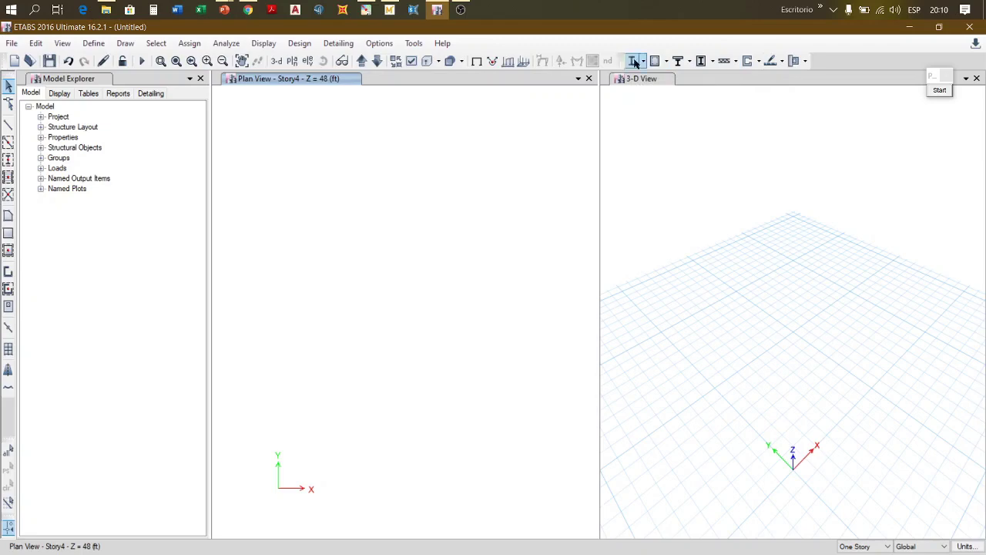
# Step: Hide the Design, Draw, Select and Snap toolbars, leaving only the Standard toolbar displayed
pyautogui.rightClick(821, 65)
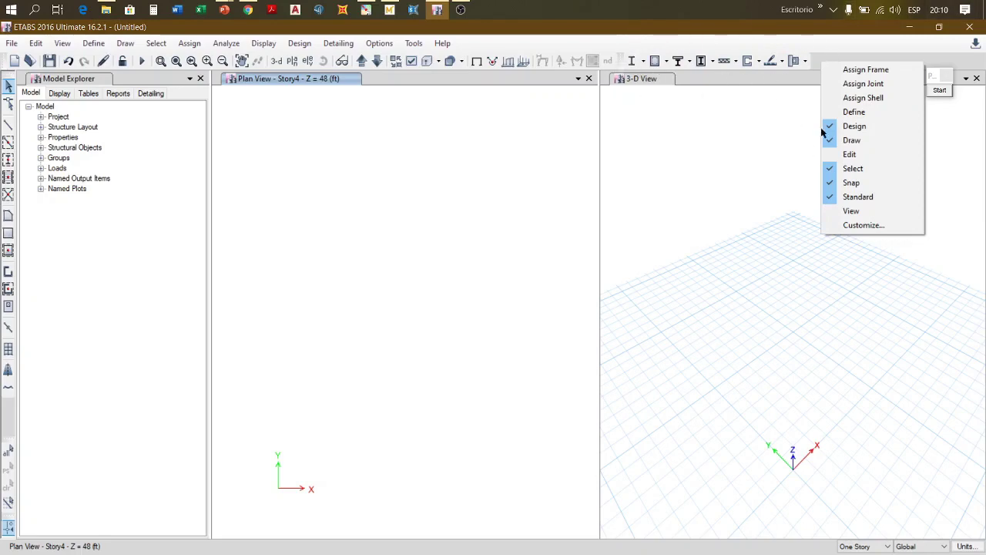
pyautogui.click(820, 62)
pyautogui.rightClick(824, 59)
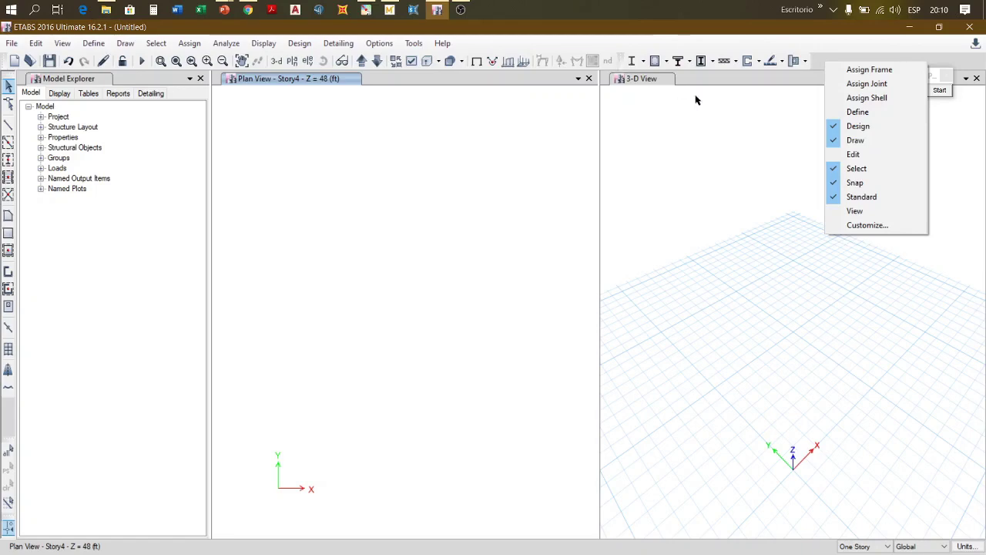
pyautogui.click(832, 127)
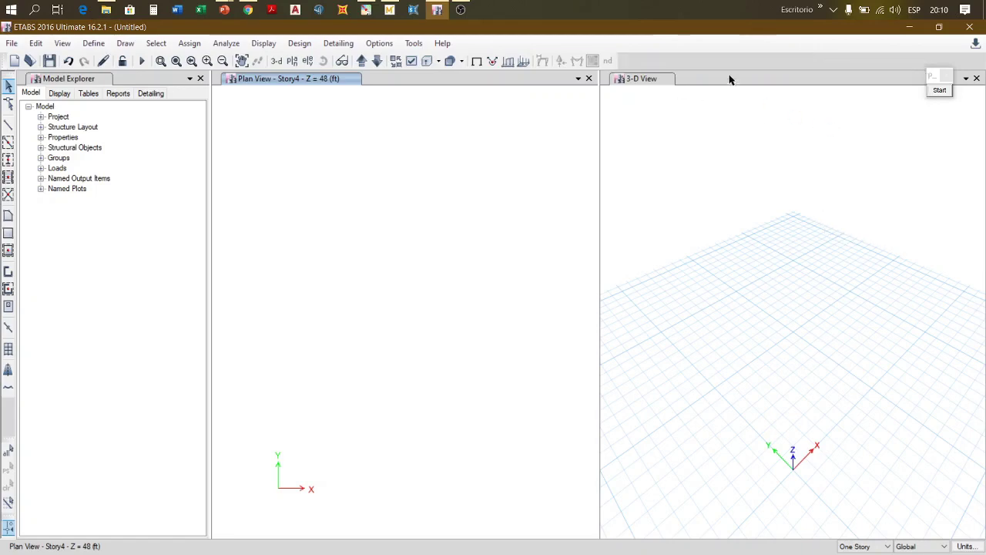
pyautogui.rightClick(712, 62)
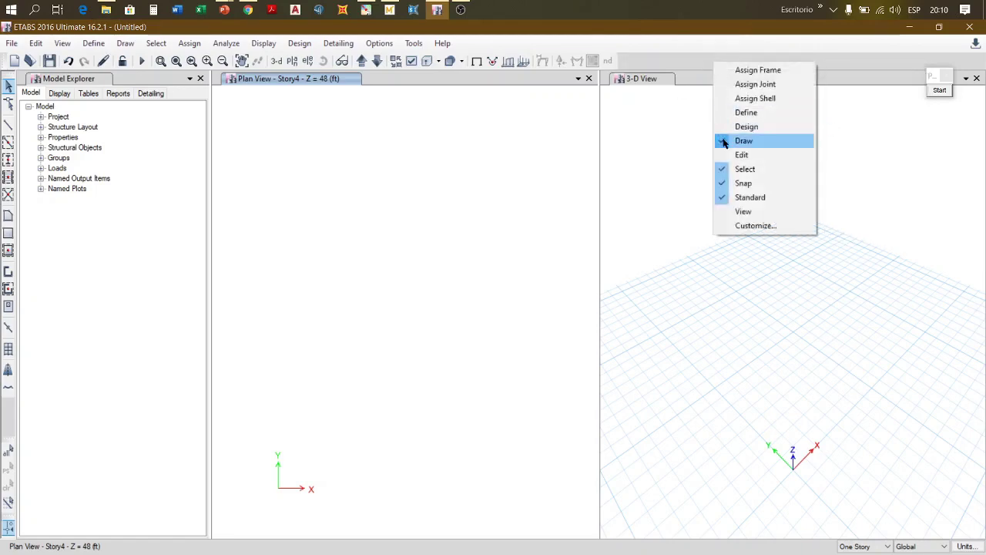
pyautogui.click(720, 141)
pyautogui.rightClick(678, 61)
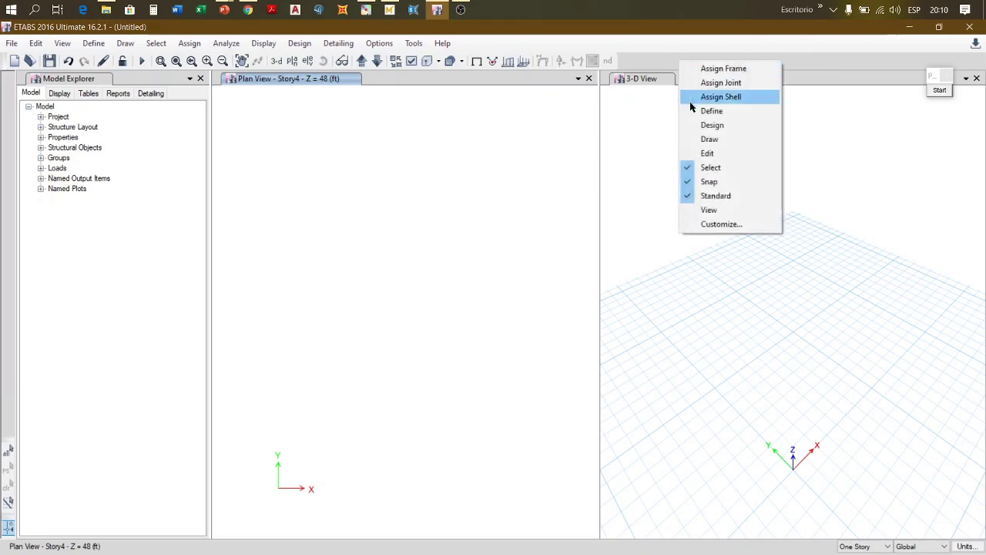
pyautogui.click(688, 169)
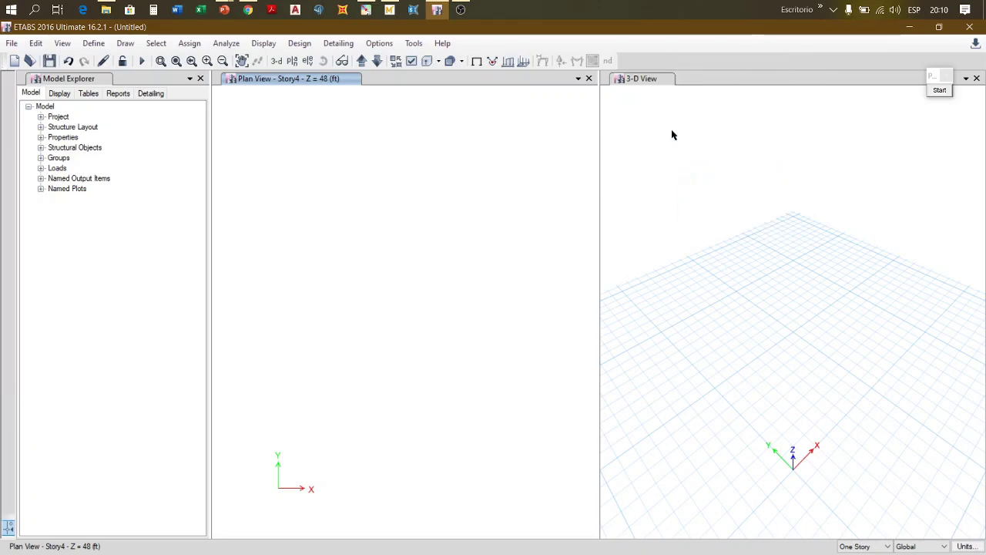
pyautogui.rightClick(658, 61)
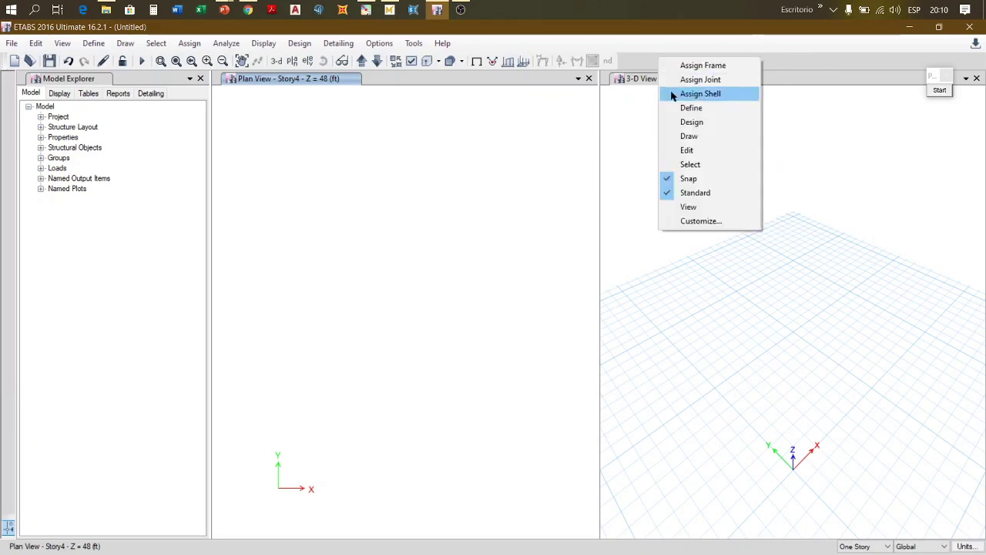
pyautogui.click(670, 179)
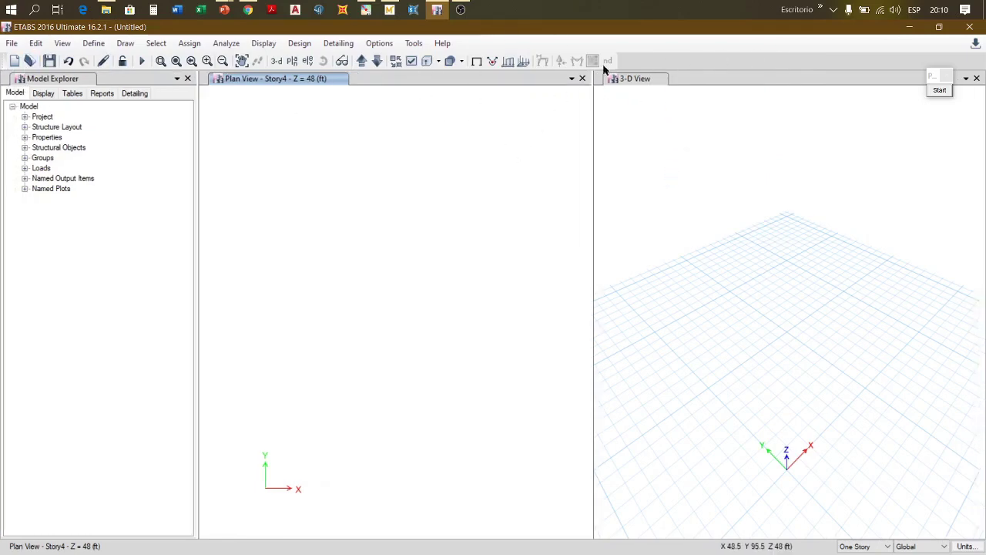
# Step: Display the Design toolbar again
pyautogui.rightClick(647, 65)
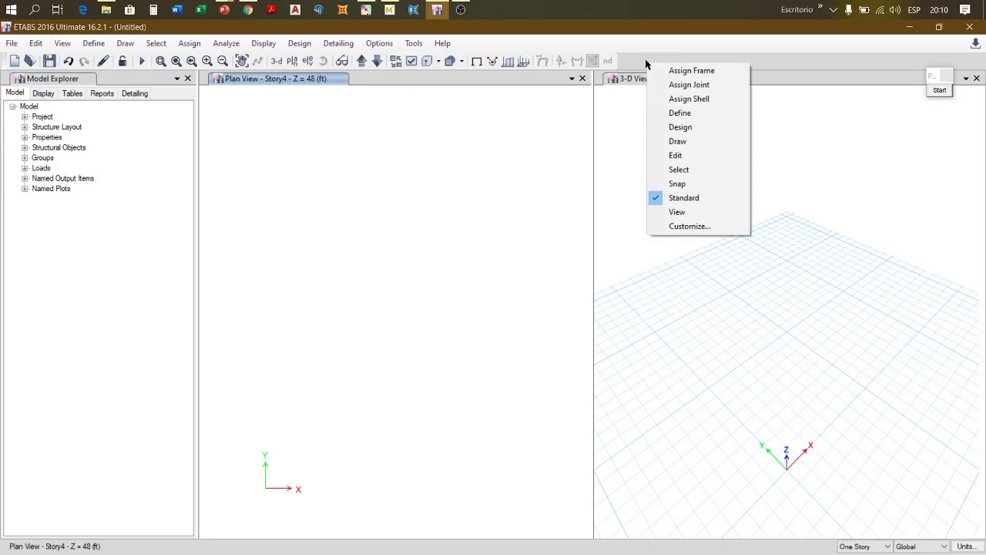
pyautogui.rightClick(639, 64)
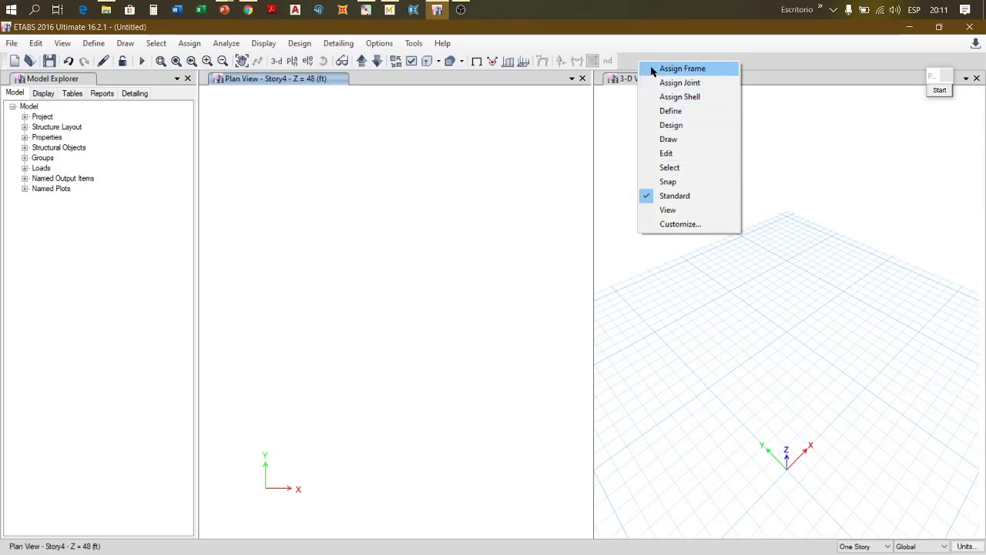
pyautogui.click(652, 126)
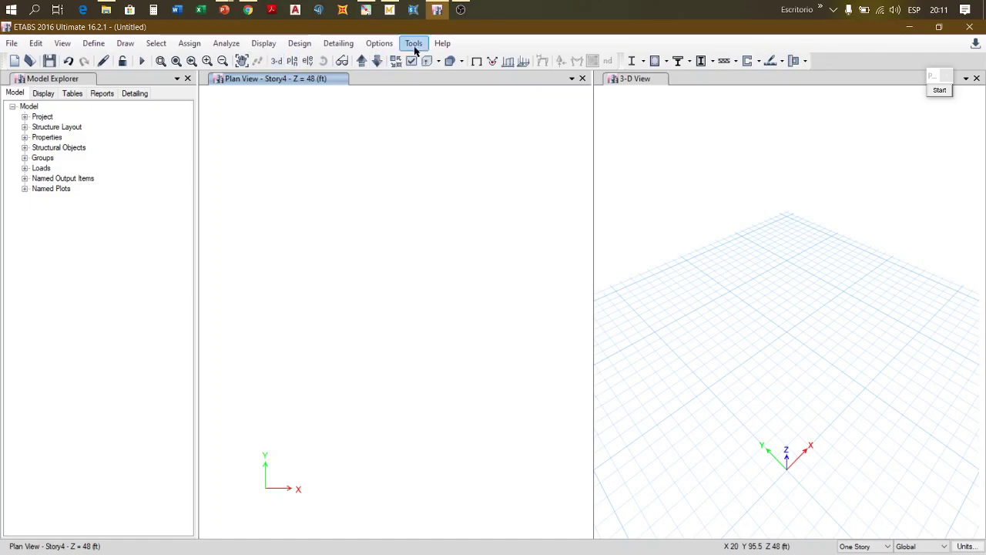
# Step: Enable the Draw toolbar in the toolbar customization settings and apply it
pyautogui.click(377, 43)
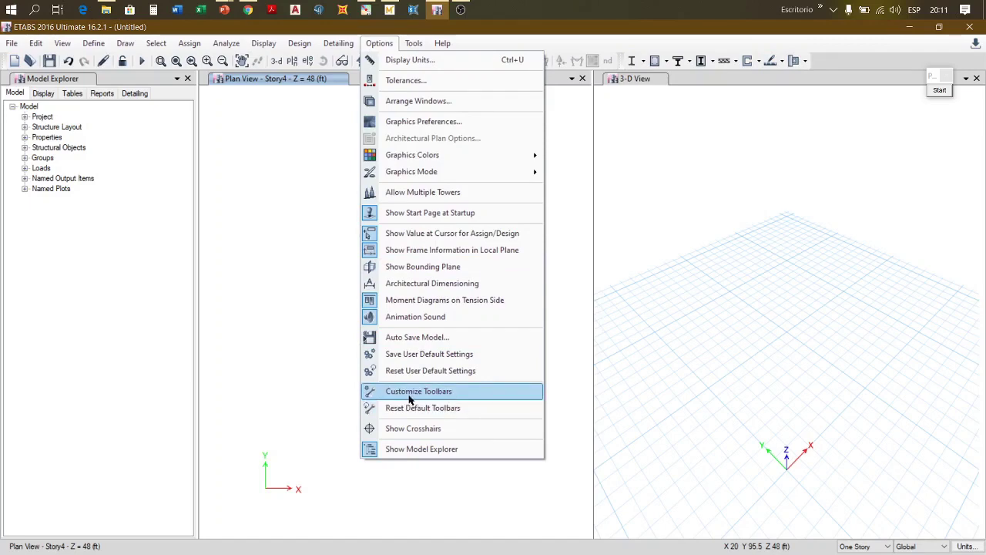
pyautogui.click(465, 394)
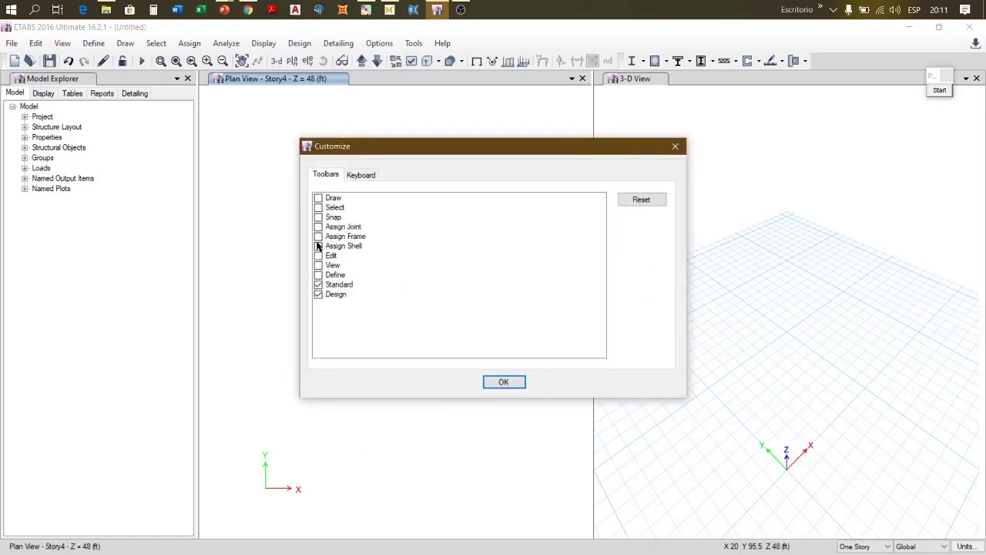
pyautogui.click(318, 199)
pyautogui.click(504, 382)
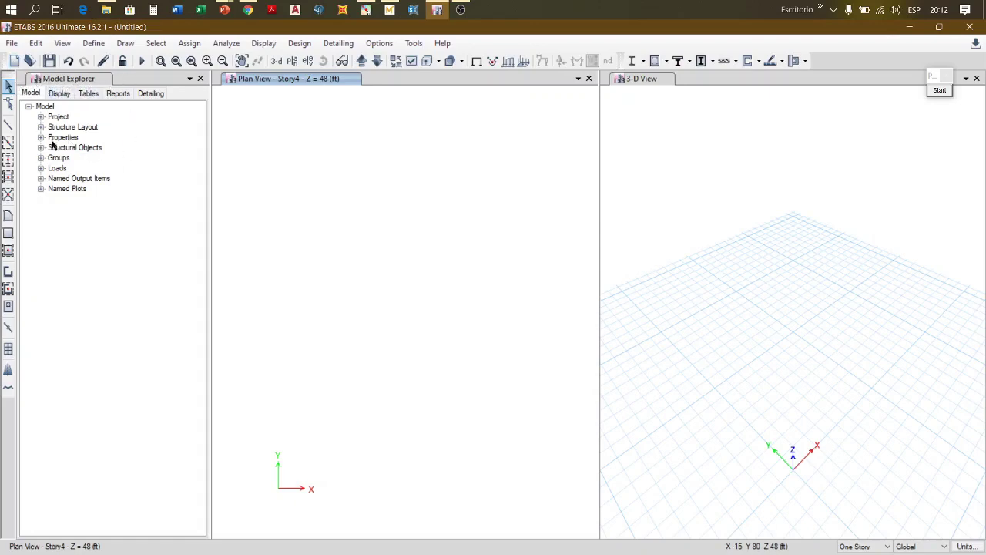
# Step: Look through the Display, Tables and Reports contents of the Model Explorer
pyautogui.click(59, 94)
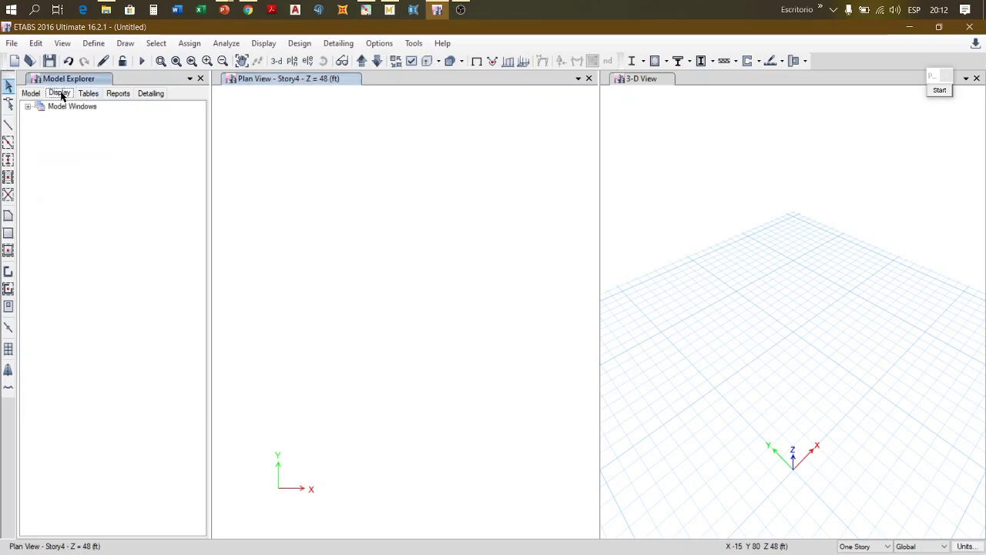
pyautogui.click(90, 96)
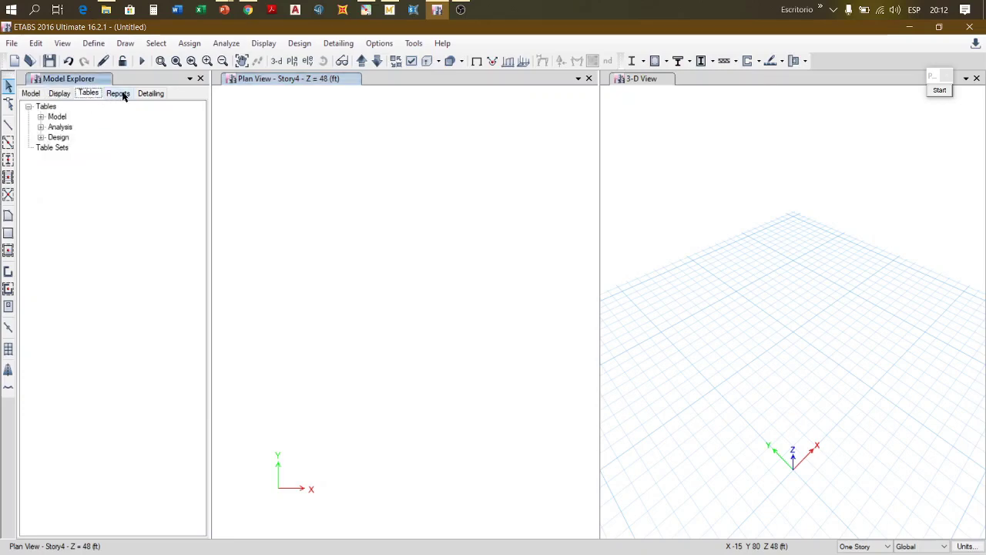
pyautogui.click(123, 95)
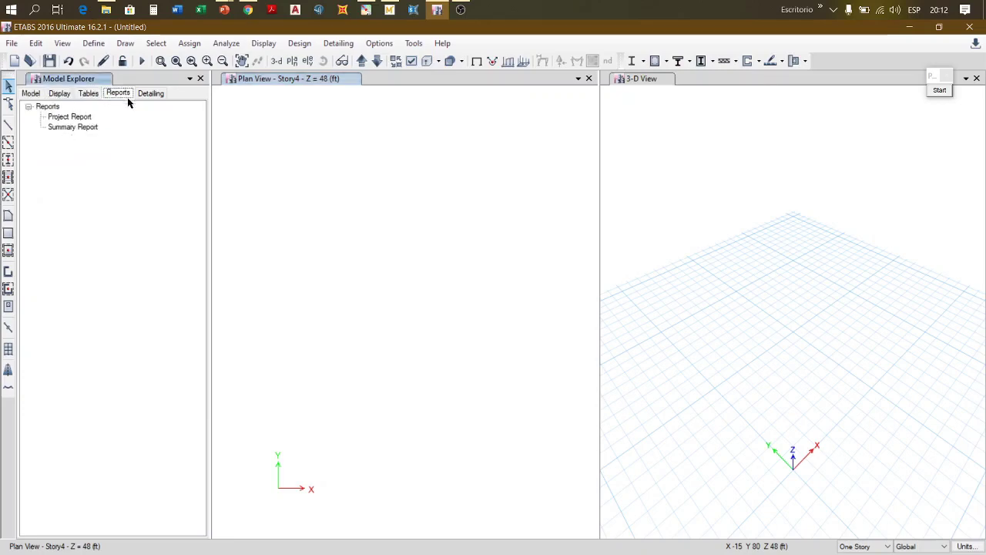
# Step: Close the Model Explorer and bring it back, wide enough to fit all its tabs in one row
pyautogui.click(201, 80)
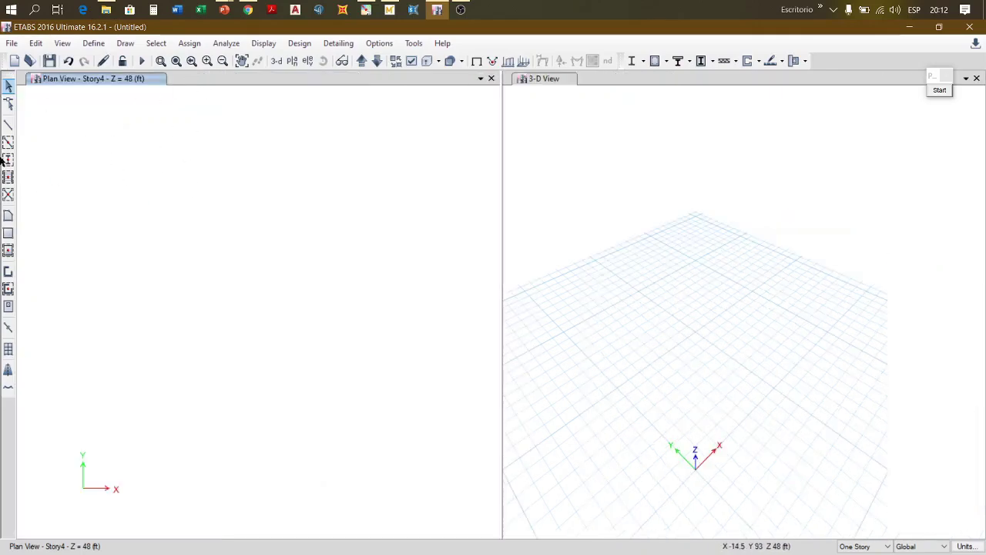
pyautogui.rightClick(839, 62)
pyautogui.click(795, 63)
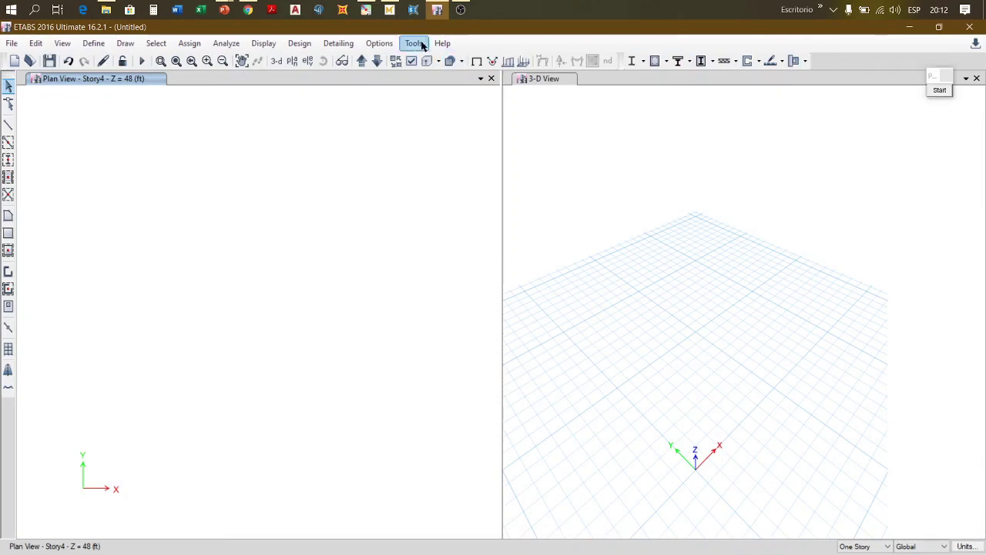
pyautogui.click(379, 45)
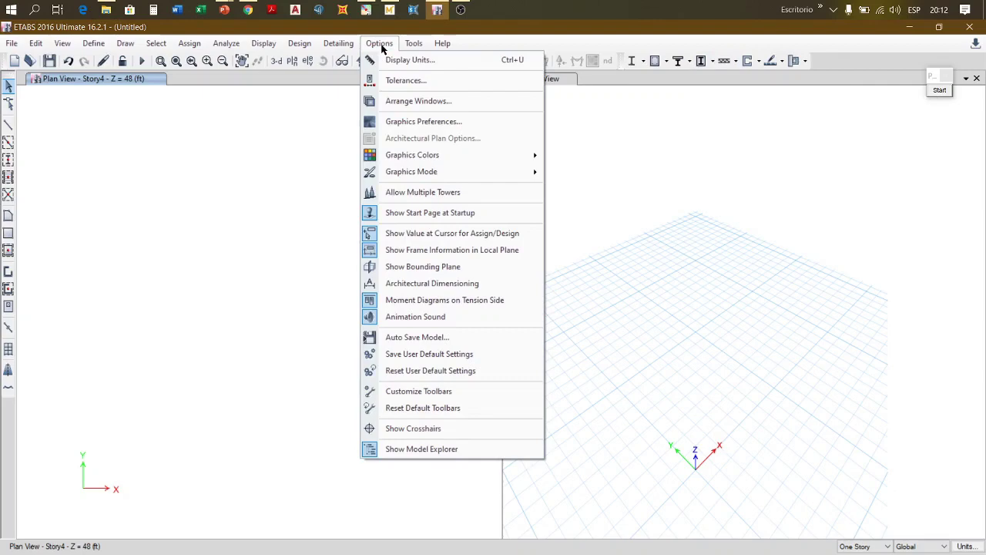
pyautogui.click(413, 451)
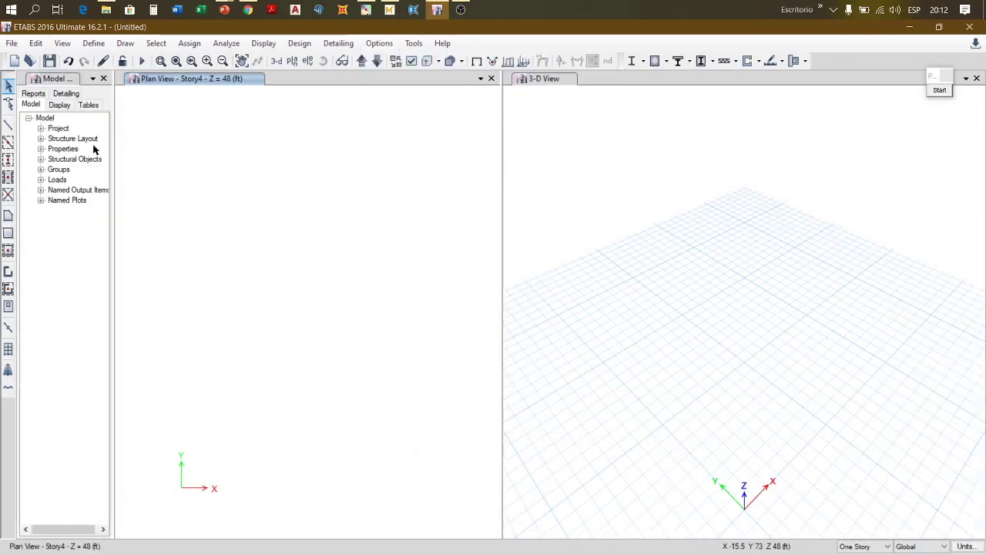
pyautogui.moveTo(113, 277); pyautogui.dragTo(171, 277)
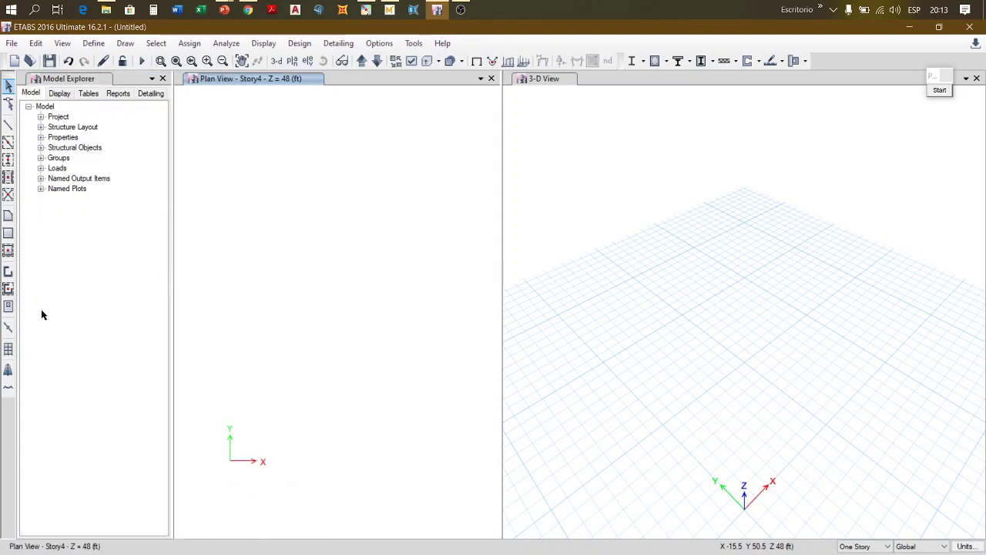
# Step: Start a new model without saving the current one, initialized with the settings of the existing model file MODELO-01
pyautogui.click(14, 62)
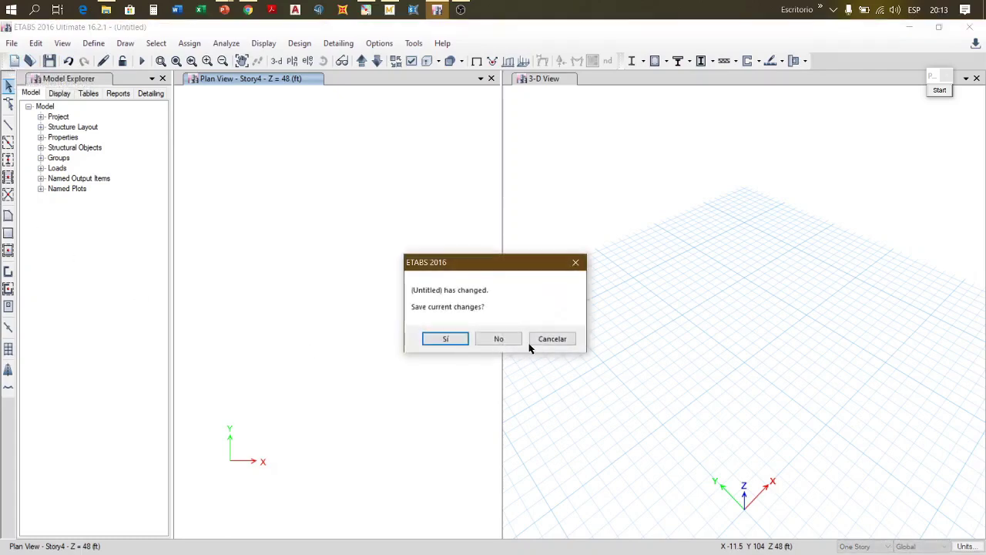
pyautogui.click(498, 340)
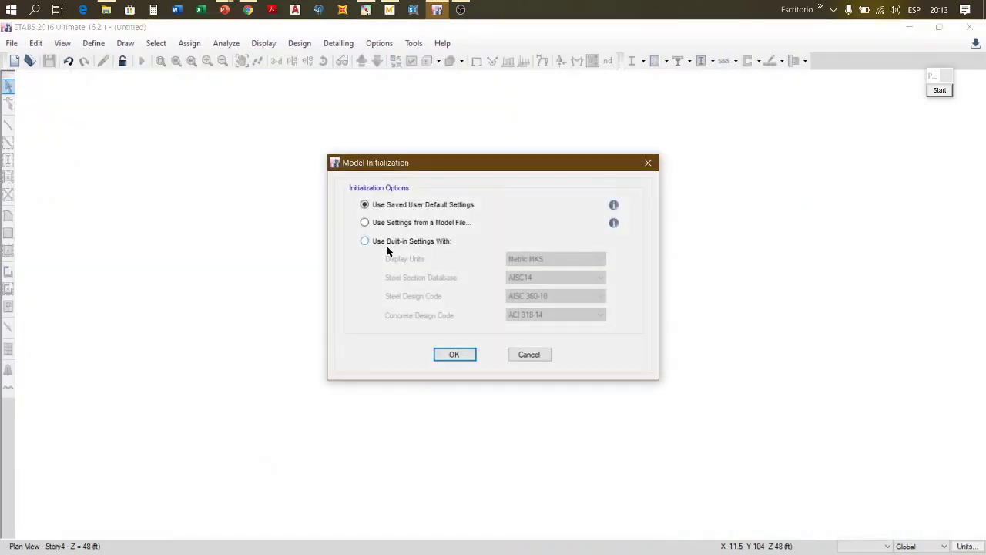
pyautogui.moveTo(483, 168); pyautogui.dragTo(357, 129)
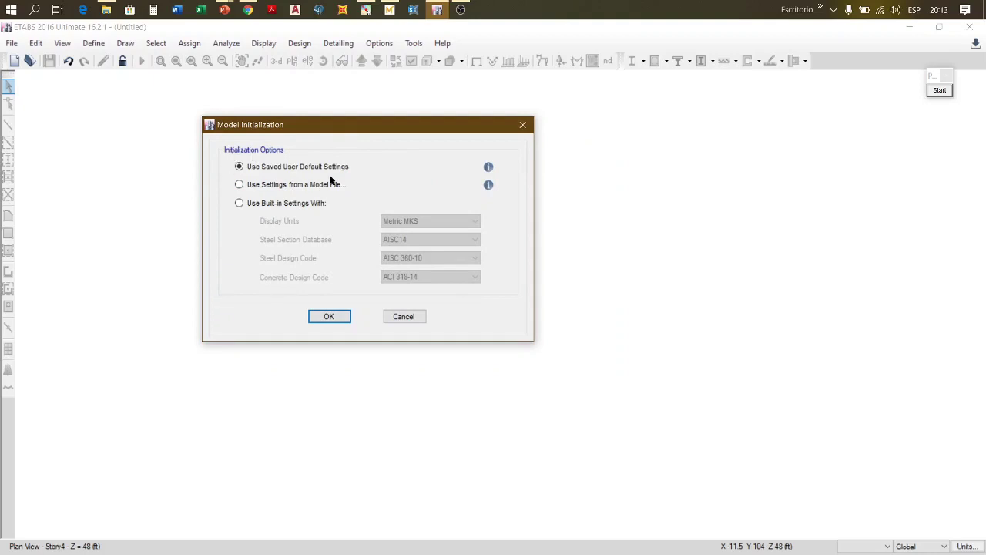
pyautogui.click(238, 184)
pyautogui.click(330, 316)
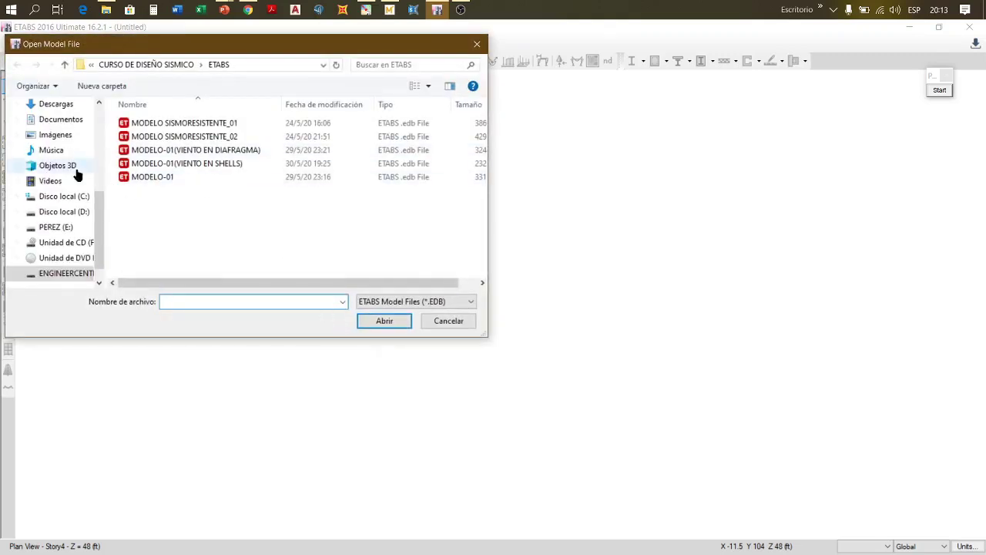
pyautogui.click(174, 179)
pyautogui.click(386, 322)
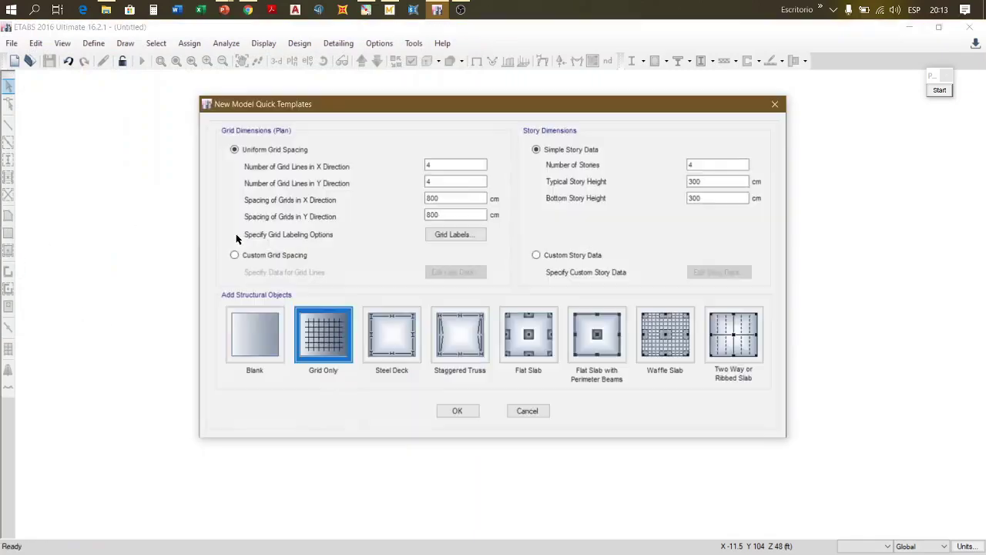
# Step: Create the new model from the Blank quick template
pyautogui.moveTo(397, 107); pyautogui.dragTo(385, 145)
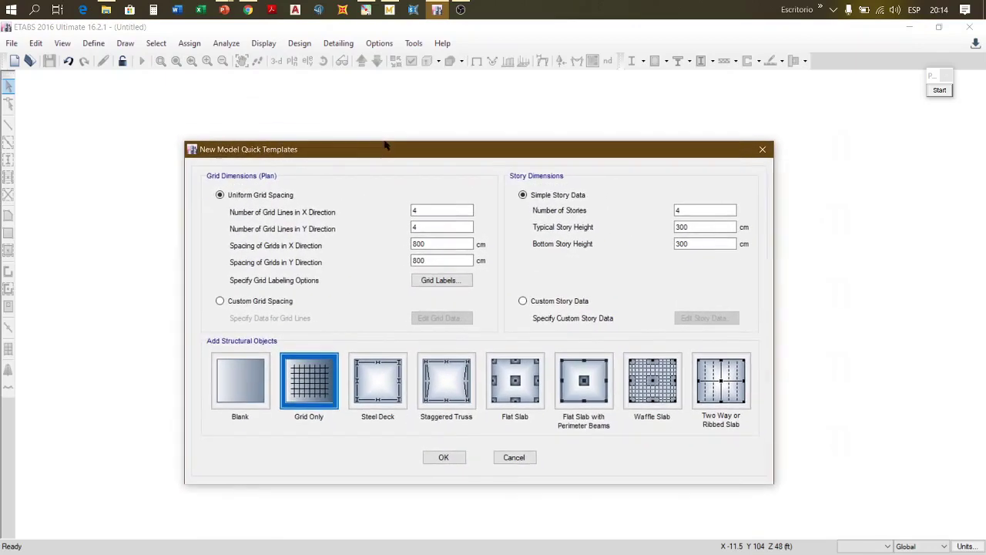
pyautogui.click(241, 381)
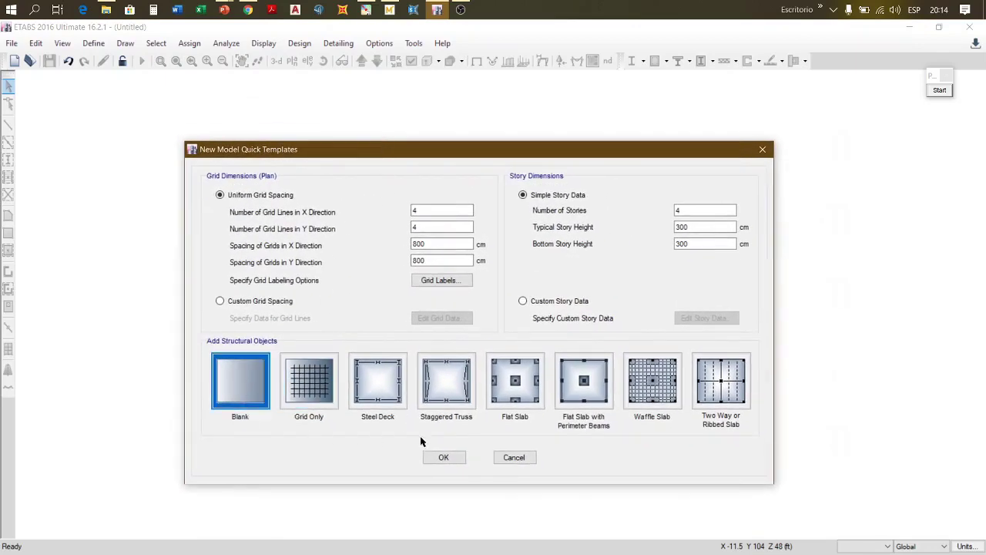
pyautogui.click(444, 458)
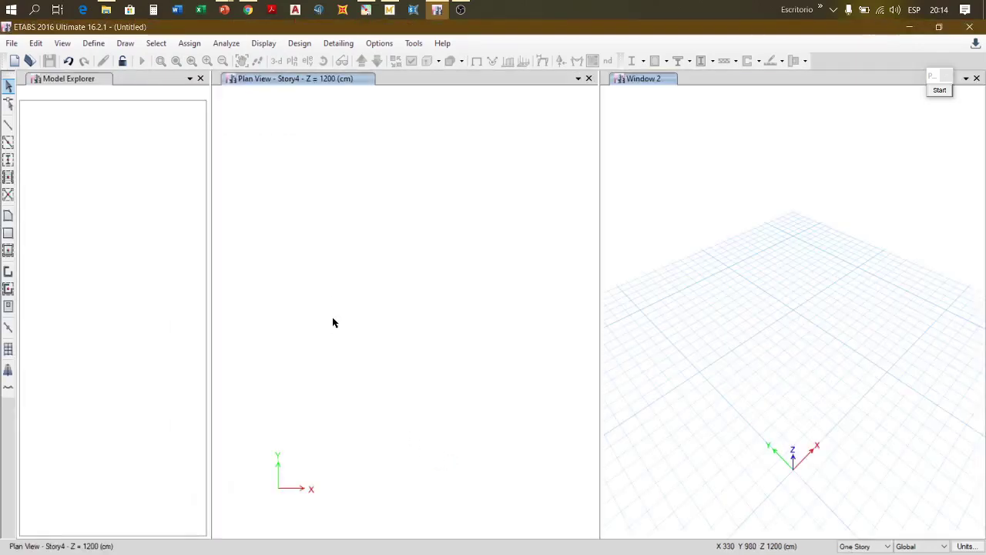
# Step: Open the frame section properties and examine the imported column, beam and concrete auto-list sections
pyautogui.click(96, 45)
pyautogui.moveTo(144, 82)
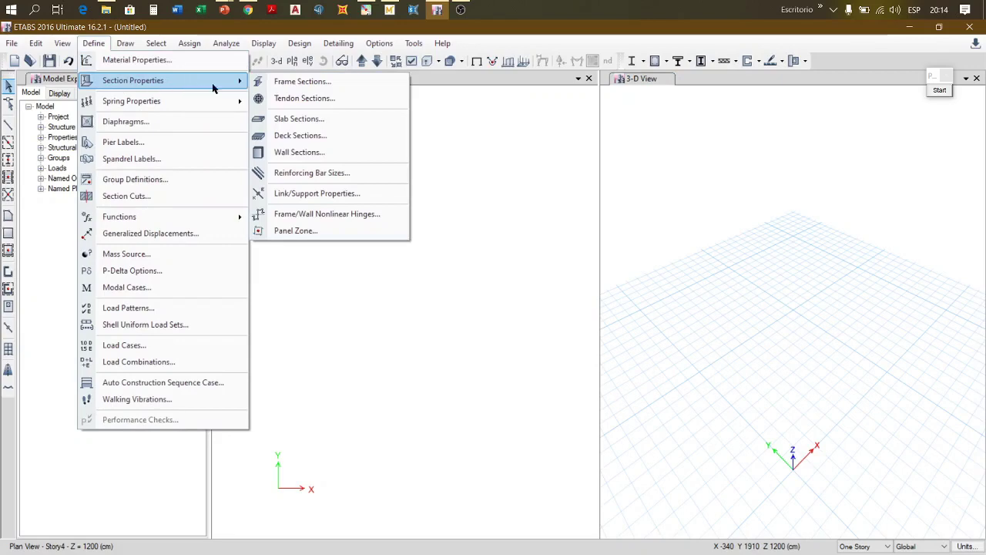
pyautogui.click(306, 83)
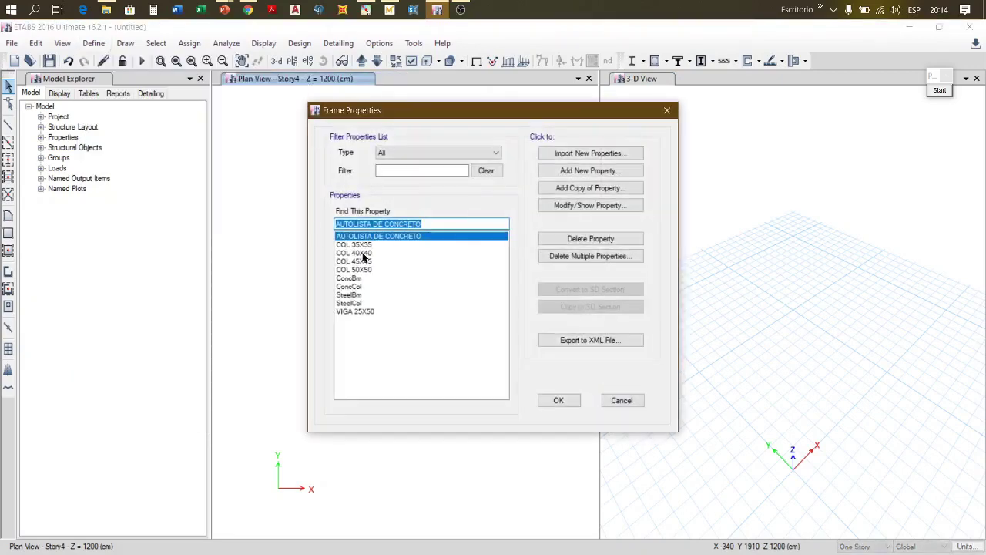
pyautogui.click(378, 245)
pyautogui.press('Down')
pyautogui.press('Down')
pyautogui.press('Down')
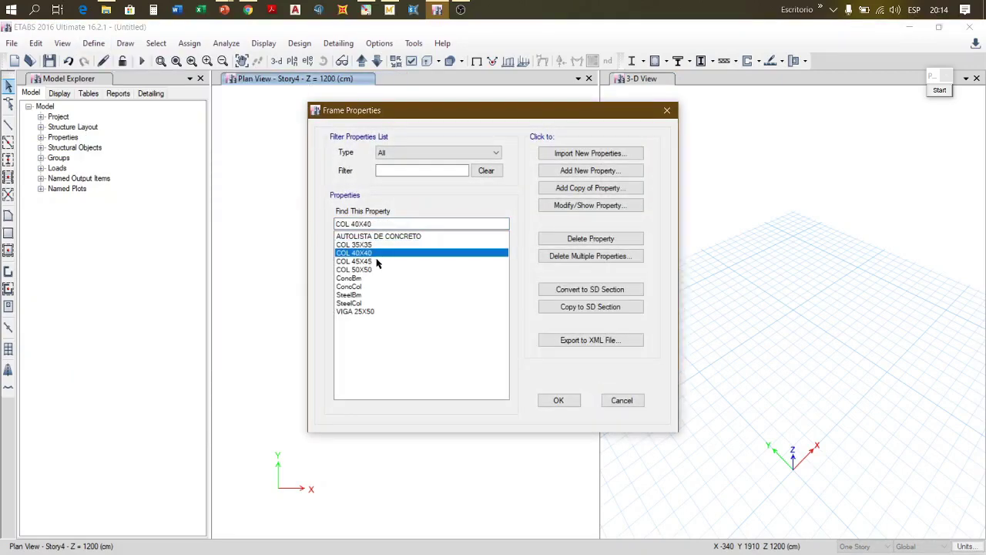
pyautogui.click(377, 262)
pyautogui.click(376, 254)
pyautogui.click(377, 245)
pyautogui.click(424, 237)
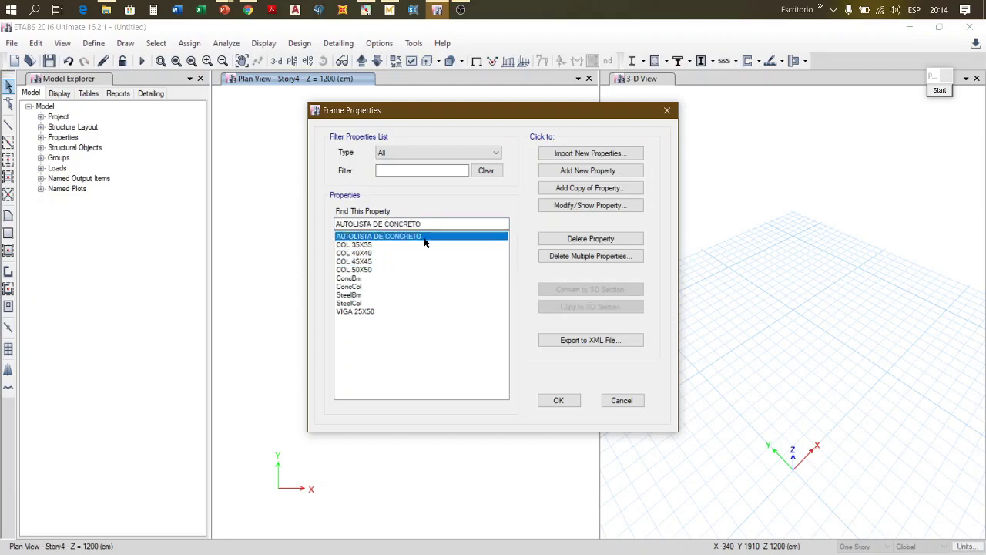
pyautogui.click(375, 270)
pyautogui.click(378, 311)
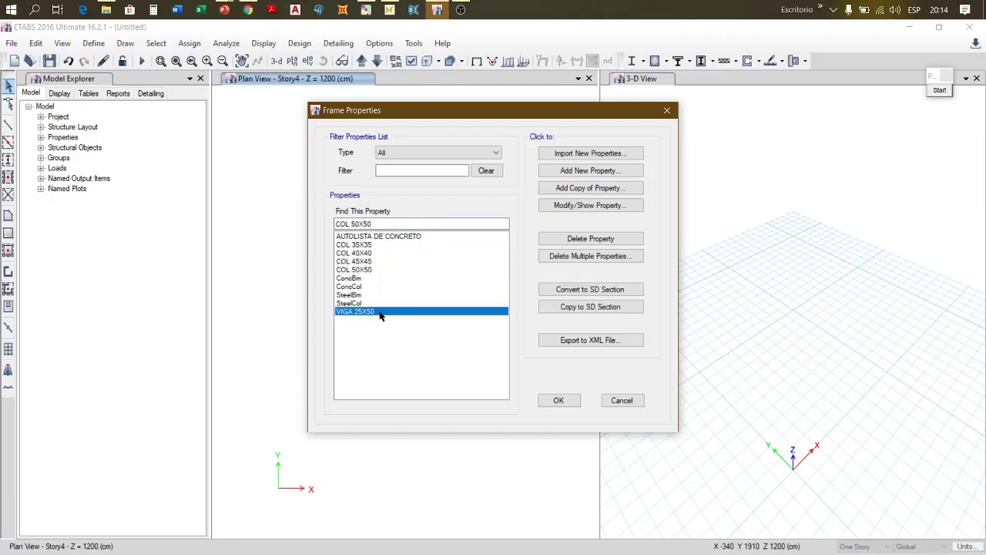
# Step: Examine the section definition of the COL 50X50 column and close the frame properties without changes
pyautogui.click(376, 270)
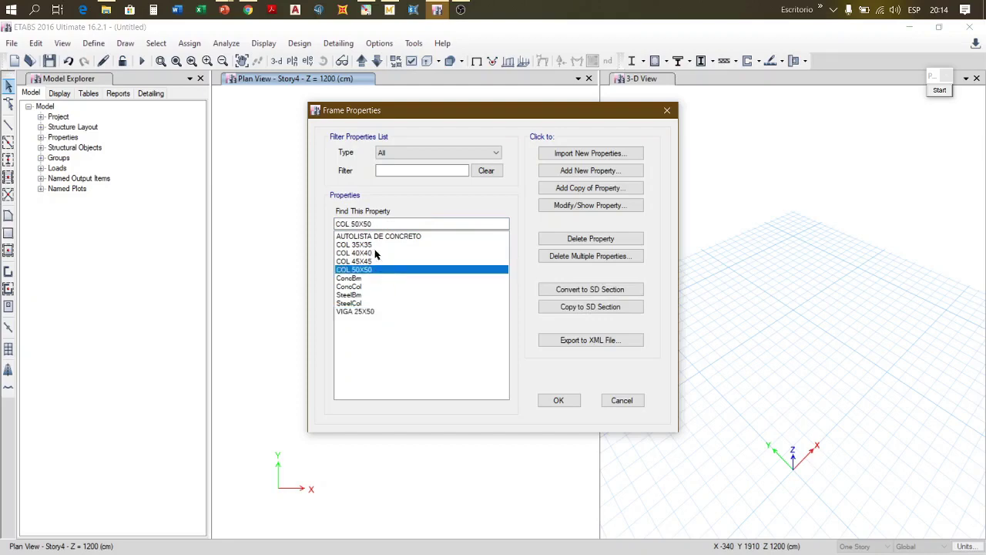
pyautogui.click(560, 207)
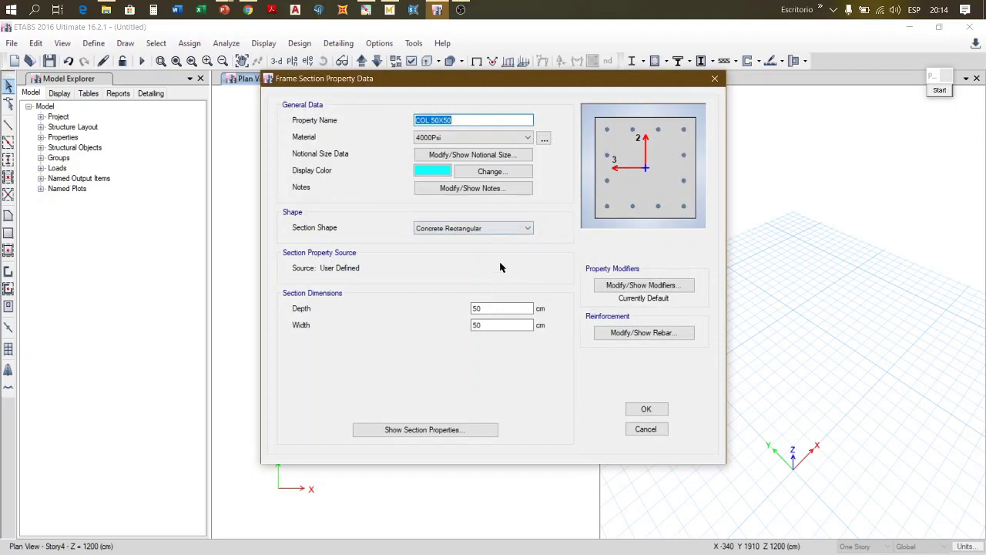
pyautogui.click(463, 120)
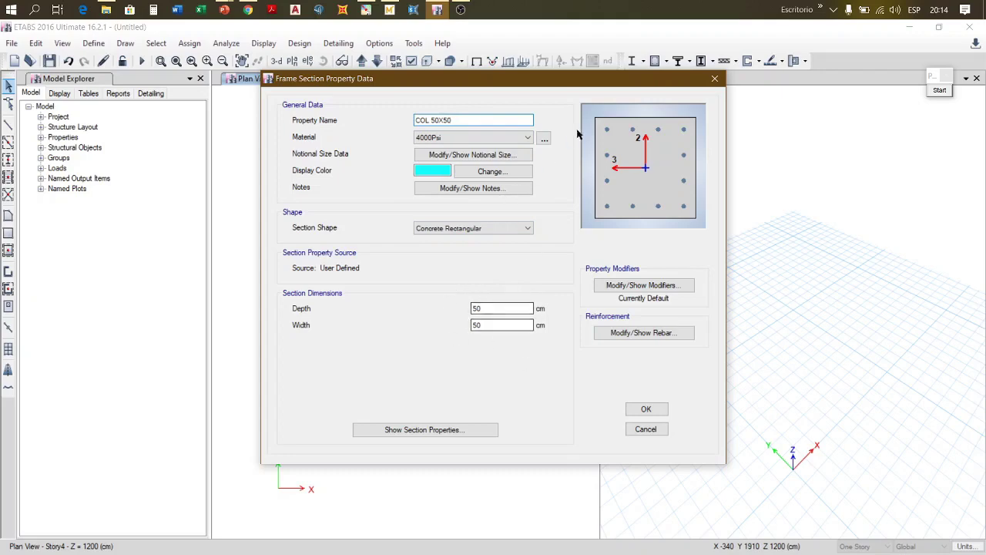
pyautogui.click(714, 80)
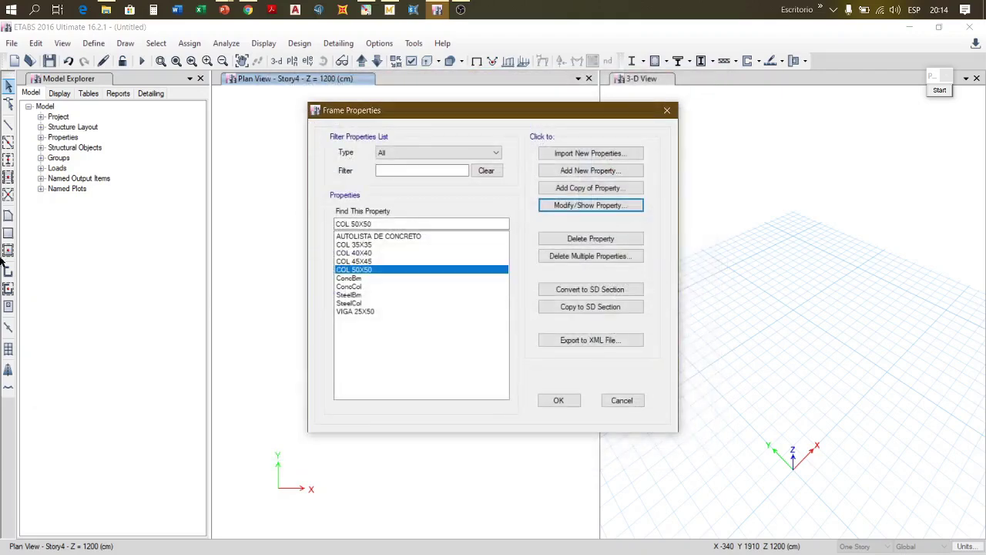
pyautogui.click(667, 112)
# Step: Examine the LOSA RETICULAR slab definition and its available slab types, closing the slab properties without changes
pyautogui.click(93, 43)
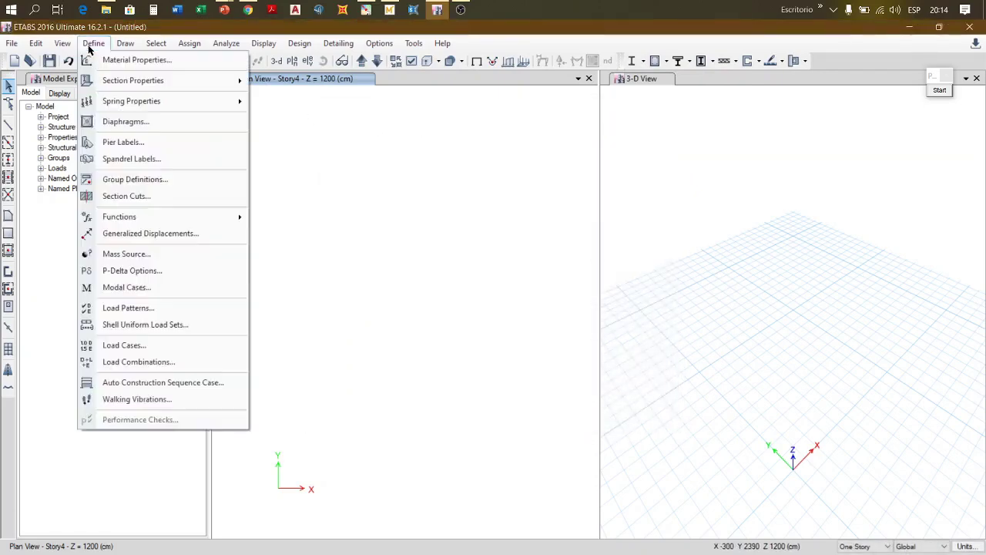
pyautogui.moveTo(135, 81)
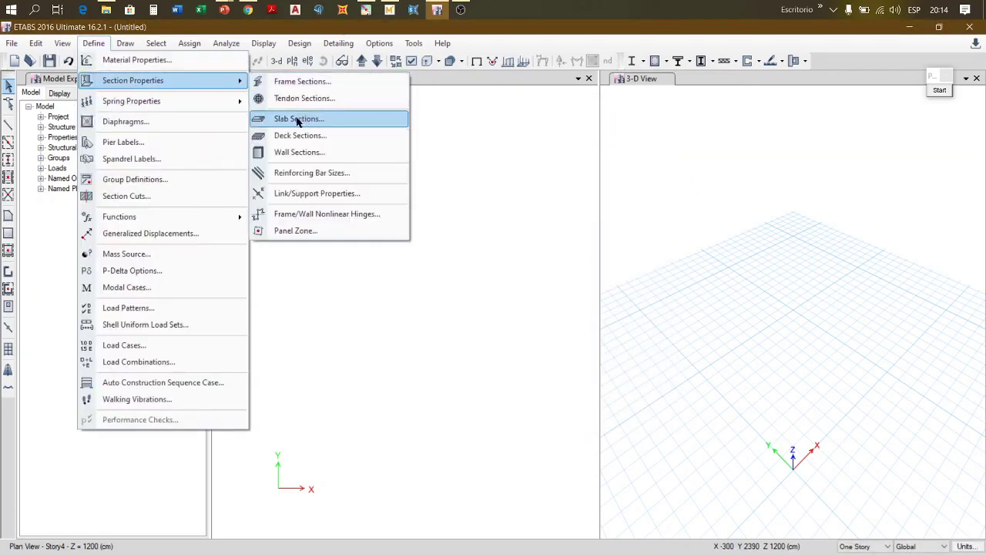
pyautogui.click(301, 120)
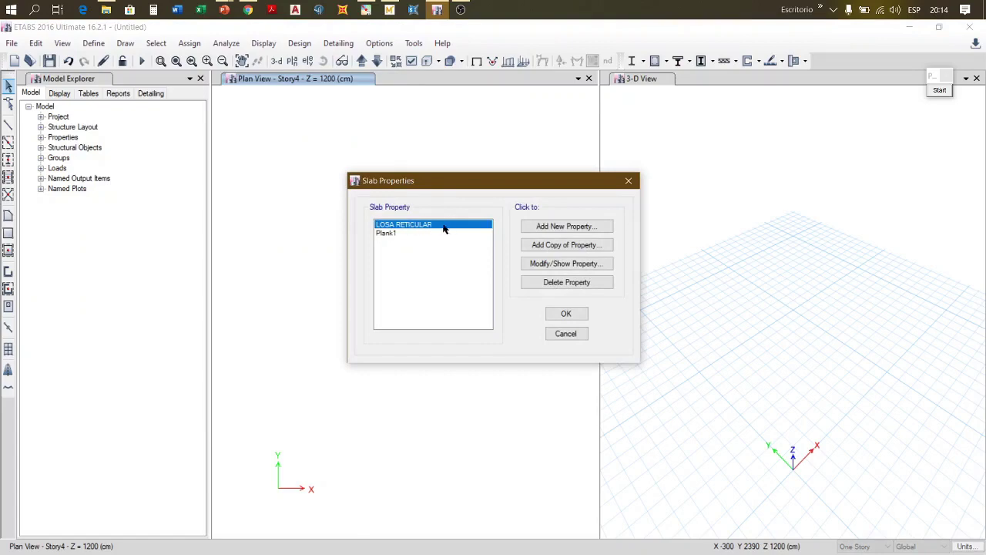
pyautogui.click(565, 265)
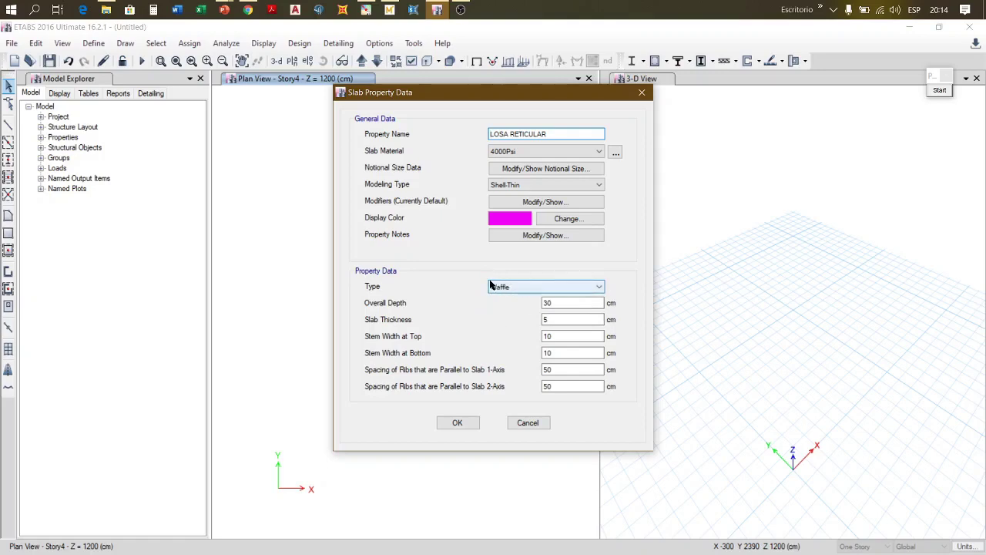
pyautogui.click(530, 288)
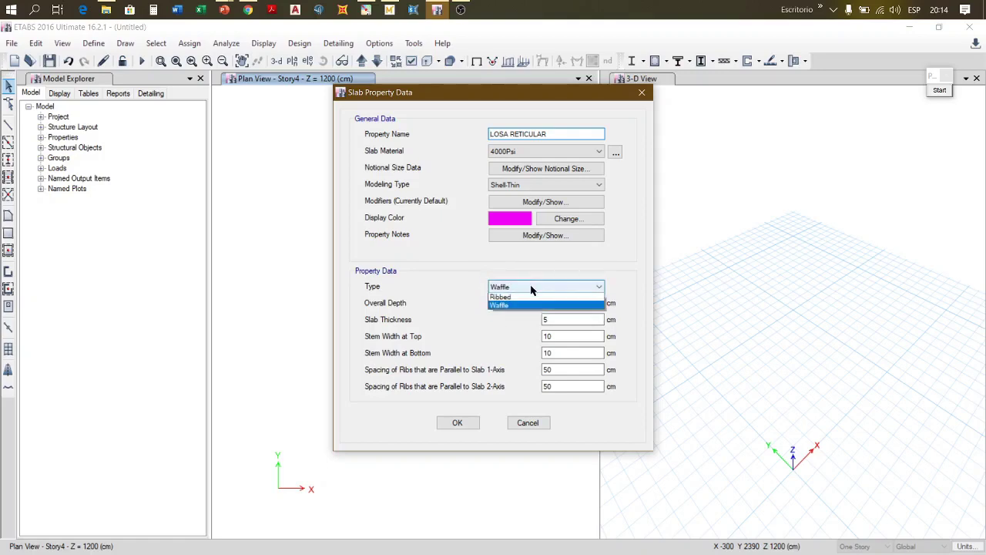
pyautogui.click(531, 289)
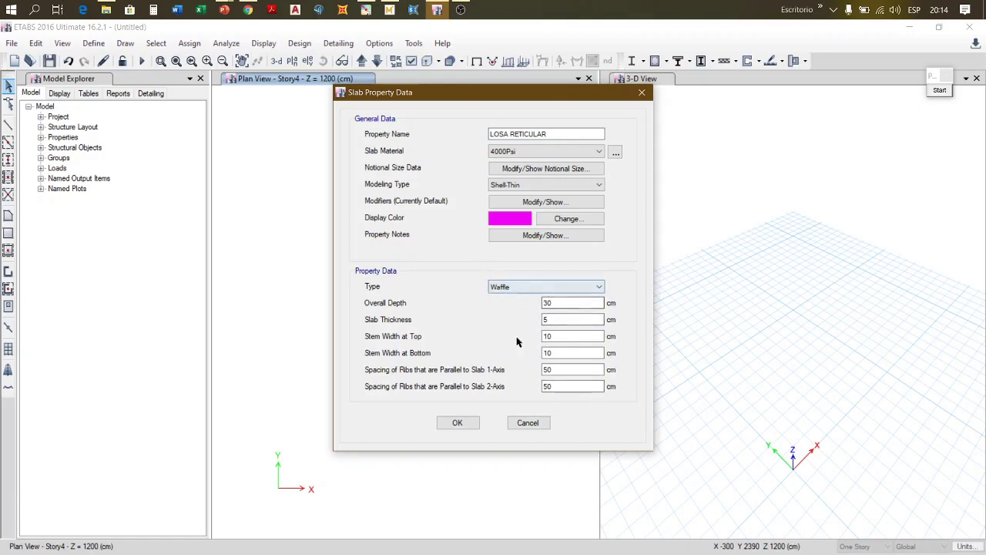
pyautogui.click(642, 91)
pyautogui.click(628, 180)
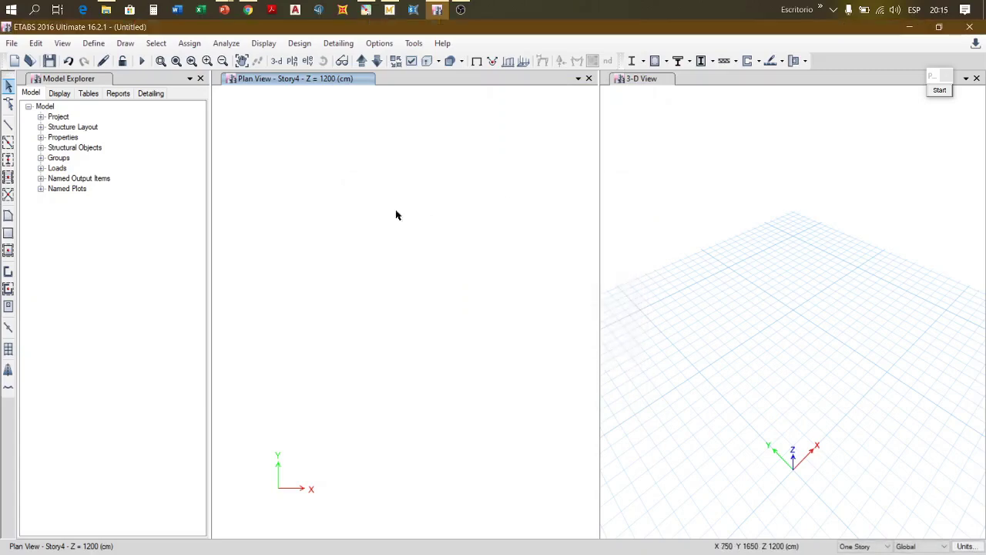
# Step: Start a new model without saving the current one and choose the built-in settings for its initialization
pyautogui.click(14, 61)
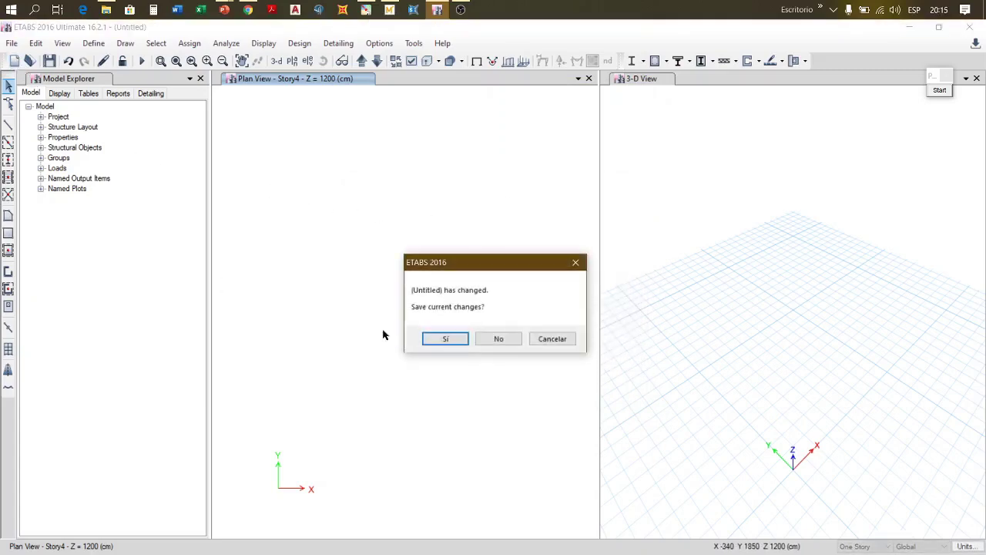
pyautogui.click(498, 340)
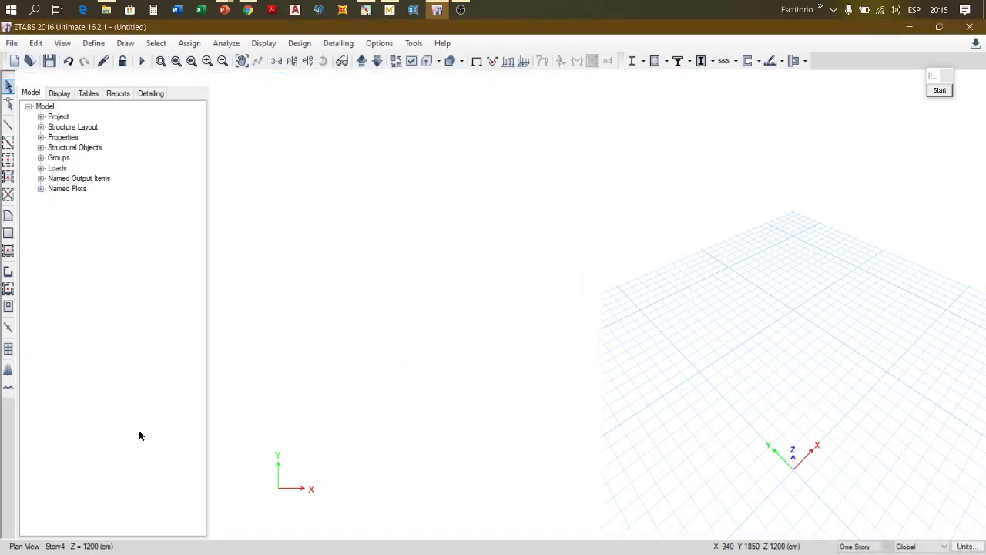
pyautogui.click(366, 223)
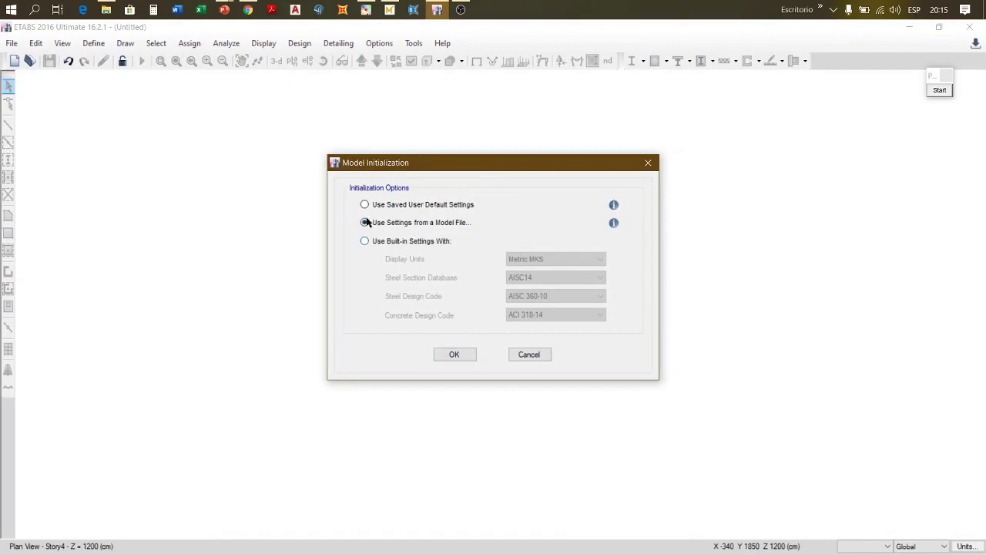
pyautogui.click(365, 241)
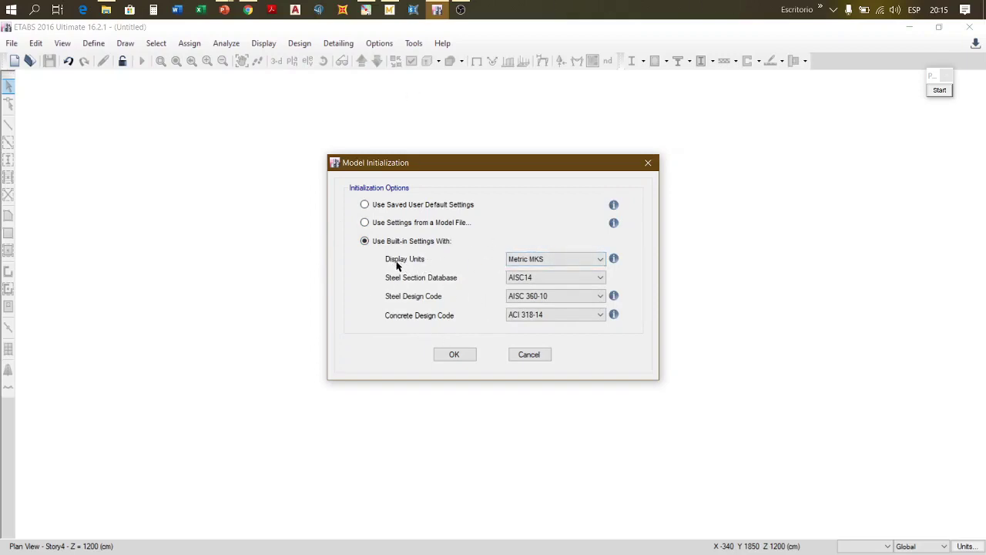
pyautogui.click(940, 90)
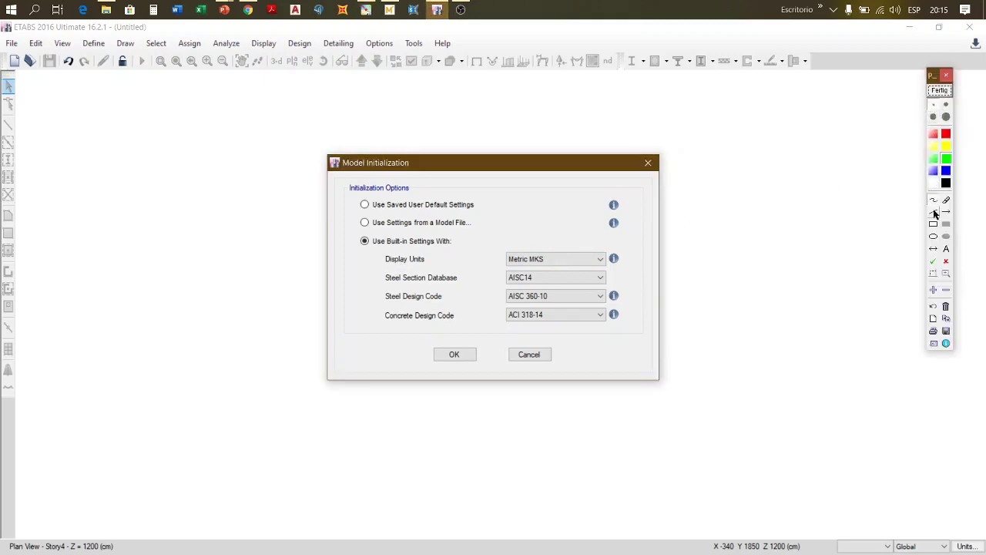
pyautogui.moveTo(383, 251)
pyautogui.mouseDown()
pyautogui.moveTo(402, 265)
pyautogui.moveTo(431, 266)
pyautogui.mouseUp()
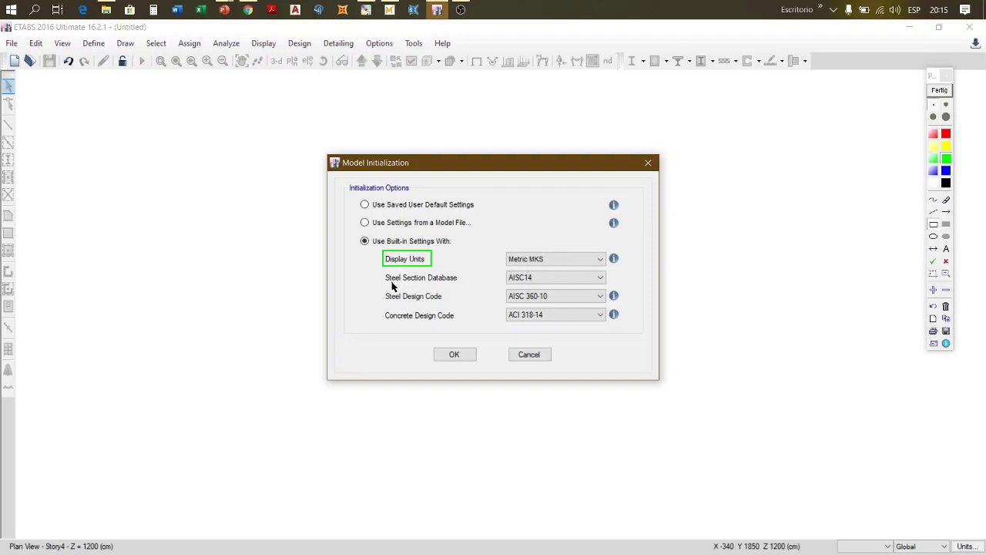
pyautogui.moveTo(418, 288); pyautogui.dragTo(462, 283)
pyautogui.moveTo(381, 291); pyautogui.dragTo(445, 306)
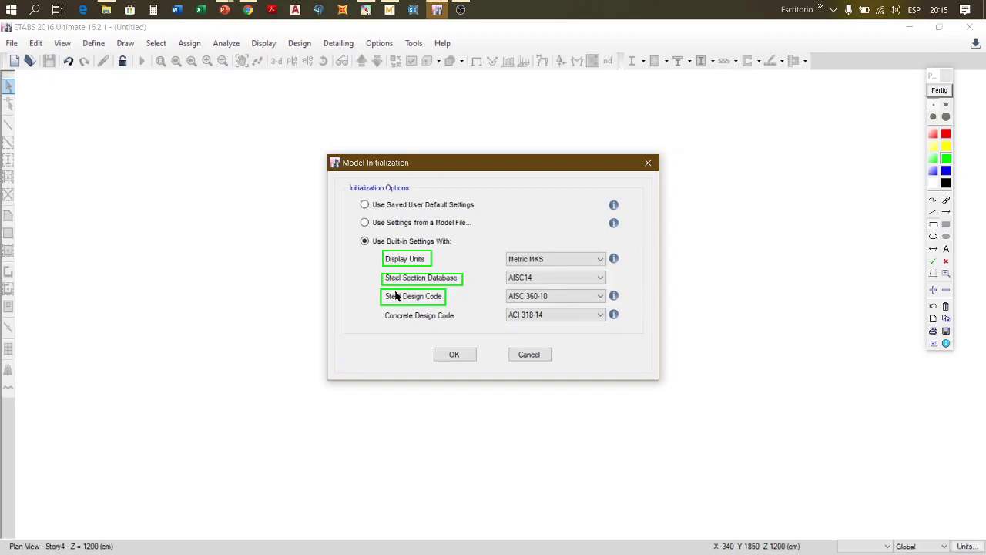
pyautogui.moveTo(381, 310)
pyautogui.mouseDown()
pyautogui.moveTo(391, 323)
pyautogui.moveTo(458, 322)
pyautogui.mouseUp()
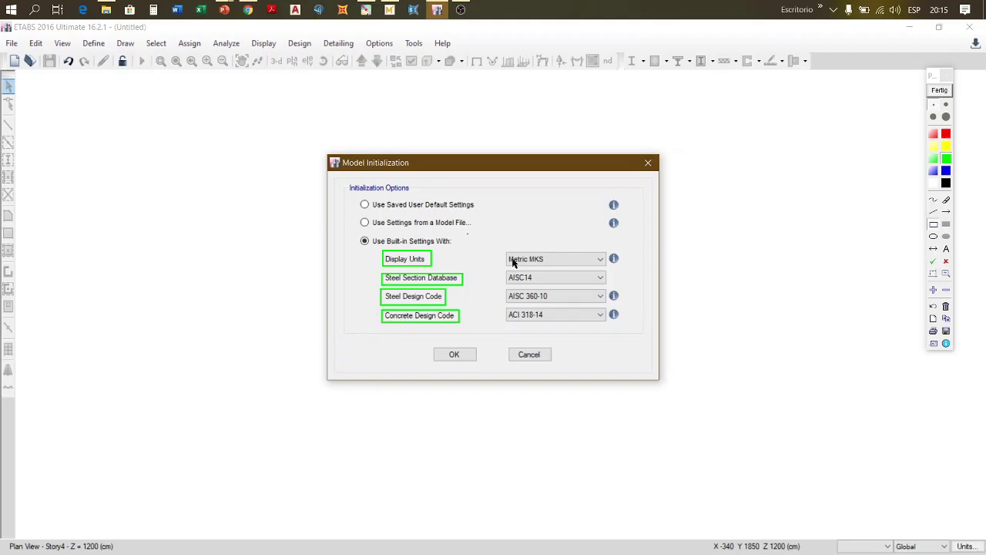
pyautogui.click(939, 91)
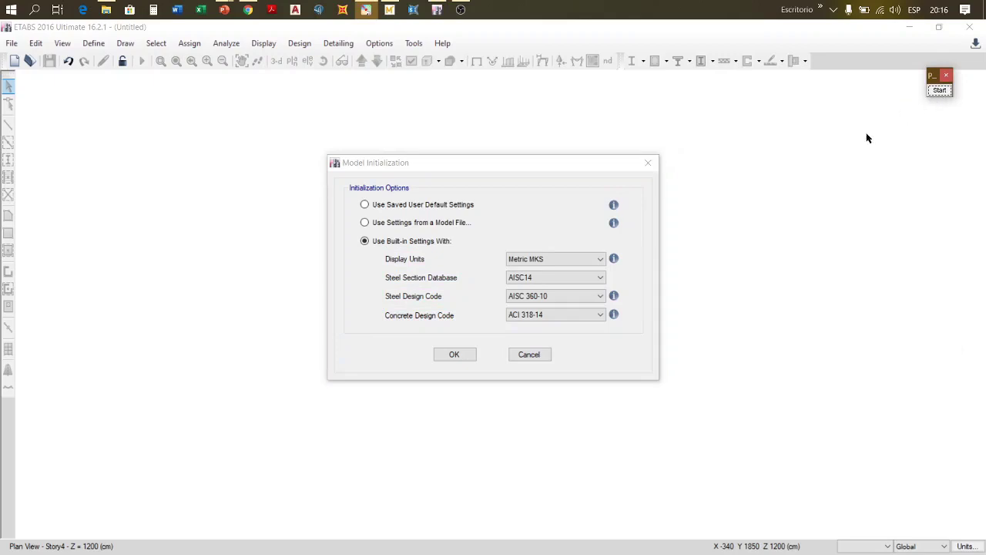
# Step: Set the display units to Metric MKS and review the steel section databases, keeping AISC14
pyautogui.click(550, 259)
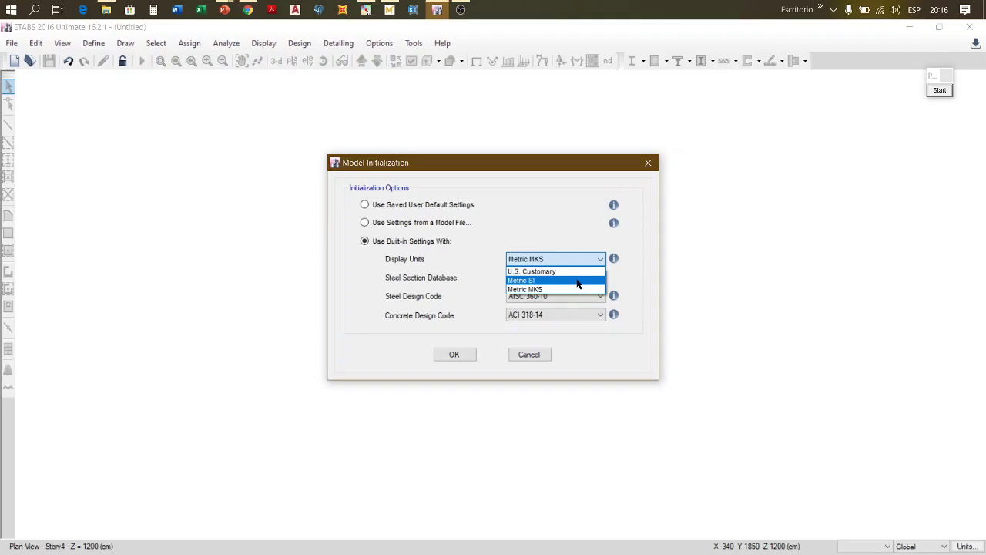
pyautogui.click(550, 290)
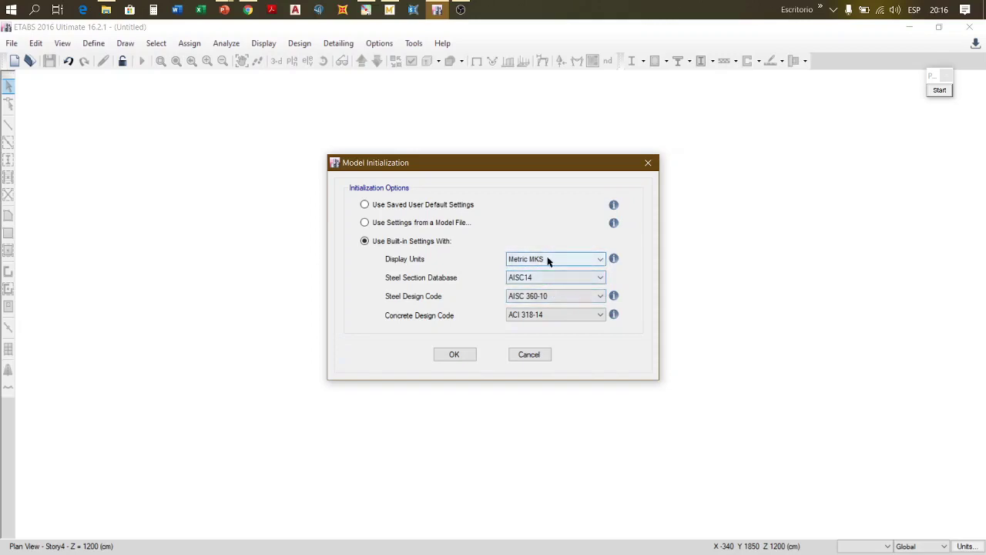
pyautogui.click(565, 279)
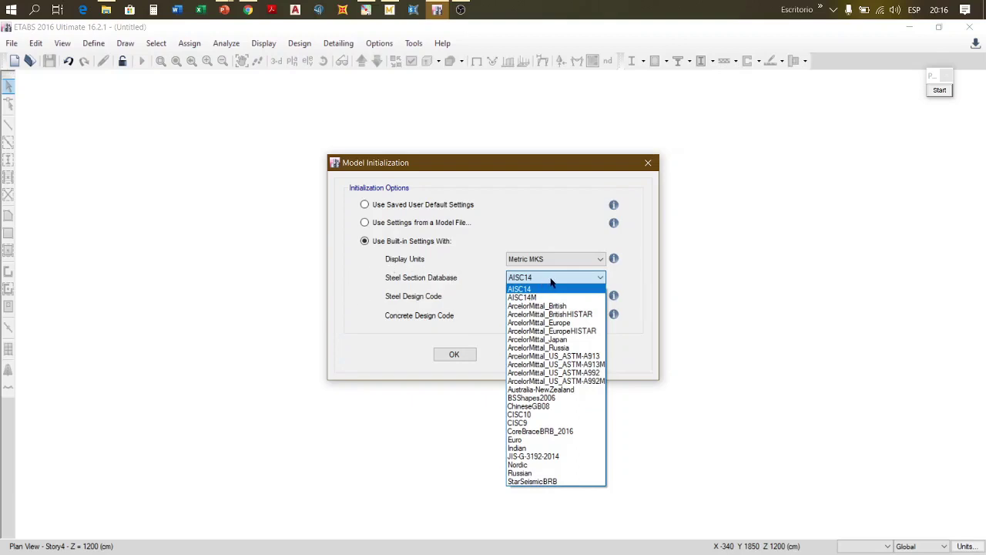
pyautogui.click(551, 282)
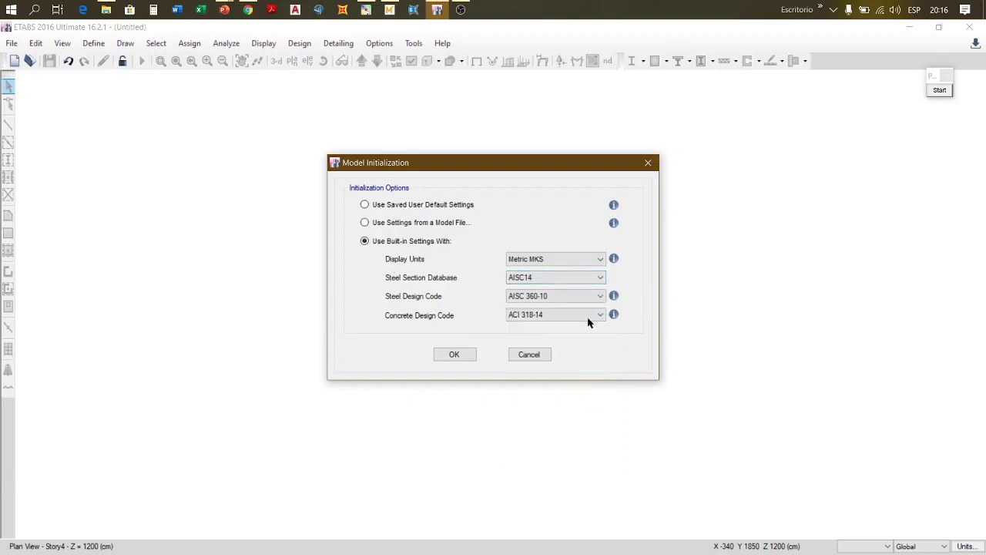
# Step: Review the available steel and concrete design codes, keeping AISC 360-10 for steel
pyautogui.click(563, 300)
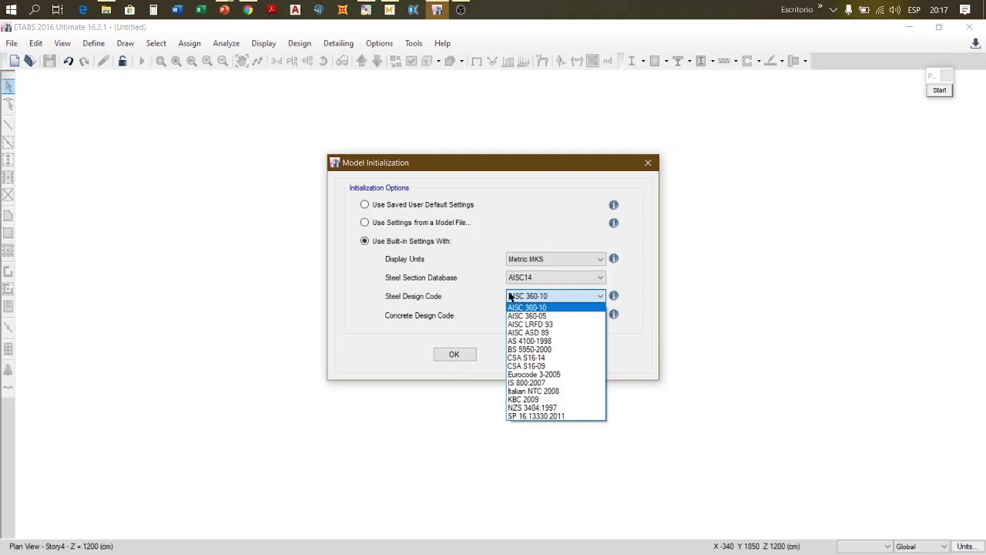
pyautogui.click(561, 298)
pyautogui.click(562, 297)
pyautogui.click(561, 297)
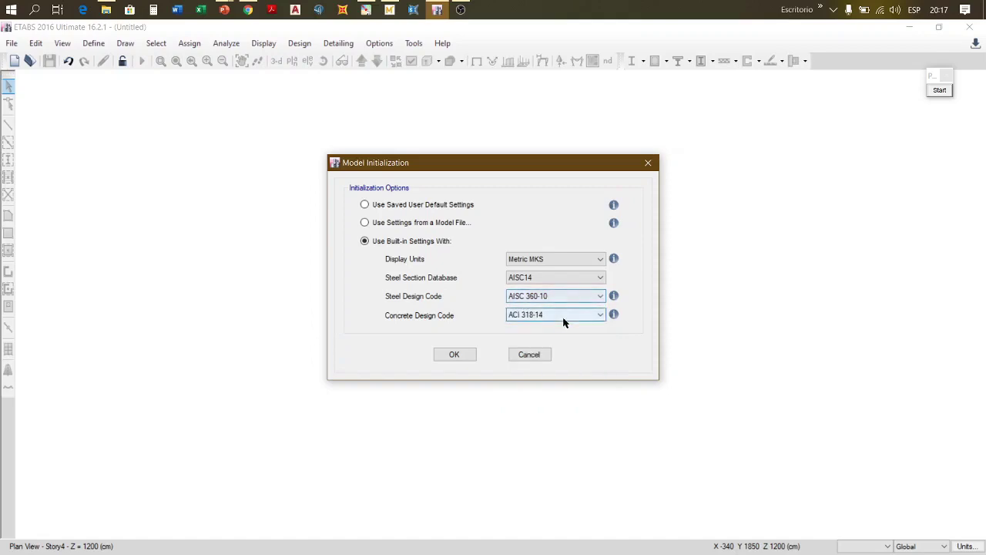
pyautogui.click(554, 315)
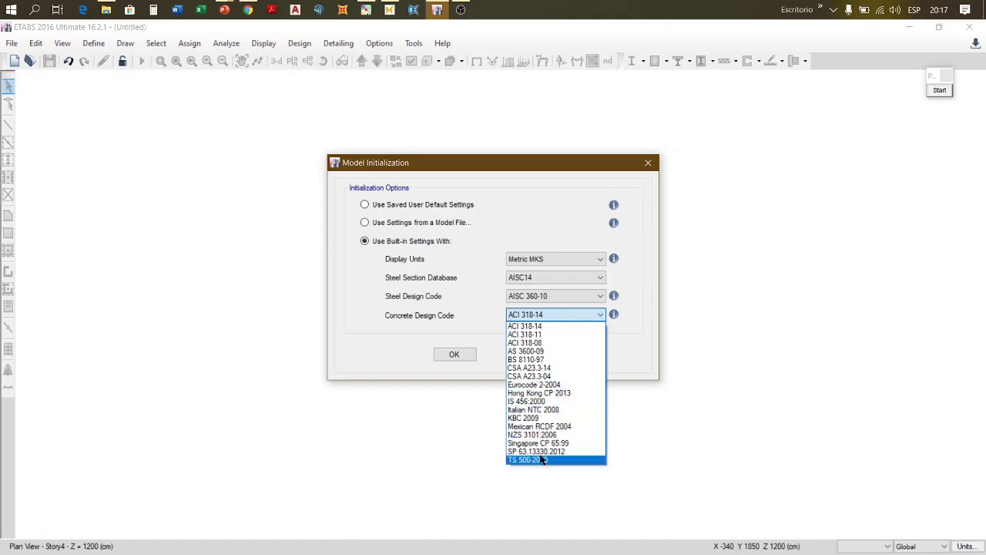
pyautogui.click(564, 319)
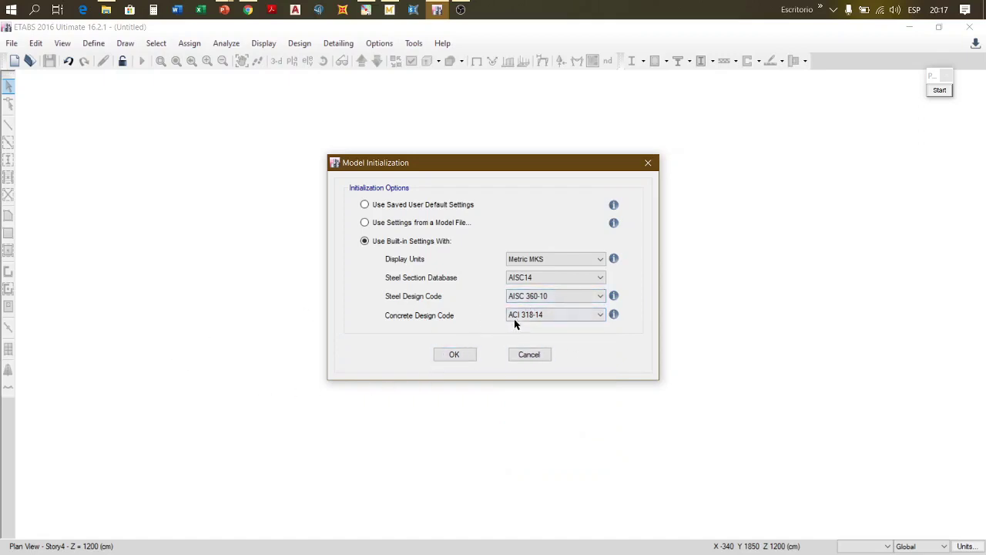
pyautogui.click(563, 317)
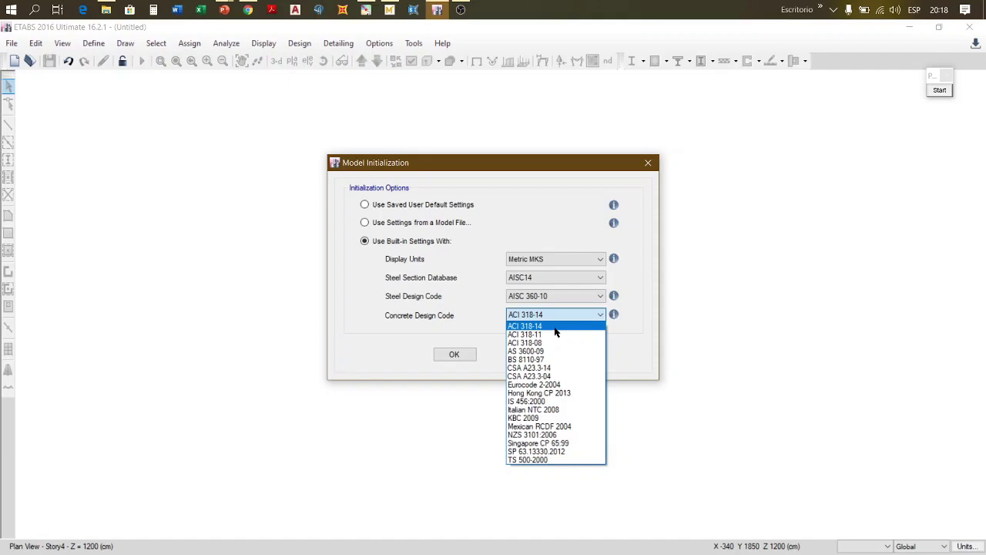
pyautogui.click(939, 90)
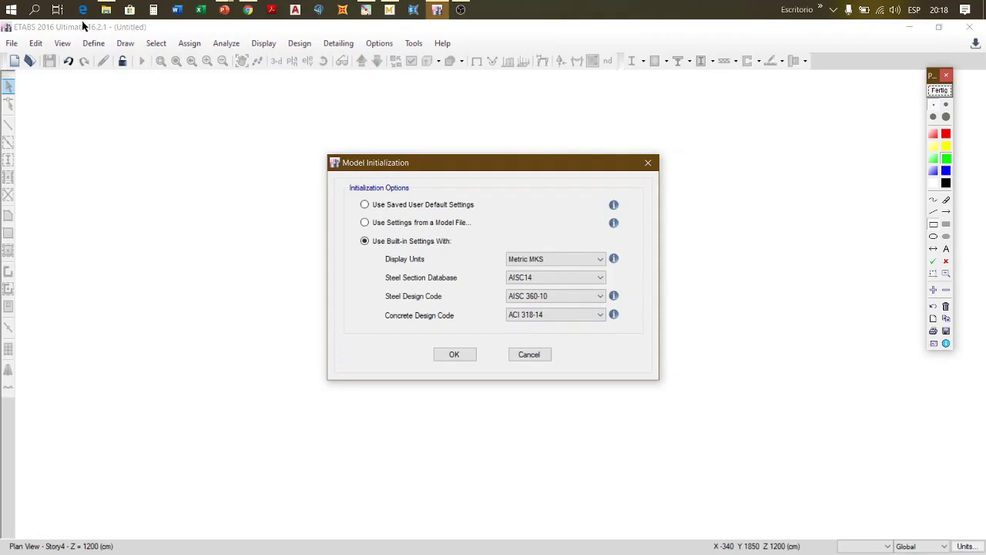
pyautogui.moveTo(85, 20); pyautogui.dragTo(119, 33)
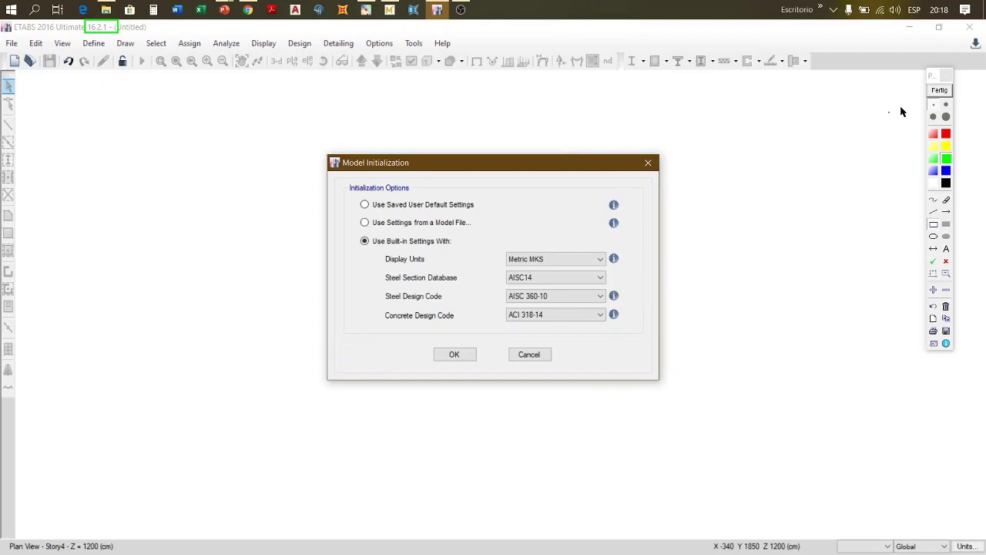
pyautogui.click(939, 91)
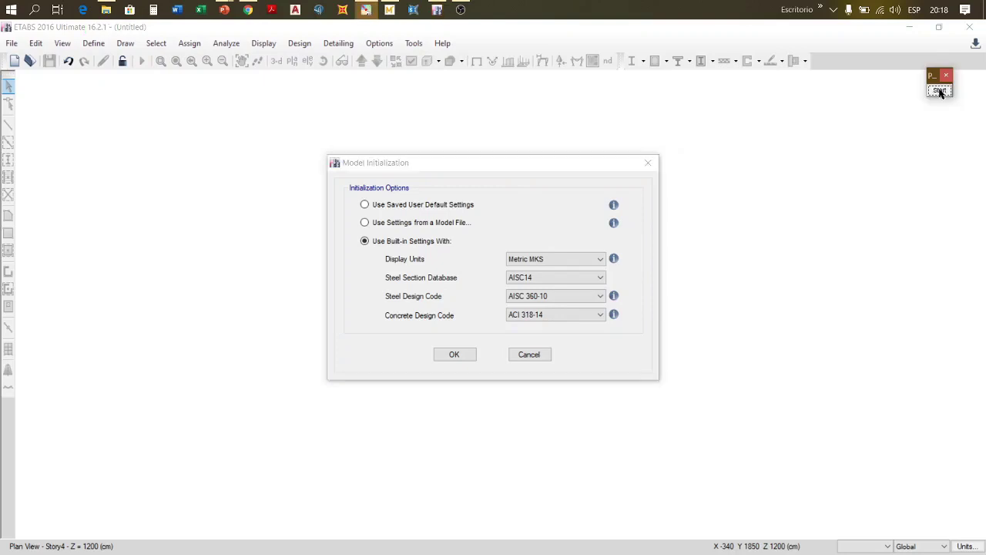
# Step: Select ACI 318-14 as the concrete design code and accept the model initialization settings
pyautogui.click(568, 316)
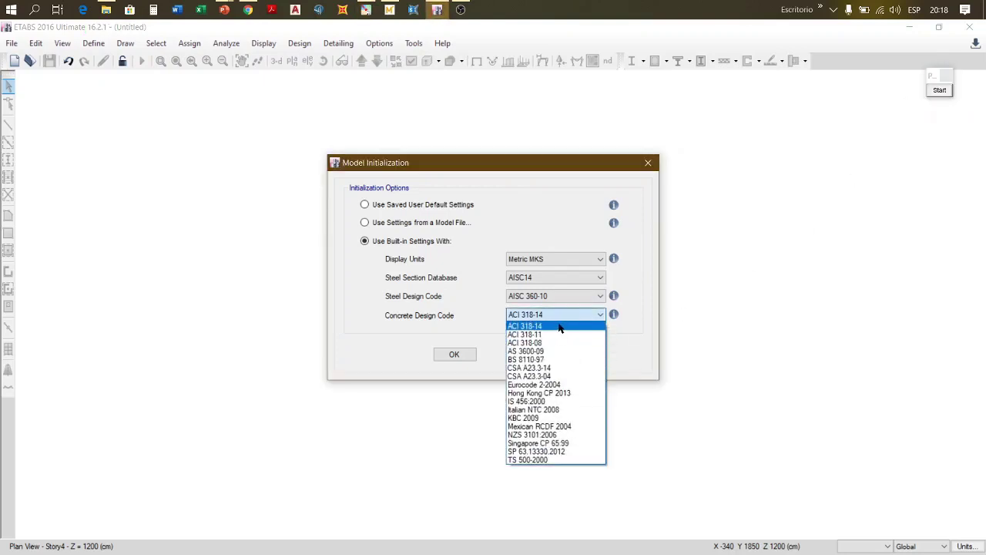
pyautogui.click(558, 327)
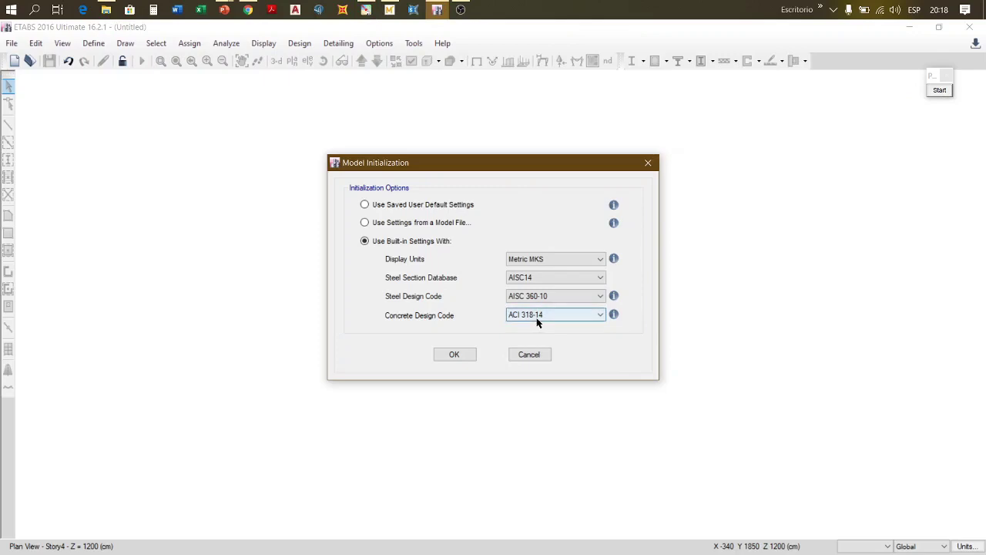
pyautogui.click(454, 355)
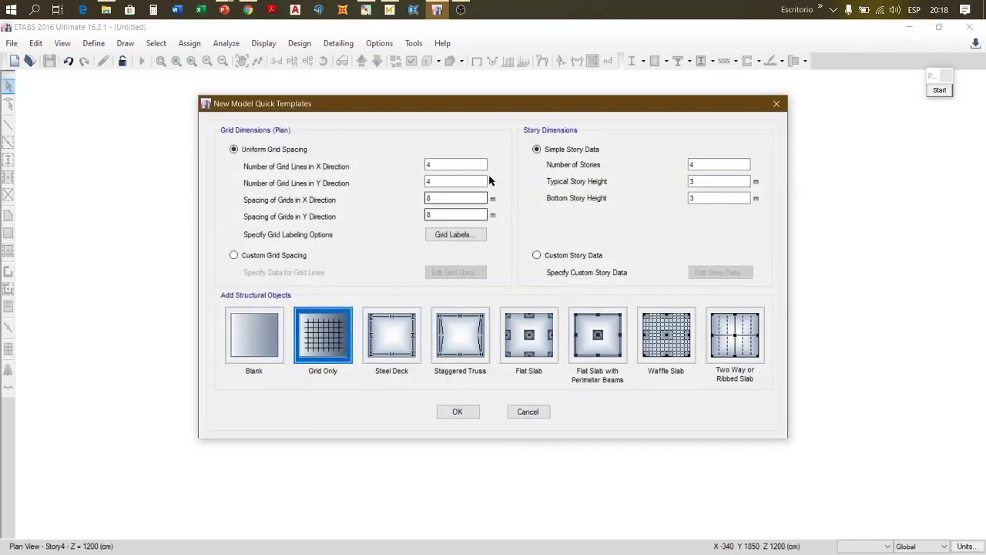
# Step: Review the grid system data under custom grid spacing and return to uniform grid spacing
pyautogui.moveTo(499, 108); pyautogui.dragTo(358, 114)
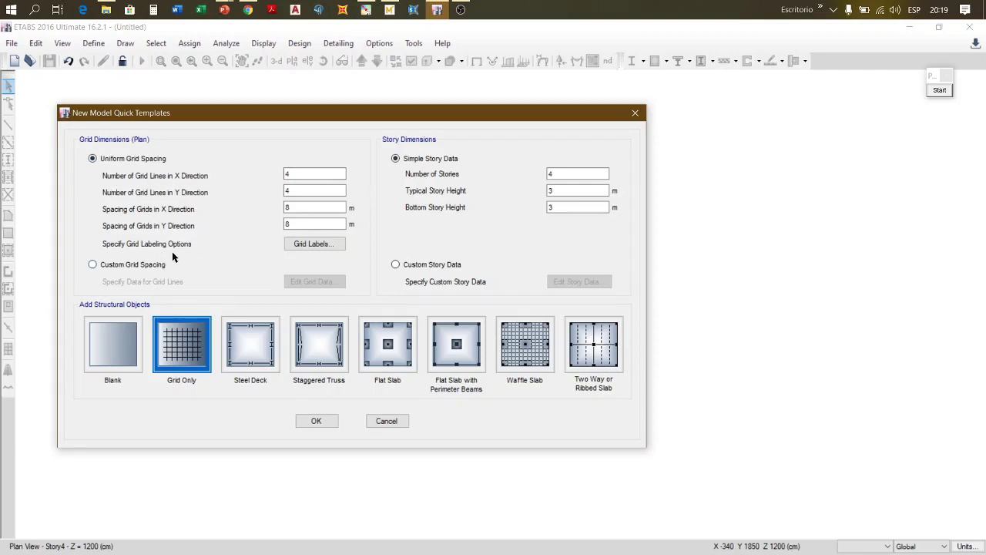
pyautogui.click(117, 266)
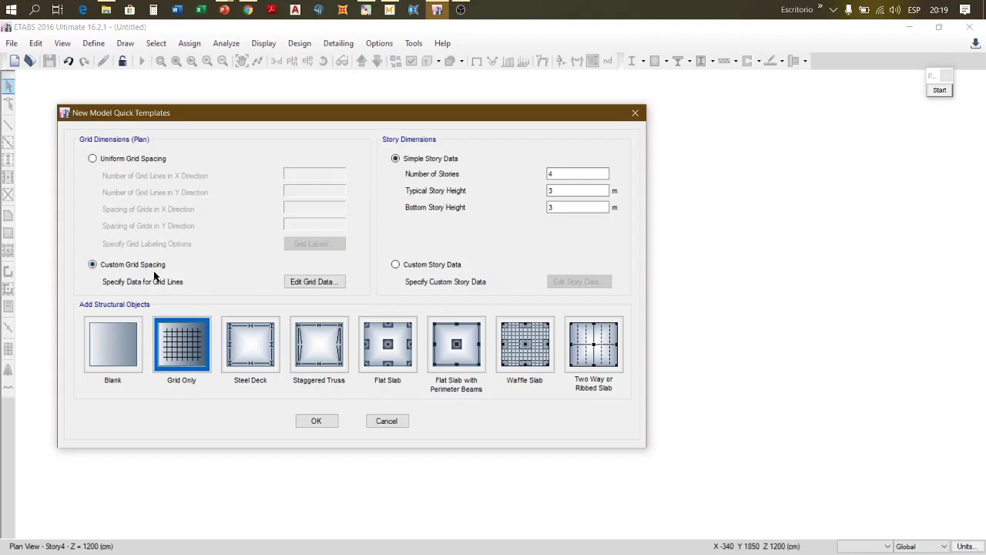
pyautogui.click(318, 282)
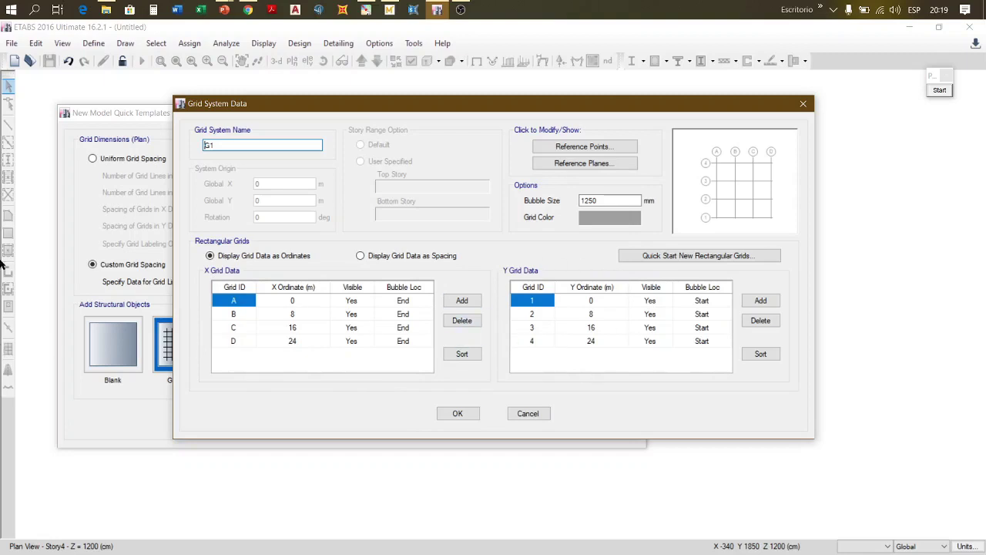
pyautogui.click(811, 107)
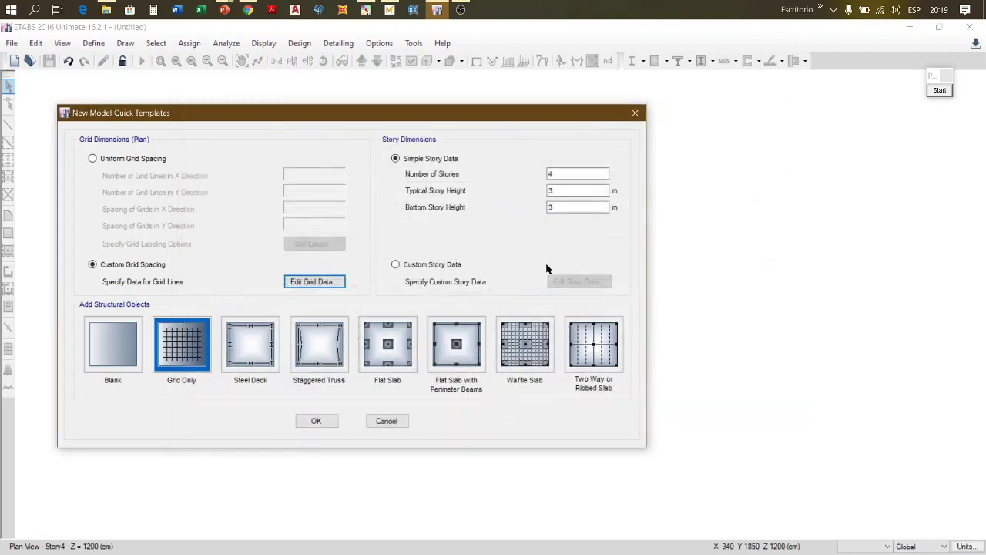
pyautogui.click(142, 161)
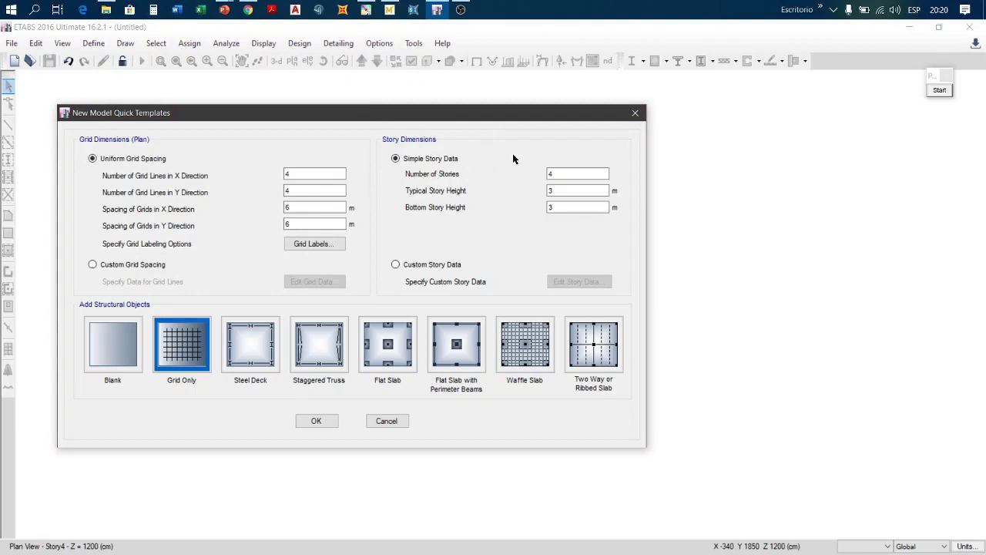
# Step: Start screen annotation and underline Number of Stories, its value and Typical Story Height in green
pyautogui.click(948, 92)
pyautogui.click(941, 91)
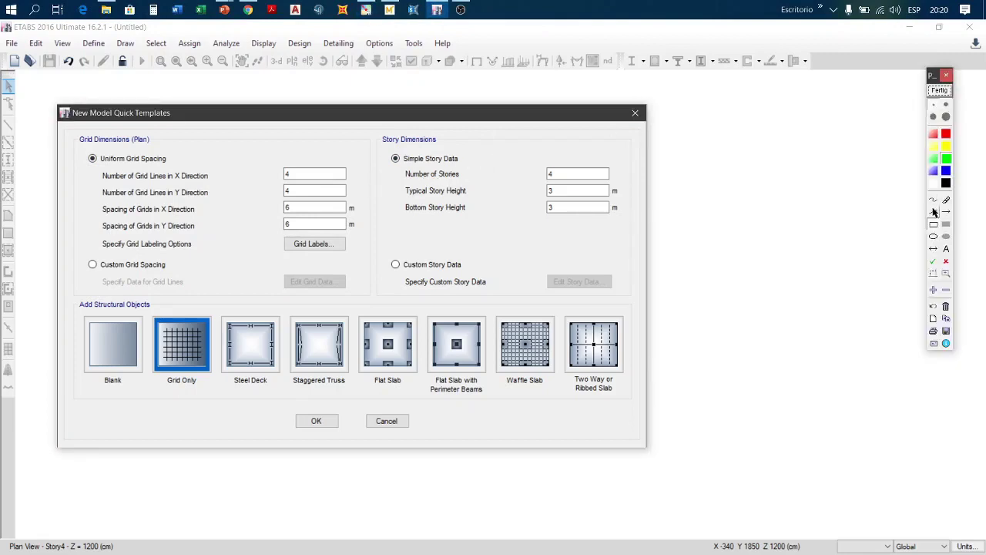
pyautogui.moveTo(409, 183); pyautogui.dragTo(459, 181)
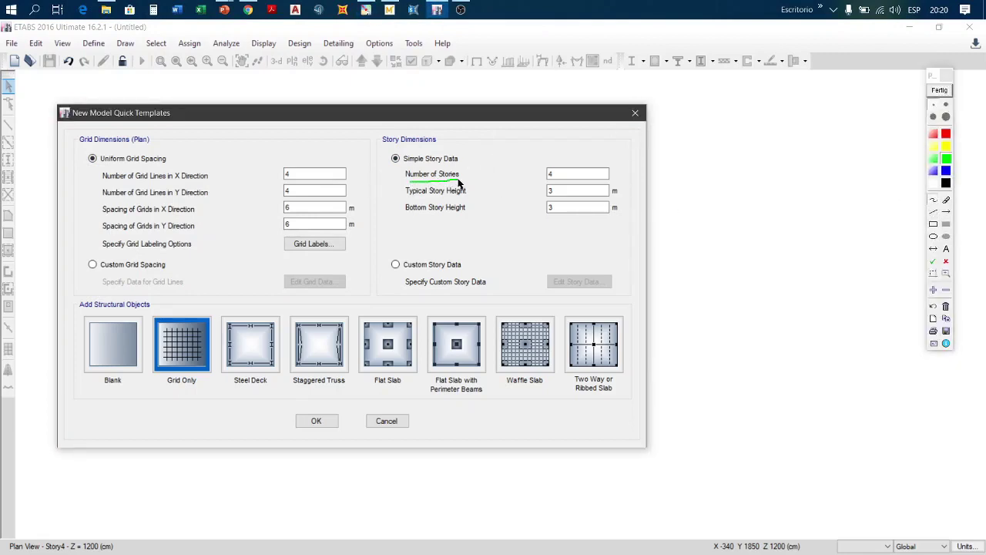
pyautogui.moveTo(541, 179); pyautogui.dragTo(579, 178)
pyautogui.moveTo(405, 198); pyautogui.dragTo(472, 199)
# Step: Sketch three green vertical column lines beside the dialog with a rectangular base beneath them
pyautogui.moveTo(706, 169); pyautogui.dragTo(725, 304)
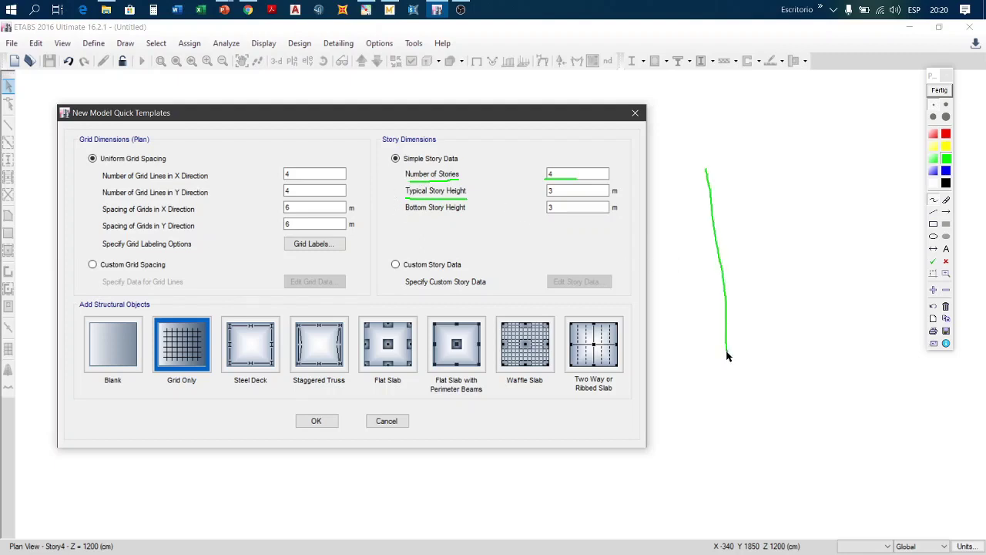
pyautogui.click(932, 306)
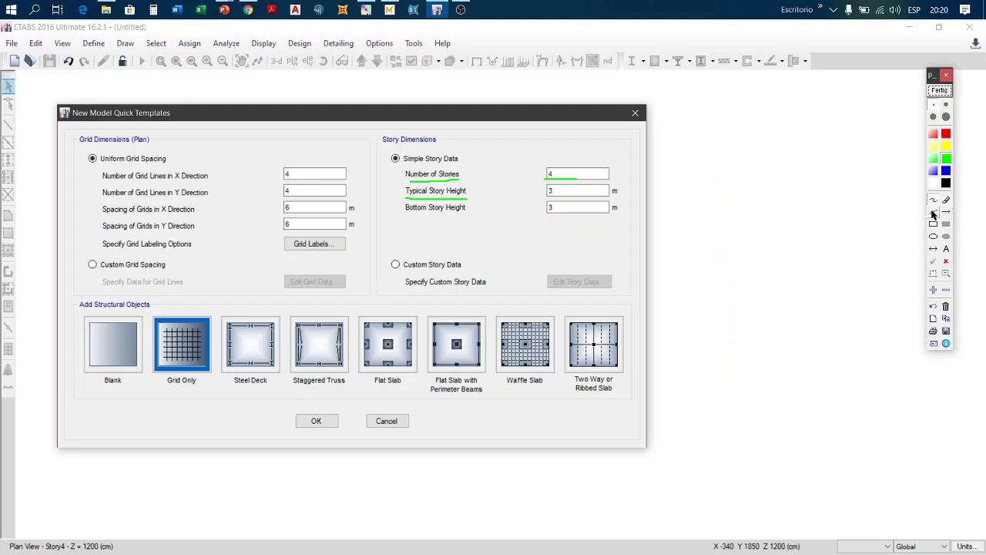
pyautogui.moveTo(697, 180); pyautogui.dragTo(699, 327)
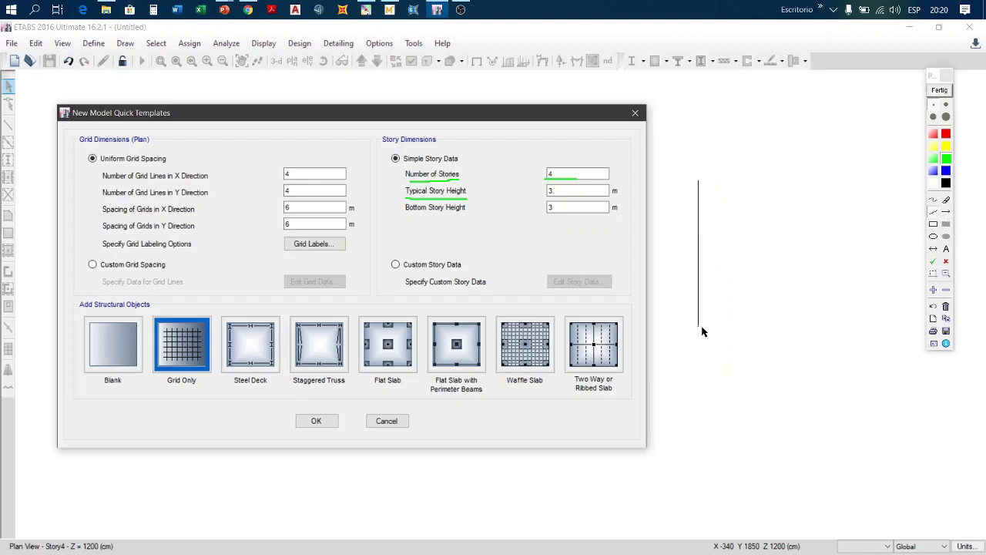
pyautogui.moveTo(744, 183); pyautogui.dragTo(744, 327)
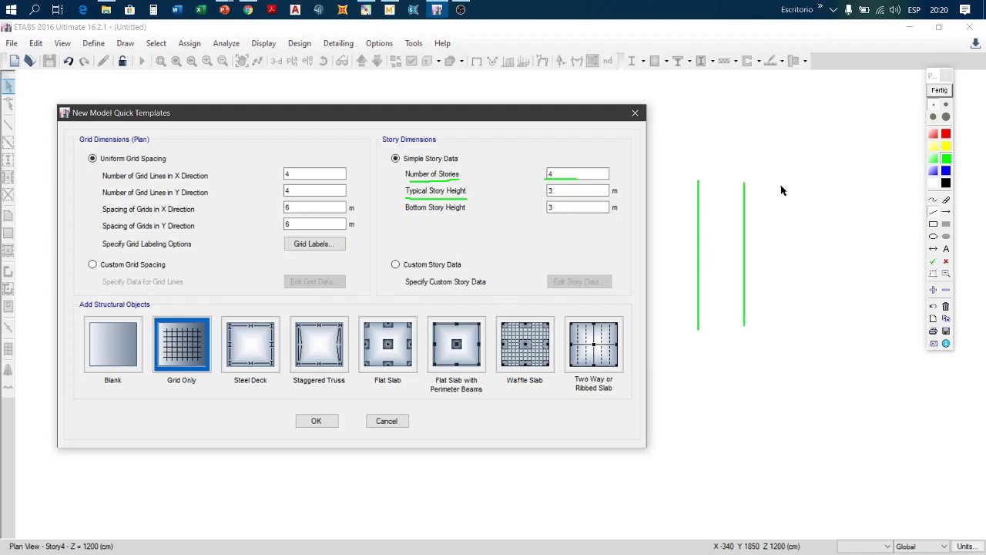
pyautogui.moveTo(782, 325); pyautogui.dragTo(781, 325)
pyautogui.moveTo(698, 328); pyautogui.dragTo(781, 330)
pyautogui.moveTo(698, 329)
pyautogui.mouseDown()
pyautogui.moveTo(699, 348)
pyautogui.moveTo(783, 348)
pyautogui.moveTo(783, 330)
pyautogui.mouseUp()
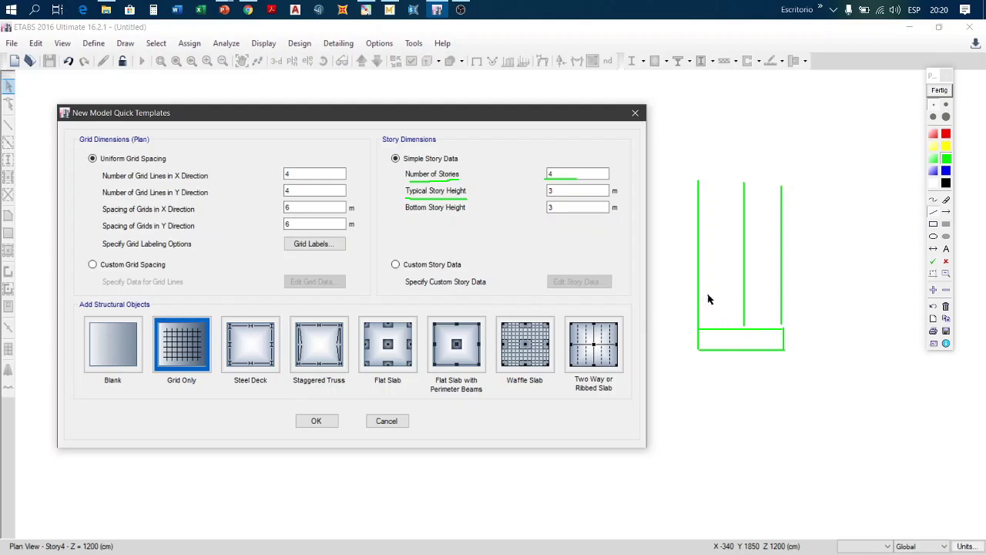
# Step: Add five horizontal floor lines across the sketched columns, the uppermost one closing the building outline
pyautogui.click(780, 294)
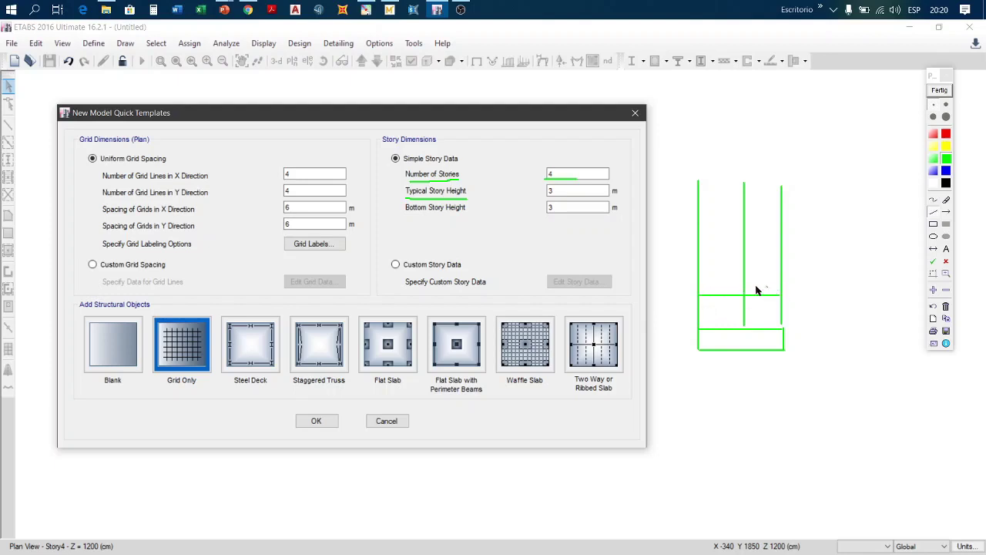
pyautogui.click(697, 267)
pyautogui.click(780, 267)
pyautogui.click(781, 242)
pyautogui.moveTo(699, 212)
pyautogui.mouseDown()
pyautogui.moveTo(780, 212)
pyautogui.moveTo(781, 184)
pyautogui.mouseUp()
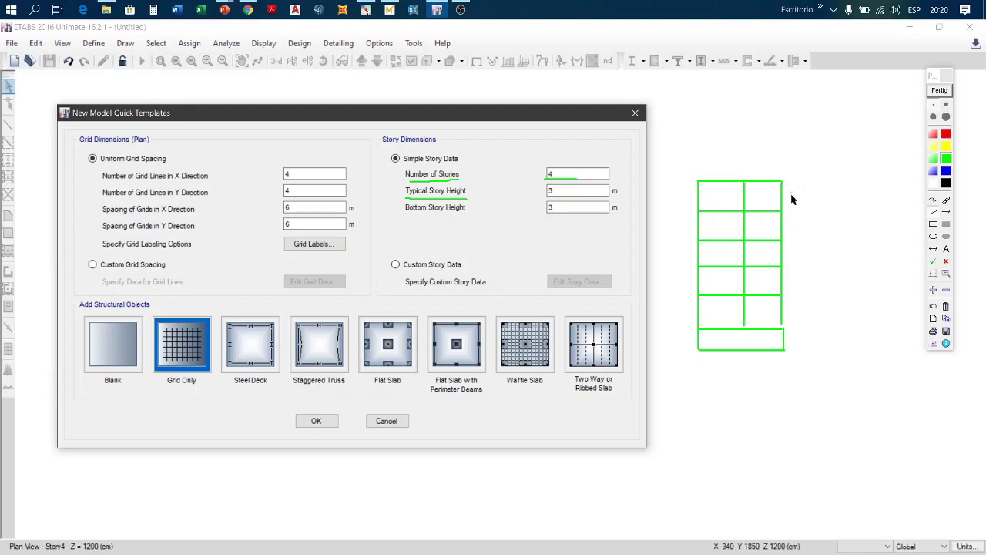
pyautogui.click(931, 199)
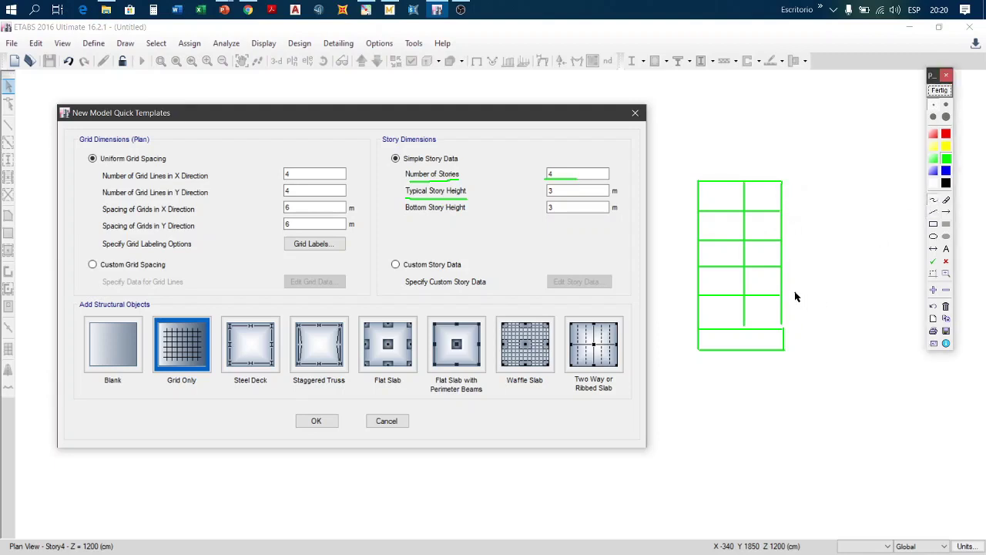
pyautogui.moveTo(793, 264); pyautogui.dragTo(793, 291)
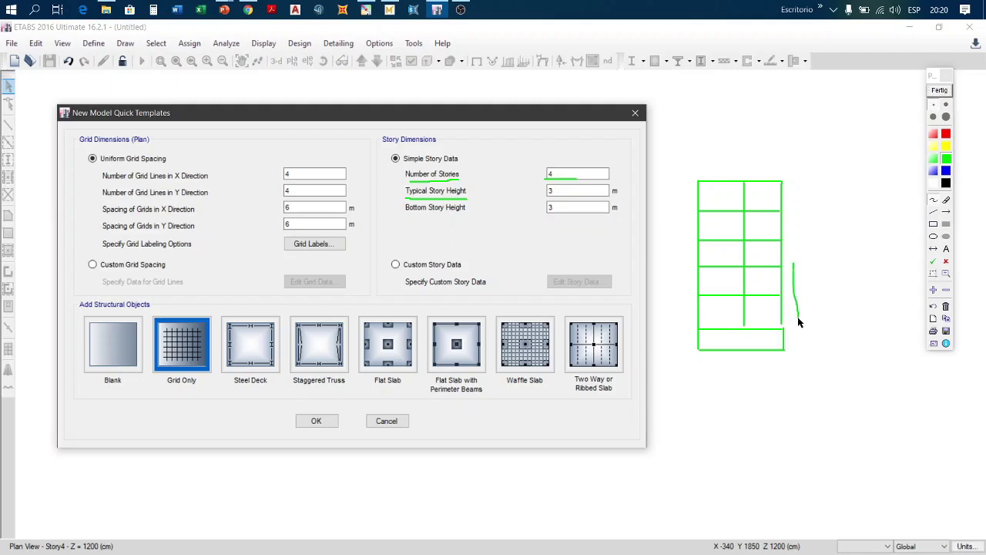
pyautogui.click(932, 307)
pyautogui.click(932, 306)
# Step: Mark the two lowest story heights of the sketch in blue as h and hi, and write h > hi below
pyautogui.click(945, 170)
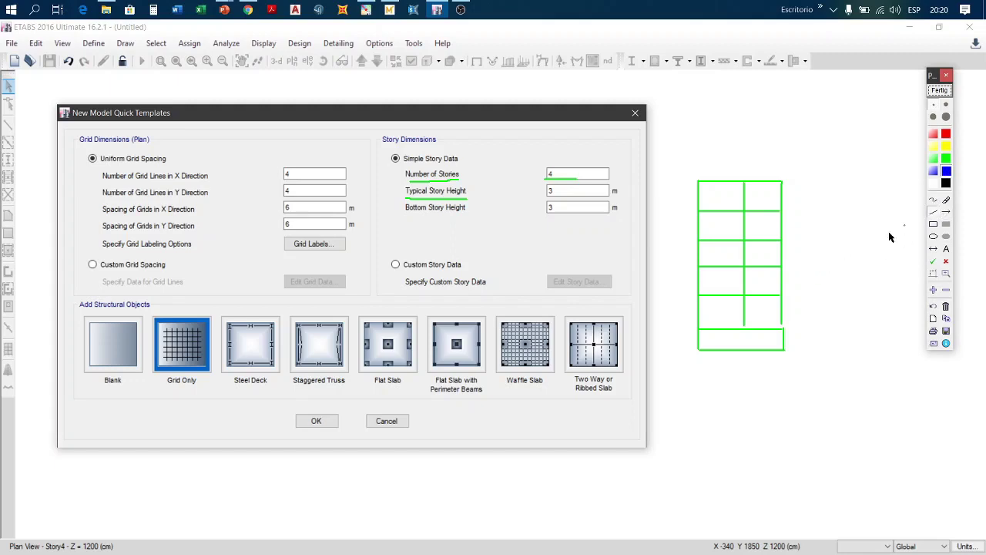
pyautogui.moveTo(795, 260)
pyautogui.mouseDown()
pyautogui.moveTo(797, 331)
pyautogui.moveTo(804, 264)
pyautogui.mouseUp()
pyautogui.click(933, 200)
pyautogui.moveTo(810, 297); pyautogui.dragTo(811, 302)
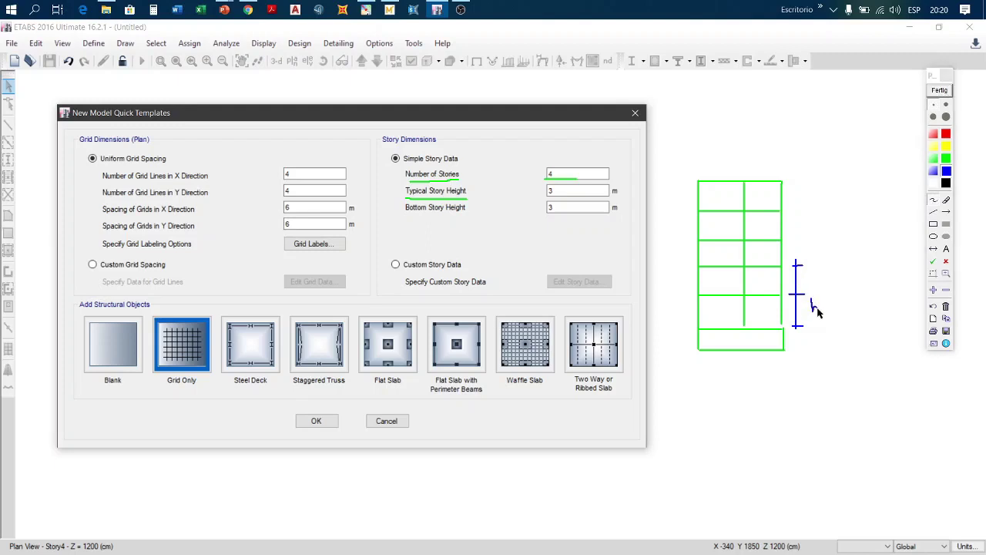
pyautogui.moveTo(810, 265); pyautogui.dragTo(810, 270)
pyautogui.moveTo(808, 337)
pyautogui.mouseDown()
pyautogui.moveTo(816, 365)
pyautogui.moveTo(848, 351)
pyautogui.moveTo(833, 365)
pyautogui.moveTo(848, 352)
pyautogui.moveTo(863, 365)
pyautogui.moveTo(872, 359)
pyautogui.mouseUp()
pyautogui.click(871, 341)
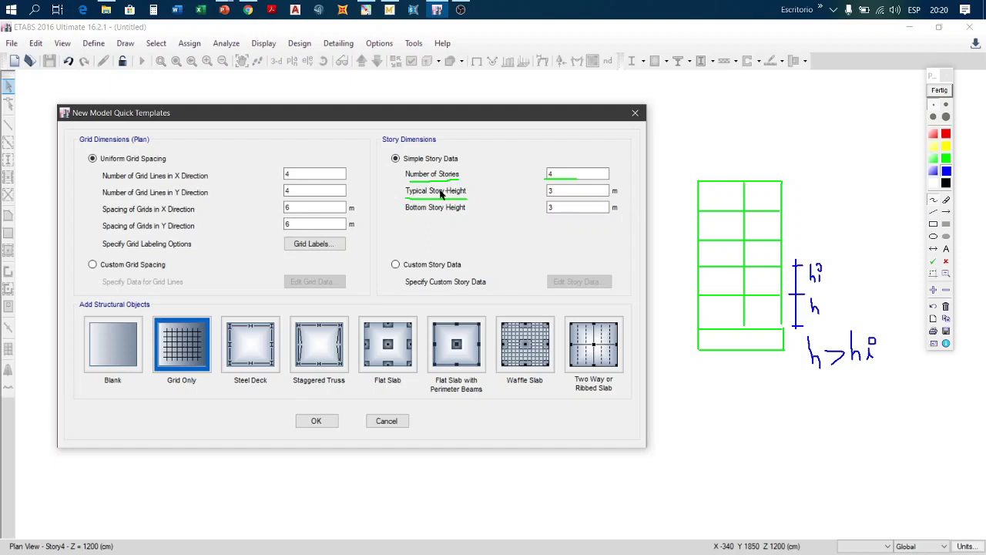
# Step: Link Typical Story Height to hi and Bottom Story Height to h with blue arrows, and end the screen annotation
pyautogui.moveTo(402, 198)
pyautogui.mouseDown()
pyautogui.moveTo(456, 201)
pyautogui.moveTo(473, 193)
pyautogui.moveTo(404, 191)
pyautogui.moveTo(456, 199)
pyautogui.moveTo(718, 109)
pyautogui.moveTo(832, 186)
pyautogui.moveTo(829, 275)
pyautogui.mouseUp()
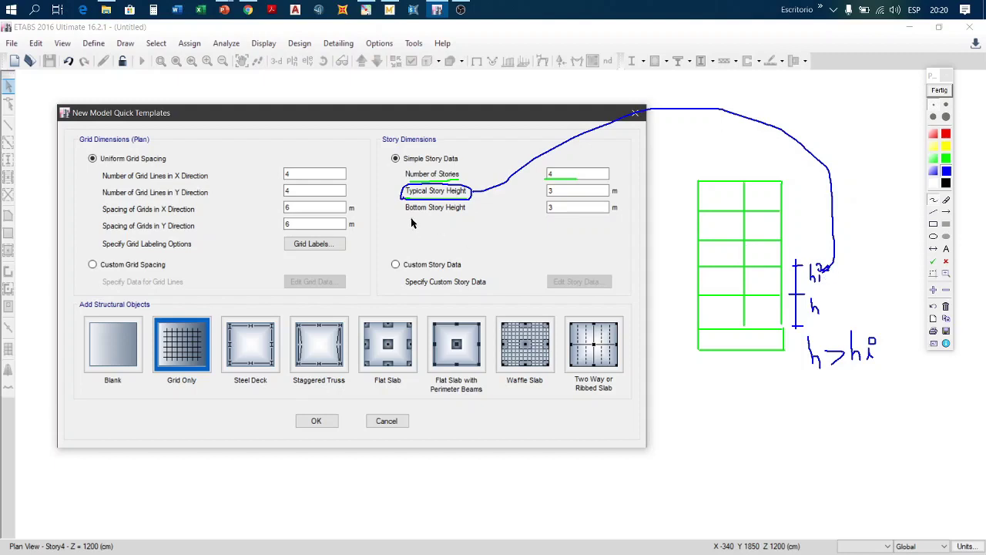
pyautogui.moveTo(407, 214); pyautogui.dragTo(463, 216)
pyautogui.moveTo(434, 219)
pyautogui.mouseDown()
pyautogui.moveTo(624, 303)
pyautogui.moveTo(716, 386)
pyautogui.moveTo(754, 392)
pyautogui.moveTo(805, 367)
pyautogui.mouseUp()
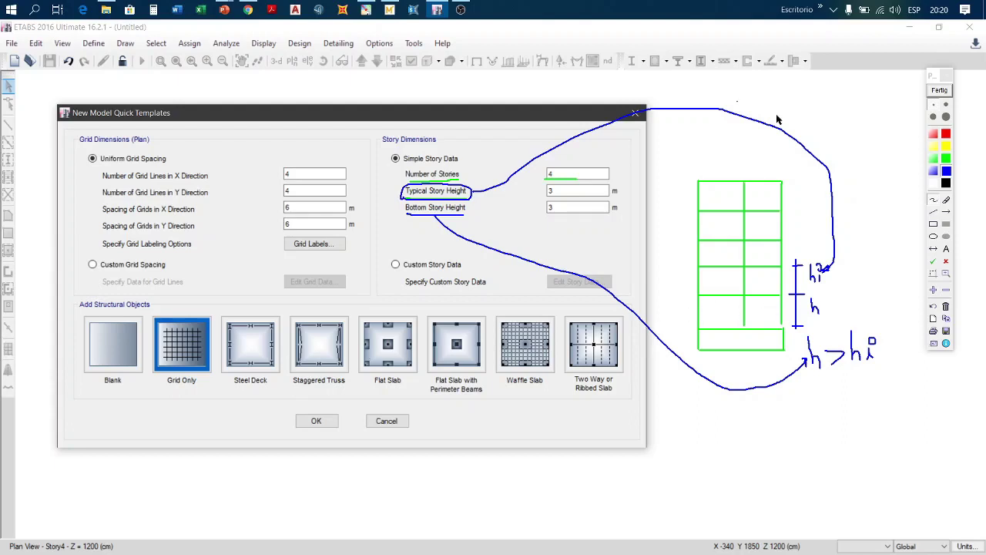
pyautogui.click(941, 91)
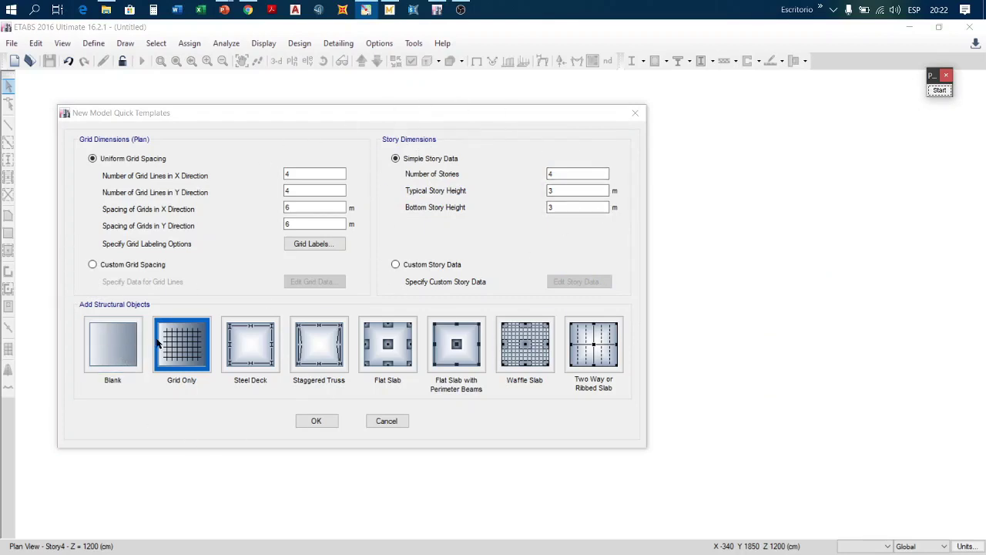
# Step: Switch the story dimensions to Custom Story Data and open the story data table for editing
pyautogui.click(415, 264)
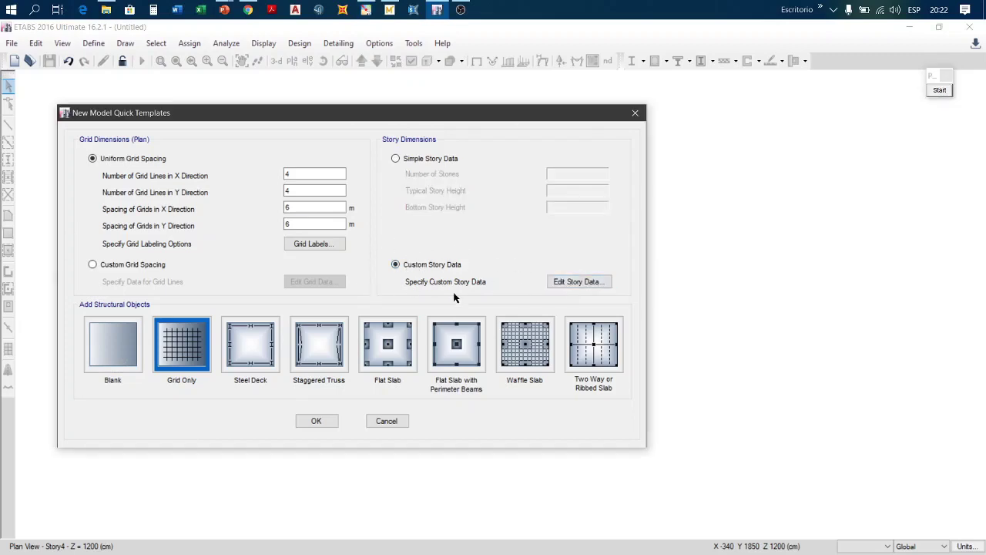
pyautogui.click(589, 283)
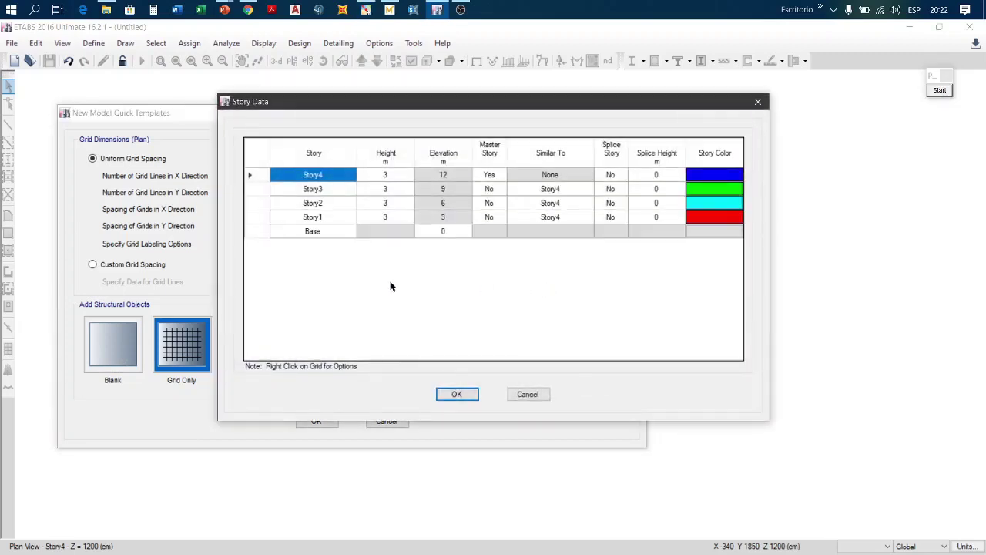
pyautogui.moveTo(428, 113); pyautogui.dragTo(549, 128)
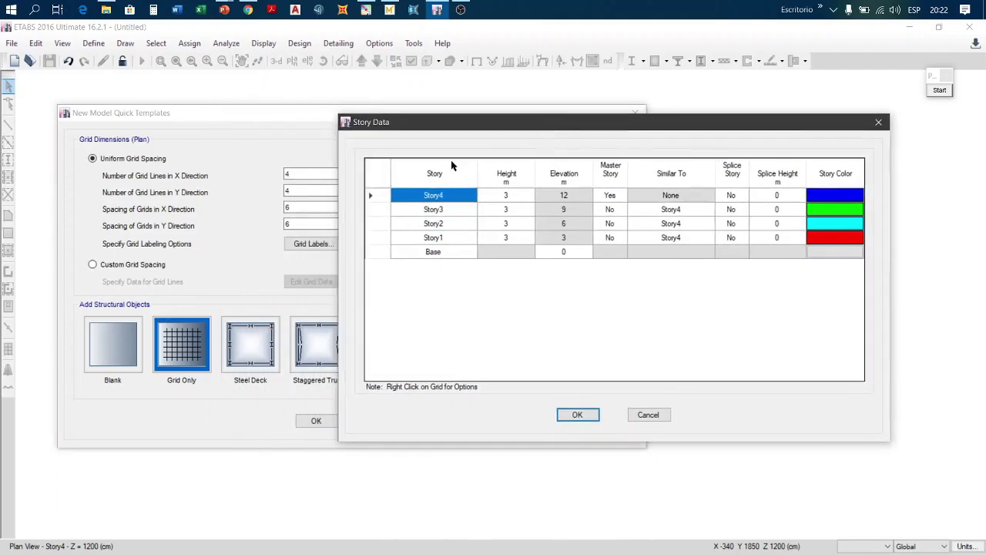
# Step: Review the add and delete story options and delete Story4 together with its existing structure
pyautogui.click(372, 197)
pyautogui.rightClick(372, 198)
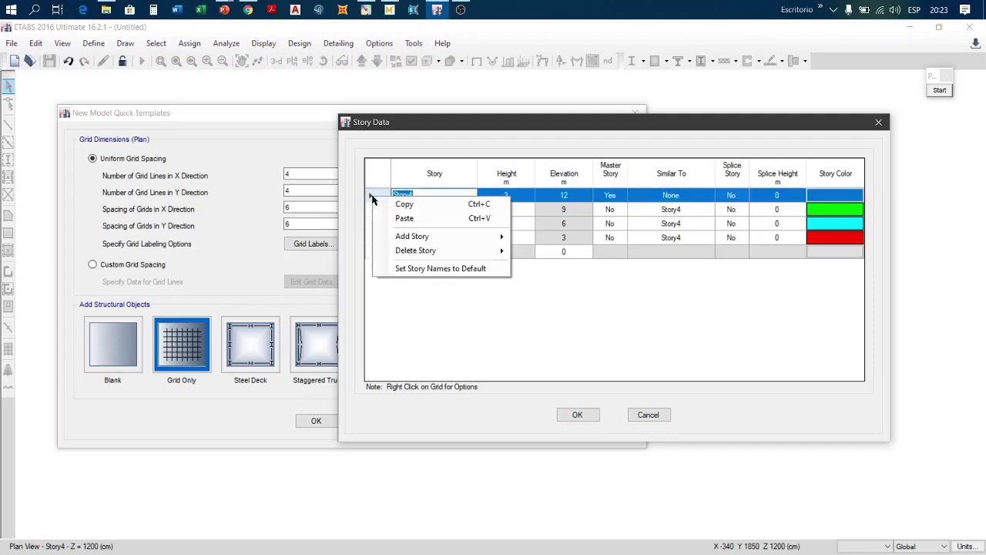
pyautogui.click(373, 197)
pyautogui.rightClick(374, 196)
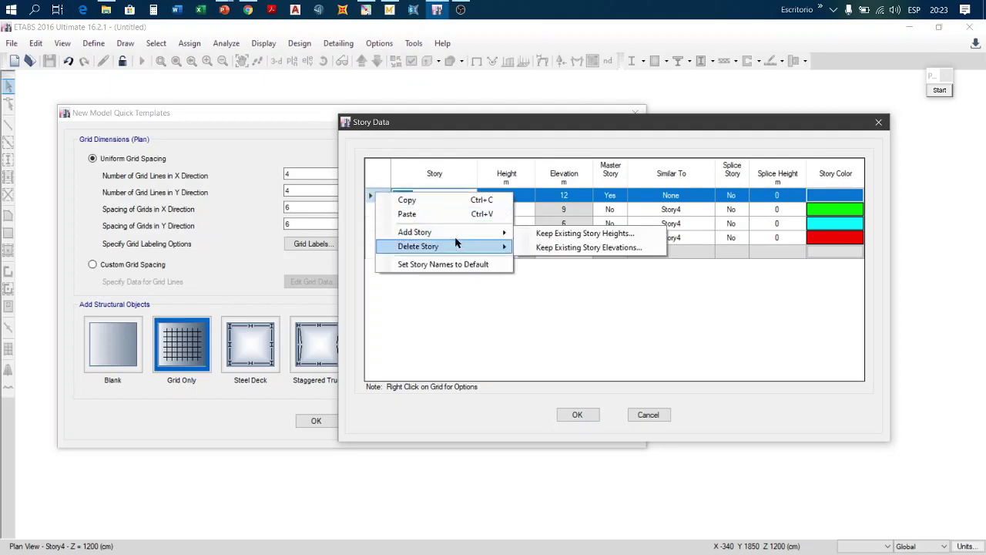
pyautogui.moveTo(425, 233)
pyautogui.moveTo(453, 248)
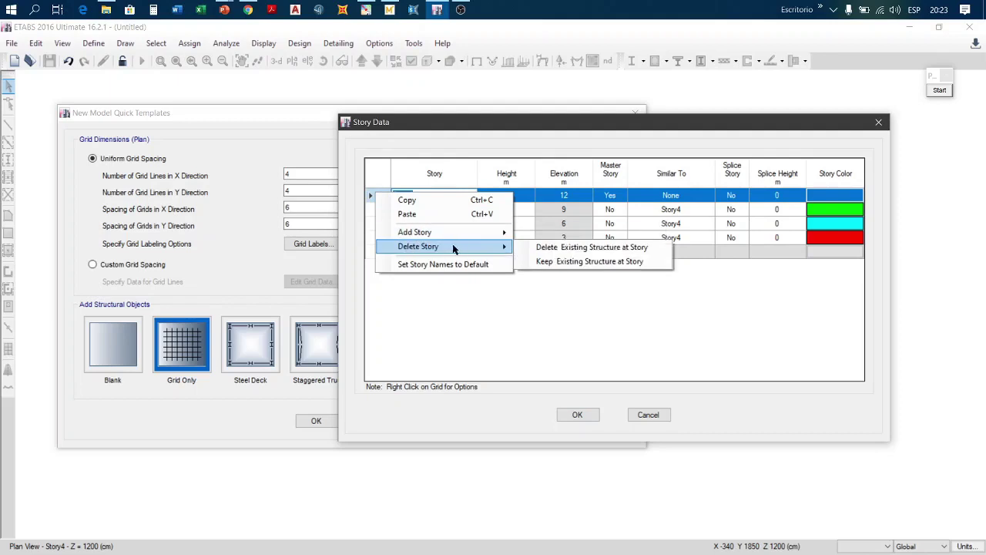
pyautogui.click(569, 247)
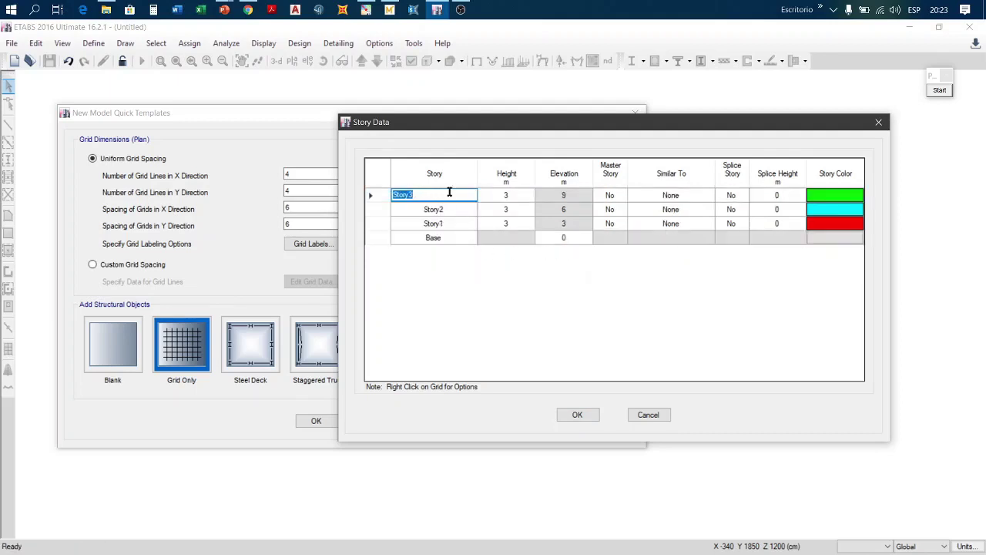
# Step: Delete Story3 together with its existing structure
pyautogui.click(378, 195)
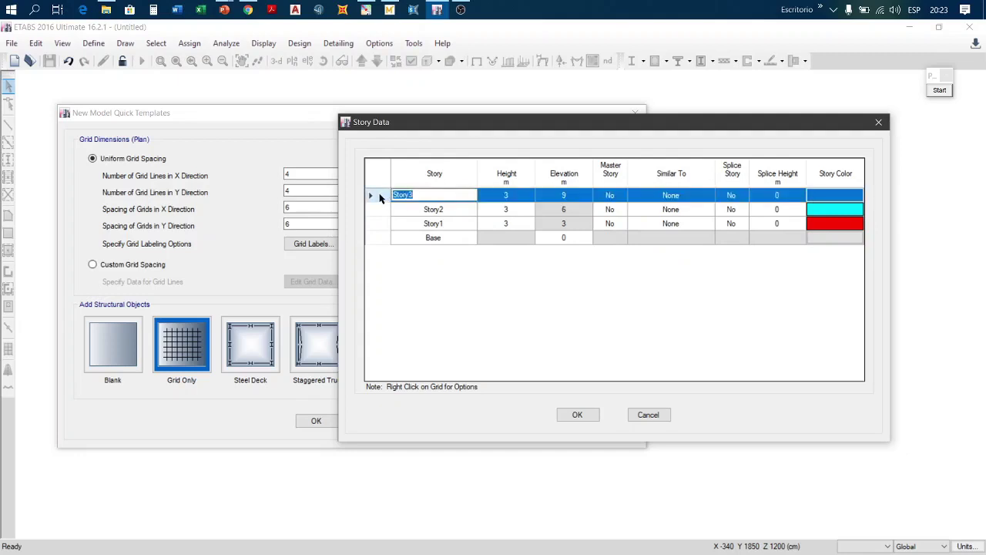
pyautogui.rightClick(379, 198)
pyautogui.moveTo(478, 248)
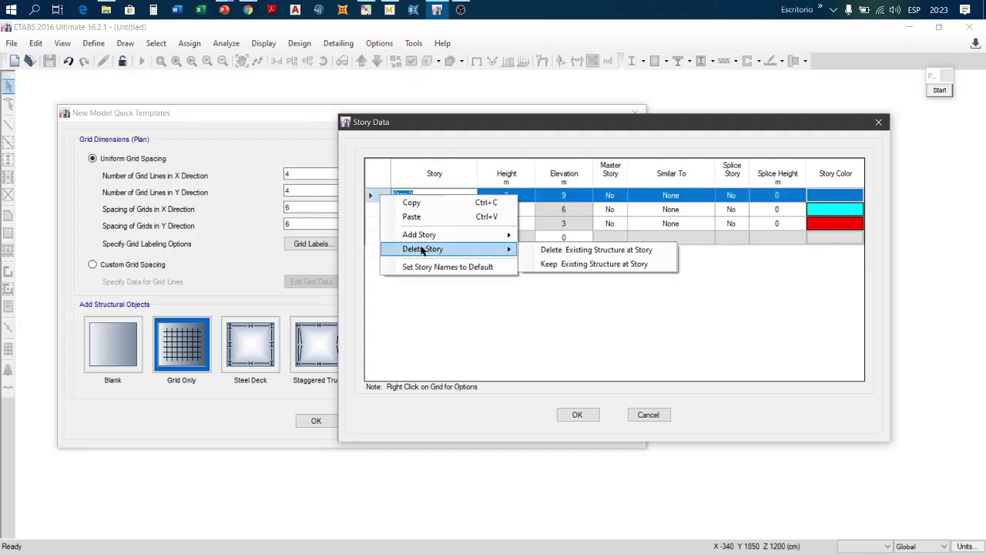
pyautogui.click(551, 249)
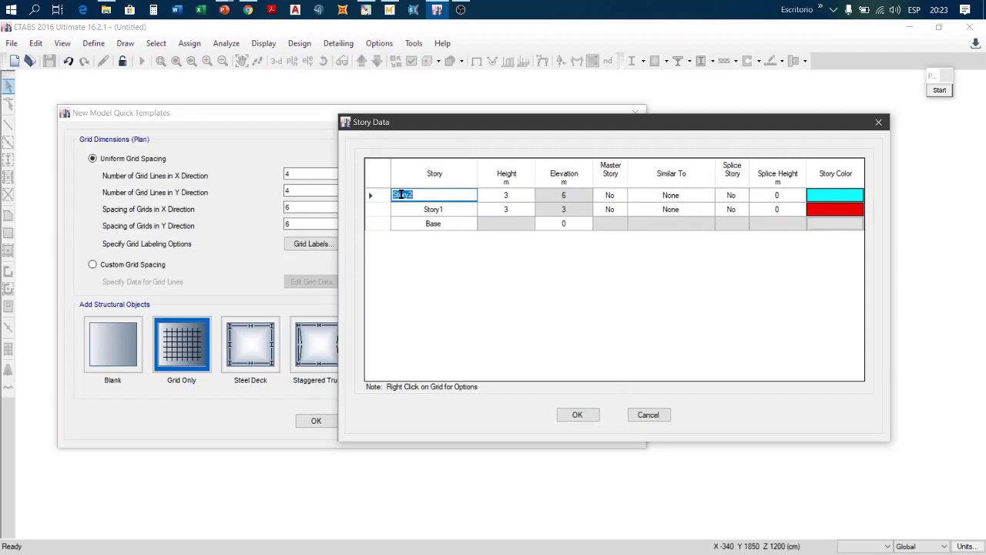
# Step: Open the Add Story settings from the Story2 row with existing story heights kept, and move the dialog clear of the story table
pyautogui.click(372, 196)
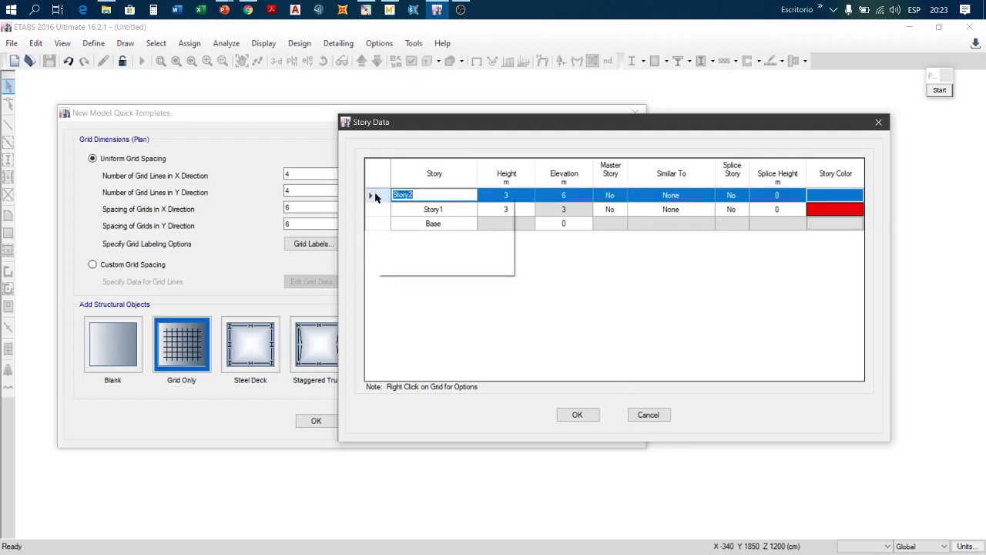
pyautogui.rightClick(375, 198)
pyautogui.moveTo(413, 237)
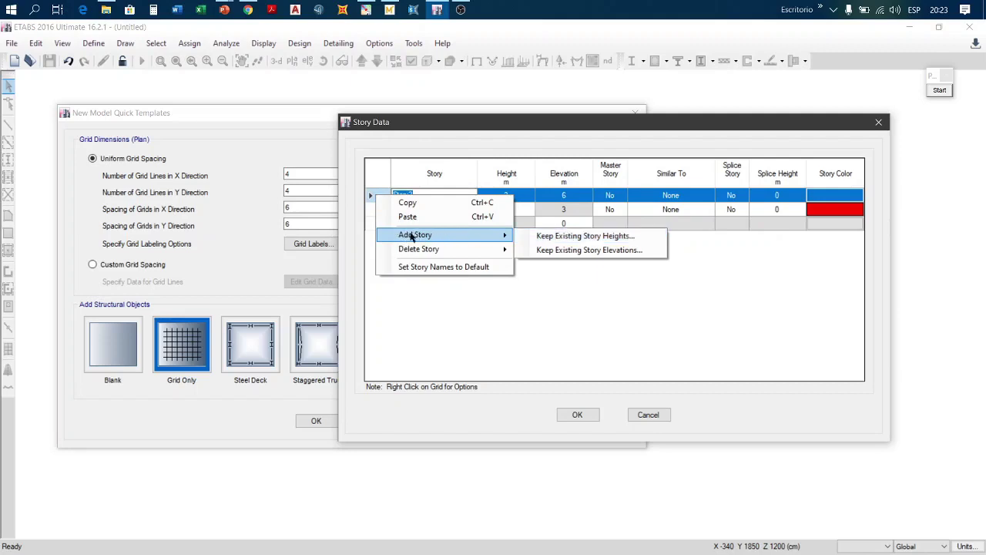
pyautogui.click(565, 236)
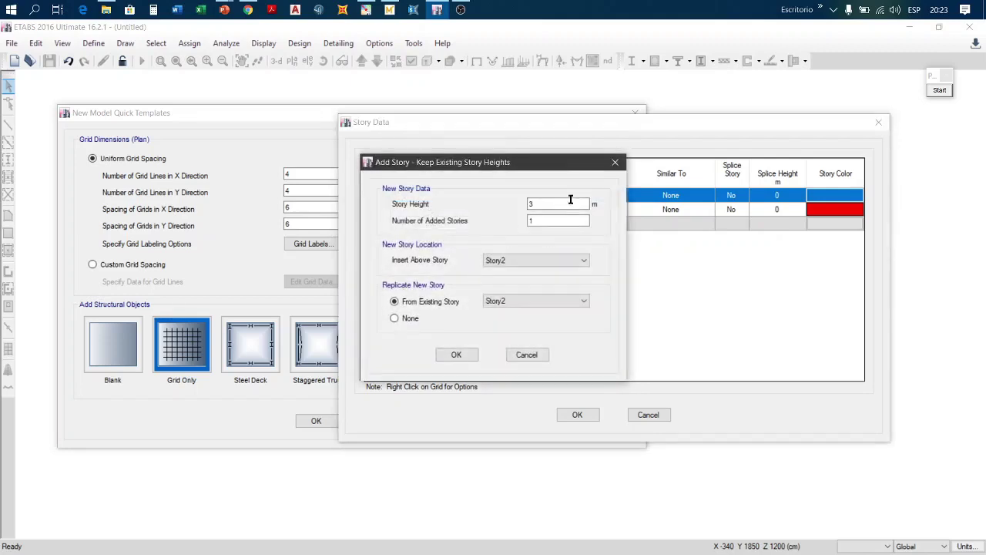
pyautogui.moveTo(541, 164); pyautogui.dragTo(789, 231)
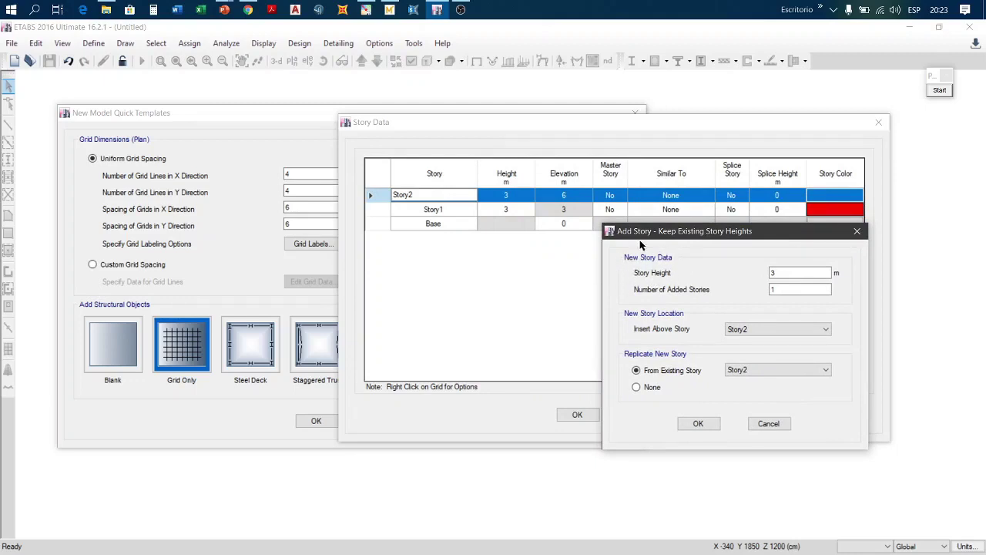
# Step: Underline Story Height and Number of Added Stories, circle their values and the Insert Above Story choice in blue, and close the settings without adding
pyautogui.click(939, 90)
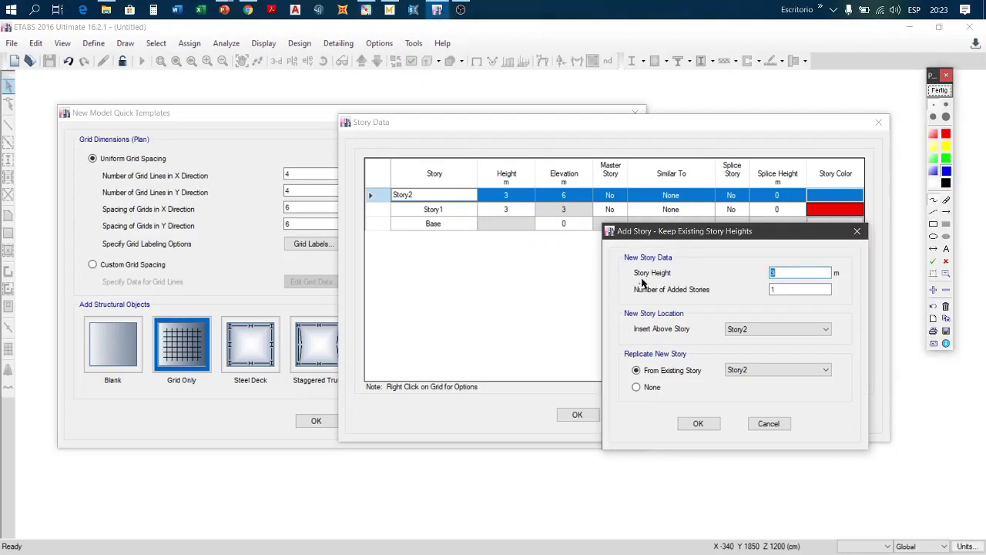
pyautogui.moveTo(635, 275); pyautogui.dragTo(677, 275)
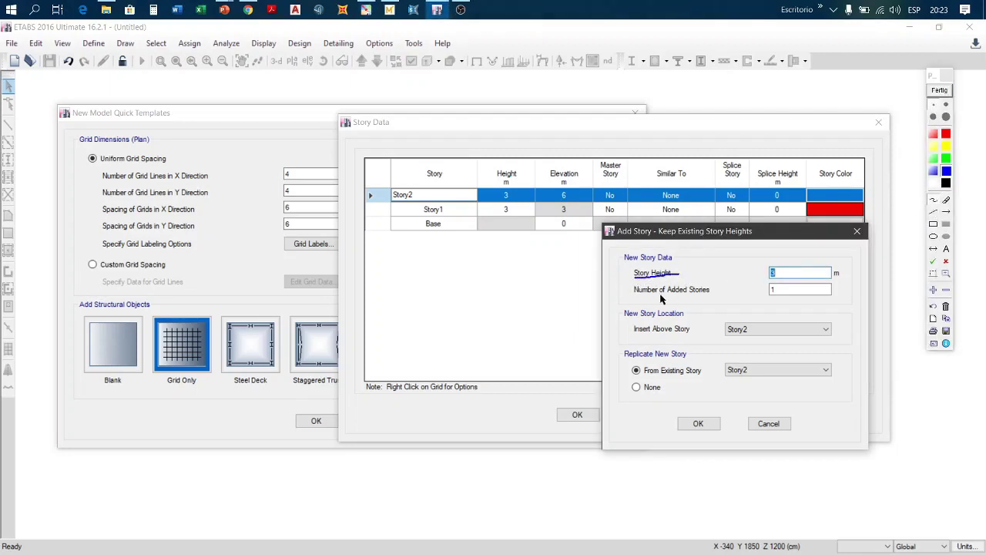
pyautogui.moveTo(629, 297); pyautogui.dragTo(711, 299)
pyautogui.moveTo(783, 262)
pyautogui.mouseDown()
pyautogui.moveTo(766, 269)
pyautogui.moveTo(774, 276)
pyautogui.moveTo(777, 262)
pyautogui.moveTo(775, 299)
pyautogui.moveTo(777, 288)
pyautogui.mouseUp()
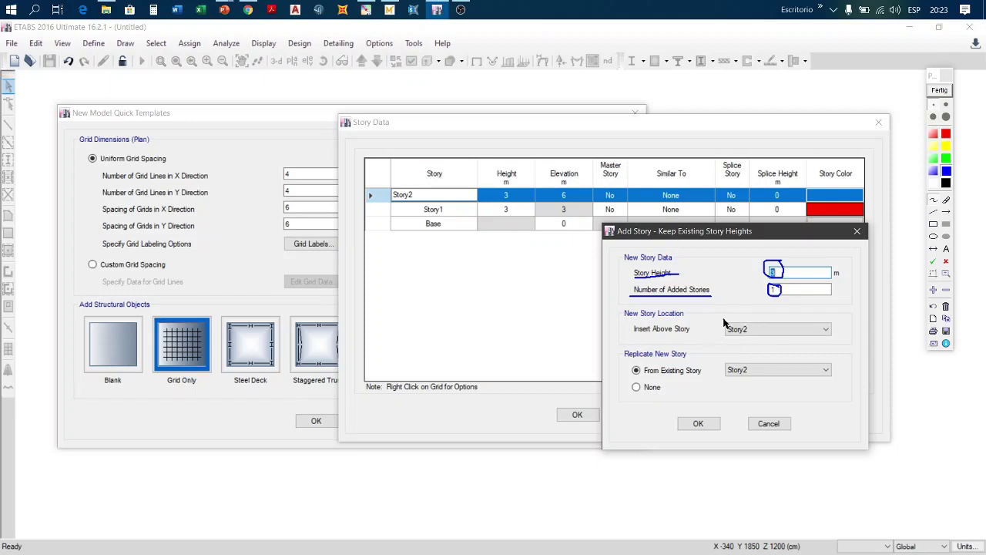
pyautogui.moveTo(730, 322)
pyautogui.mouseDown()
pyautogui.moveTo(728, 337)
pyautogui.moveTo(757, 317)
pyautogui.moveTo(728, 318)
pyautogui.mouseUp()
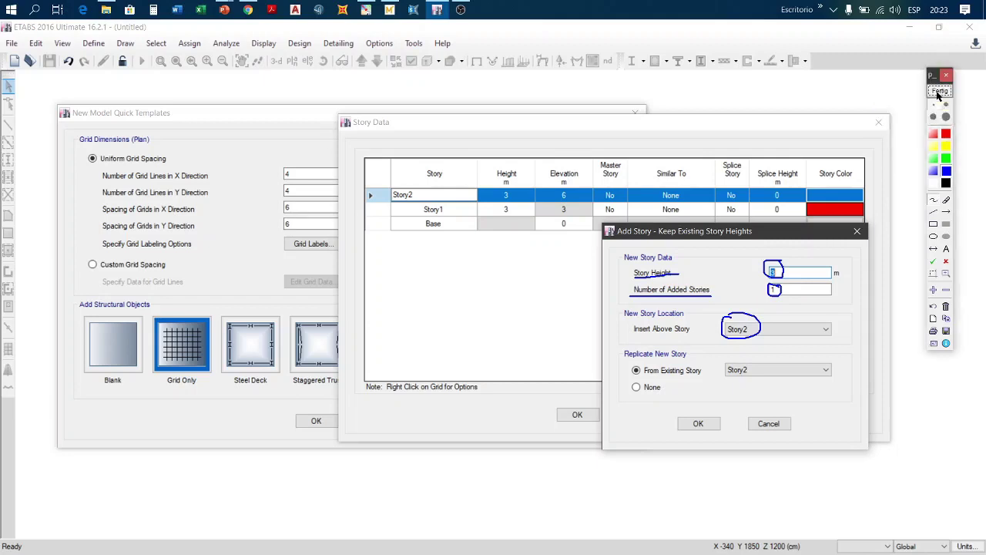
pyautogui.click(938, 91)
pyautogui.click(858, 231)
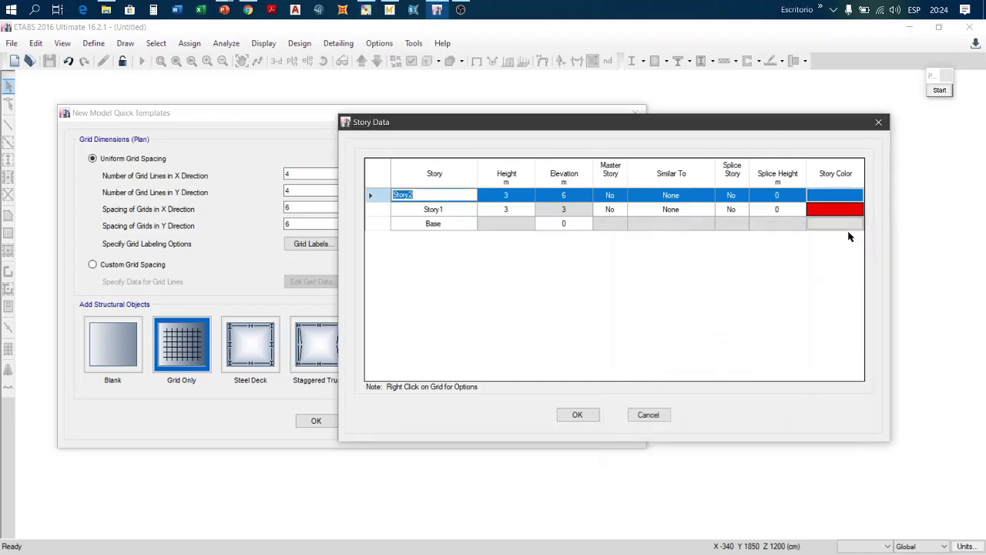
# Step: Add one story 2.8 m high above Story2, keeping the existing story heights
pyautogui.rightClick(384, 194)
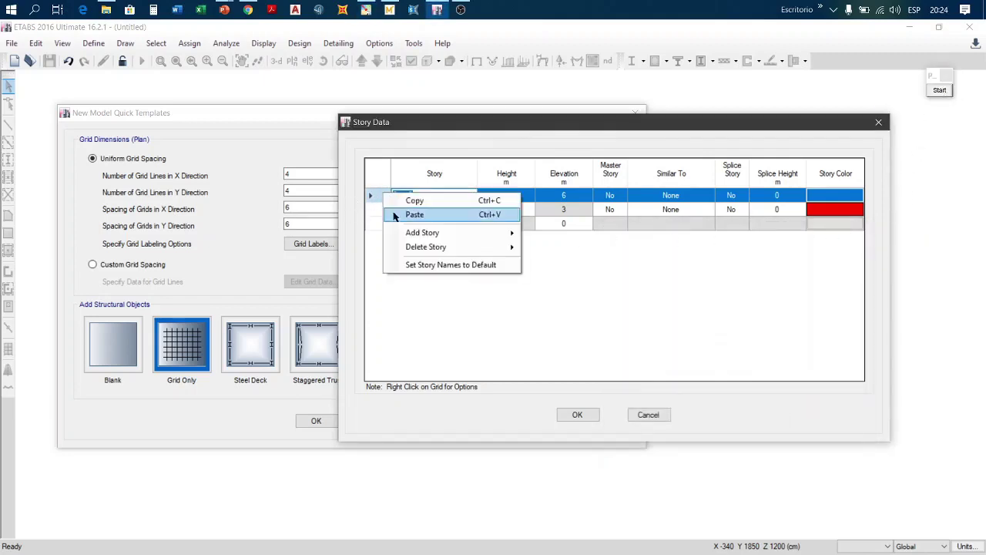
pyautogui.moveTo(413, 234)
pyautogui.click(616, 235)
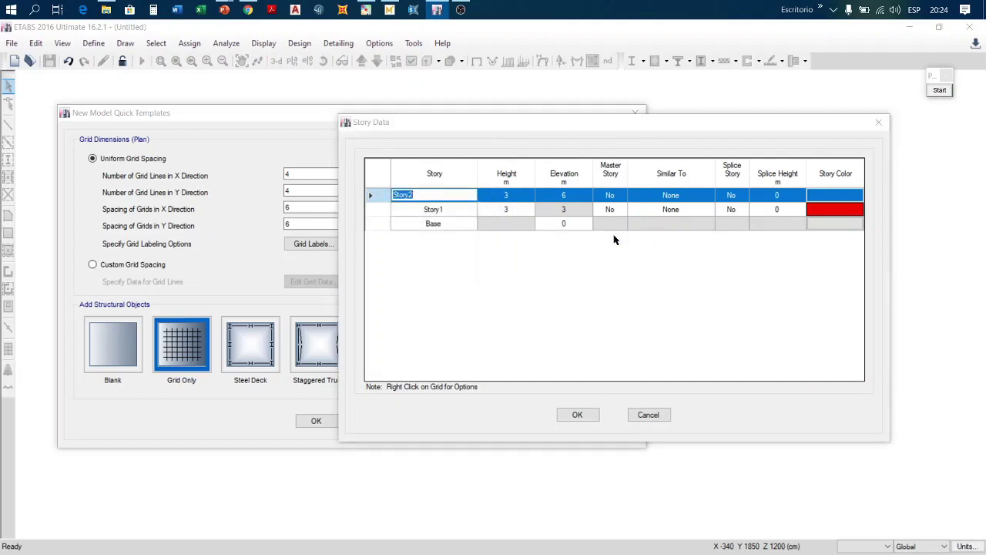
pyautogui.moveTo(571, 164); pyautogui.dragTo(802, 254)
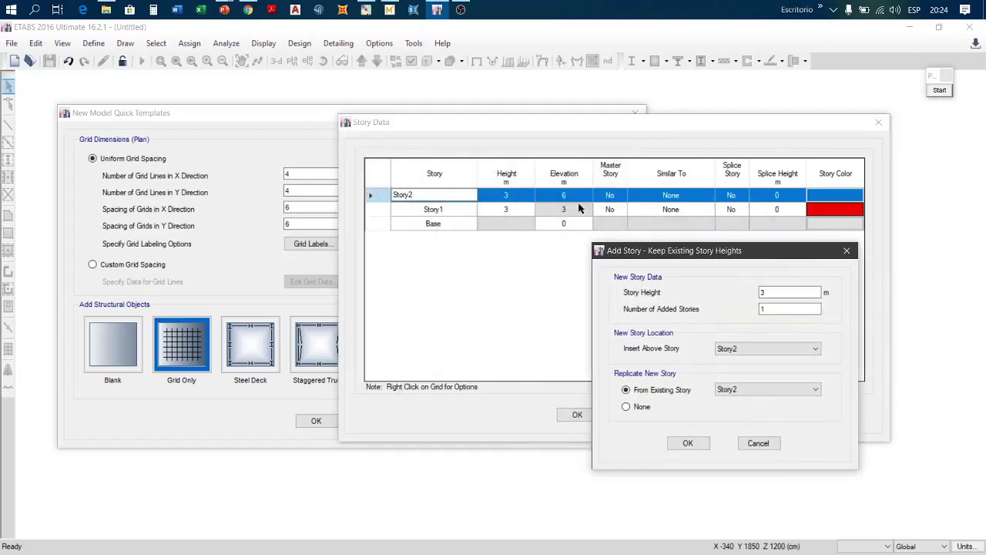
pyautogui.doubleClick(792, 292)
pyautogui.press('BackSpace')
pyautogui.moveTo(774, 292); pyautogui.dragTo(749, 291)
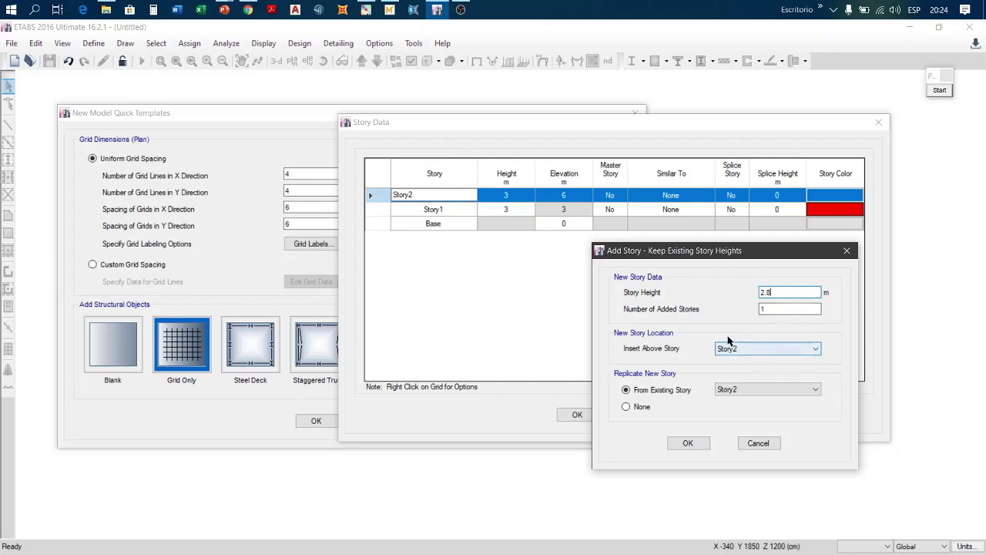
pyautogui.click(695, 442)
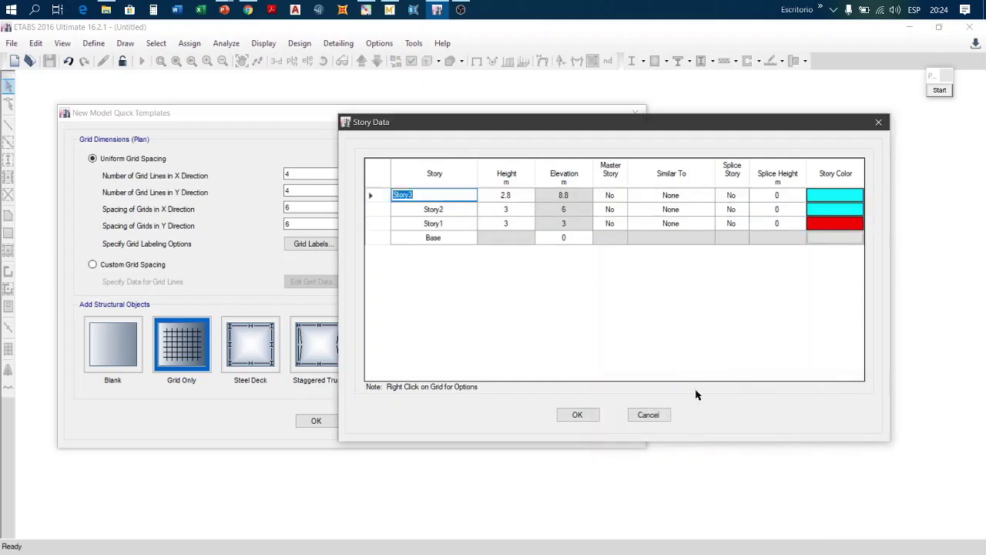
# Step: Check Story3's height and elevation cells and discard the story data changes
pyautogui.click(512, 194)
pyautogui.click(516, 194)
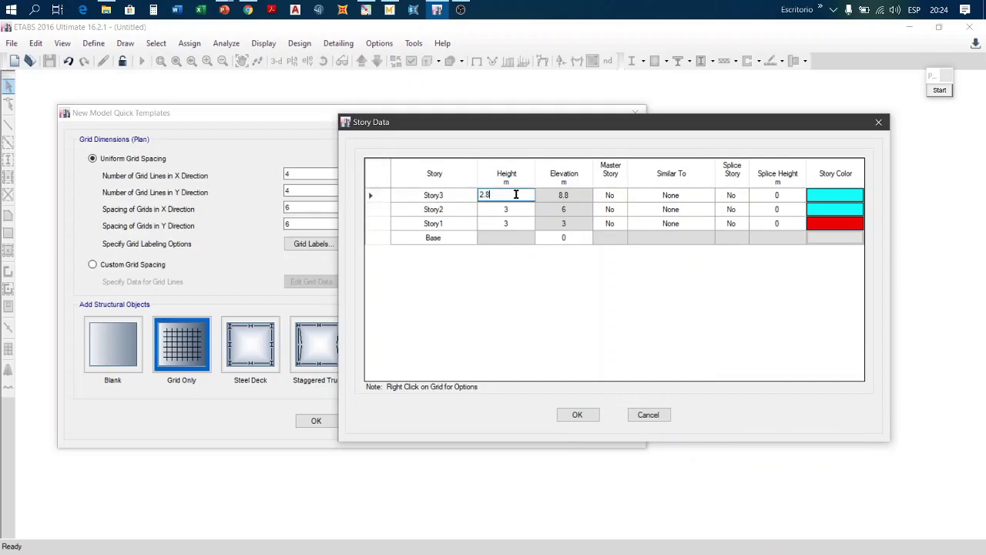
pyautogui.click(558, 198)
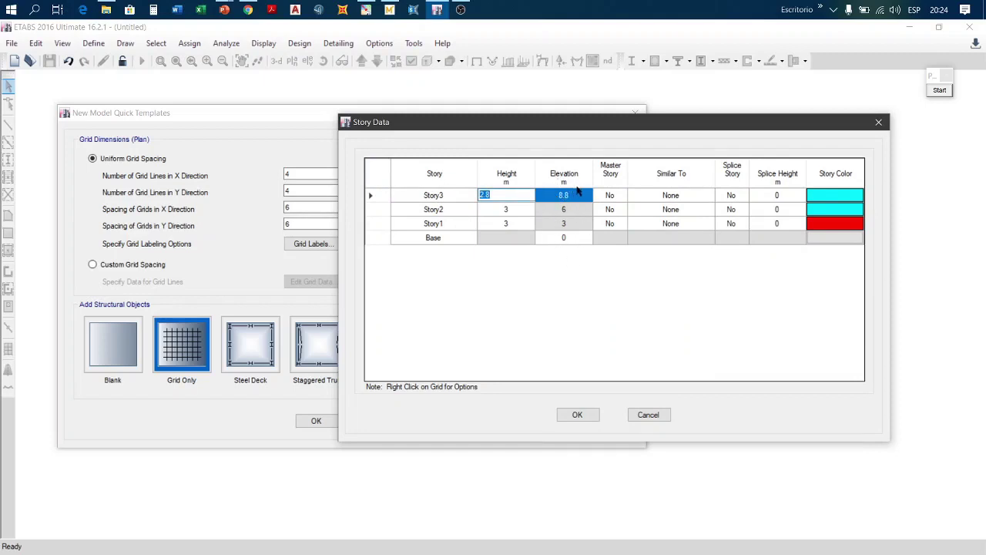
pyautogui.click(519, 192)
pyautogui.click(648, 415)
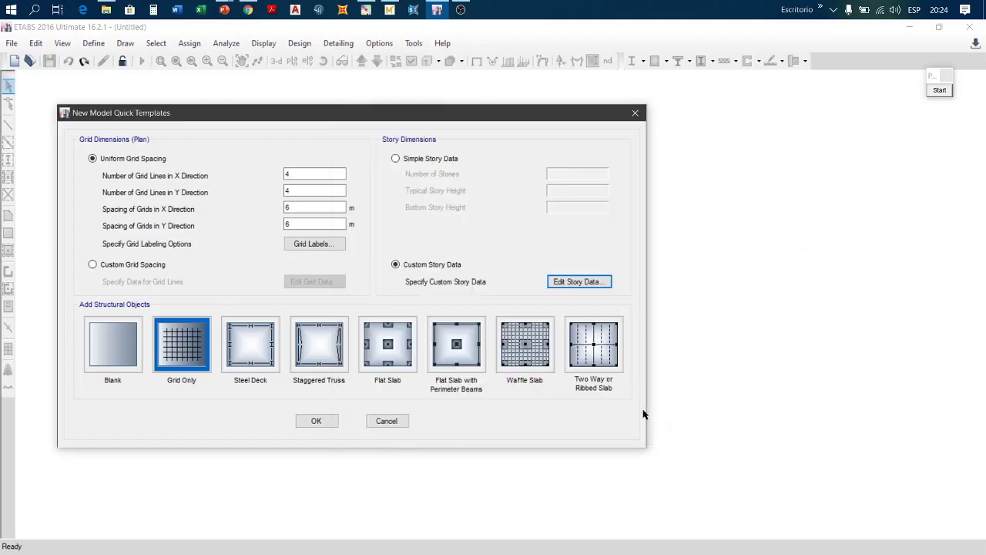
# Step: Switch the story dimensions back to Simple Story Data and create the model from the Blank template
pyautogui.click(395, 158)
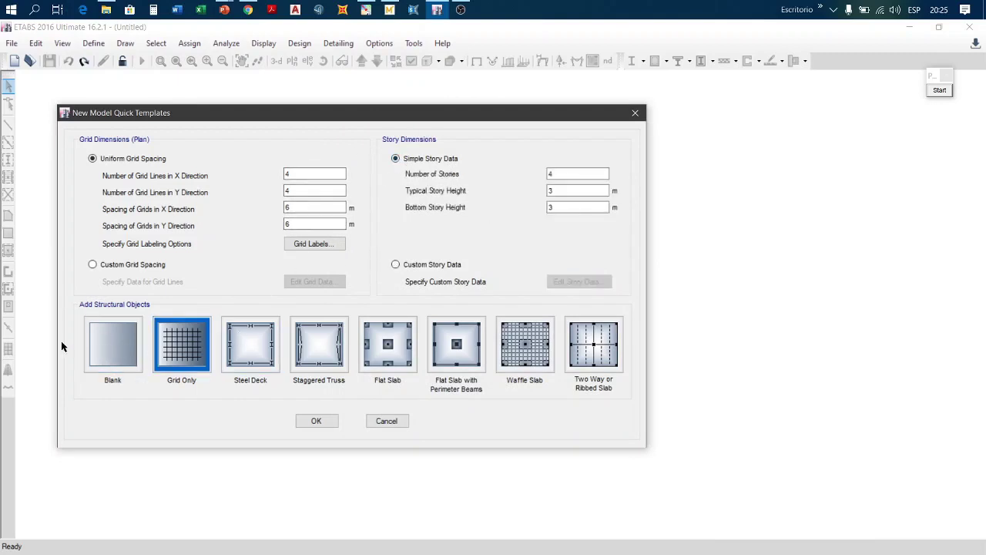
pyautogui.click(118, 343)
pyautogui.click(316, 422)
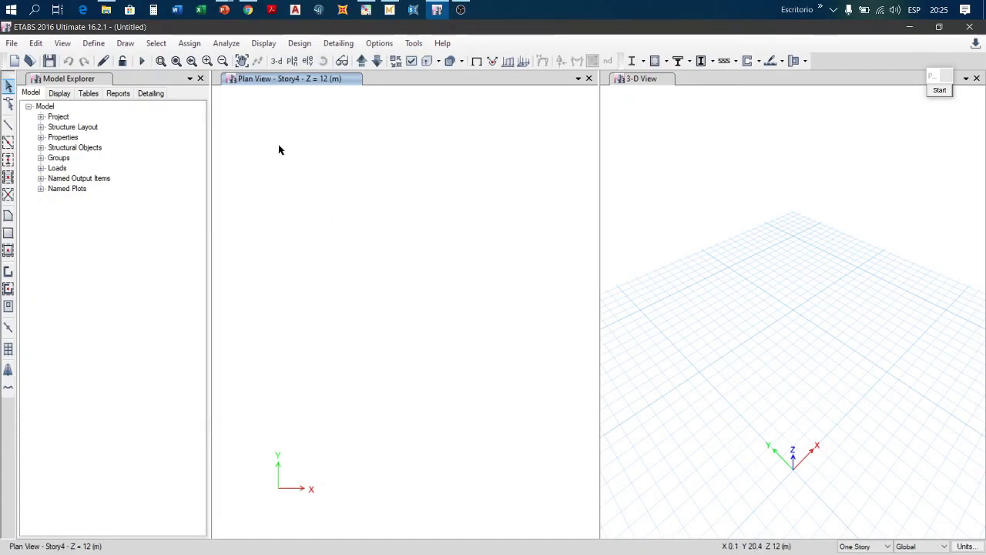
pyautogui.click(94, 44)
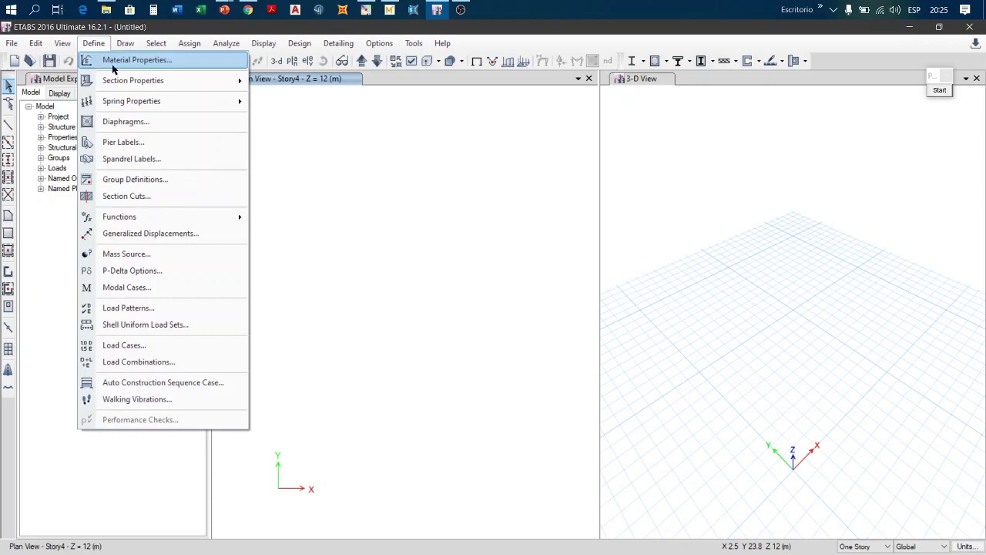
pyautogui.click(59, 45)
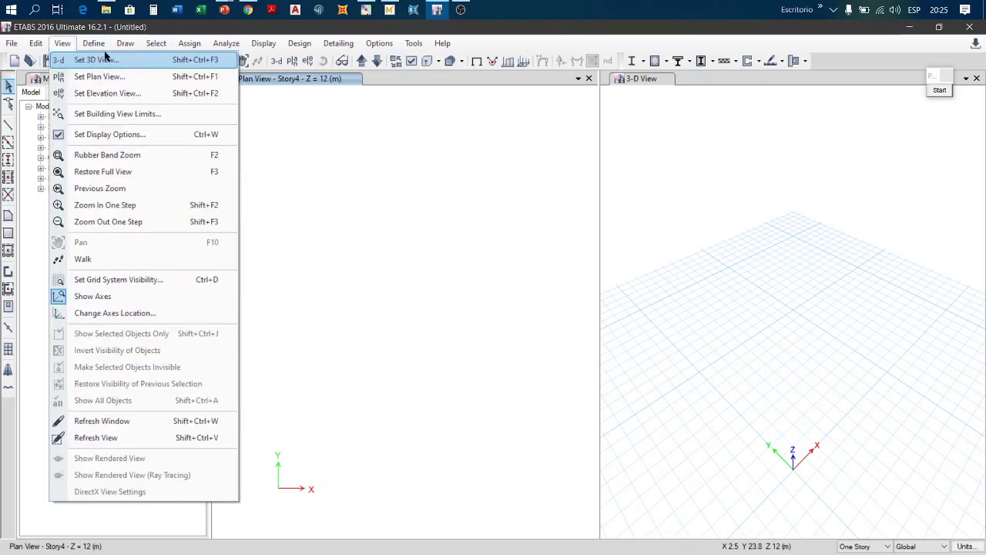
pyautogui.moveTo(100, 45)
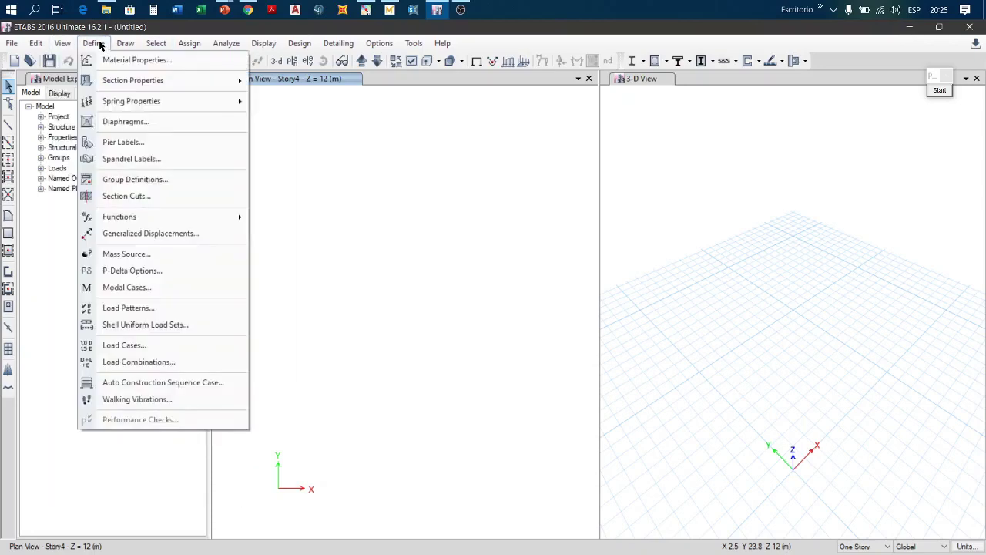
pyautogui.moveTo(37, 44)
pyautogui.moveTo(146, 51)
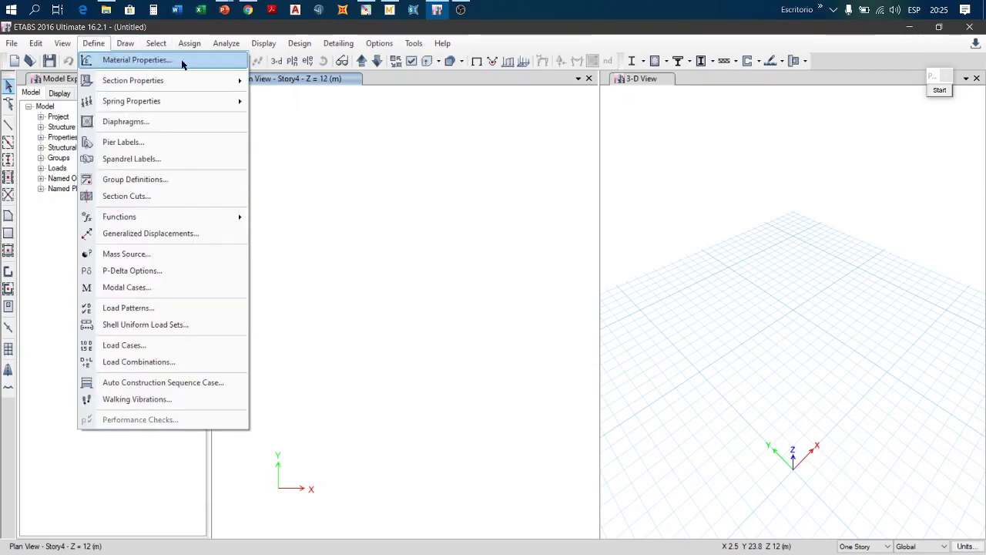
pyautogui.click(326, 205)
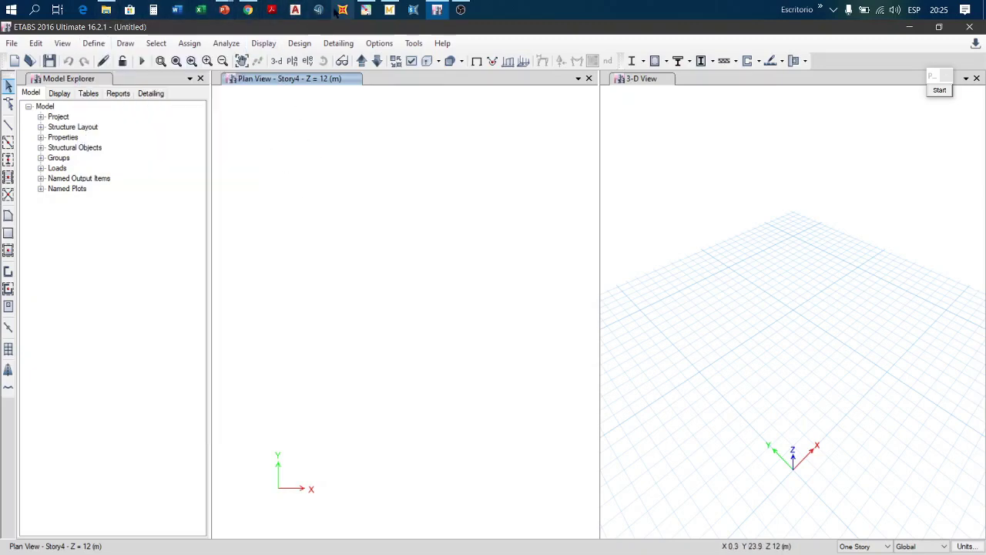
# Step: Switch to the Mathcad sheet Diseño de Edificios_01, review the concrete properties, and place it side by side with ETABS
pyautogui.click(388, 10)
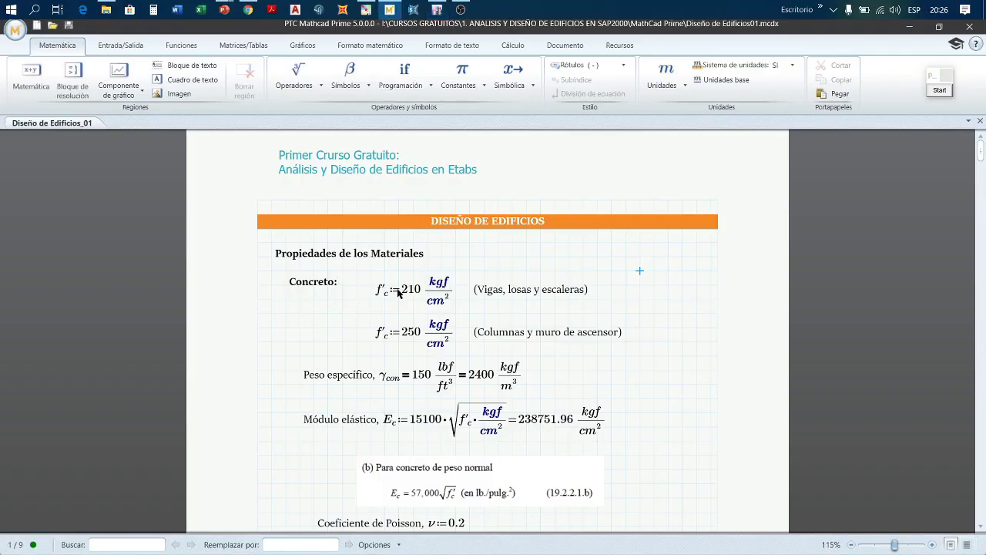
pyautogui.scroll(-1, 399, 293)
pyautogui.scroll(-1, 392, 277)
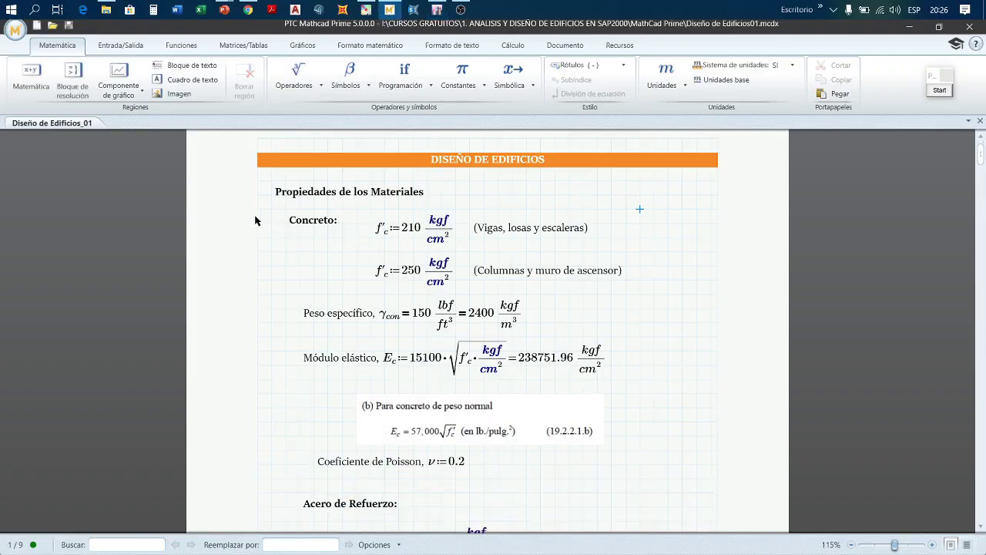
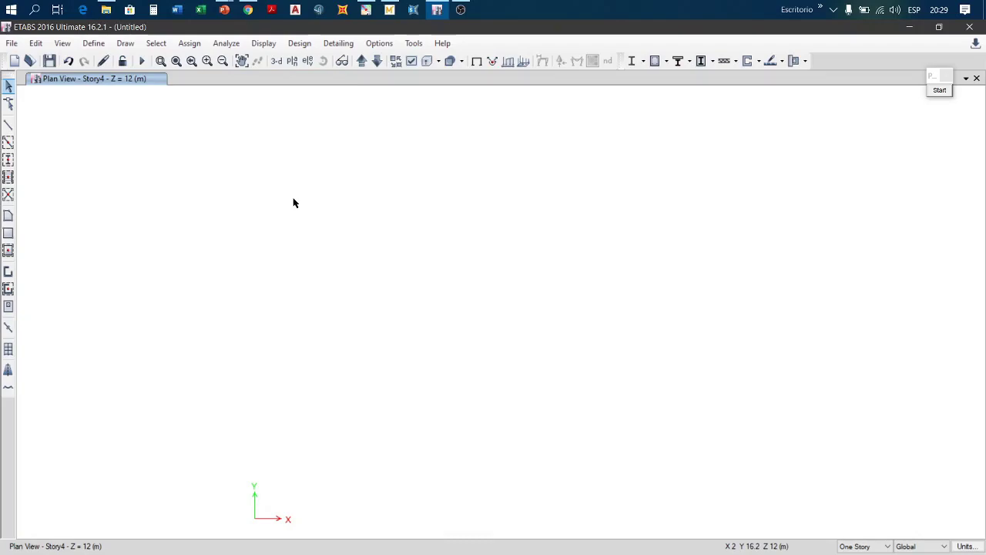
pyautogui.press('super+Left')
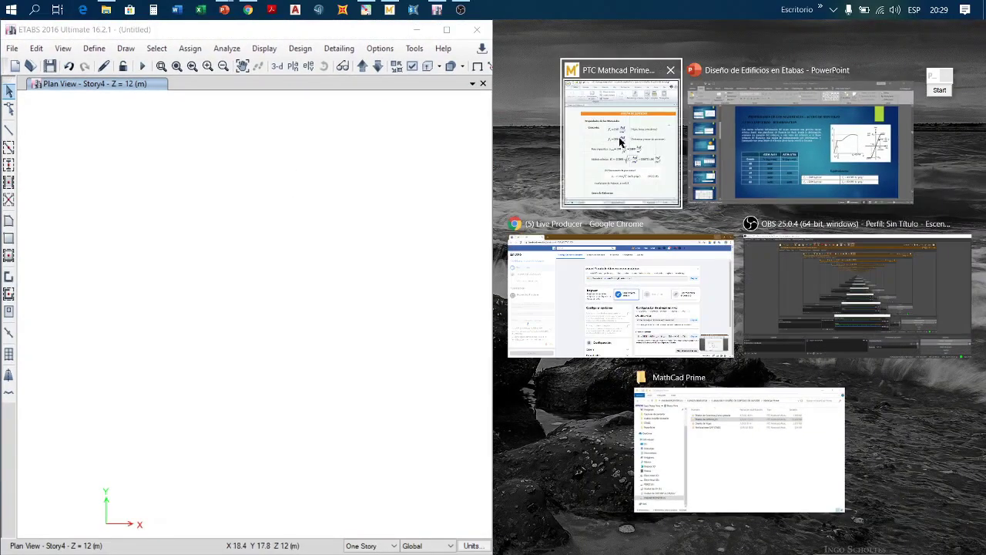
pyautogui.click(621, 141)
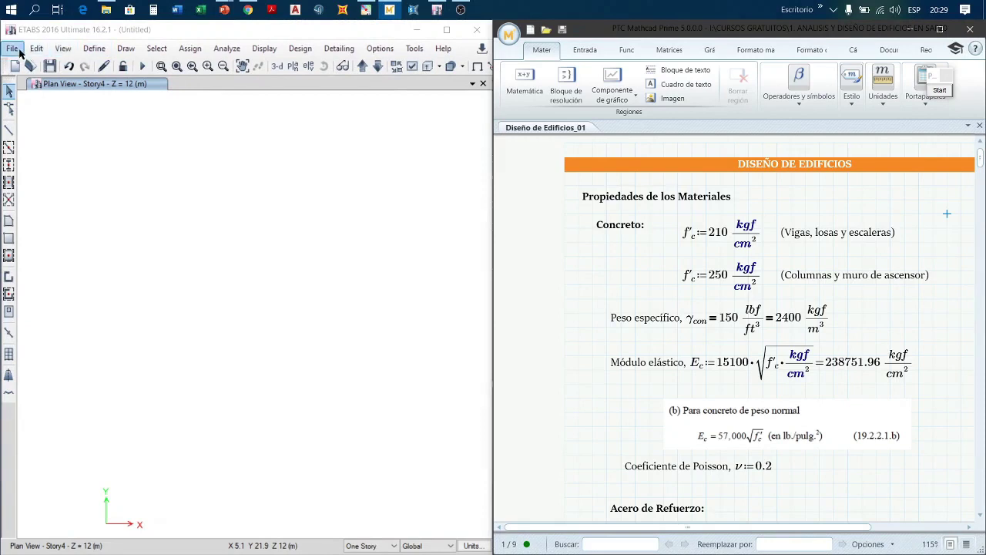
# Step: Open the Material Properties definitions in ETABS and move the dialog clear of the Mathcad sheet
pyautogui.click(98, 50)
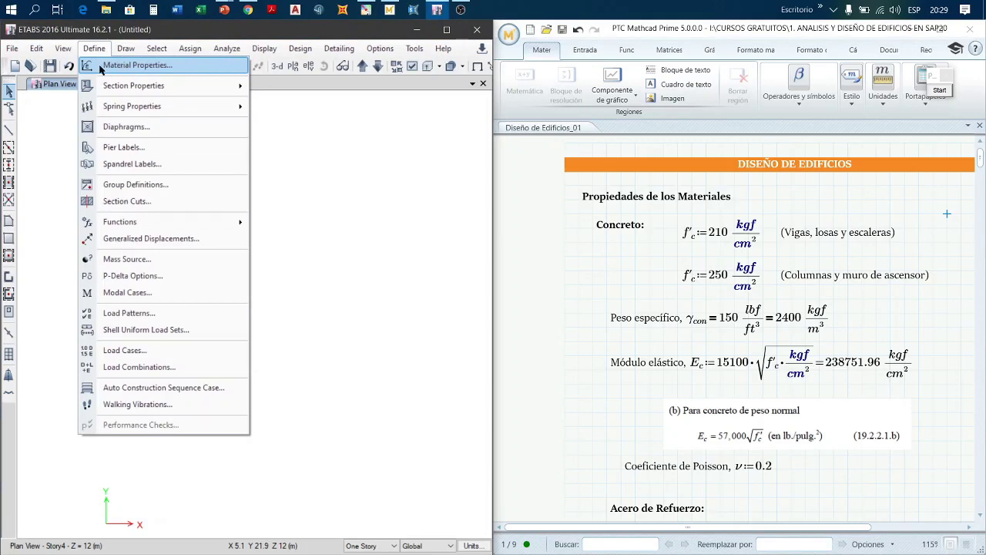
pyautogui.click(172, 66)
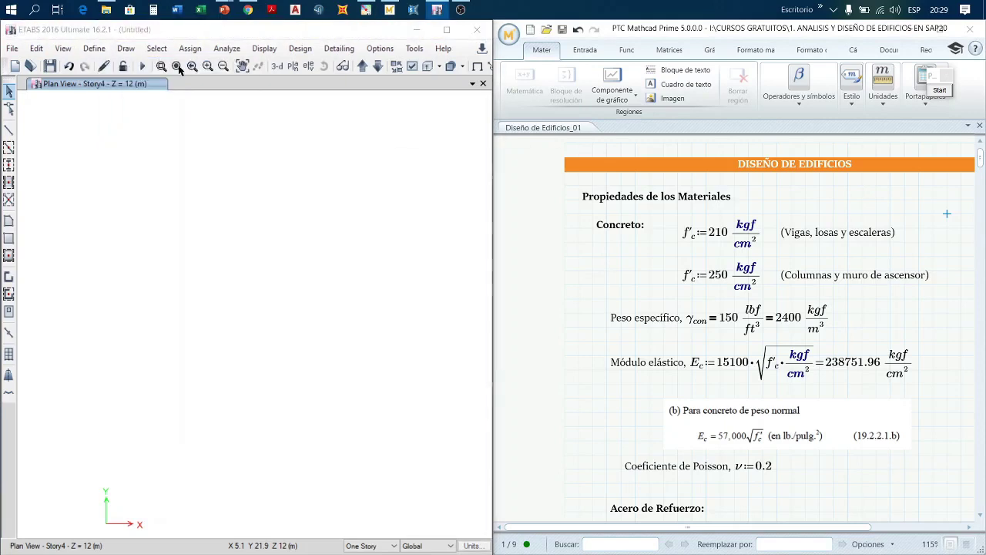
pyautogui.moveTo(485, 168); pyautogui.dragTo(261, 137)
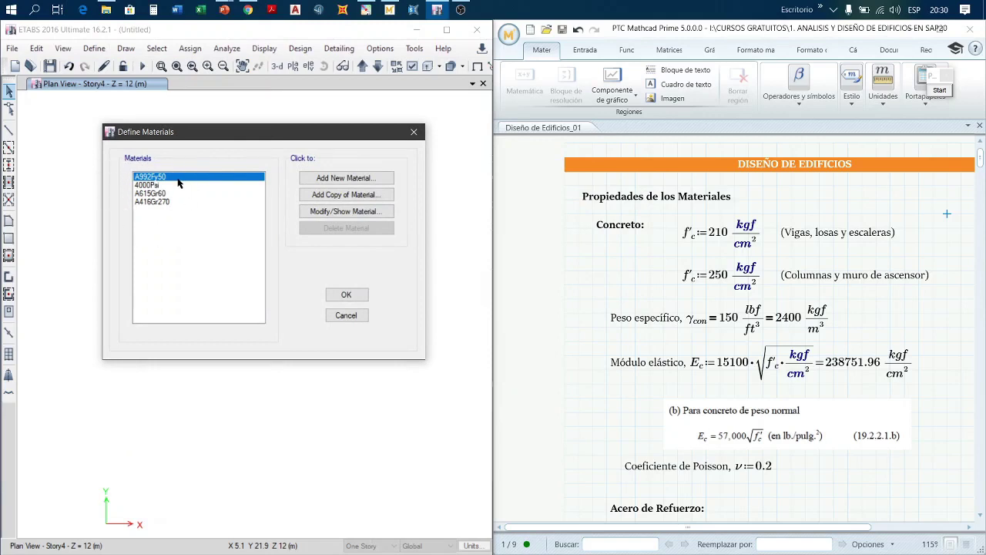
# Step: Mark A992Fy50, 4000Psi, A615Gr60 and A416Gr270 with green check marks in the materials list, and end the screen annotation
pyautogui.click(930, 91)
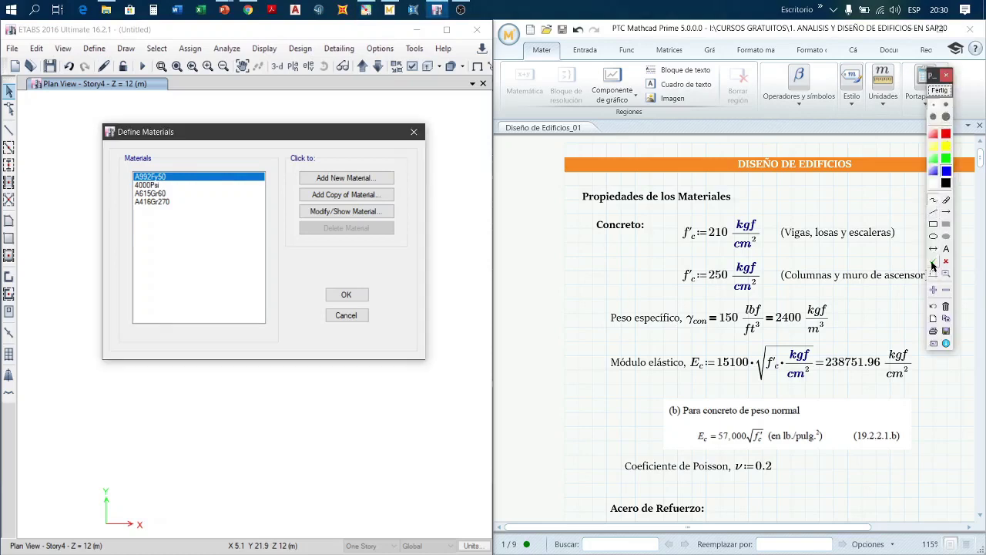
pyautogui.click(933, 263)
pyautogui.click(179, 176)
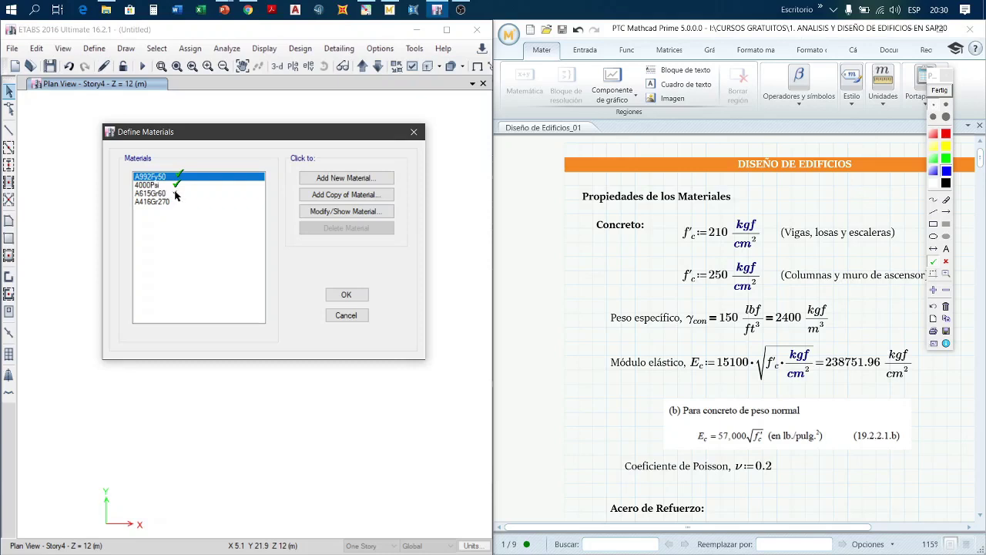
pyautogui.click(176, 193)
pyautogui.click(177, 201)
pyautogui.click(948, 91)
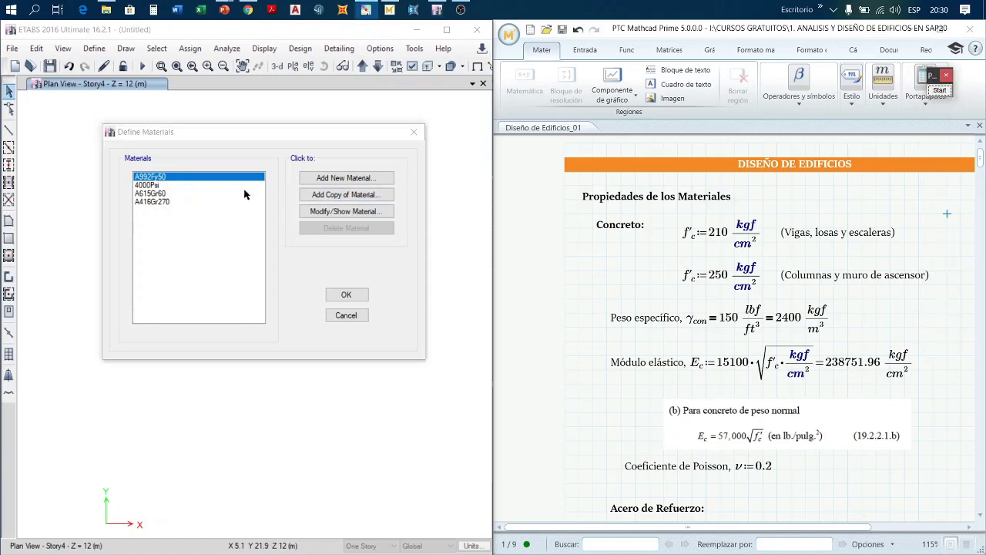
# Step: Inspect the property data of the 4000Psi material and close it without changes
pyautogui.click(146, 186)
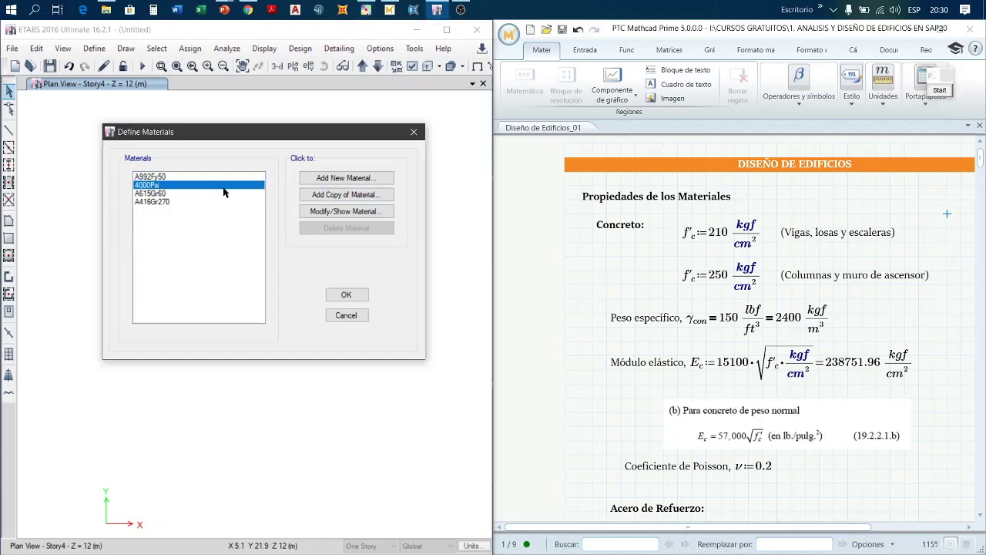
pyautogui.click(343, 211)
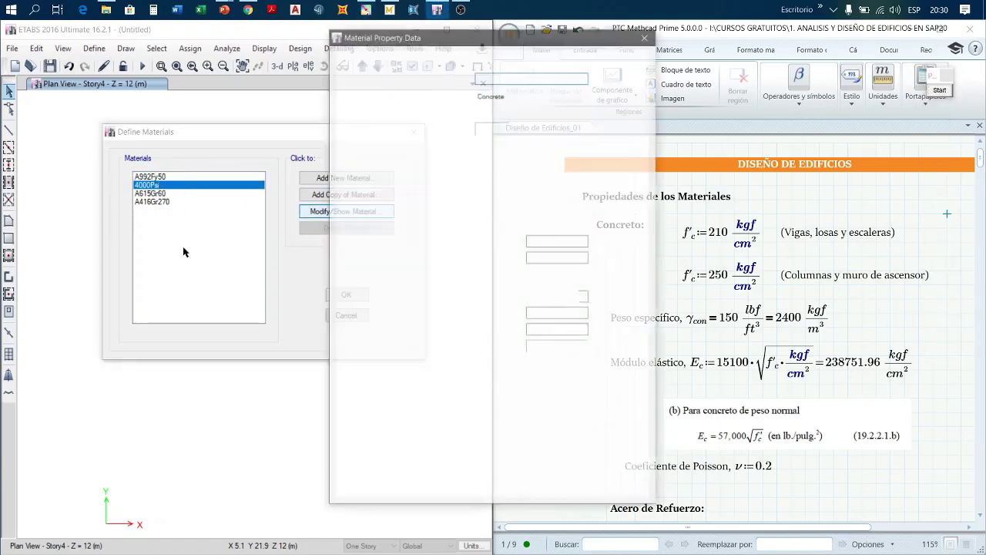
pyautogui.moveTo(546, 44); pyautogui.dragTo(363, 105)
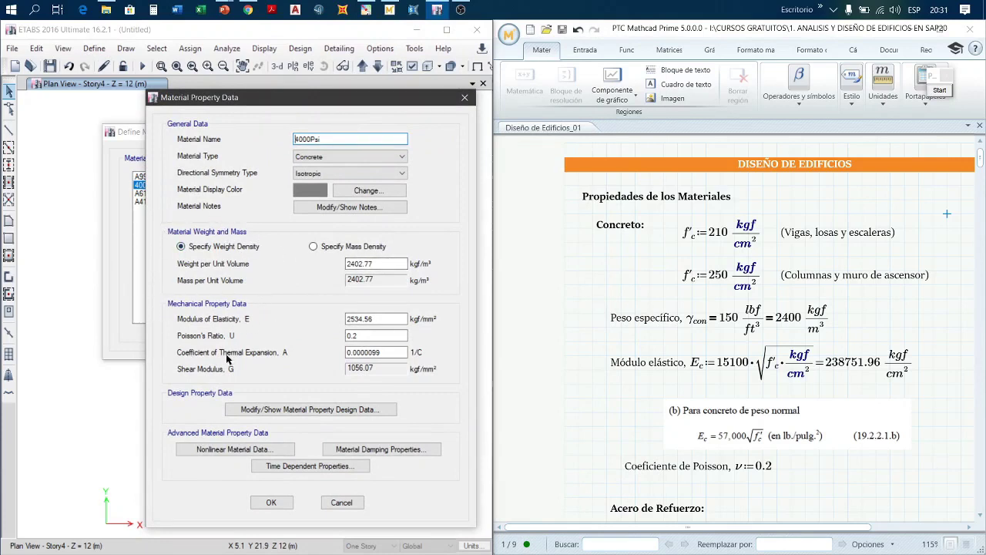
pyautogui.click(465, 97)
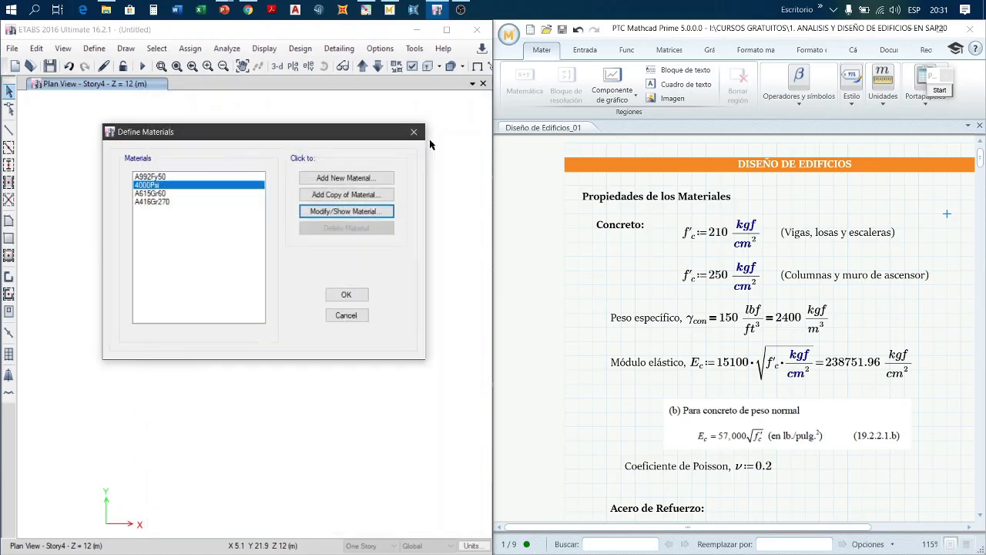
# Step: Start a new material property with region United States and material type Concrete
pyautogui.click(345, 178)
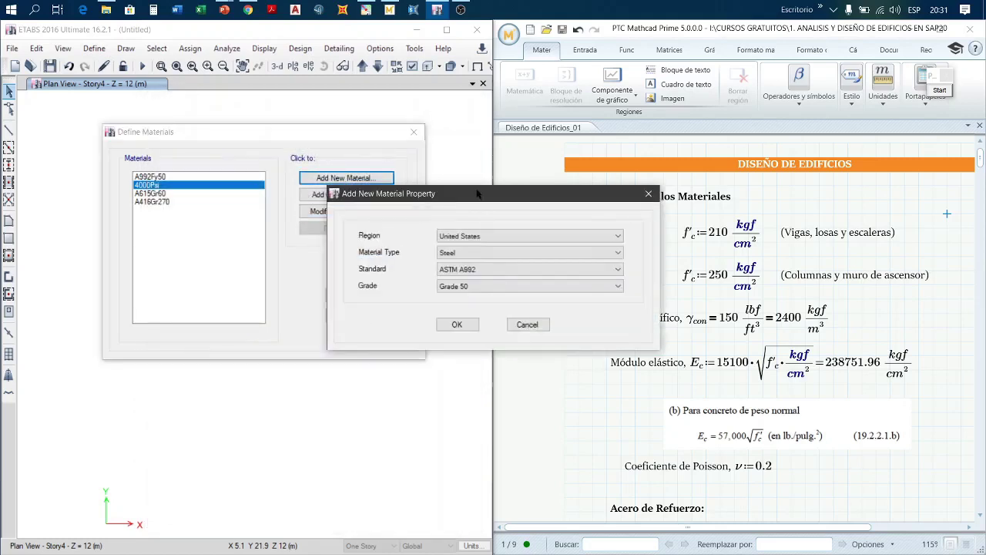
pyautogui.moveTo(478, 194); pyautogui.dragTo(322, 234)
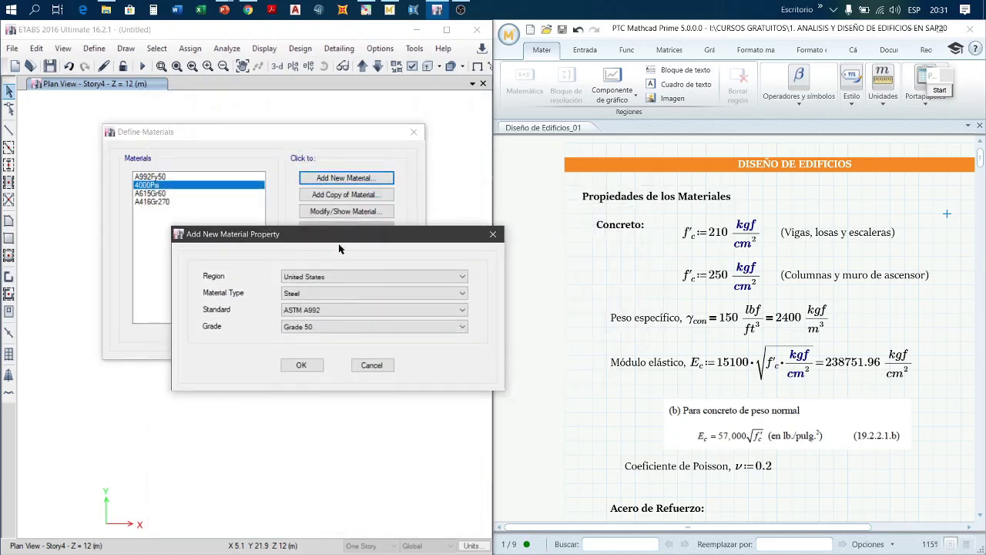
pyautogui.click(342, 278)
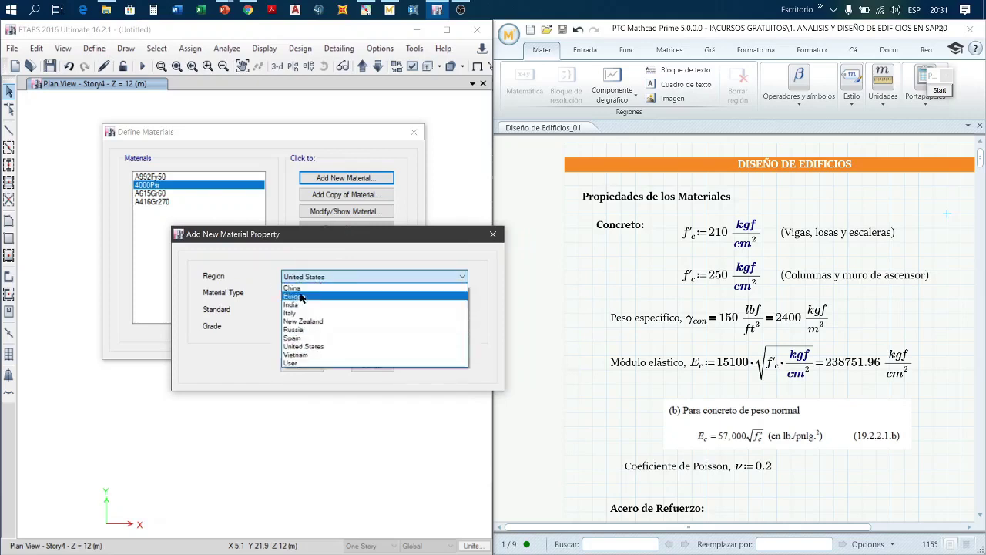
pyautogui.click(347, 278)
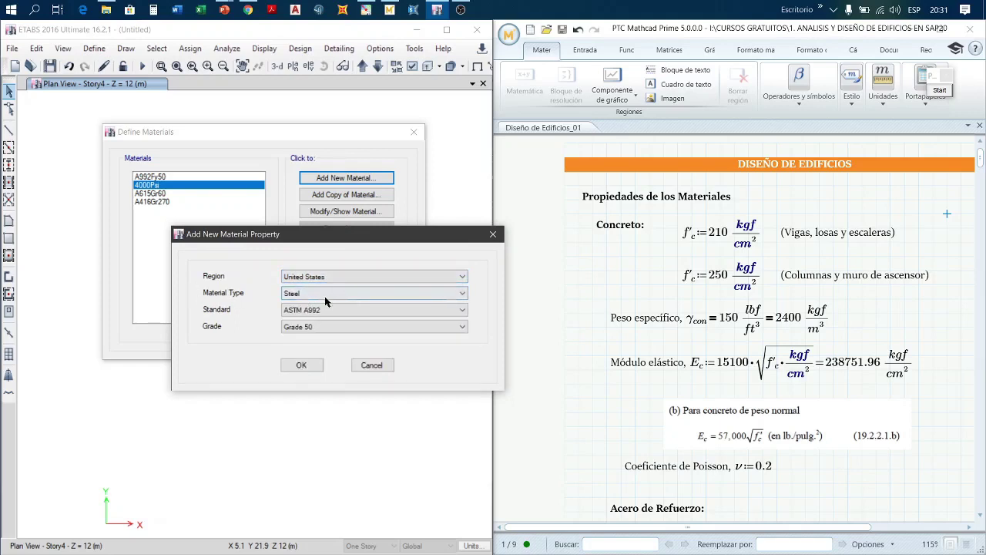
pyautogui.click(332, 294)
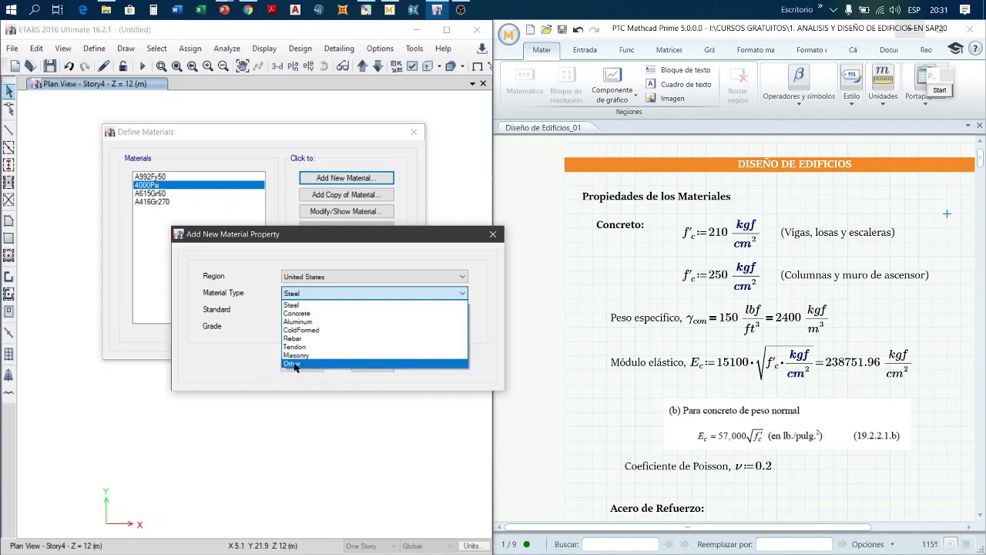
pyautogui.click(332, 312)
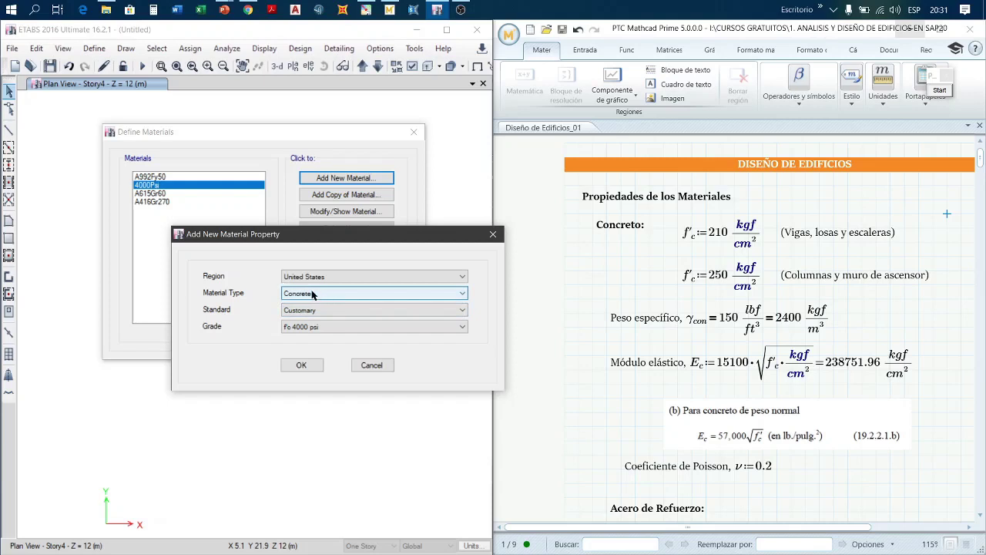
# Step: Try the User standard for the new concrete material, then return it to Customary
pyautogui.click(332, 312)
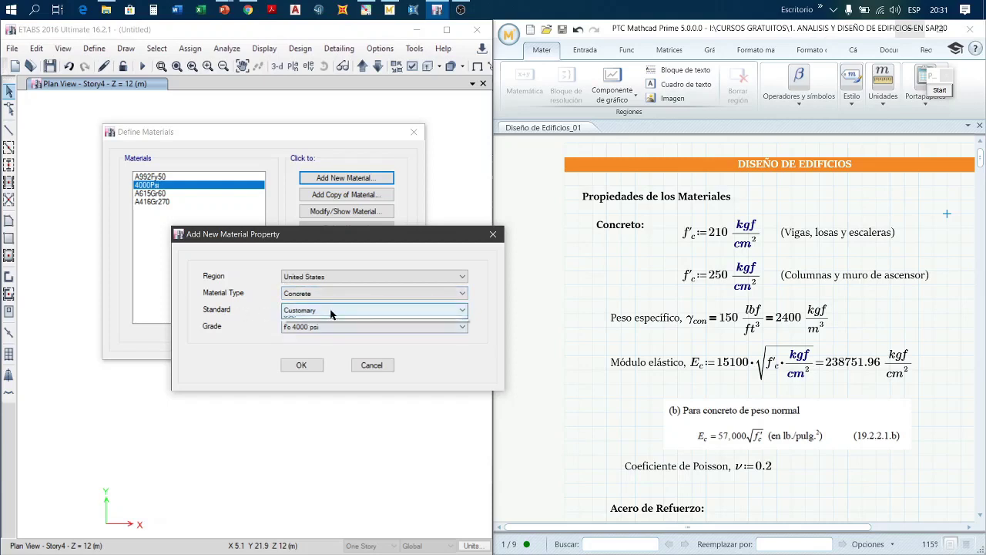
pyautogui.click(331, 313)
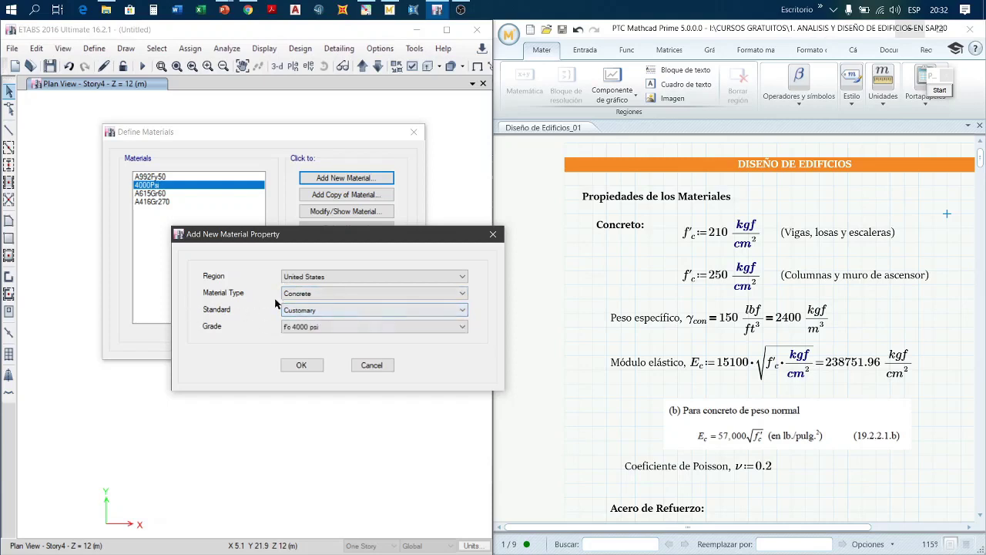
pyautogui.click(342, 313)
pyautogui.click(340, 312)
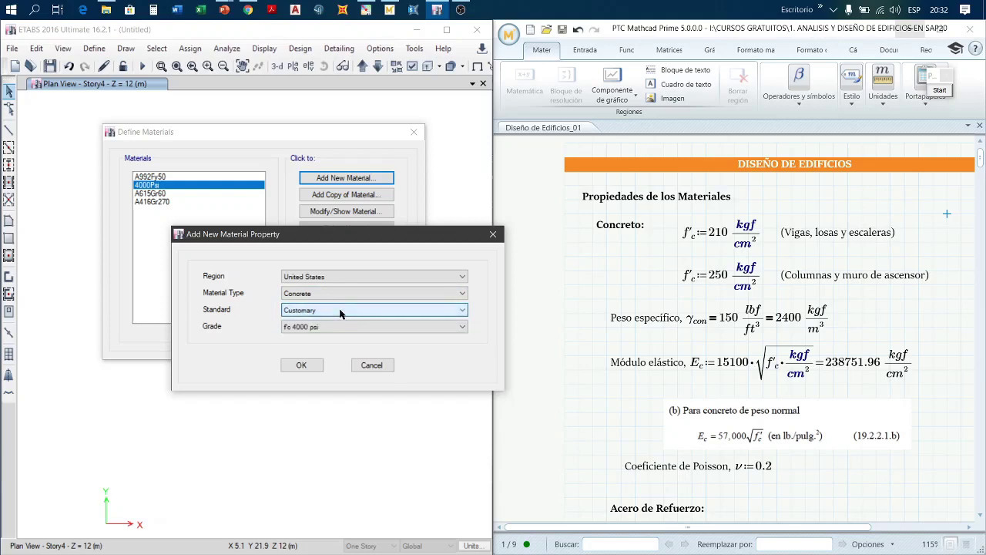
pyautogui.click(340, 312)
pyautogui.click(331, 330)
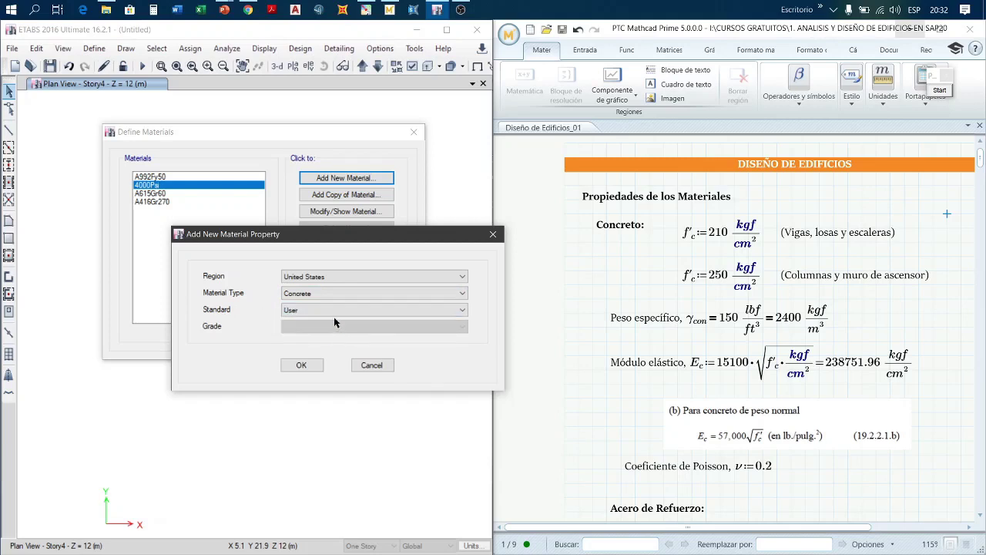
pyautogui.click(334, 312)
pyautogui.click(327, 323)
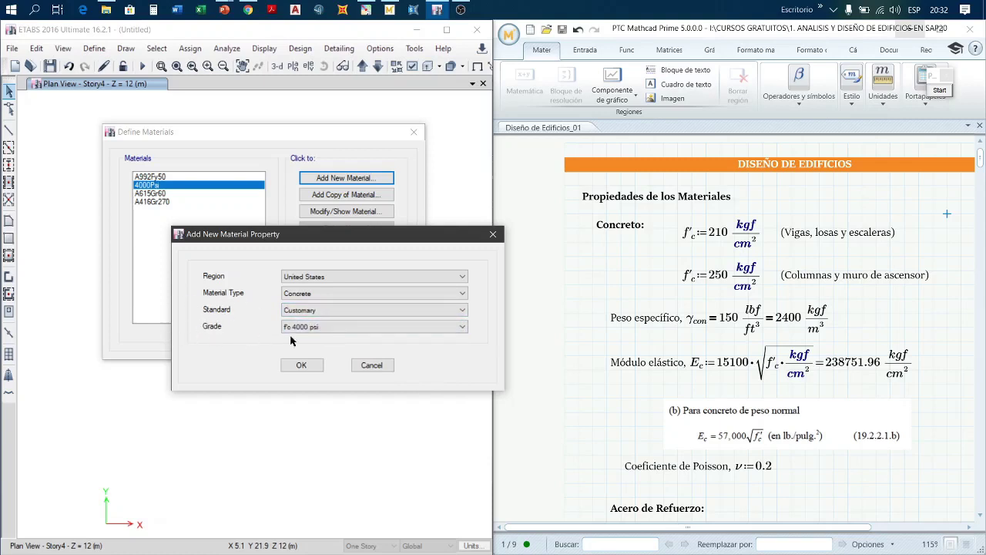
# Step: Choose grade f'c 3000 psi for the new concrete and accept it to open its property data
pyautogui.click(338, 327)
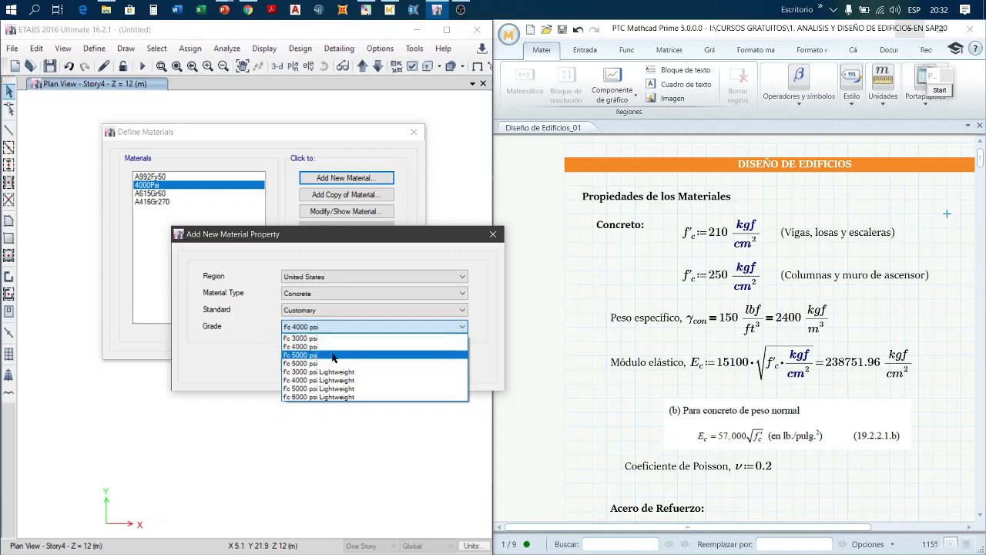
pyautogui.click(942, 93)
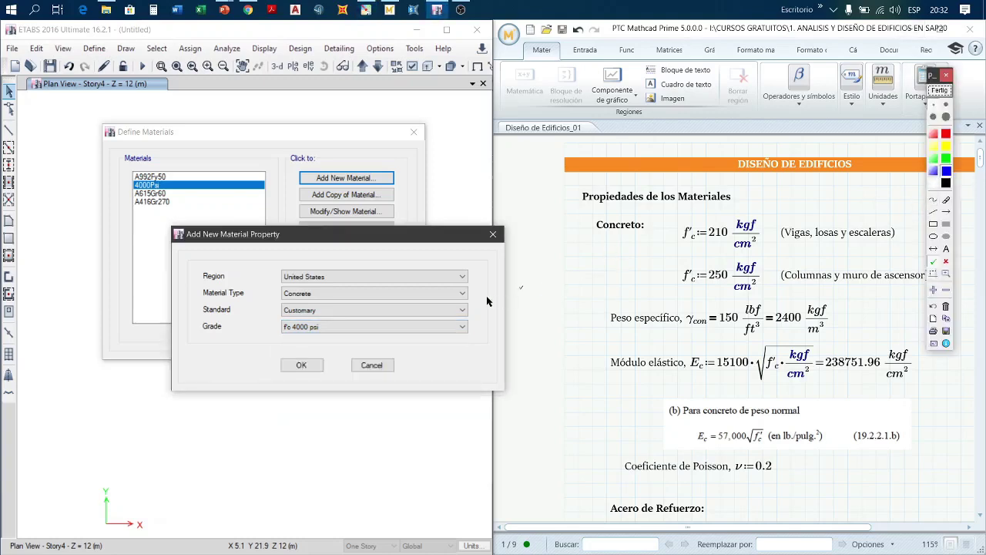
pyautogui.click(941, 91)
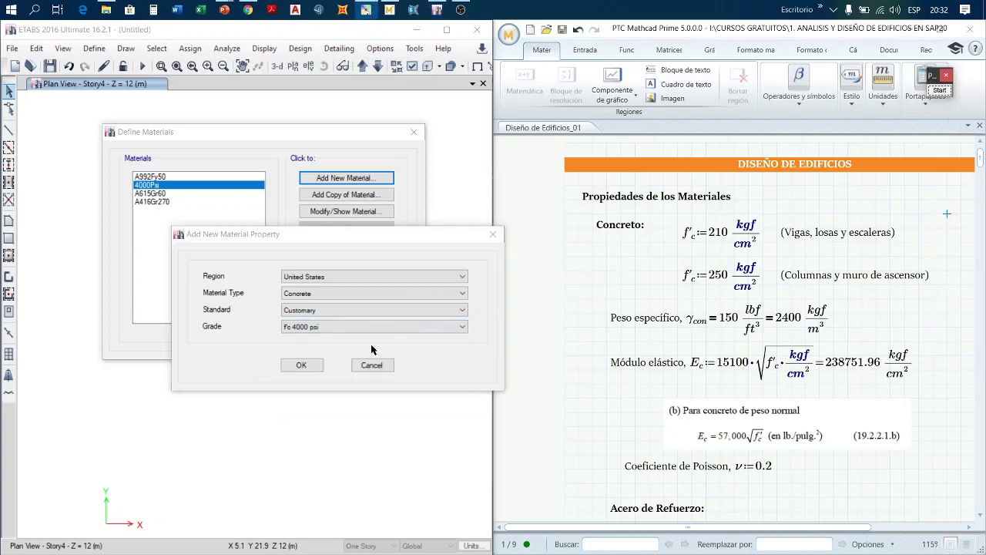
pyautogui.click(327, 328)
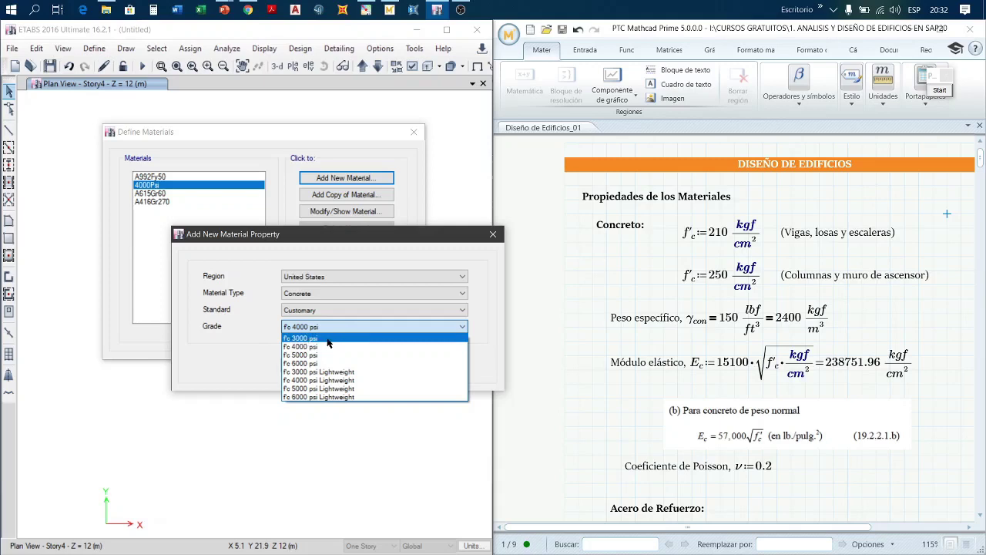
pyautogui.click(340, 339)
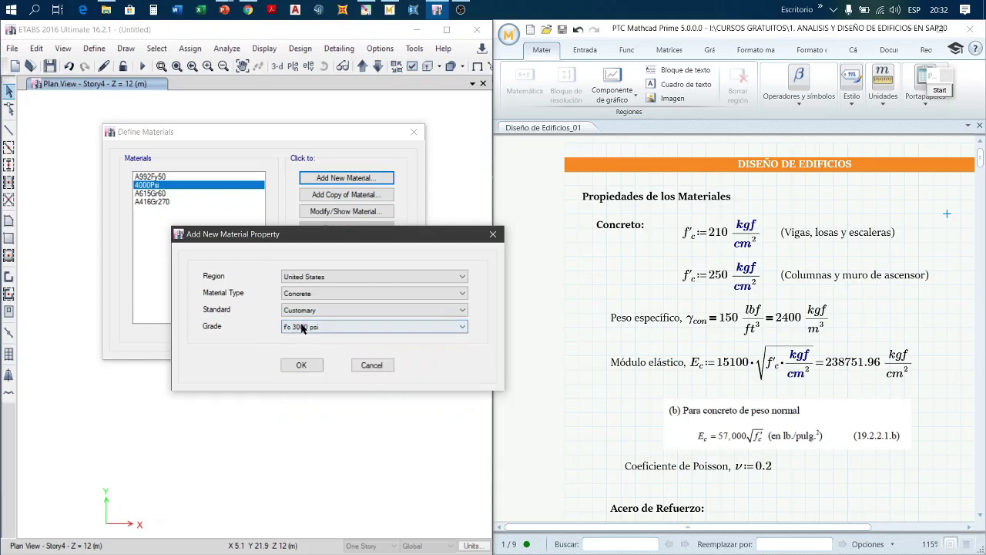
pyautogui.click(302, 365)
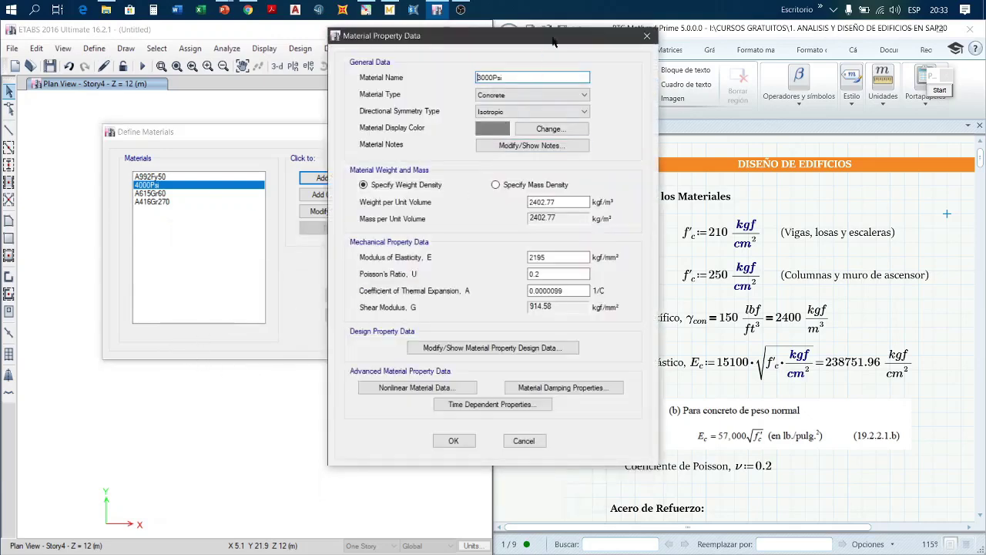
# Step: Rename the new concrete material as f'c = 210 kgf/cm2, keeping its dialog clear of the Mathcad sheet
pyautogui.moveTo(558, 38); pyautogui.dragTo(353, 107)
pyautogui.moveTo(347, 97); pyautogui.dragTo(349, 98)
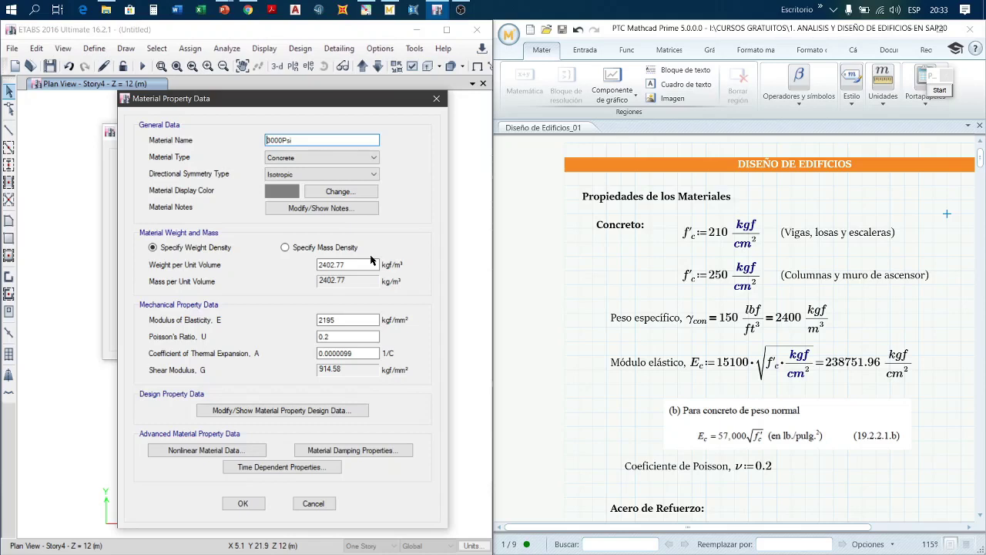
pyautogui.moveTo(305, 139); pyautogui.dragTo(262, 141)
pyautogui.write("f'c = 210 kgf/cm2")
pyautogui.moveTo(313, 106); pyautogui.dragTo(306, 113)
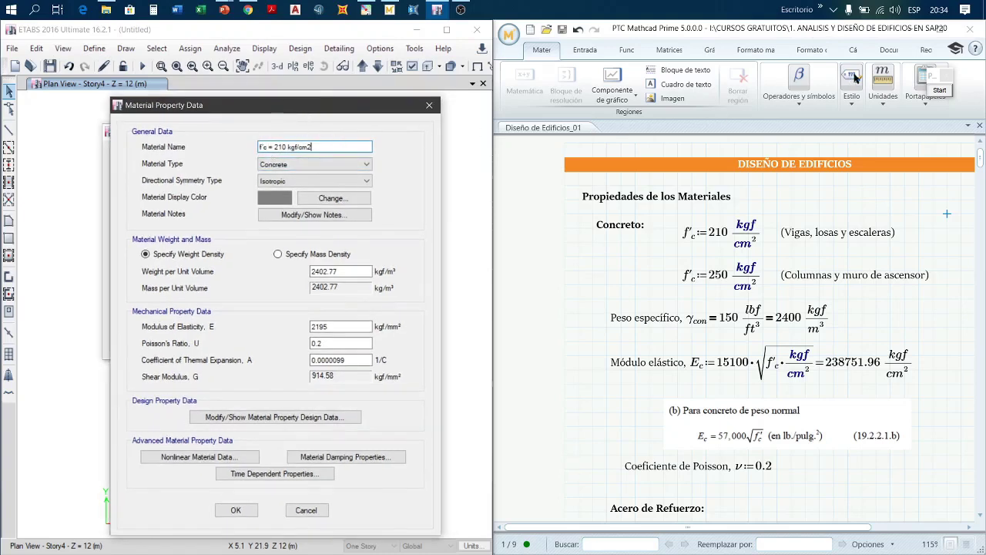
# Step: Handwrite the alternative names H-21 MPa and C-21 MPa beside the material name, and end the screen annotation
pyautogui.click(928, 89)
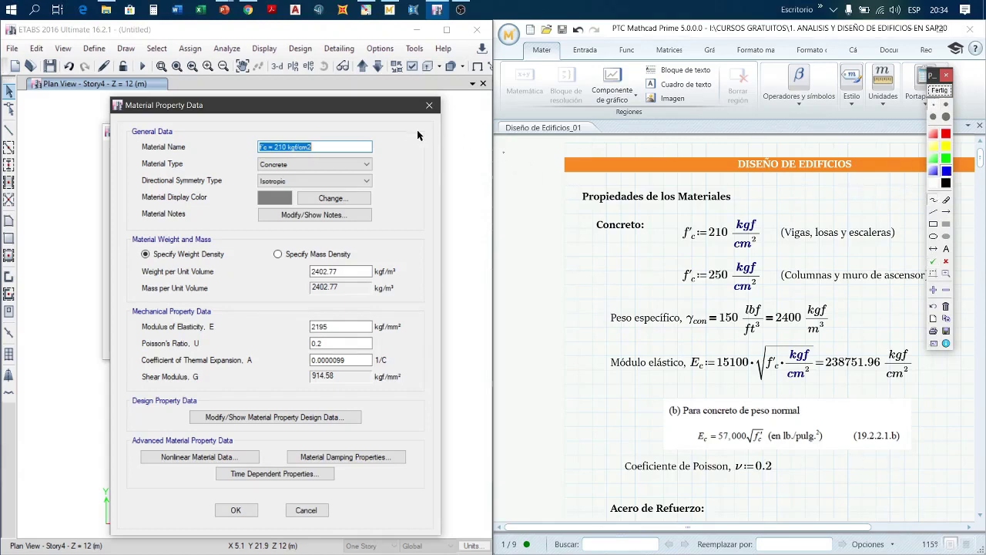
pyautogui.moveTo(402, 134)
pyautogui.mouseDown()
pyautogui.moveTo(401, 151)
pyautogui.moveTo(426, 144)
pyautogui.mouseUp()
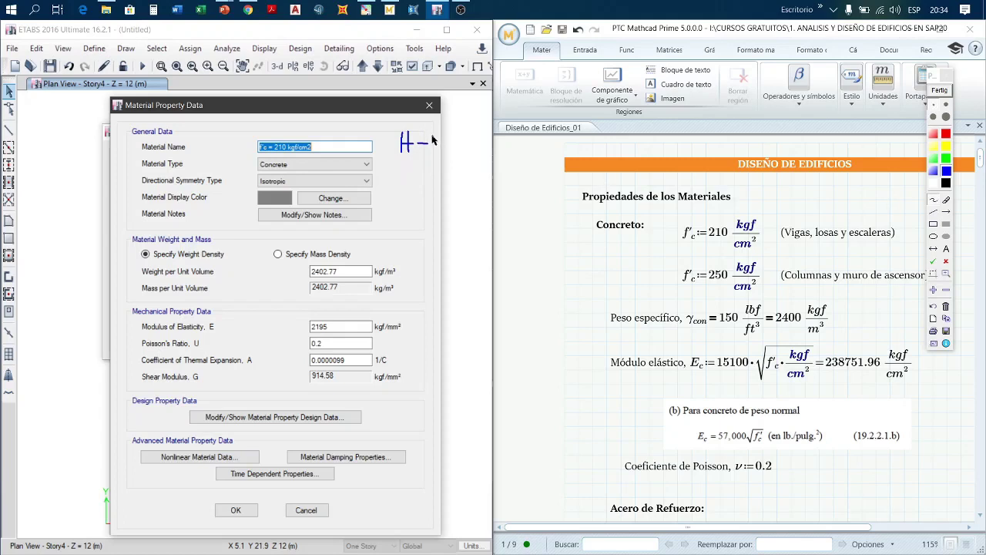
pyautogui.moveTo(435, 138); pyautogui.dragTo(453, 158)
pyautogui.moveTo(468, 154)
pyautogui.mouseDown()
pyautogui.moveTo(487, 132)
pyautogui.moveTo(498, 152)
pyautogui.mouseUp()
pyautogui.moveTo(412, 170)
pyautogui.mouseDown()
pyautogui.moveTo(398, 179)
pyautogui.moveTo(444, 182)
pyautogui.mouseUp()
pyautogui.moveTo(457, 185)
pyautogui.mouseDown()
pyautogui.moveTo(481, 170)
pyautogui.moveTo(491, 189)
pyautogui.mouseUp()
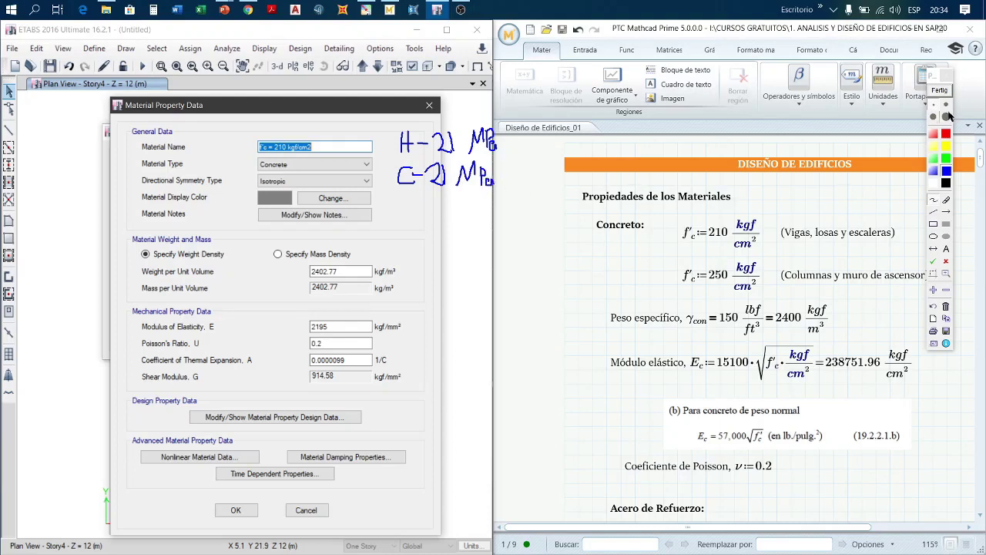
pyautogui.click(934, 74)
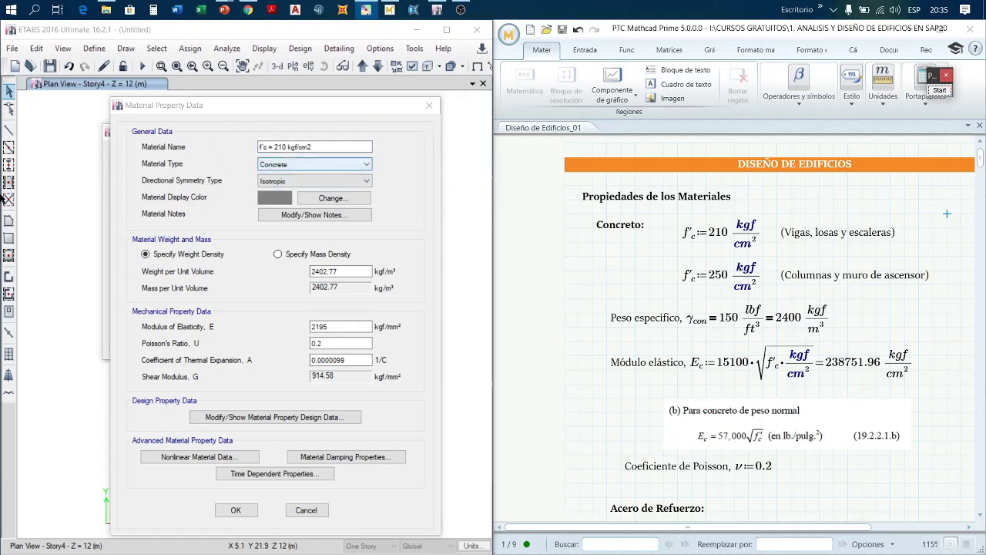
# Step: Shorten the weight per unit volume to 2402, circle γcon = 150 lbf/ft³ in the Mathcad sheet, and end the annotation
pyautogui.click(342, 271)
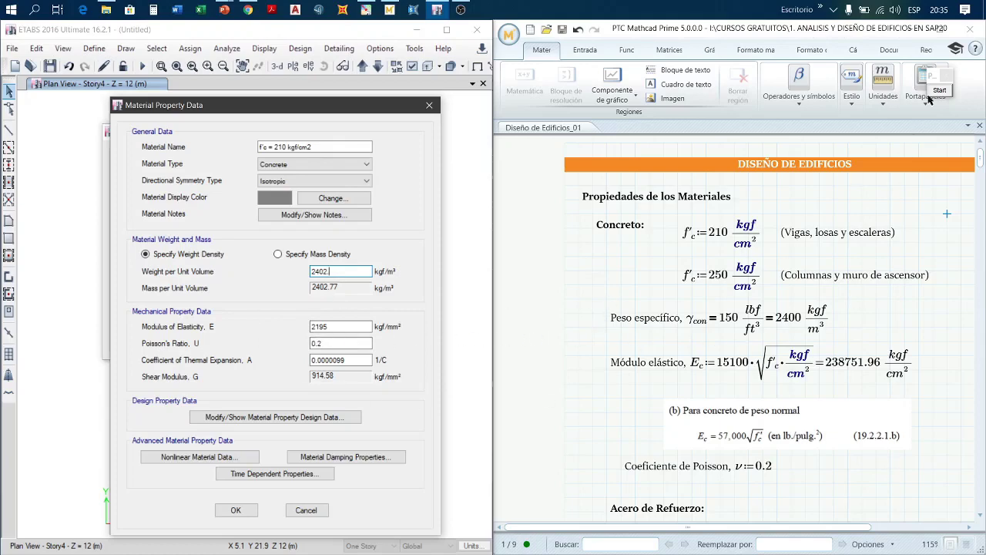
pyautogui.click(928, 75)
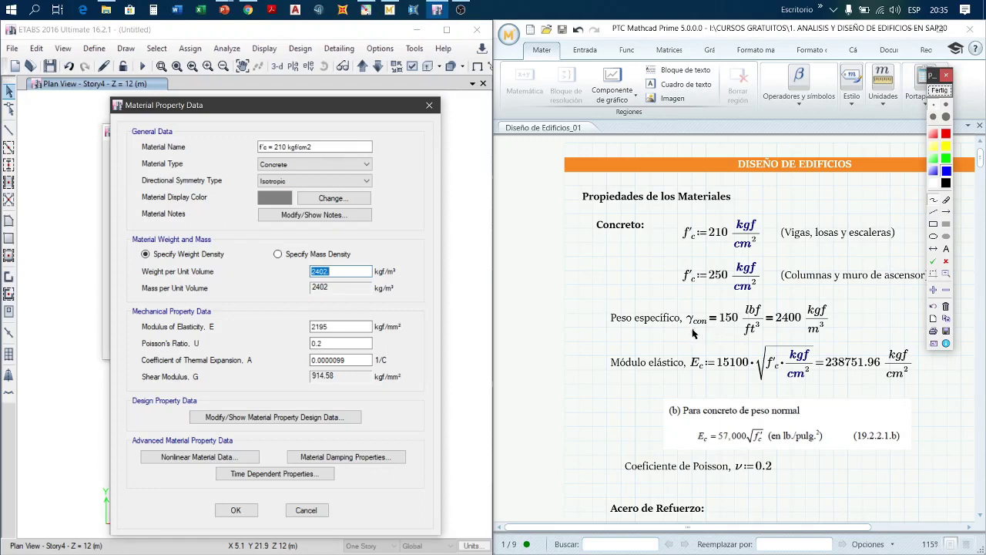
pyautogui.moveTo(687, 330); pyautogui.dragTo(718, 330)
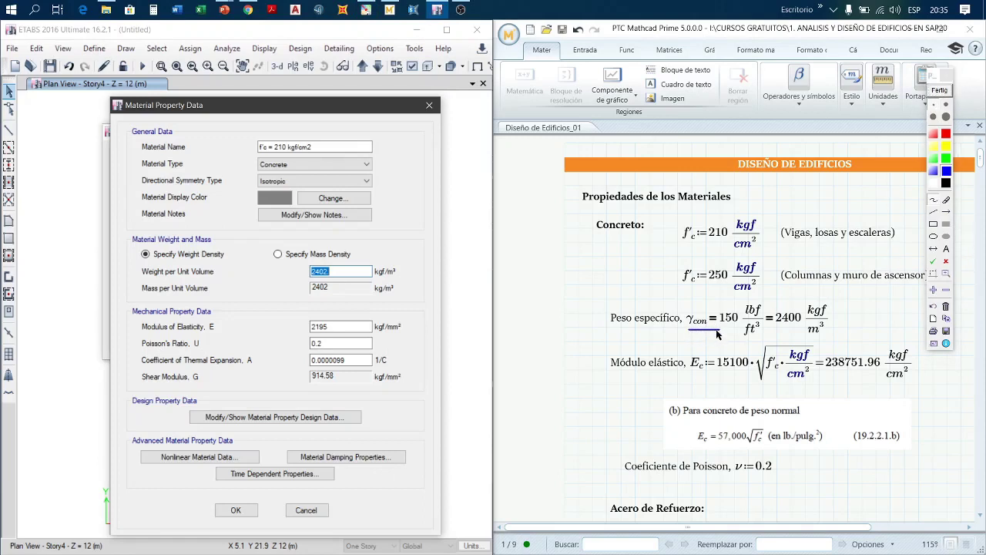
pyautogui.moveTo(716, 330); pyautogui.dragTo(745, 330)
pyautogui.moveTo(742, 332)
pyautogui.mouseDown()
pyautogui.moveTo(759, 330)
pyautogui.moveTo(764, 312)
pyautogui.moveTo(745, 301)
pyautogui.moveTo(707, 306)
pyautogui.moveTo(683, 322)
pyautogui.moveTo(693, 329)
pyautogui.mouseUp()
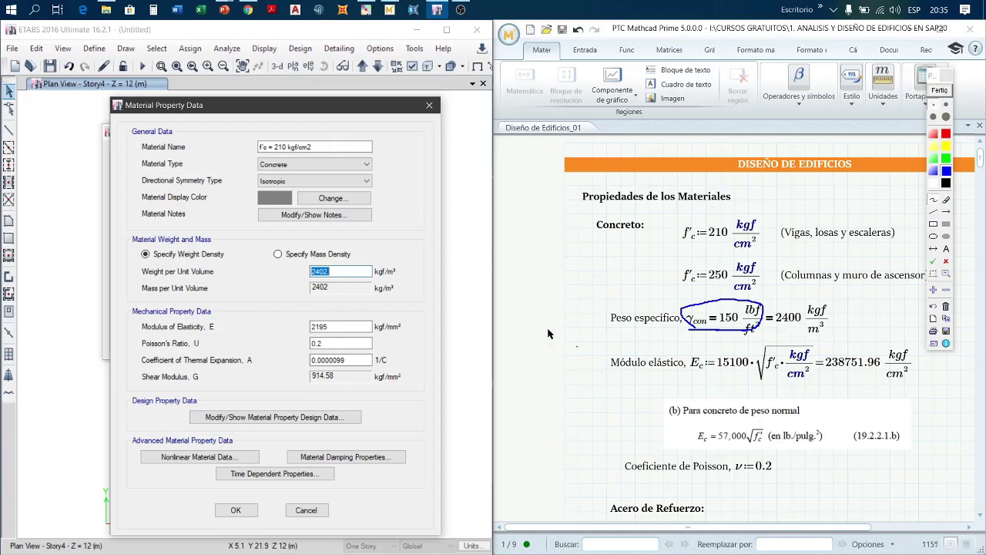
pyautogui.click(940, 91)
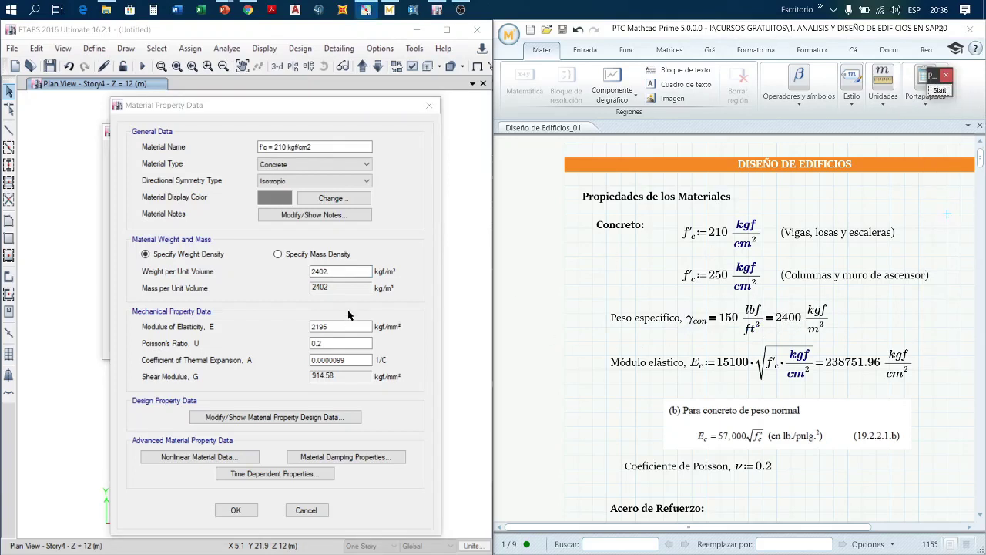
# Step: Set the weight per unit volume to 2400 kgf/m³ and convert it to lb and ft in the CSI Calculator
pyautogui.click(349, 273)
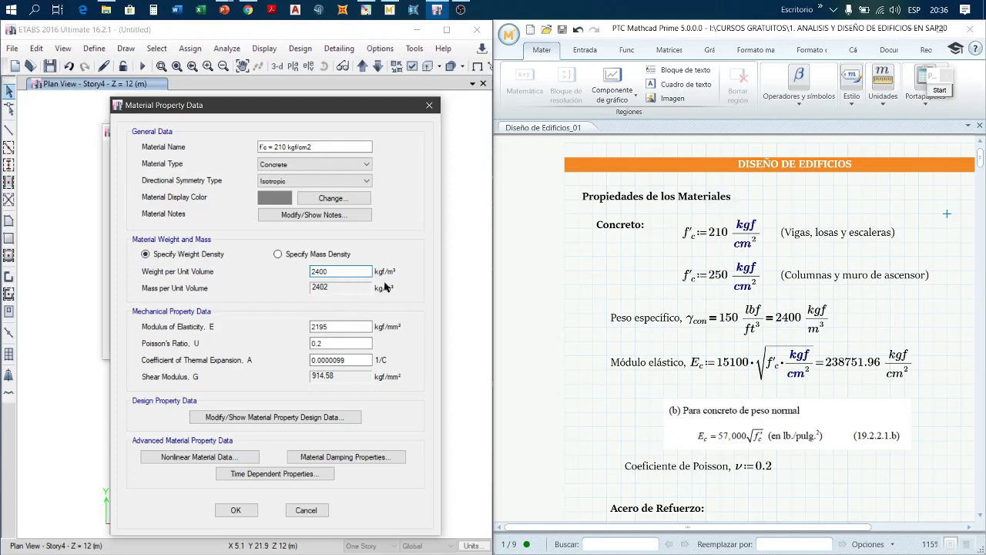
pyautogui.keyDown('shift'); pyautogui.doubleClick(353, 270); pyautogui.keyUp('shift')
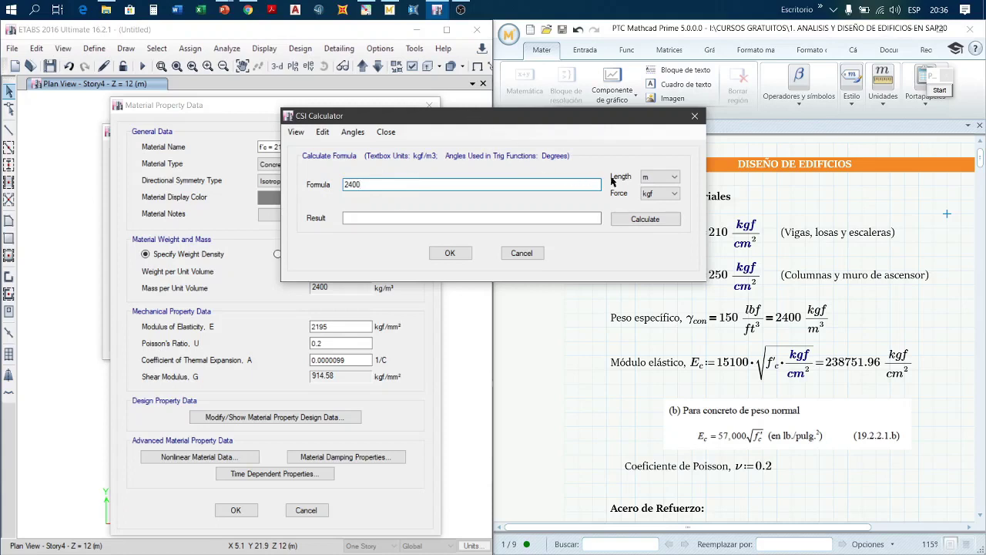
pyautogui.click(675, 179)
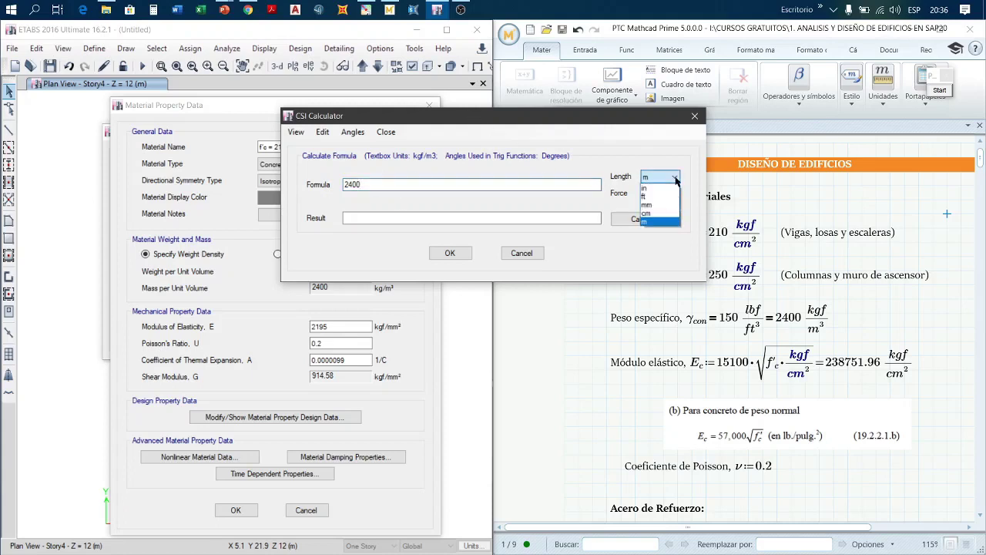
pyautogui.click(674, 179)
pyautogui.click(675, 179)
pyautogui.click(672, 178)
pyautogui.click(674, 179)
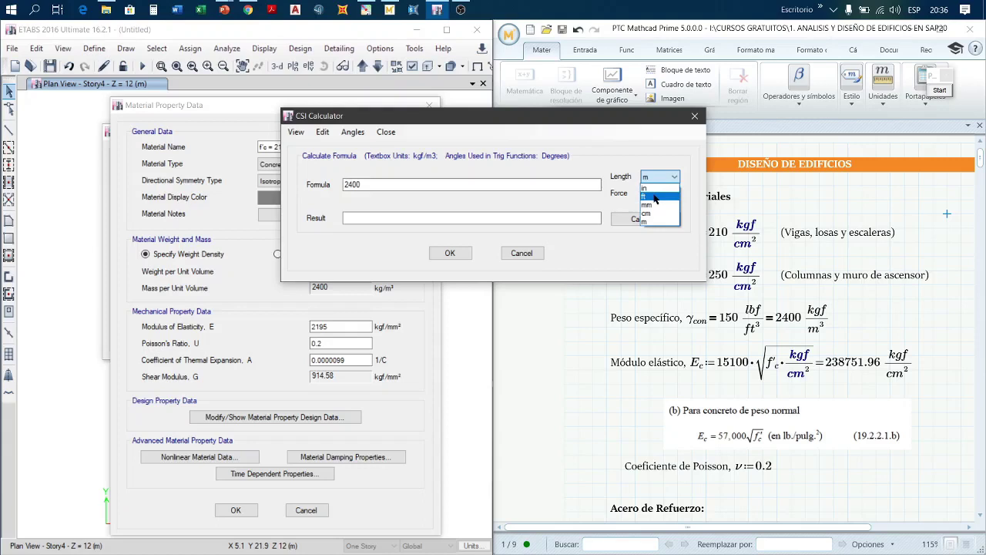
pyautogui.click(658, 197)
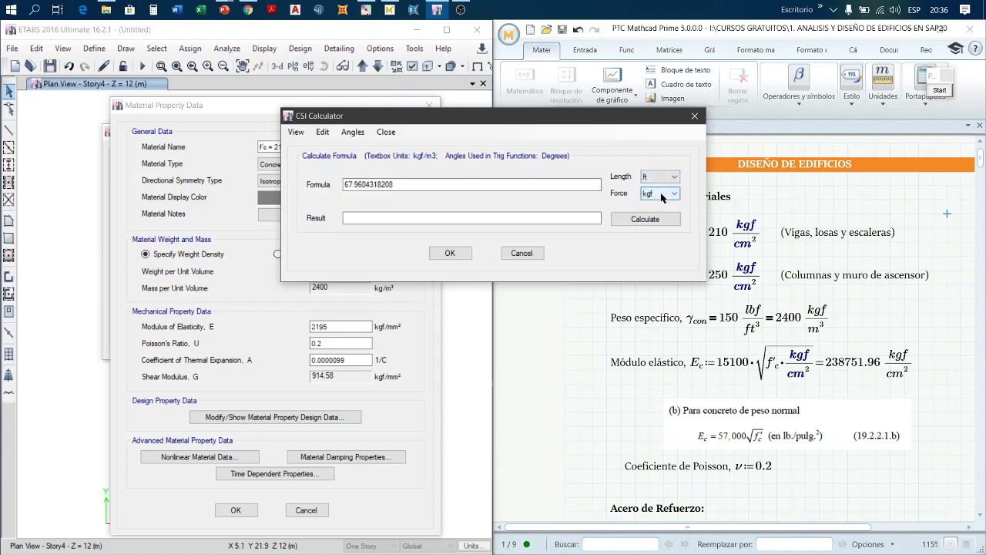
pyautogui.click(659, 193)
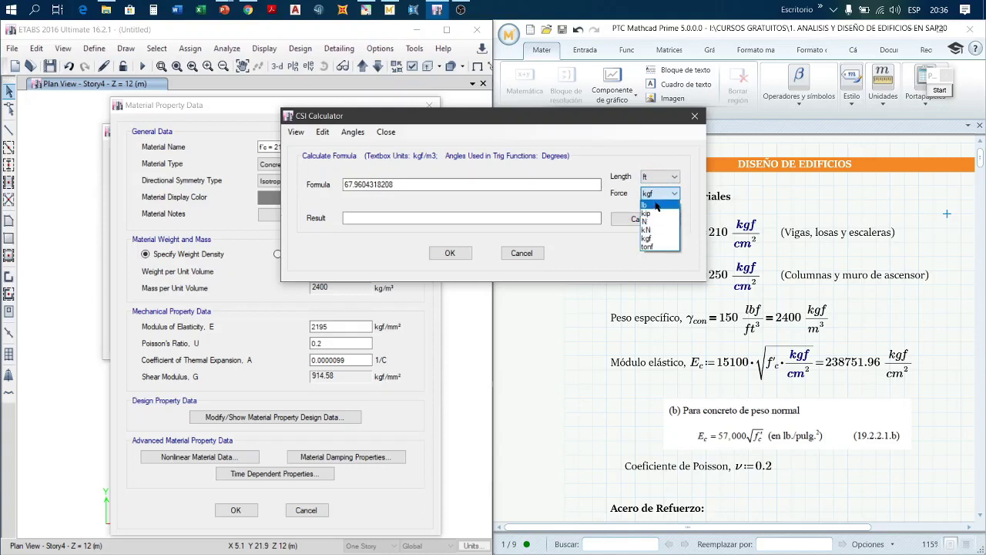
pyautogui.click(656, 204)
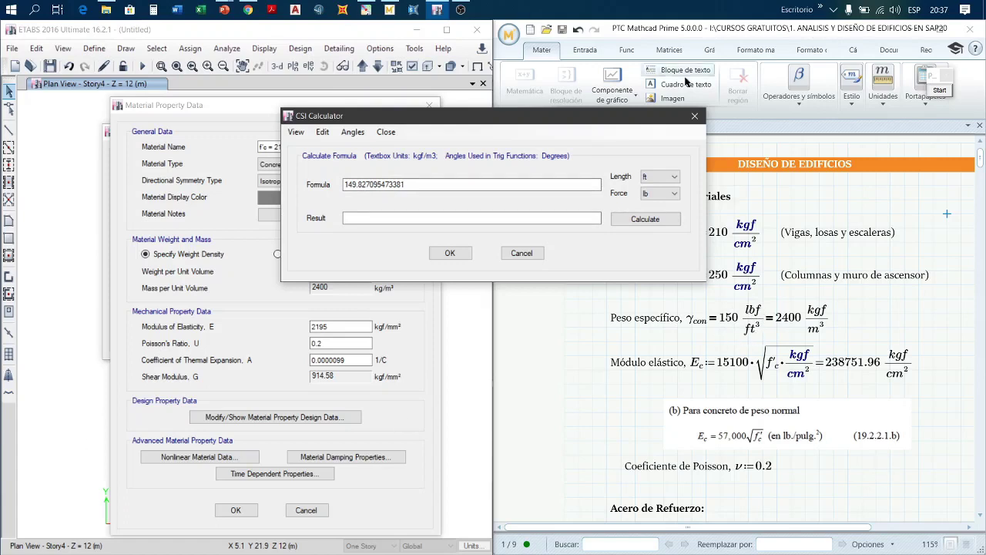
# Step: Switch the calculator's length unit to inches, evaluate the unit weight, and close the calculator without applying the result
pyautogui.click(657, 177)
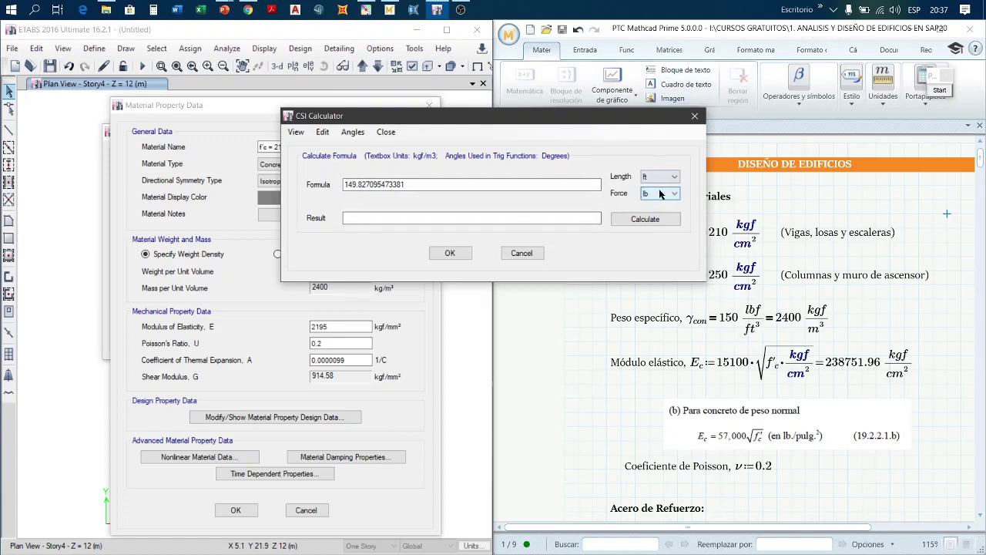
pyautogui.click(657, 177)
pyautogui.click(656, 178)
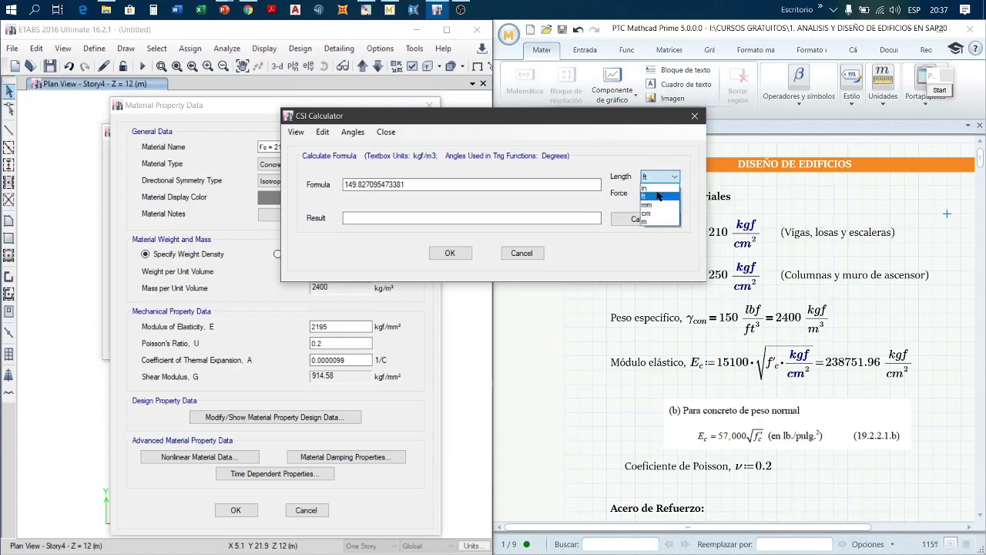
pyautogui.click(657, 192)
pyautogui.click(657, 178)
pyautogui.click(657, 186)
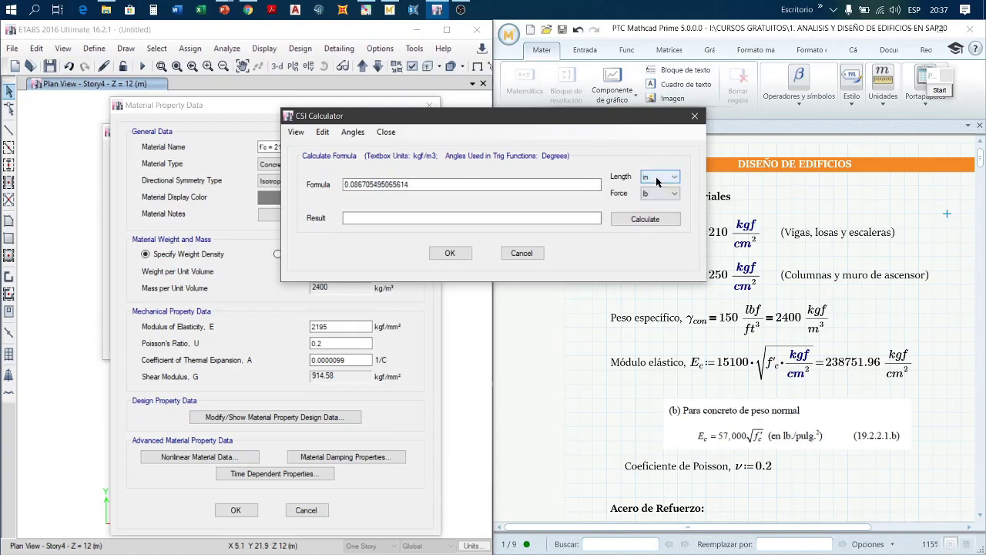
pyautogui.click(656, 178)
pyautogui.click(602, 201)
pyautogui.click(638, 219)
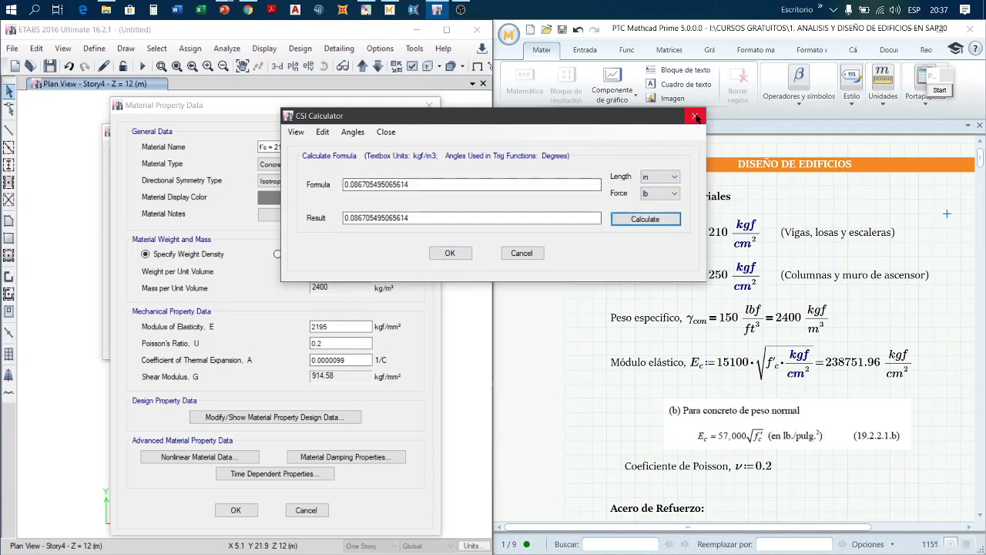
pyautogui.click(694, 115)
pyautogui.click(341, 272)
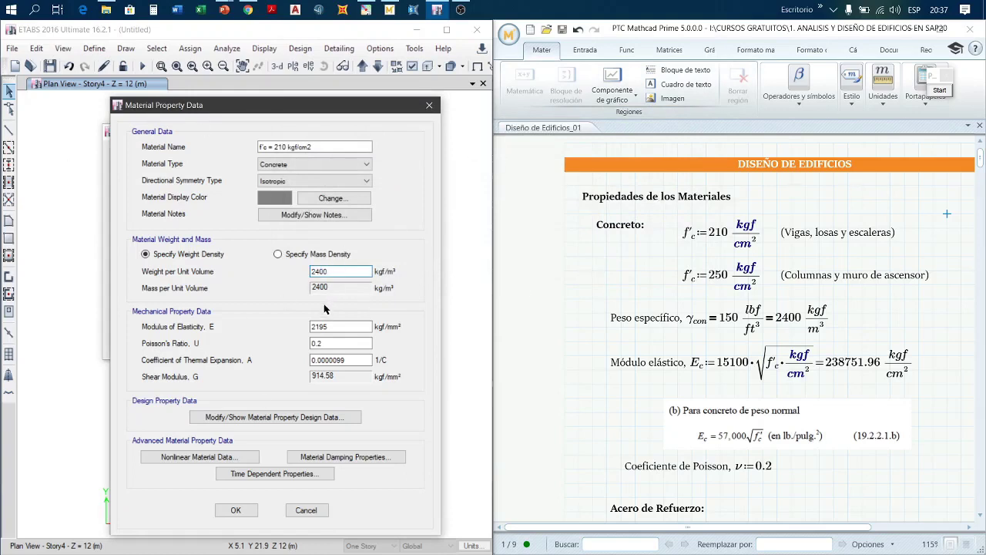
# Step: Circle the elastic modulus formula Ec = 15100·√f'c in the Mathcad sheet, and end the screen annotation
pyautogui.click(349, 327)
pyautogui.click(939, 90)
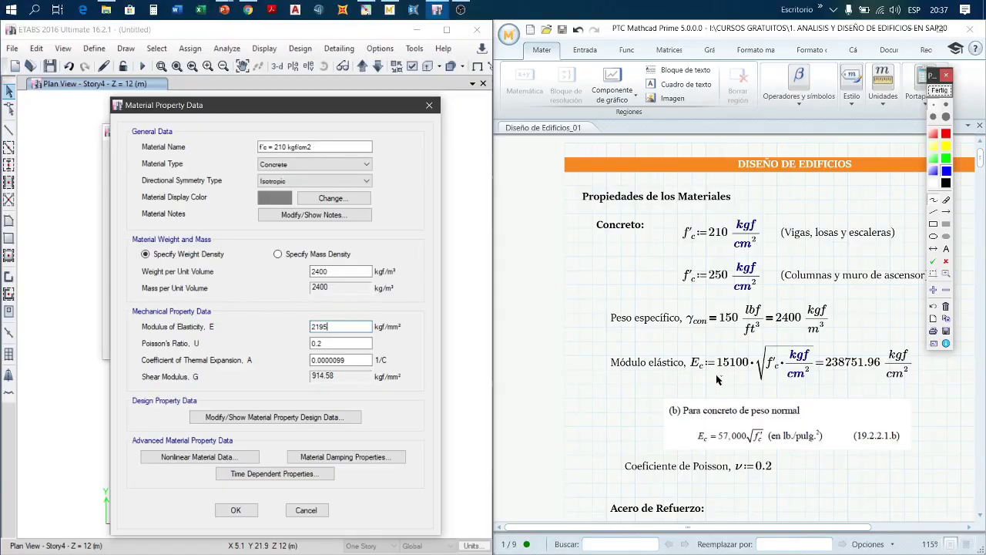
pyautogui.moveTo(692, 376)
pyautogui.mouseDown()
pyautogui.moveTo(805, 376)
pyautogui.moveTo(816, 355)
pyautogui.moveTo(691, 345)
pyautogui.moveTo(691, 375)
pyautogui.mouseUp()
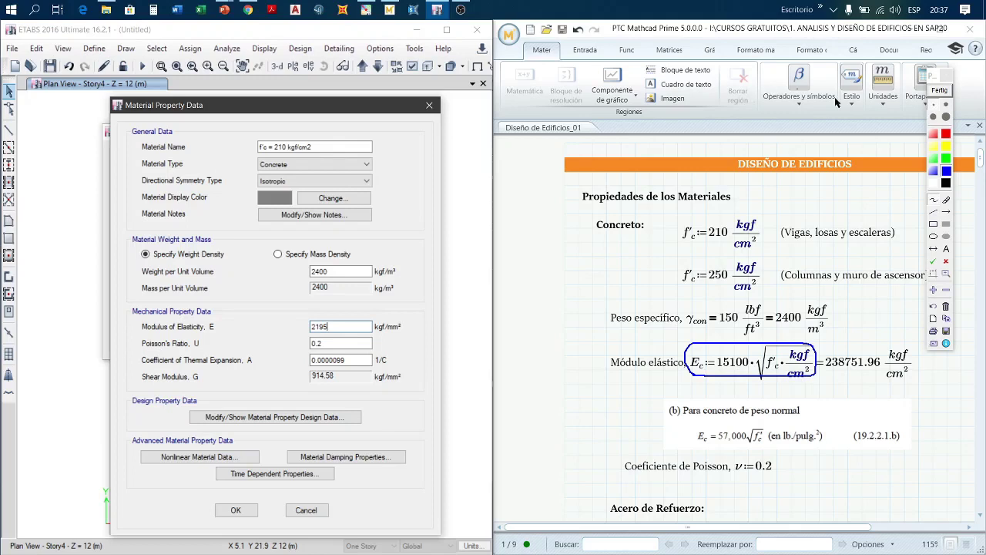
pyautogui.click(939, 91)
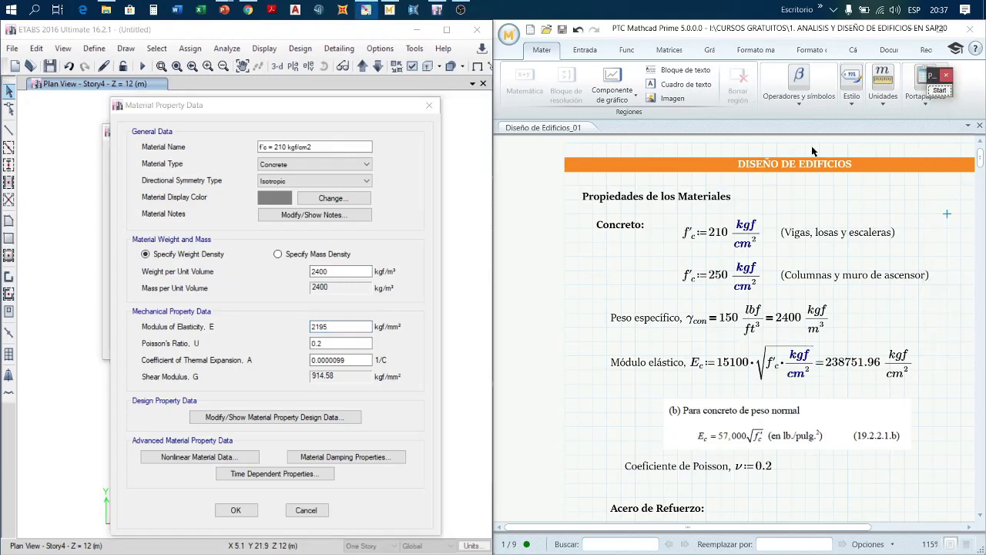
# Step: Open the modulus of elasticity in the CSI Calculator, keep it clear of the Mathcad sheet, and switch its length unit to cm
pyautogui.click(338, 327)
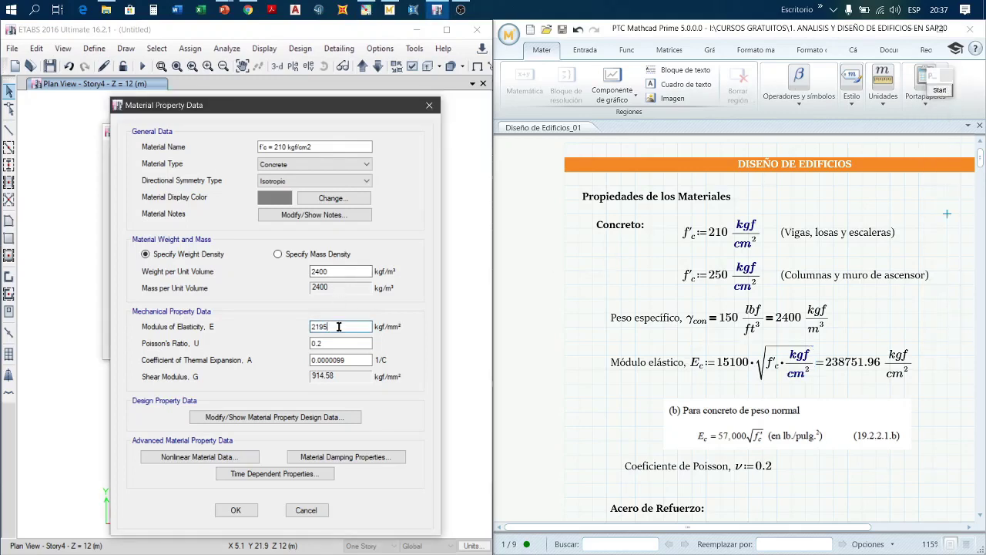
pyautogui.keyDown('shift'); pyautogui.doubleClick(339, 327); pyautogui.keyUp('shift')
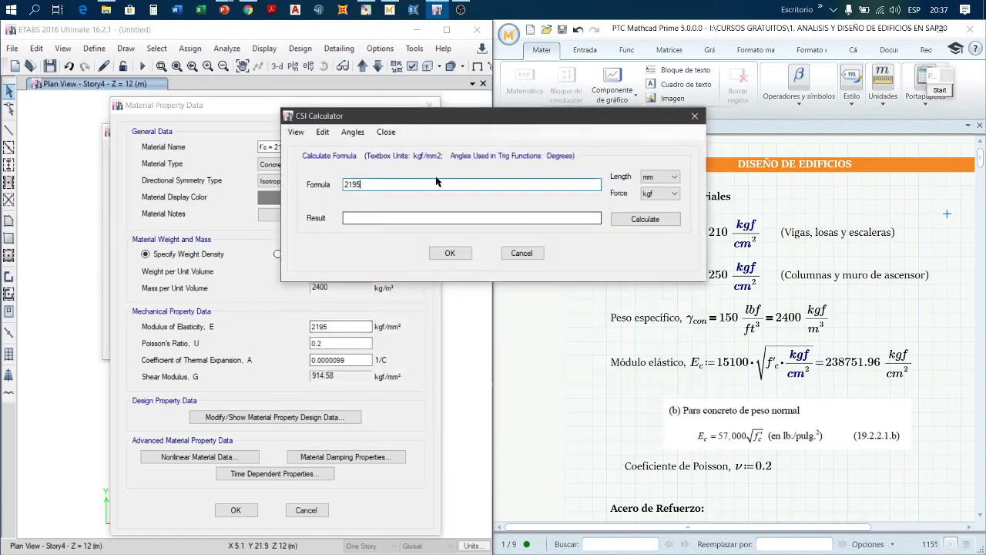
pyautogui.moveTo(500, 124); pyautogui.dragTo(420, 116)
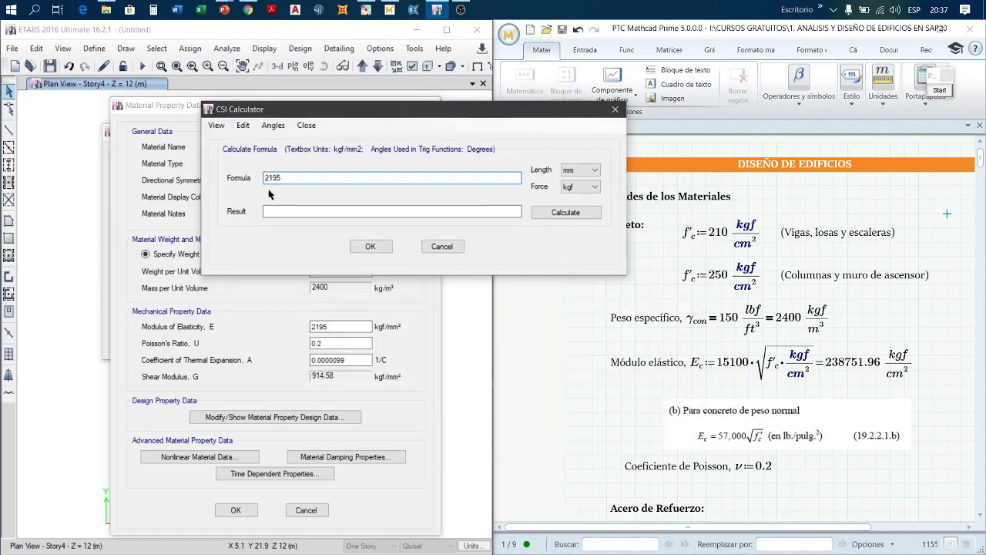
pyautogui.click(578, 169)
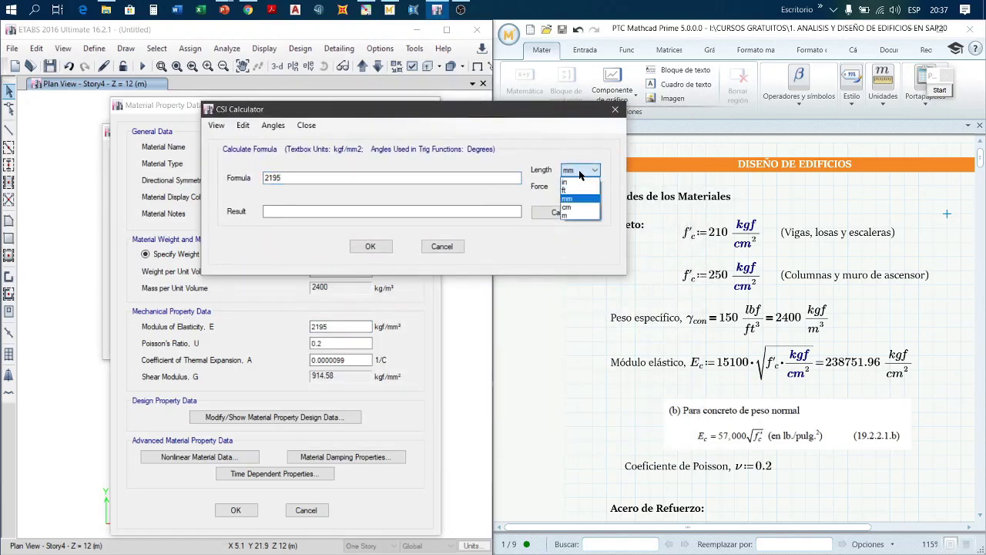
pyautogui.click(571, 208)
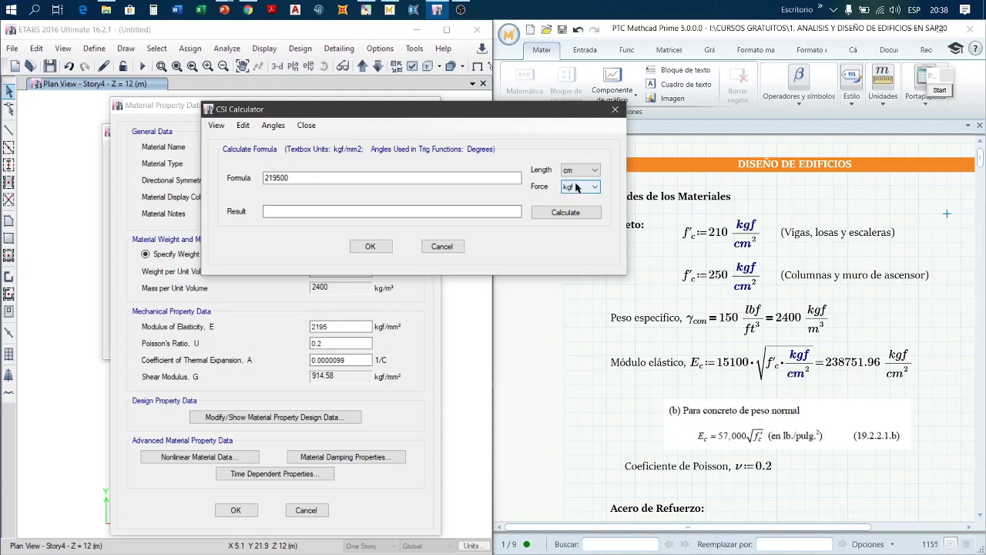
pyautogui.click(565, 171)
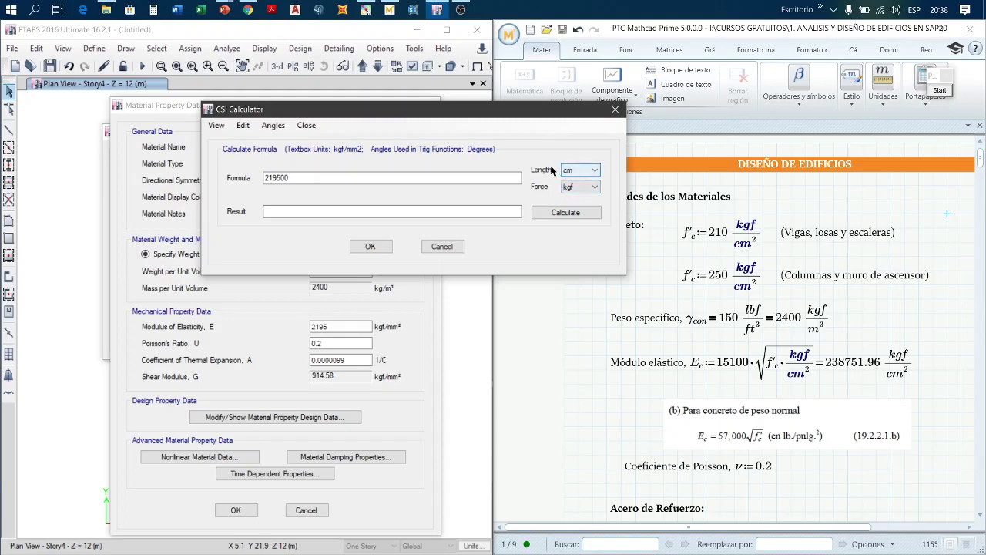
# Step: Replace the calculator formula with 15100*sqr(210) and calculate it, keeping the Mathcad values uncovered
pyautogui.click(343, 179)
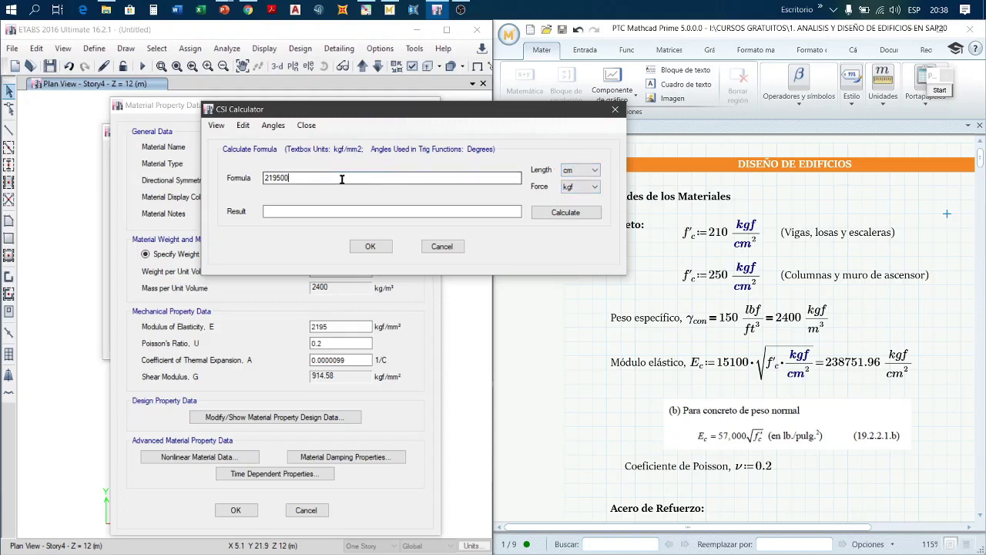
pyautogui.moveTo(343, 179); pyautogui.dragTo(231, 182)
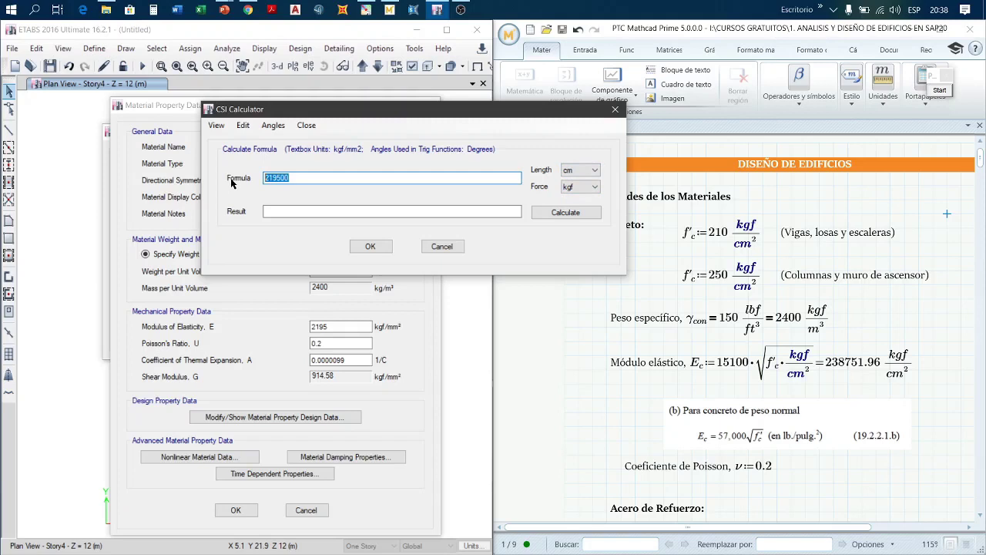
pyautogui.write('15100*sqr(')
pyautogui.moveTo(440, 113); pyautogui.dragTo(419, 257)
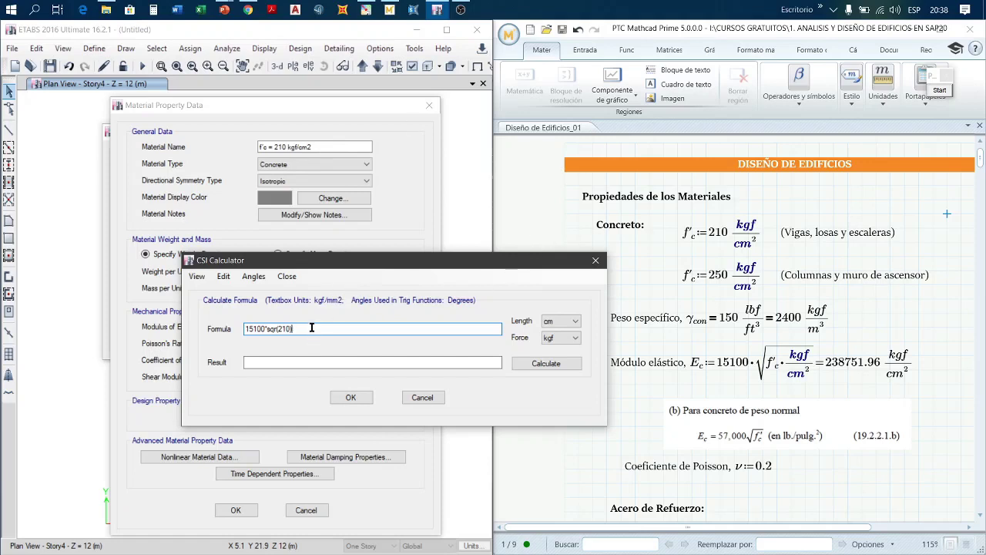
pyautogui.click(543, 363)
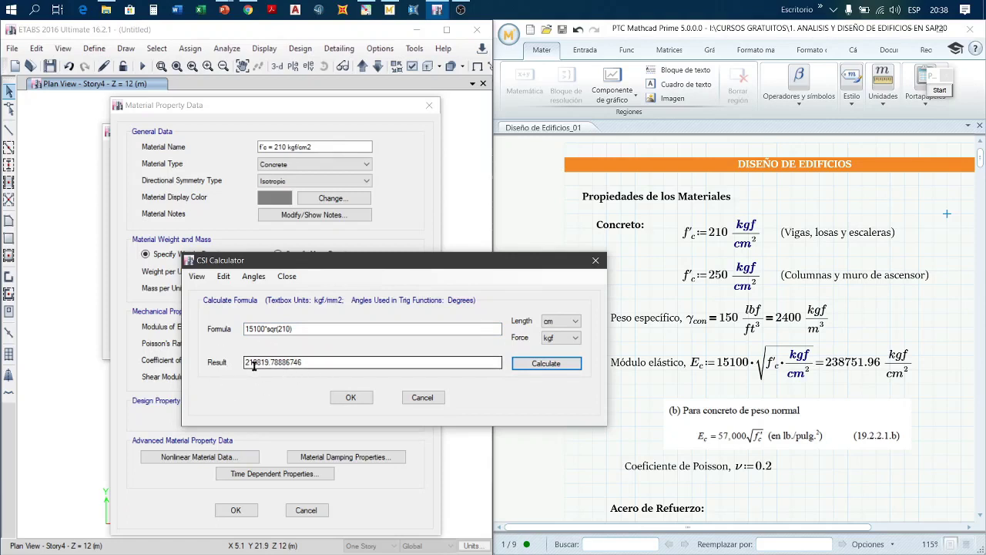
# Step: Mark Mathcad's Ec result, the calculator's result and the f'c = 250 kgf/cm² definition for comparison, and end the annotation
pyautogui.moveTo(546, 262); pyautogui.dragTo(474, 258)
pyautogui.click(652, 284)
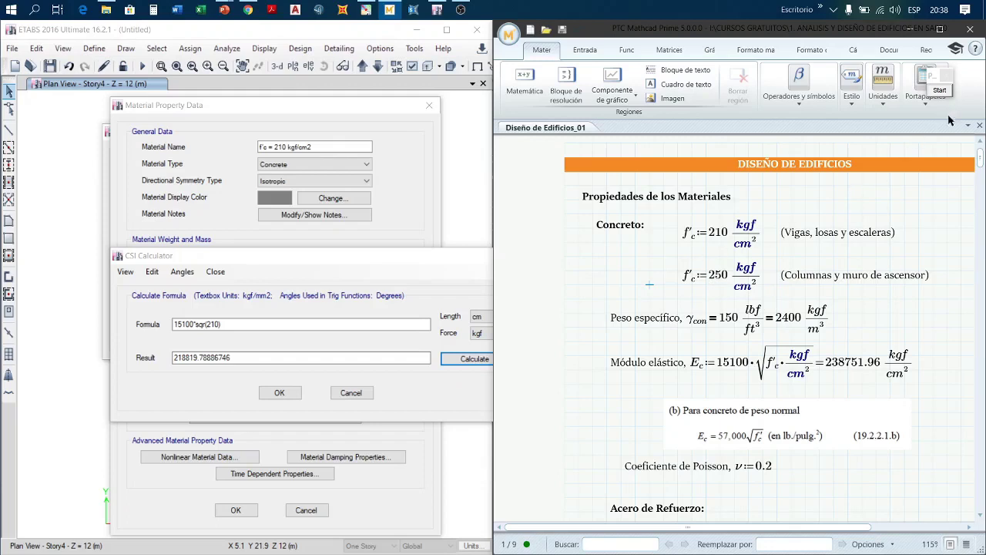
pyautogui.click(945, 92)
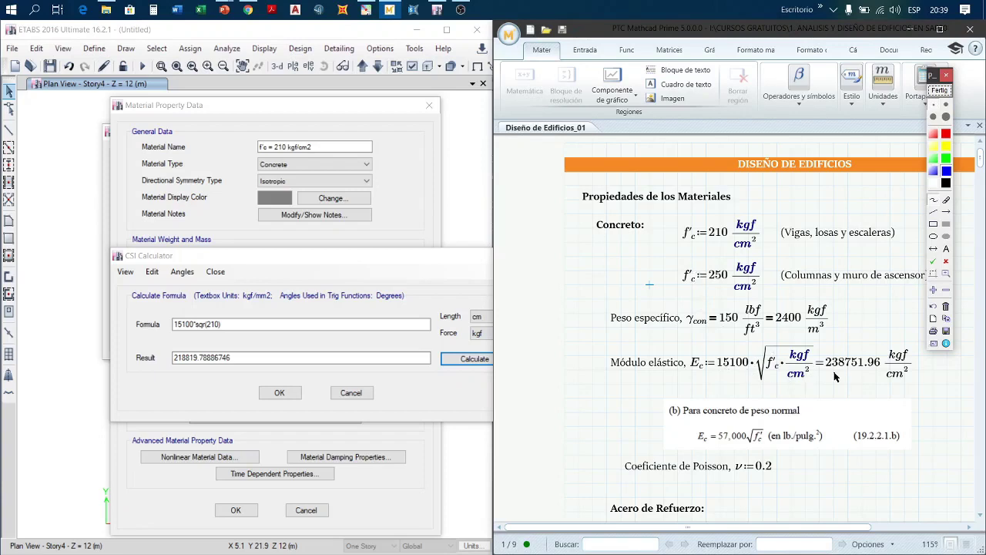
pyautogui.moveTo(835, 376)
pyautogui.mouseDown()
pyautogui.moveTo(857, 375)
pyautogui.moveTo(869, 344)
pyautogui.moveTo(815, 368)
pyautogui.moveTo(838, 376)
pyautogui.mouseUp()
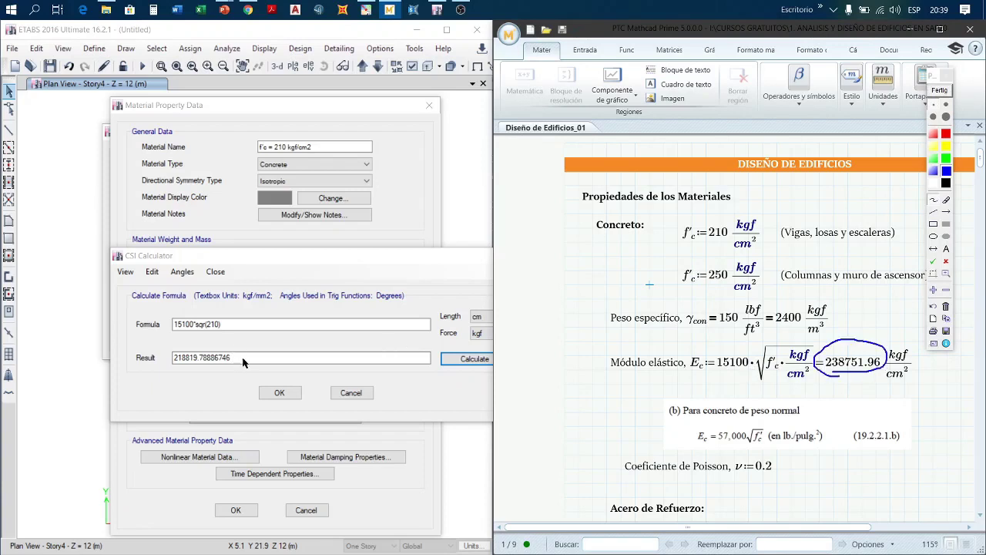
pyautogui.moveTo(243, 357)
pyautogui.mouseDown()
pyautogui.moveTo(178, 368)
pyautogui.moveTo(233, 359)
pyautogui.mouseUp()
pyautogui.moveTo(686, 291)
pyautogui.mouseDown()
pyautogui.moveTo(765, 287)
pyautogui.moveTo(683, 250)
pyautogui.moveTo(691, 295)
pyautogui.mouseUp()
pyautogui.click(940, 92)
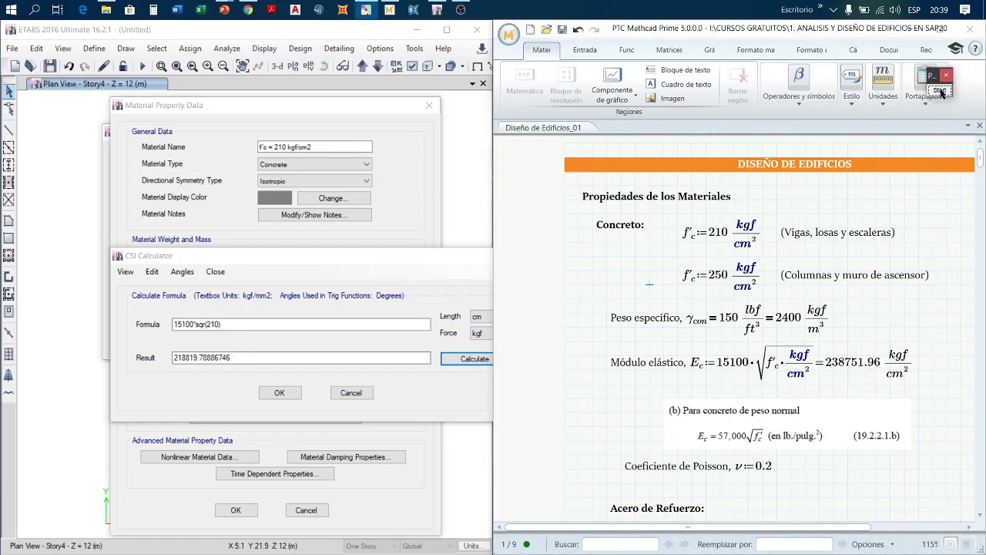
# Step: Move the f'c = 250 kgf/cm² definition above the f'c = 210 kgf/cm² definition in the Mathcad sheet
pyautogui.click(744, 271)
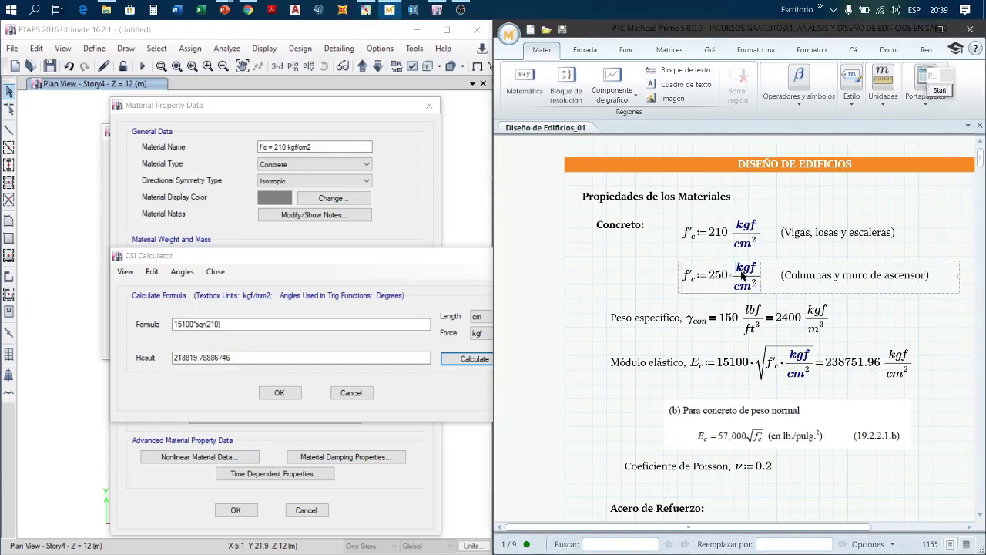
pyautogui.moveTo(785, 258); pyautogui.dragTo(836, 183)
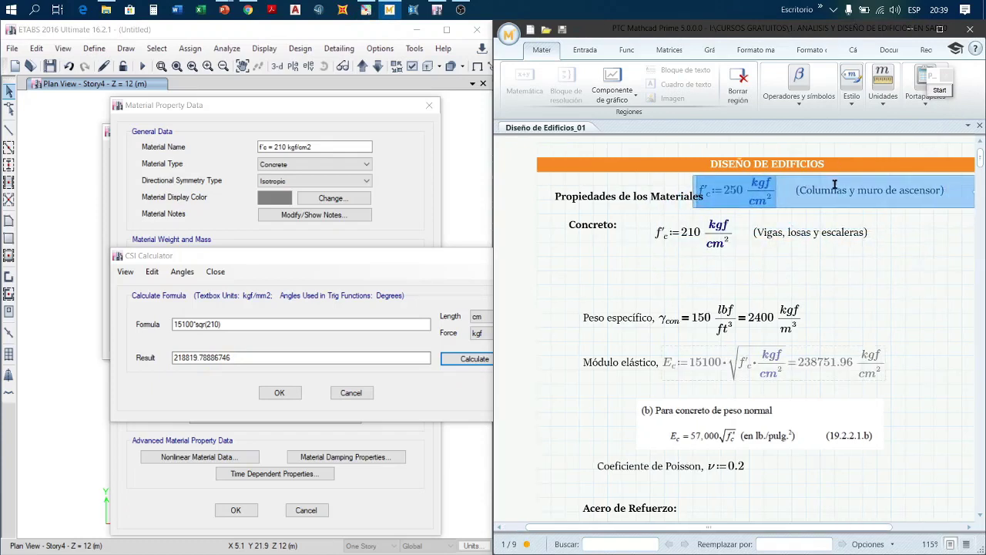
pyautogui.click(814, 275)
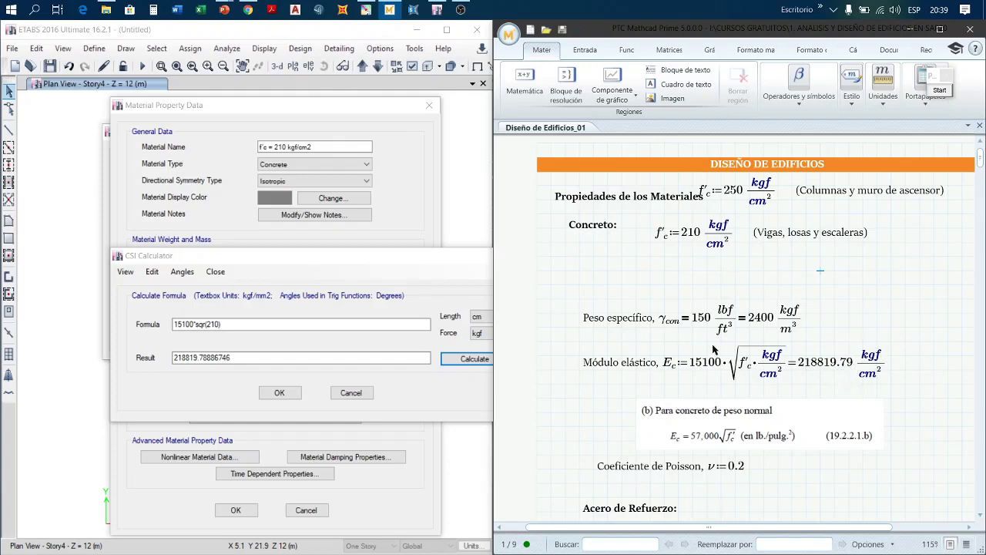
# Step: Recalculate the formula and apply its result as the modulus of elasticity, 2188.1978886746 kgf/mm², keeping Poisson's ratio at 0.2
pyautogui.click(185, 358)
pyautogui.click(473, 360)
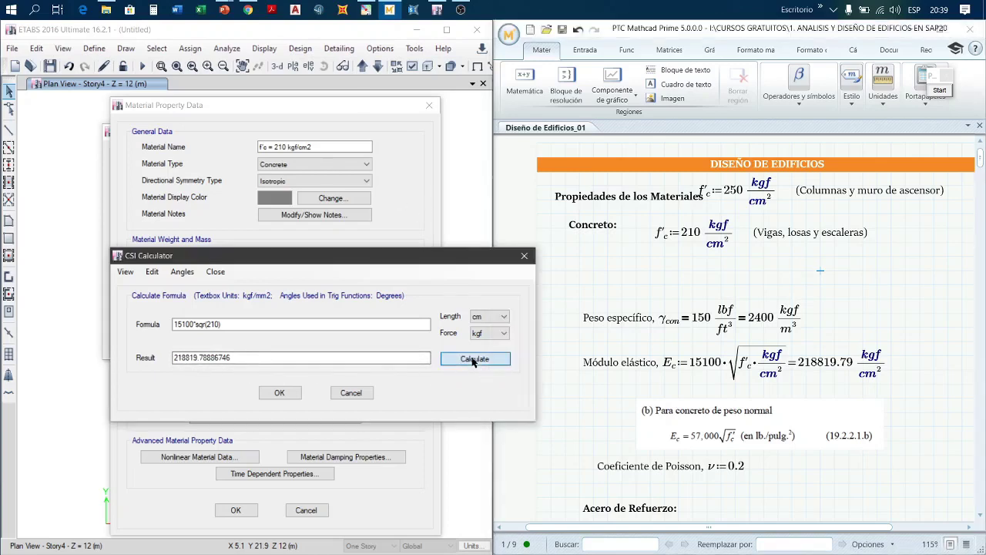
pyautogui.click(280, 393)
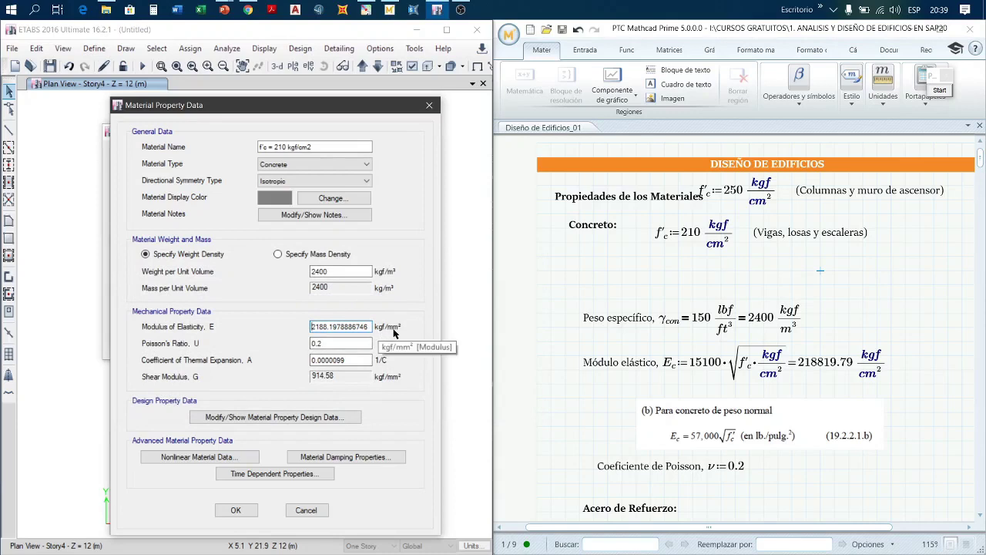
pyautogui.click(334, 344)
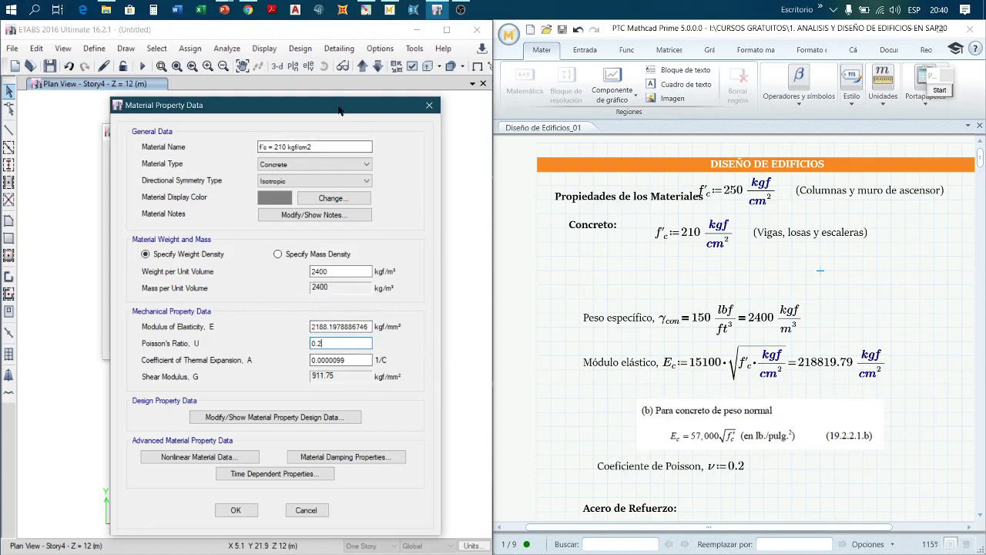
# Step: Write the limit f'c ≤ 560 kg/cm² as a freehand screen annotation above the specific weight line, and end the annotation
pyautogui.moveTo(339, 110); pyautogui.dragTo(361, 79)
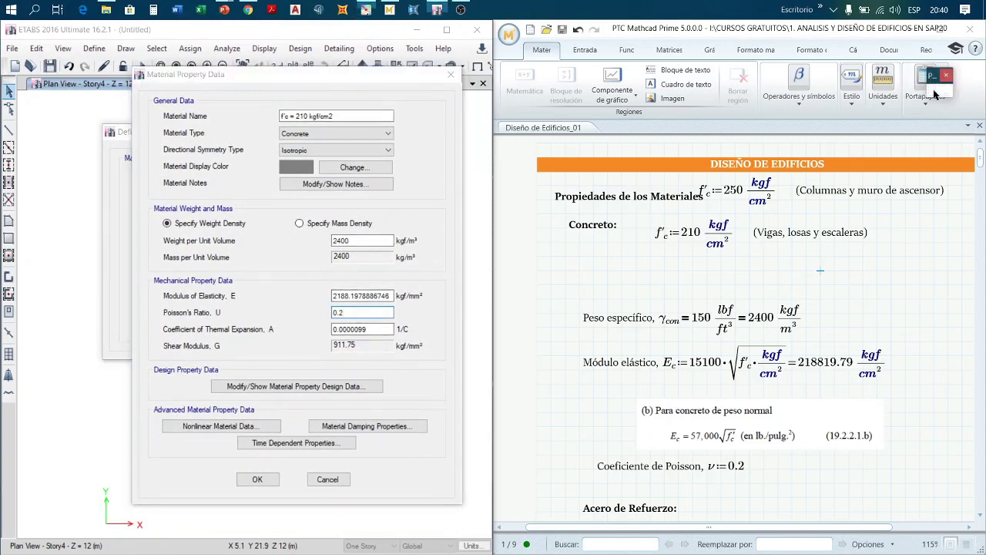
pyautogui.click(939, 91)
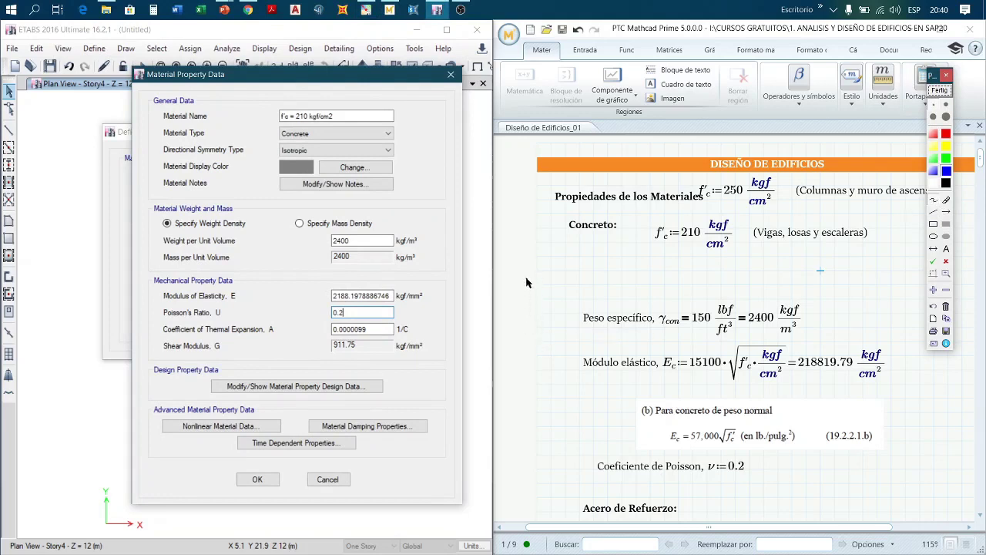
pyautogui.moveTo(529, 272); pyautogui.dragTo(528, 301)
pyautogui.moveTo(523, 294); pyautogui.dragTo(544, 300)
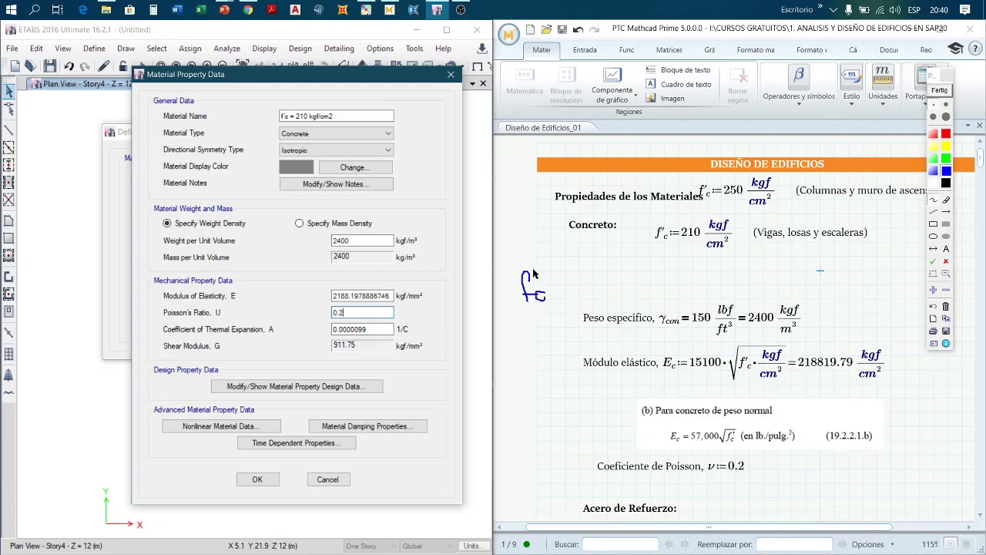
pyautogui.moveTo(535, 260); pyautogui.dragTo(537, 279)
pyautogui.moveTo(566, 292)
pyautogui.mouseDown()
pyautogui.moveTo(577, 298)
pyautogui.moveTo(600, 283)
pyautogui.moveTo(587, 298)
pyautogui.moveTo(620, 287)
pyautogui.moveTo(625, 296)
pyautogui.moveTo(634, 281)
pyautogui.moveTo(643, 297)
pyautogui.moveTo(647, 284)
pyautogui.moveTo(665, 293)
pyautogui.moveTo(659, 307)
pyautogui.mouseUp()
pyautogui.moveTo(676, 270)
pyautogui.mouseDown()
pyautogui.moveTo(668, 294)
pyautogui.moveTo(713, 284)
pyautogui.mouseUp()
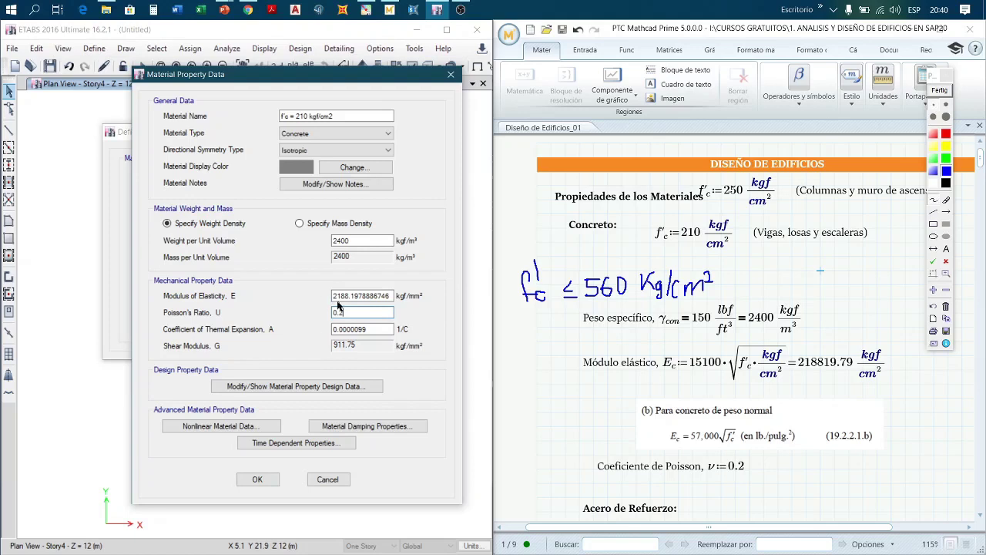
pyautogui.click(941, 90)
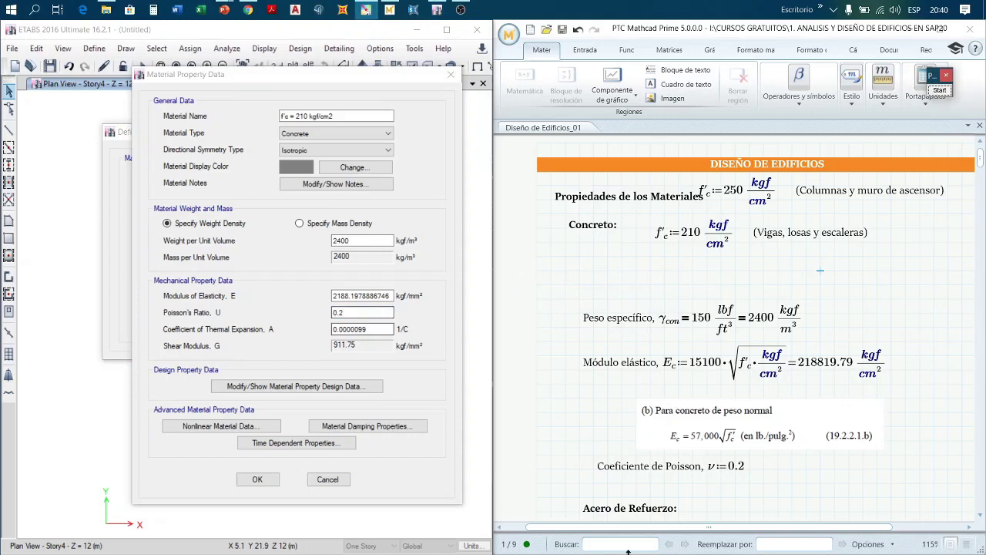
# Step: Highlight the coefficient of thermal expansion in the f'c = 210 kgf/cm2 material data for review
pyautogui.click(347, 323)
pyautogui.click(373, 328)
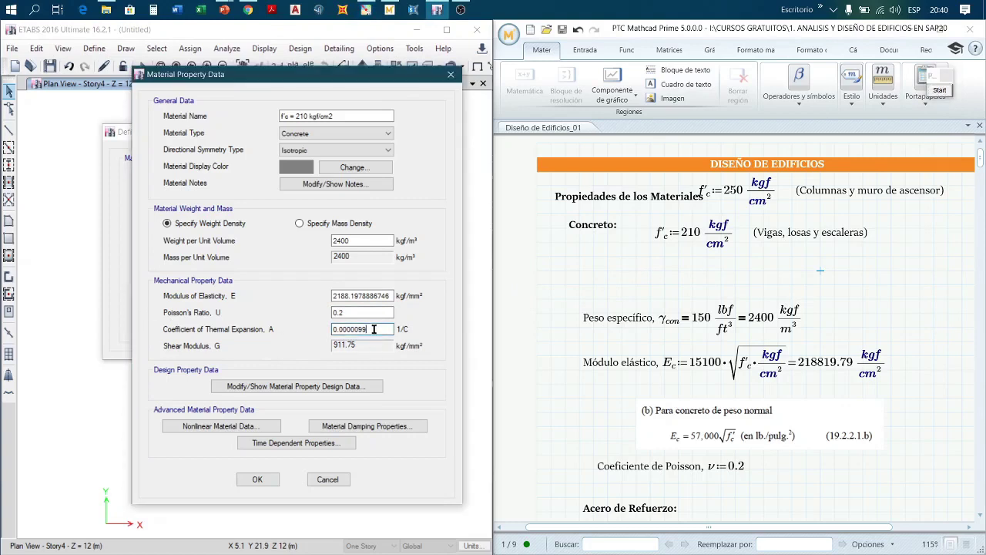
pyautogui.moveTo(373, 328); pyautogui.dragTo(323, 329)
pyautogui.click(373, 329)
# Step: Annotate the link from modulus of elasticity and Poisson's ratio to shear modulus with G = E / 2(1+ν), and end the annotation
pyautogui.click(943, 93)
pyautogui.click(941, 92)
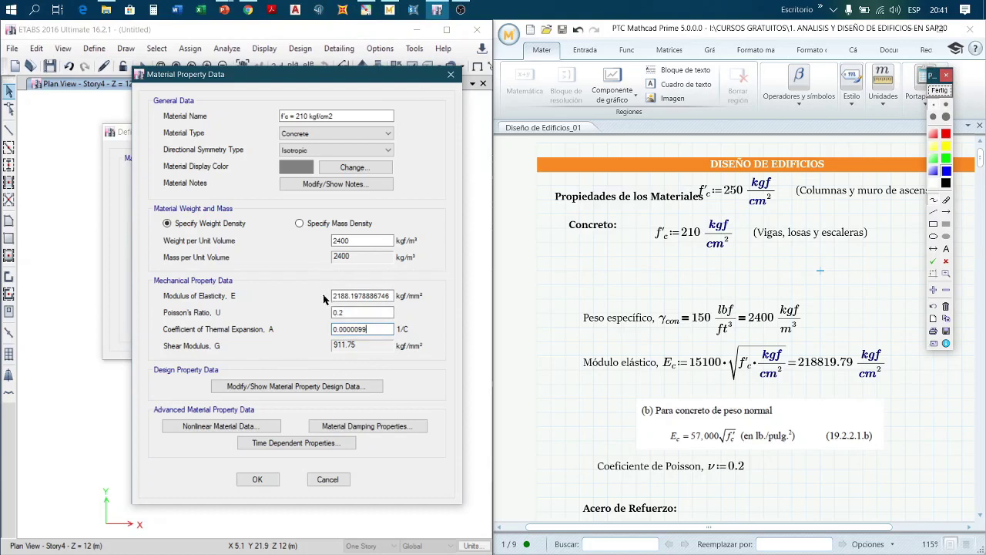
pyautogui.moveTo(322, 296)
pyautogui.mouseDown()
pyautogui.moveTo(309, 297)
pyautogui.moveTo(319, 319)
pyautogui.mouseUp()
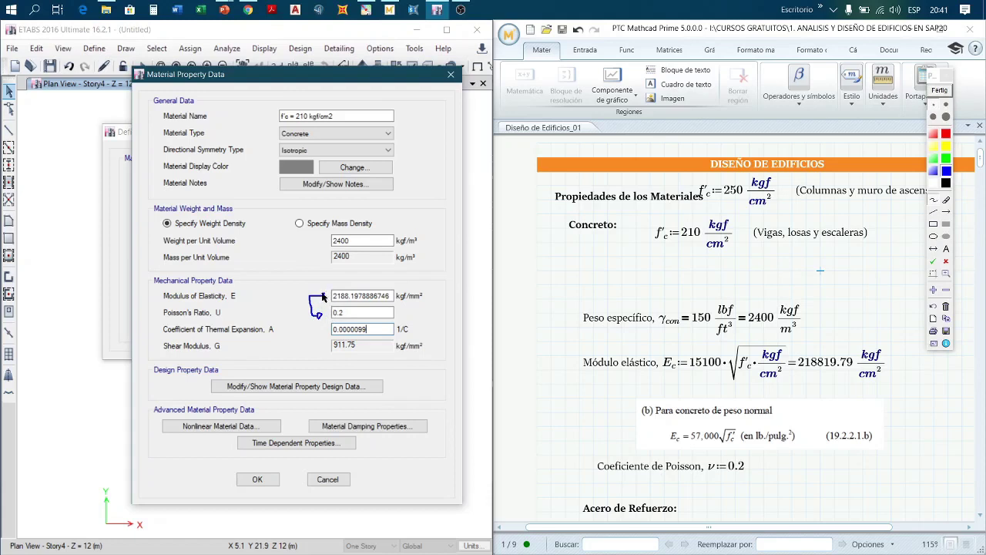
pyautogui.moveTo(322, 295)
pyautogui.mouseDown()
pyautogui.moveTo(304, 340)
pyautogui.moveTo(329, 342)
pyautogui.moveTo(327, 355)
pyautogui.mouseUp()
pyautogui.moveTo(423, 380)
pyautogui.mouseDown()
pyautogui.moveTo(422, 399)
pyautogui.moveTo(429, 390)
pyautogui.moveTo(453, 394)
pyautogui.moveTo(454, 385)
pyautogui.mouseUp()
pyautogui.moveTo(513, 365)
pyautogui.mouseDown()
pyautogui.moveTo(490, 370)
pyautogui.moveTo(488, 387)
pyautogui.moveTo(505, 385)
pyautogui.moveTo(499, 378)
pyautogui.moveTo(497, 394)
pyautogui.moveTo(525, 393)
pyautogui.mouseUp()
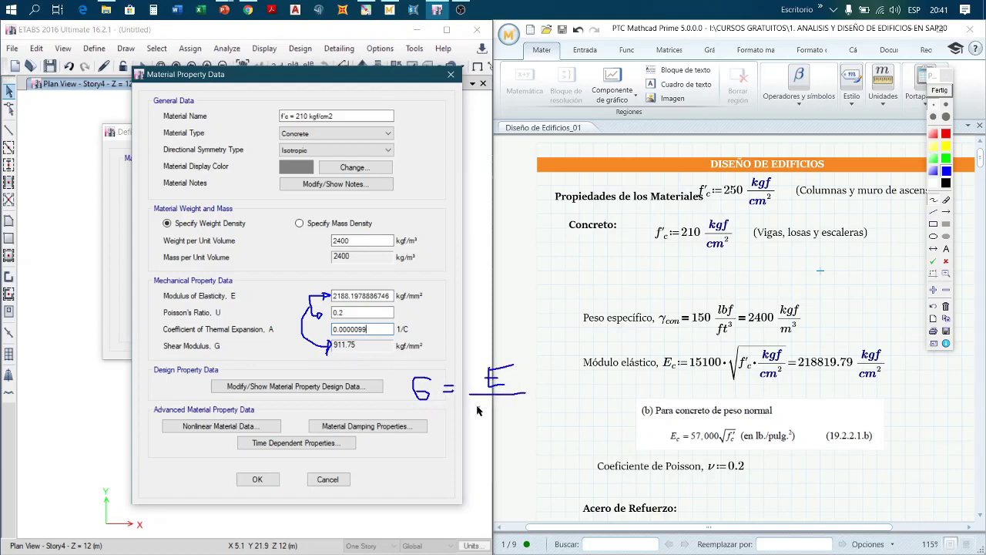
pyautogui.moveTo(469, 408)
pyautogui.mouseDown()
pyautogui.moveTo(467, 424)
pyautogui.moveTo(501, 426)
pyautogui.moveTo(535, 406)
pyautogui.moveTo(537, 424)
pyautogui.moveTo(543, 395)
pyautogui.mouseUp()
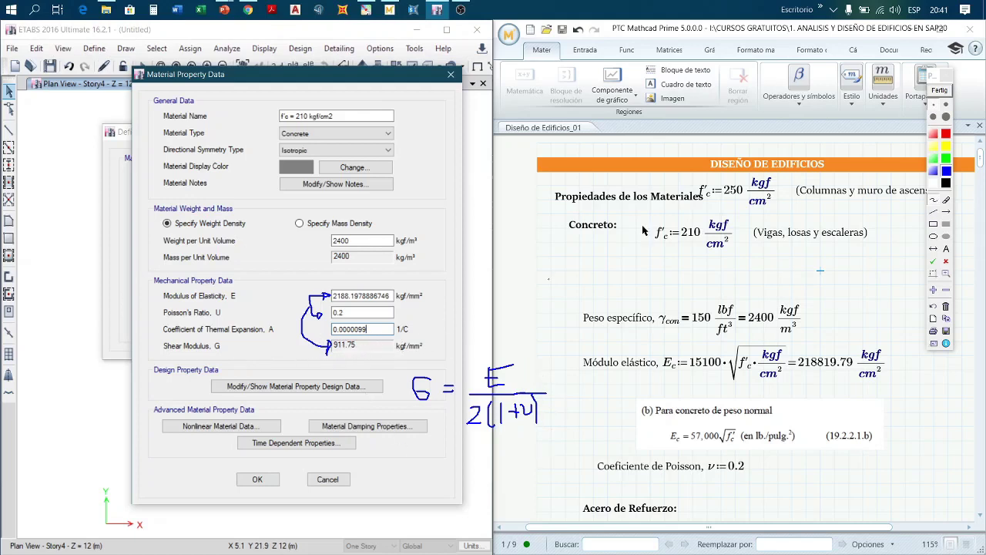
pyautogui.click(944, 91)
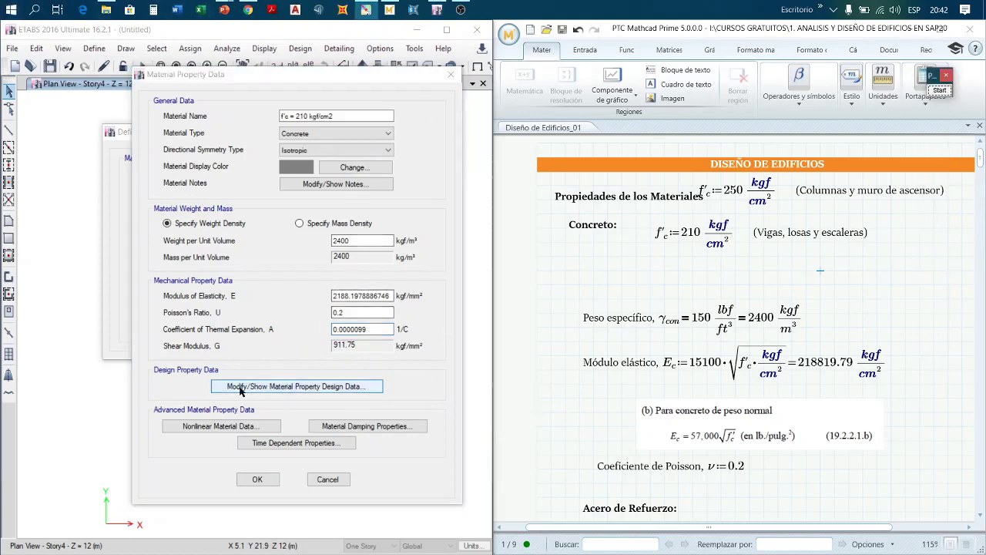
# Step: Set the specified concrete compressive strength in the material's design data to 210 kgf/cm², using the calculator with length in cm
pyautogui.click(291, 387)
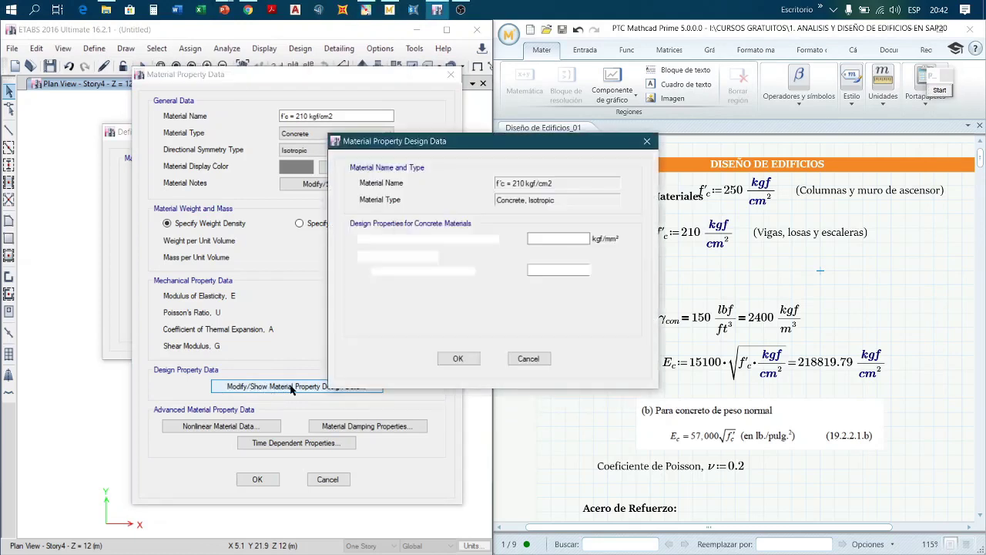
pyautogui.moveTo(573, 142); pyautogui.dragTo(552, 95)
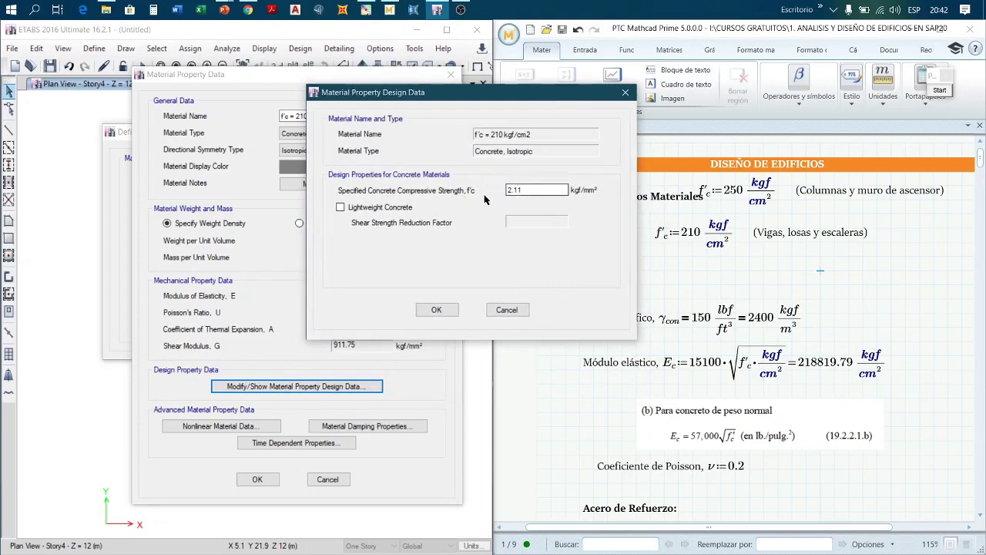
pyautogui.click(530, 189)
pyautogui.keyDown('shift'); pyautogui.doubleClick(531, 189); pyautogui.keyUp('shift')
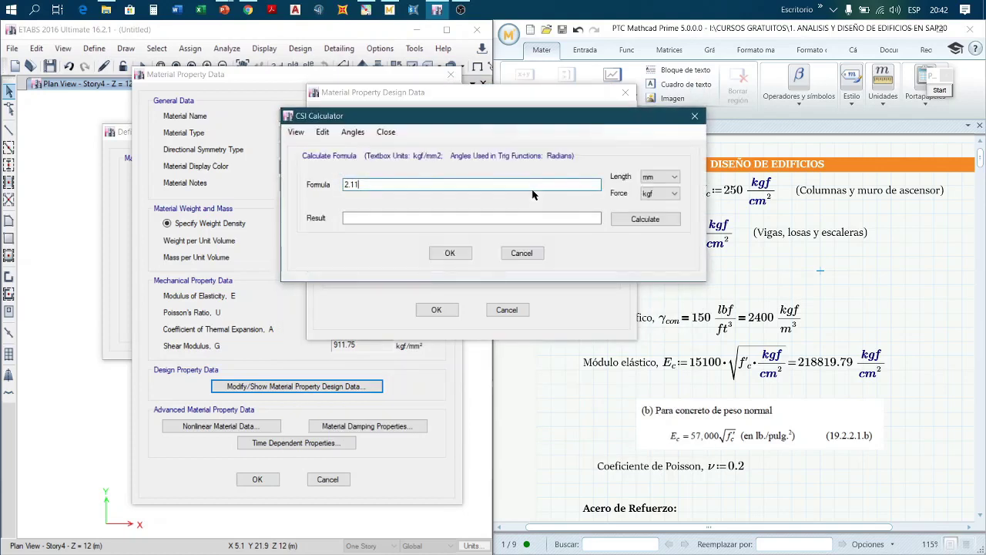
pyautogui.click(669, 179)
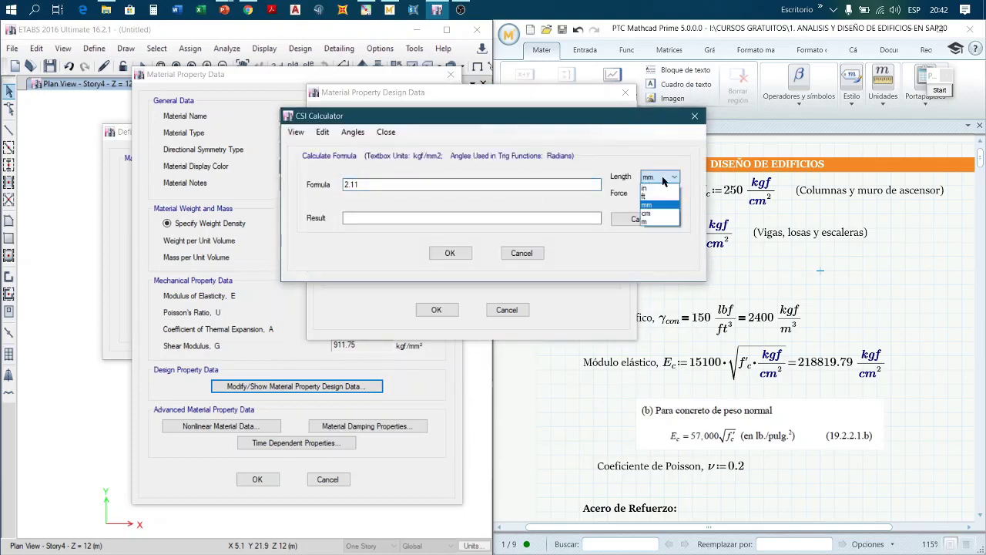
pyautogui.click(654, 218)
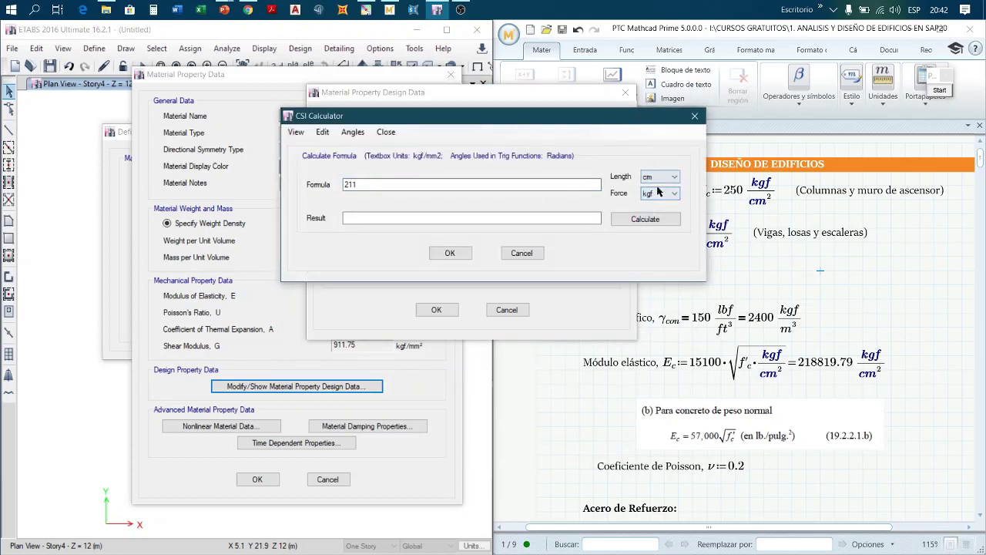
pyautogui.click(384, 183)
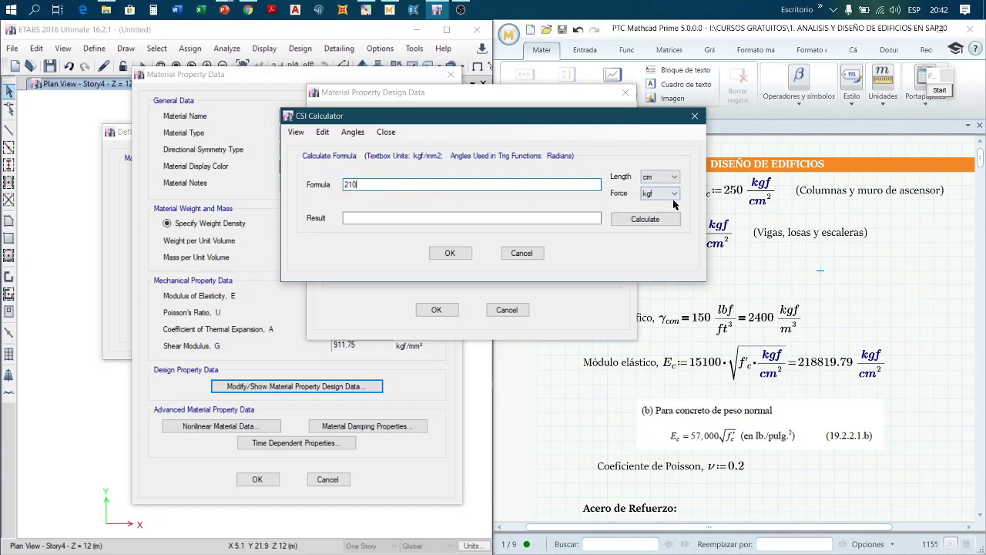
pyautogui.click(641, 220)
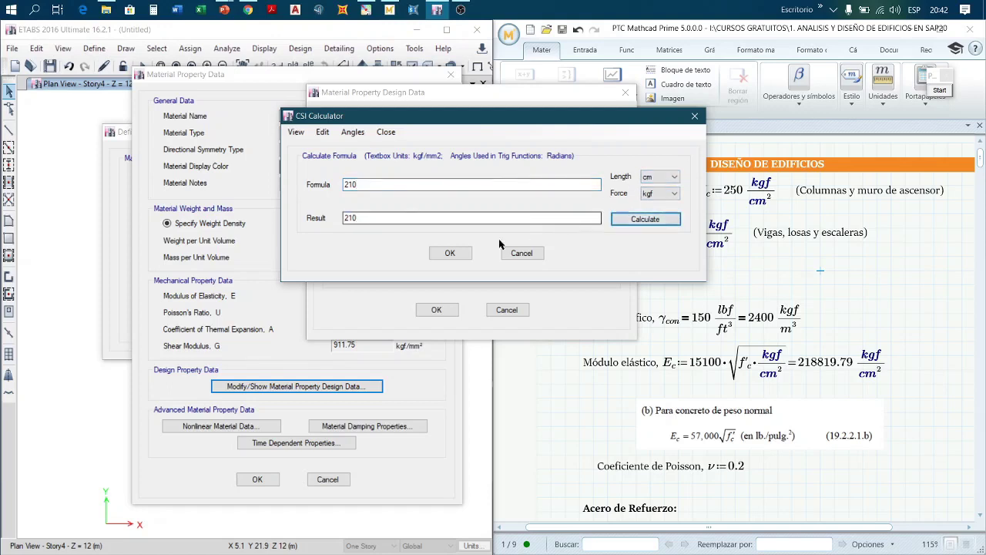
pyautogui.click(450, 255)
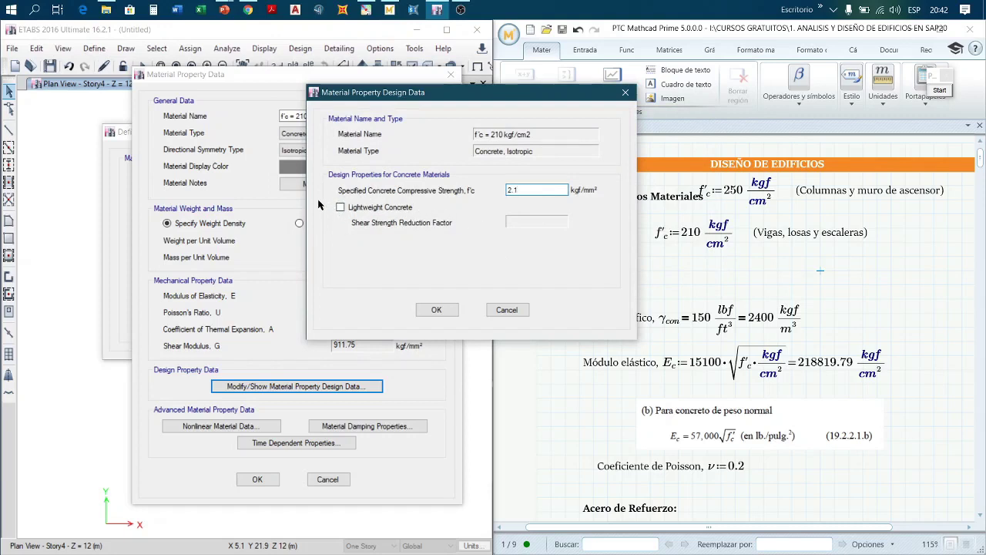
# Step: Enable the lightweight concrete option to inspect the shear strength reduction factor, and disable the option again
pyautogui.click(340, 208)
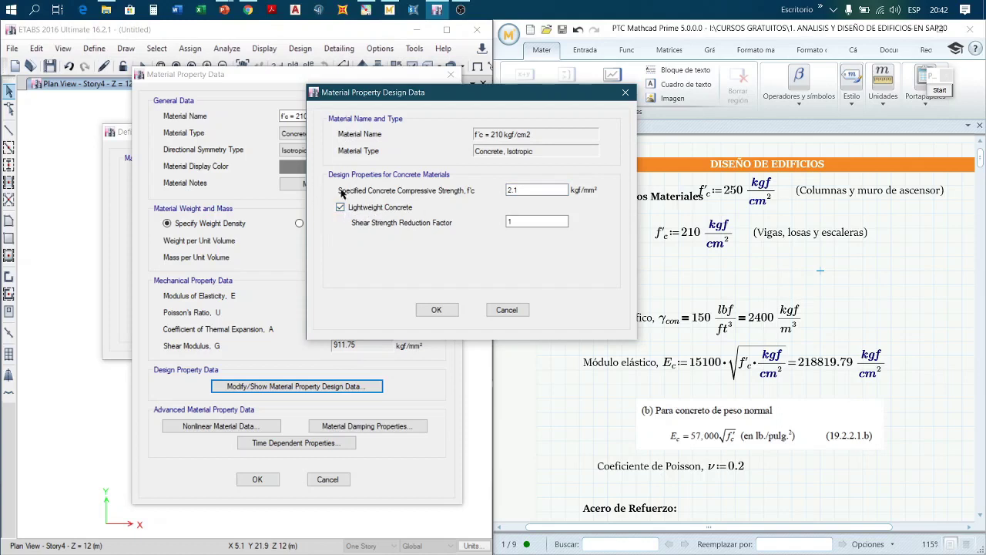
pyautogui.click(525, 222)
pyautogui.doubleClick(506, 222)
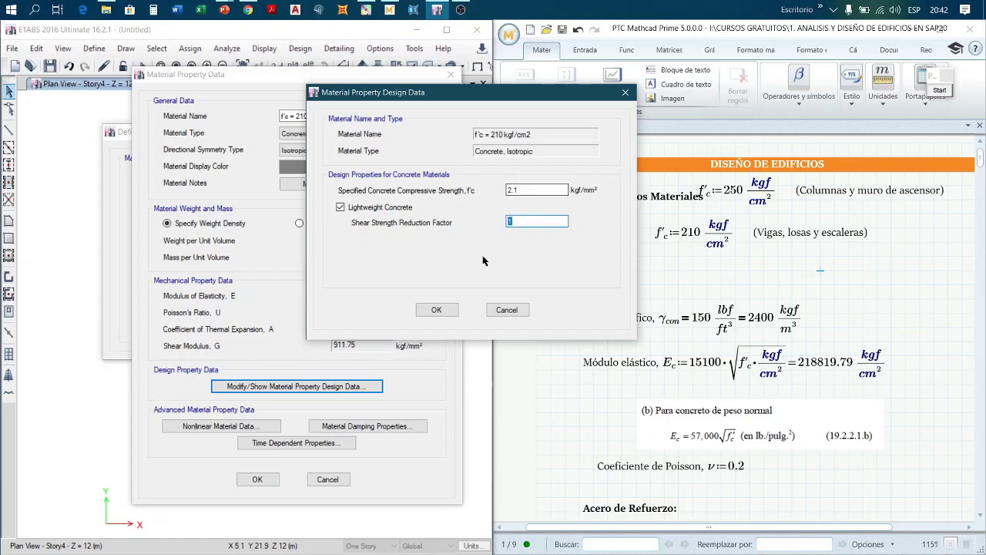
pyautogui.click(536, 221)
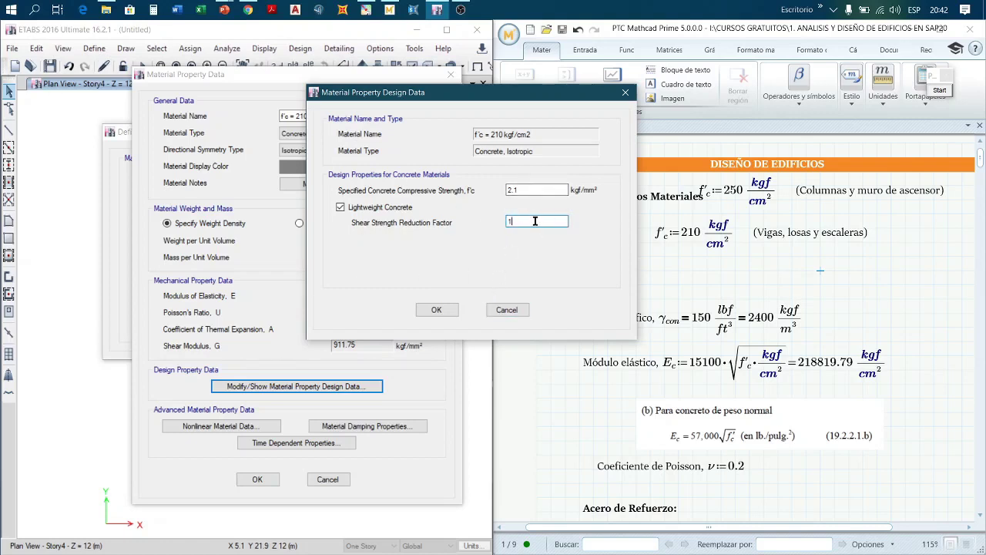
pyautogui.click(339, 207)
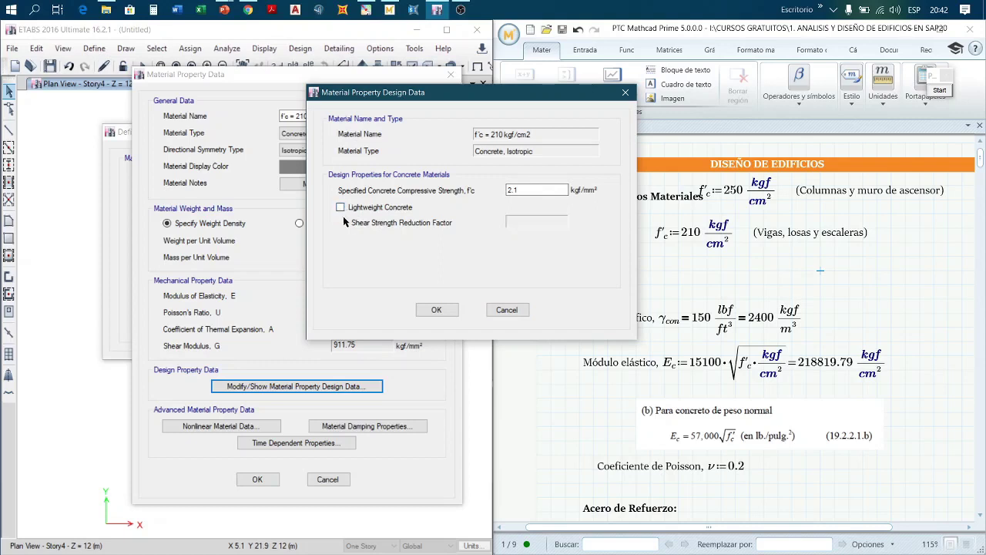
# Step: Accept the design data and save the f'c = 210 kgf/cm2 concrete to the materials list
pyautogui.click(442, 311)
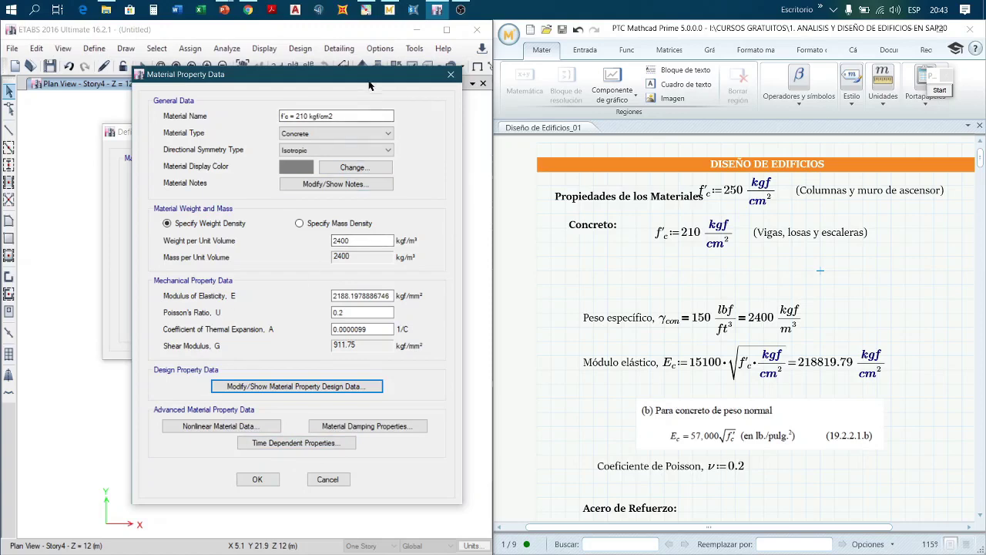
pyautogui.moveTo(371, 81); pyautogui.dragTo(383, 54)
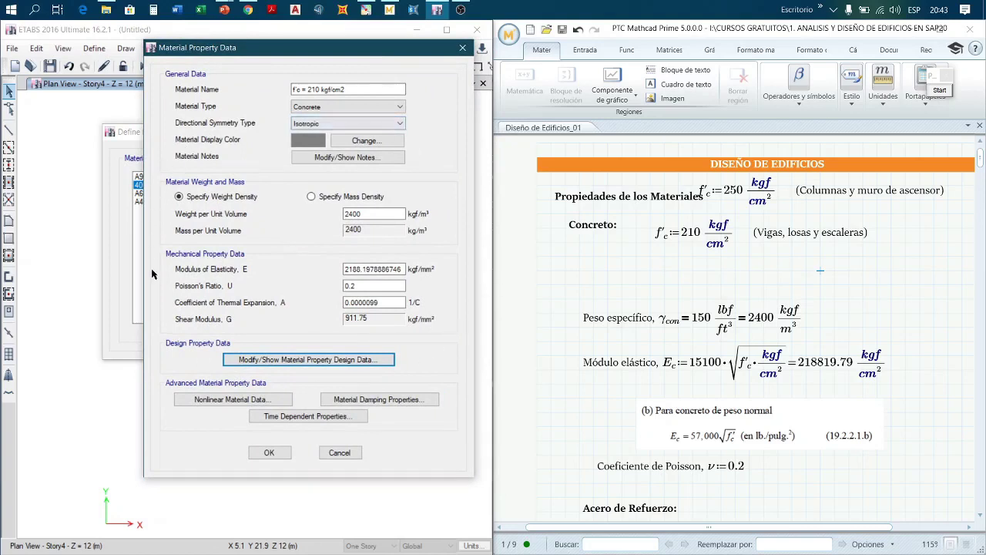
pyautogui.click(268, 454)
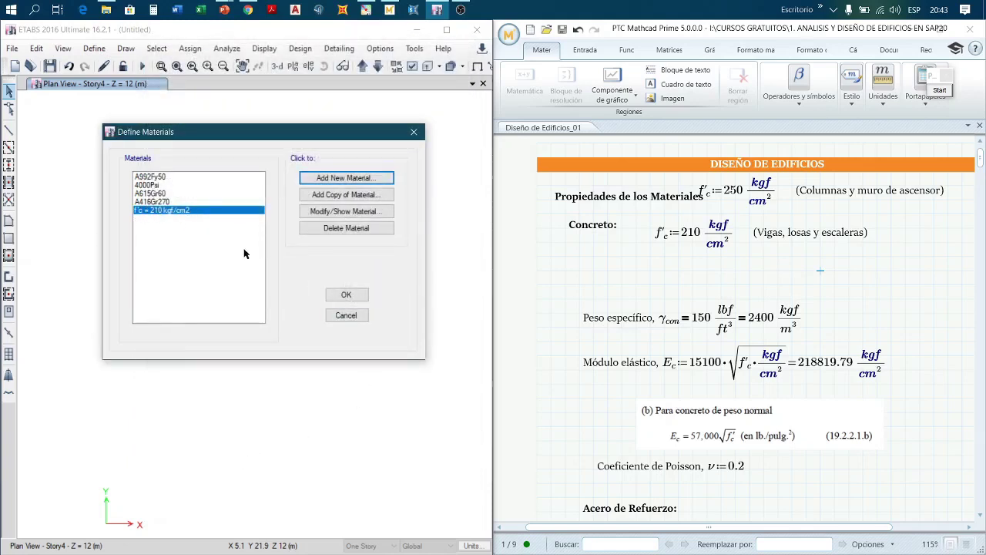
# Step: Move the f'c = 250 kgf/cm² definition in the Mathcad sheet back below the f'c = 210 kgf/cm² definition
pyautogui.click(760, 193)
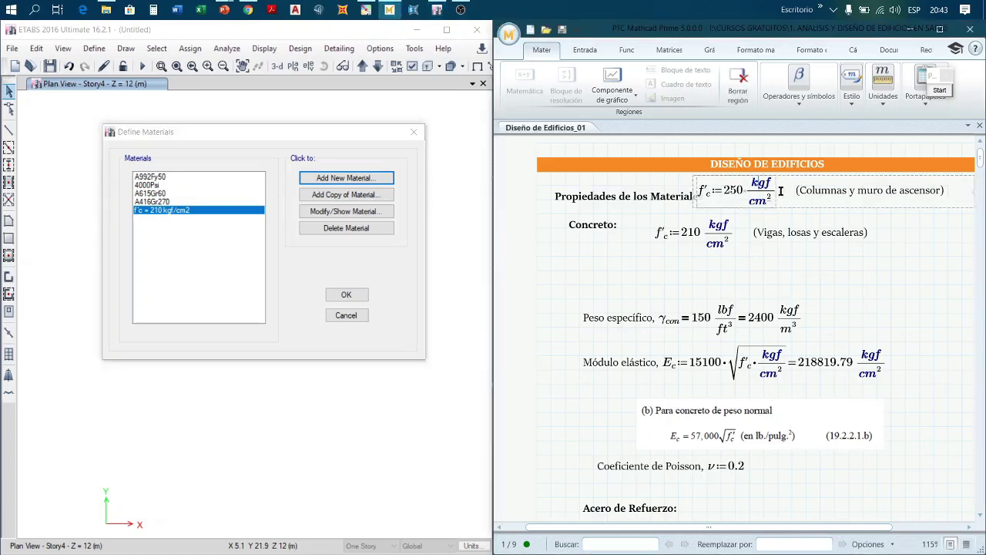
pyautogui.moveTo(798, 210); pyautogui.dragTo(735, 299)
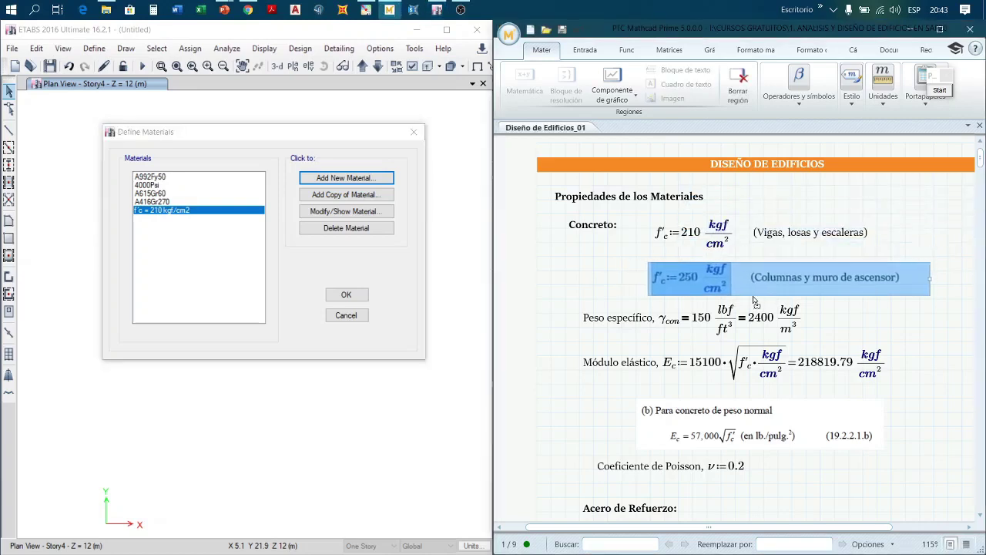
pyautogui.click(607, 281)
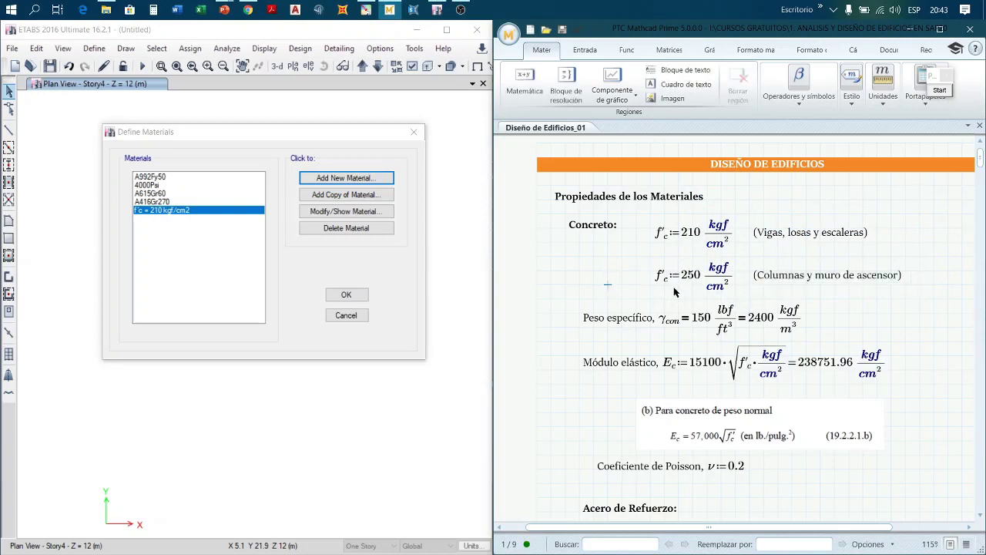
# Step: Open the 4000Psi material in ETABS for modification and rename it f'c = 250 kgf/cm2
pyautogui.click(157, 186)
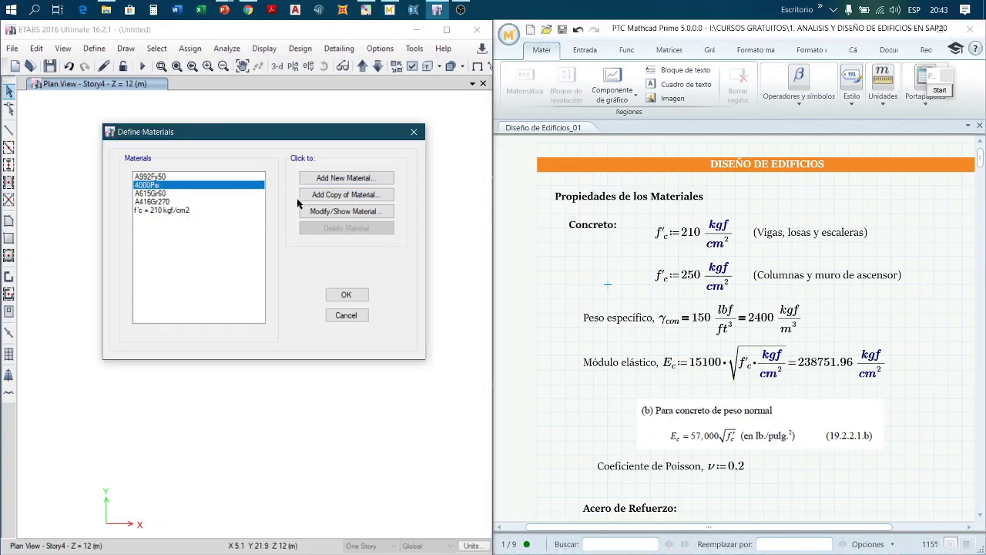
pyautogui.click(347, 212)
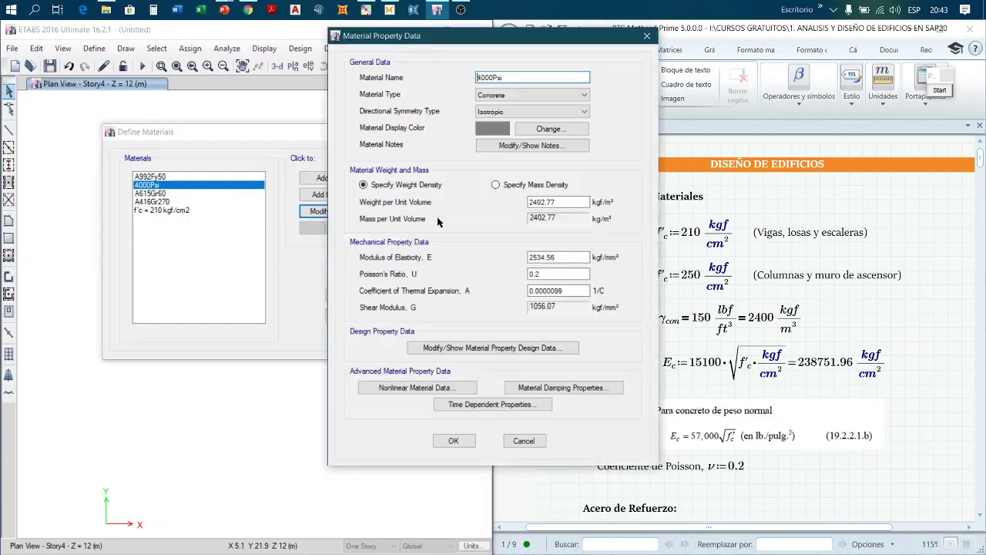
pyautogui.moveTo(506, 77); pyautogui.dragTo(465, 81)
pyautogui.write("f'c = 250 kgf/cm2")
# Step: Set the weight per unit volume of the f'c = 250 kgf/cm2 concrete to 2400 kgf/m³ through the calculator
pyautogui.click(562, 199)
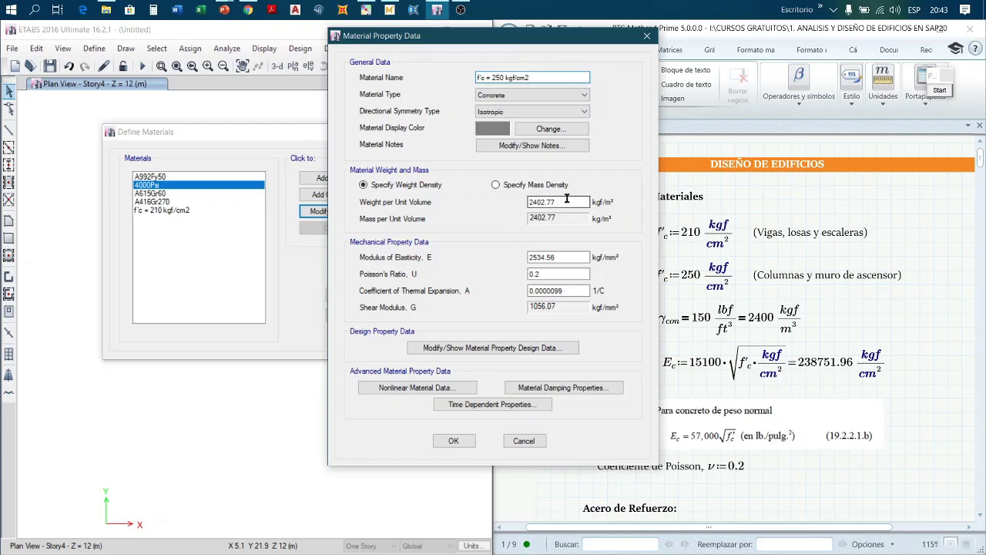
pyautogui.doubleClick(565, 201)
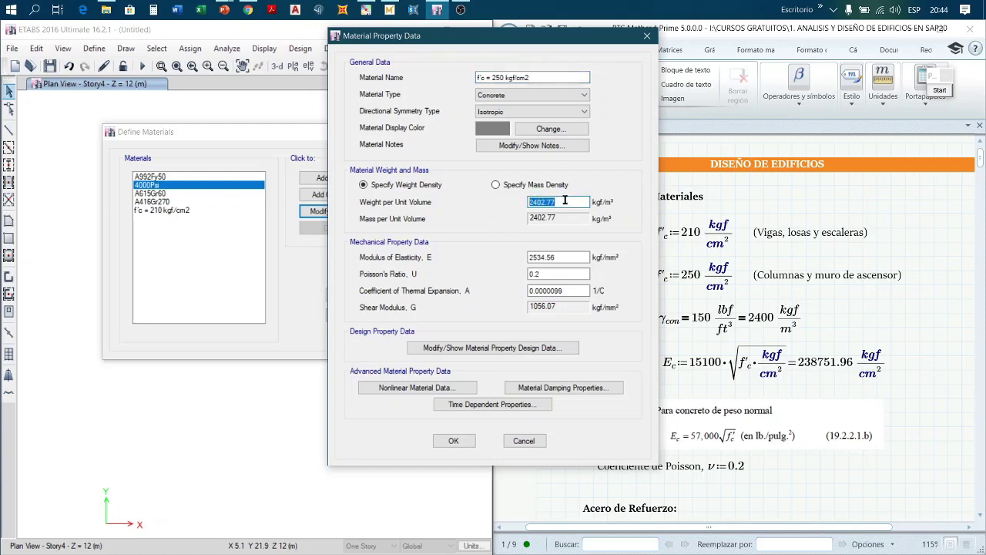
pyautogui.hotkey('shift', 'Return')
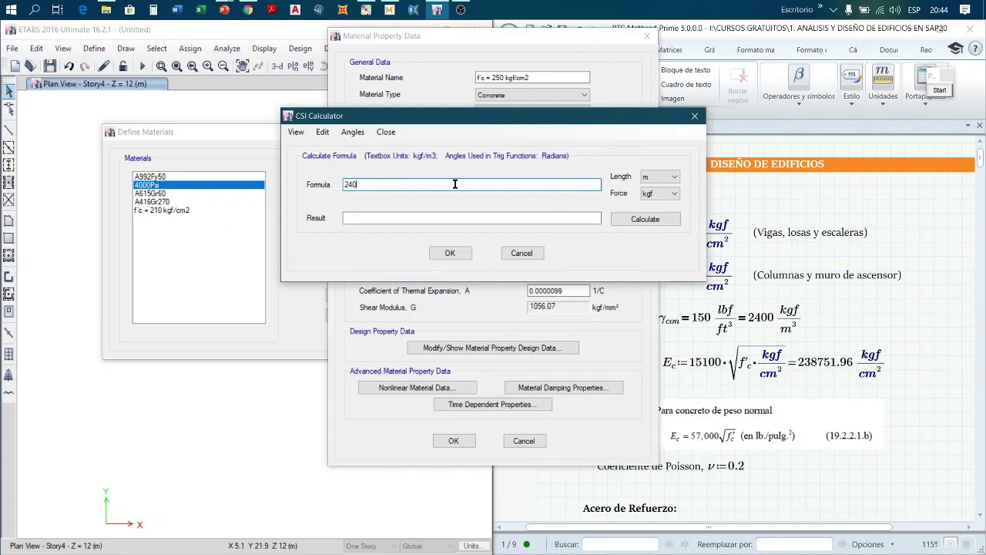
pyautogui.click(452, 253)
pyautogui.click(567, 260)
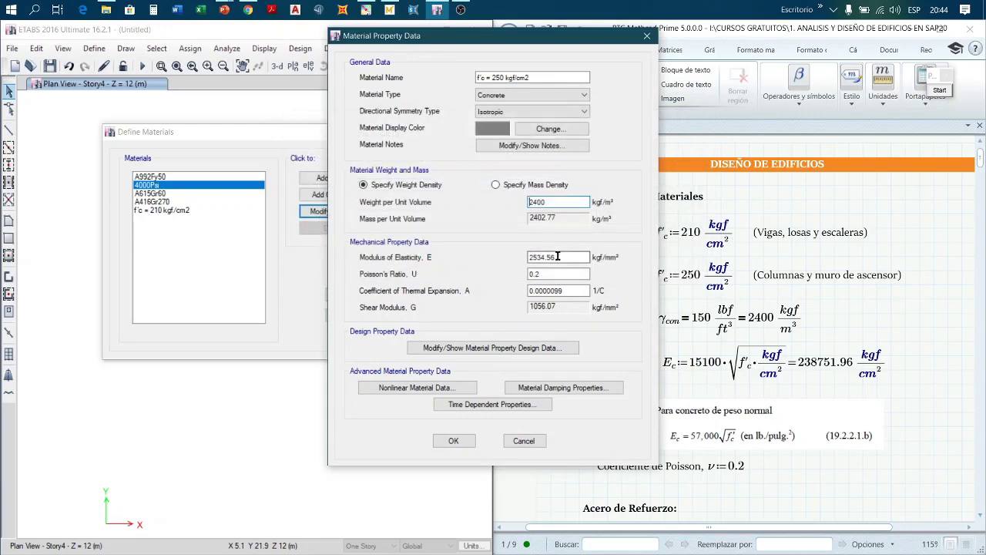
# Step: Calculate the modulus of elasticity of the f'c = 250 kgf/cm2 concrete as 15100*sqr(250) in the calculator, using cm and kgf
pyautogui.doubleClick(566, 260)
pyautogui.hotkey('shift', 'Return')
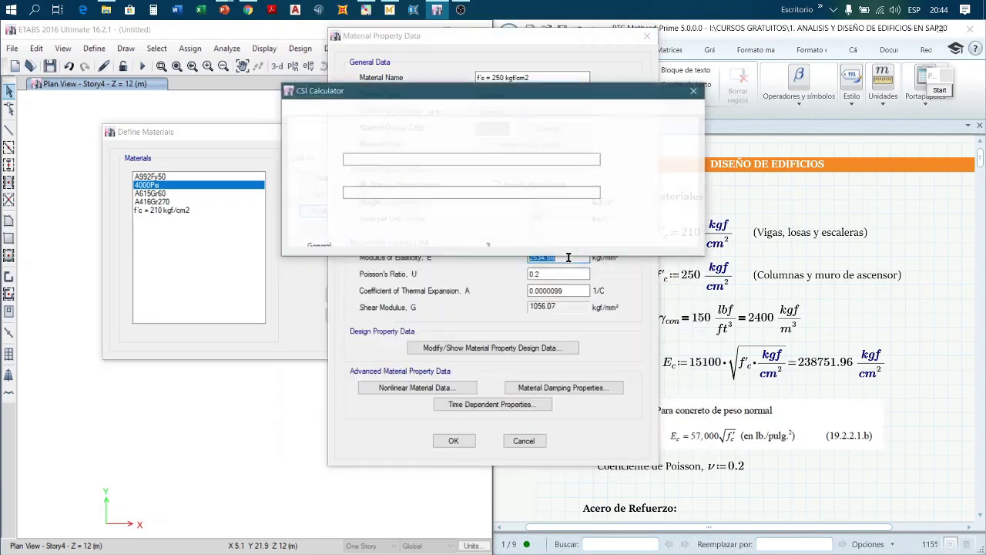
pyautogui.moveTo(583, 116); pyautogui.dragTo(519, 138)
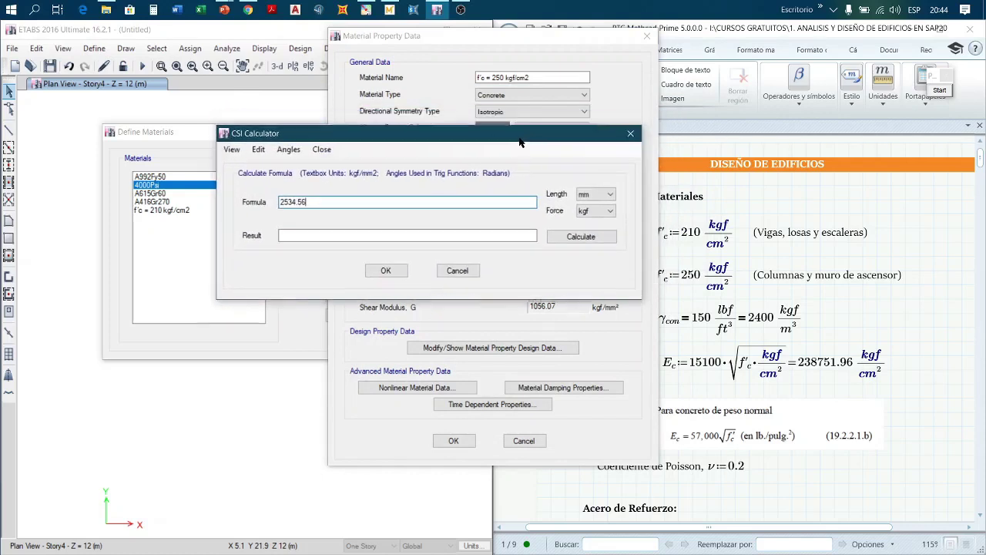
pyautogui.click(593, 198)
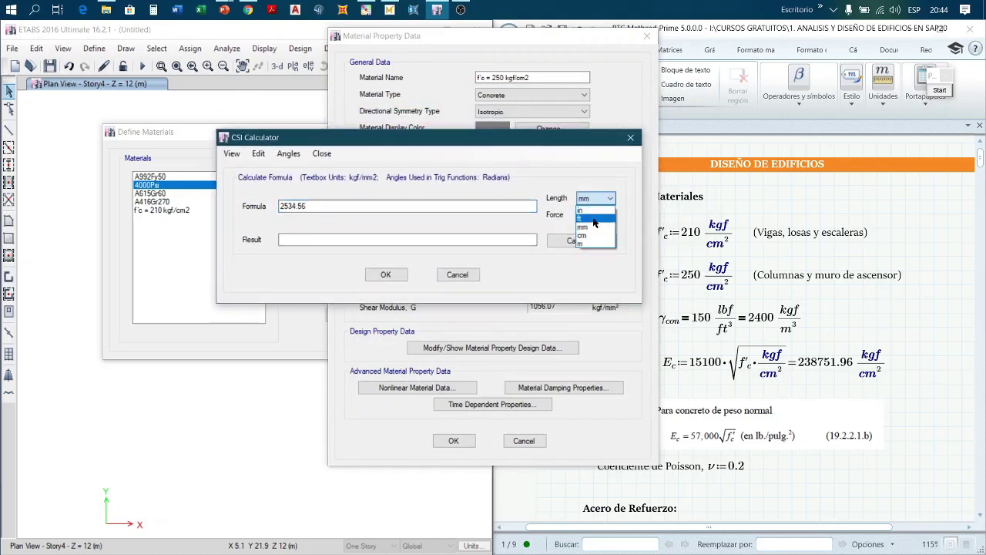
pyautogui.click(593, 240)
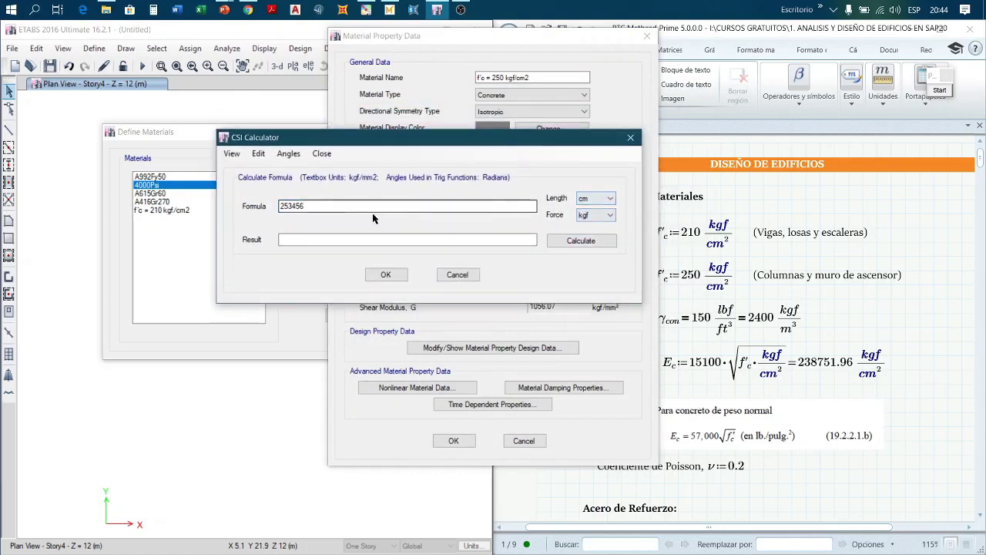
pyautogui.moveTo(372, 206); pyautogui.dragTo(218, 211)
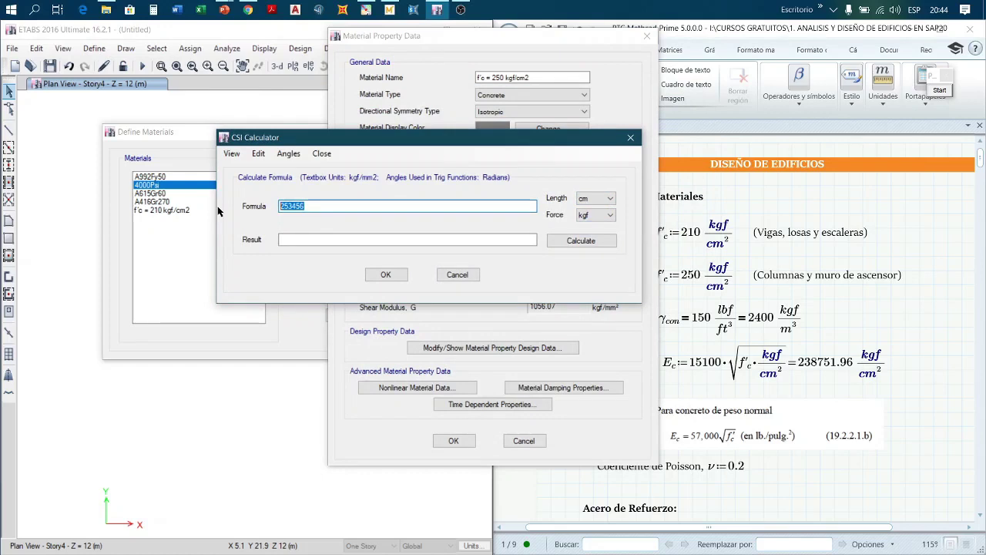
pyautogui.write('15100*sqr(250')
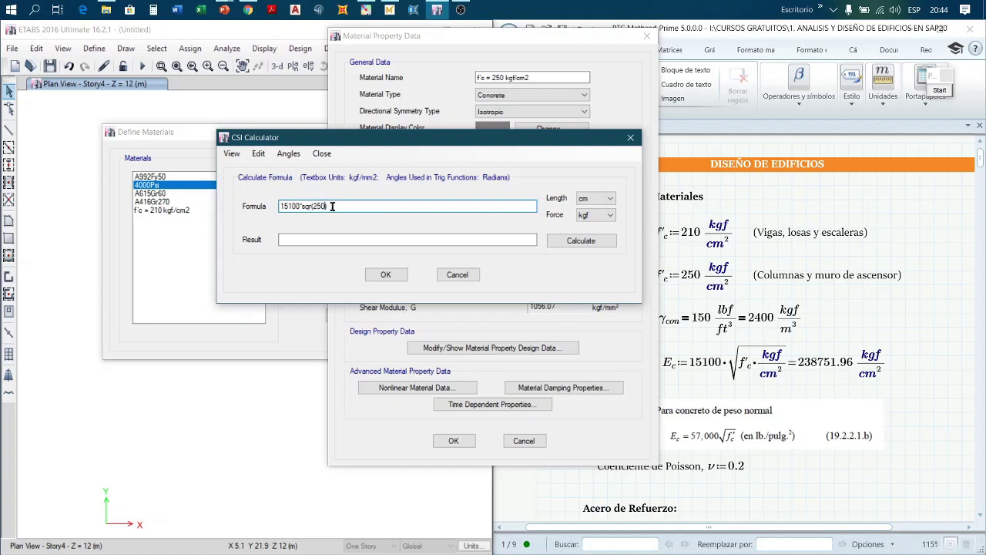
pyautogui.click(568, 241)
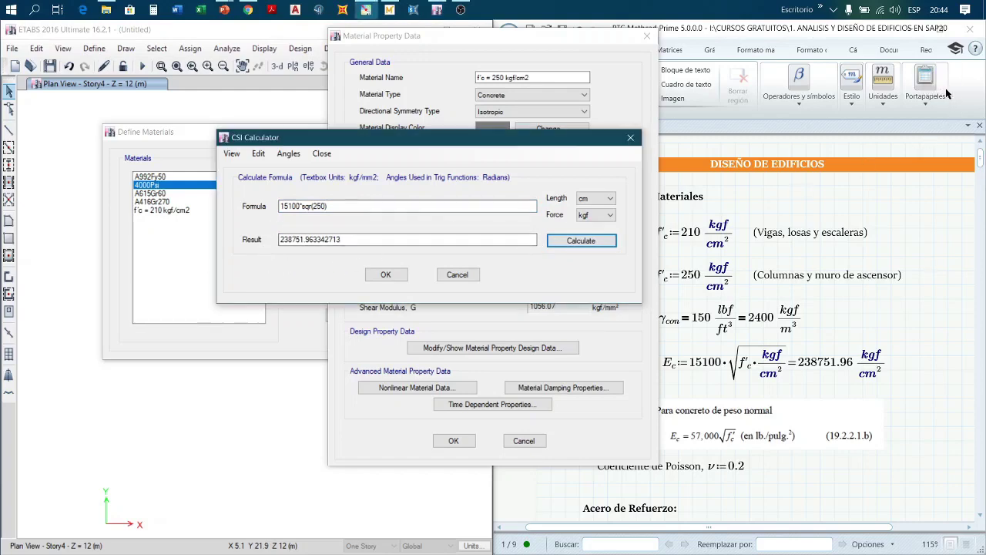
# Step: Compare the calculated modulus with the Mathcad Ec value using temporary pen marks, and apply it to the material
pyautogui.click(939, 90)
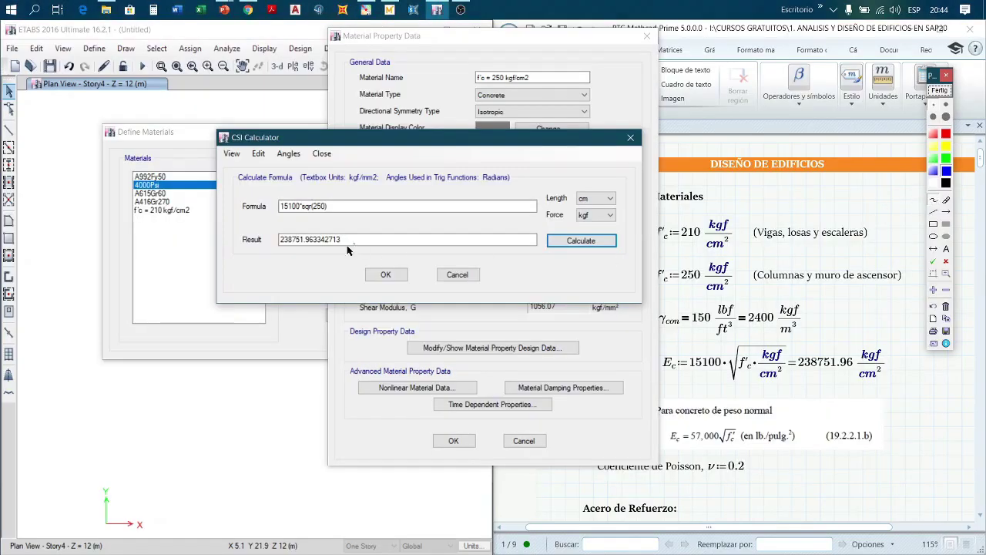
pyautogui.moveTo(289, 250)
pyautogui.mouseDown()
pyautogui.moveTo(343, 228)
pyautogui.moveTo(269, 239)
pyautogui.moveTo(424, 280)
pyautogui.mouseUp()
pyautogui.moveTo(527, 285)
pyautogui.mouseDown()
pyautogui.moveTo(808, 348)
pyautogui.moveTo(790, 363)
pyautogui.moveTo(902, 372)
pyautogui.moveTo(800, 347)
pyautogui.moveTo(803, 357)
pyautogui.mouseUp()
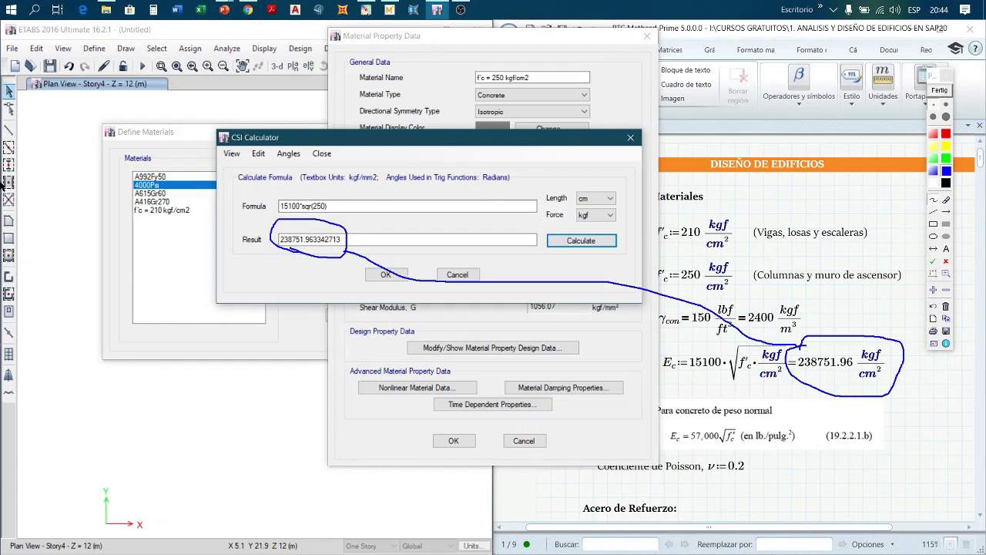
pyautogui.click(939, 91)
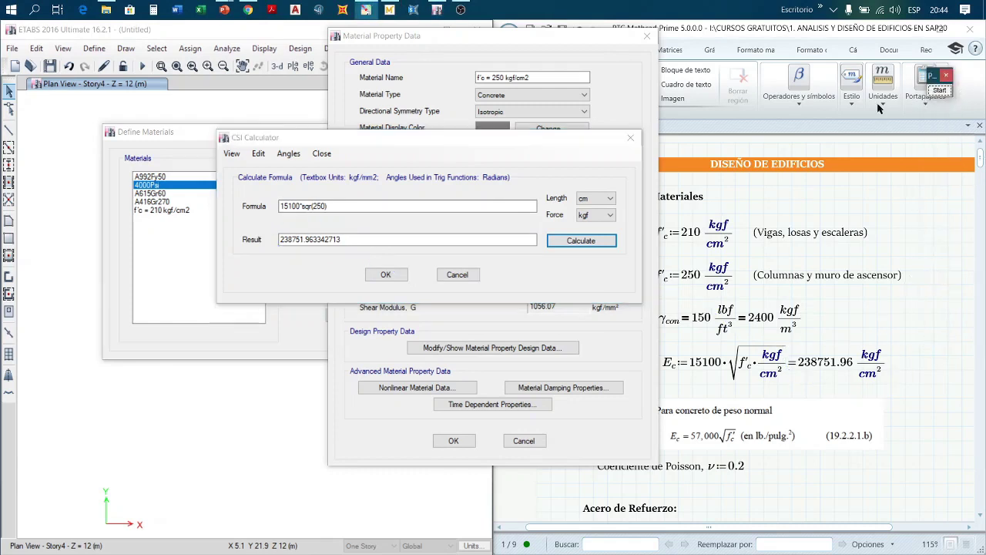
pyautogui.click(386, 274)
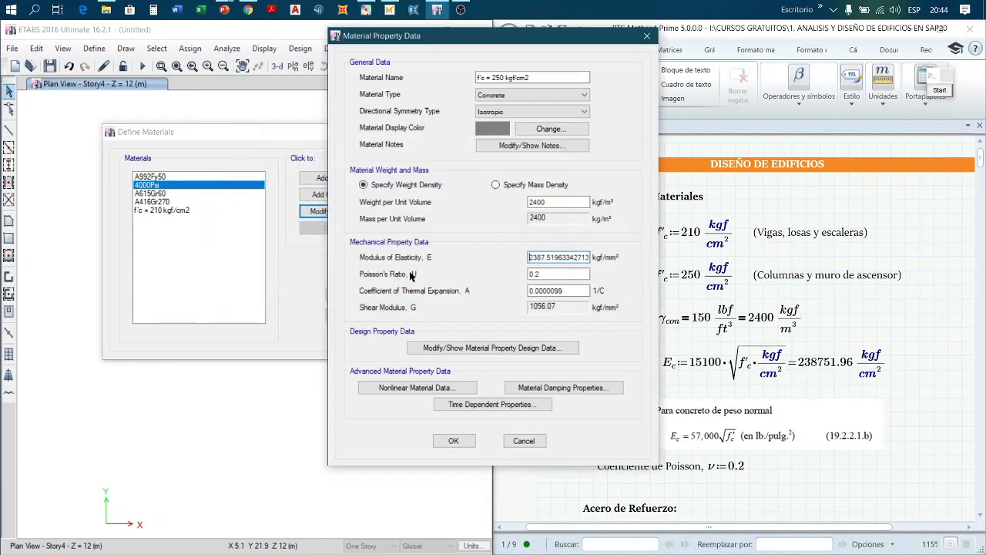
pyautogui.click(548, 274)
# Step: Set the specified concrete compressive strength to 2.5 kgf/mm² in the design data, check it in kgf and cm, and save the material
pyautogui.click(477, 348)
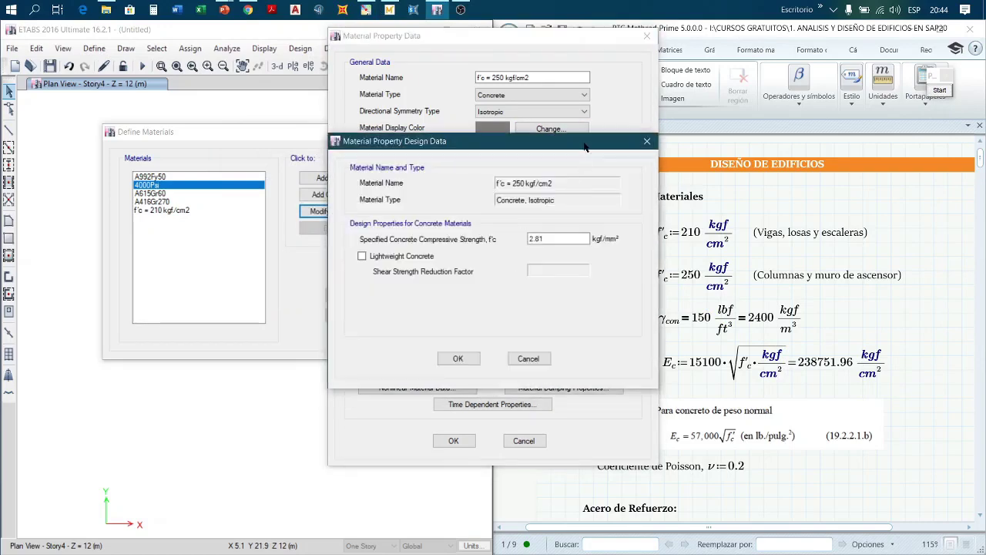
pyautogui.moveTo(585, 142); pyautogui.dragTo(532, 164)
pyautogui.click(501, 258)
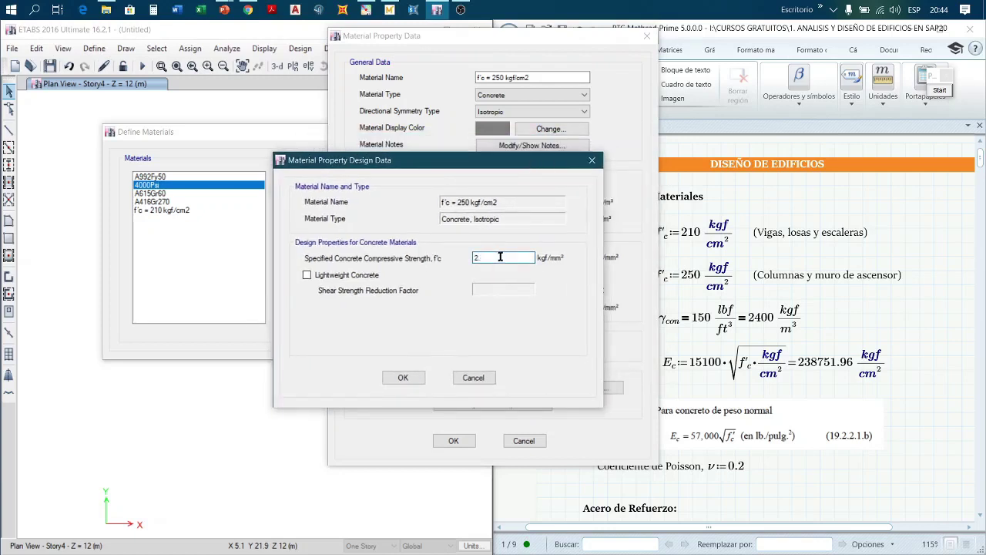
pyautogui.write('.5')
pyautogui.keyDown('shift'); pyautogui.doubleClick(507, 257); pyautogui.keyUp('shift')
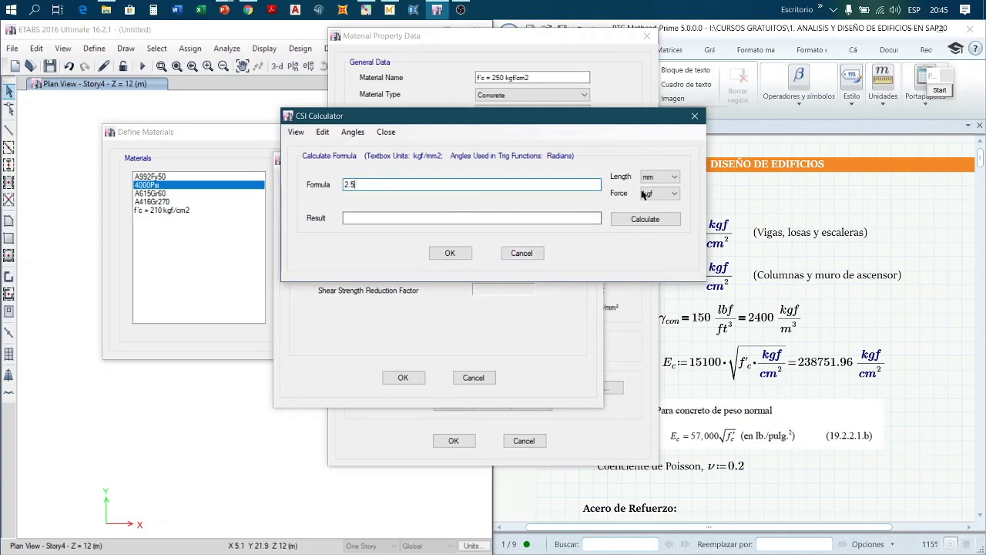
pyautogui.click(661, 177)
pyautogui.click(653, 213)
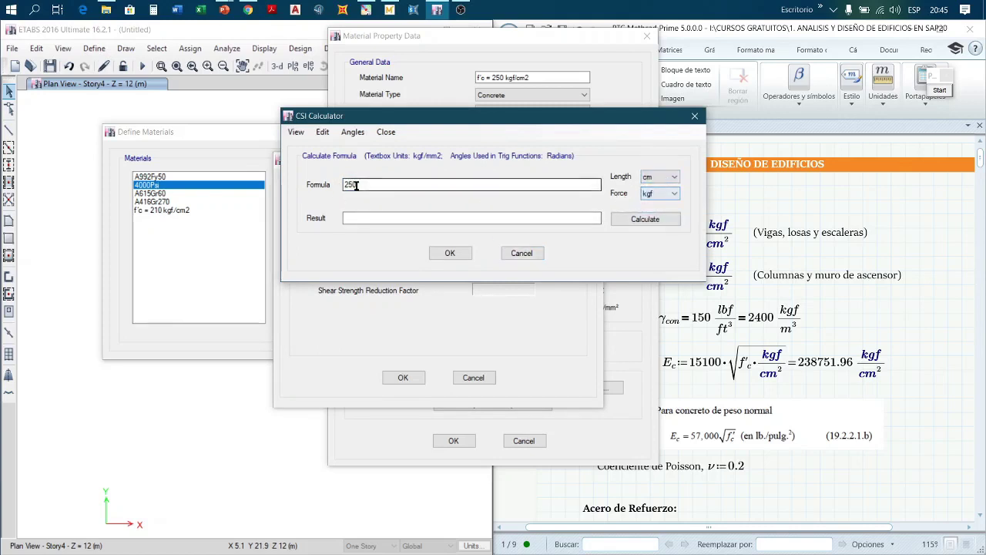
pyautogui.click(468, 253)
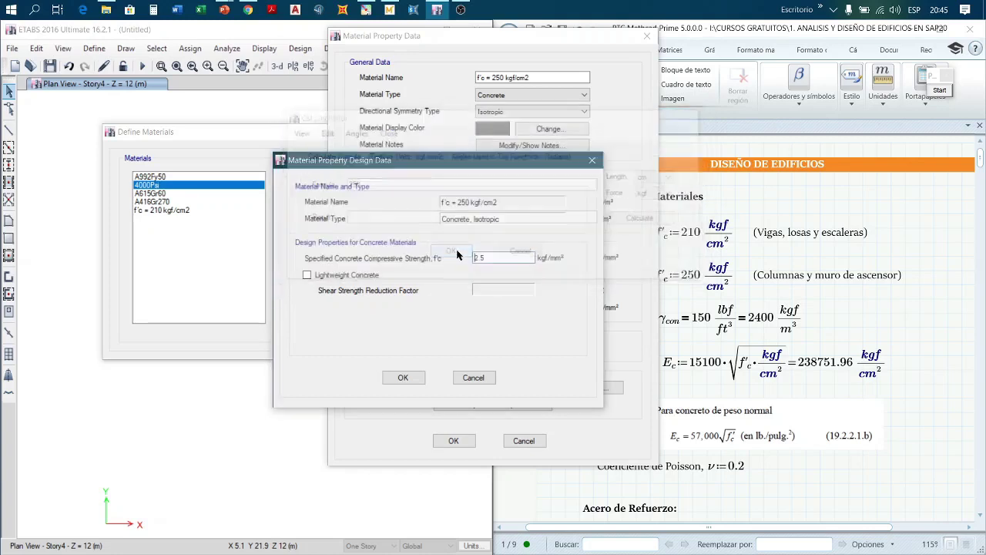
pyautogui.click(403, 378)
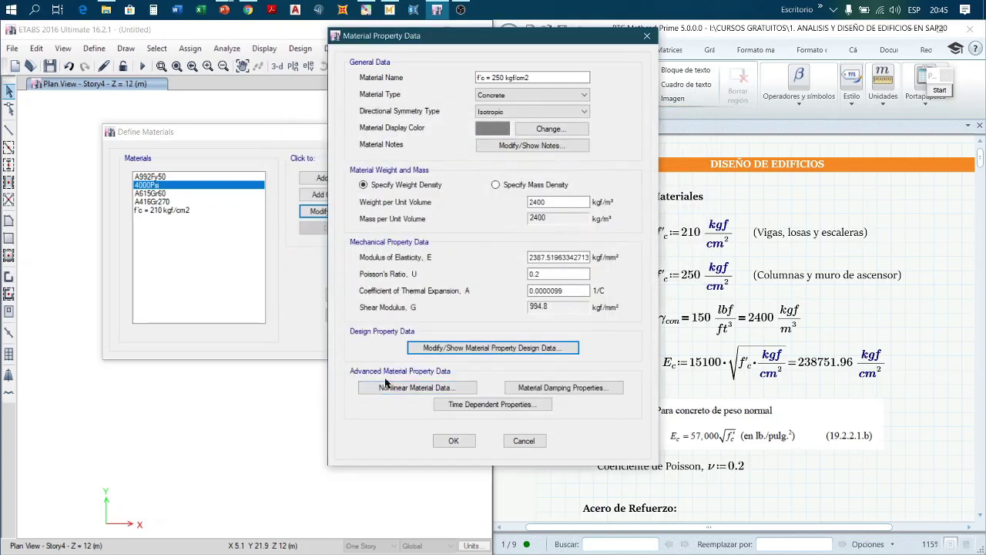
pyautogui.click(453, 442)
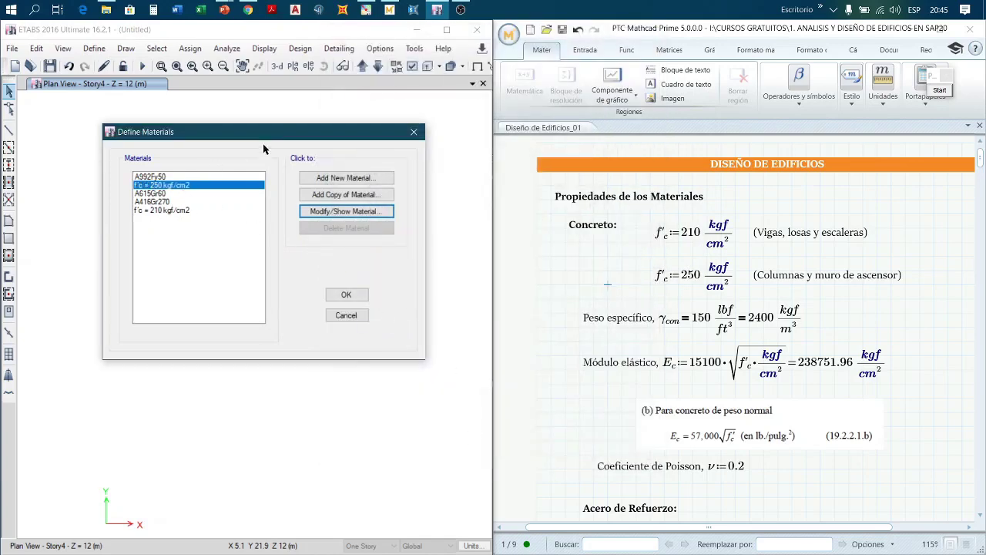
# Step: Start adding a new material for the United States region with the material type Rebar
pyautogui.moveTo(281, 135); pyautogui.dragTo(264, 155)
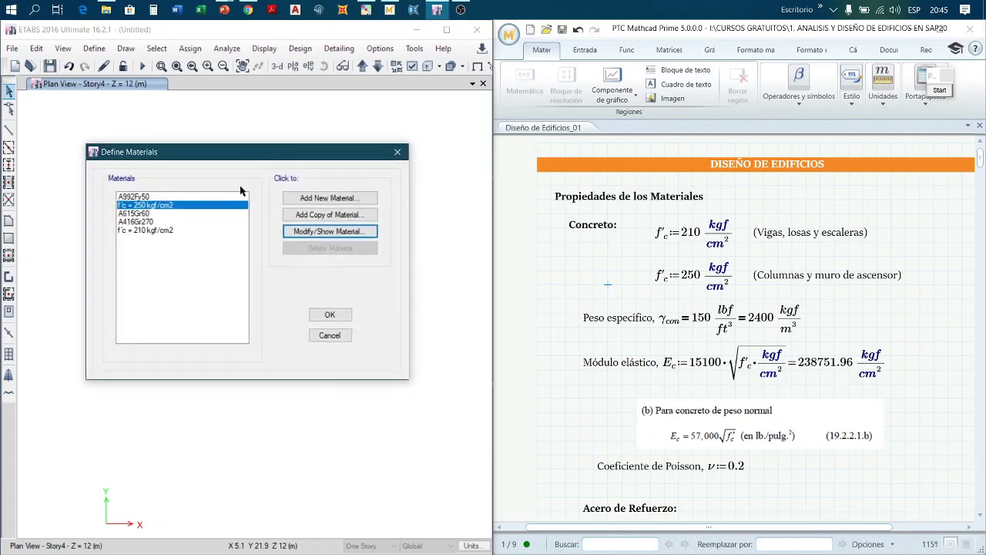
pyautogui.click(145, 213)
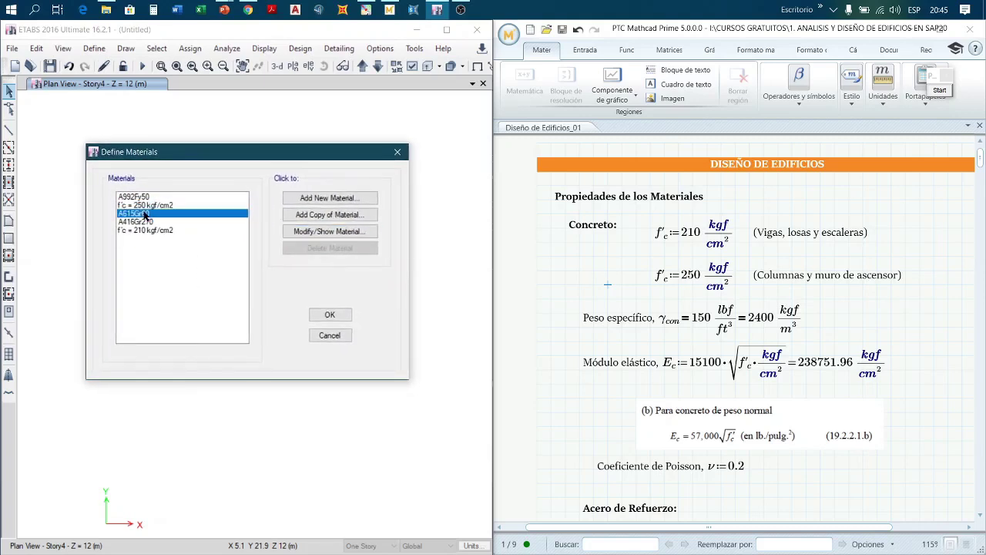
pyautogui.click(324, 200)
pyautogui.moveTo(500, 196); pyautogui.dragTo(322, 124)
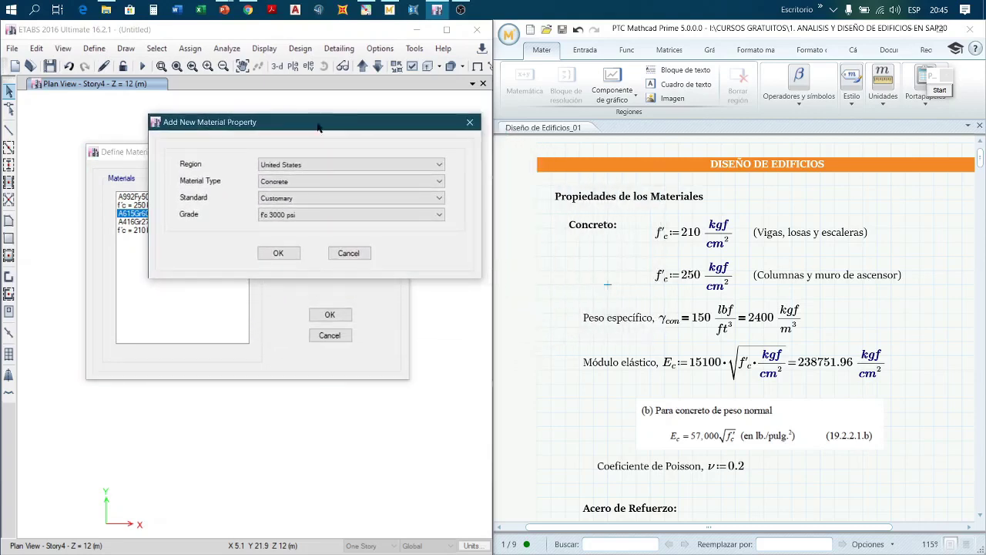
pyautogui.click(307, 182)
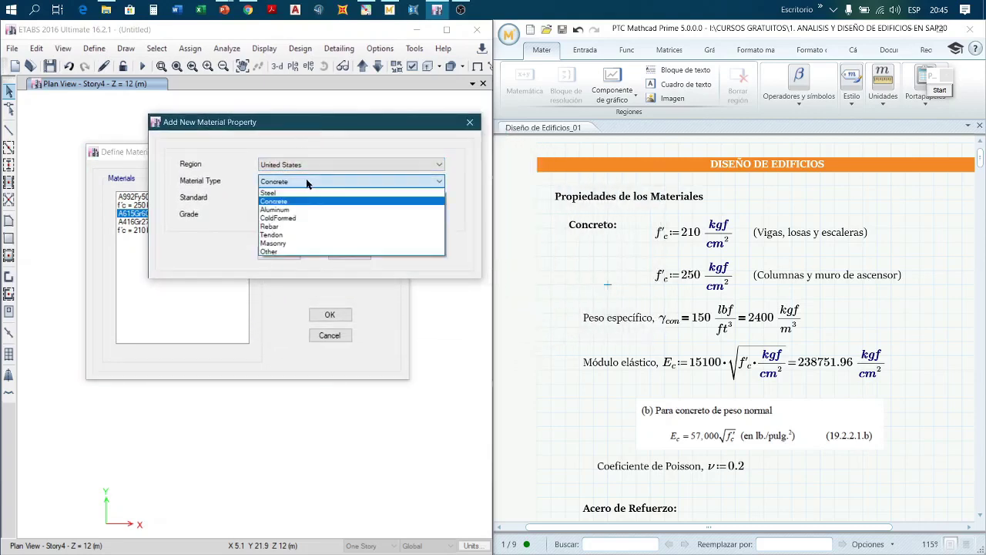
pyautogui.click(333, 228)
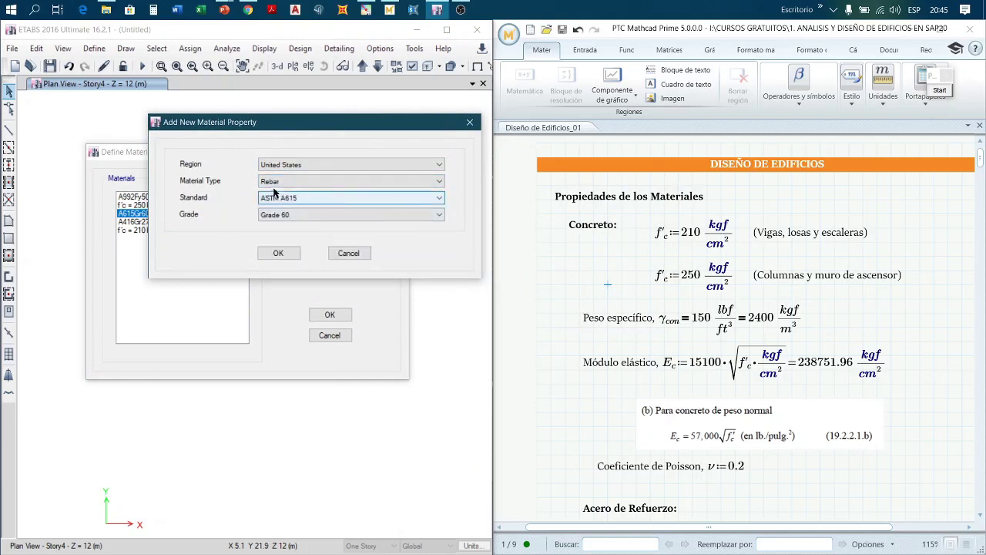
# Step: Try the ASTM A706 standard for the rebar, look at its grades, and return to ASTM A615
pyautogui.click(319, 198)
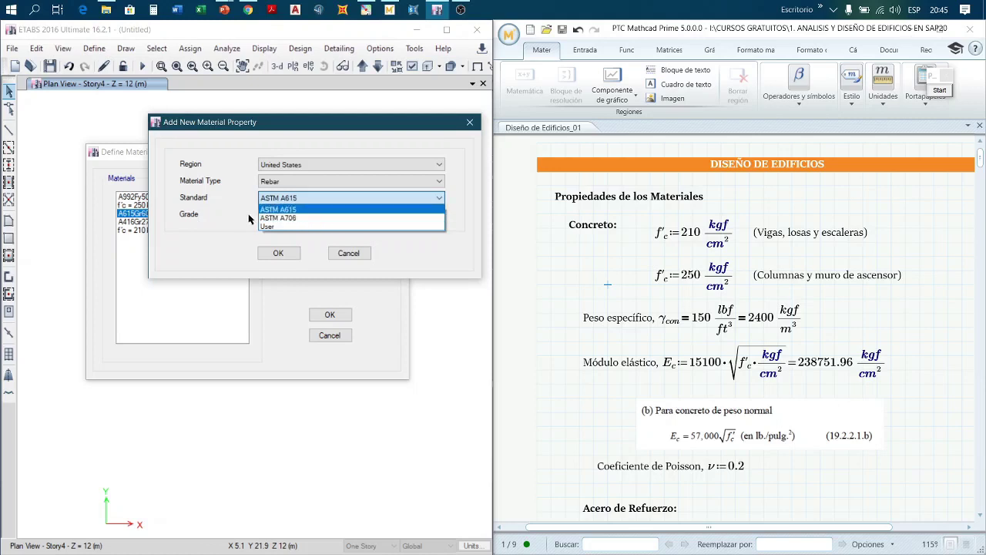
pyautogui.click(312, 218)
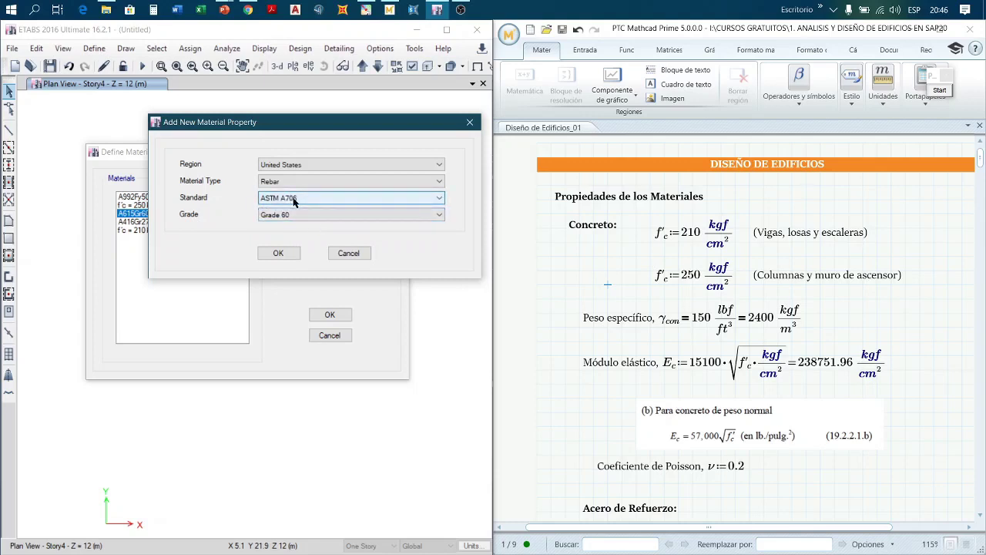
pyautogui.click(300, 216)
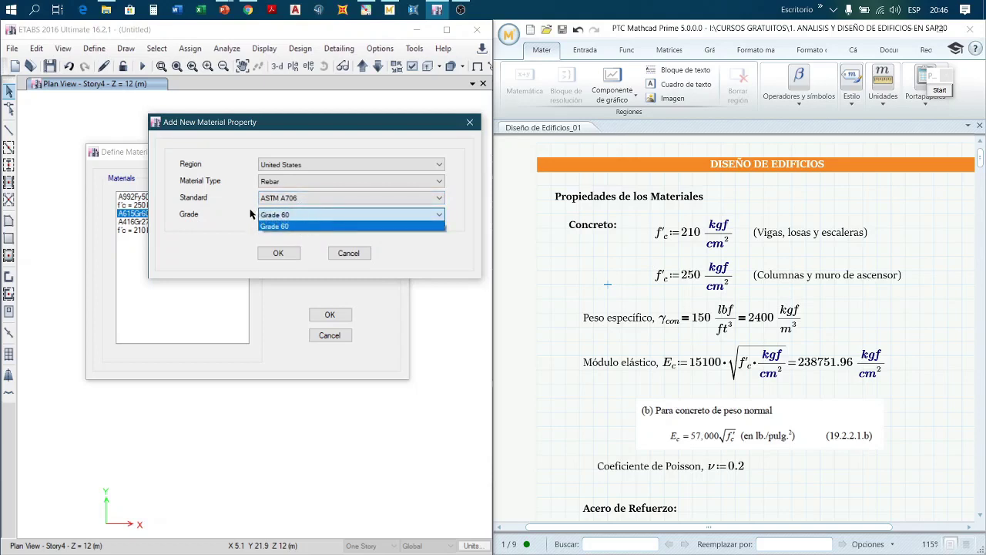
pyautogui.click(307, 197)
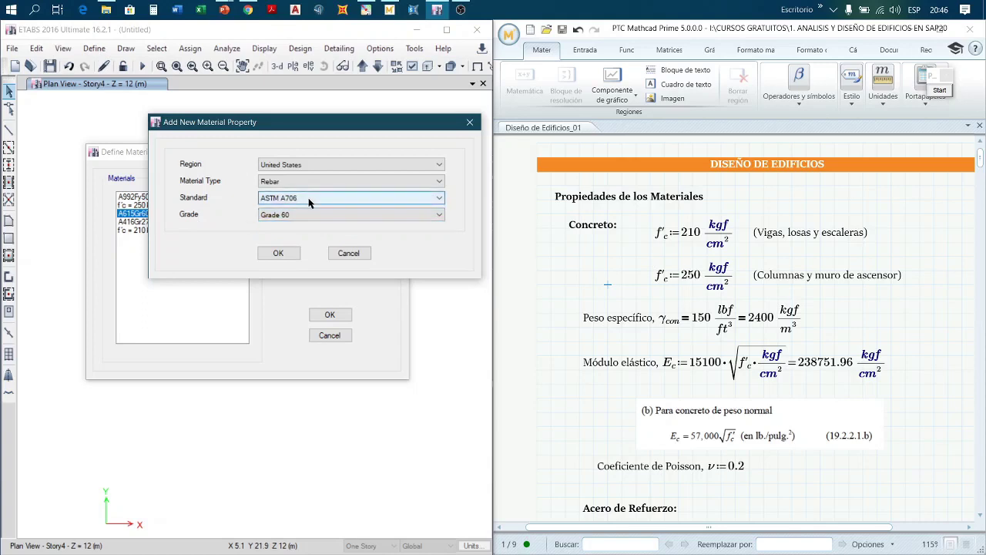
pyautogui.click(308, 198)
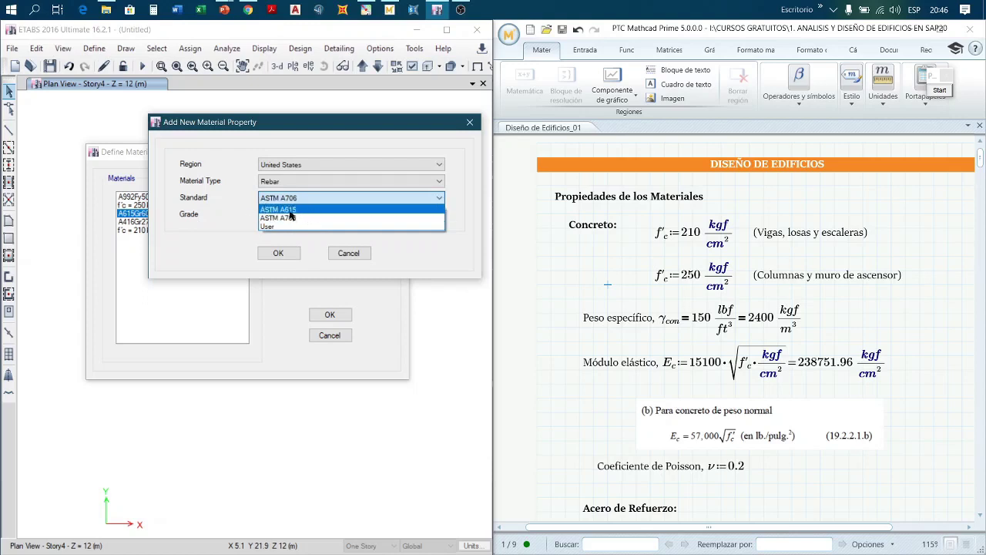
pyautogui.click(321, 210)
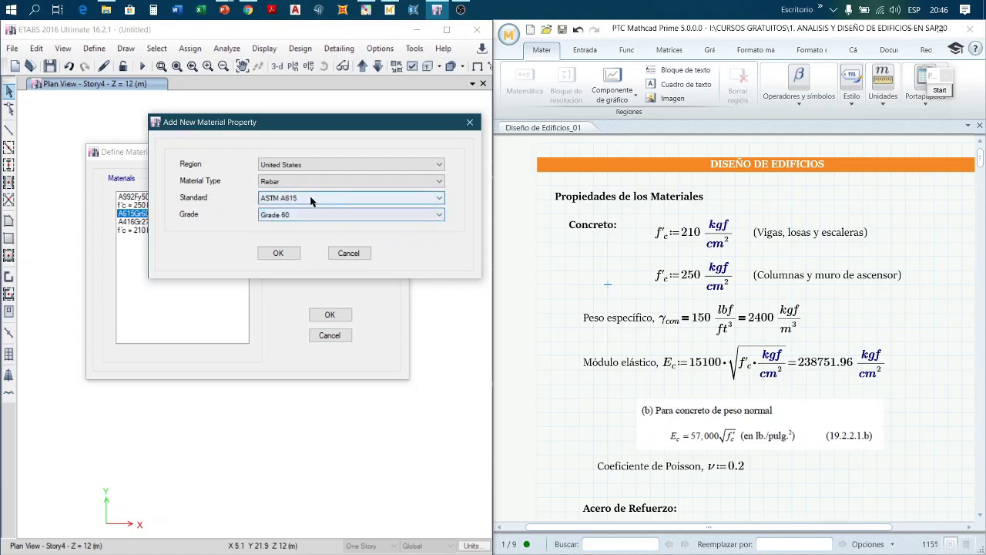
# Step: Choose Grade 60 for the ASTM A615 rebar and accept the new material
pyautogui.click(312, 215)
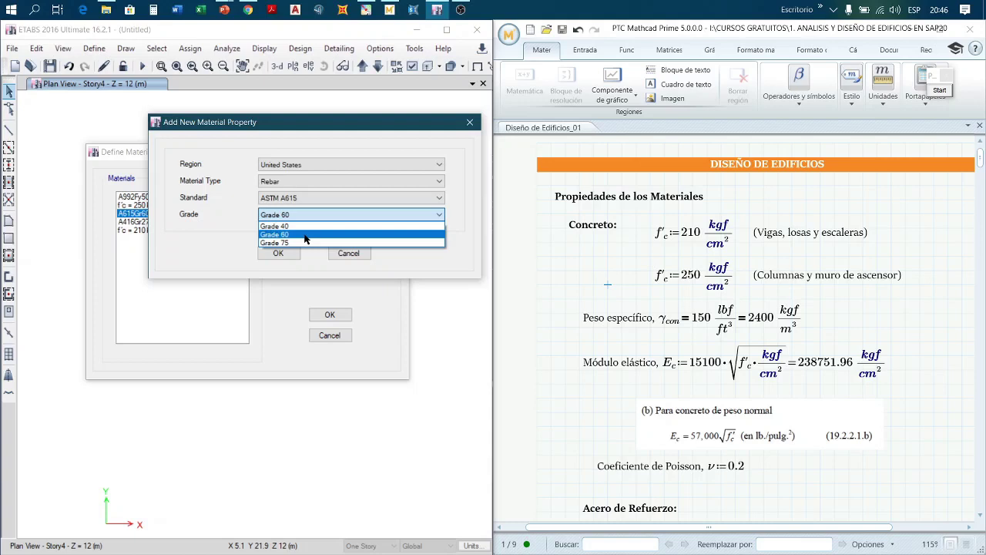
pyautogui.click(305, 235)
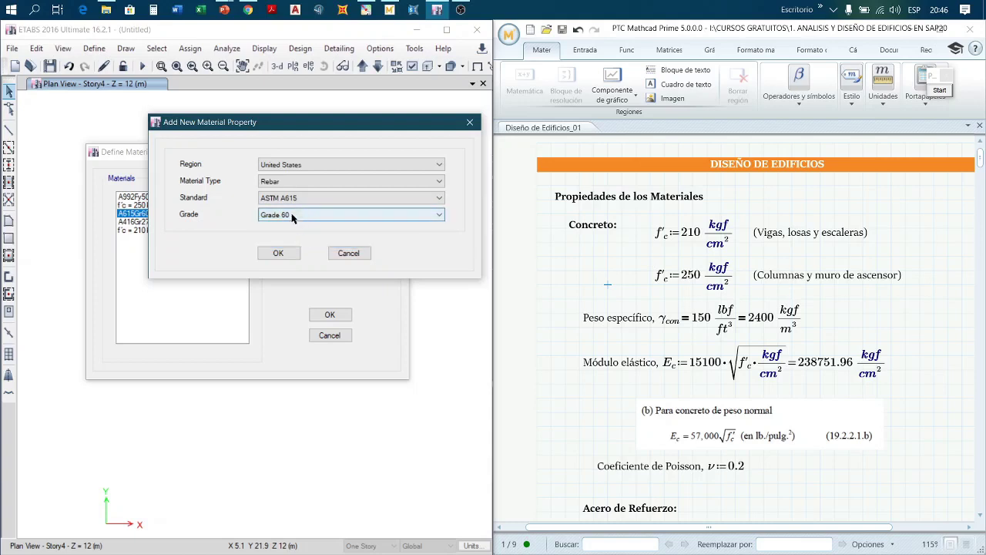
pyautogui.click(282, 254)
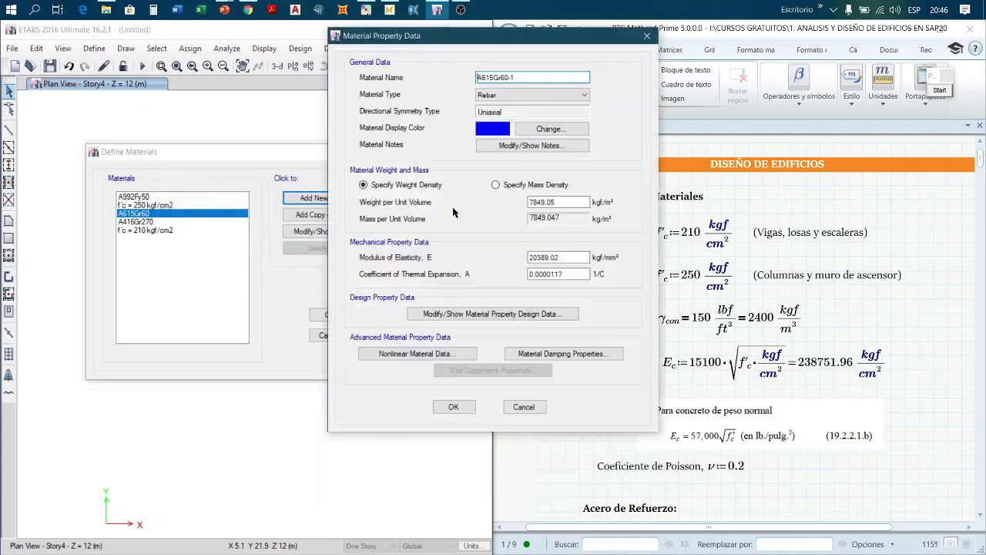
# Step: Name the new rebar material fy = 4200 kgf/cm2
pyautogui.moveTo(543, 44); pyautogui.dragTo(385, 113)
pyautogui.moveTo(363, 147); pyautogui.dragTo(314, 150)
pyautogui.write('fy =')
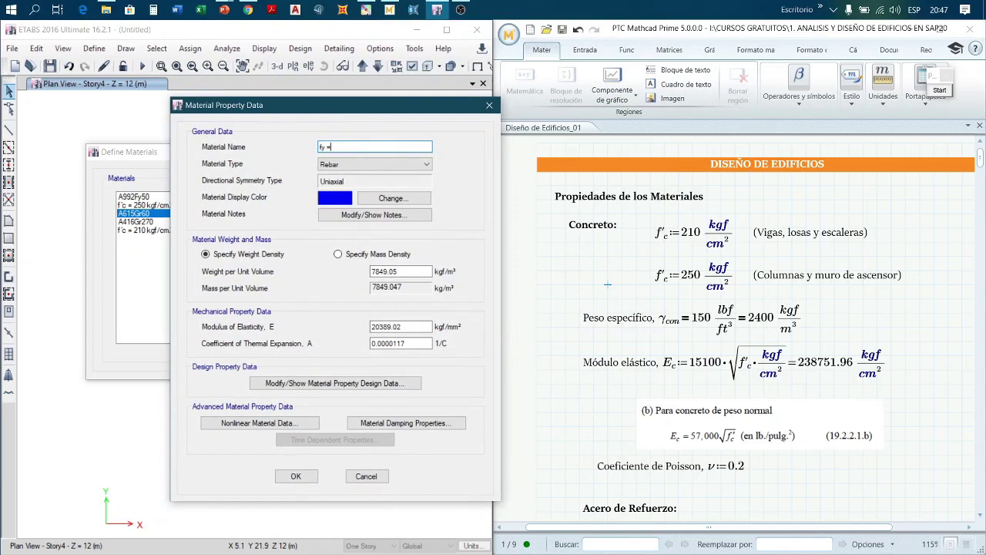
pyautogui.write(' 4200 kgf/cm2')
# Step: Underline the Concreto and Acero de Refuerzo headings on the design sheet in red with the screen pen, and end the annotation
pyautogui.click(403, 271)
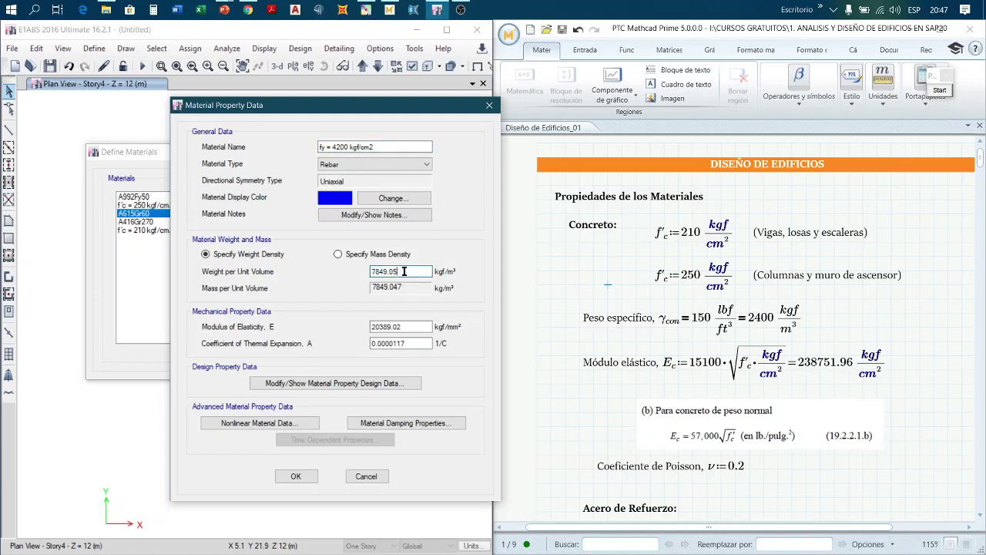
pyautogui.scroll(-1, 716, 352)
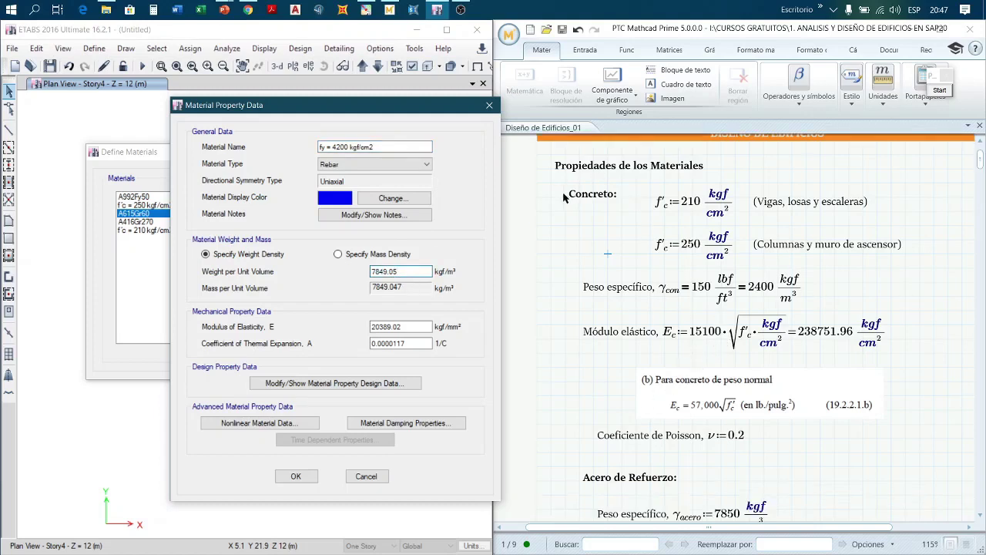
pyautogui.click(940, 90)
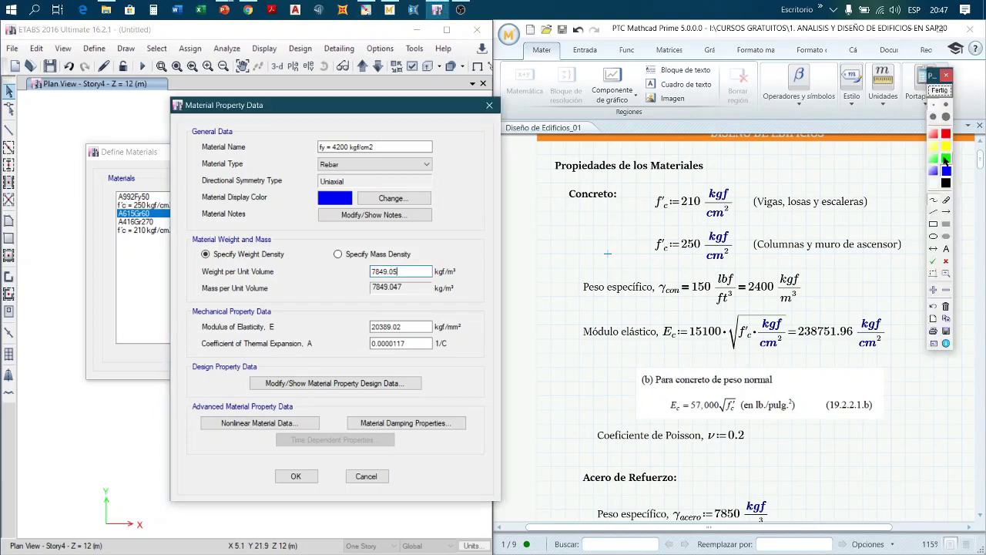
pyautogui.click(947, 135)
pyautogui.moveTo(570, 202); pyautogui.dragTo(611, 212)
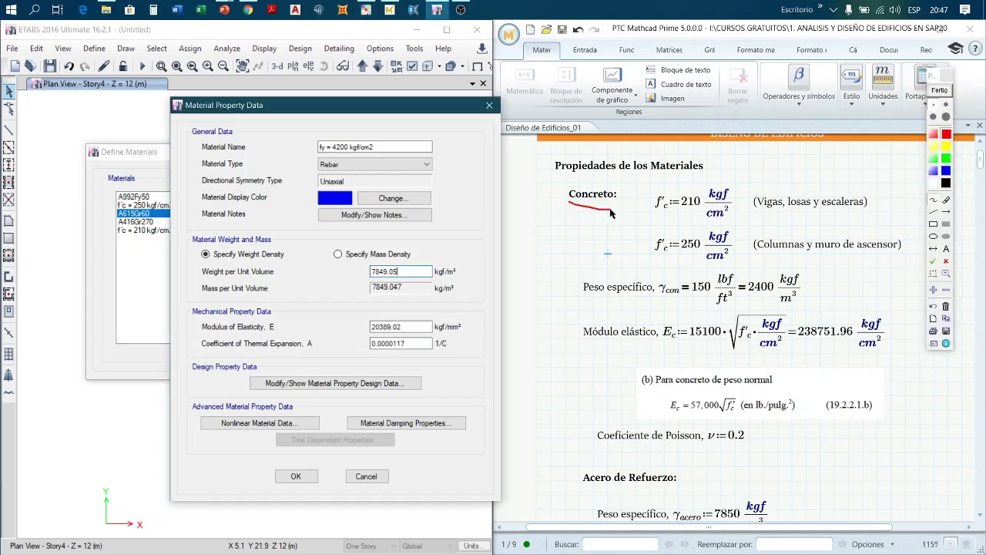
pyautogui.moveTo(577, 488); pyautogui.dragTo(681, 486)
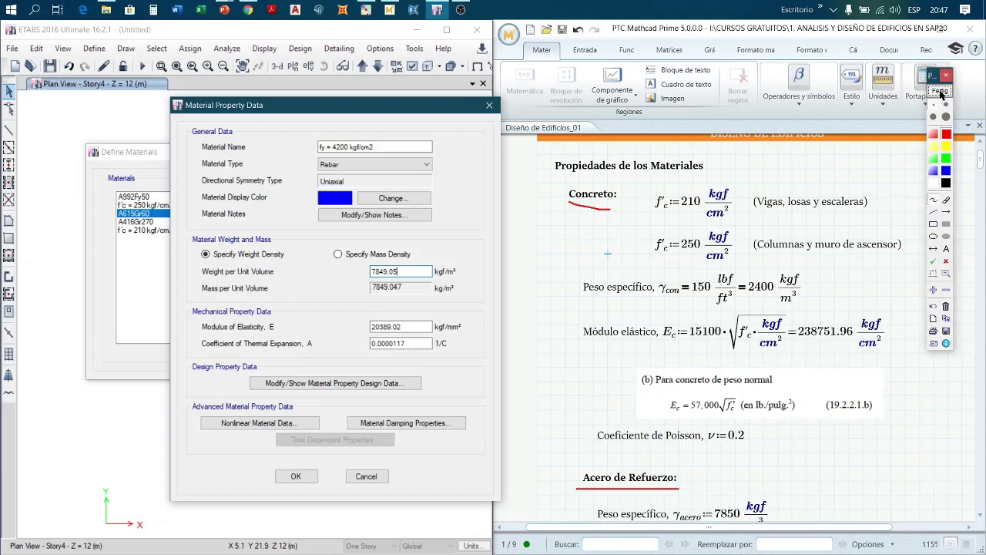
pyautogui.click(940, 90)
# Step: Set the rebar's weight per unit volume to 7850 kgf/m³, as given for reinforcing steel on the design sheet
pyautogui.scroll(-5, 680, 399)
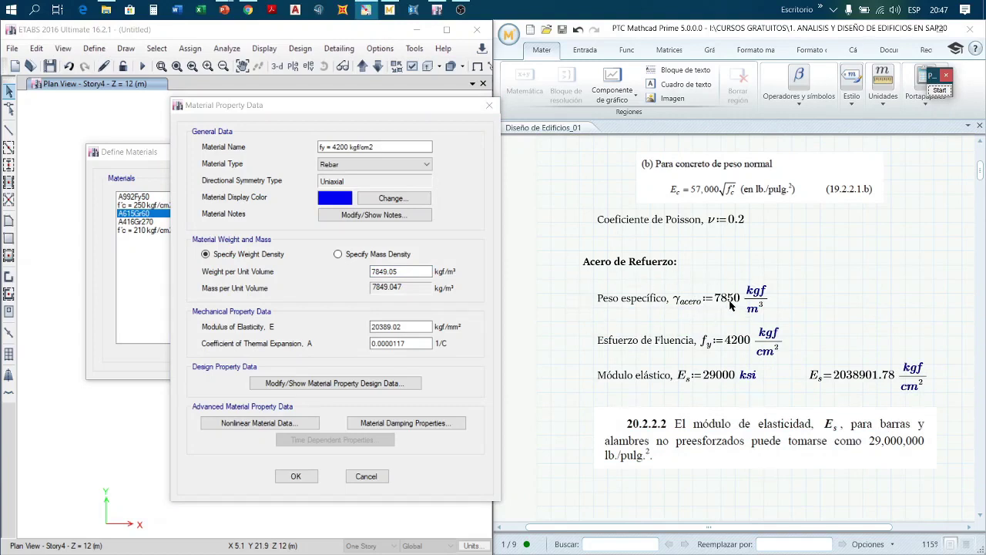
pyautogui.click(408, 271)
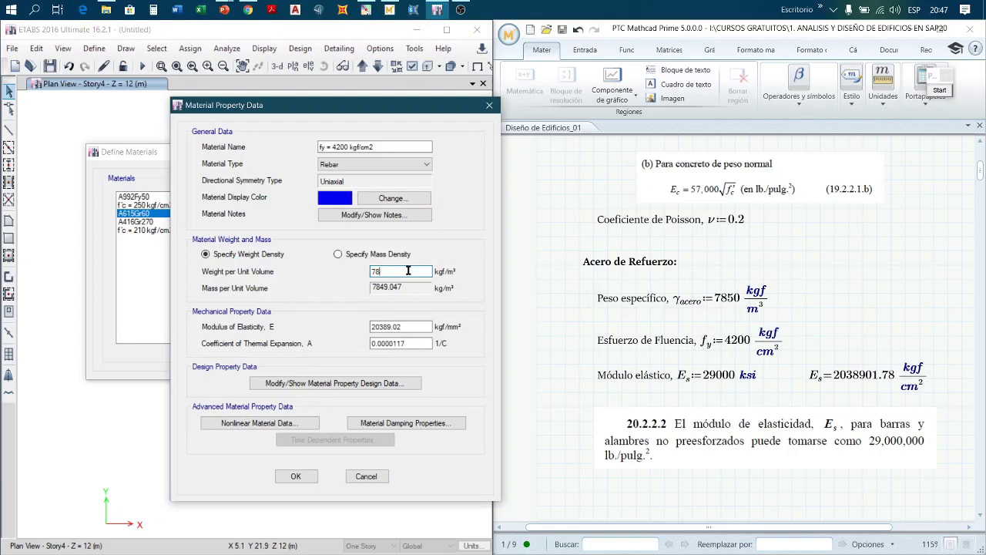
pyautogui.write('50')
# Step: Check the rebar's modulus of elasticity against the design sheet in kip and inches with the unit calculator, then cancel the calculator
pyautogui.click(407, 326)
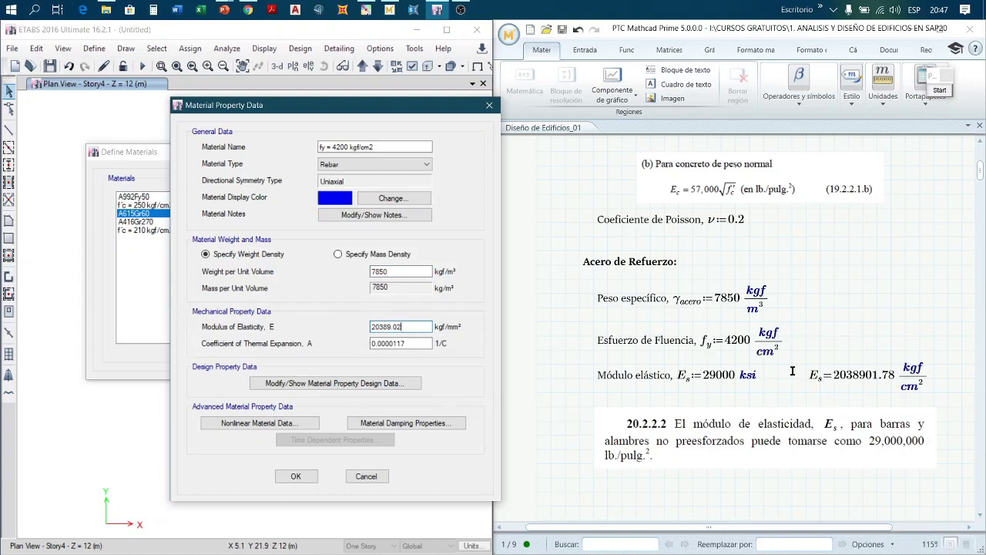
pyautogui.scroll(-2, 794, 369)
pyautogui.scroll(-1, 749, 365)
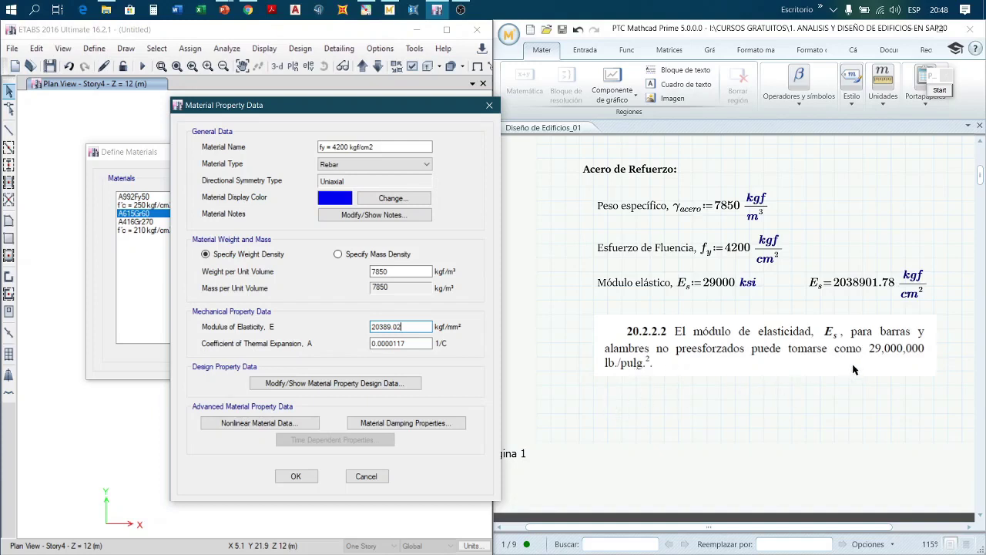
pyautogui.keyDown('shift'); pyautogui.doubleClick(415, 327); pyautogui.keyUp('shift')
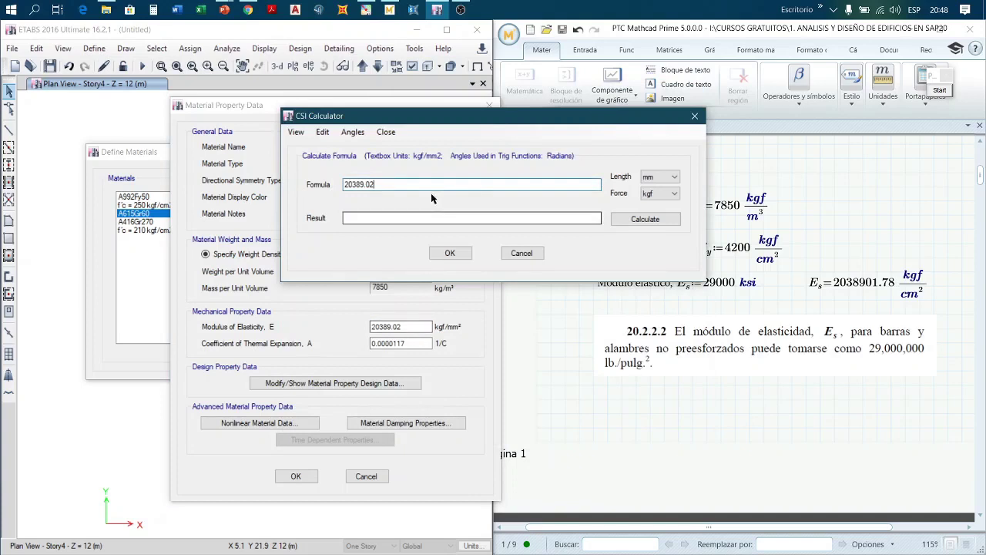
pyautogui.click(656, 178)
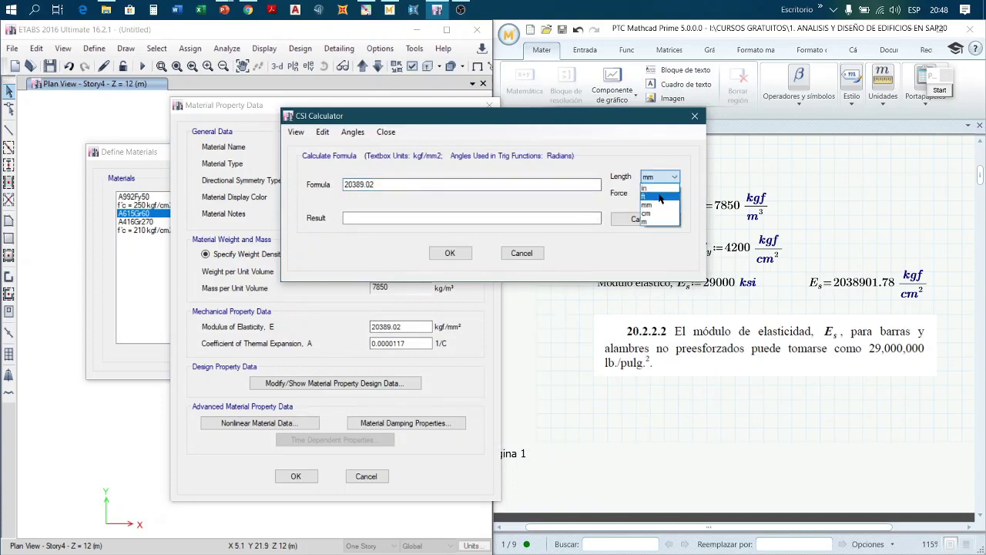
pyautogui.click(659, 189)
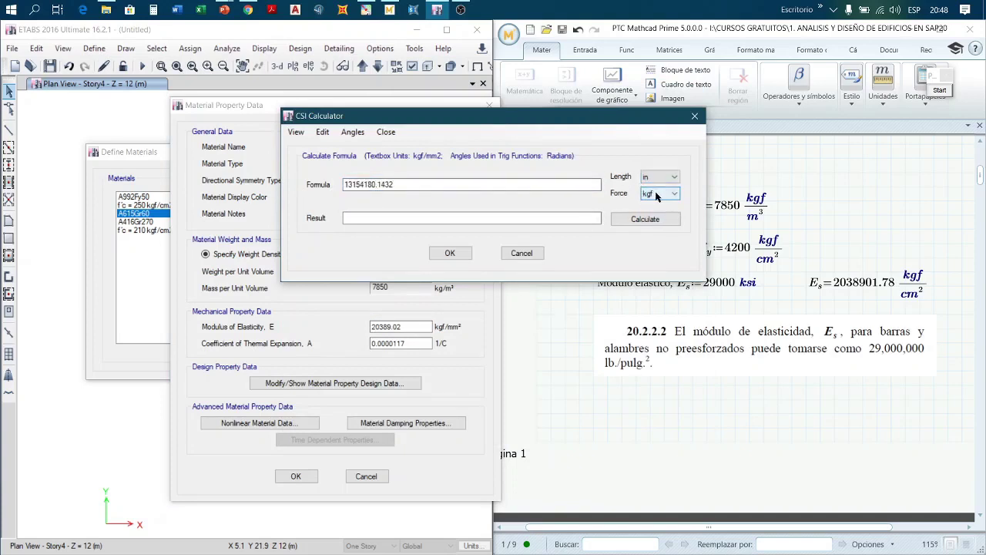
pyautogui.click(655, 195)
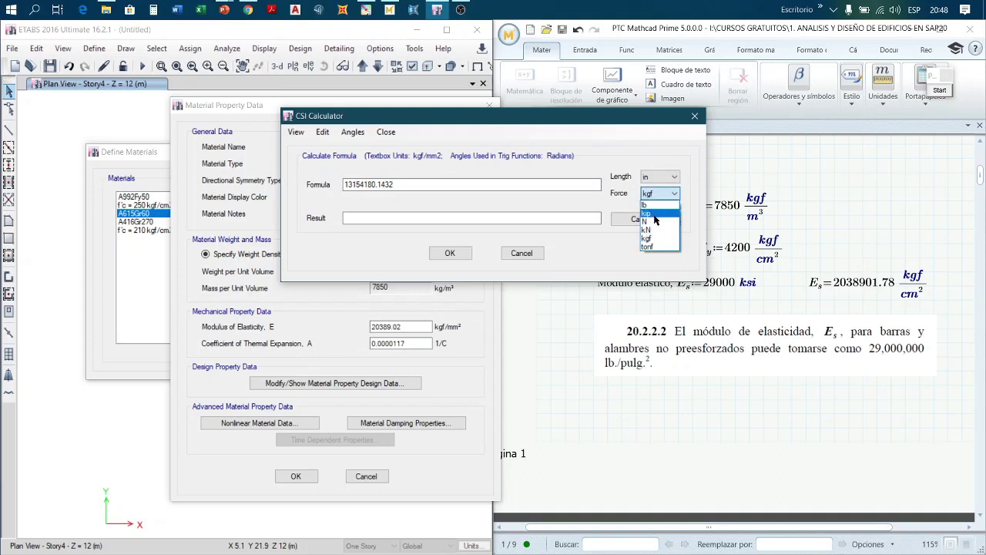
pyautogui.click(654, 213)
pyautogui.click(354, 187)
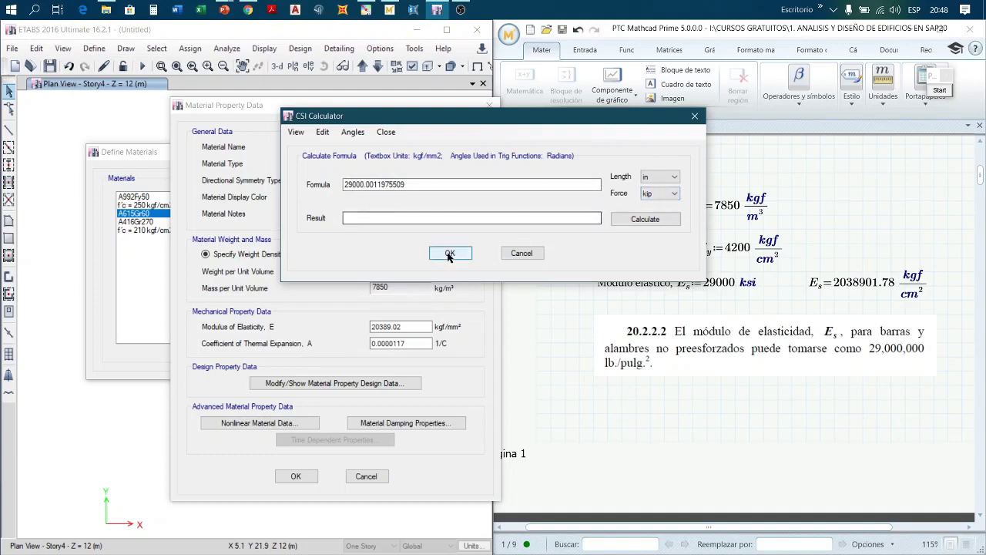
pyautogui.click(522, 253)
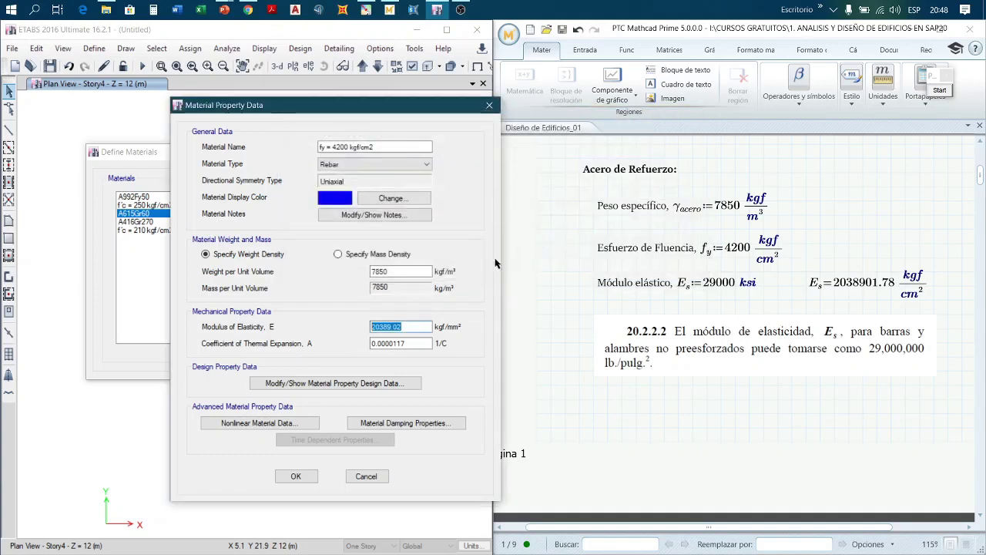
pyautogui.click(416, 326)
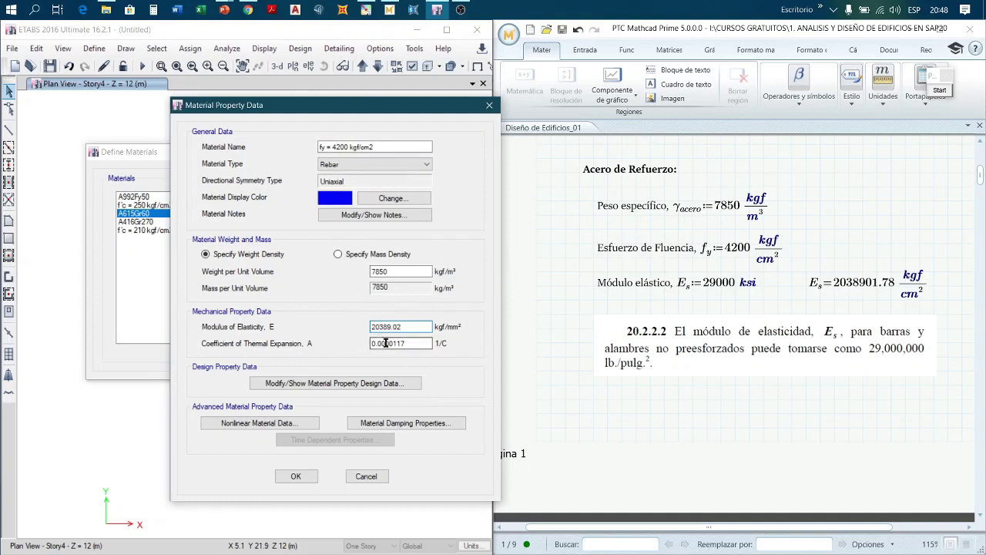
# Step: Set the minimum yield strength Fy to 42 kgf/mm² in the rebar's design data and check it in kgf and cm with the calculator
pyautogui.click(412, 339)
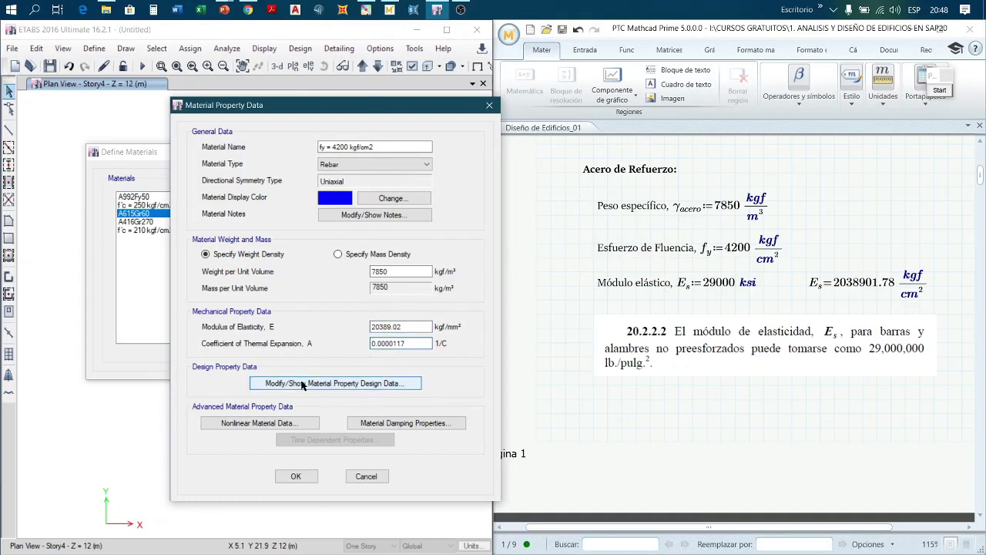
pyautogui.click(359, 387)
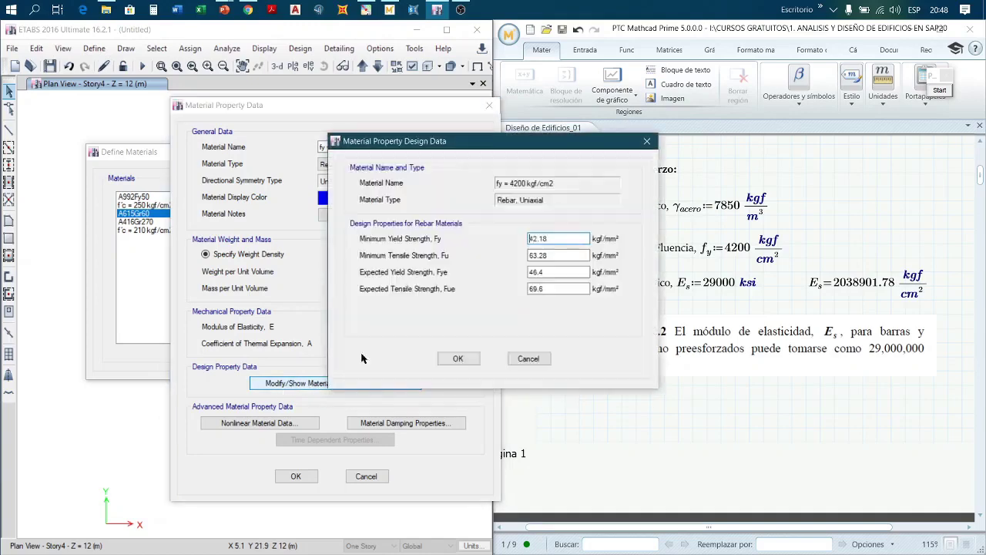
pyautogui.moveTo(583, 141); pyautogui.dragTo(446, 143)
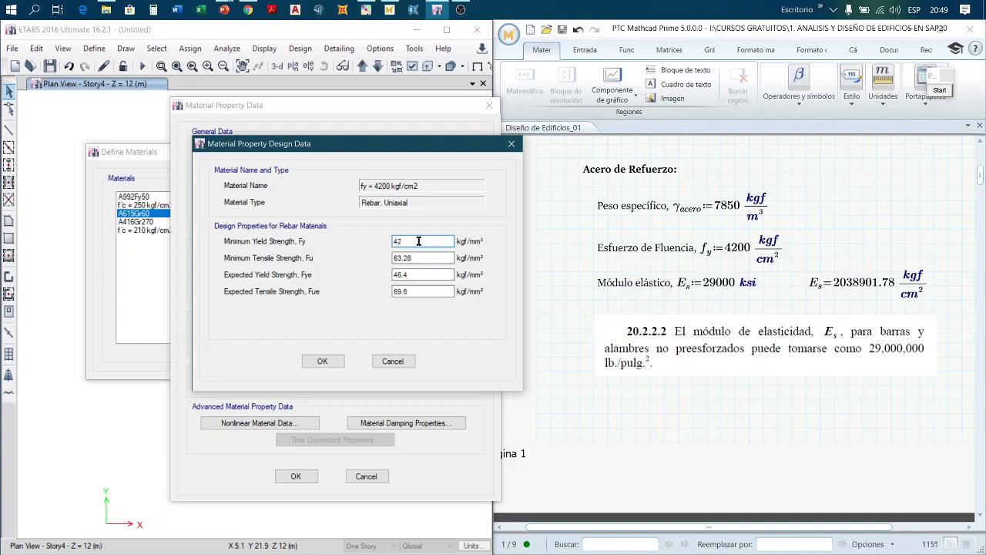
pyautogui.hotkey('shift', 'Return')
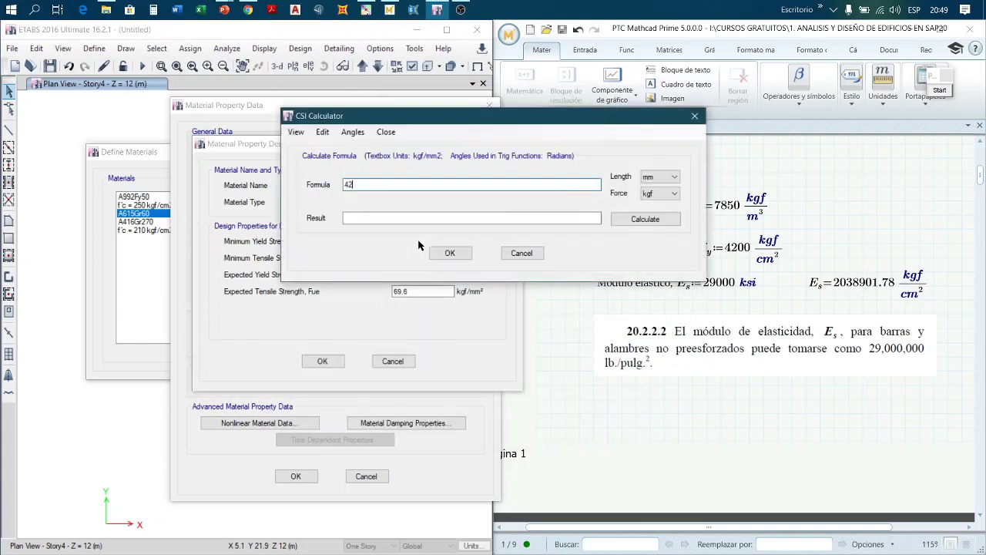
pyautogui.click(660, 176)
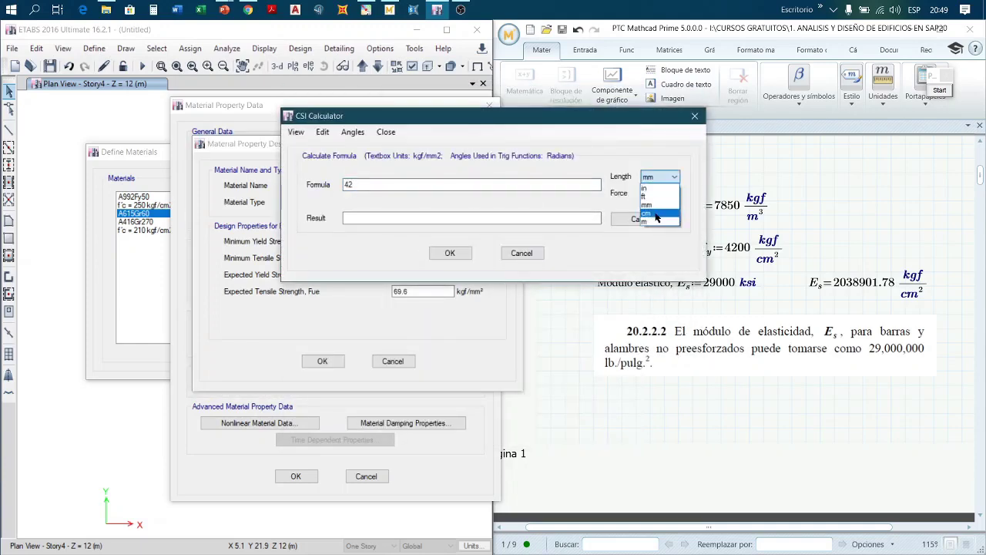
pyautogui.click(656, 213)
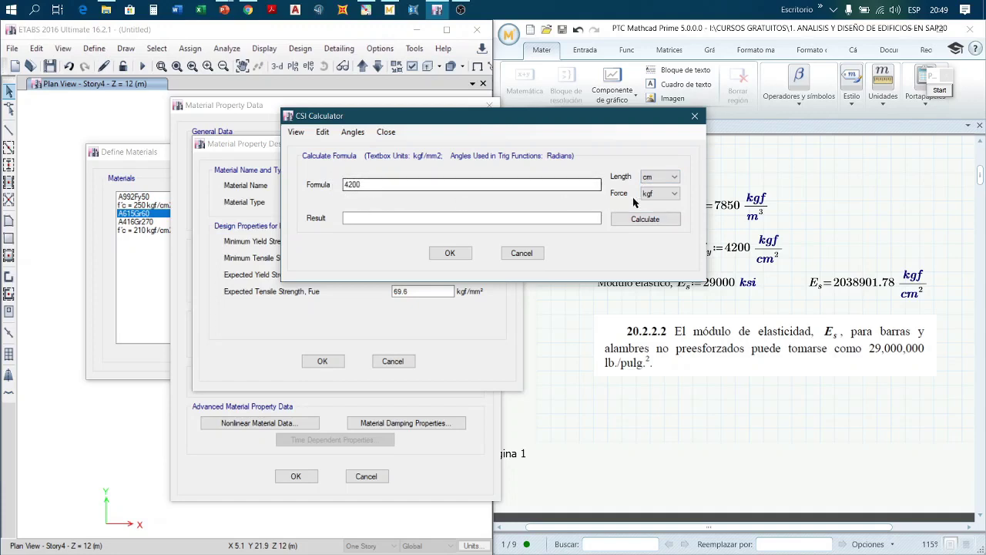
pyautogui.click(450, 252)
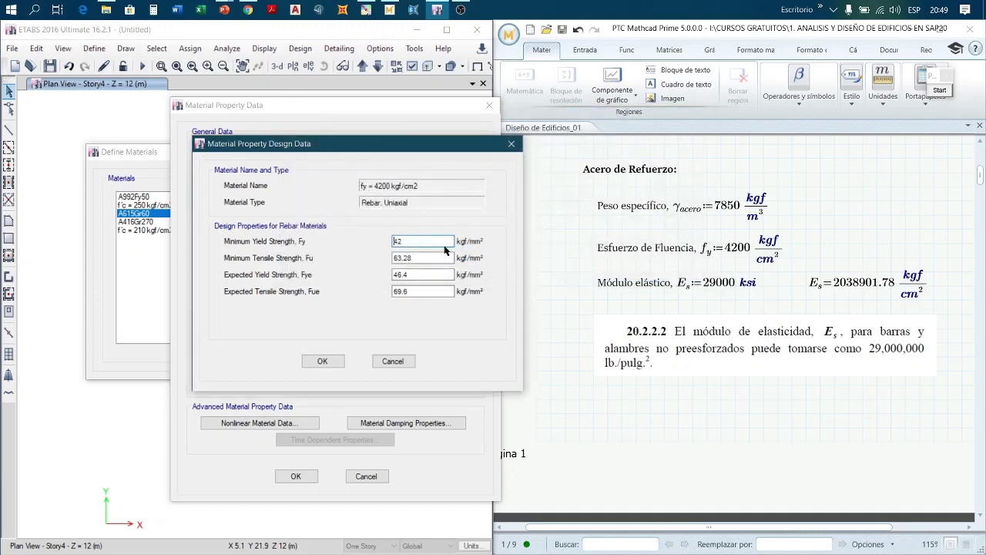
# Step: Mark the minimum yield strength value and underline its label in red with the screen pen, and end the annotation
pyautogui.click(418, 257)
pyautogui.click(936, 92)
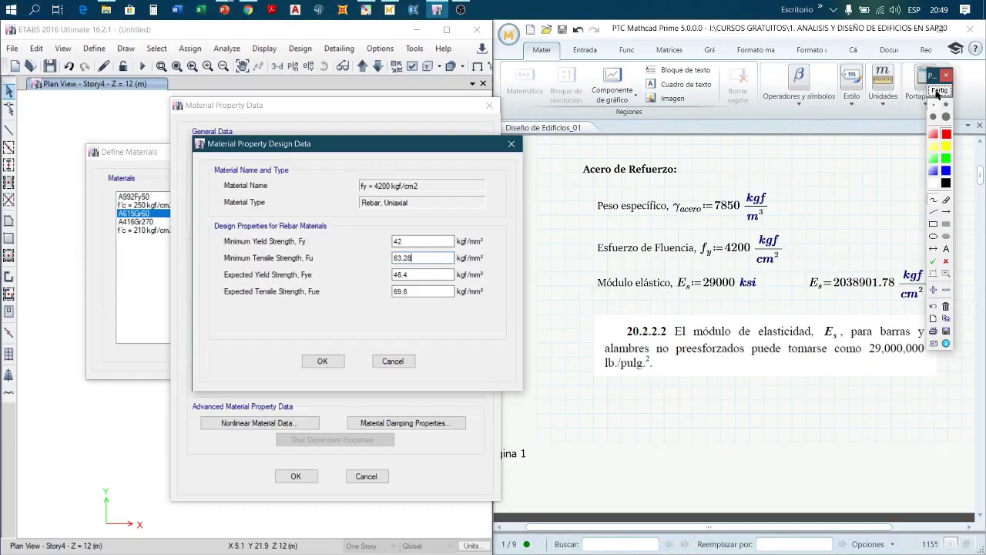
pyautogui.click(932, 201)
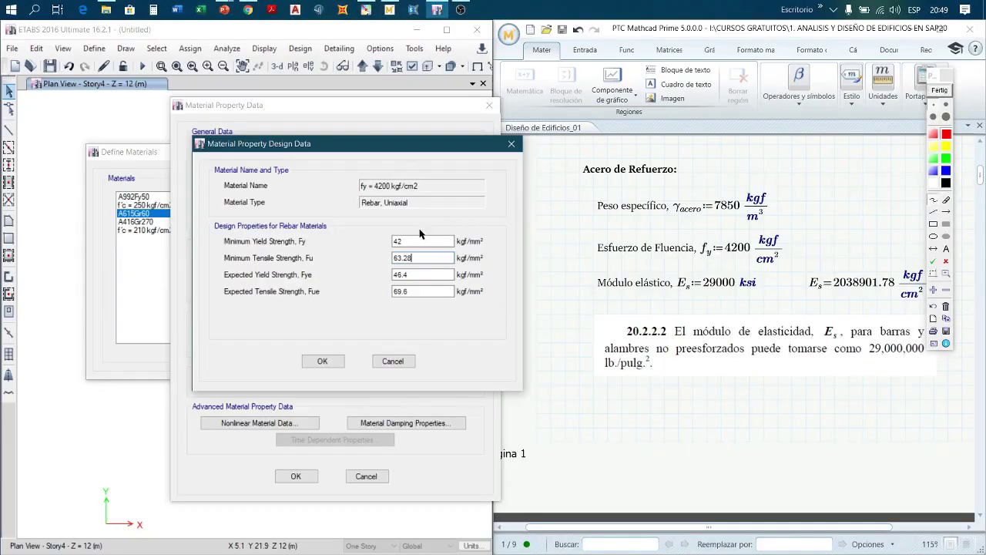
pyautogui.moveTo(422, 227)
pyautogui.mouseDown()
pyautogui.moveTo(385, 230)
pyautogui.moveTo(393, 246)
pyautogui.moveTo(419, 245)
pyautogui.moveTo(420, 230)
pyautogui.mouseUp()
pyautogui.moveTo(224, 249); pyautogui.dragTo(322, 251)
pyautogui.click(939, 90)
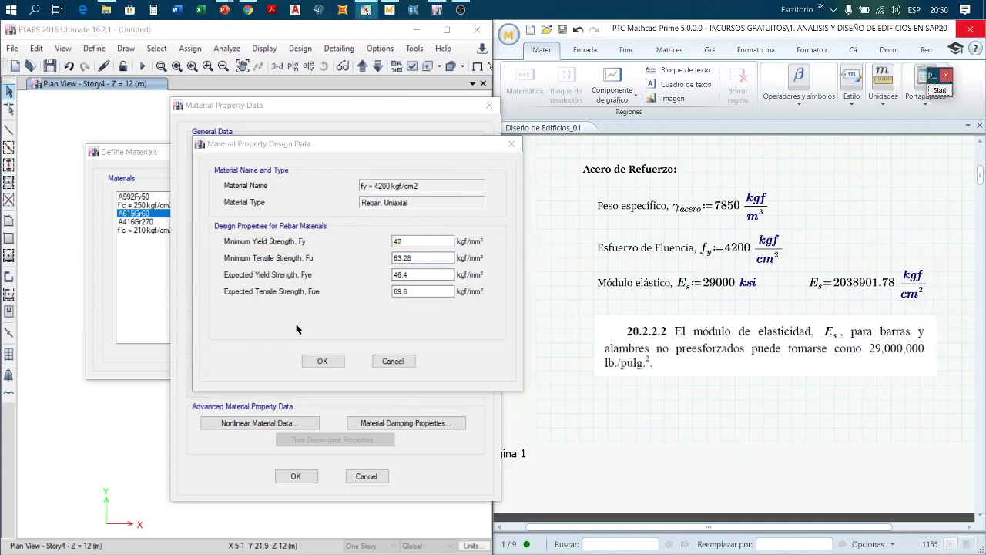
# Step: Circle the expected yield and tensile strengths in red, write 69,6 = 63,28 x 1,1 beside them, and end the annotation
pyautogui.click(939, 90)
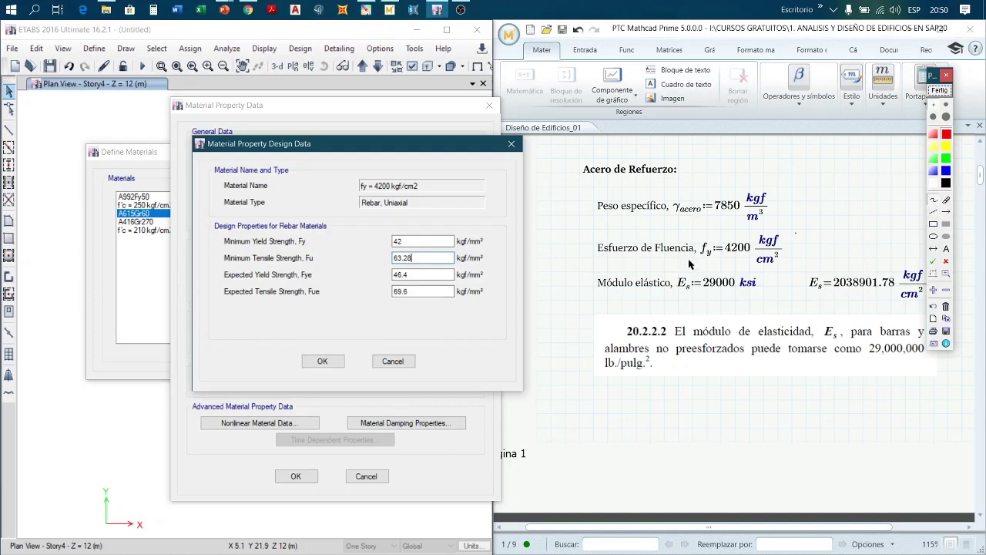
pyautogui.moveTo(219, 305)
pyautogui.mouseDown()
pyautogui.moveTo(323, 308)
pyautogui.moveTo(325, 272)
pyautogui.moveTo(231, 265)
pyautogui.moveTo(216, 286)
pyautogui.moveTo(219, 308)
pyautogui.mouseUp()
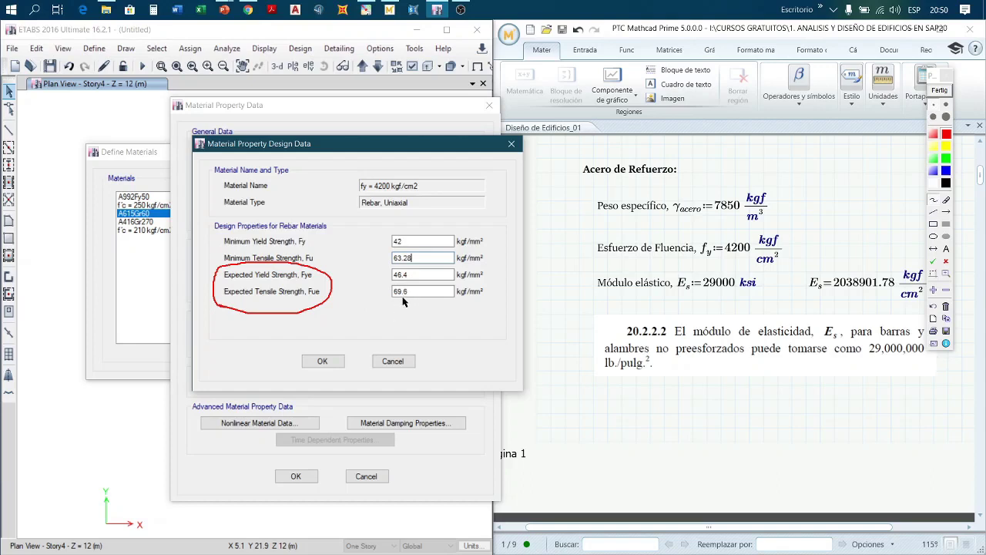
pyautogui.moveTo(407, 307); pyautogui.dragTo(402, 320)
pyautogui.moveTo(421, 308)
pyautogui.mouseDown()
pyautogui.moveTo(430, 329)
pyautogui.moveTo(439, 324)
pyautogui.mouseUp()
pyautogui.moveTo(483, 305)
pyautogui.mouseDown()
pyautogui.moveTo(475, 316)
pyautogui.moveTo(497, 315)
pyautogui.moveTo(489, 323)
pyautogui.moveTo(503, 332)
pyautogui.moveTo(512, 316)
pyautogui.moveTo(516, 324)
pyautogui.mouseUp()
pyautogui.moveTo(524, 303)
pyautogui.mouseDown()
pyautogui.moveTo(519, 321)
pyautogui.moveTo(521, 308)
pyautogui.moveTo(547, 324)
pyautogui.mouseUp()
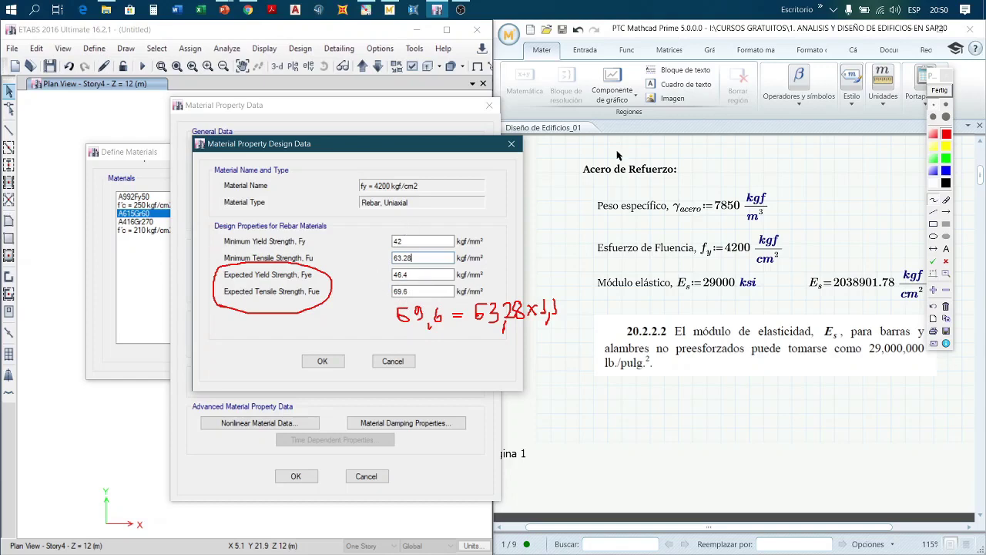
pyautogui.click(941, 92)
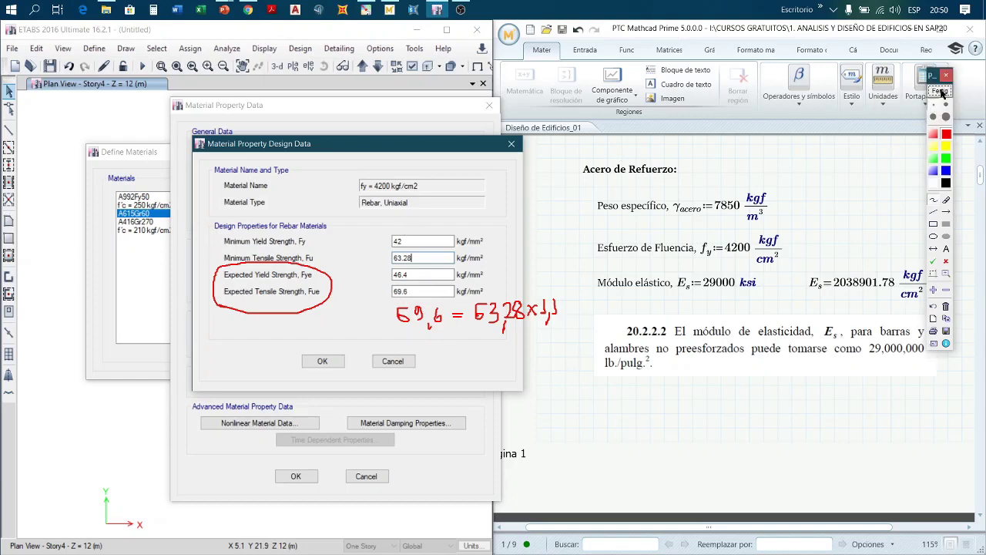
# Step: Accept the rebar's design data and save the fy = 4200 kgf/cm2 material
pyautogui.click(319, 364)
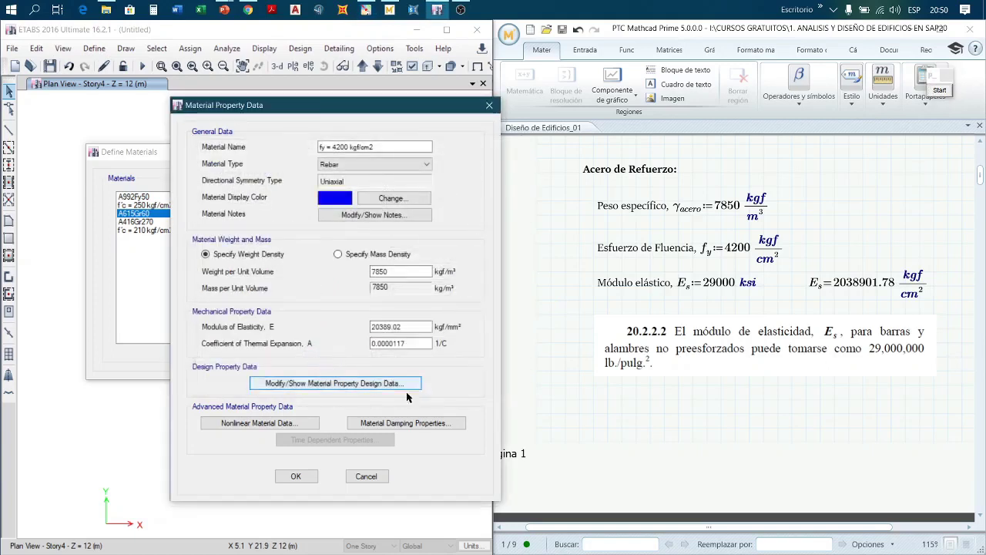
pyautogui.click(297, 477)
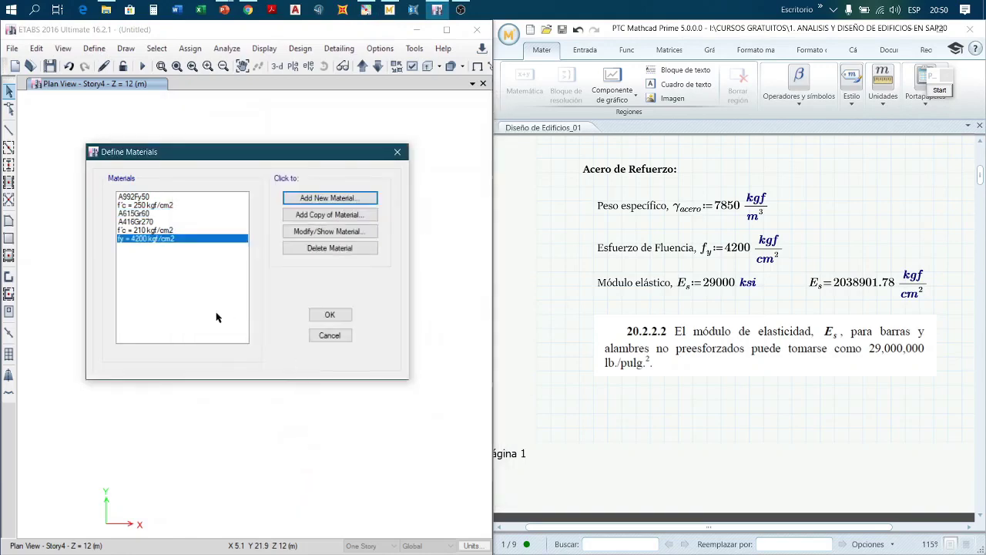
# Step: Look through the A416Gr270, A615Gr60 and f'c = 250 kgf/cm2 entries in the list of defined materials
pyautogui.click(145, 222)
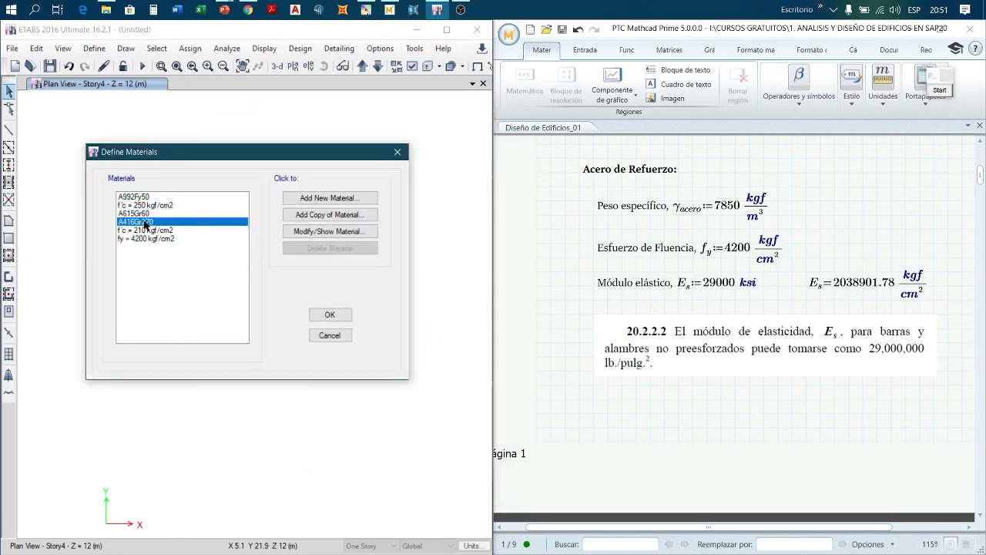
pyautogui.click(146, 213)
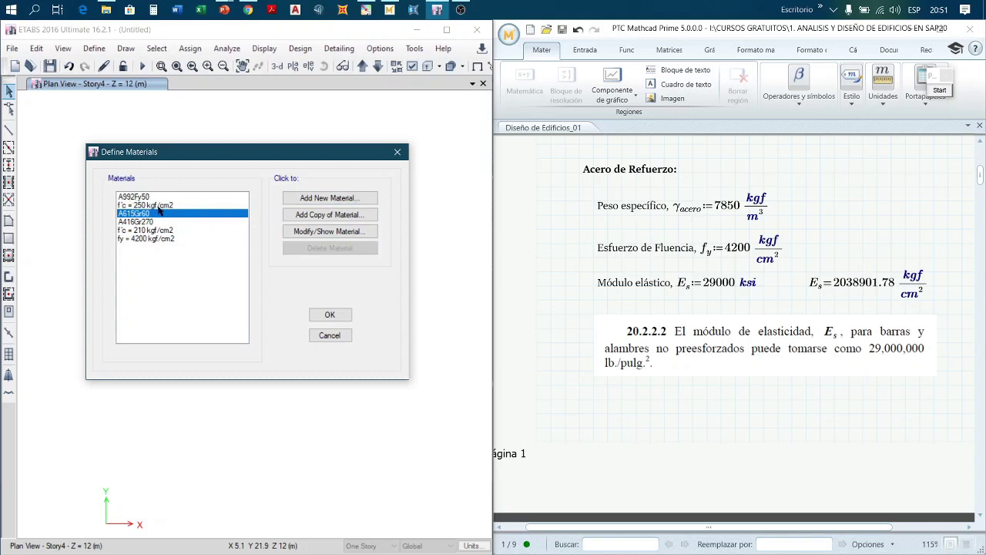
pyautogui.click(159, 206)
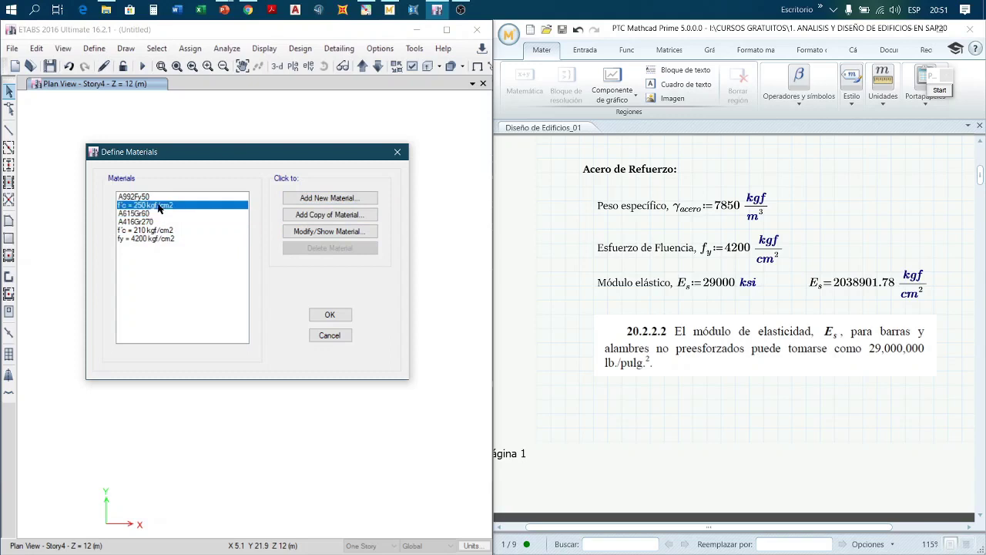
# Step: Confirm the defined materials, reopen the material list to check its entries, and close it
pyautogui.click(329, 315)
pyautogui.click(94, 48)
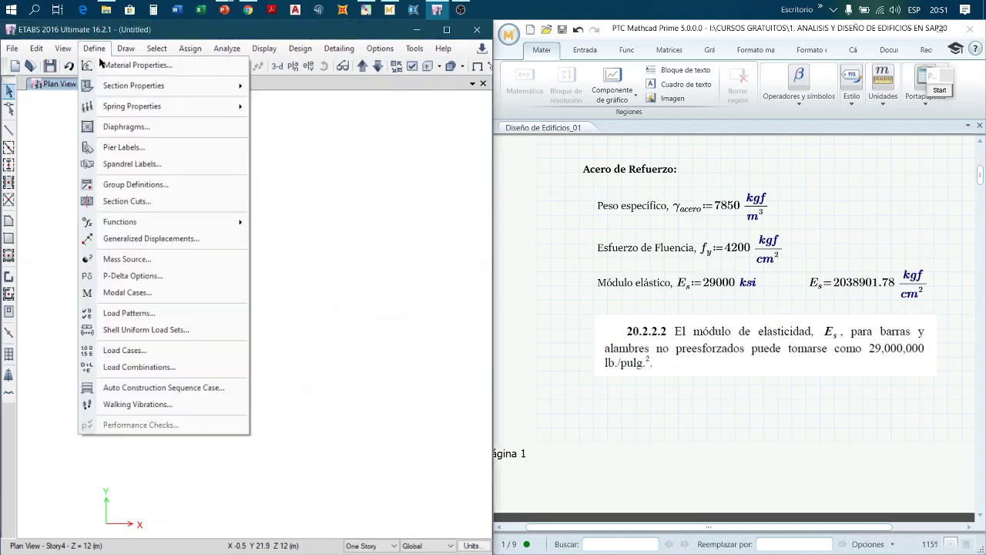
pyautogui.click(115, 62)
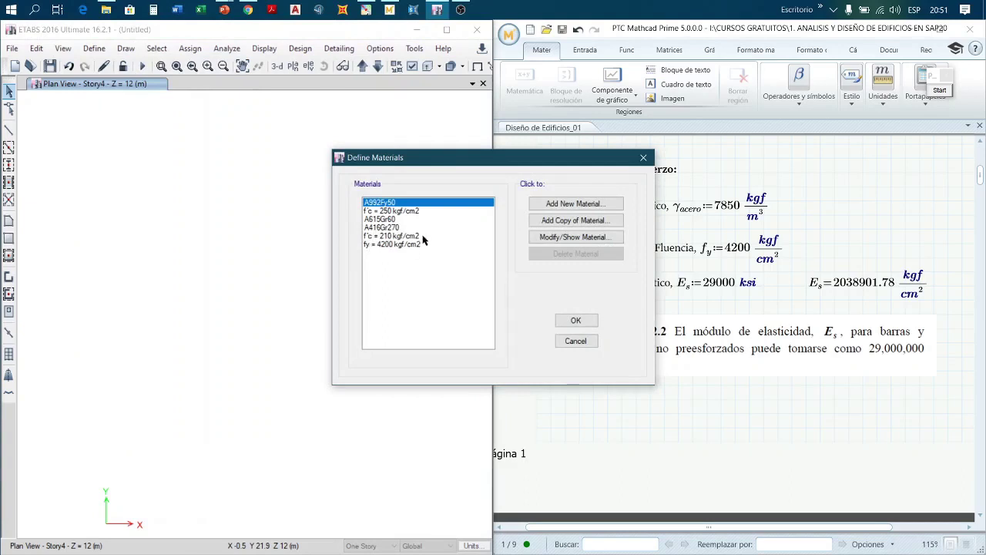
pyautogui.click(644, 157)
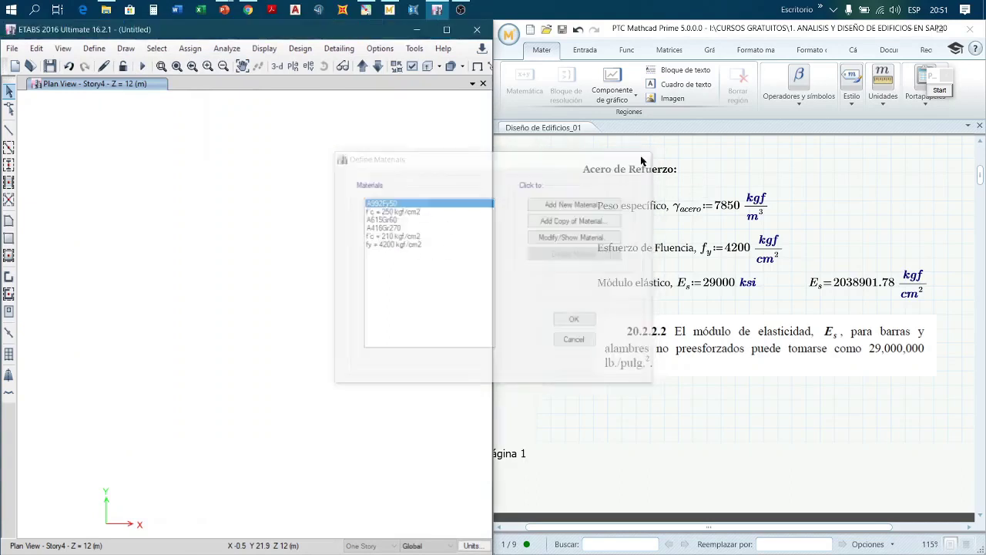
# Step: Look through the Mathcad sheet's member pre-sizing section, covering the column dimensional limits and the minimum beam height calculation
pyautogui.scroll(-8, 677, 313)
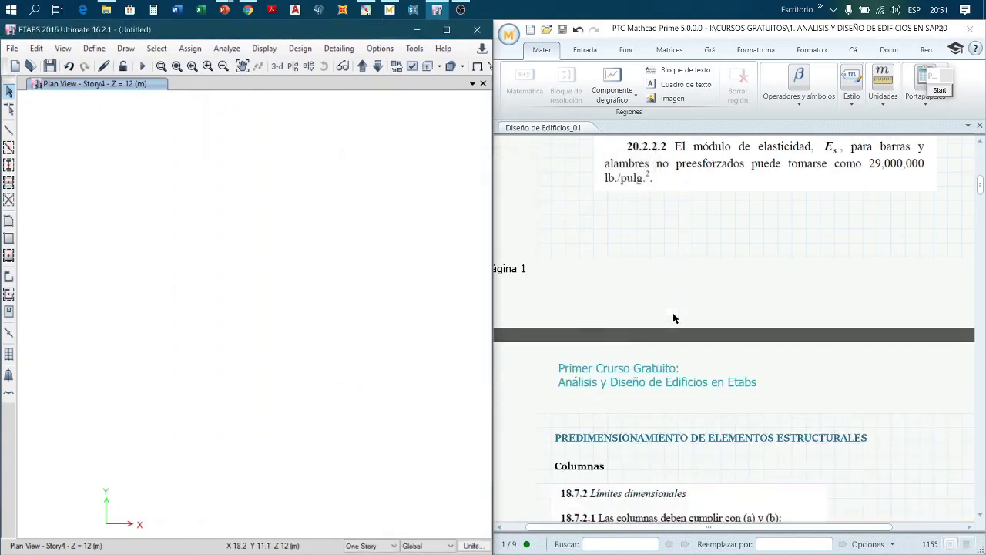
pyautogui.scroll(-3, 673, 314)
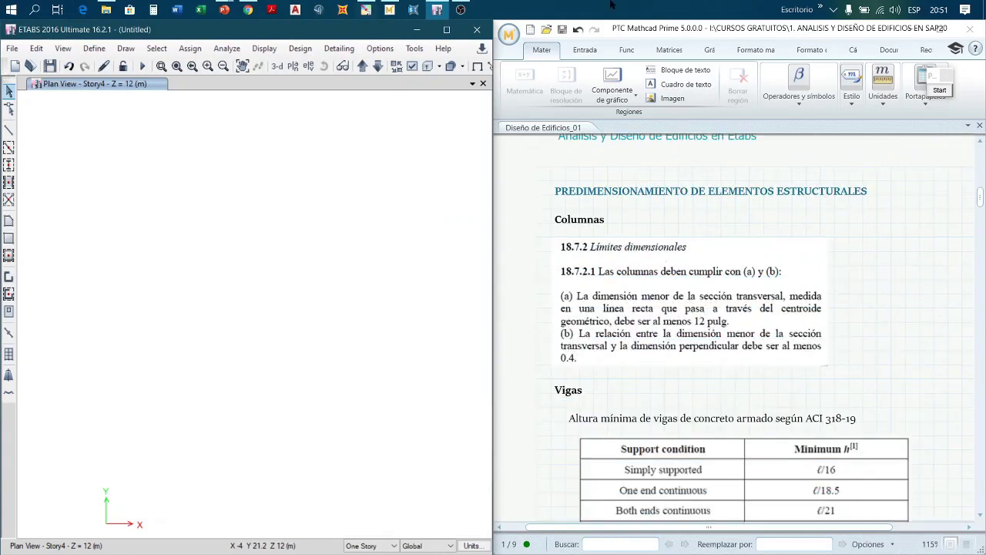
pyautogui.scroll(-1, 628, 238)
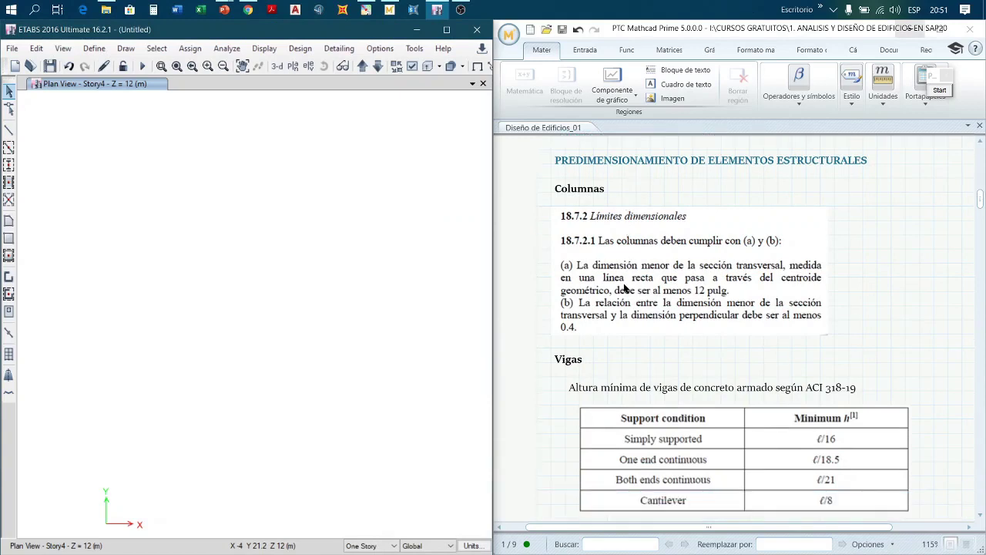
pyautogui.scroll(-5, 625, 289)
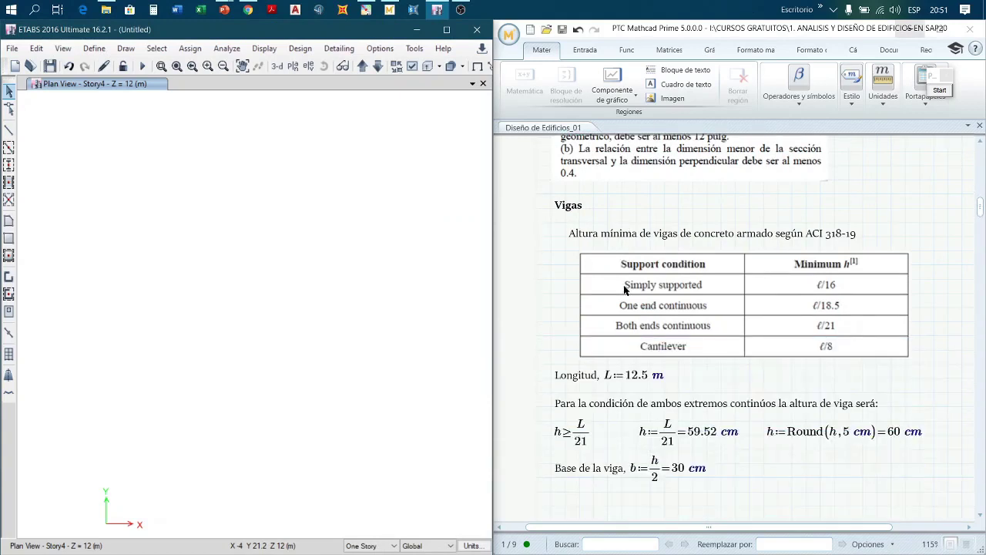
pyautogui.scroll(7, 628, 305)
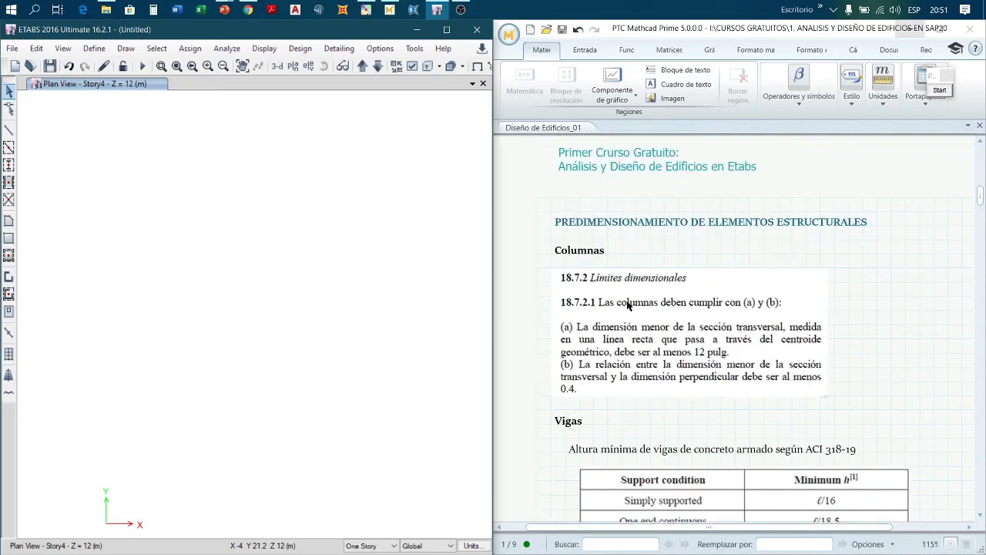
pyautogui.scroll(-4, 628, 303)
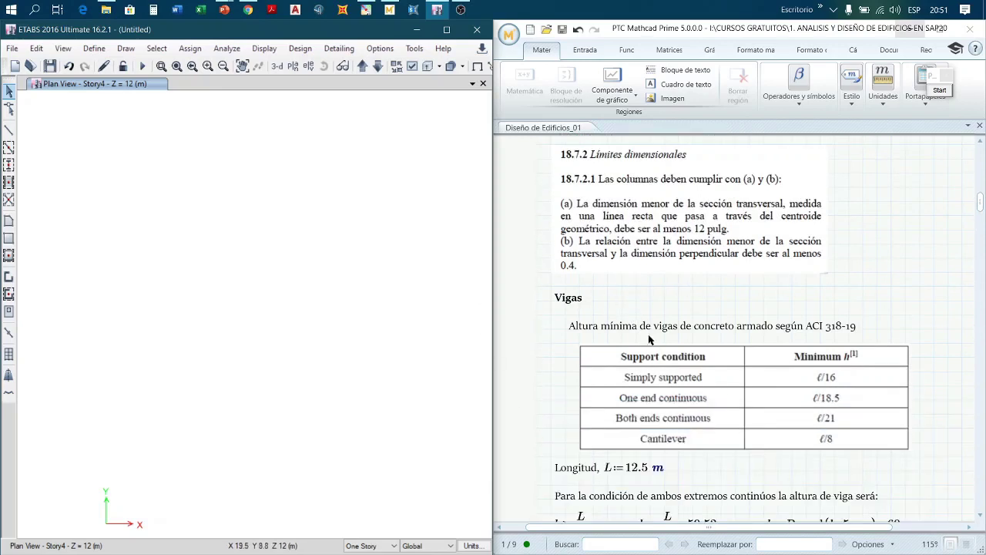
pyautogui.scroll(-4, 649, 339)
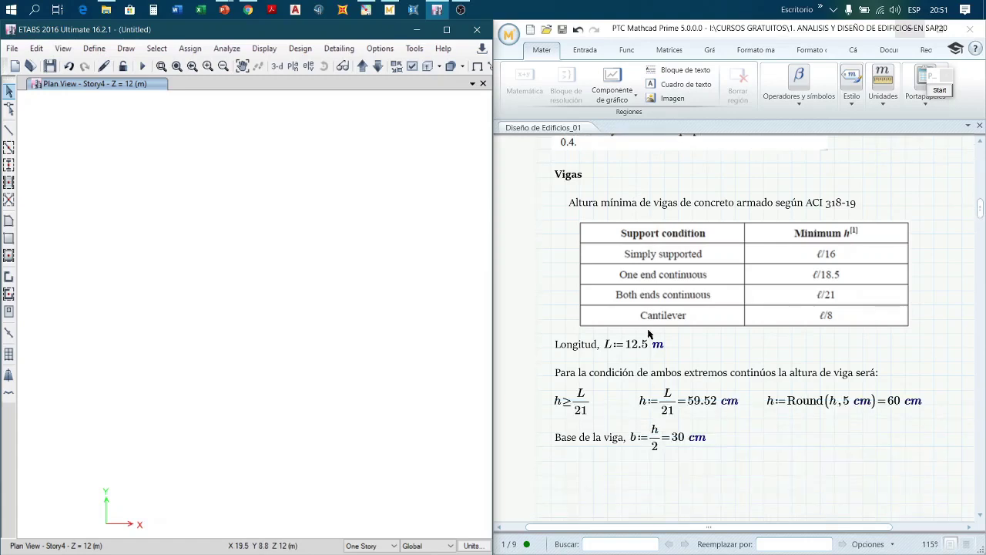
pyautogui.scroll(-2, 649, 335)
pyautogui.scroll(2, 651, 359)
pyautogui.scroll(1, 651, 359)
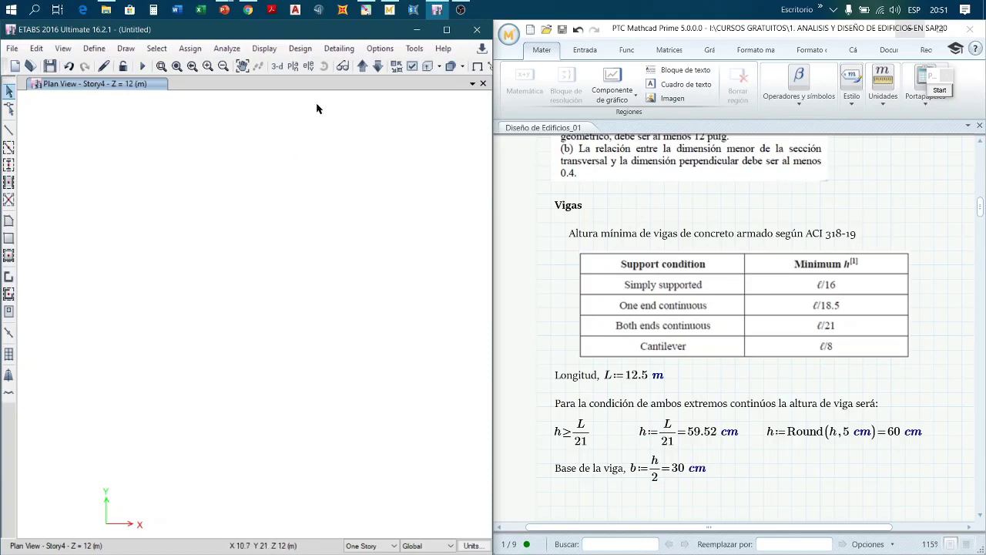
# Step: Switch to the Diseño de Edificios en Etabs presentation in PowerPoint and show its structural element predimensioning slide in the slide show
pyautogui.moveTo(225, 10)
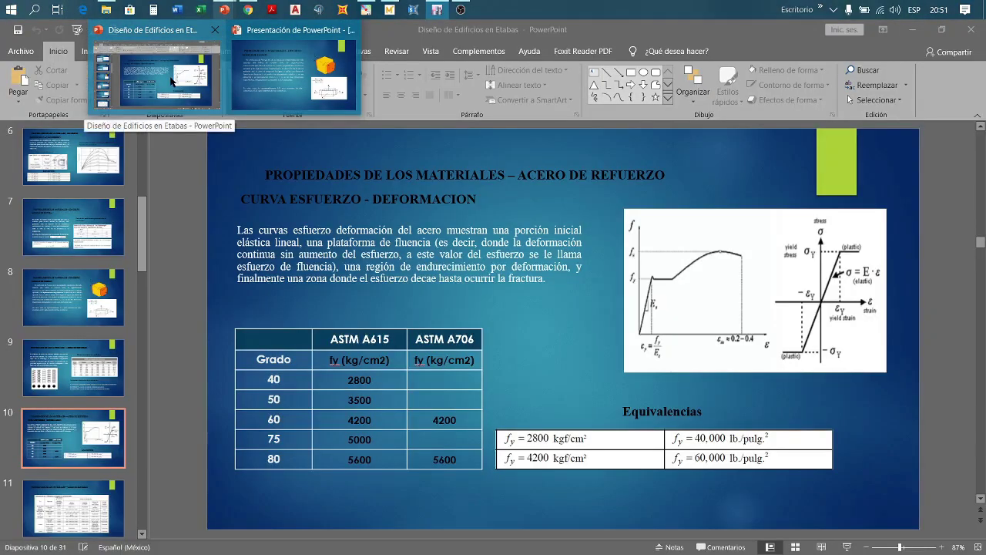
pyautogui.click(173, 80)
pyautogui.scroll(-7, 385, 319)
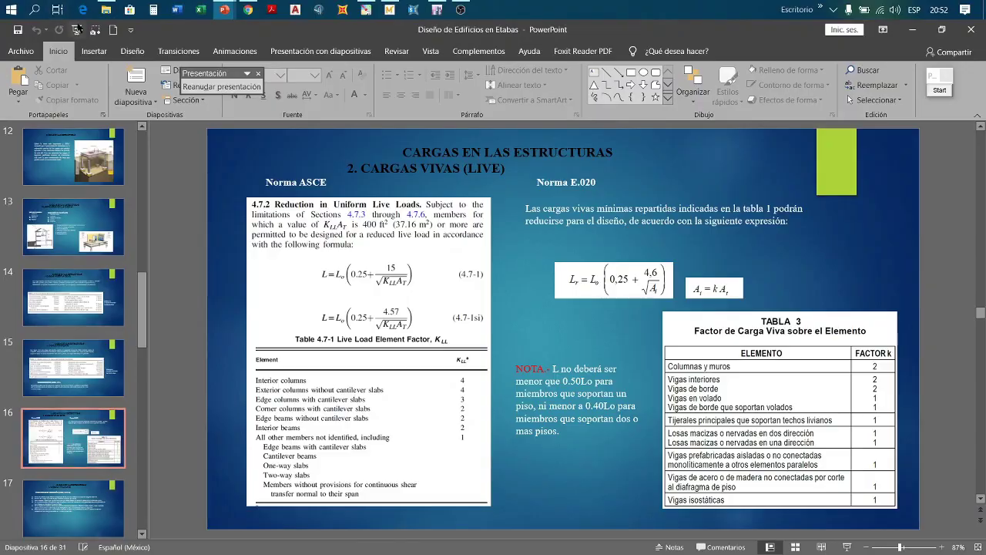
pyautogui.click(77, 29)
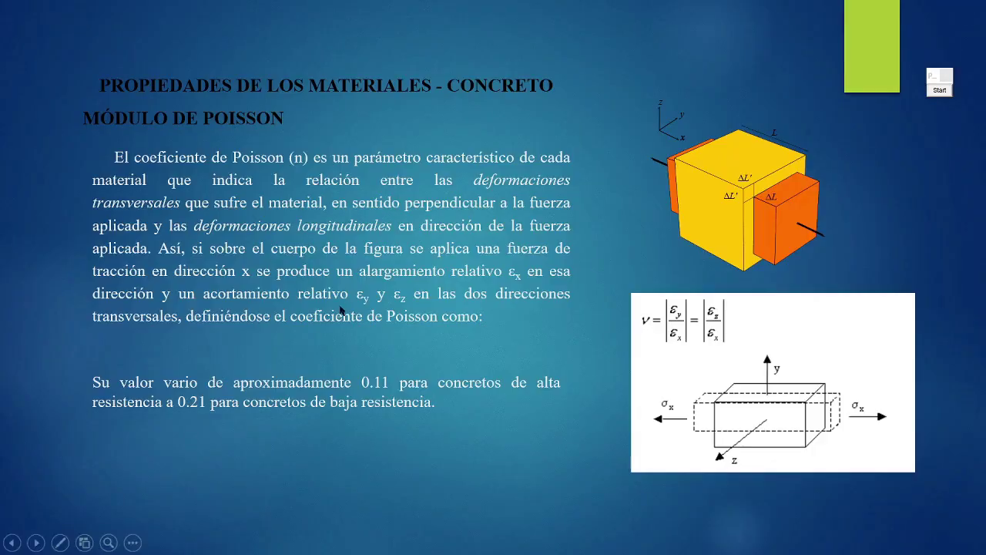
pyautogui.scroll(-3, 336, 319)
pyautogui.scroll(-5, 334, 319)
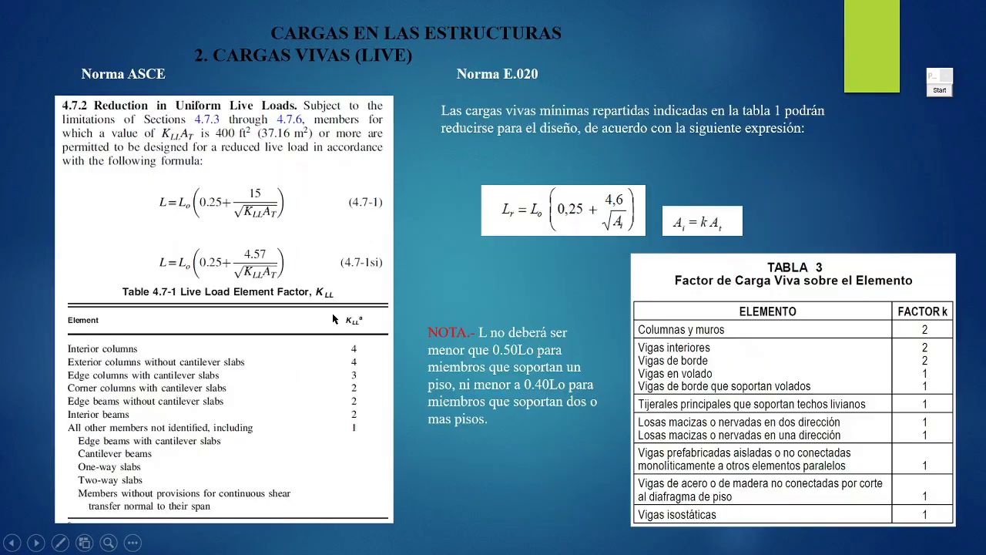
pyautogui.scroll(-5, 332, 313)
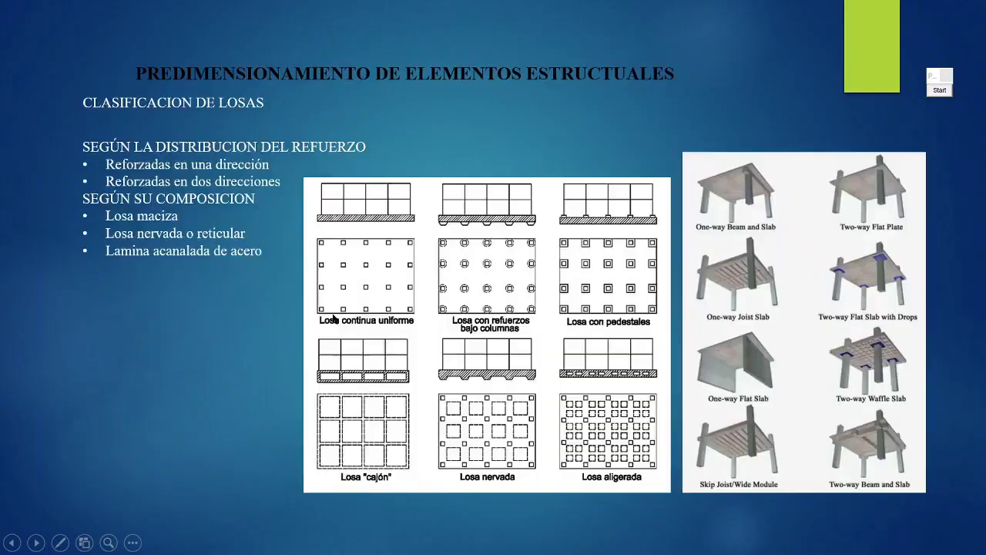
pyautogui.scroll(2, 332, 313)
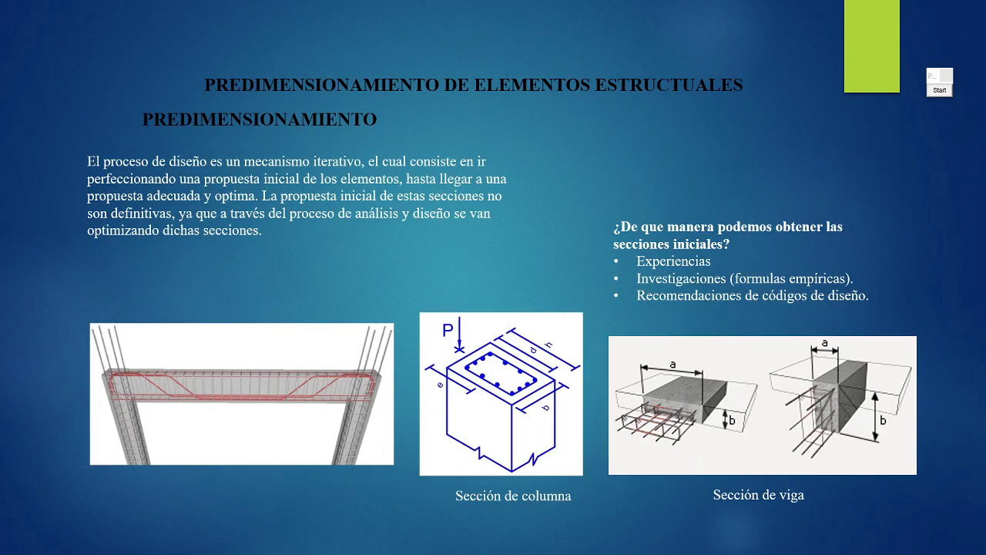
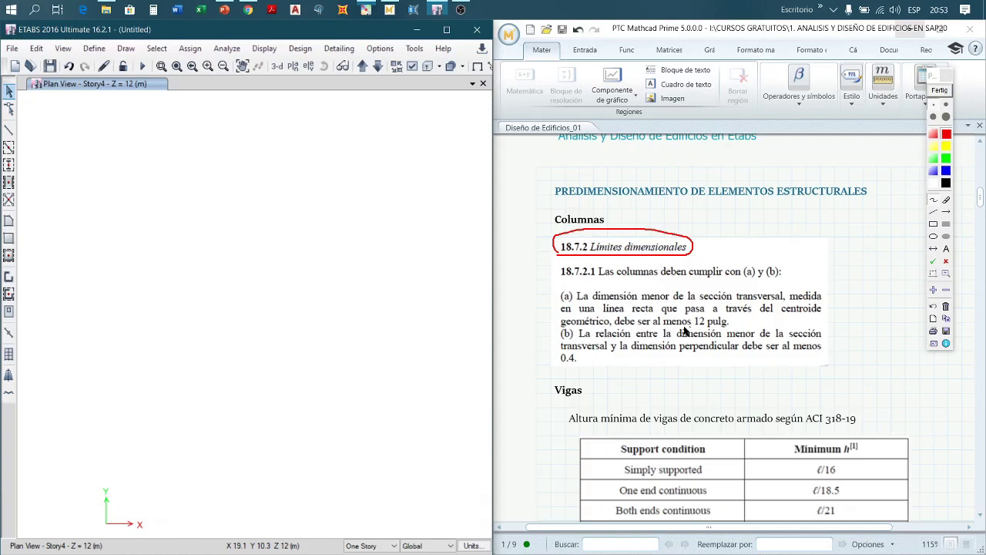
# Step: Underline "al menos 12 pulg." in the column limits with the red screen pen and write 30 cm beside it
pyautogui.moveTo(651, 329); pyautogui.dragTo(732, 329)
pyautogui.moveTo(754, 315)
pyautogui.mouseDown()
pyautogui.moveTo(767, 328)
pyautogui.moveTo(754, 333)
pyautogui.moveTo(775, 316)
pyautogui.moveTo(811, 330)
pyautogui.mouseUp()
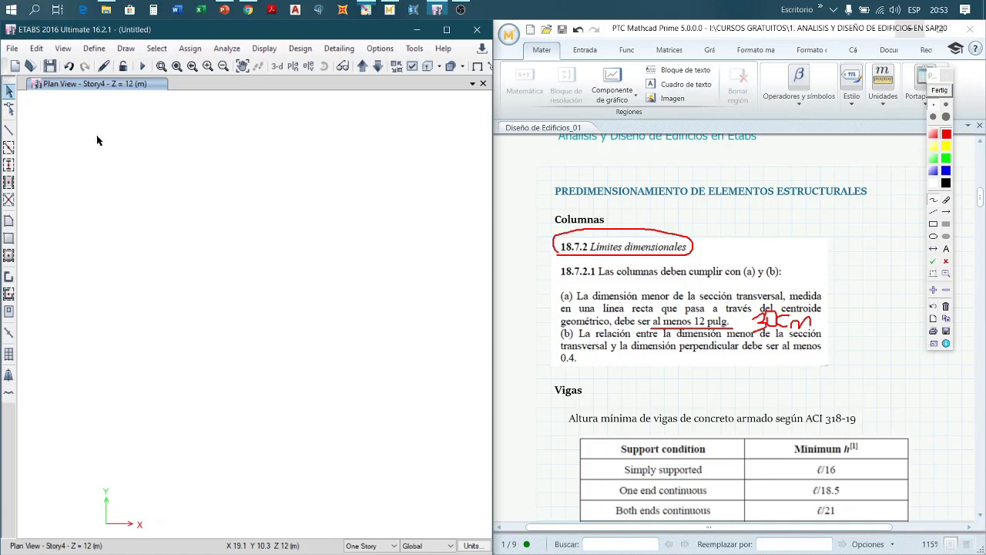
# Step: Draw vertical red lines over the empty plan view, undo the third one, and end the annotation
pyautogui.click(98, 445)
pyautogui.click(171, 139)
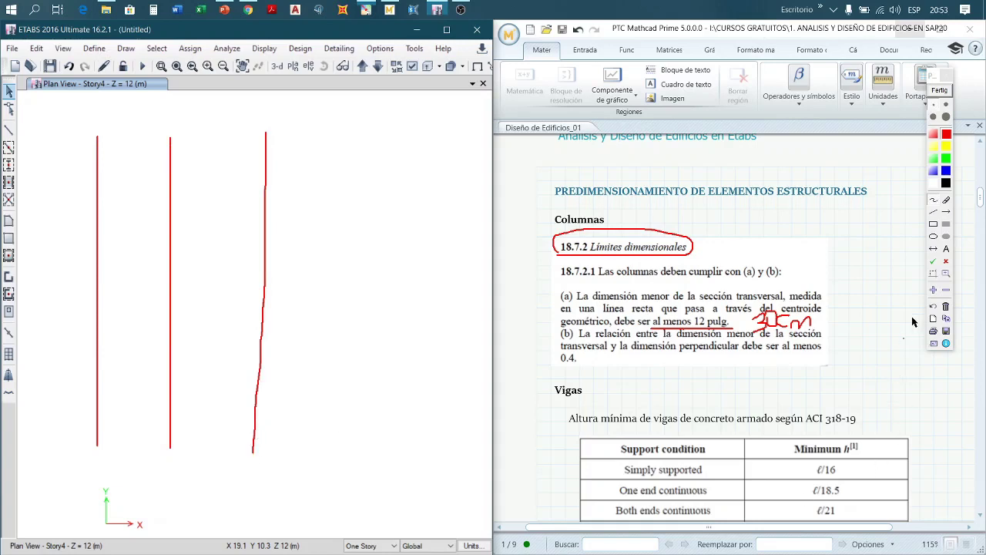
pyautogui.click(933, 305)
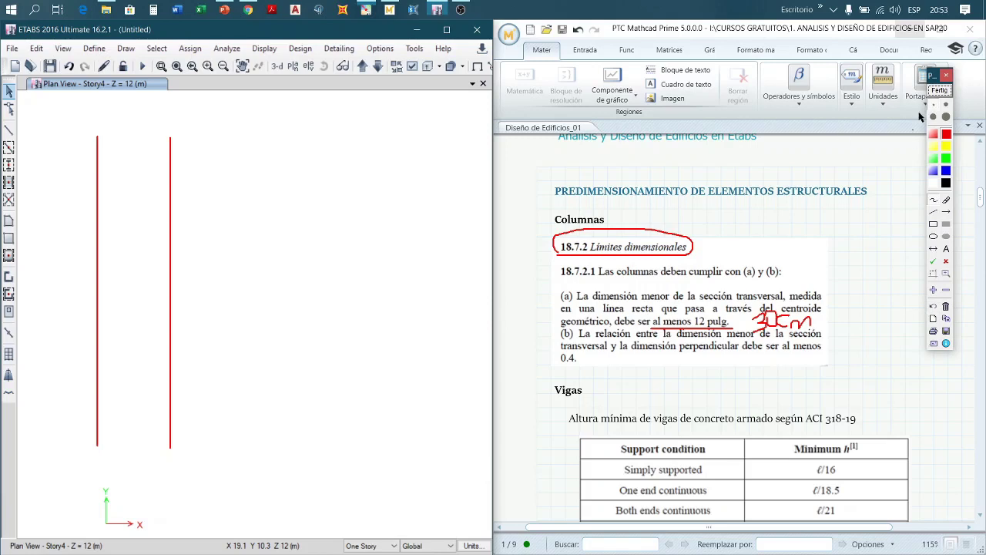
pyautogui.click(943, 95)
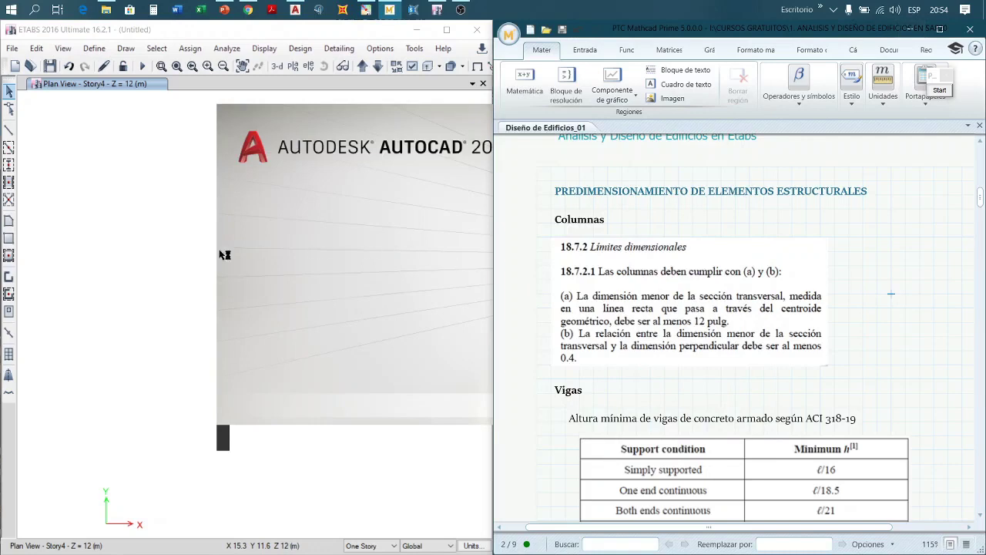
# Step: Examine the ACI 318-19 minimum beam height table and the beam length L used in the height calculation
pyautogui.scroll(-3, 724, 322)
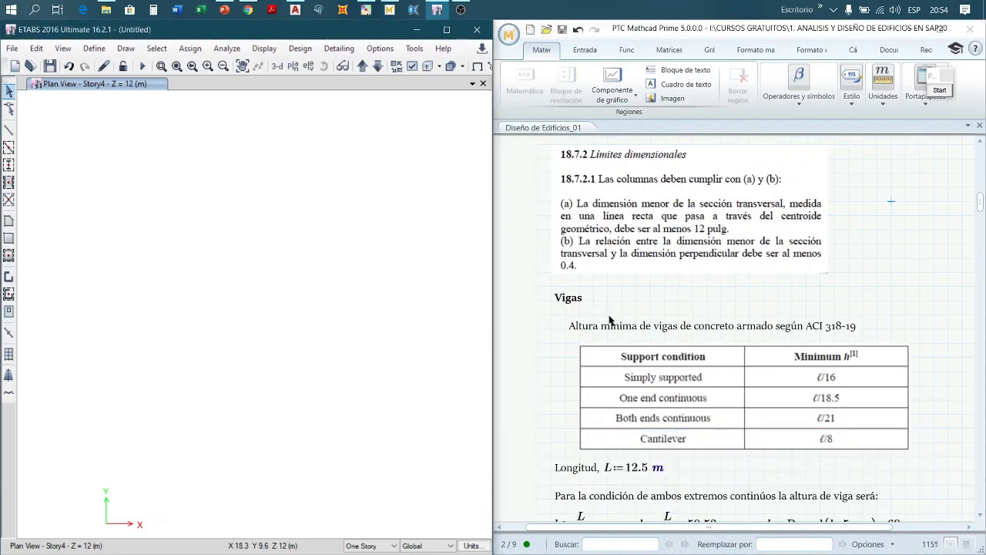
pyautogui.scroll(-2, 662, 336)
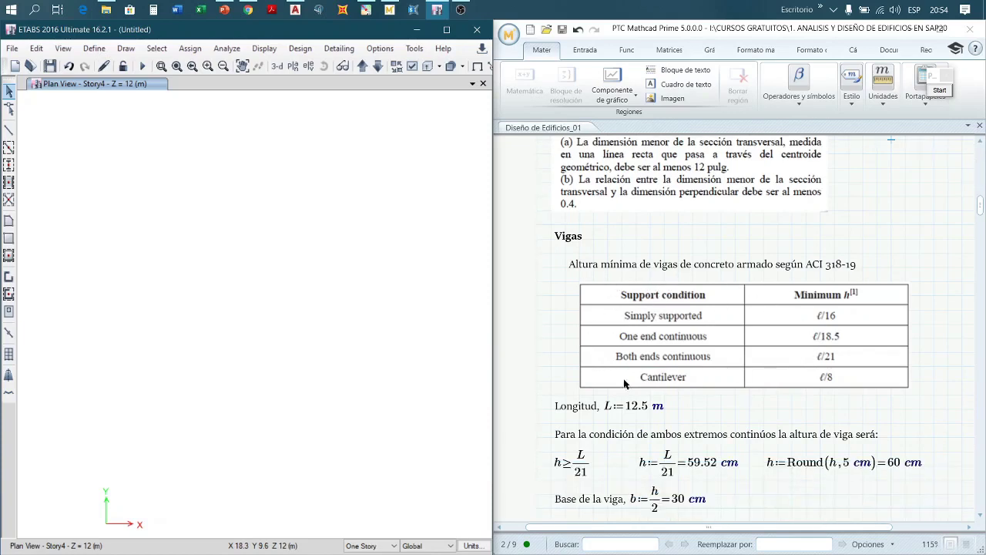
pyautogui.scroll(-1, 897, 297)
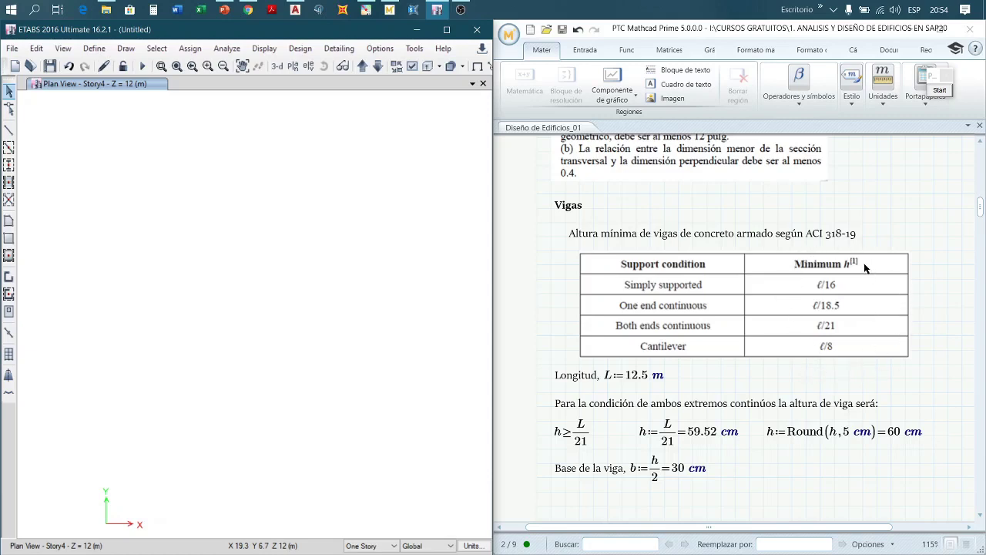
pyautogui.scroll(-1, 704, 280)
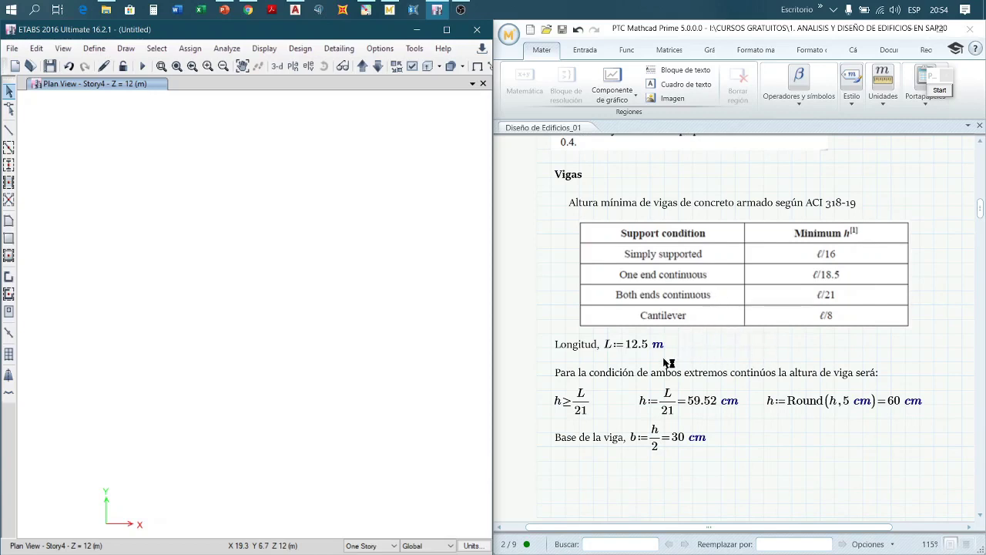
pyautogui.click(605, 356)
pyautogui.click(619, 356)
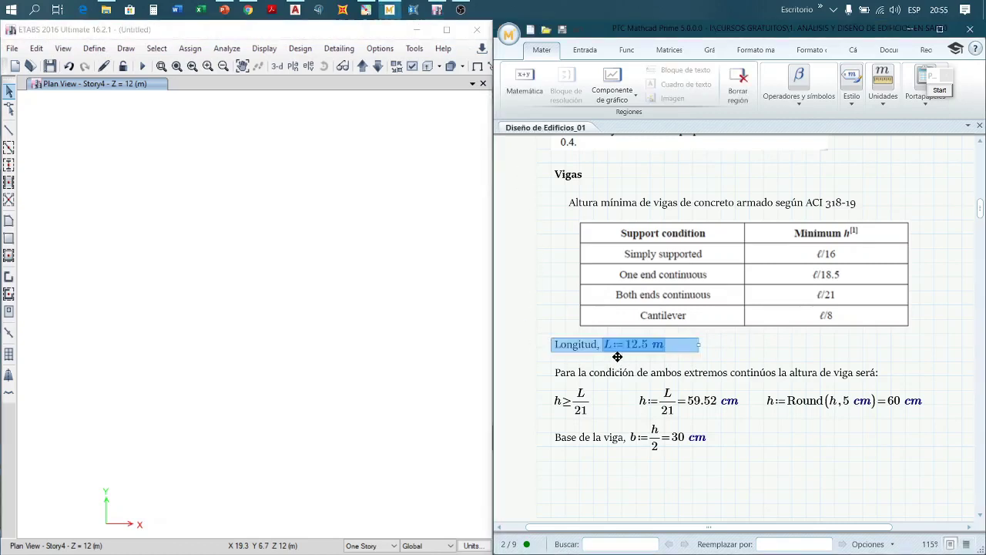
pyautogui.click(636, 360)
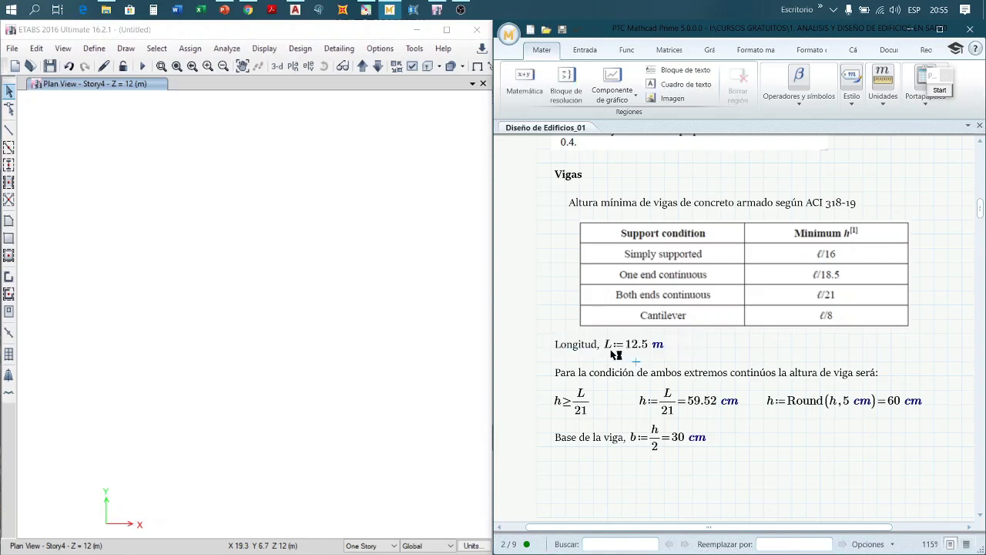
pyautogui.click(608, 352)
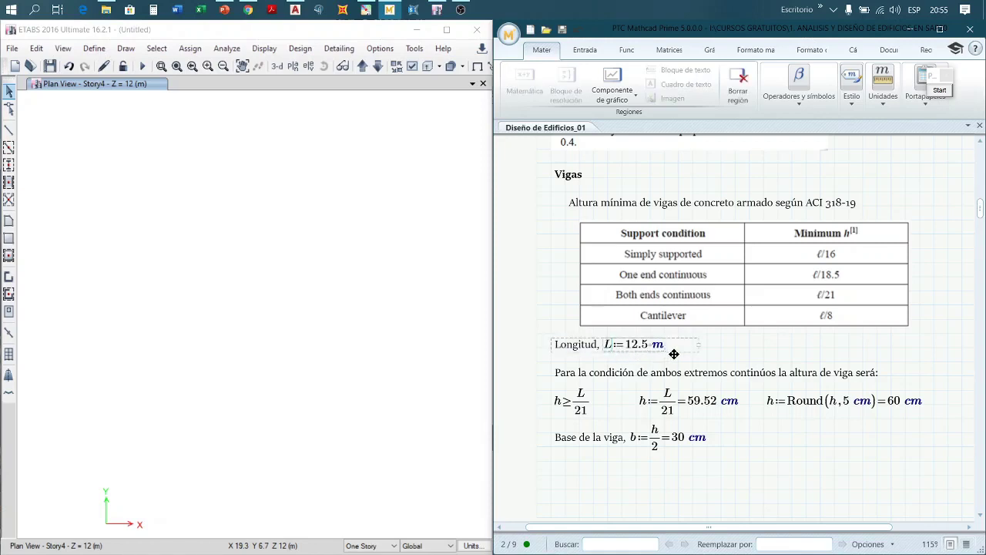
pyautogui.click(674, 354)
pyautogui.click(613, 349)
# Step: Switch to Adobe Acrobat Reader and open the recent file ACI-318SUS-14
pyautogui.click(273, 10)
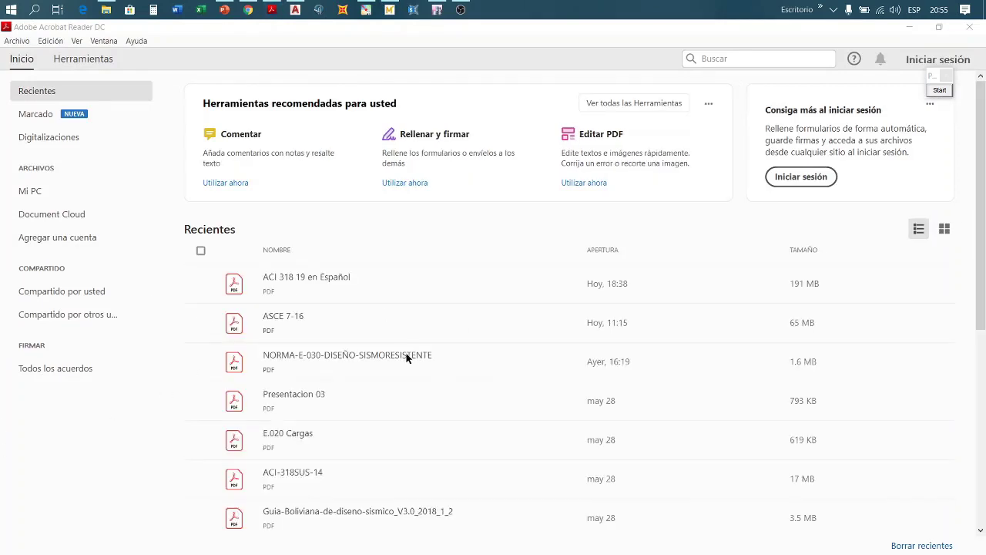
pyautogui.scroll(-1, 301, 370)
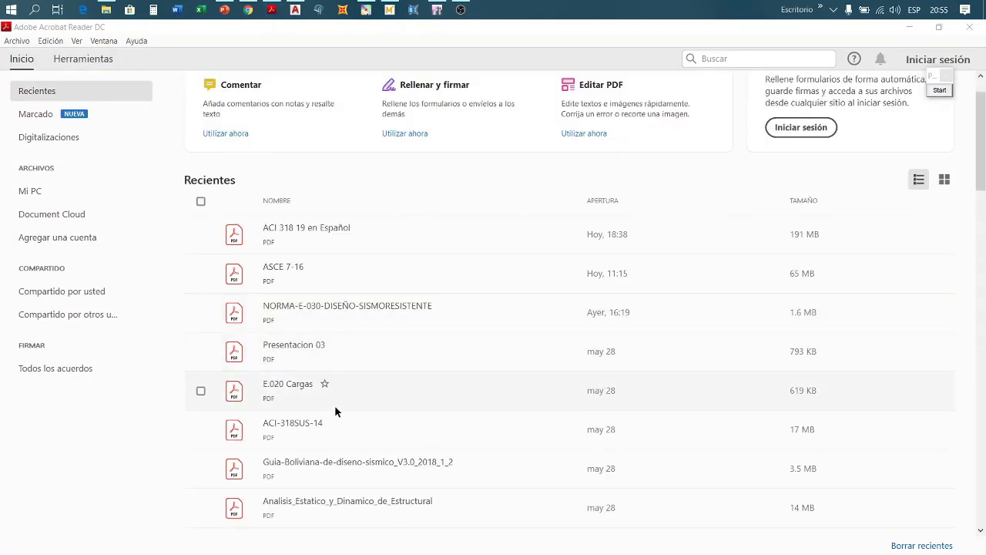
pyautogui.click(392, 429)
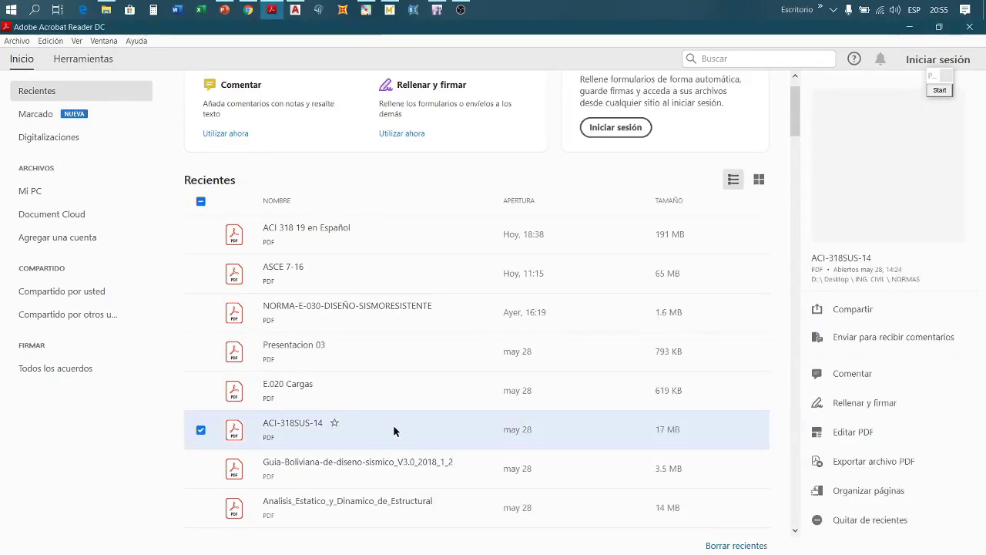
pyautogui.doubleClick(404, 430)
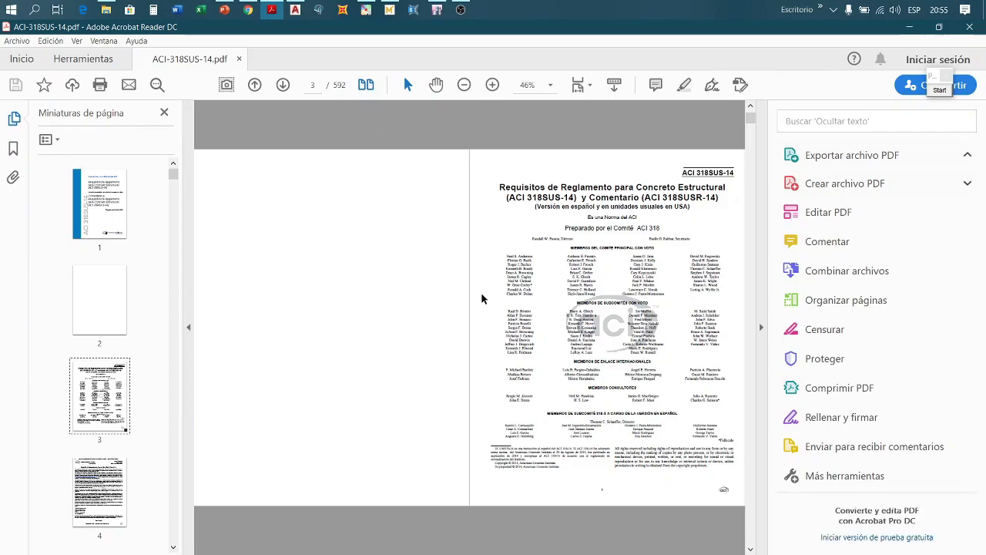
# Step: Browse the ACI 318SUS-14 code forward to the beam provisions around page 152
pyautogui.scroll(-1, 467, 284)
pyautogui.scroll(-10, 464, 282)
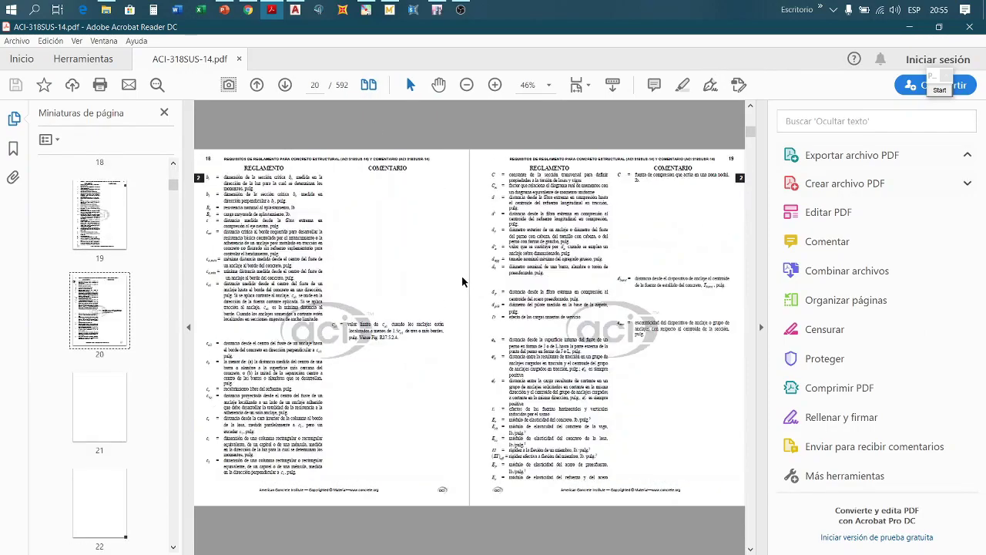
pyautogui.scroll(-2, 463, 282)
pyautogui.moveTo(751, 134); pyautogui.dragTo(751, 233)
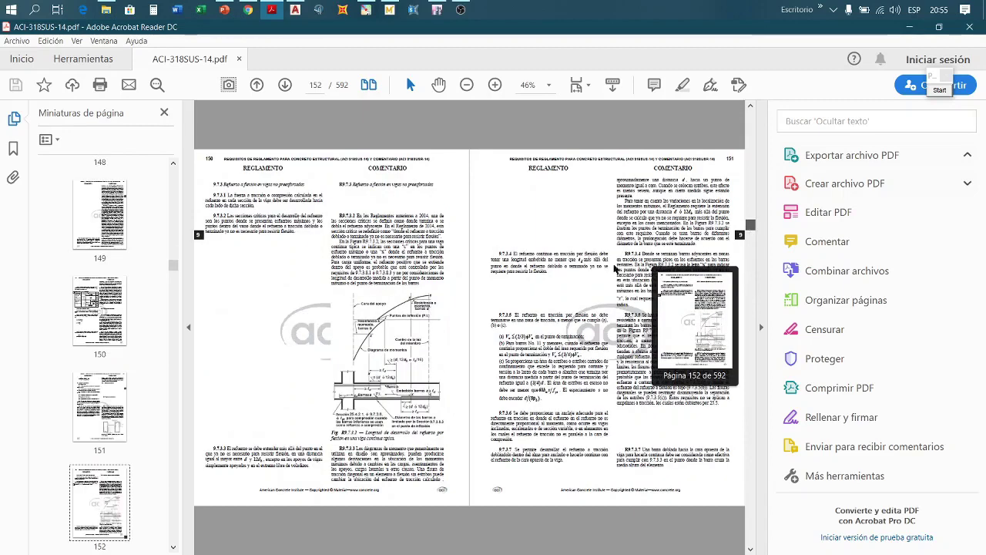
# Step: Go back through the ACI-318SUS-14 code to the start of Chapter 9, Vigas, and fit the pages to the window width
pyautogui.scroll(15, 400, 299)
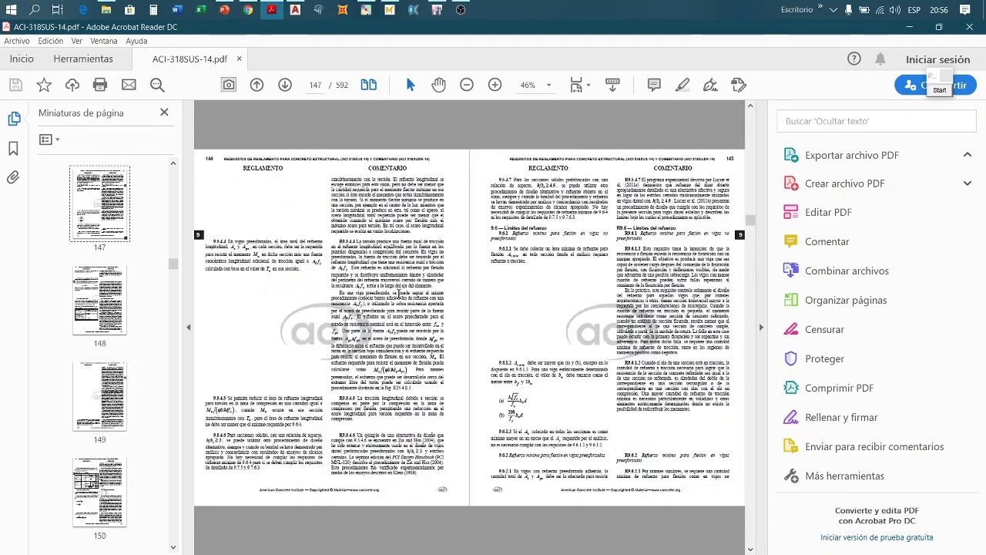
pyautogui.scroll(5, 400, 295)
pyautogui.scroll(10, 399, 295)
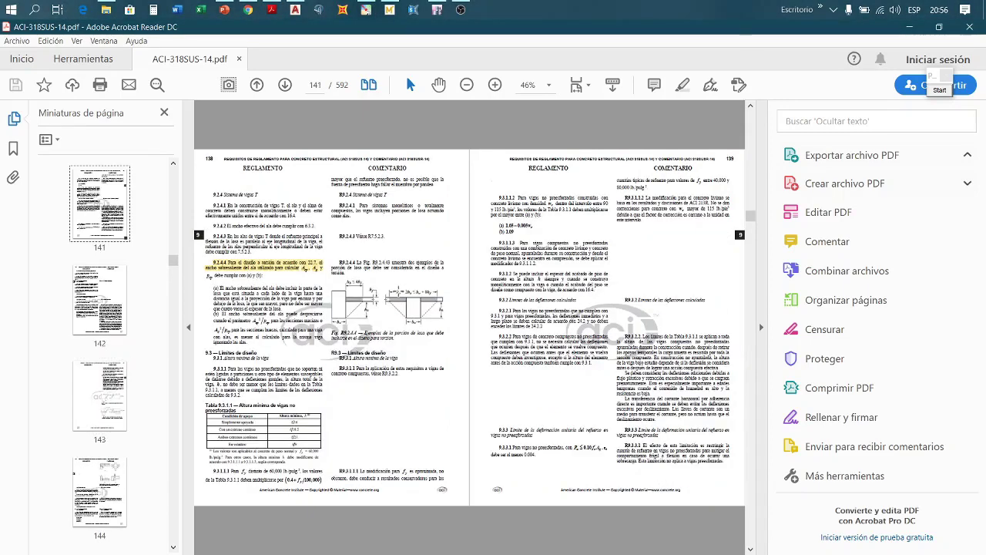
pyautogui.scroll(5, 396, 288)
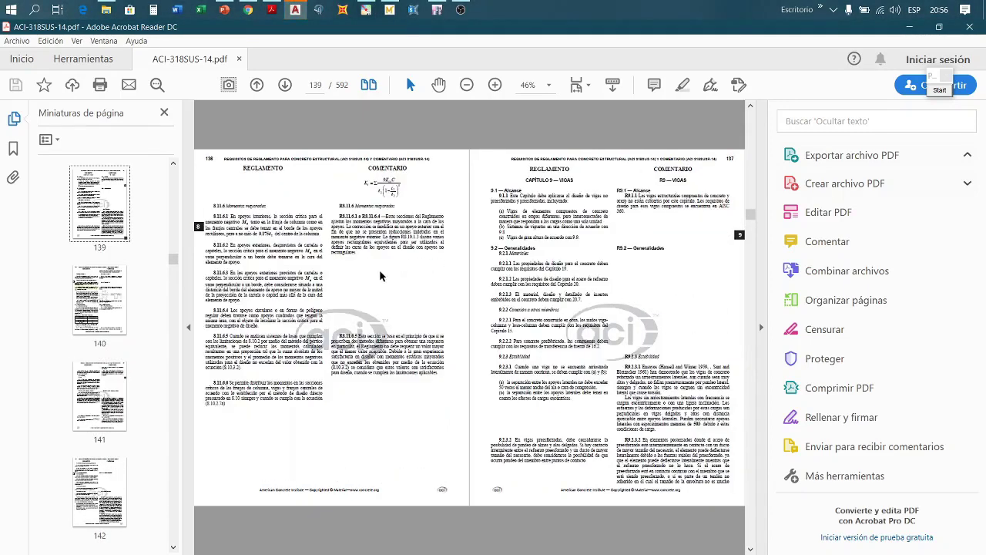
pyautogui.scroll(1, 381, 273)
pyautogui.scroll(-1, 482, 271)
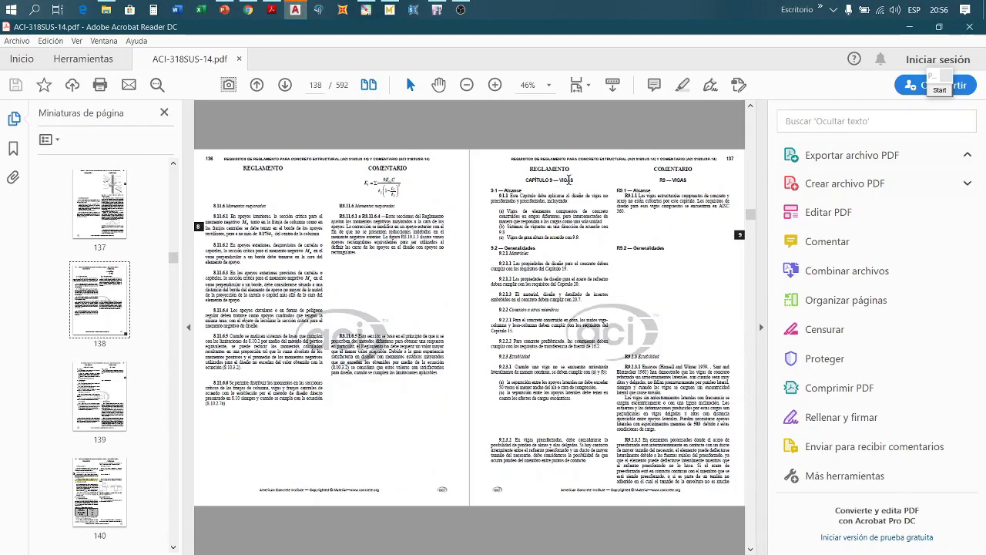
pyautogui.click(588, 86)
pyautogui.click(597, 103)
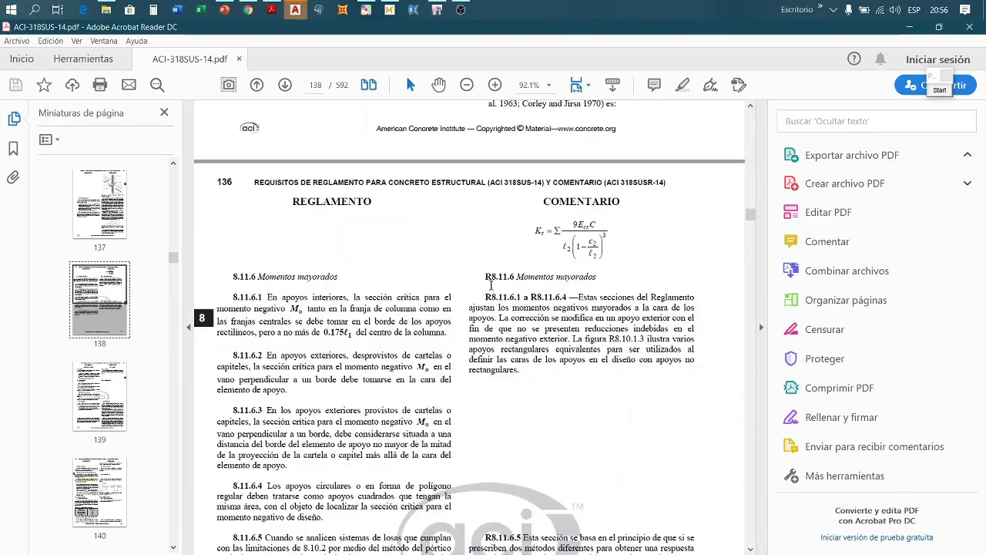
# Step: Find Table 9.3.1.1 on minimum heights of non-prestressed beams and enlarge it to 200% to read its support conditions and footnote
pyautogui.scroll(-10, 431, 285)
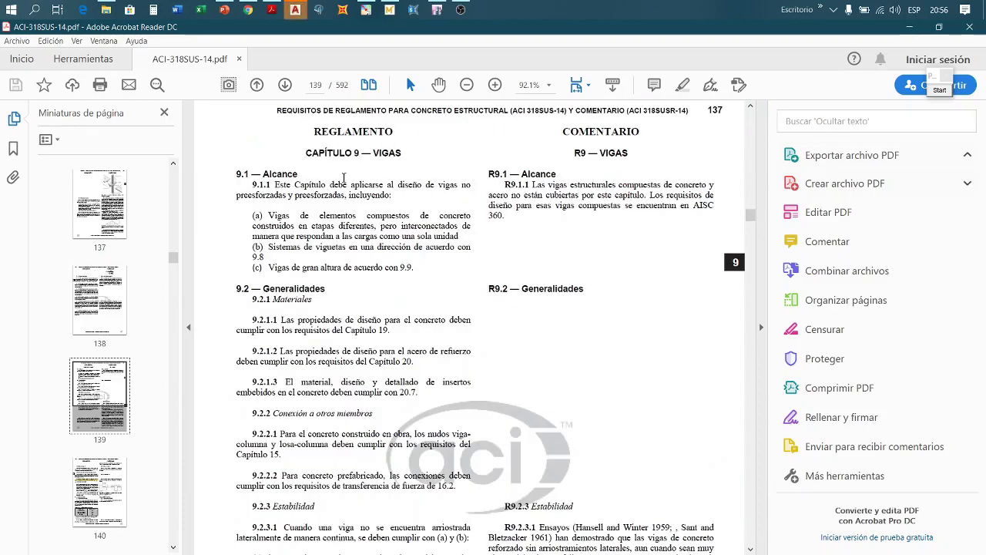
pyautogui.scroll(-15, 319, 258)
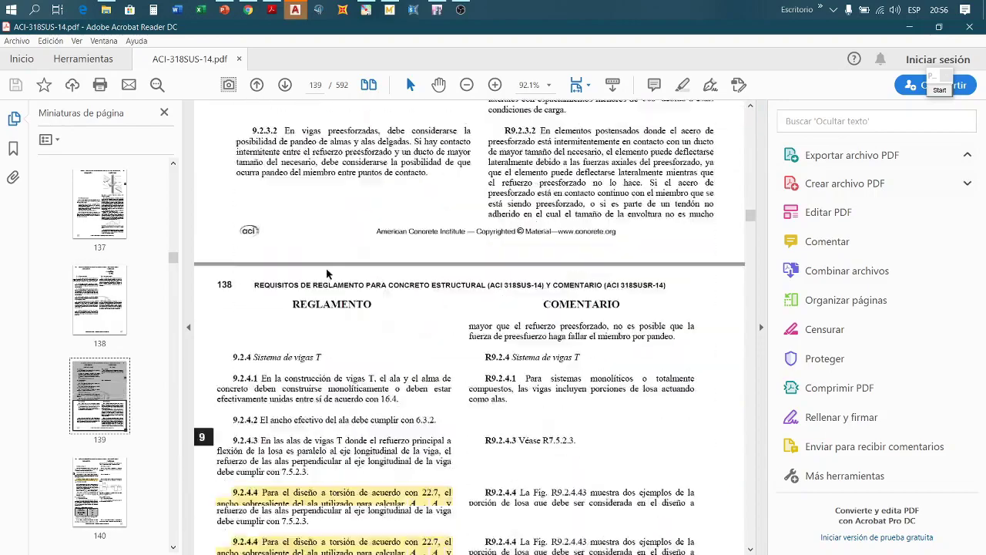
pyautogui.scroll(-9, 327, 268)
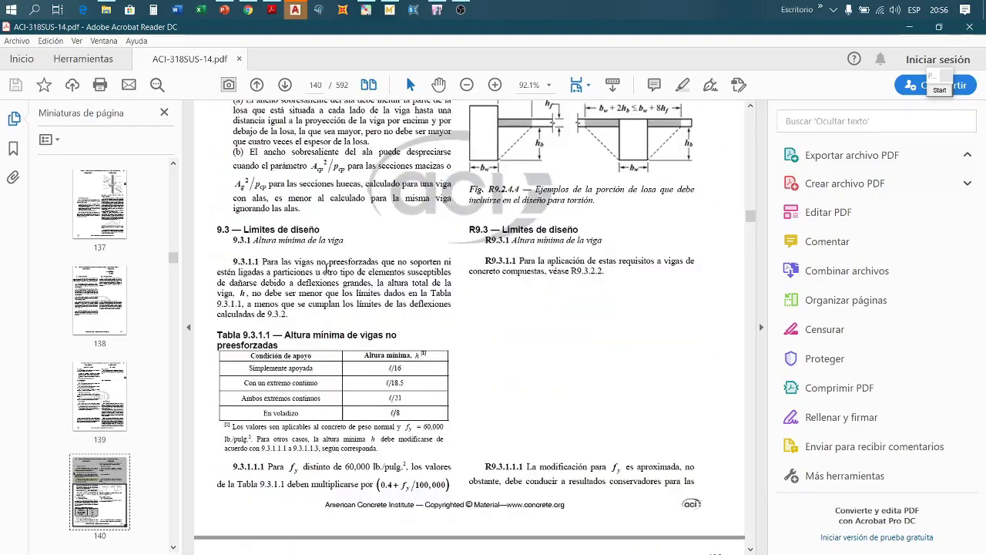
pyautogui.keyDown('ctrl'); pyautogui.scroll(4, 221, 286); pyautogui.keyUp('ctrl')
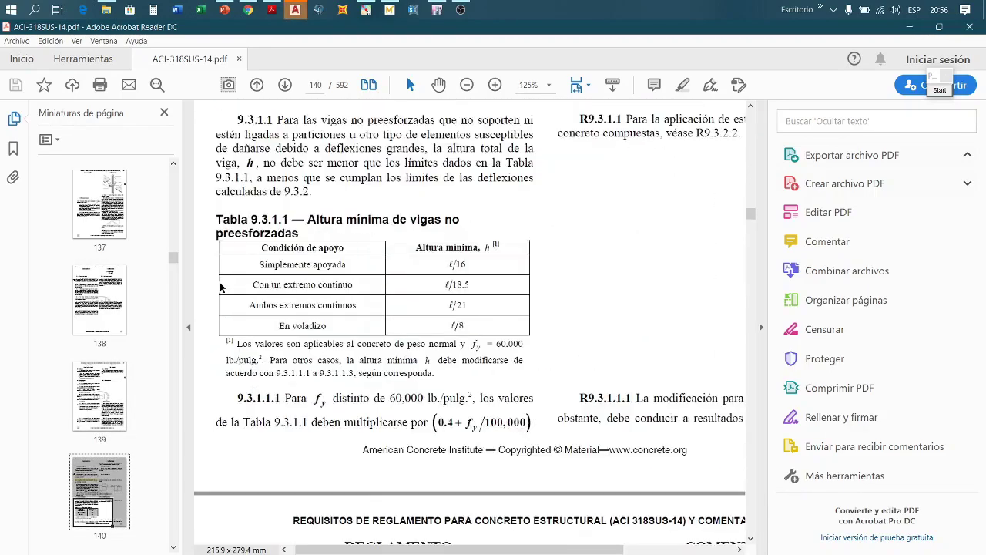
pyautogui.keyDown('ctrl'); pyautogui.scroll(1, 210, 278); pyautogui.keyUp('ctrl')
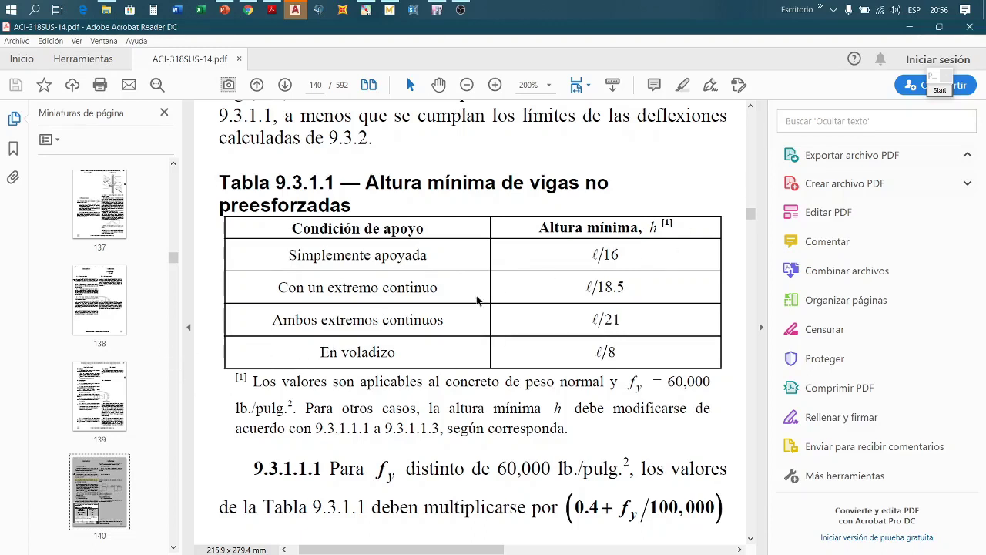
# Step: Circle the table's h [1] and its footnote marker, underline "peso normal" and "fy = 60,000", write "4200 Kg/cm" beside them, and end the annotation
pyautogui.click(938, 94)
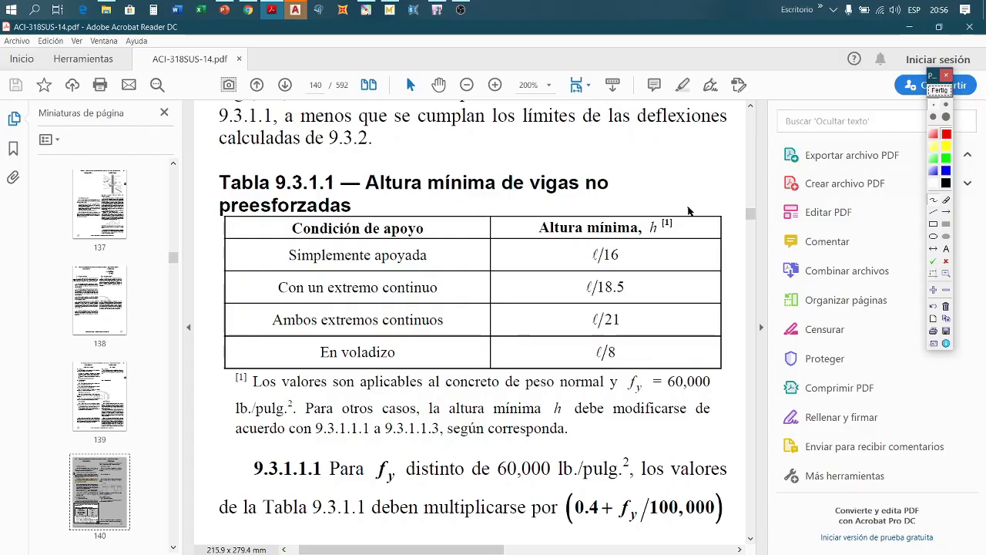
pyautogui.moveTo(678, 219)
pyautogui.mouseDown()
pyautogui.moveTo(650, 223)
pyautogui.moveTo(668, 241)
pyautogui.moveTo(674, 221)
pyautogui.mouseUp()
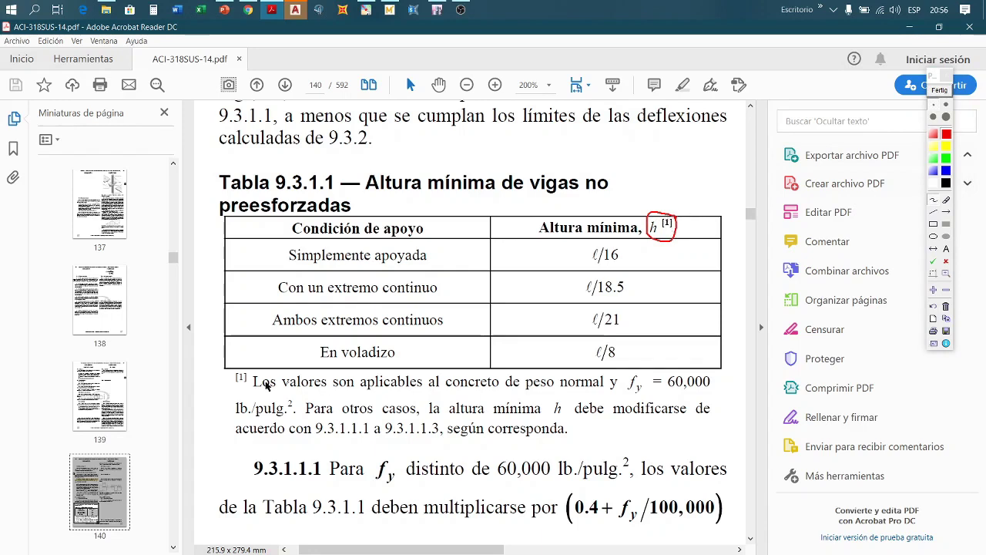
pyautogui.moveTo(246, 388)
pyautogui.mouseDown()
pyautogui.moveTo(242, 369)
pyautogui.moveTo(231, 383)
pyautogui.moveTo(248, 389)
pyautogui.mouseUp()
pyautogui.moveTo(545, 391); pyautogui.dragTo(713, 392)
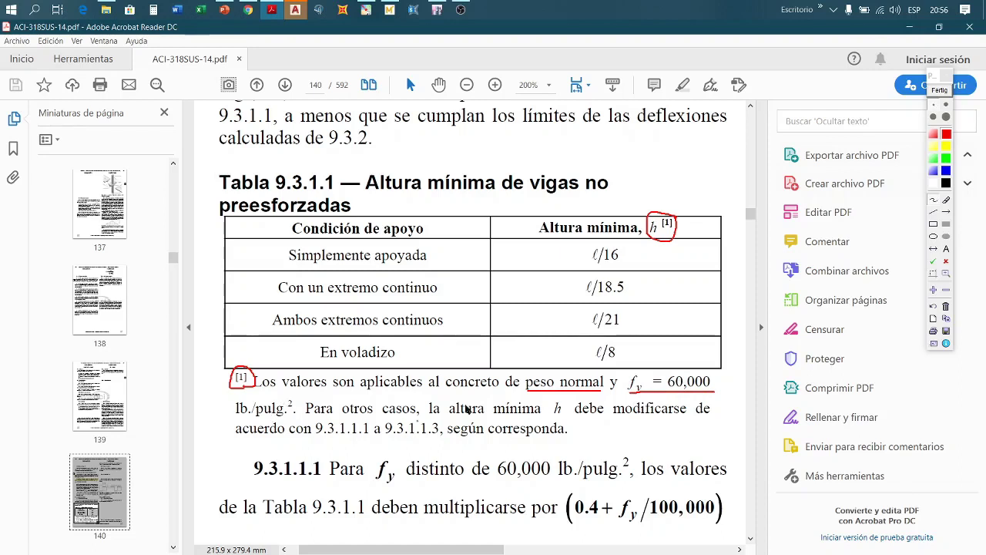
pyautogui.moveTo(727, 374)
pyautogui.mouseDown()
pyautogui.moveTo(730, 402)
pyautogui.moveTo(744, 397)
pyautogui.moveTo(747, 373)
pyautogui.moveTo(792, 367)
pyautogui.moveTo(795, 379)
pyautogui.moveTo(803, 374)
pyautogui.moveTo(801, 395)
pyautogui.mouseUp()
pyautogui.moveTo(826, 352)
pyautogui.mouseDown()
pyautogui.moveTo(821, 385)
pyautogui.moveTo(855, 380)
pyautogui.mouseUp()
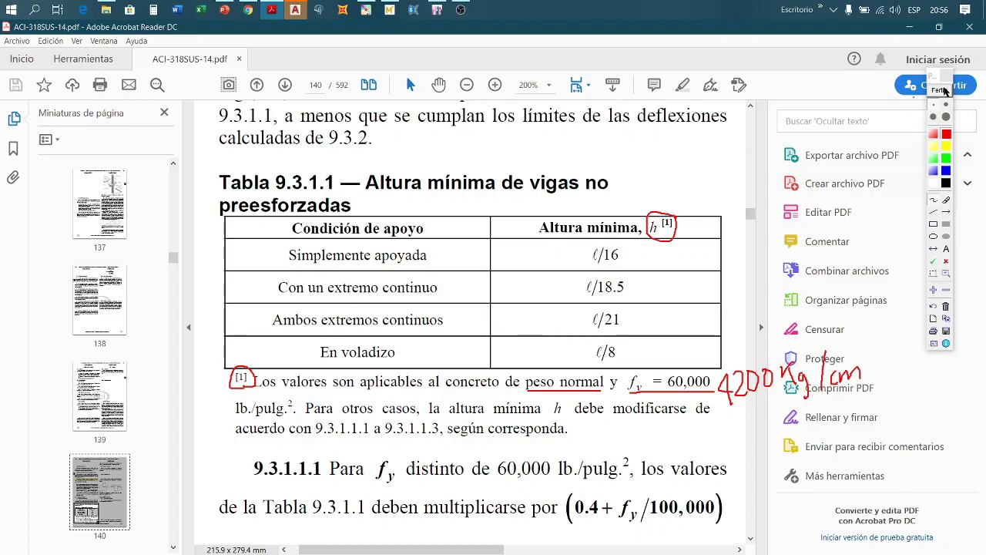
pyautogui.click(944, 91)
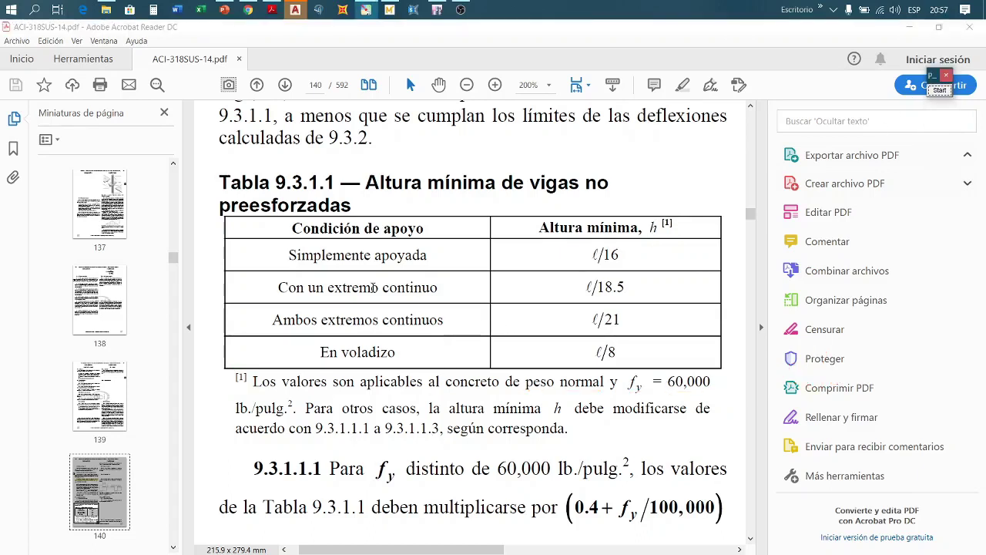
# Step: Switch to AutoCAD, open the most recent ANÁLISIS Y DISEÑO drawing, and frame the building elevation grid with its section sizes
pyautogui.click(298, 12)
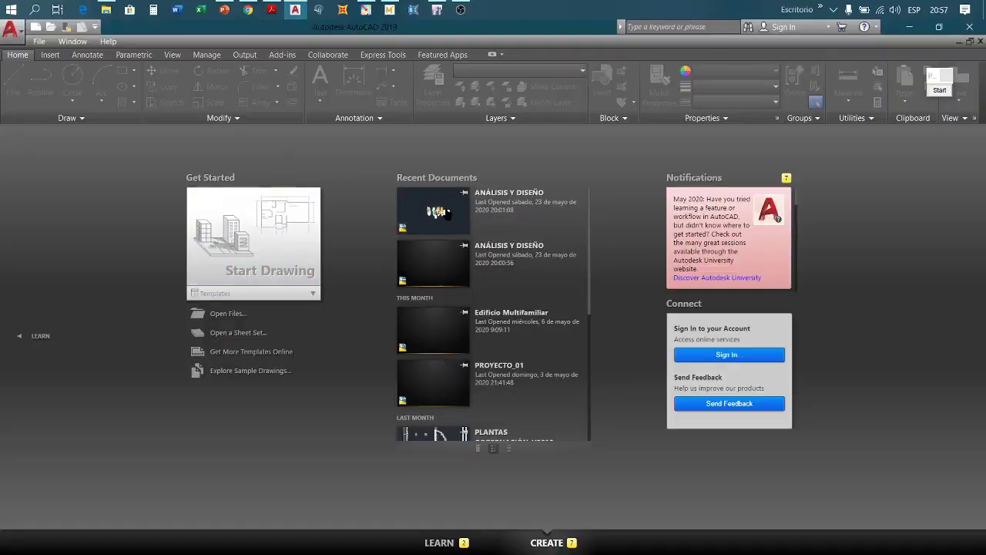
pyautogui.click(446, 214)
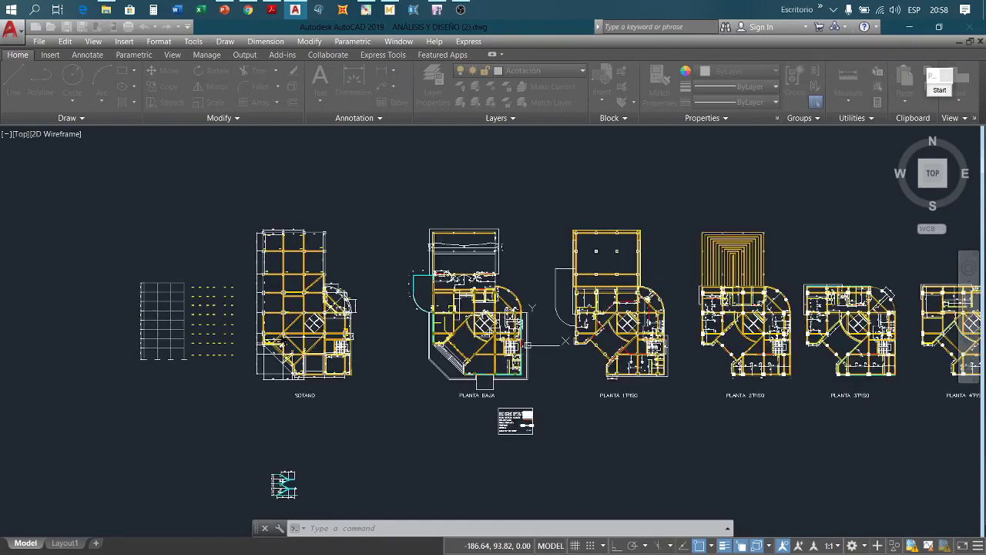
pyautogui.scroll(2, 118, 301)
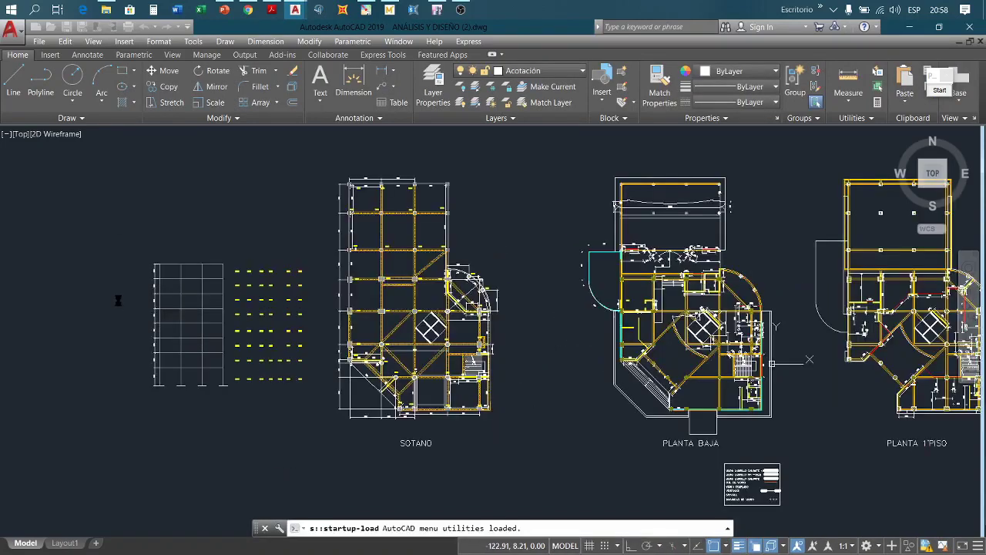
pyautogui.scroll(2, 118, 300)
pyautogui.scroll(2, 129, 285)
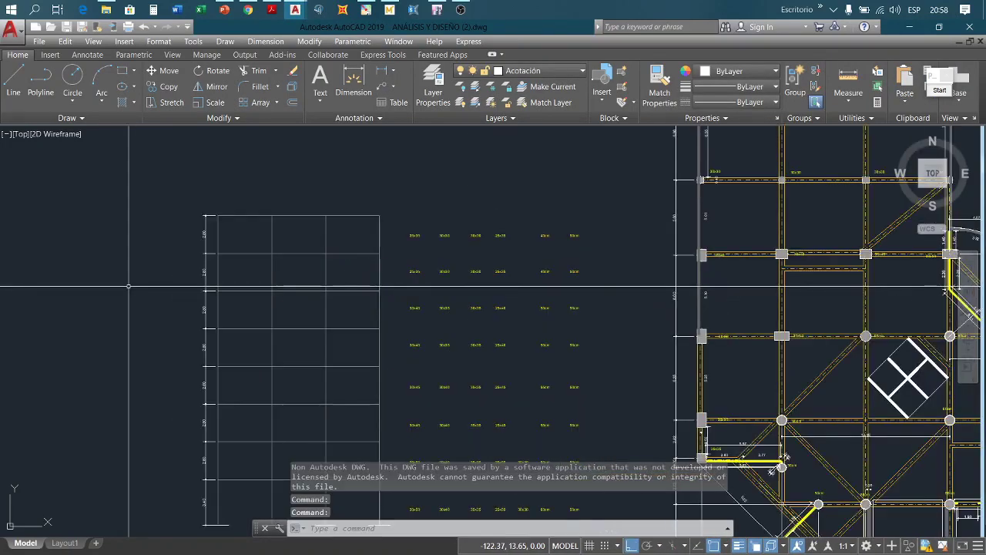
pyautogui.moveTo(132, 314)
pyautogui.mouseDown(button='middle')
pyautogui.moveTo(153, 298)
pyautogui.moveTo(146, 254)
pyautogui.mouseUp(button='middle')
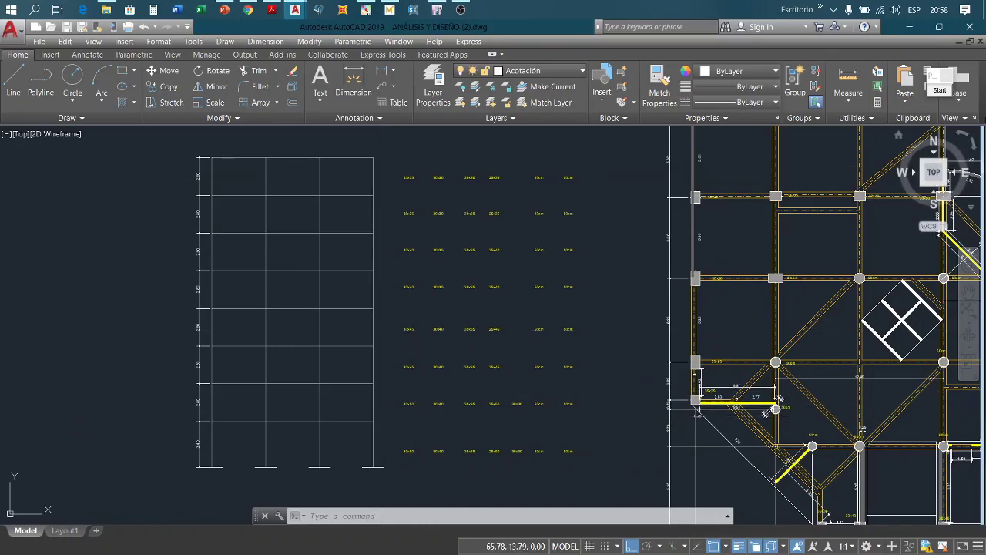
# Step: Draw red check marks beside the four lowest storeys of the building elevation, and end the annotation
pyautogui.click(938, 79)
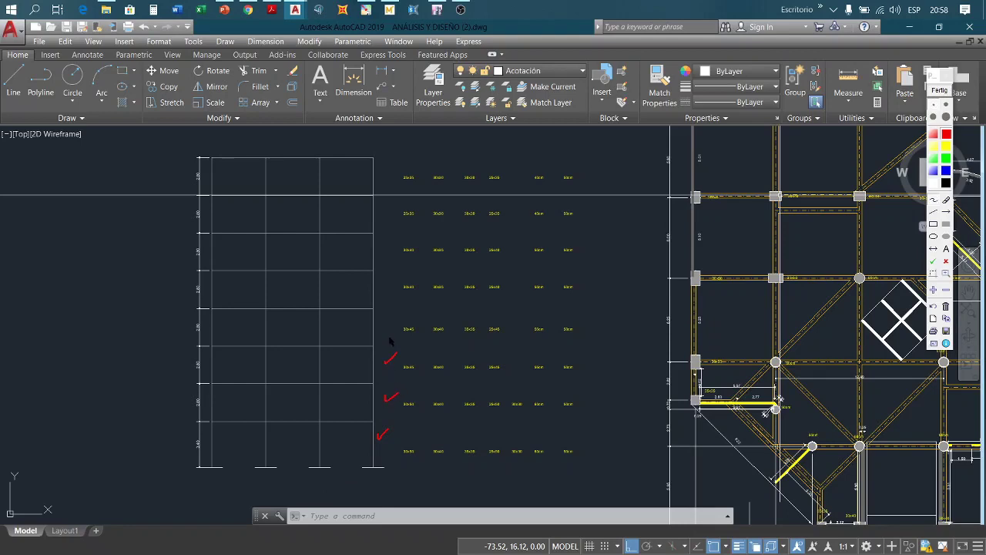
pyautogui.moveTo(383, 318); pyautogui.dragTo(394, 314)
pyautogui.click(939, 91)
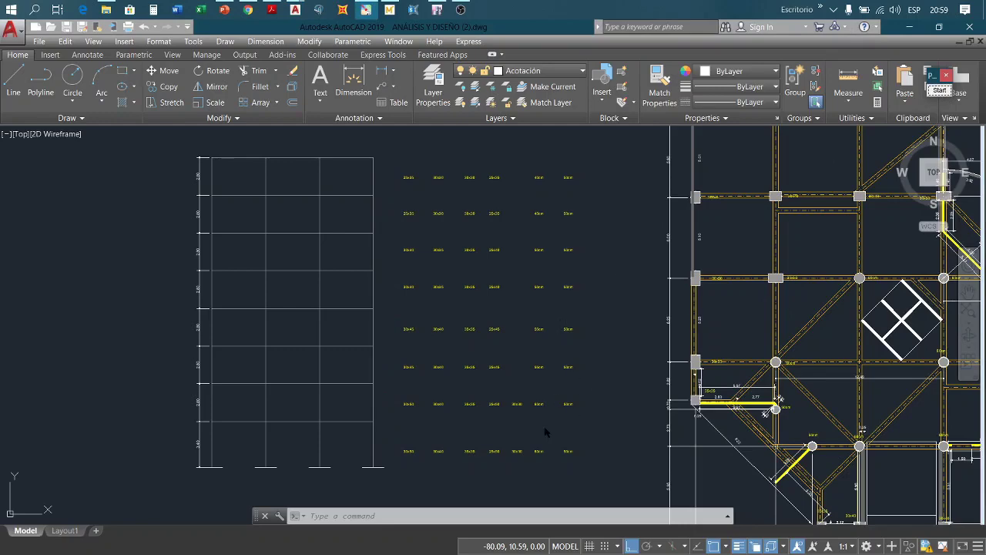
# Step: Circle the top storey's size labels in red, from 25x35 and 30x30 through 40cm and 50cm, and end the annotation
pyautogui.scroll(2, 545, 425)
pyautogui.scroll(4, 518, 363)
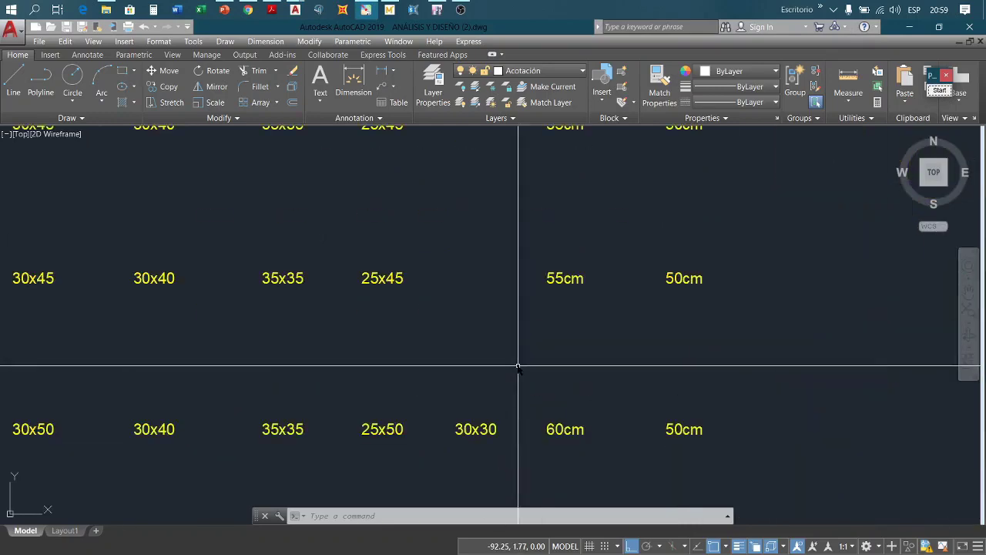
pyautogui.scroll(-4, 518, 364)
pyautogui.scroll(-2, 518, 365)
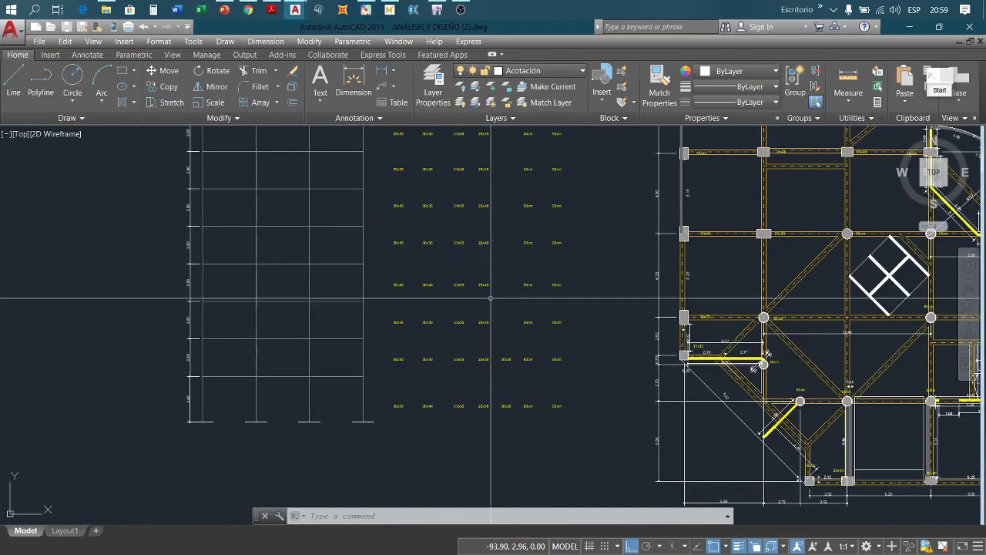
pyautogui.moveTo(465, 271); pyautogui.dragTo(464, 421, button='middle')
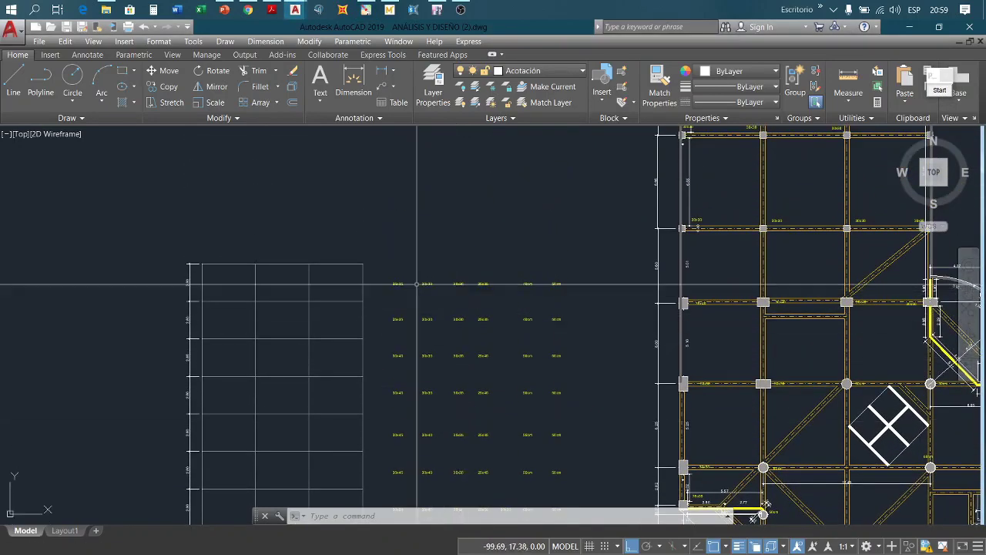
pyautogui.scroll(4, 413, 286)
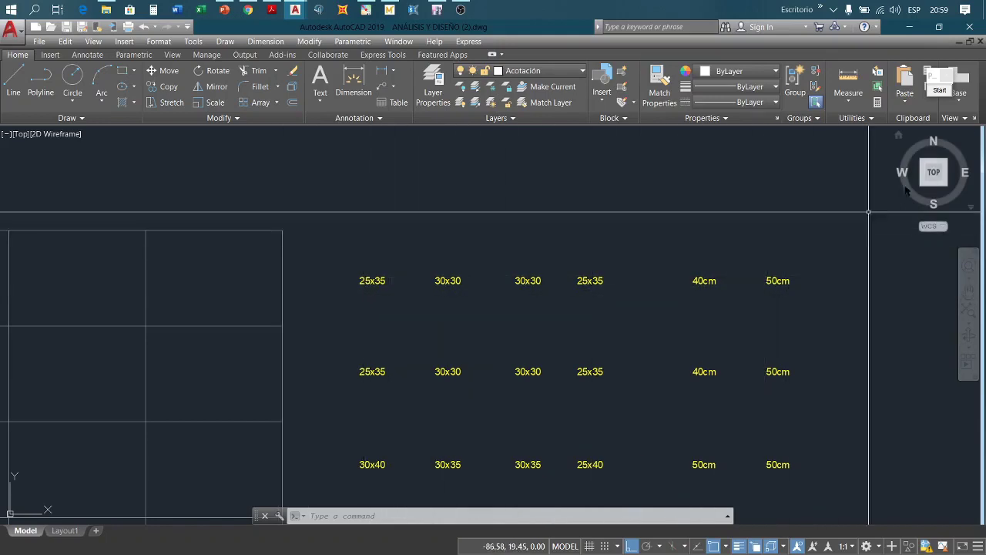
pyautogui.click(939, 90)
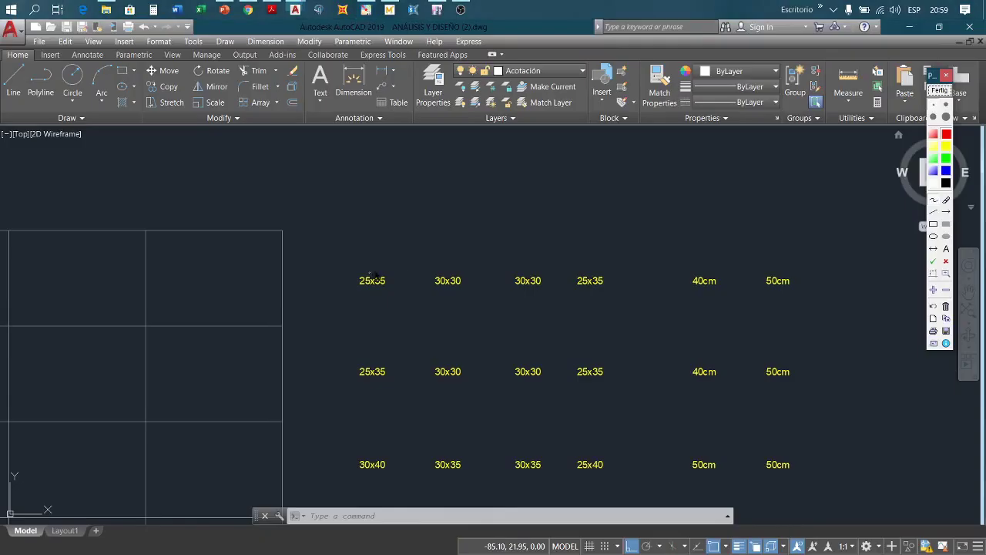
pyautogui.moveTo(379, 266)
pyautogui.mouseDown()
pyautogui.moveTo(349, 281)
pyautogui.moveTo(385, 297)
pyautogui.moveTo(379, 267)
pyautogui.moveTo(431, 294)
pyautogui.moveTo(457, 267)
pyautogui.mouseUp()
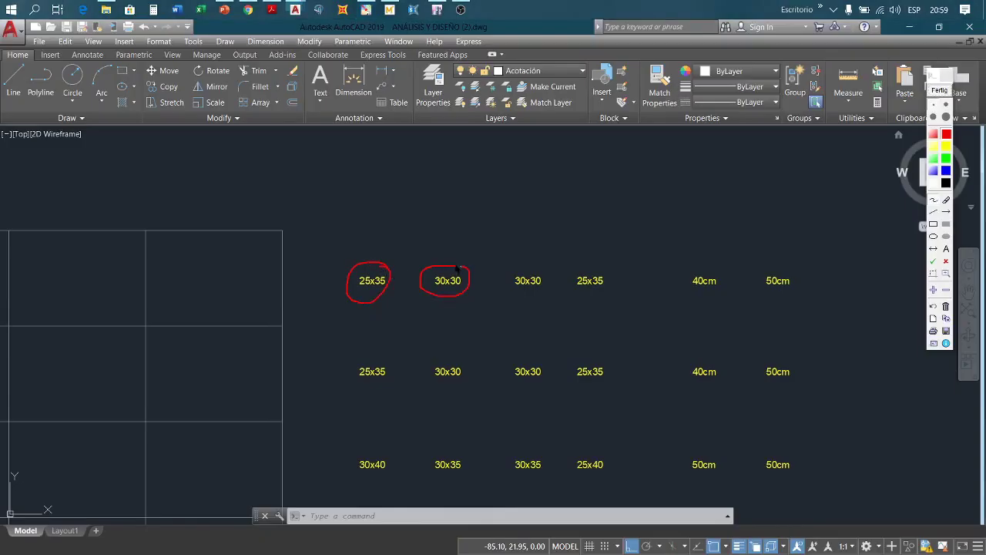
pyautogui.moveTo(533, 266)
pyautogui.mouseDown()
pyautogui.moveTo(519, 305)
pyautogui.moveTo(543, 264)
pyautogui.mouseUp()
pyautogui.moveTo(591, 301); pyautogui.dragTo(582, 264)
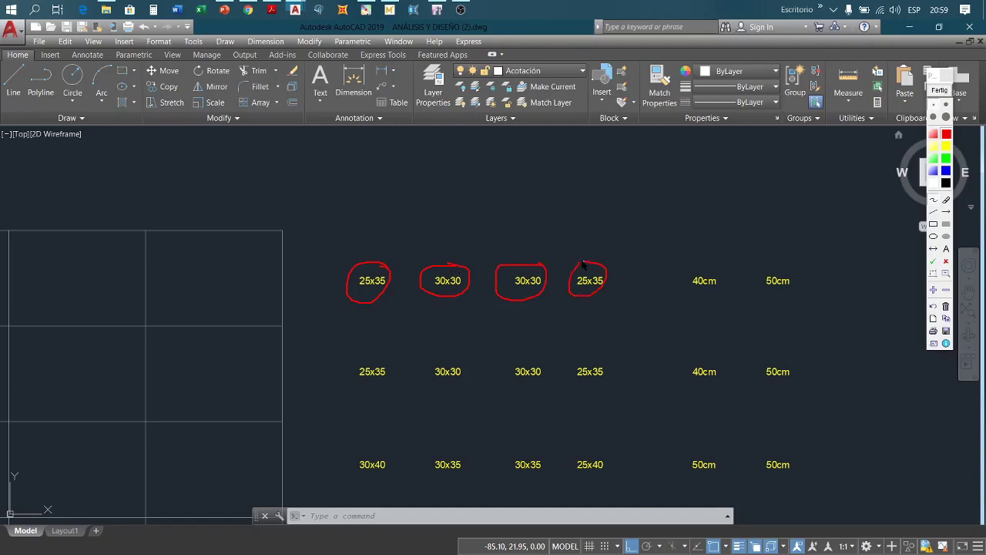
pyautogui.moveTo(723, 275)
pyautogui.mouseDown()
pyautogui.moveTo(676, 279)
pyautogui.moveTo(712, 299)
pyautogui.moveTo(721, 271)
pyautogui.moveTo(784, 305)
pyautogui.moveTo(795, 276)
pyautogui.moveTo(768, 269)
pyautogui.mouseUp()
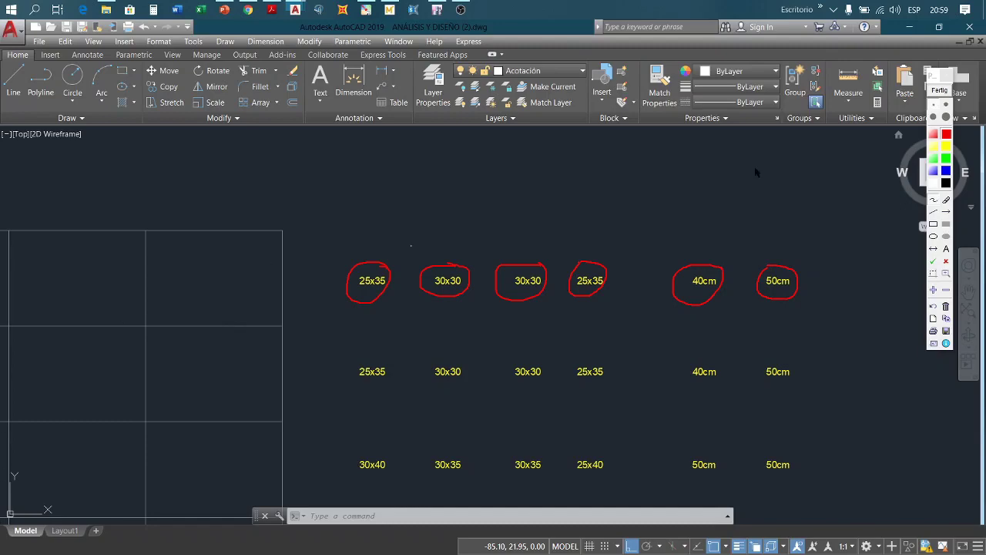
pyautogui.click(934, 91)
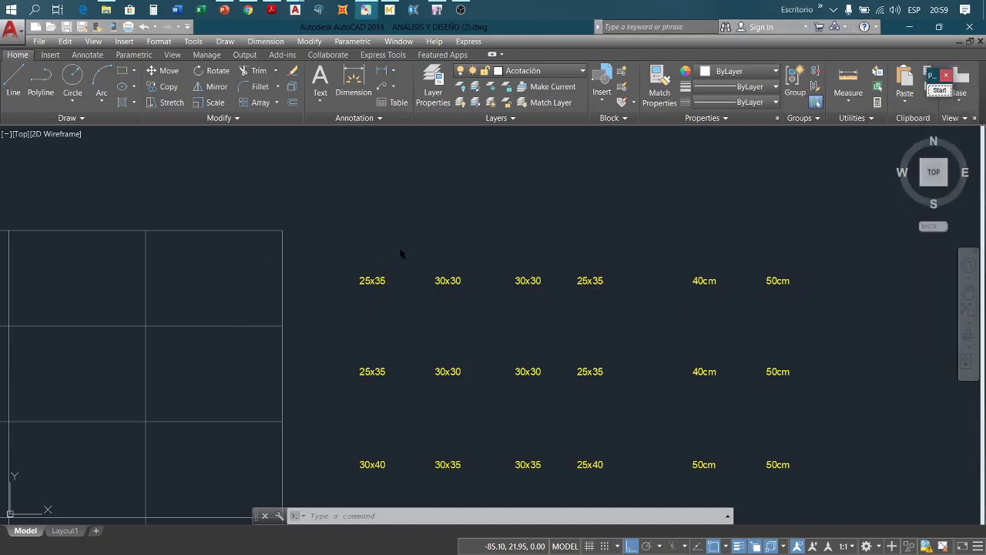
# Step: Examine the section sizes listed beside the lowest storeys of the building elevation
pyautogui.scroll(-4, 344, 270)
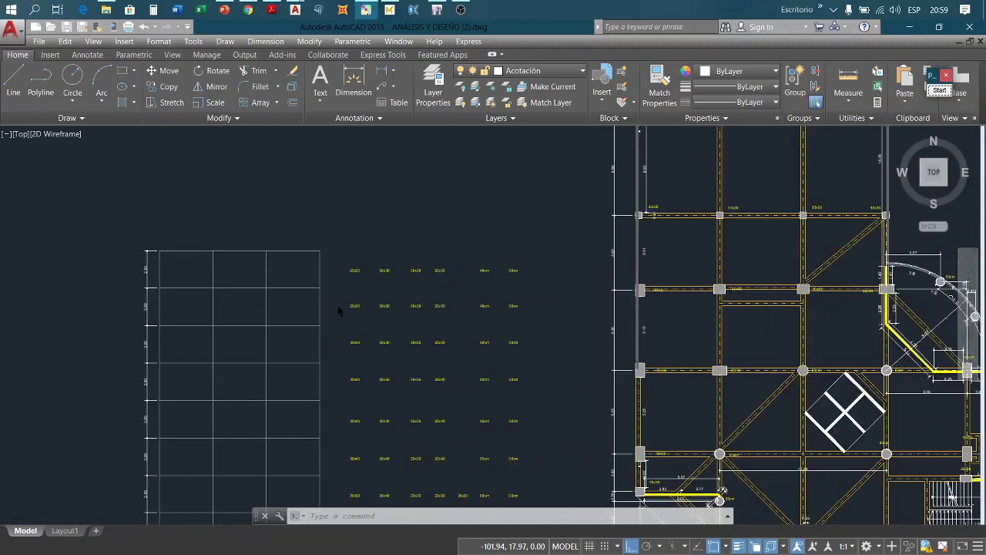
pyautogui.scroll(-2, 339, 308)
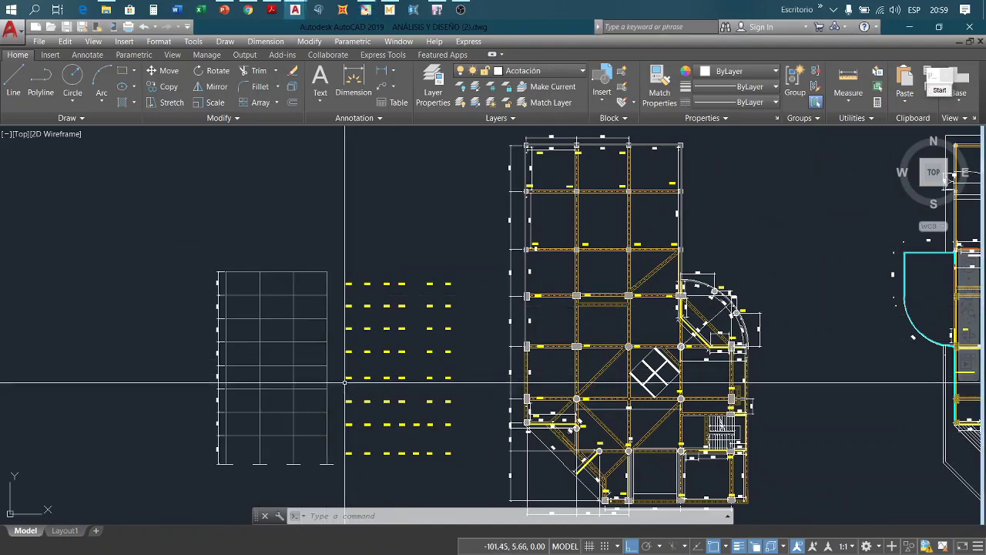
pyautogui.moveTo(331, 401)
pyautogui.mouseDown(button='middle')
pyautogui.moveTo(352, 345)
pyautogui.moveTo(346, 326)
pyautogui.mouseUp(button='middle')
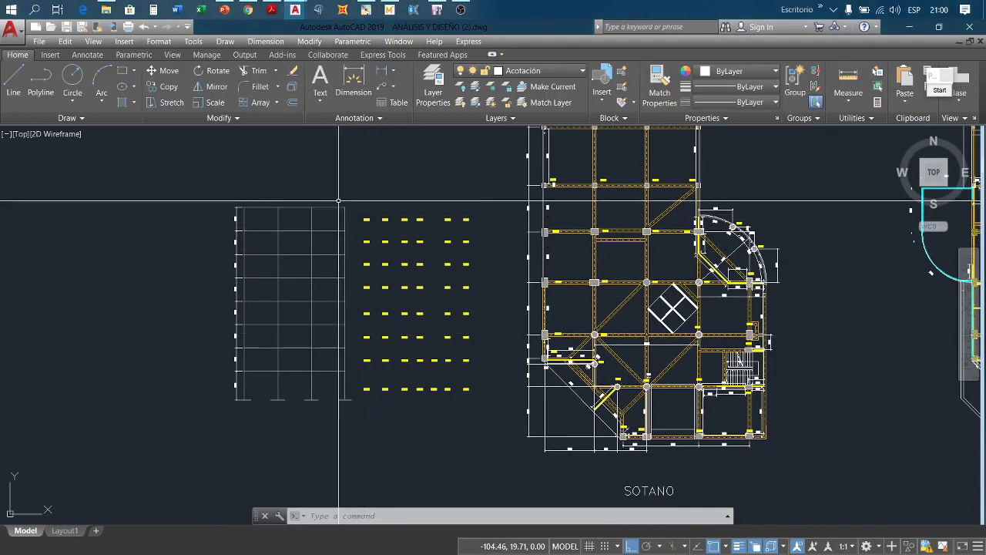
pyautogui.scroll(8, 370, 382)
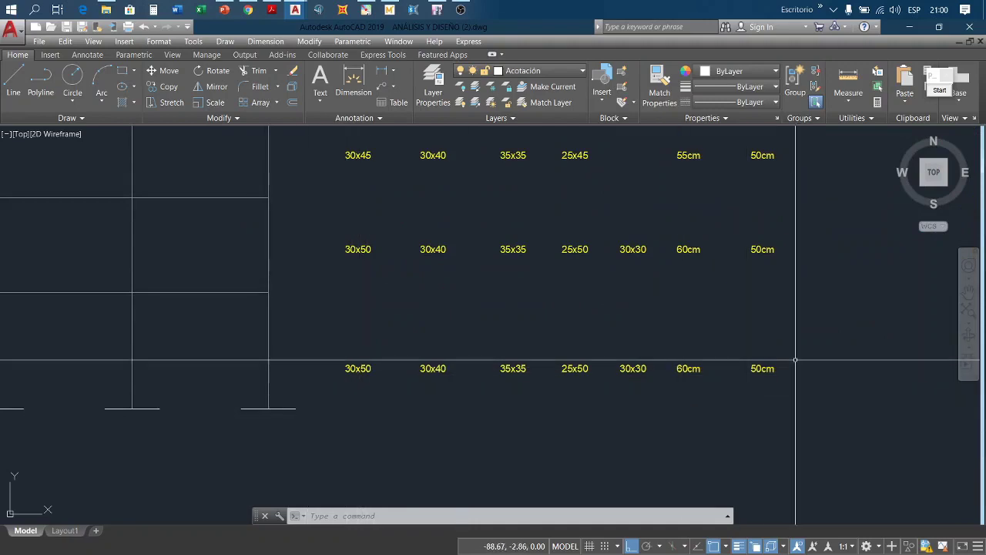
# Step: Bracket the two lowest storeys and the next two above in red, circling each pair's bottom row of section sizes, and end the annotation
pyautogui.scroll(-5, 314, 343)
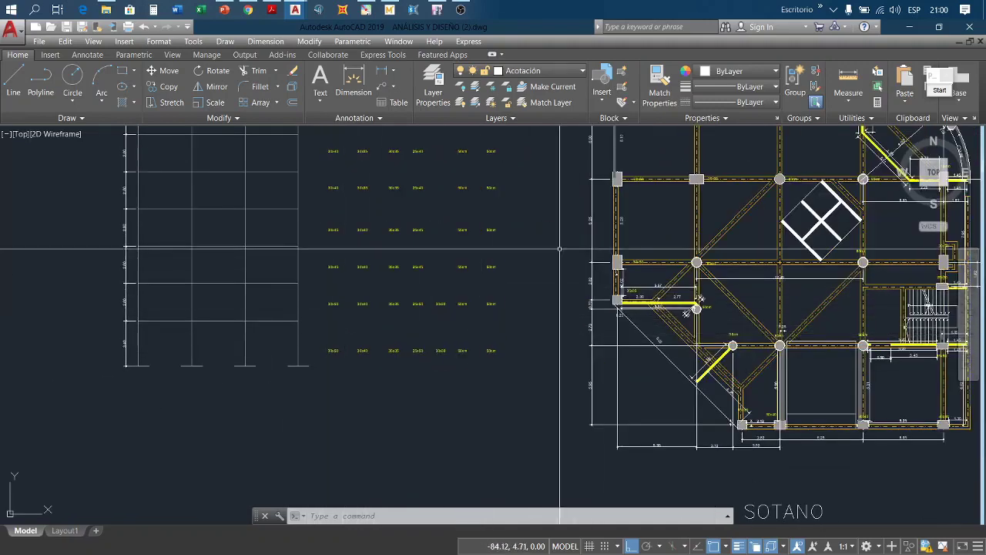
pyautogui.click(935, 77)
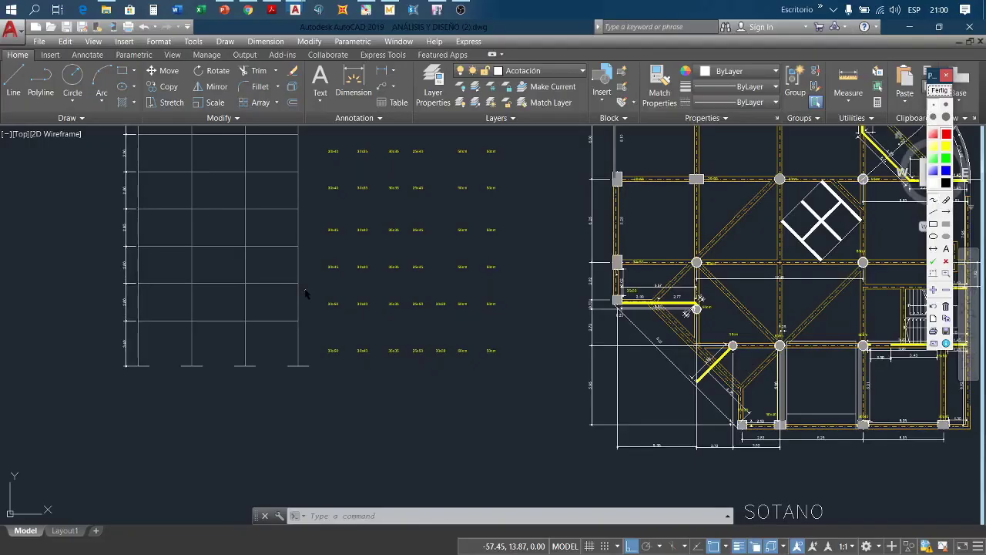
pyautogui.moveTo(309, 306); pyautogui.dragTo(316, 319)
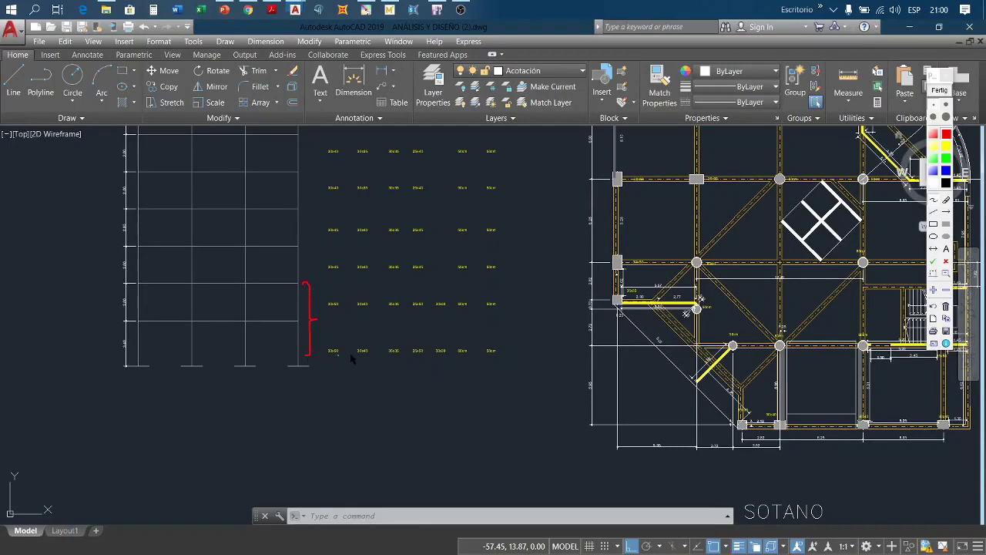
pyautogui.moveTo(329, 360)
pyautogui.mouseDown()
pyautogui.moveTo(455, 370)
pyautogui.moveTo(512, 349)
pyautogui.moveTo(341, 332)
pyautogui.moveTo(333, 365)
pyautogui.mouseUp()
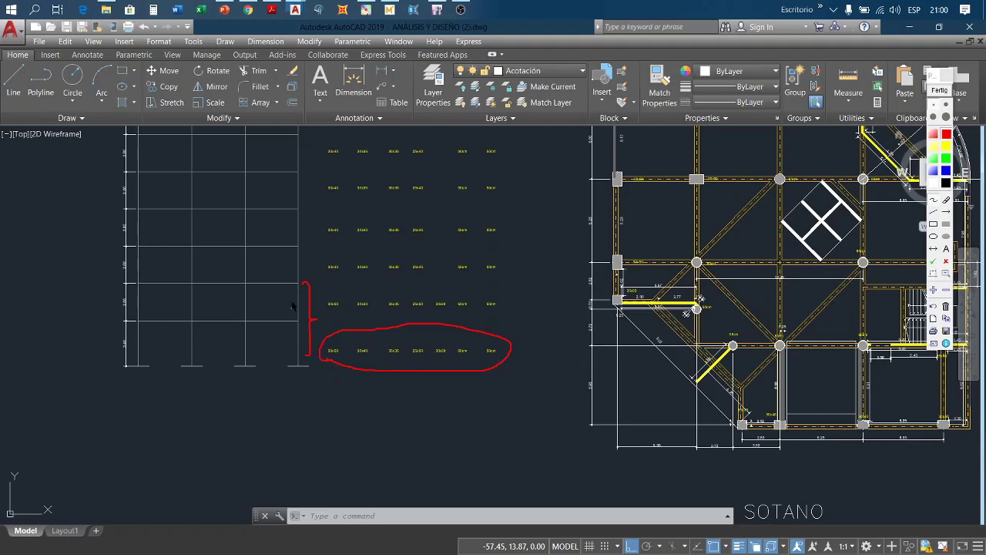
pyautogui.moveTo(317, 267)
pyautogui.mouseDown()
pyautogui.moveTo(470, 285)
pyautogui.moveTo(329, 267)
pyautogui.mouseUp()
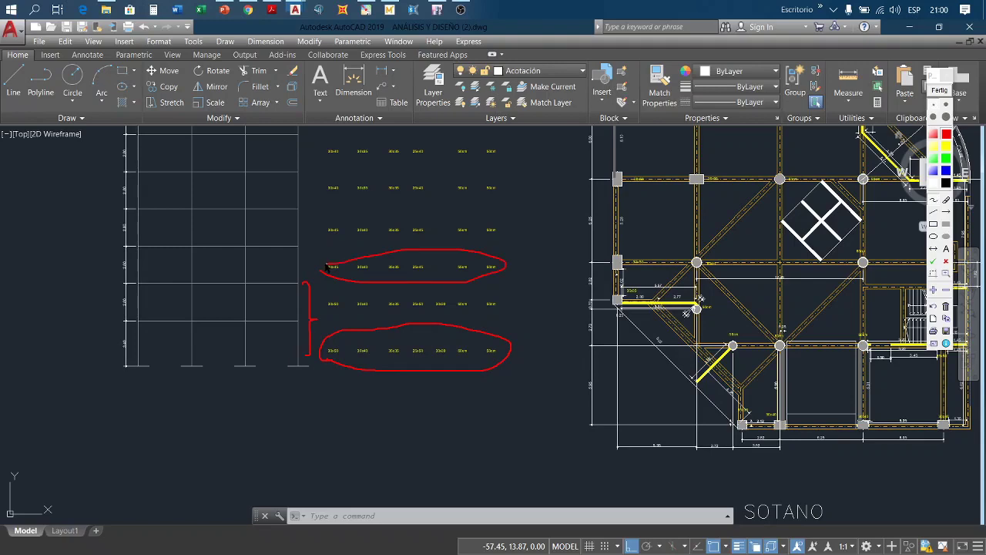
pyautogui.moveTo(305, 214); pyautogui.dragTo(312, 277)
pyautogui.click(940, 91)
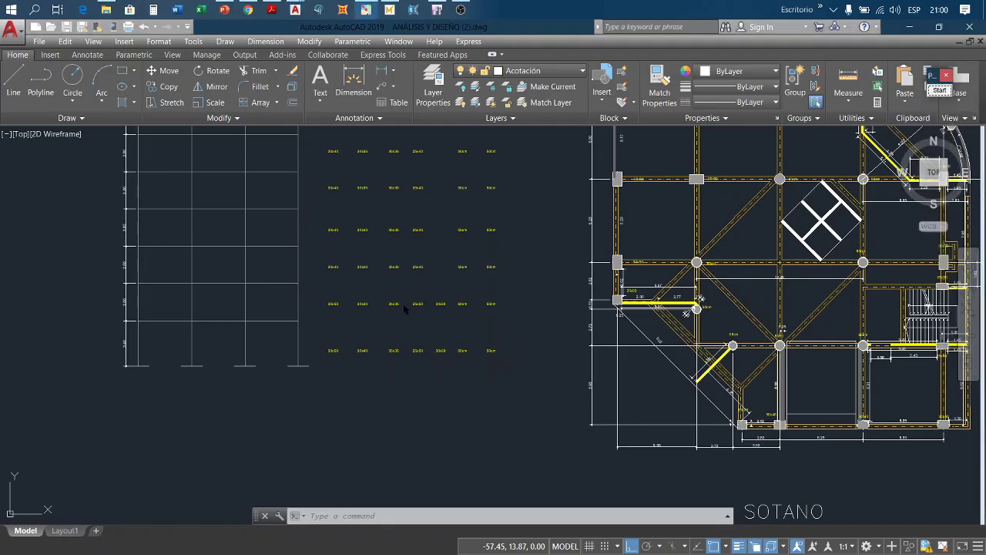
# Step: Place ETABS on half of the screen over the AutoCAD drawing, keeping the lowest storey's 30x50 and 30x40 labels in view
pyautogui.scroll(4, 311, 356)
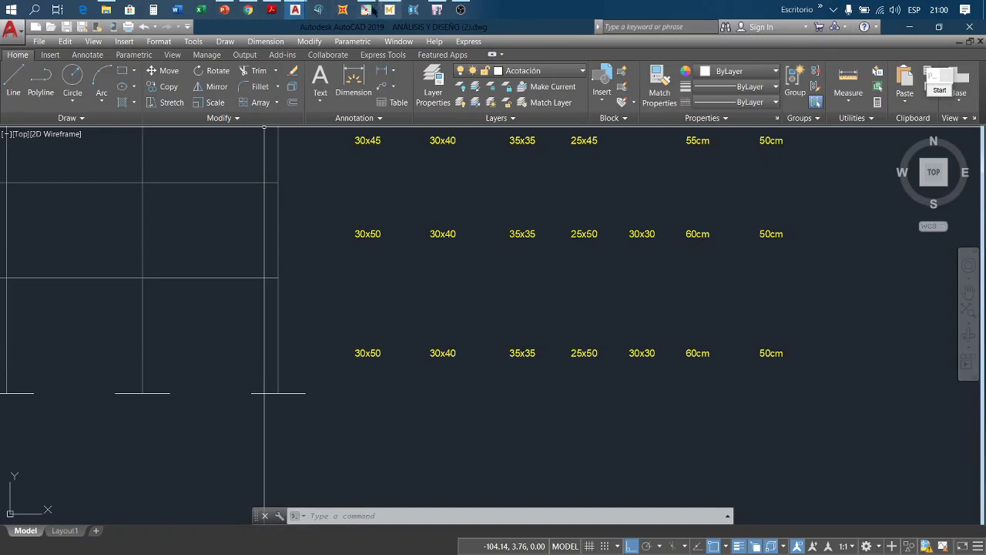
pyautogui.click(437, 10)
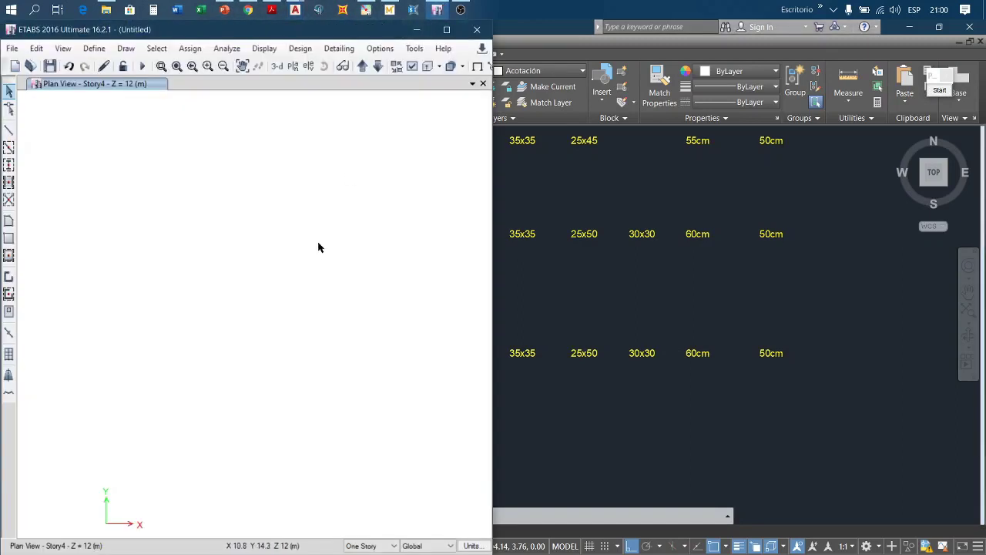
pyautogui.click(446, 30)
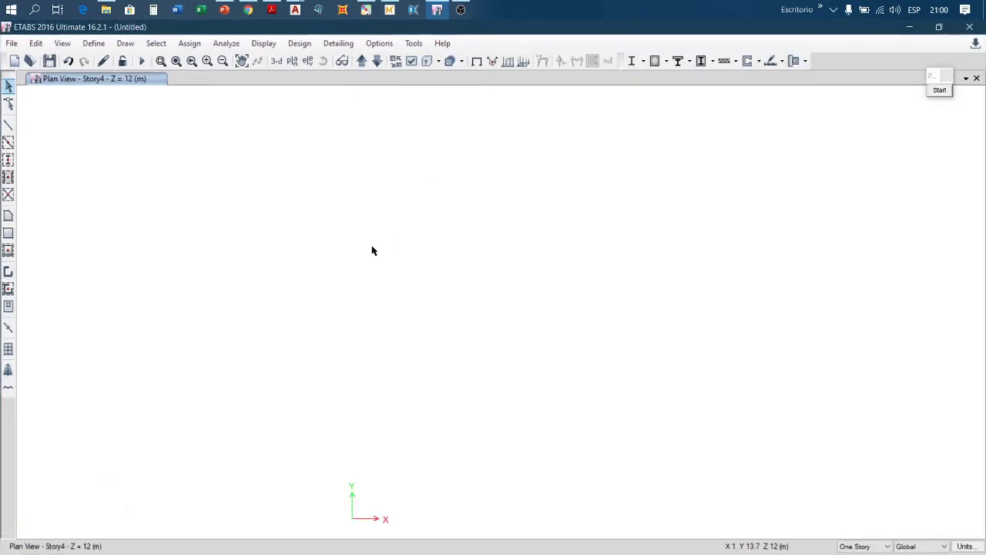
pyautogui.press('super+Left')
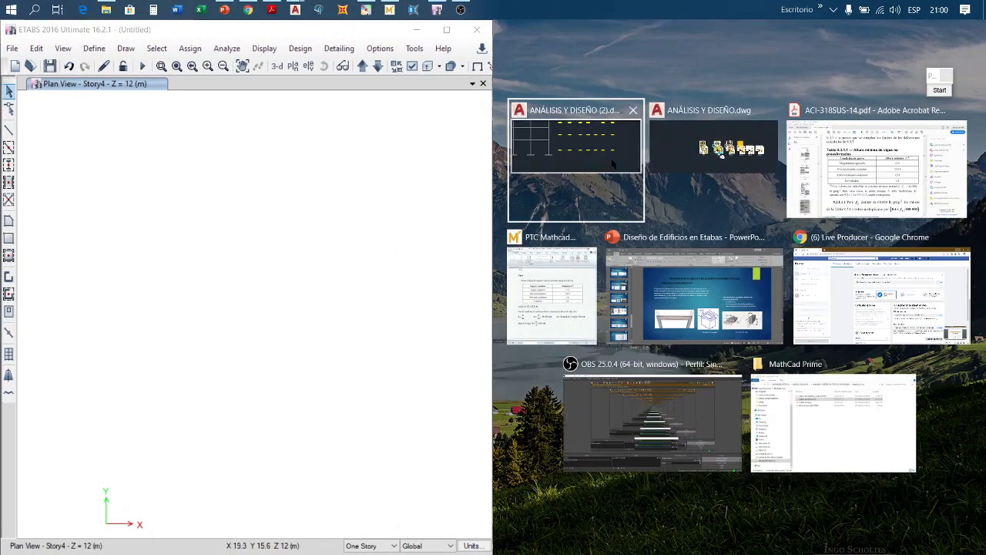
pyautogui.click(613, 163)
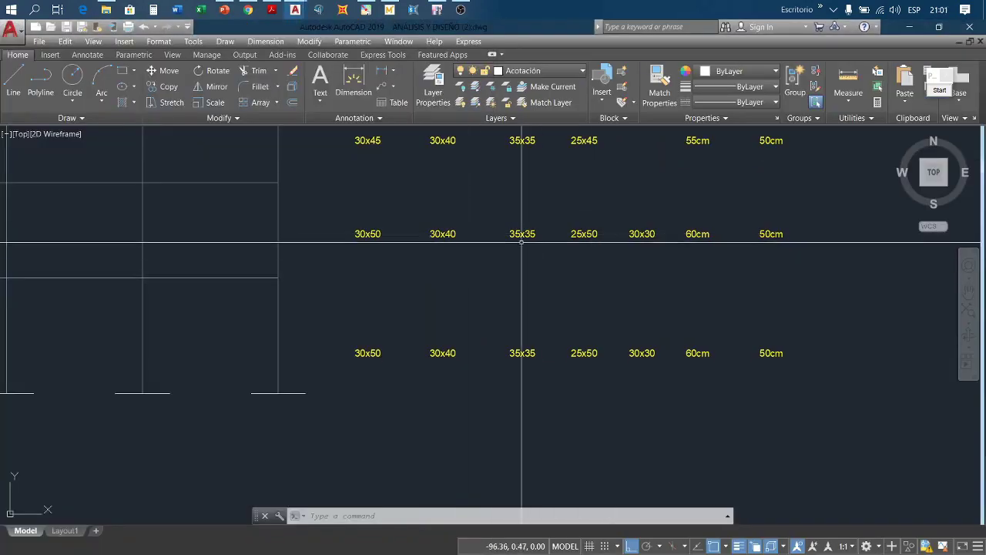
pyautogui.scroll(-4, 506, 241)
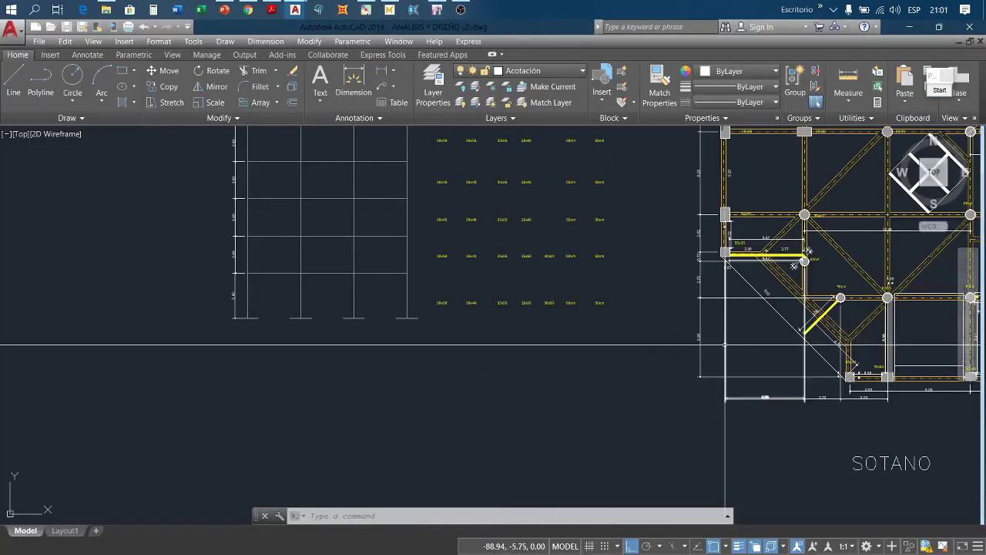
pyautogui.scroll(6, 419, 294)
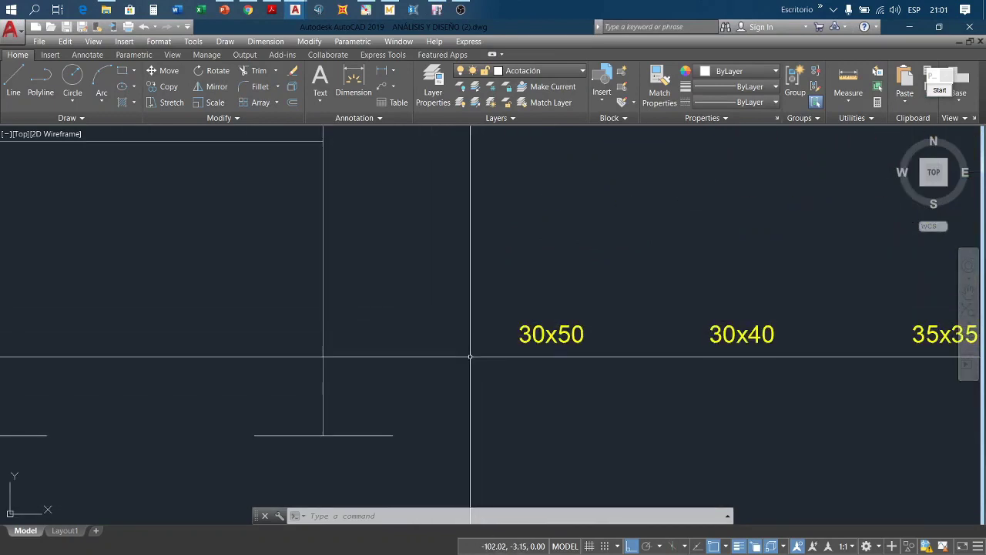
pyautogui.moveTo(459, 342)
pyautogui.mouseDown(button='middle')
pyautogui.moveTo(605, 348)
pyautogui.moveTo(577, 361)
pyautogui.moveTo(594, 363)
pyautogui.moveTo(585, 355)
pyautogui.mouseUp(button='middle')
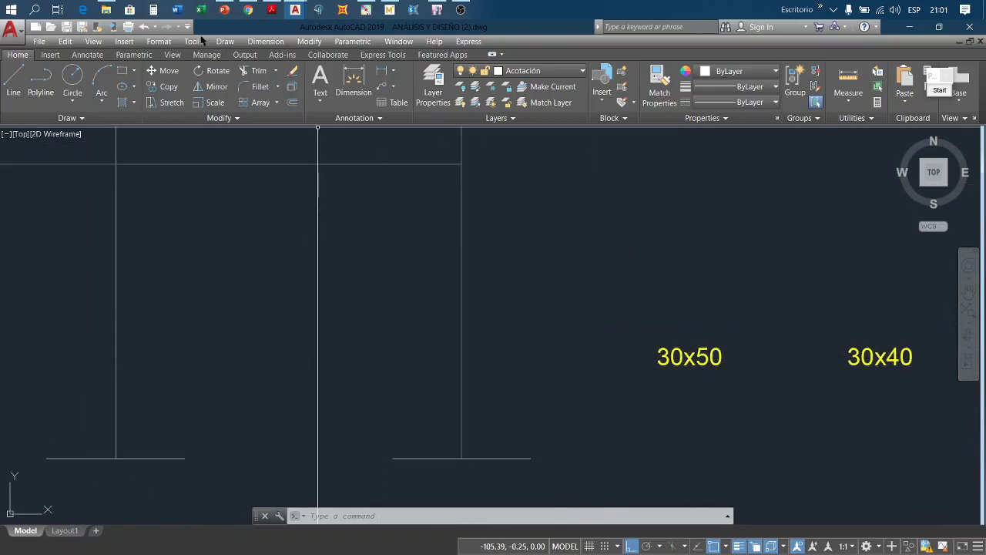
pyautogui.click(437, 10)
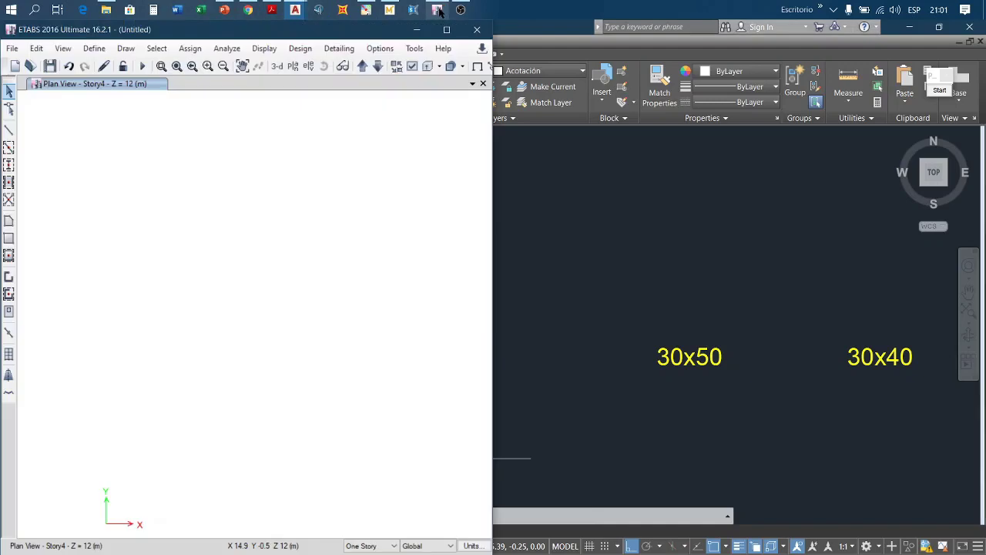
# Step: Open the frame section properties definition in ETABS and position its dialog clear of the AutoCAD size labels
pyautogui.click(93, 49)
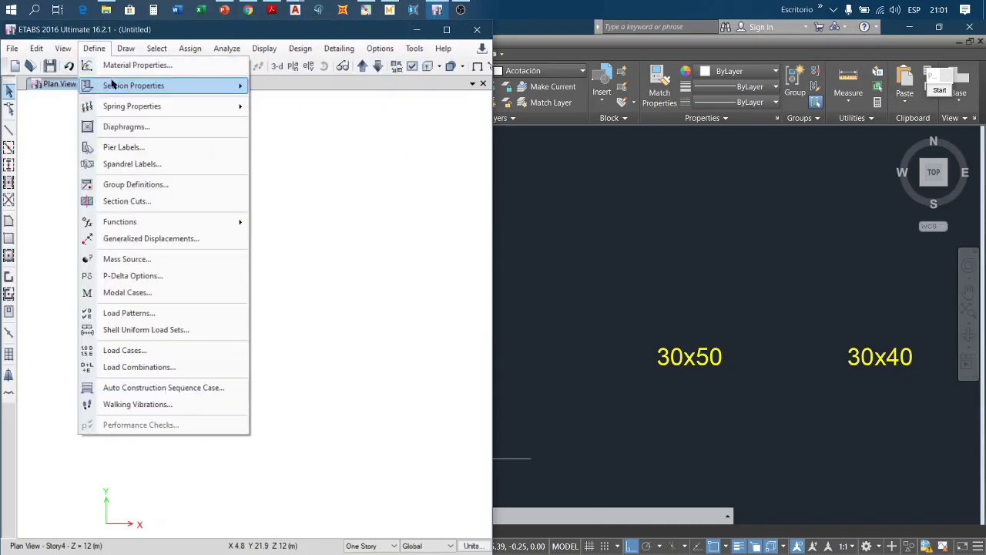
pyautogui.moveTo(120, 86)
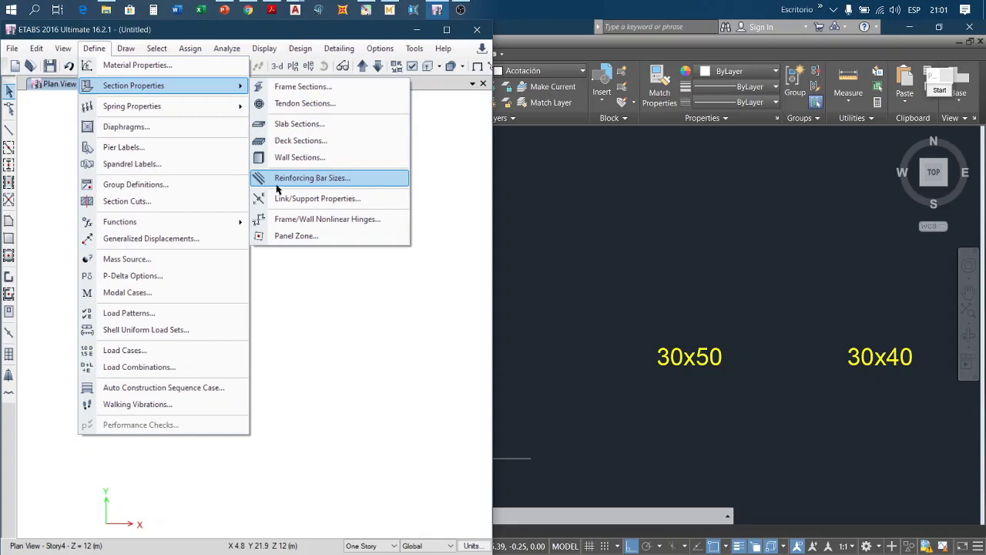
pyautogui.click(301, 87)
pyautogui.moveTo(538, 112); pyautogui.dragTo(325, 89)
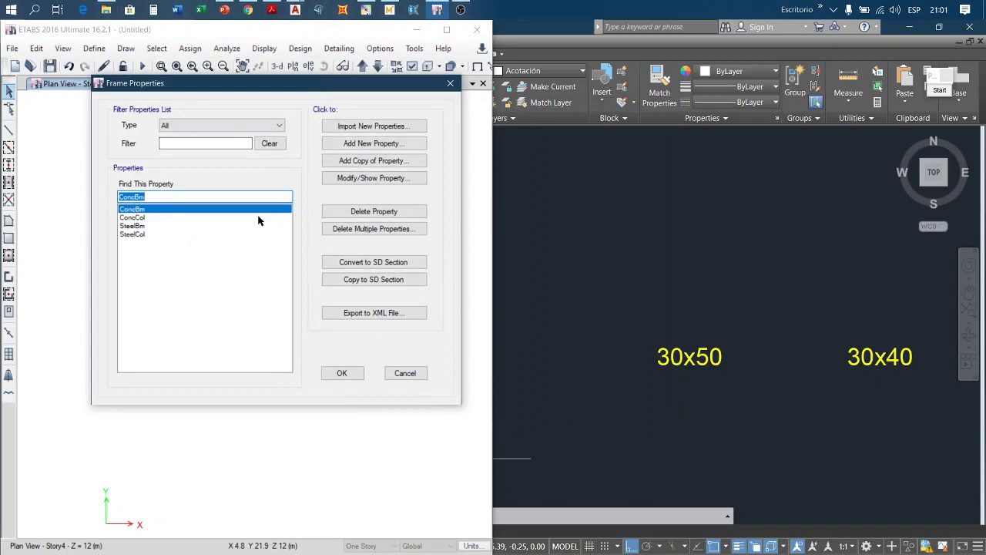
pyautogui.moveTo(241, 85); pyautogui.dragTo(240, 137)
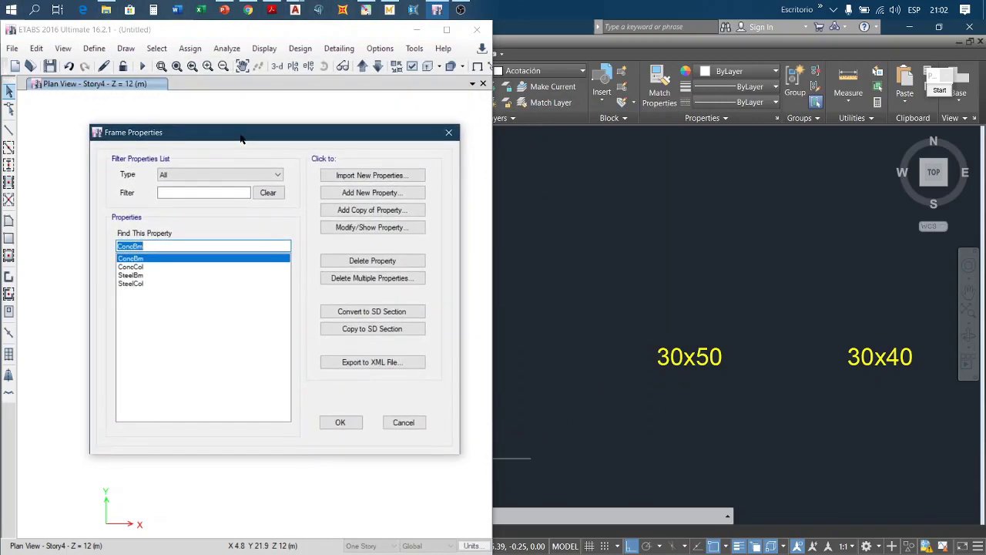
# Step: Go through the predefined frame sections ConcBm, ConcCol and SteelBm in the properties list
pyautogui.click(157, 269)
pyautogui.click(155, 259)
pyautogui.click(156, 266)
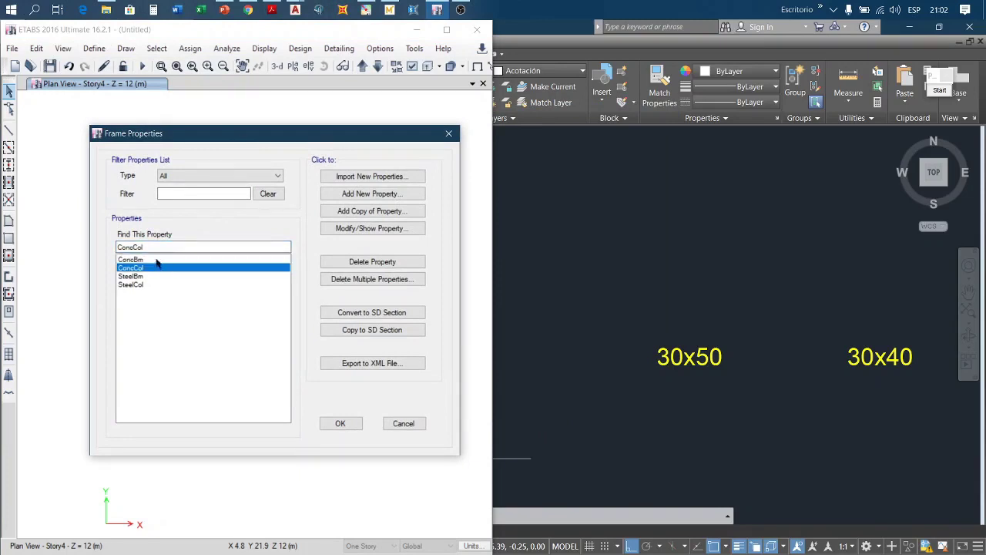
pyautogui.click(157, 260)
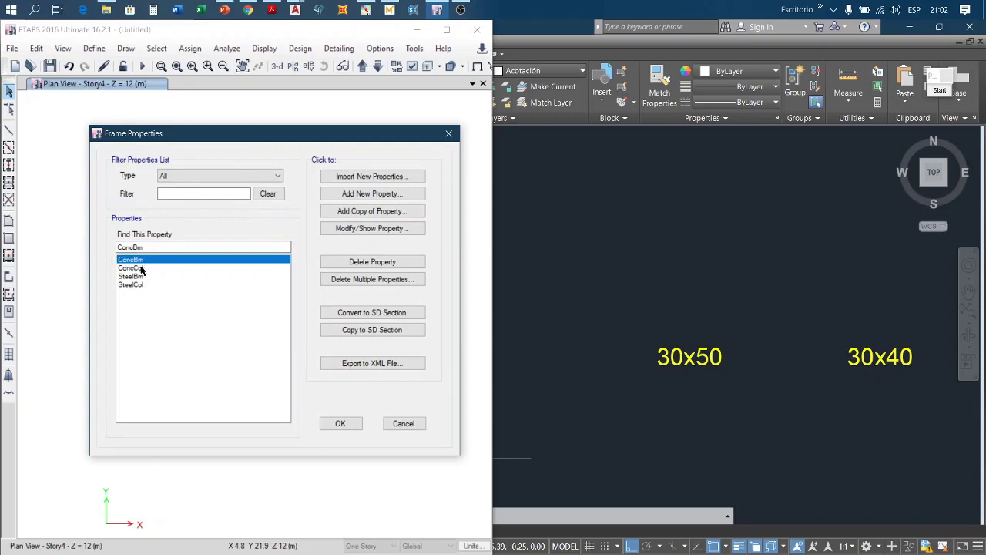
pyautogui.click(141, 269)
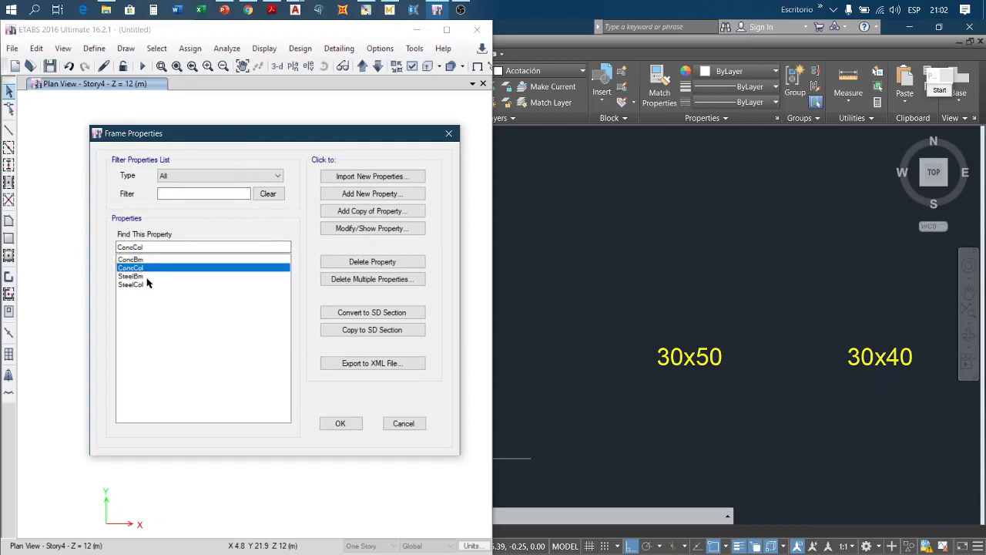
pyautogui.click(149, 278)
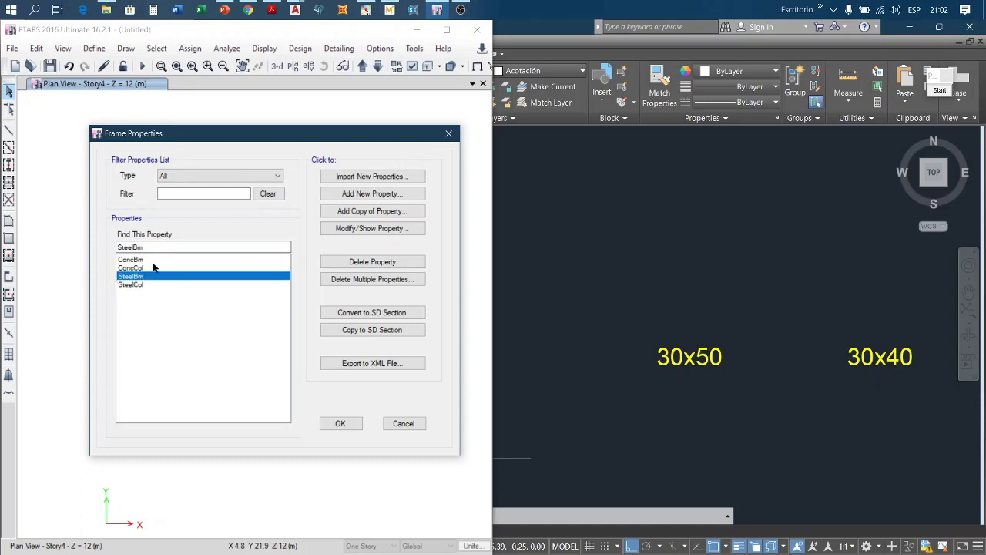
pyautogui.click(162, 260)
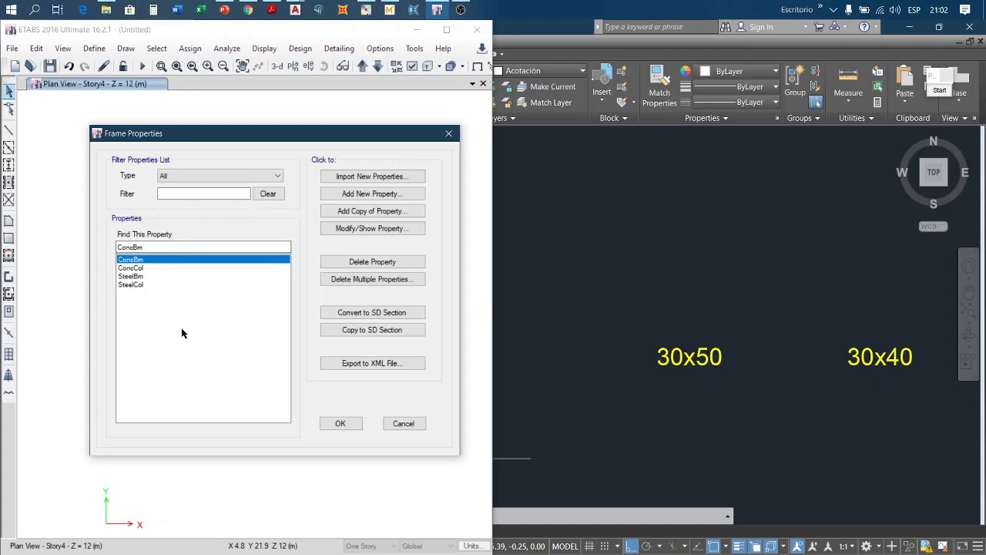
# Step: Open the ConcCol section for modification, rename it C 30X50 and keep f'c = 250 kgf/cm2 as its material
pyautogui.click(155, 268)
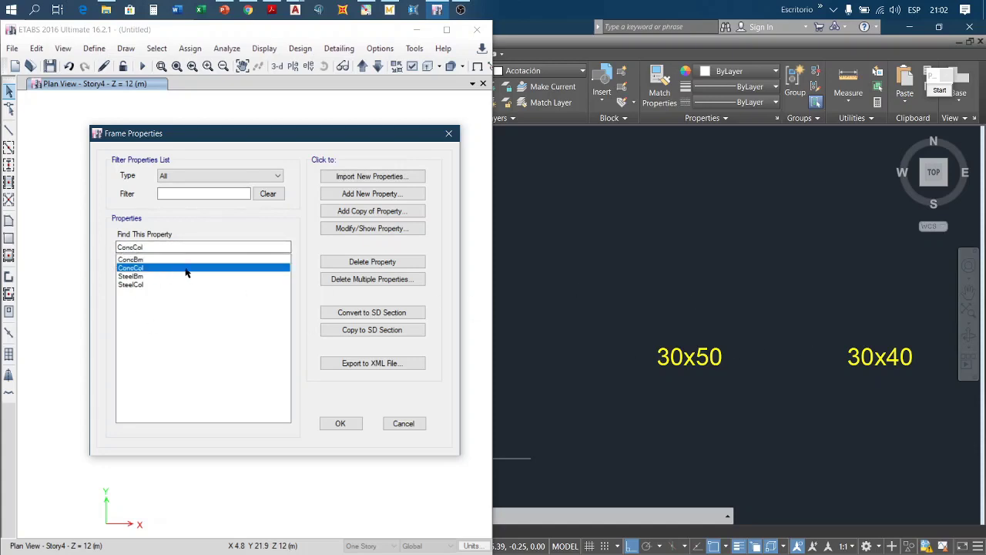
pyautogui.click(365, 228)
pyautogui.moveTo(576, 86); pyautogui.dragTo(381, 100)
pyautogui.moveTo(266, 135); pyautogui.dragTo(195, 137)
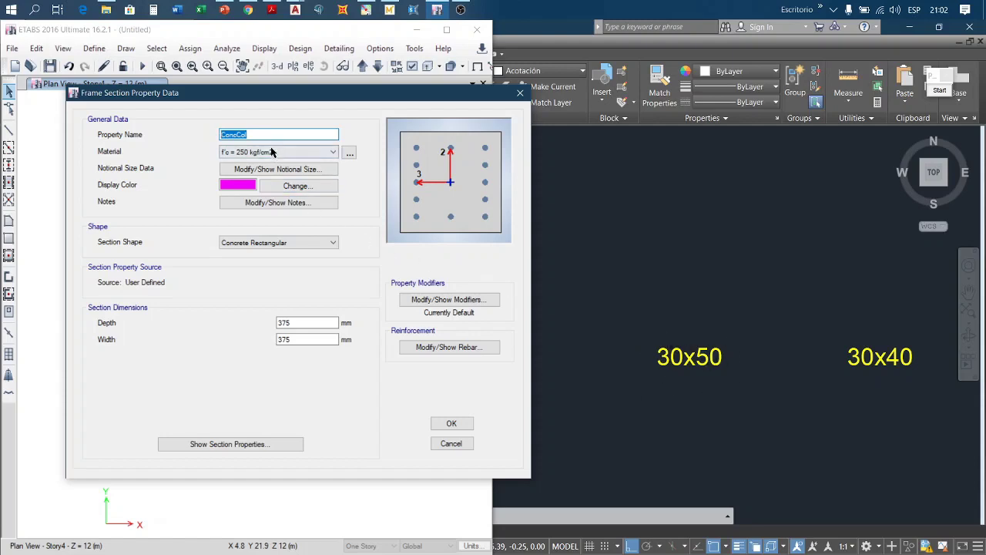
pyautogui.write('c')
pyautogui.click(283, 153)
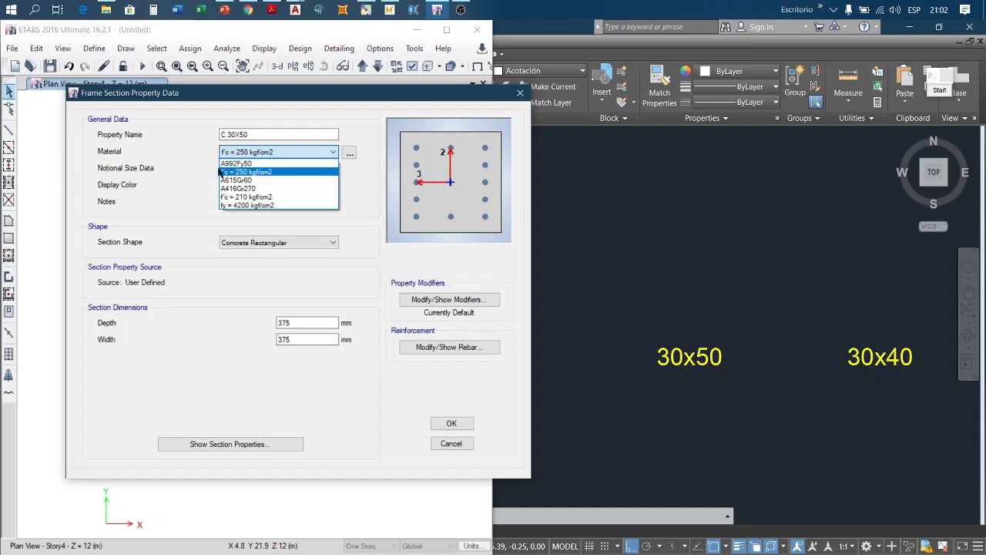
pyautogui.click(281, 153)
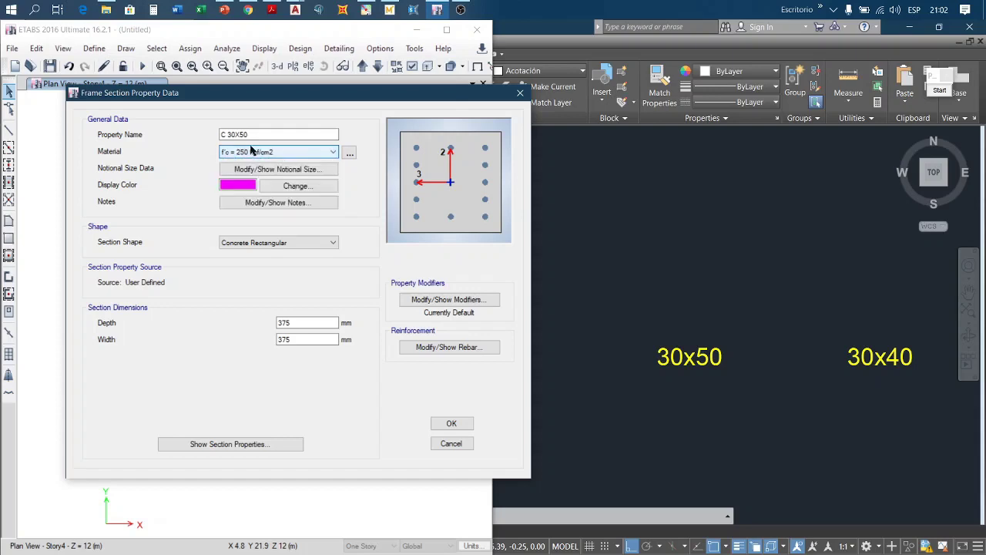
# Step: Try the Concrete Tee, Concrete L and Concrete Cross shapes for the C 30X50 section and return it to Concrete Rectangular
pyautogui.click(273, 243)
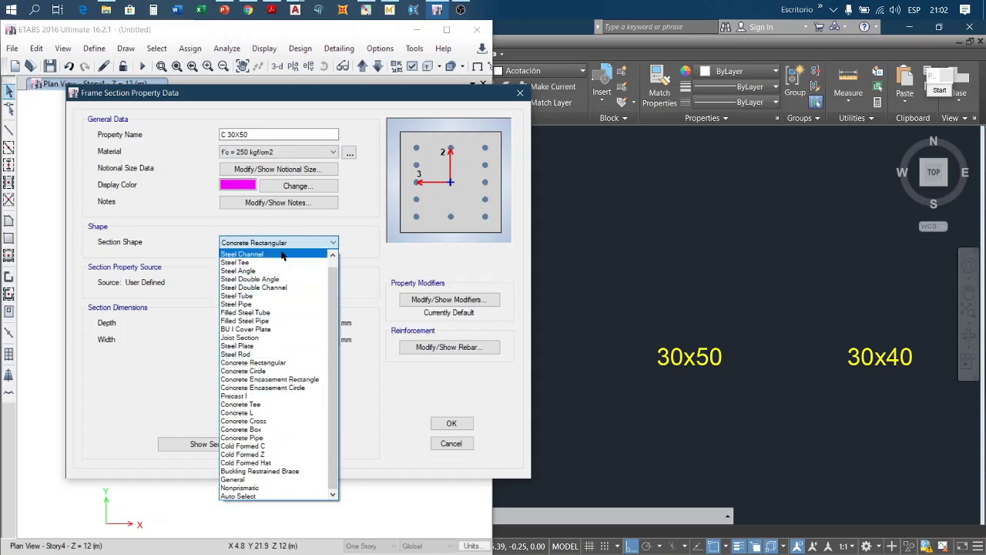
pyautogui.click(254, 405)
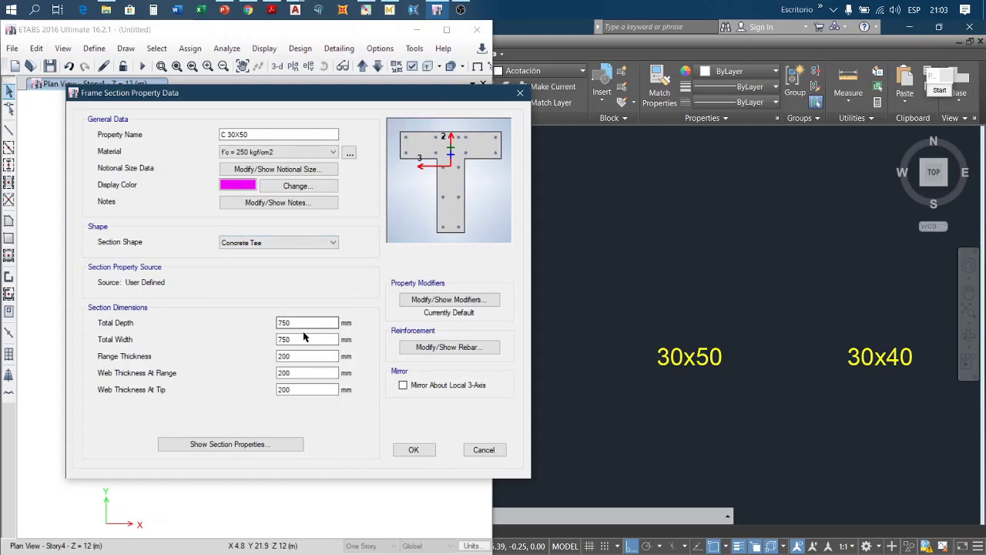
pyautogui.click(276, 243)
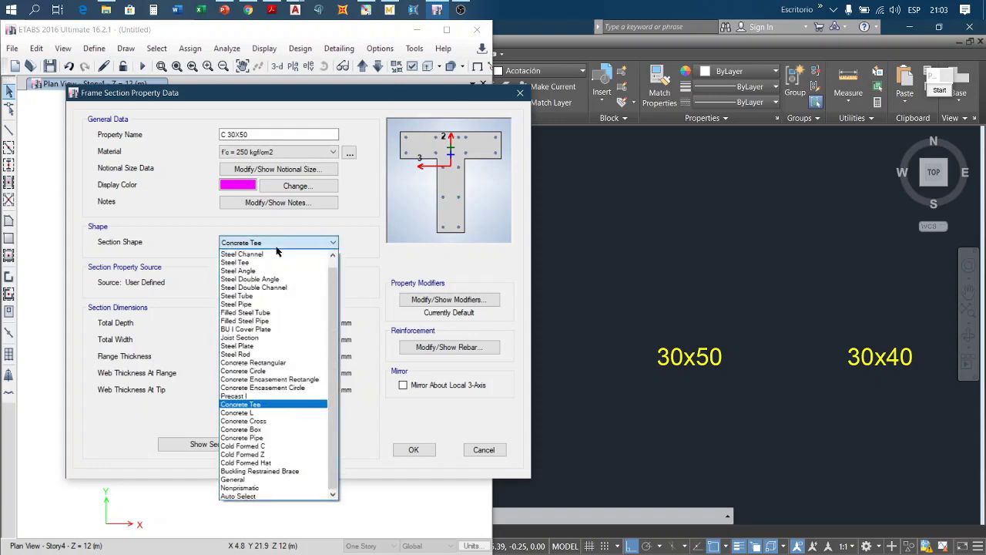
pyautogui.click(262, 413)
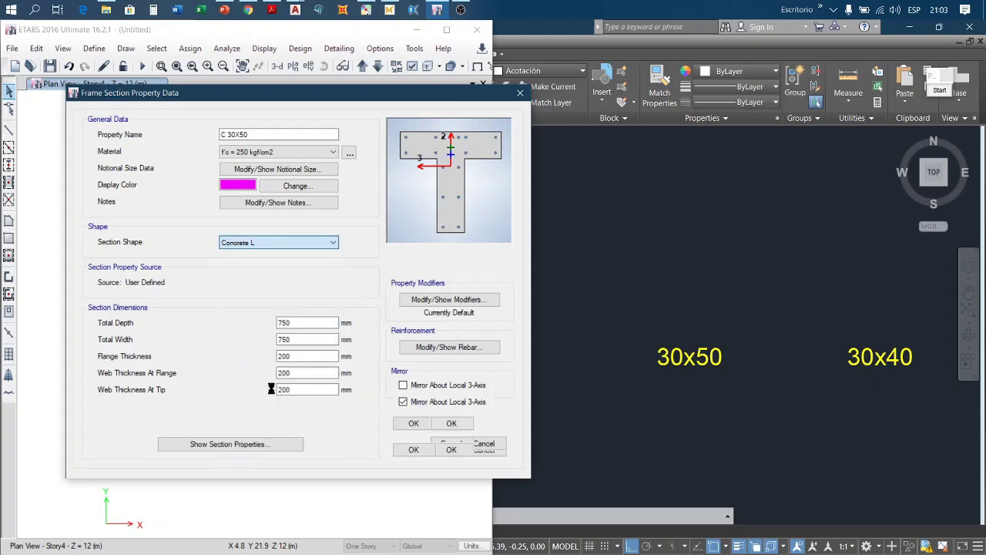
pyautogui.click(291, 244)
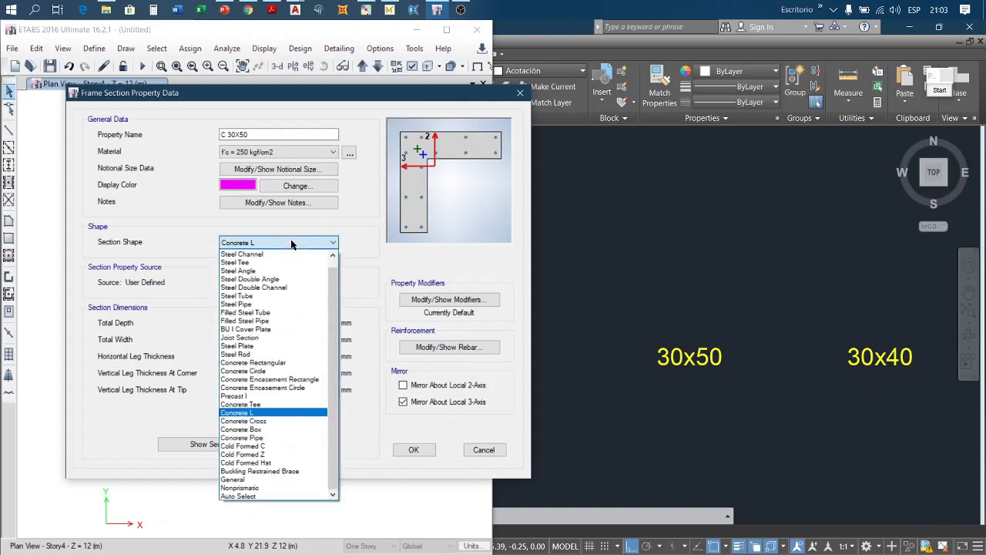
pyautogui.click(275, 421)
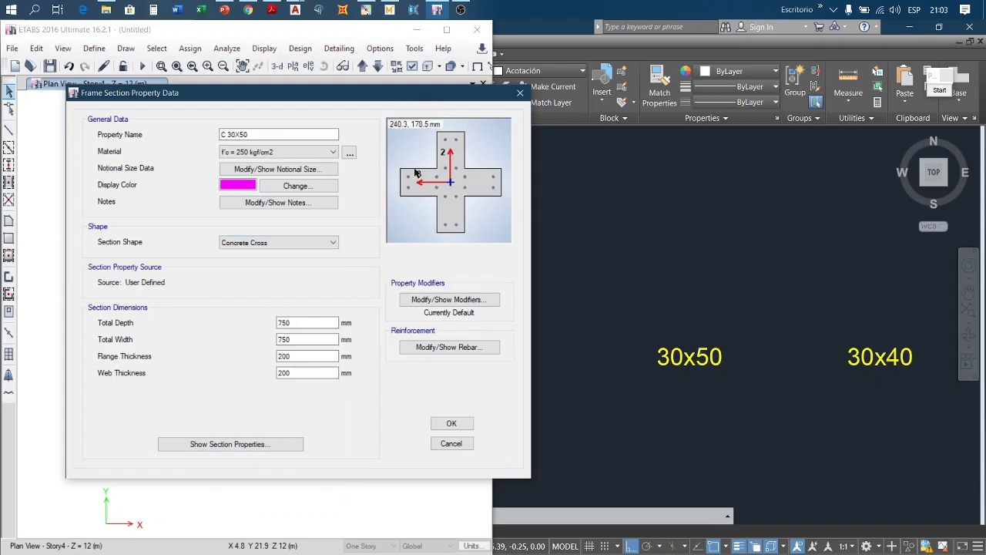
pyautogui.click(301, 243)
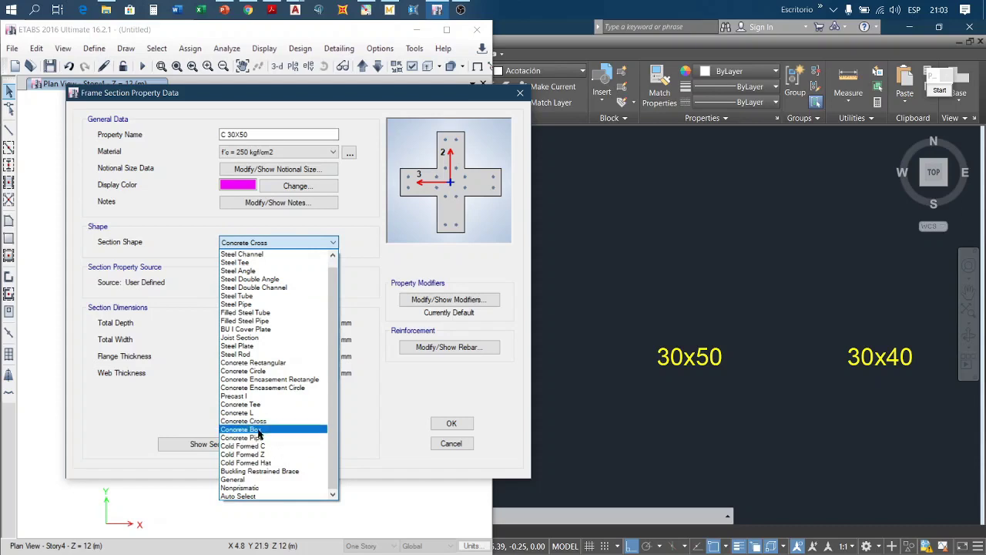
pyautogui.click(271, 363)
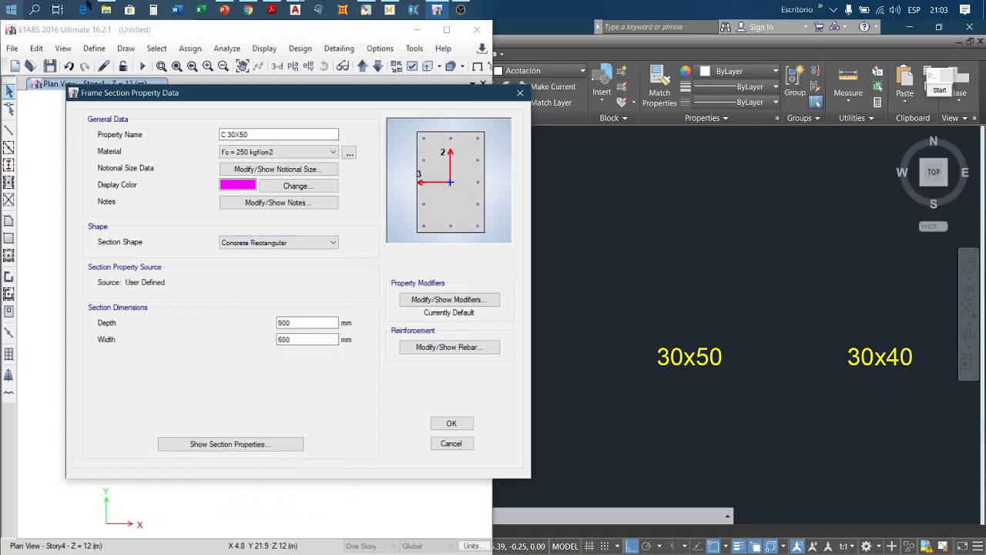
# Step: Set the C 30X50 section's depth to 500 mm and its width to 300 mm
pyautogui.doubleClick(297, 324)
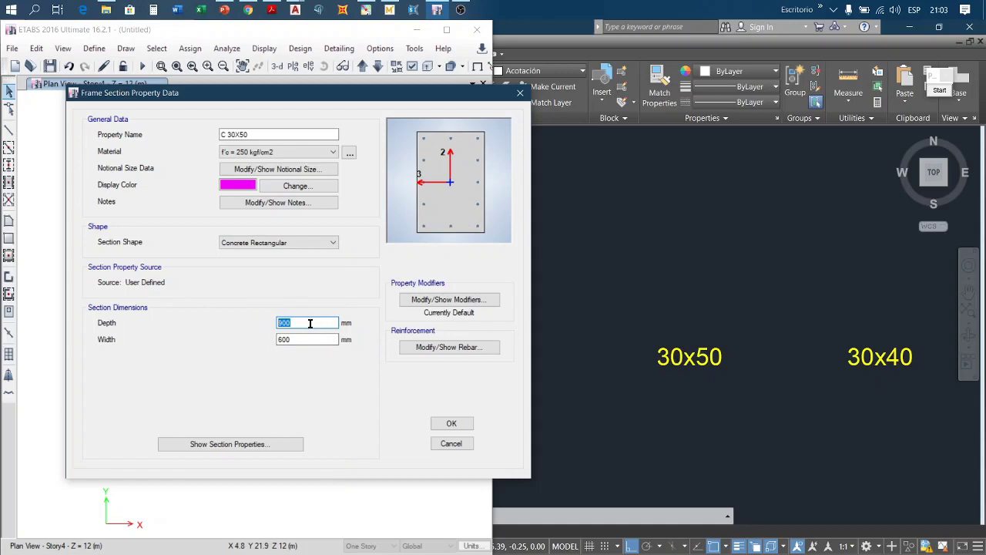
pyautogui.write('5')
pyautogui.moveTo(304, 340); pyautogui.dragTo(270, 341)
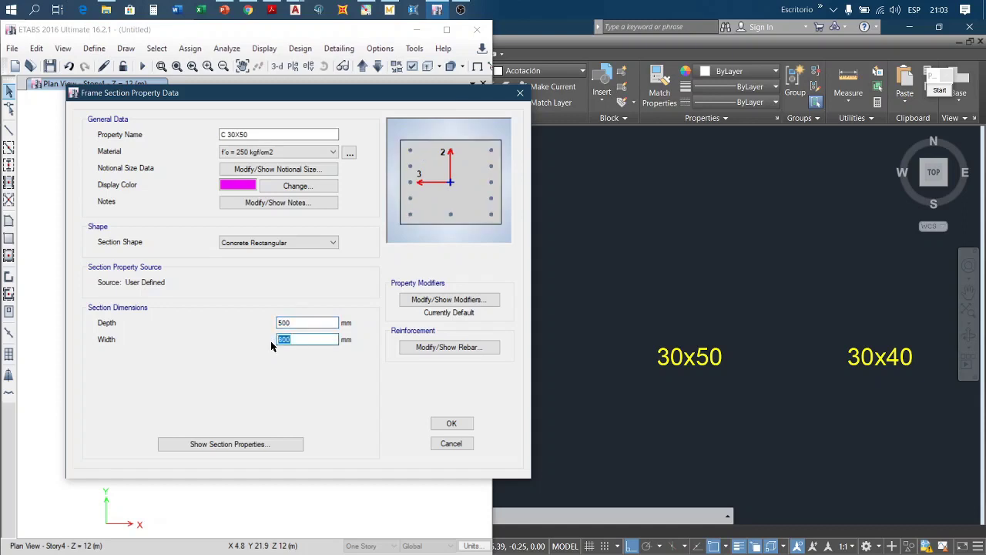
pyautogui.write('300')
# Step: Express the section's depth as 50 cm with the CSI Calculator and accept it
pyautogui.click(302, 322)
pyautogui.keyDown('shift'); pyautogui.doubleClick(304, 324); pyautogui.keyUp('shift')
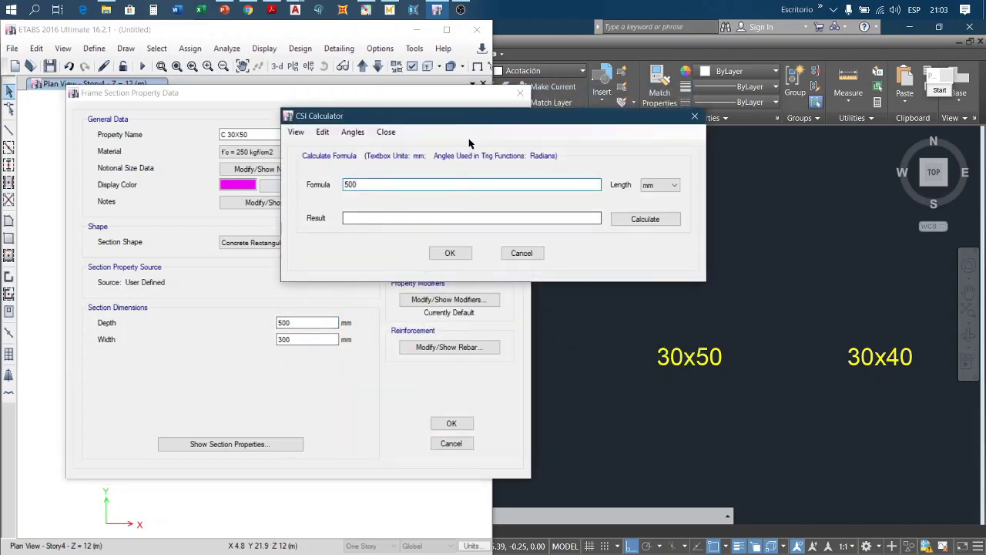
pyautogui.moveTo(473, 119); pyautogui.dragTo(481, 108)
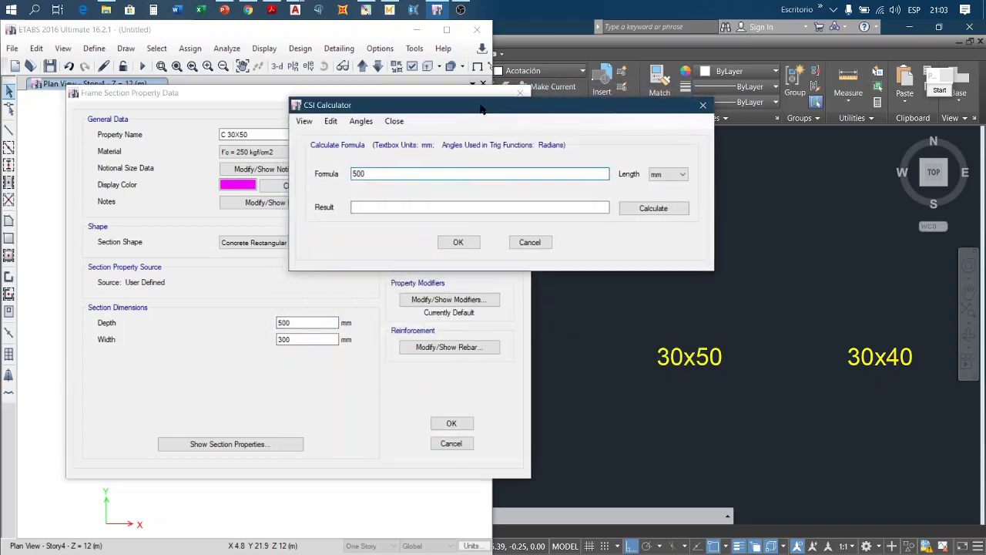
pyautogui.click(667, 174)
pyautogui.click(657, 202)
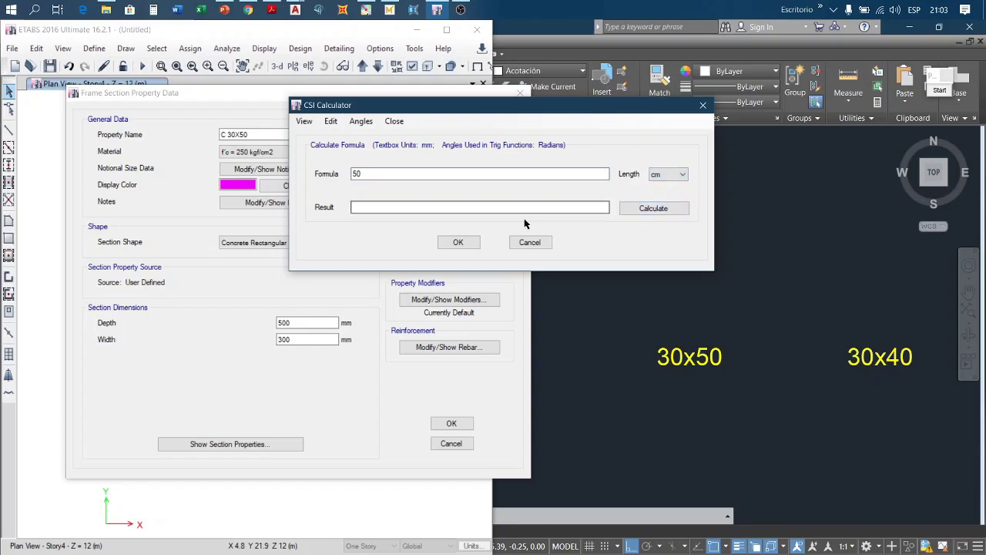
pyautogui.click(458, 242)
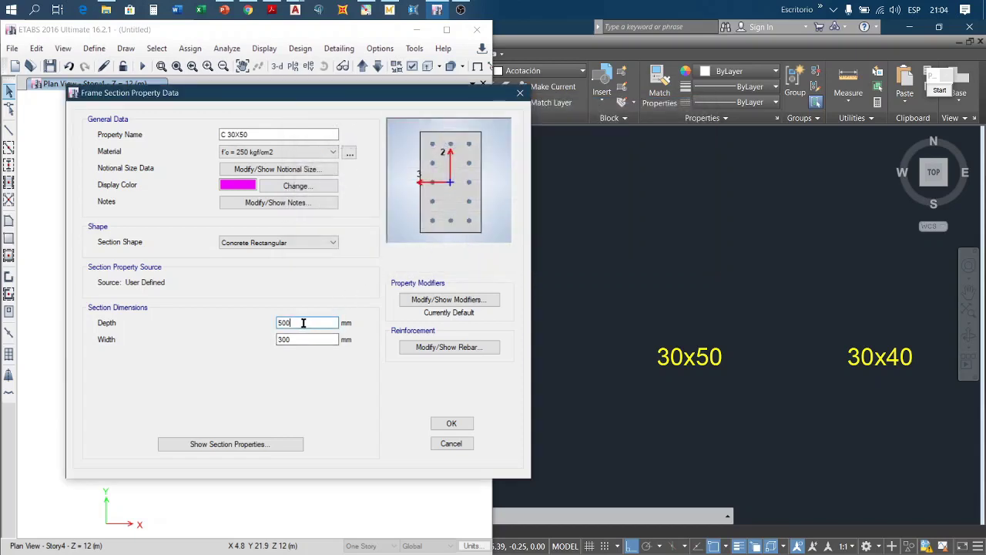
pyautogui.moveTo(304, 322); pyautogui.dragTo(273, 322)
pyautogui.click(308, 339)
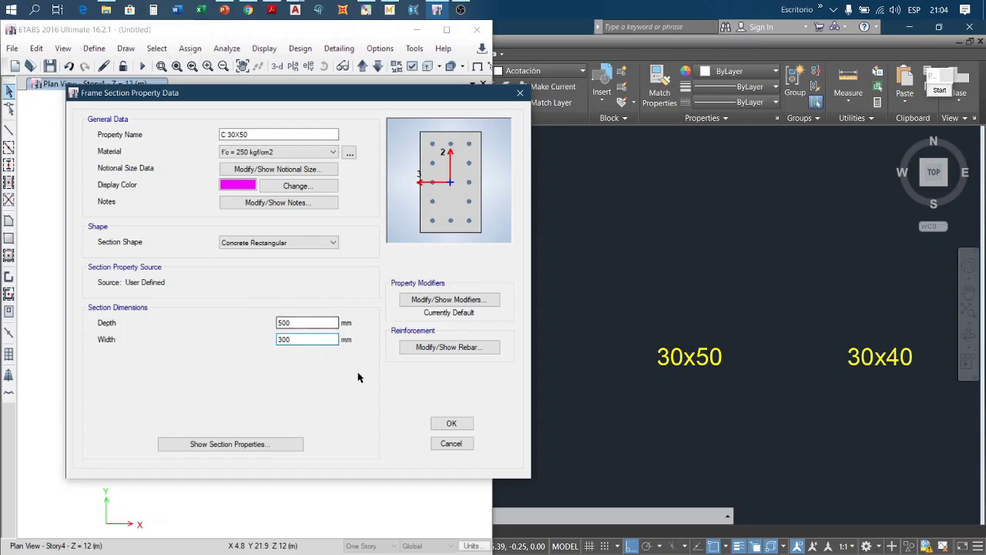
pyautogui.click(297, 322)
pyautogui.click(295, 339)
# Step: Review the section properties calculated for C 30X50 and its property/stiffness modification factors, closing both without edits
pyautogui.click(246, 445)
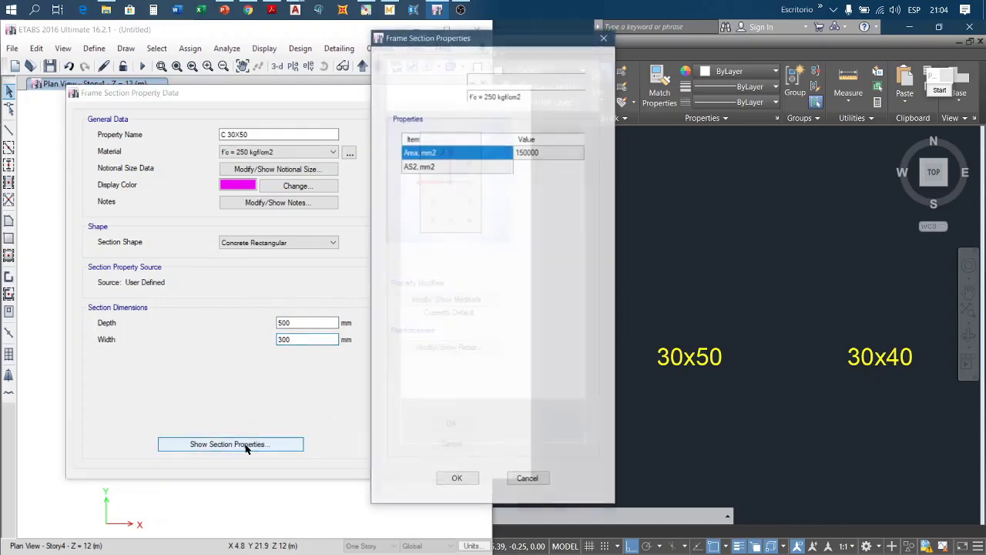
pyautogui.moveTo(508, 36); pyautogui.dragTo(620, 57)
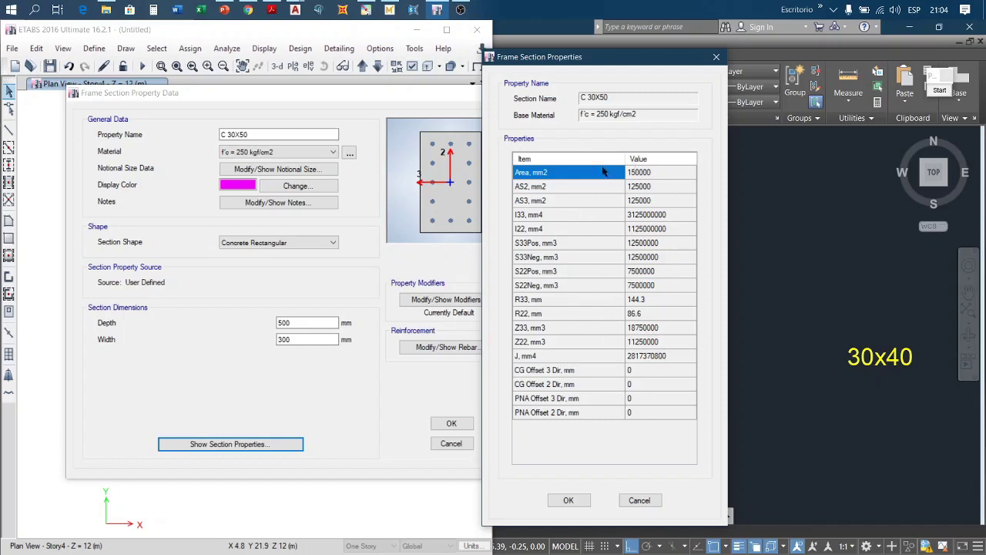
pyautogui.click(716, 58)
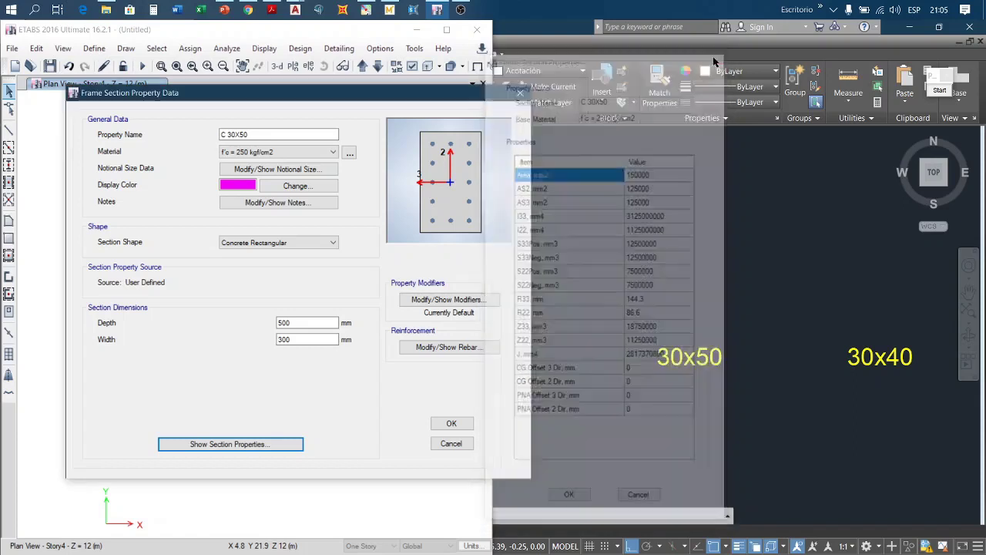
pyautogui.click(452, 301)
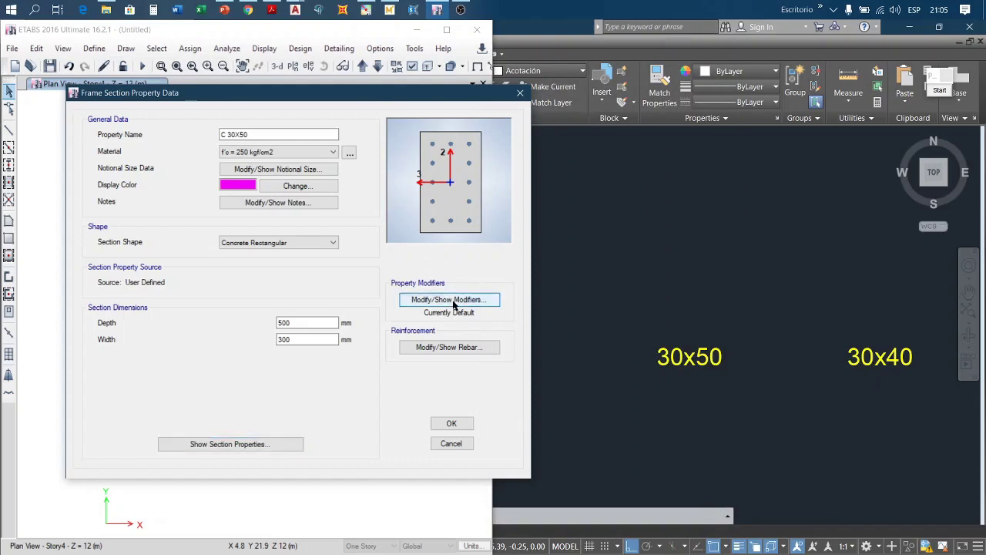
pyautogui.moveTo(519, 142); pyautogui.dragTo(192, 75)
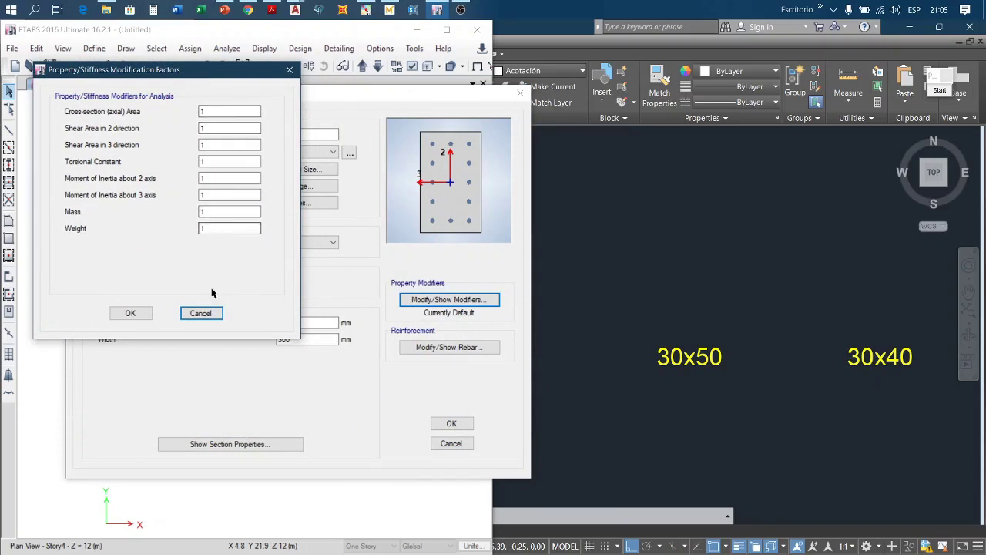
pyautogui.click(200, 313)
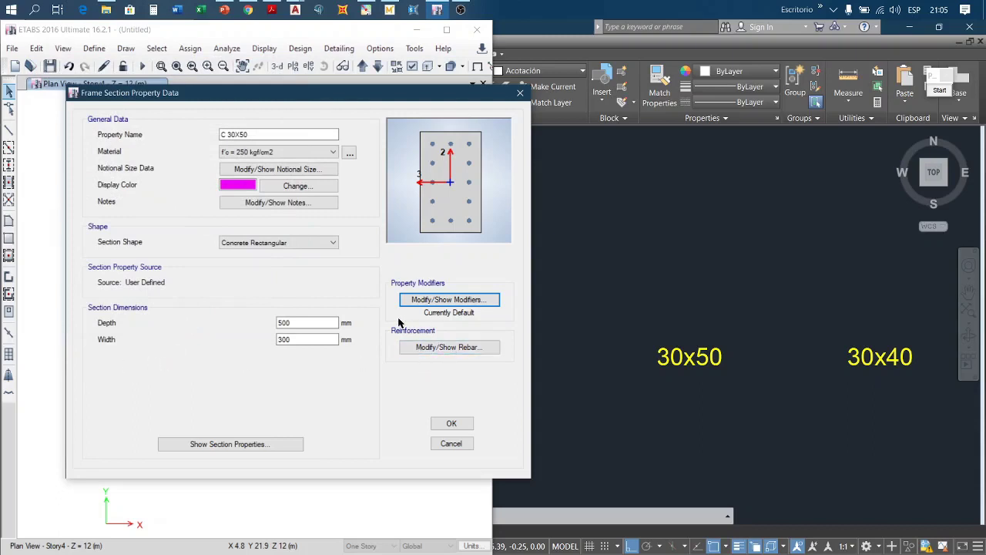
# Step: Open the section's reinforcement data, compare the M3 Design Only (Beam) settings with the column ones, and keep P-M2-M3 Design (Column)
pyautogui.click(439, 348)
pyautogui.moveTo(389, 79)
pyautogui.mouseDown()
pyautogui.moveTo(373, 88)
pyautogui.moveTo(134, 68)
pyautogui.moveTo(185, 68)
pyautogui.mouseUp()
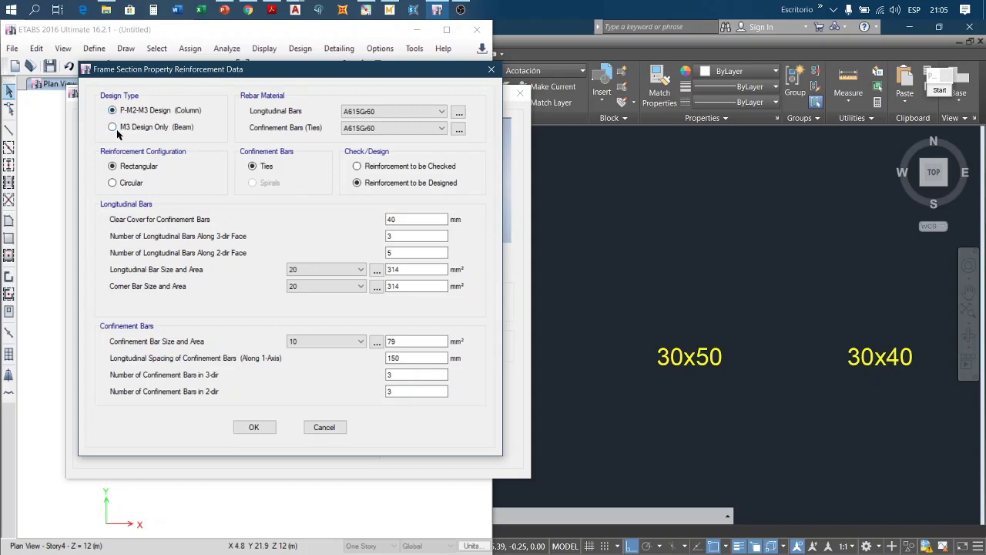
pyautogui.click(134, 129)
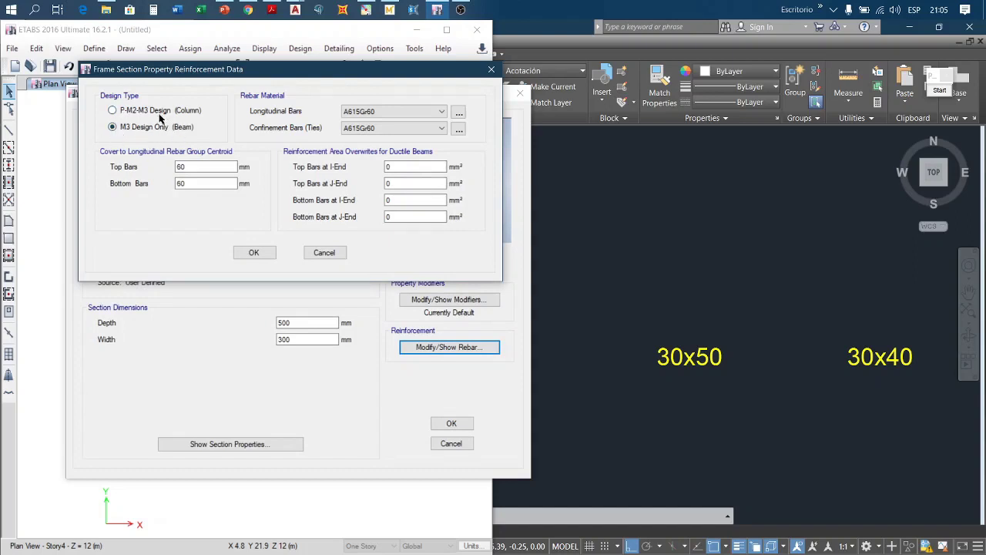
pyautogui.click(112, 110)
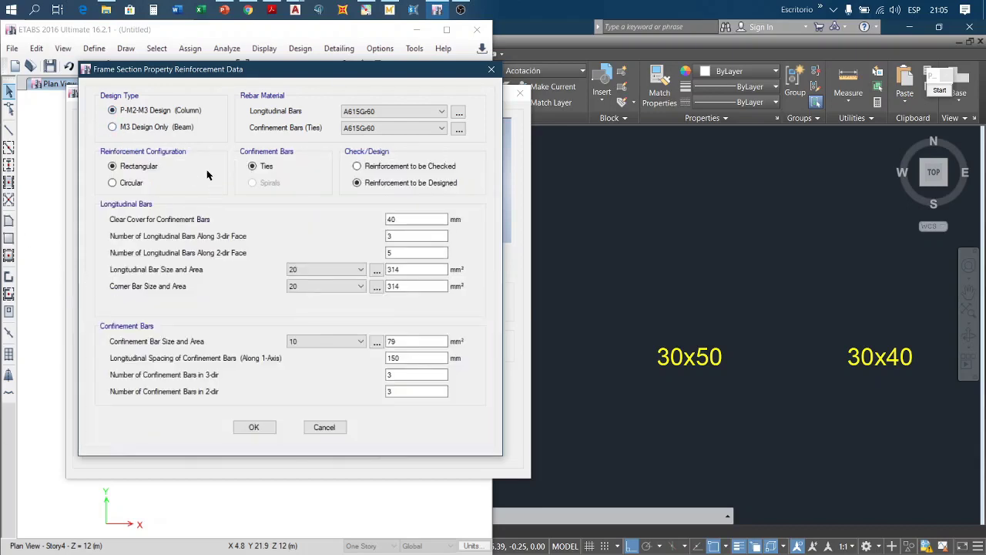
pyautogui.click(113, 126)
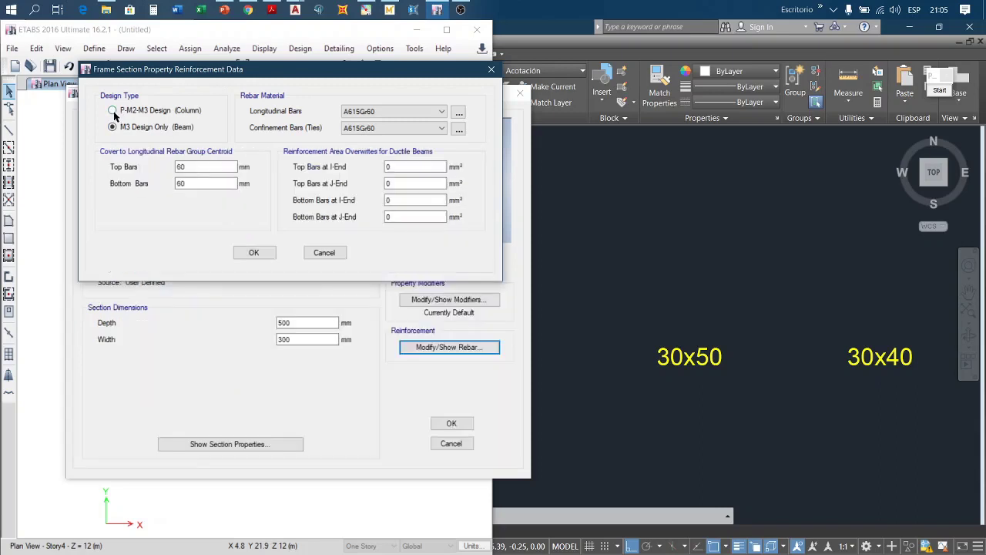
pyautogui.click(112, 110)
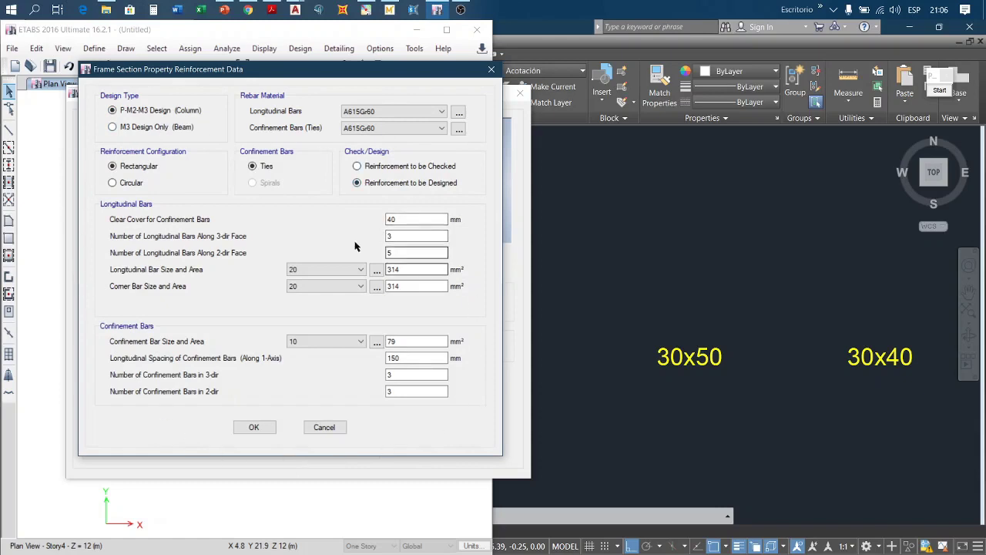
# Step: Mark up the longitudinal and confinement bar settings on screen, clear the markup, and look through the available longitudinal bar sizes
pyautogui.click(938, 91)
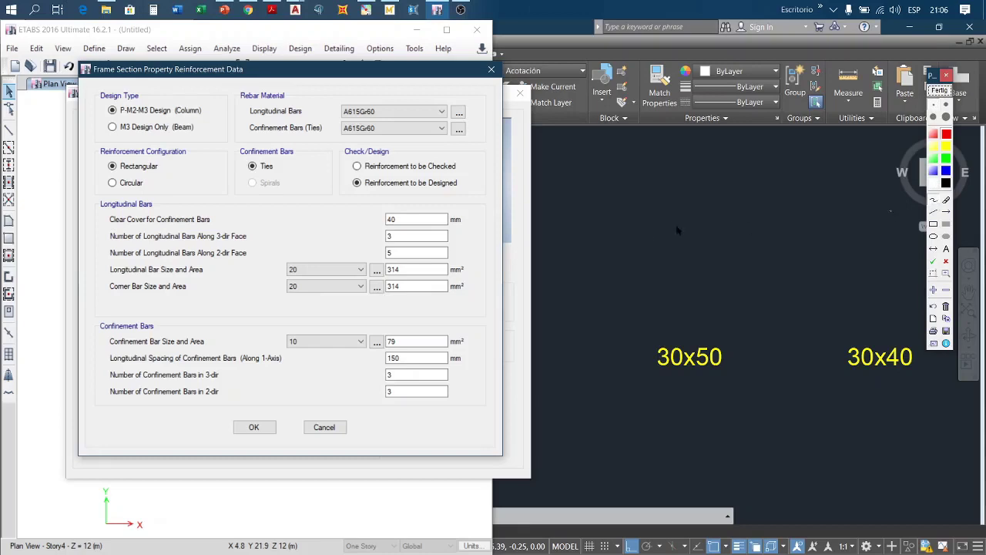
pyautogui.moveTo(472, 240)
pyautogui.mouseDown()
pyautogui.moveTo(460, 208)
pyautogui.moveTo(133, 197)
pyautogui.moveTo(73, 250)
pyautogui.moveTo(75, 348)
pyautogui.moveTo(215, 435)
pyautogui.moveTo(423, 427)
pyautogui.moveTo(486, 359)
pyautogui.moveTo(488, 251)
pyautogui.moveTo(476, 223)
pyautogui.mouseUp()
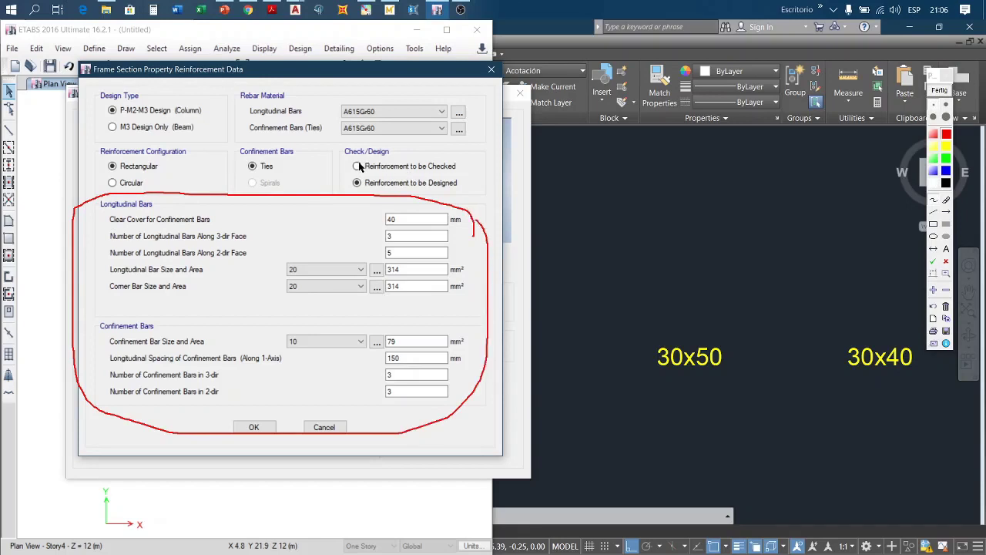
pyautogui.moveTo(357, 159)
pyautogui.mouseDown()
pyautogui.moveTo(349, 169)
pyautogui.moveTo(359, 175)
pyautogui.mouseUp()
pyautogui.click(937, 90)
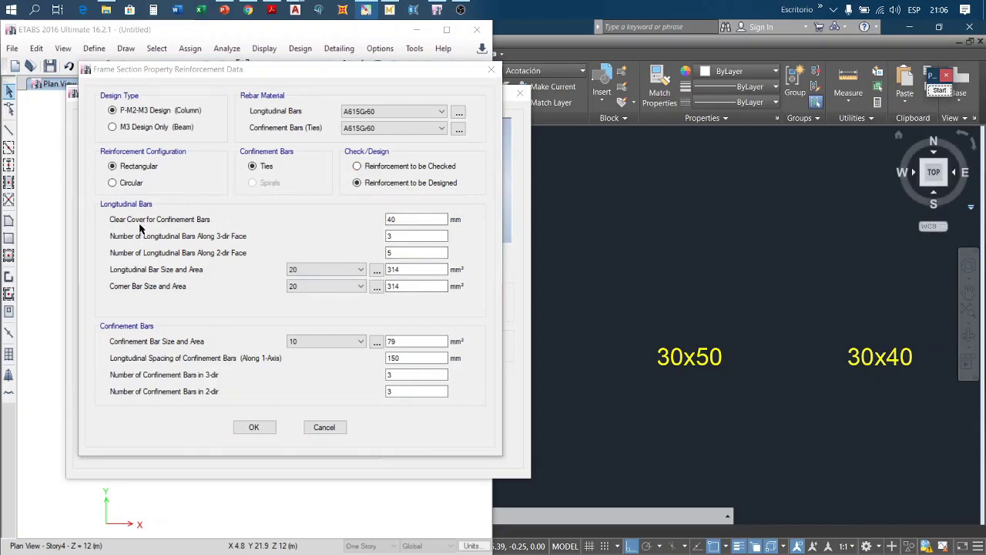
pyautogui.click(343, 270)
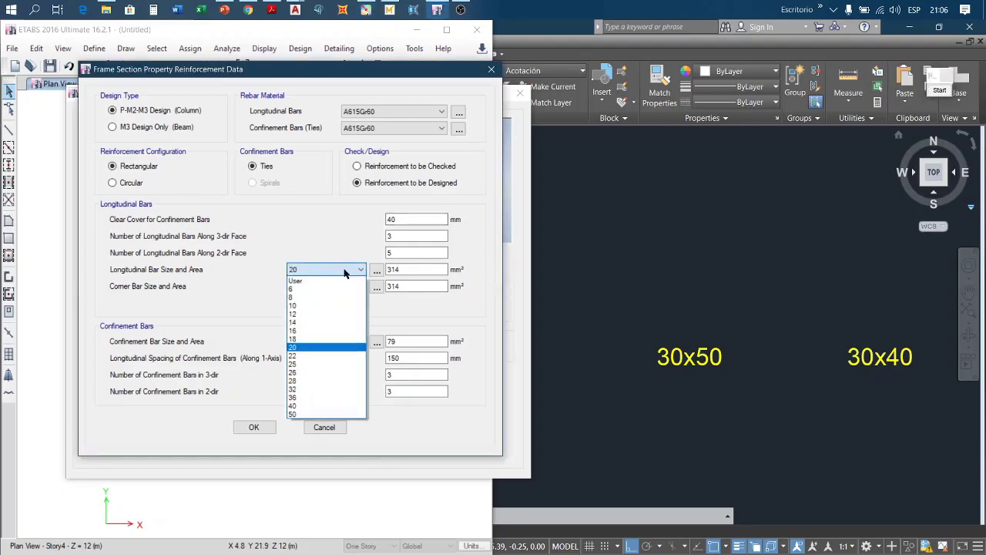
pyautogui.click(359, 271)
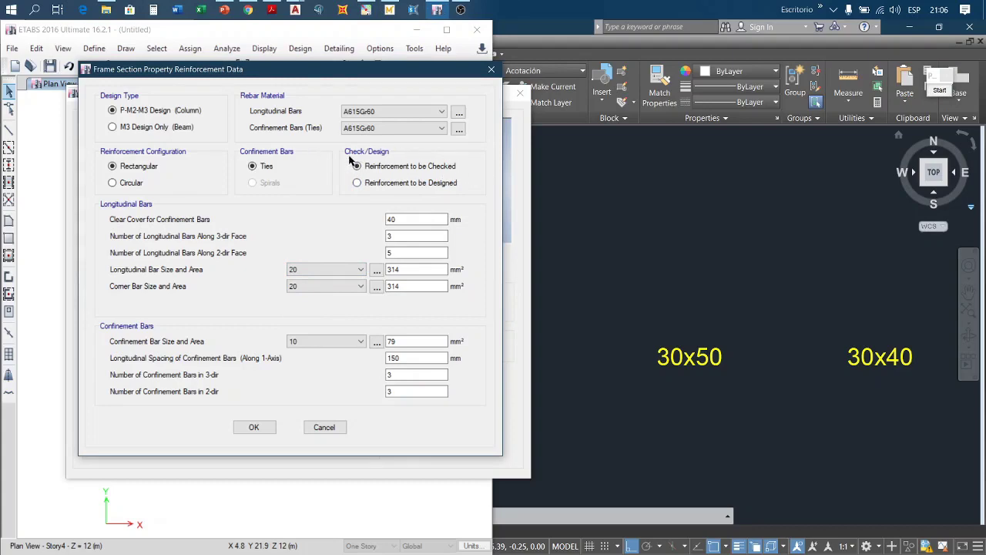
# Step: Place the reinforcement data dialog beside the section preview, set the reinforcement configuration to Circular and apply it
pyautogui.moveTo(369, 74); pyautogui.dragTo(391, 104)
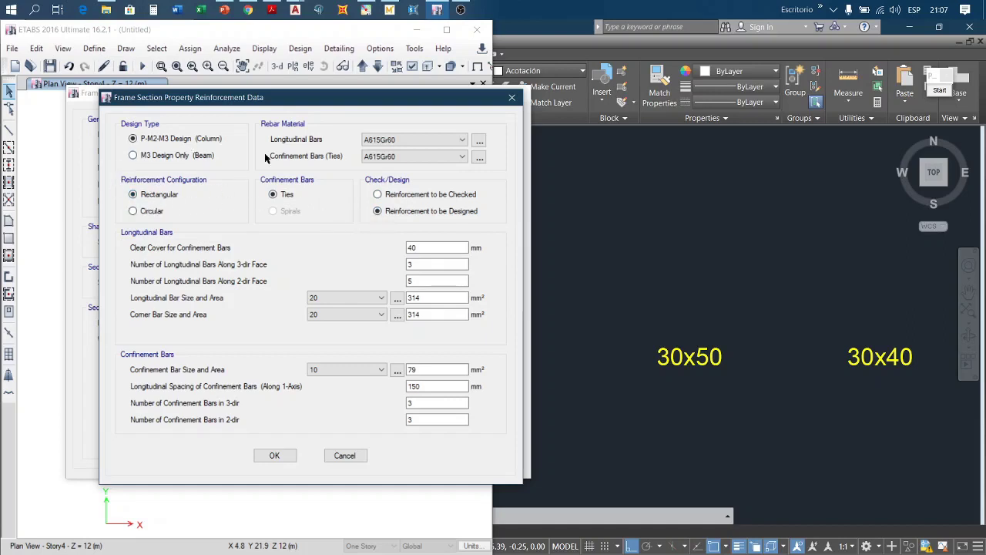
pyautogui.moveTo(366, 99); pyautogui.dragTo(783, 90)
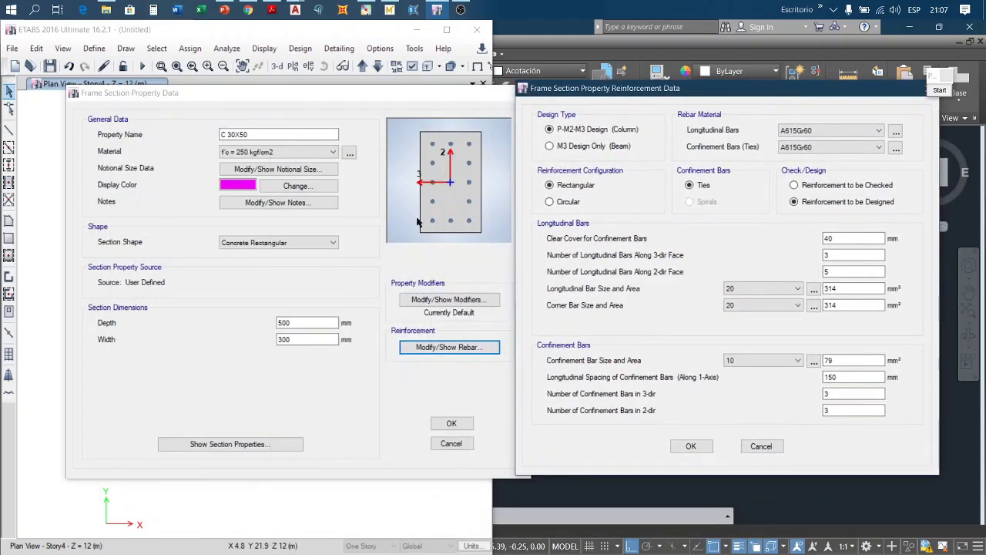
pyautogui.click(549, 202)
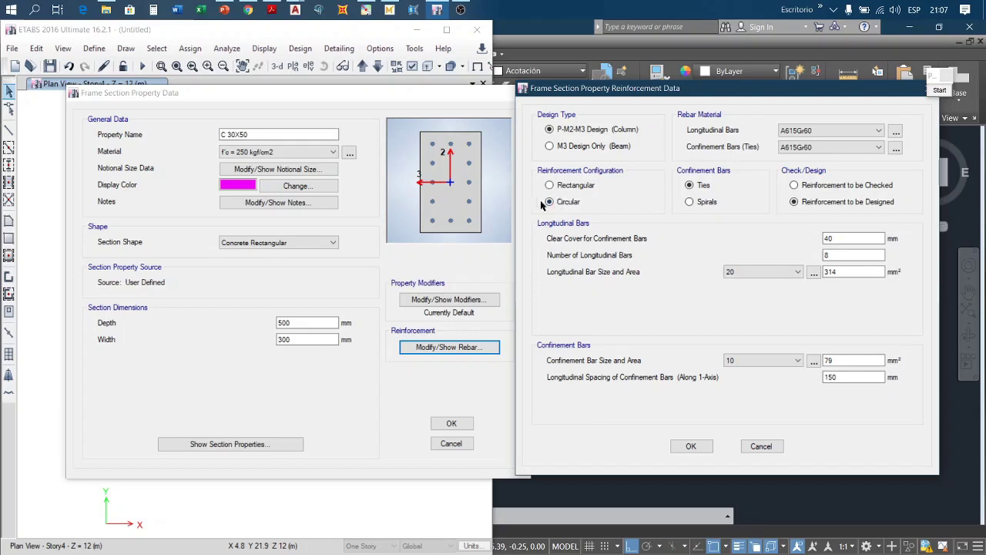
pyautogui.click(692, 447)
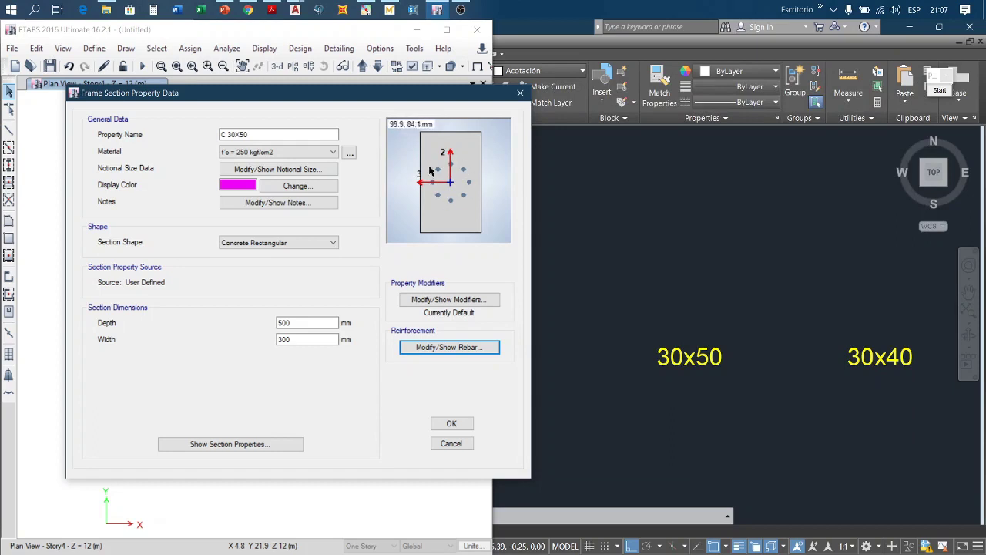
# Step: Reopen the C 30X50 reinforcement data beside the section preview and set the reinforcement configuration to Rectangular
pyautogui.click(456, 347)
pyautogui.moveTo(516, 90); pyautogui.dragTo(783, 85)
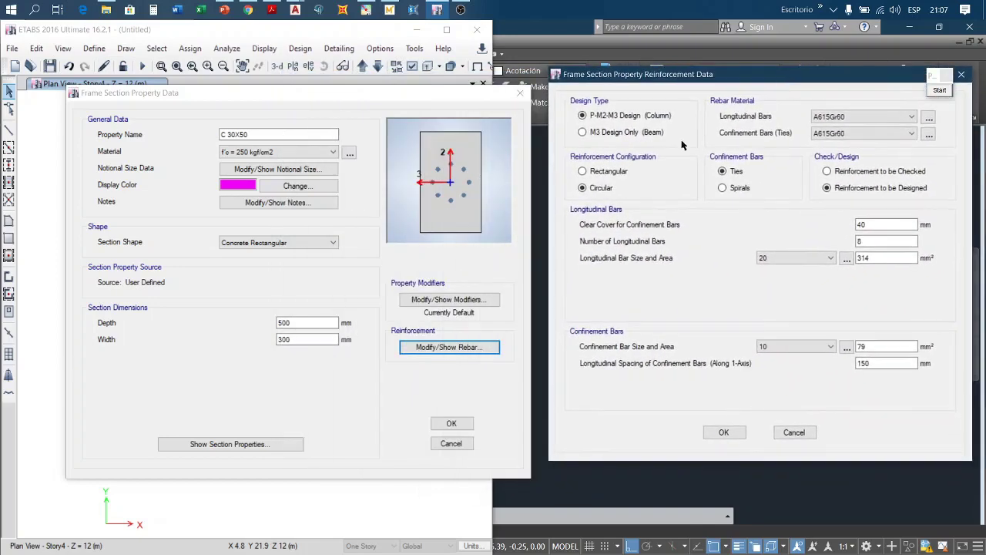
pyautogui.click(607, 172)
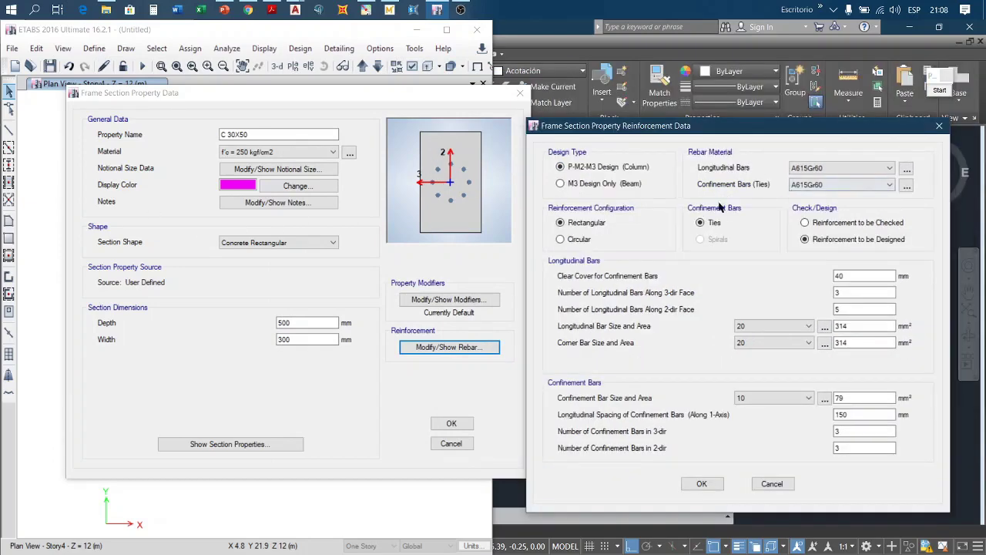
# Step: Mark up the Confinement Bars heading, the Circular option and the Ties and Spirals options on screen, and clear the markup
pyautogui.click(938, 91)
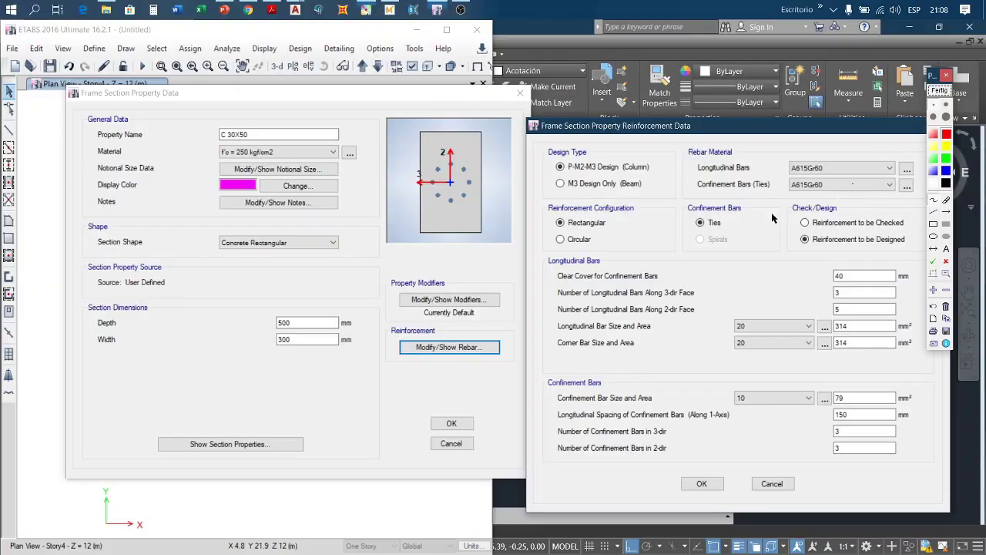
pyautogui.moveTo(744, 218)
pyautogui.mouseDown()
pyautogui.moveTo(749, 206)
pyautogui.moveTo(705, 201)
pyautogui.moveTo(683, 208)
pyautogui.moveTo(688, 216)
pyautogui.mouseUp()
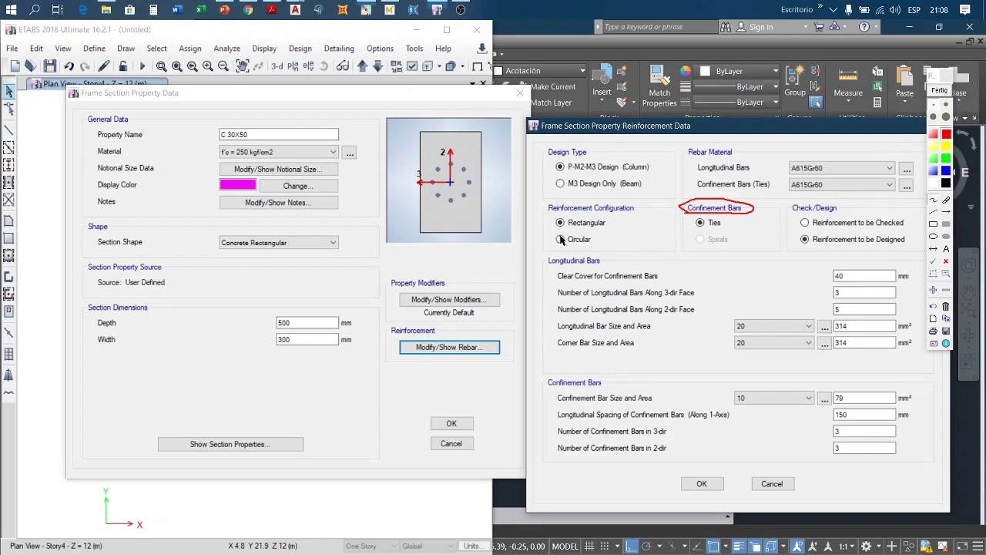
pyautogui.moveTo(566, 233)
pyautogui.mouseDown()
pyautogui.moveTo(556, 242)
pyautogui.moveTo(567, 245)
pyautogui.mouseUp()
pyautogui.moveTo(699, 230)
pyautogui.mouseDown()
pyautogui.moveTo(725, 228)
pyautogui.moveTo(721, 217)
pyautogui.moveTo(698, 220)
pyautogui.mouseUp()
pyautogui.moveTo(731, 232); pyautogui.dragTo(700, 234)
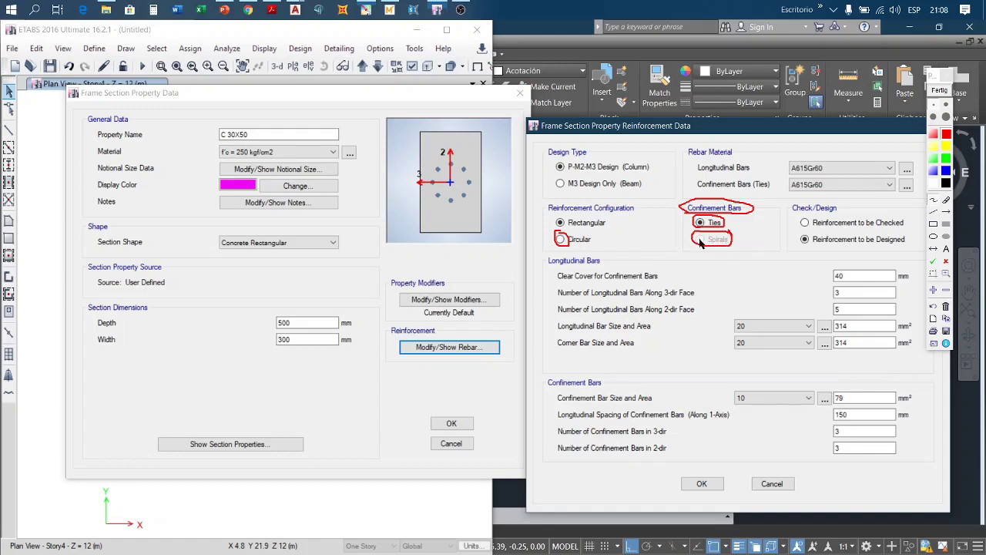
pyautogui.click(940, 91)
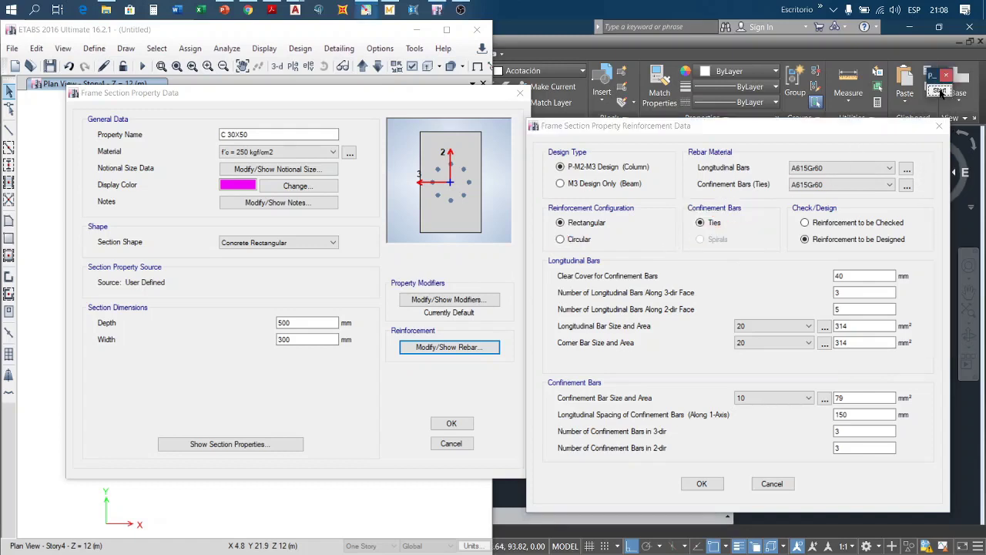
# Step: Compare the confinement options under the Circular configuration, keep Ties, and return to the Rectangular configuration
pyautogui.click(561, 240)
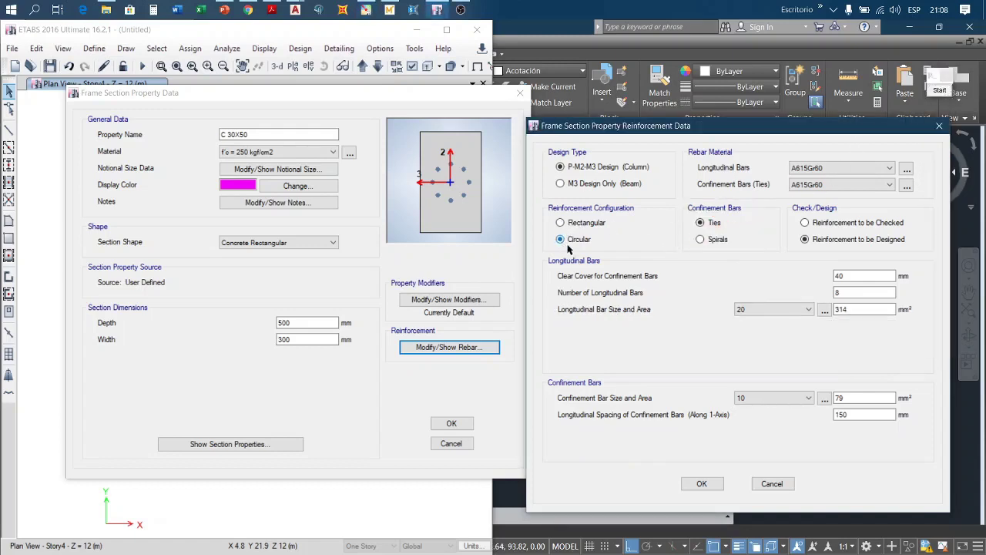
pyautogui.click(700, 222)
pyautogui.click(560, 222)
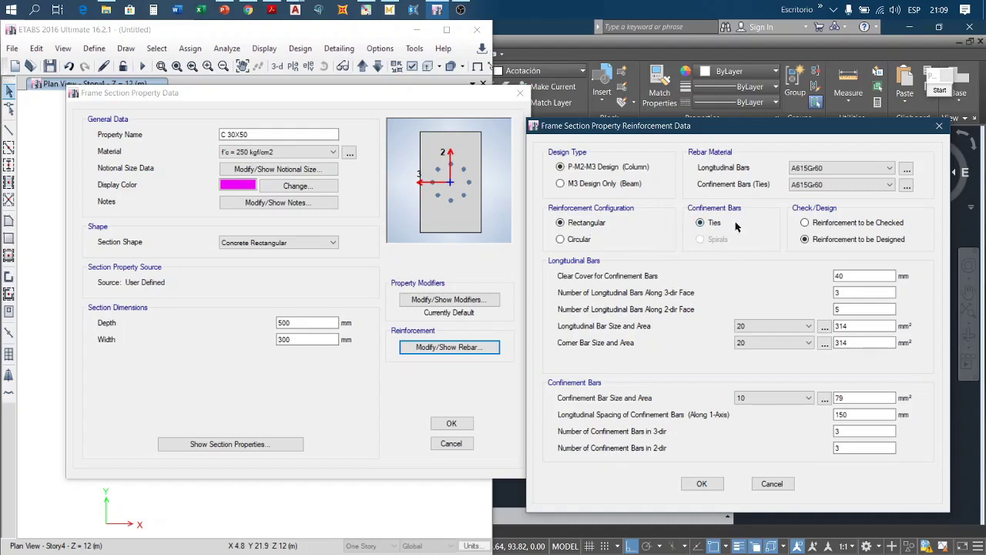
# Step: Sketch a red rectangular tie with two lower corner bars over the section preview, and close the markup
pyautogui.click(939, 90)
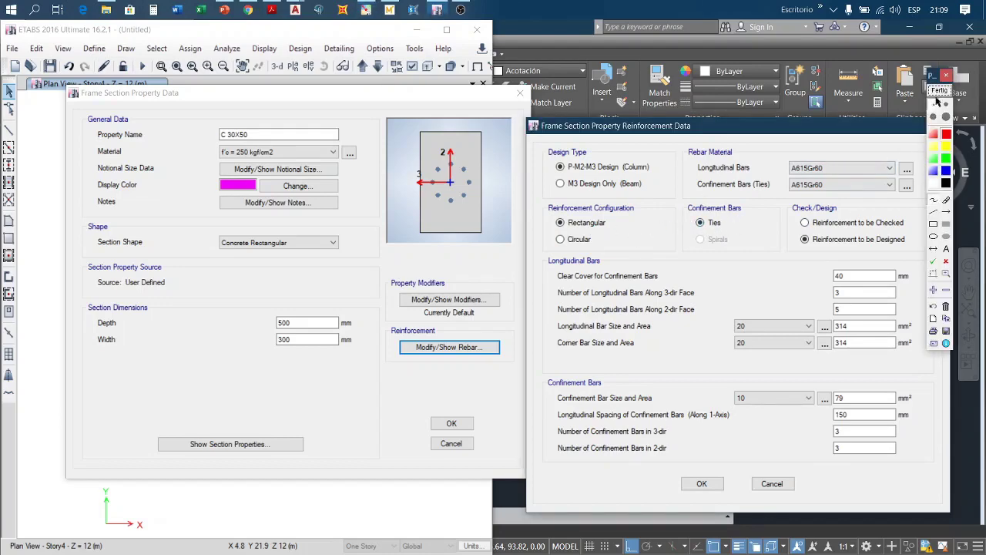
pyautogui.click(949, 136)
pyautogui.click(931, 225)
pyautogui.moveTo(429, 144)
pyautogui.mouseDown()
pyautogui.moveTo(433, 206)
pyautogui.moveTo(475, 229)
pyautogui.mouseUp()
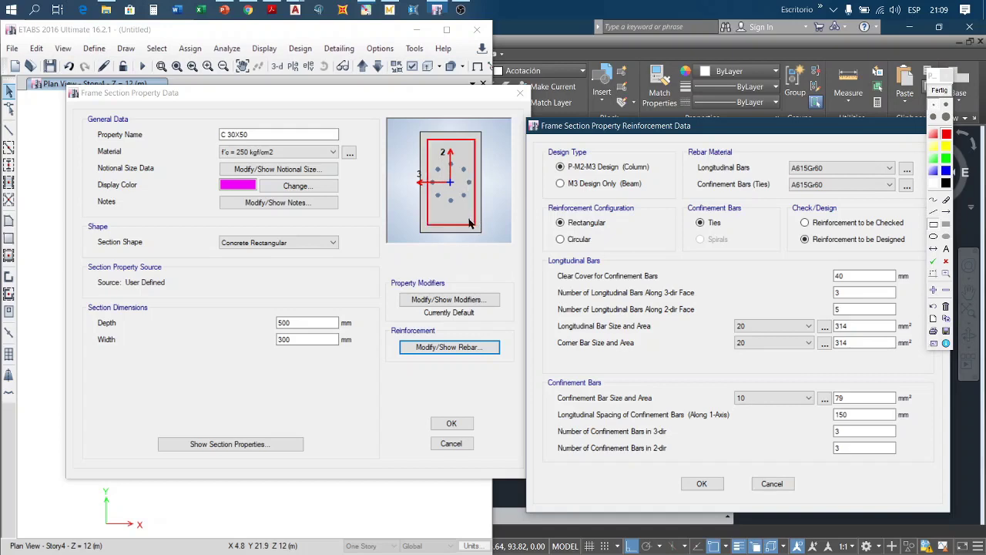
pyautogui.click(934, 117)
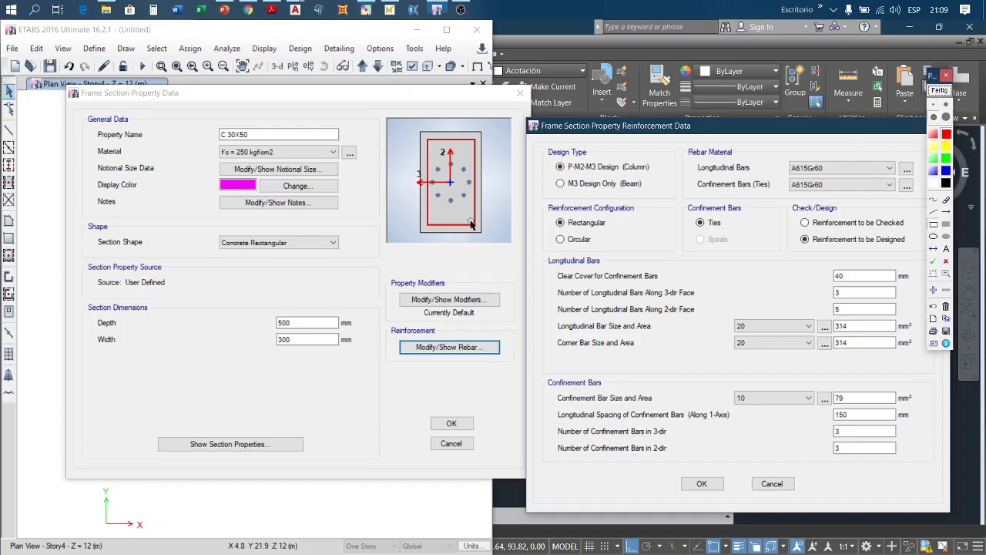
pyautogui.click(471, 222)
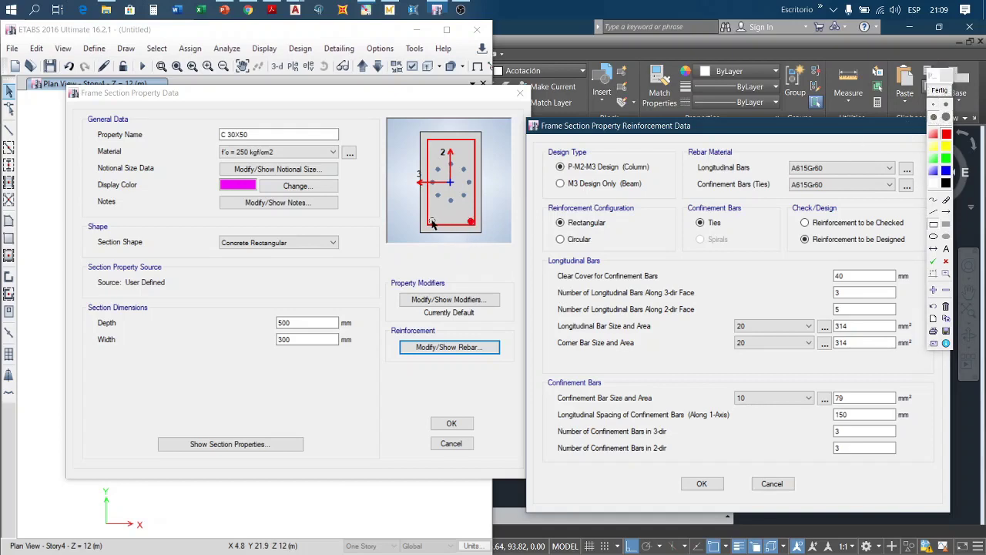
pyautogui.click(431, 222)
pyautogui.click(946, 75)
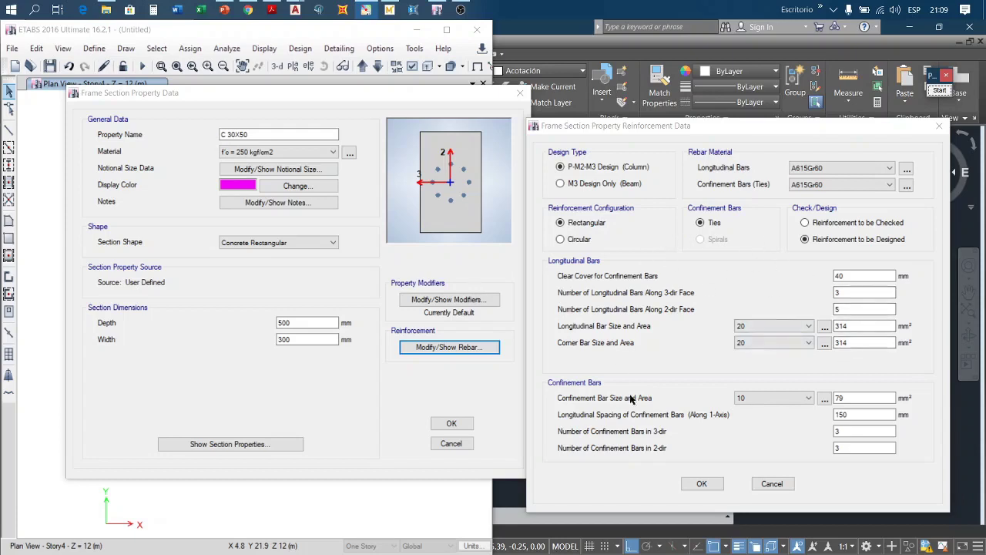
# Step: Apply the rectangular bar layout and set both rebar materials to fy = 4200 kgf/cm2, confirming the C 30X50 section
pyautogui.click(701, 483)
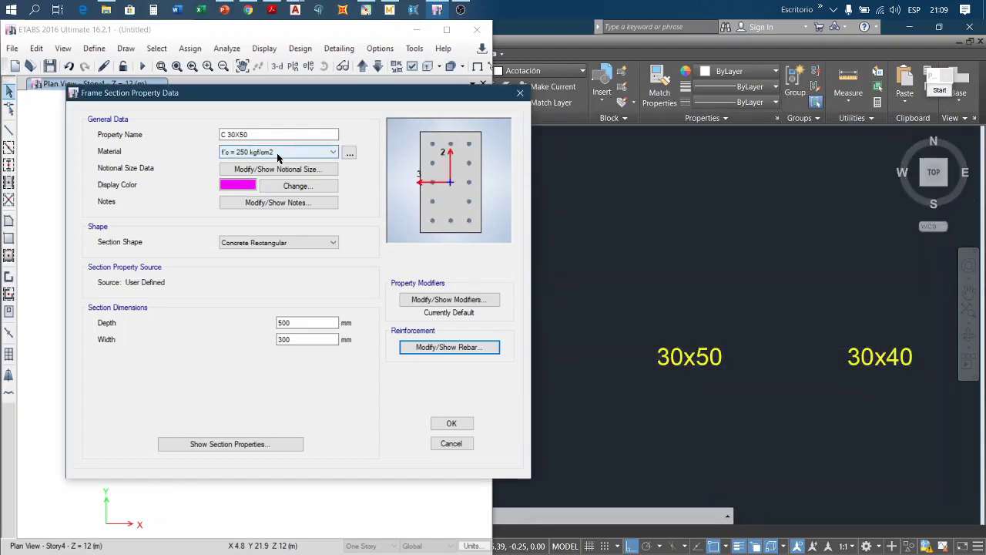
pyautogui.click(447, 347)
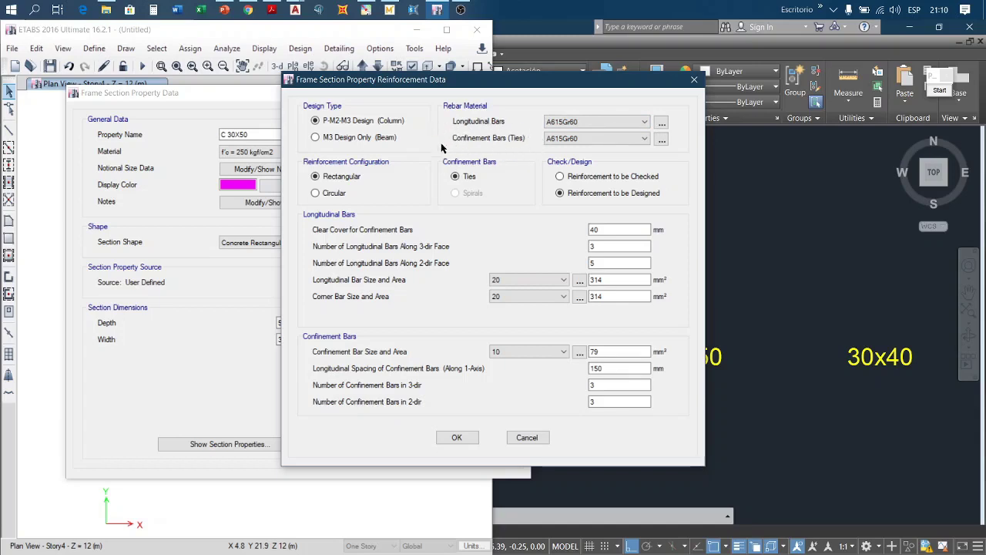
pyautogui.click(597, 122)
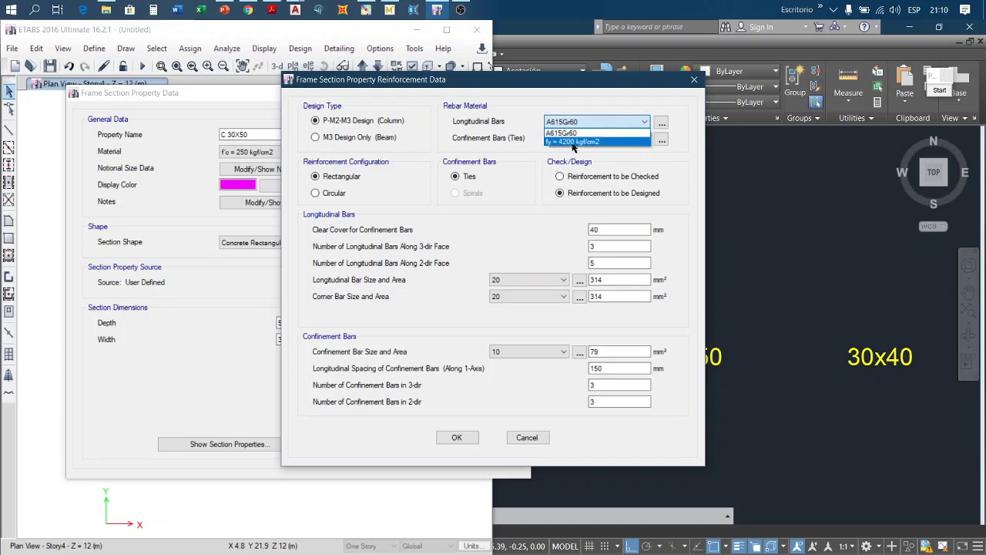
pyautogui.click(612, 142)
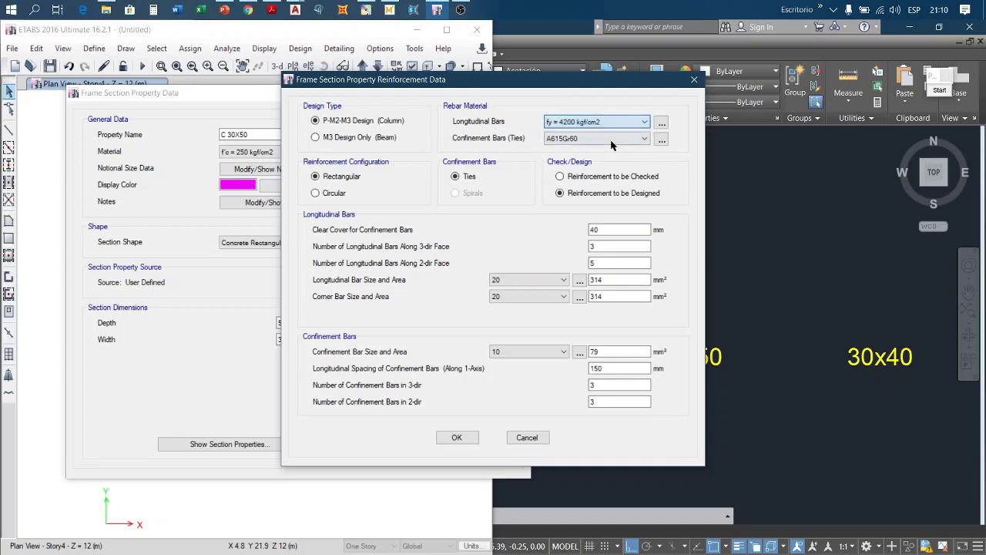
pyautogui.click(604, 139)
pyautogui.click(603, 157)
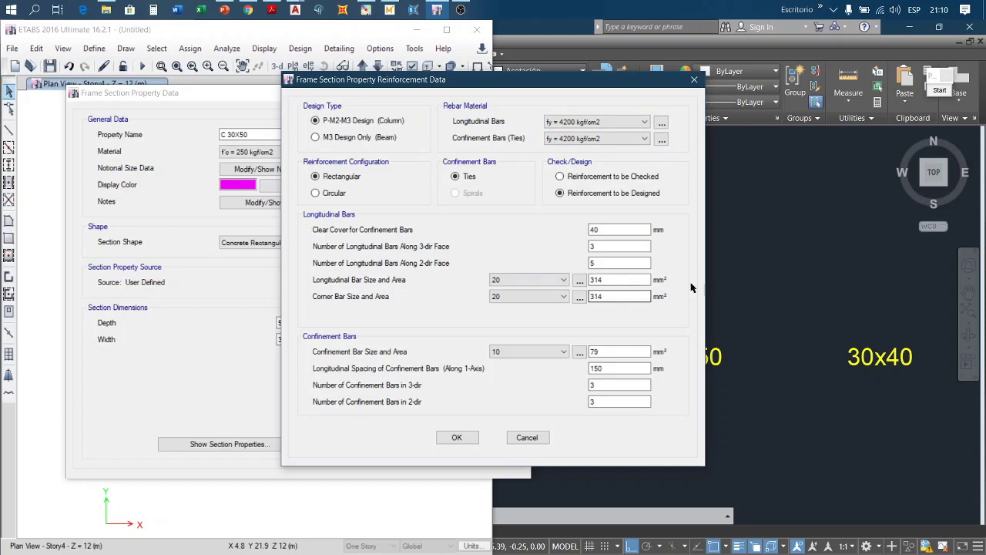
pyautogui.moveTo(483, 88); pyautogui.dragTo(616, 99)
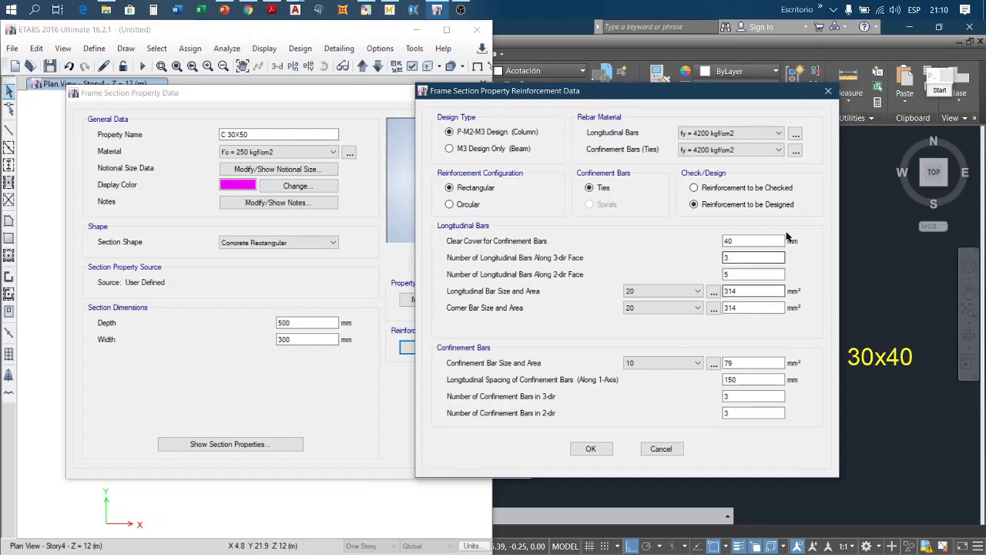
pyautogui.click(590, 449)
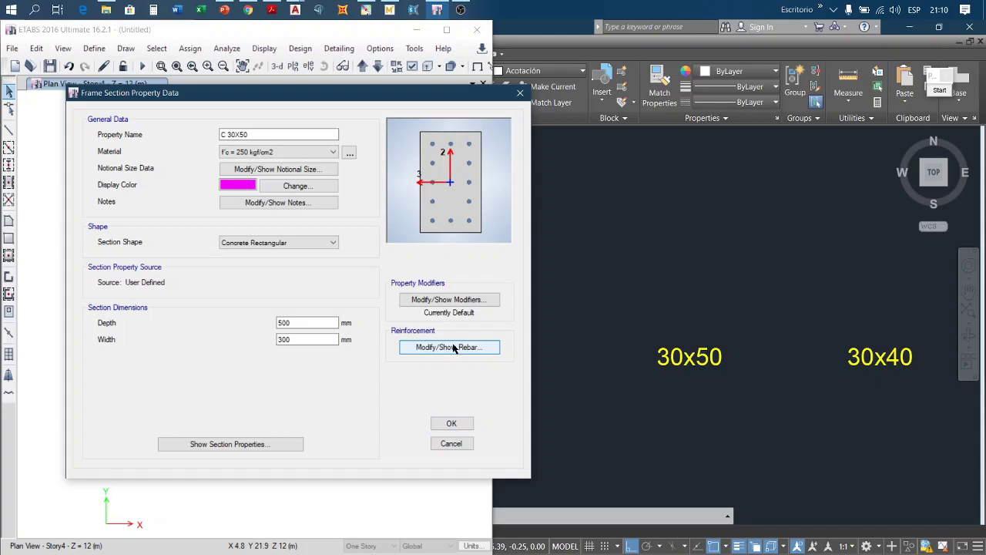
pyautogui.click(452, 426)
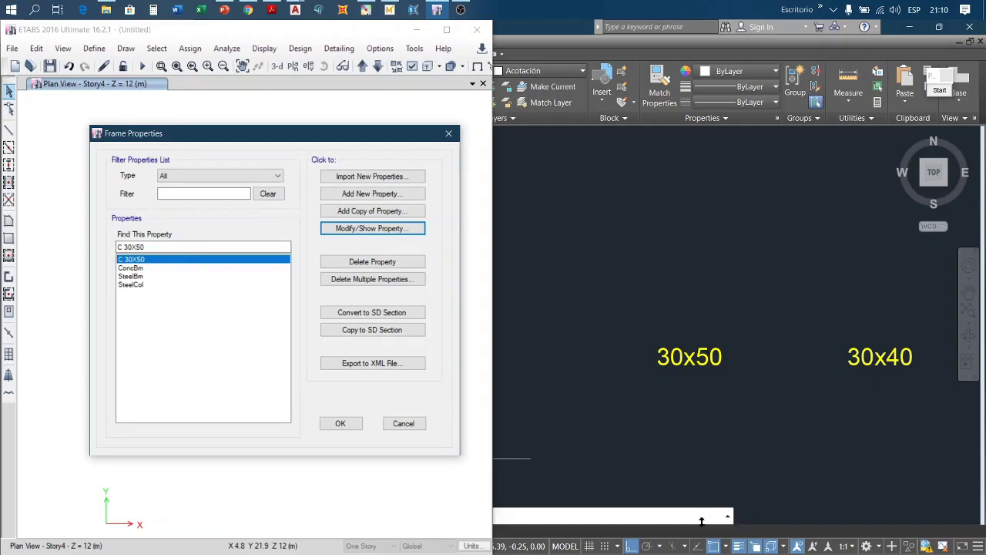
# Step: Check the column sizes in the AutoCAD drawing, and add a copy of C 30X50 in ETABS named C 35X35
pyautogui.click(870, 397)
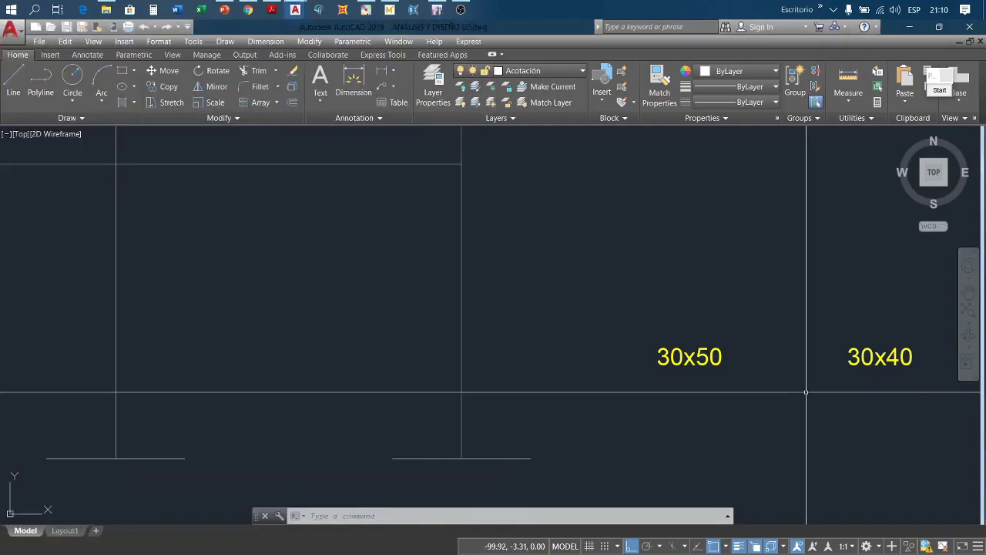
pyautogui.moveTo(828, 389); pyautogui.dragTo(546, 396, button='middle')
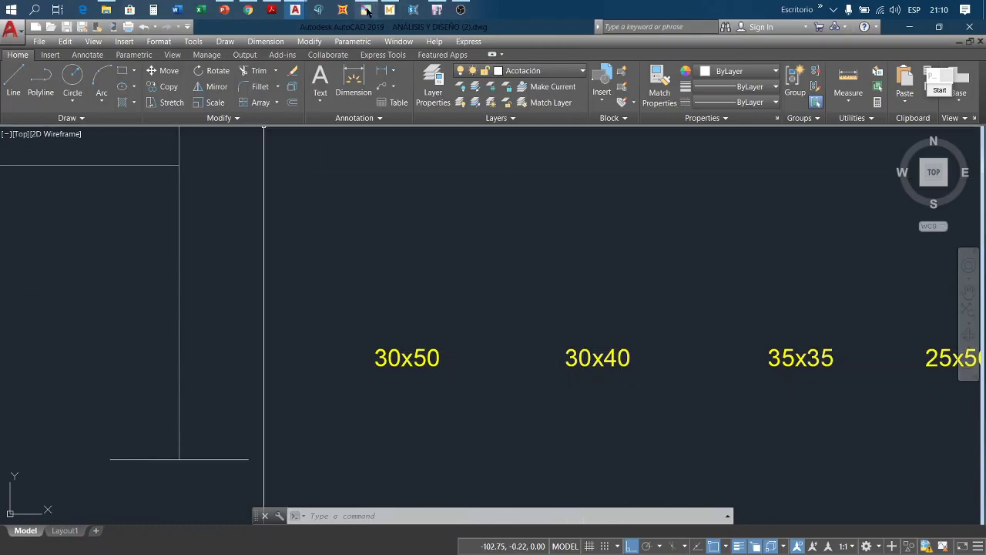
pyautogui.click(436, 9)
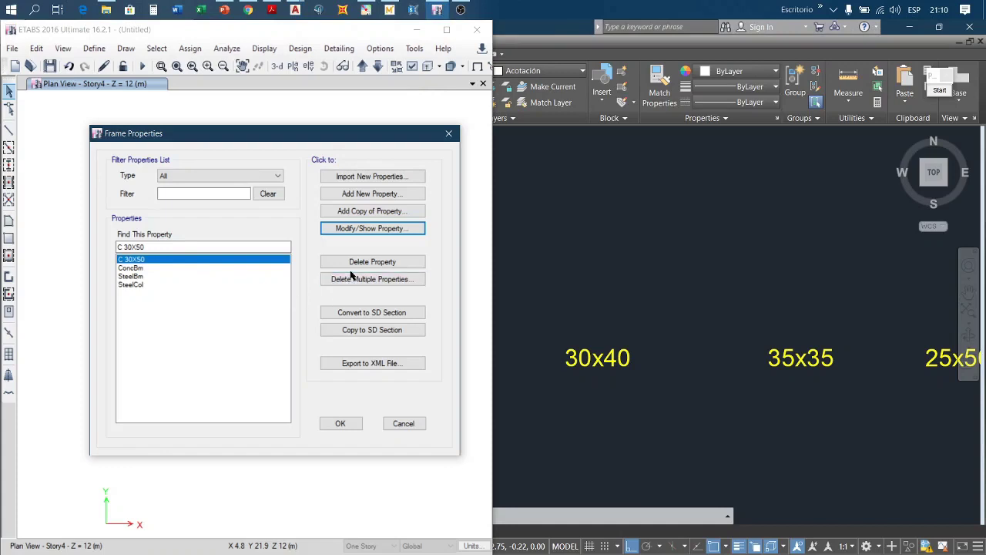
pyautogui.click(375, 213)
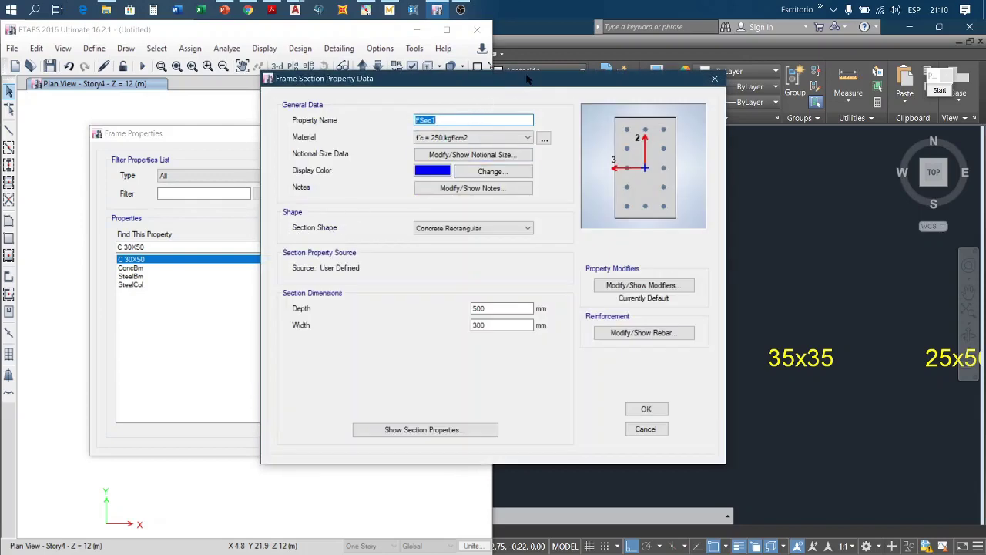
pyautogui.moveTo(529, 79); pyautogui.dragTo(302, 70)
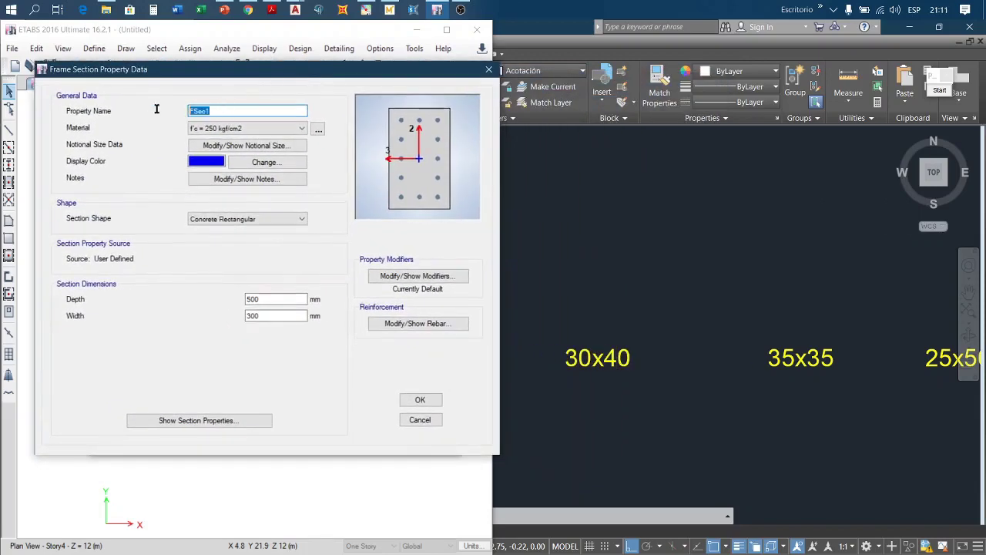
pyautogui.write('c')
pyautogui.press('BackSpace')
pyautogui.press('BackSpace')
pyautogui.press('BackSpace')
pyautogui.press('BackSpace')
pyautogui.press('BackSpace')
# Step: Set the C 35X35 section's depth and width to 350 mm each
pyautogui.moveTo(262, 298); pyautogui.dragTo(213, 293)
pyautogui.write('35')
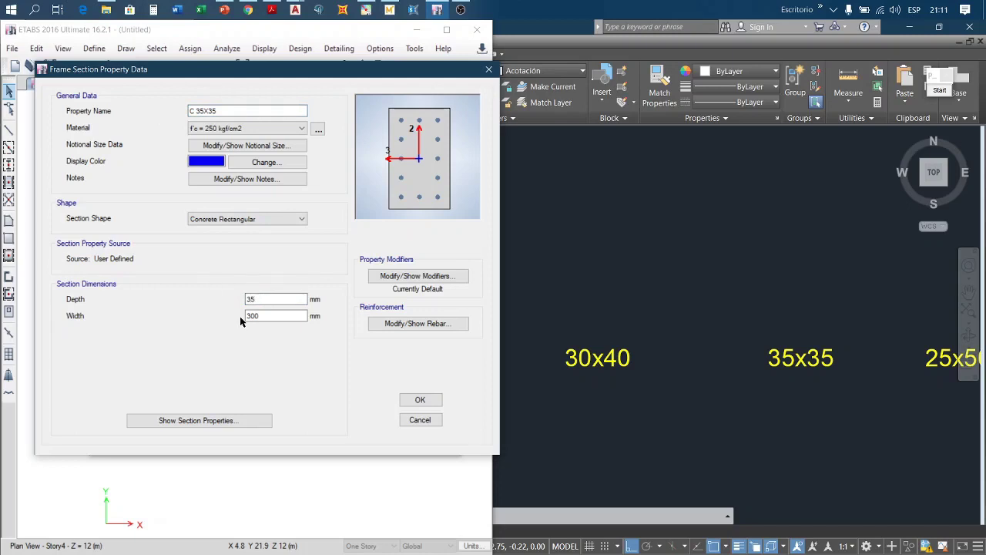
pyautogui.click(258, 298)
pyautogui.write('0')
pyautogui.moveTo(274, 315); pyautogui.dragTo(209, 313)
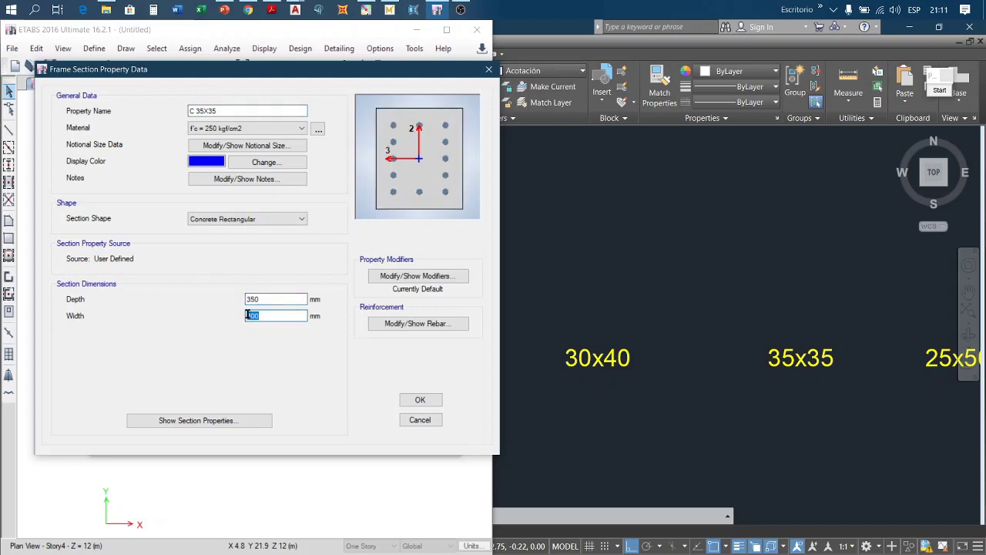
pyautogui.write('350')
pyautogui.click(274, 304)
pyautogui.click(273, 315)
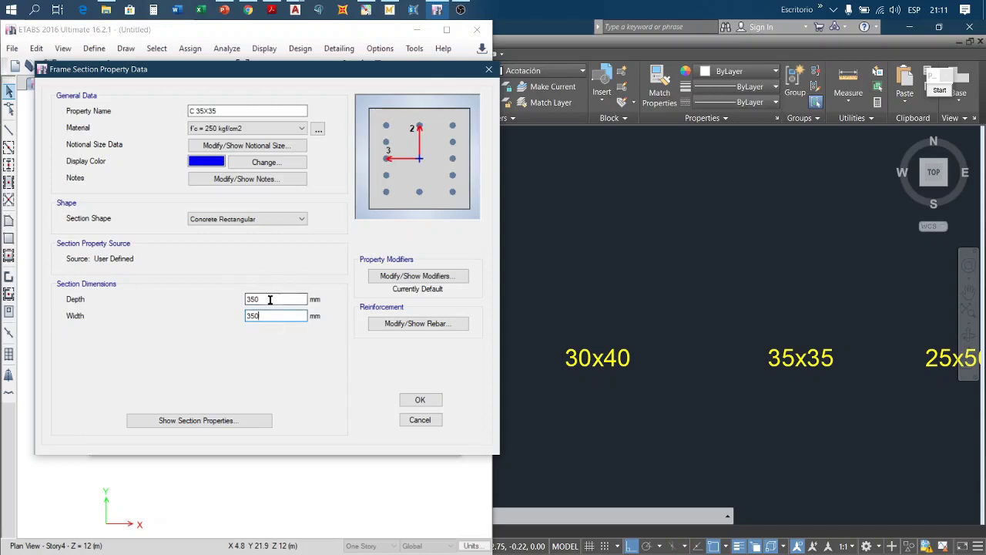
# Step: Review the copied reinforcement data of C 35X35, accept it as is, and confirm the section
pyautogui.click(402, 324)
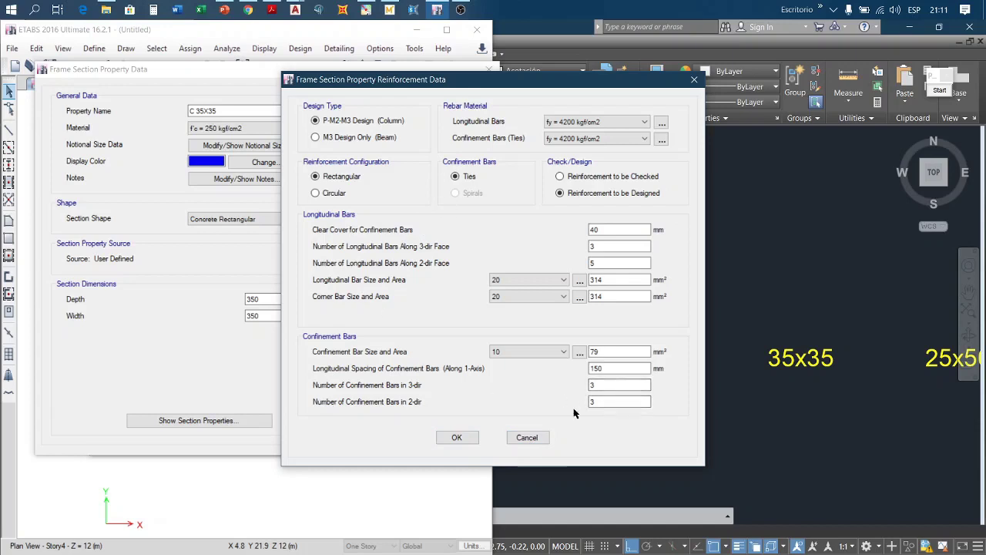
pyautogui.click(456, 438)
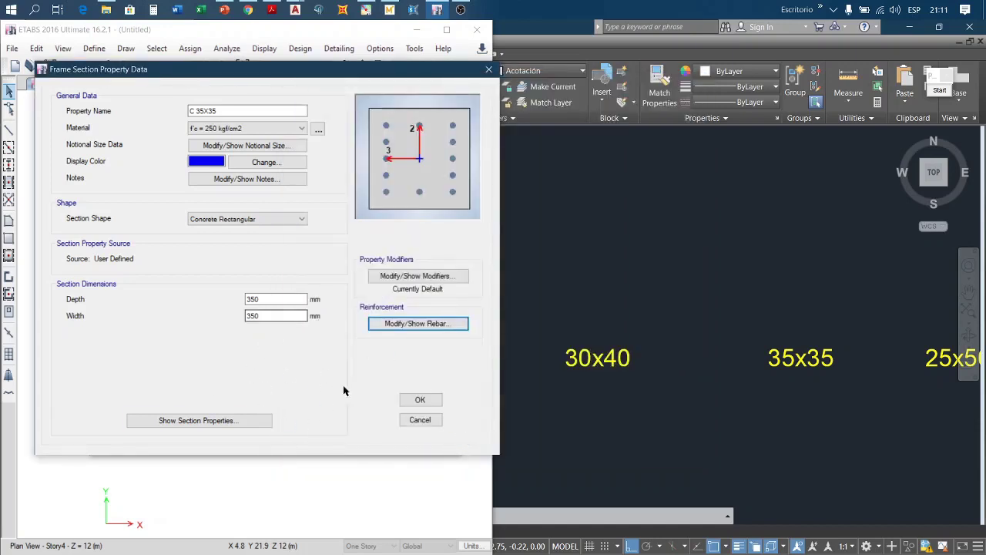
pyautogui.click(420, 400)
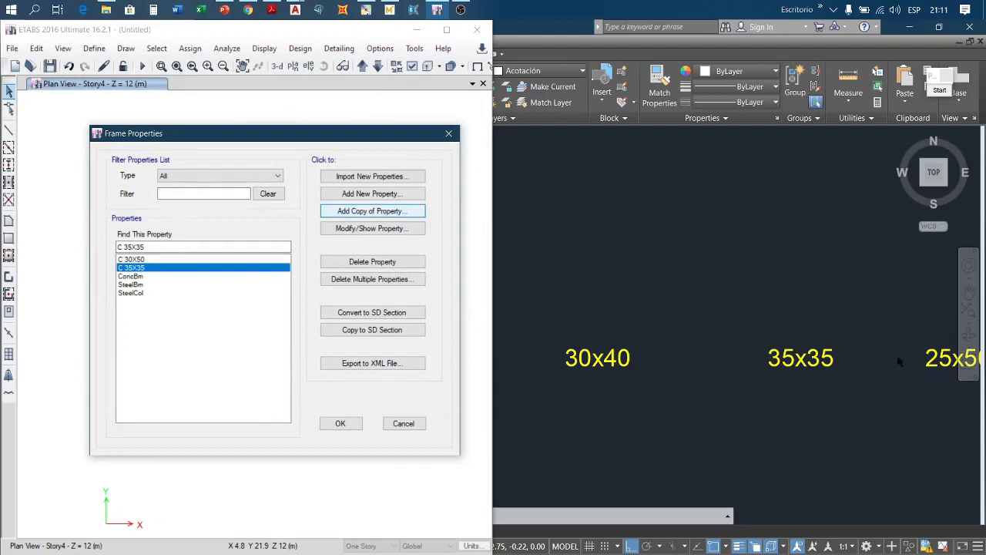
# Step: Add a copy of C 35X35, check the remaining column sizes in the AutoCAD drawing, and name the copy C 30X40
pyautogui.click(372, 210)
pyautogui.moveTo(560, 82); pyautogui.dragTo(400, 94)
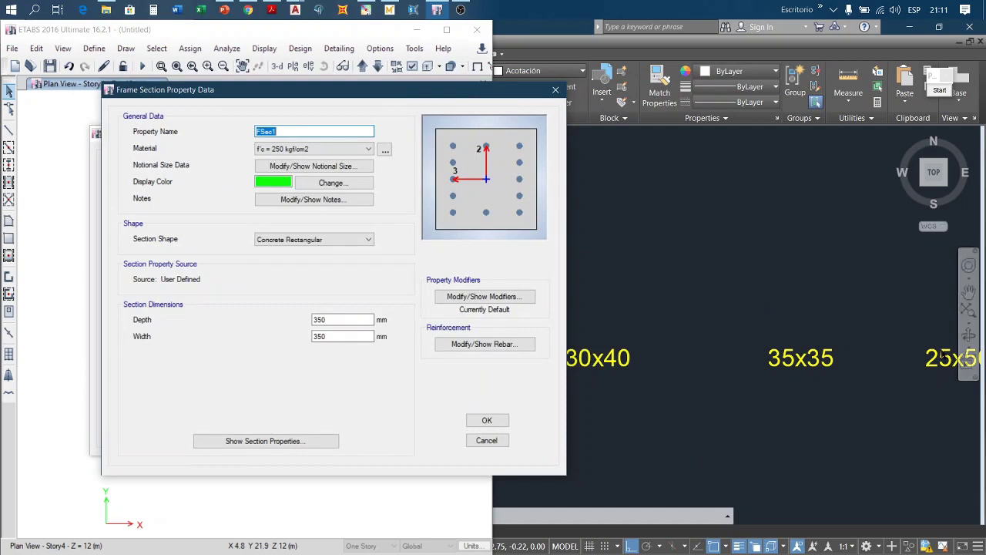
pyautogui.click(800, 466)
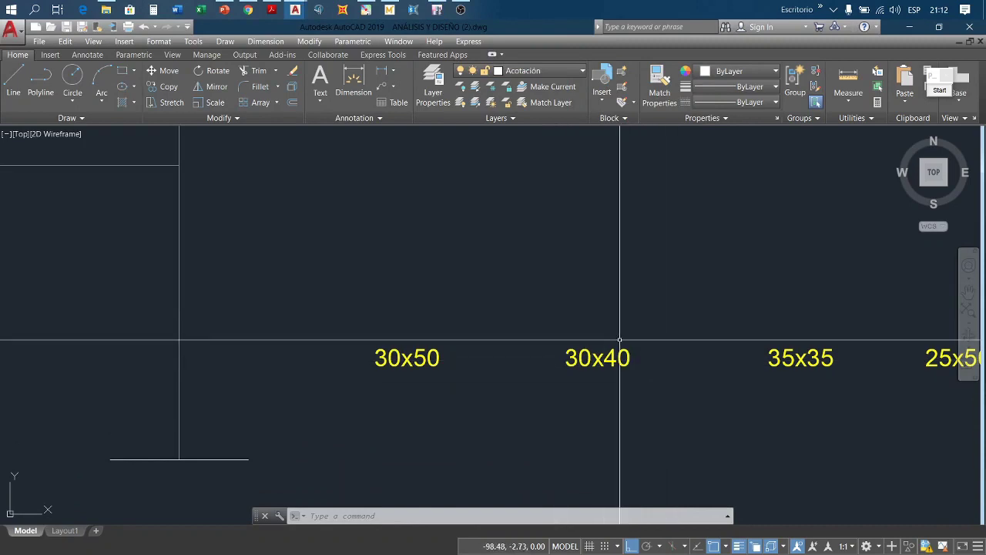
pyautogui.click(436, 9)
pyautogui.moveTo(370, 89); pyautogui.dragTo(301, 92)
pyautogui.write('C 30X40')
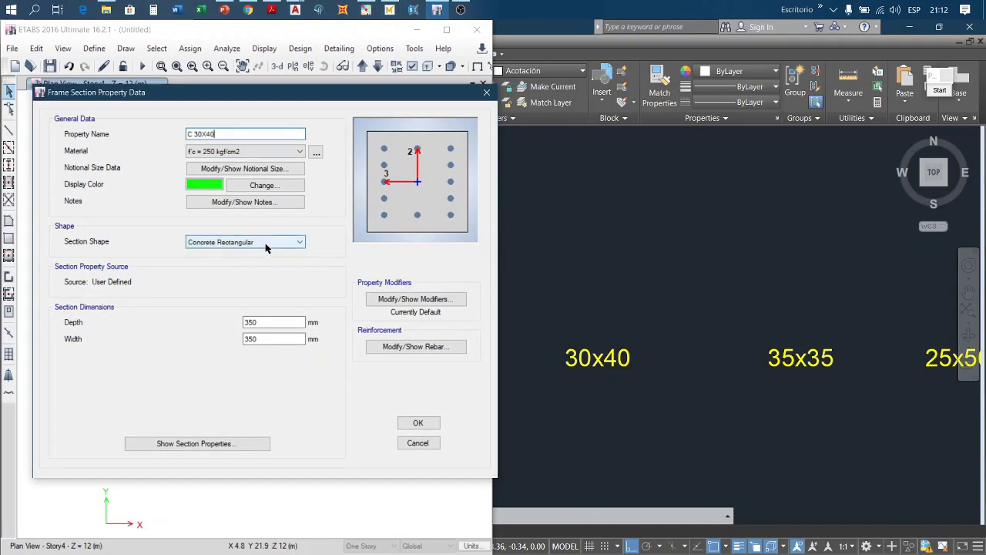
# Step: Set the C 30X40 section's depth to 400 mm and width to 300 mm, and confirm the section
pyautogui.doubleClick(262, 322)
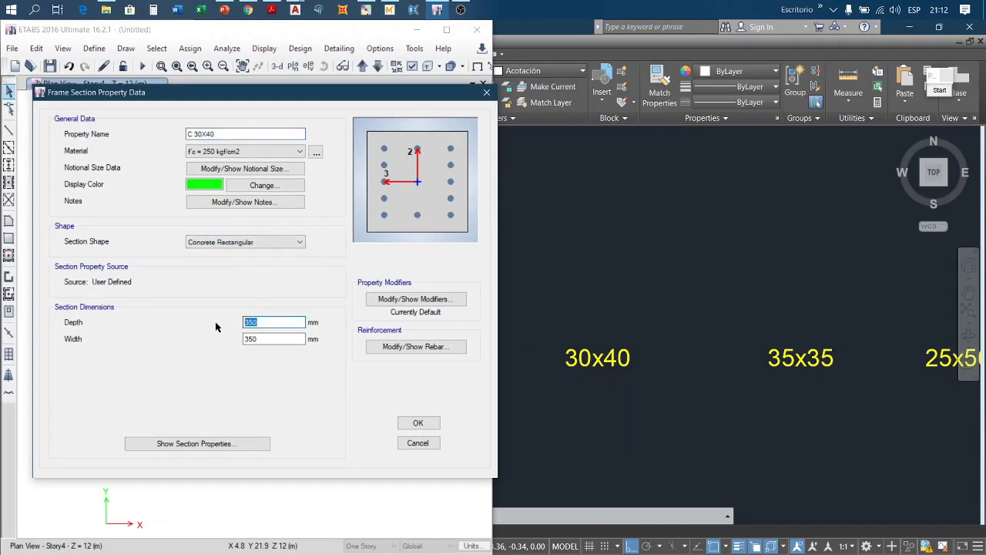
pyautogui.write('400')
pyautogui.doubleClick(269, 339)
pyautogui.write('300')
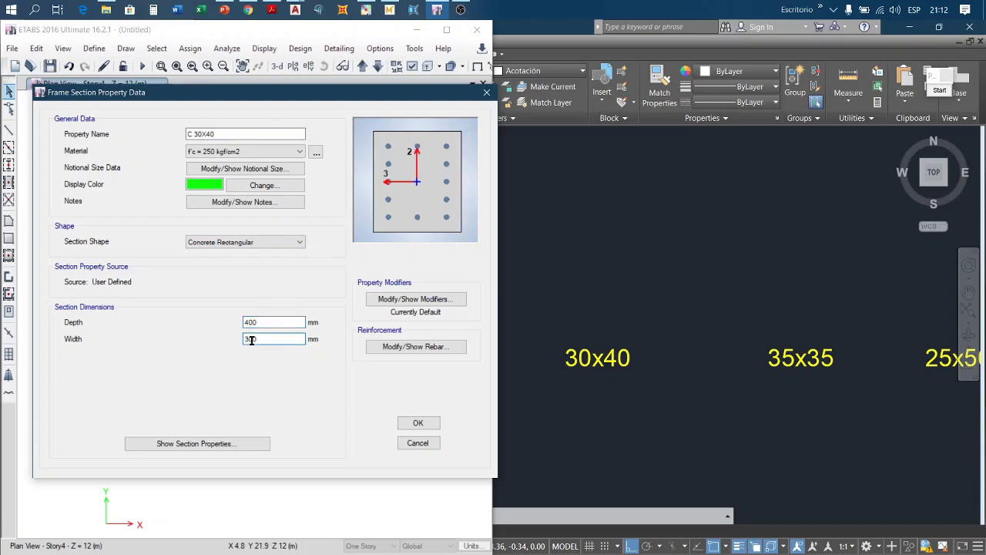
pyautogui.click(420, 423)
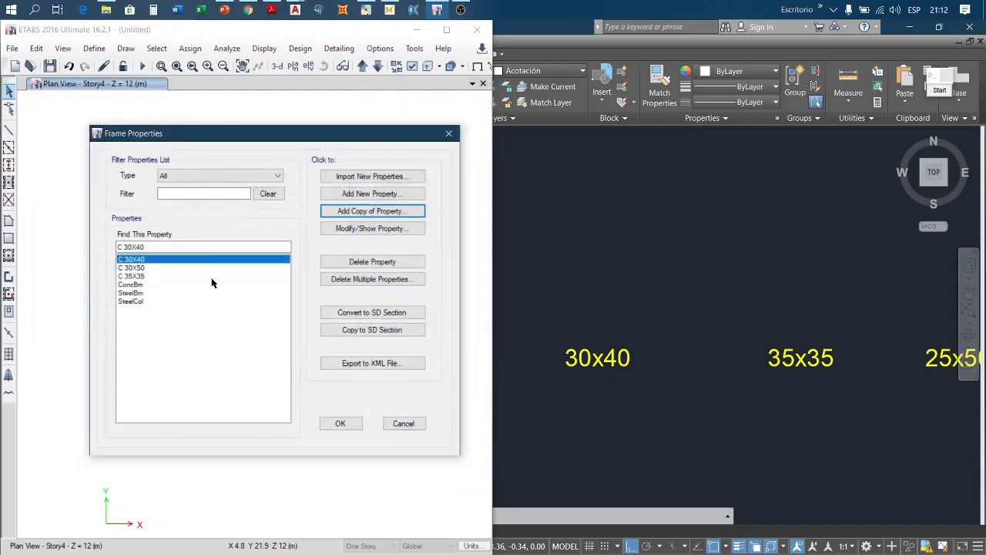
# Step: Add a copy of C 30X40, check the next column size in the AutoCAD drawing, and name the copy C 25X50
pyautogui.click(370, 210)
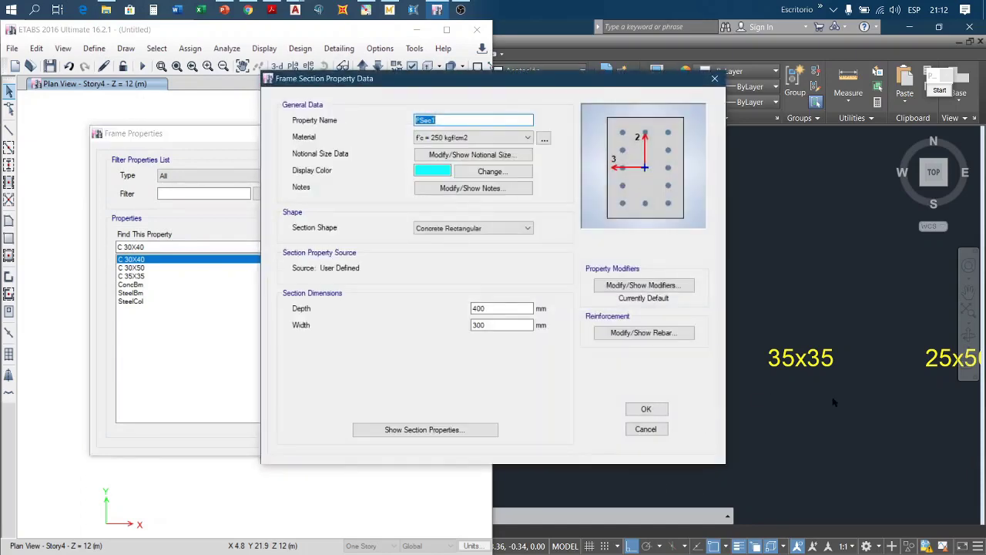
pyautogui.click(887, 411)
pyautogui.moveTo(825, 396)
pyautogui.mouseDown(button='middle')
pyautogui.moveTo(775, 416)
pyautogui.moveTo(573, 405)
pyautogui.mouseUp(button='middle')
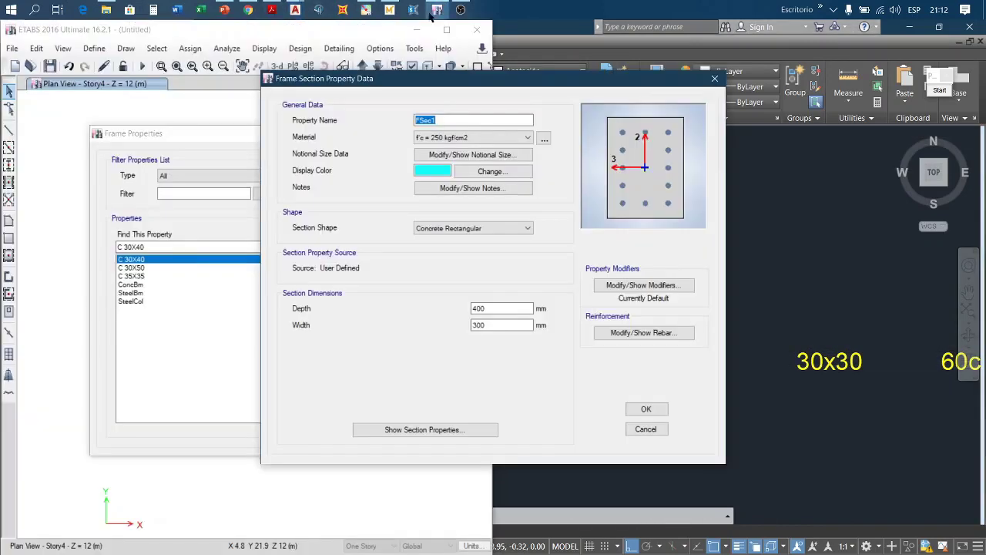
pyautogui.click(437, 10)
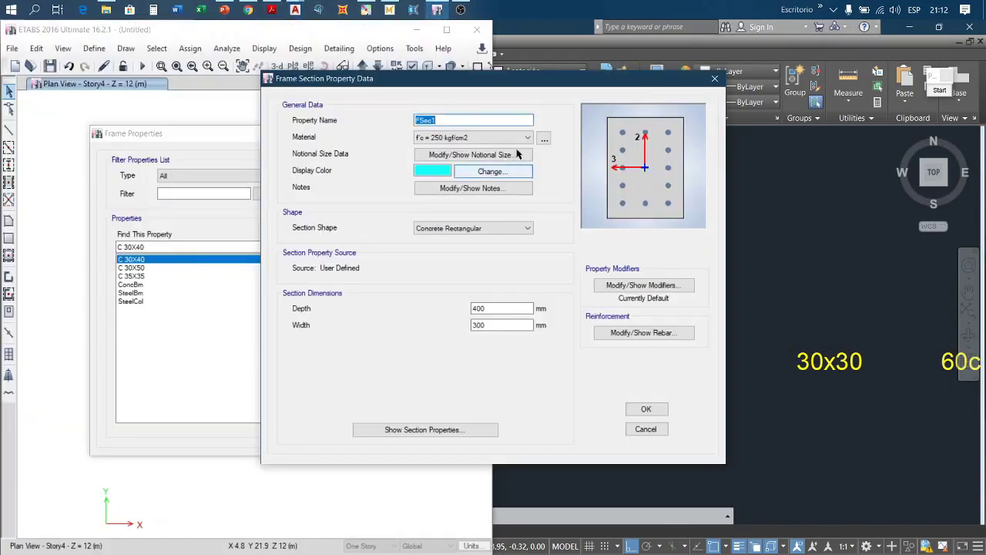
pyautogui.moveTo(546, 83); pyautogui.dragTo(388, 127)
pyautogui.write('C 25X50')
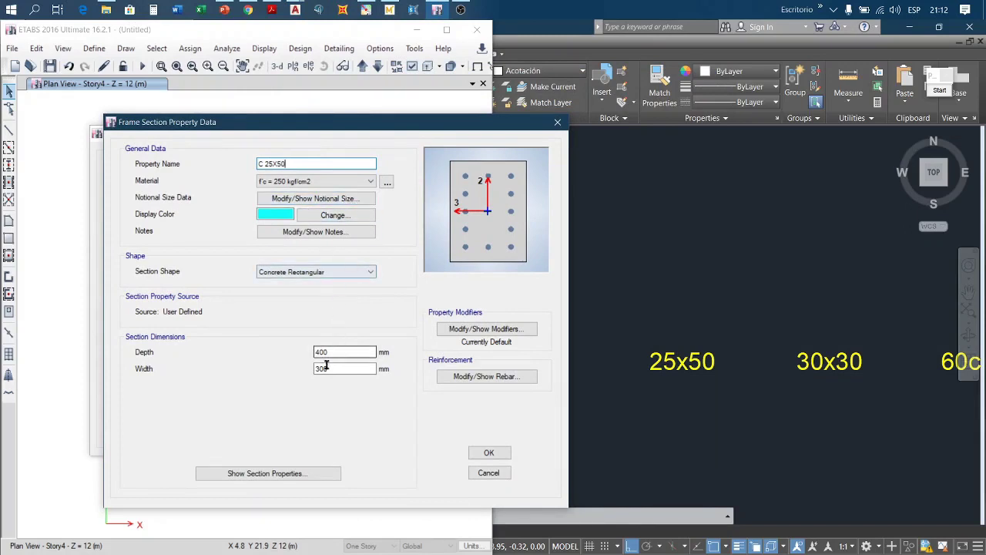
# Step: Set the C 25X50 section's depth to 500 mm and width to 250 mm, and confirm the section
pyautogui.moveTo(341, 352); pyautogui.dragTo(303, 356)
pyautogui.write('5')
pyautogui.moveTo(333, 368); pyautogui.dragTo(282, 368)
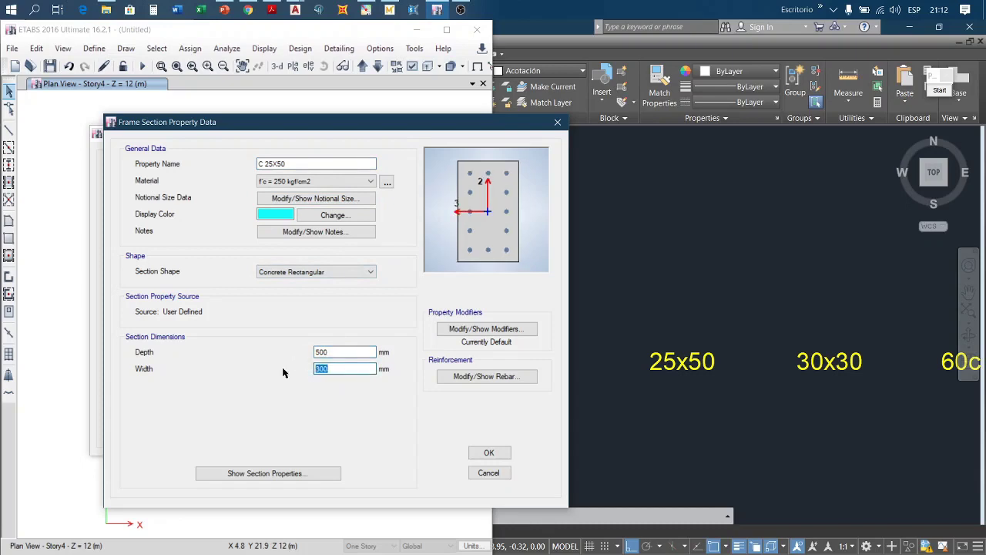
pyautogui.write('250')
pyautogui.click(489, 452)
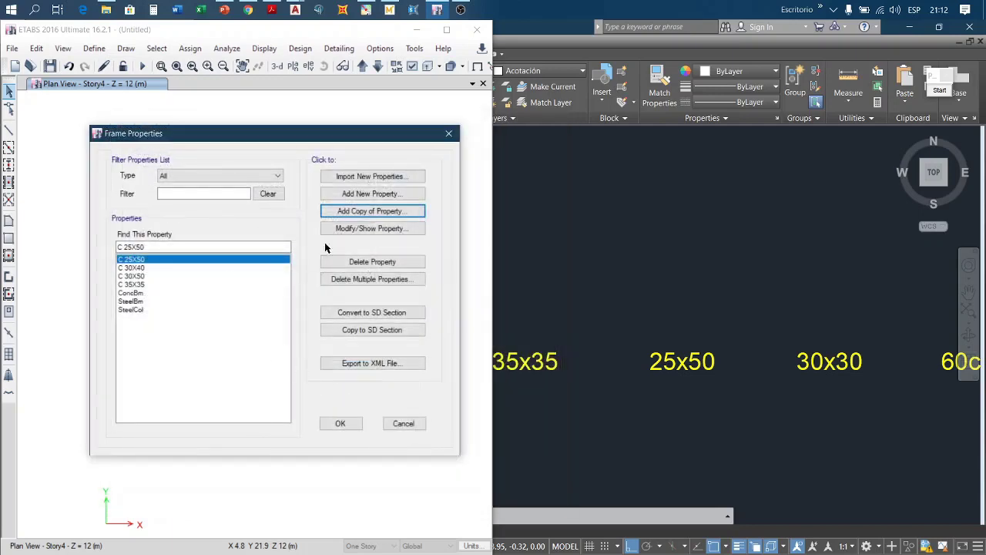
# Step: Add a copy of C 25X50 named C 30X30 with depth and width of 300 mm each
pyautogui.click(362, 211)
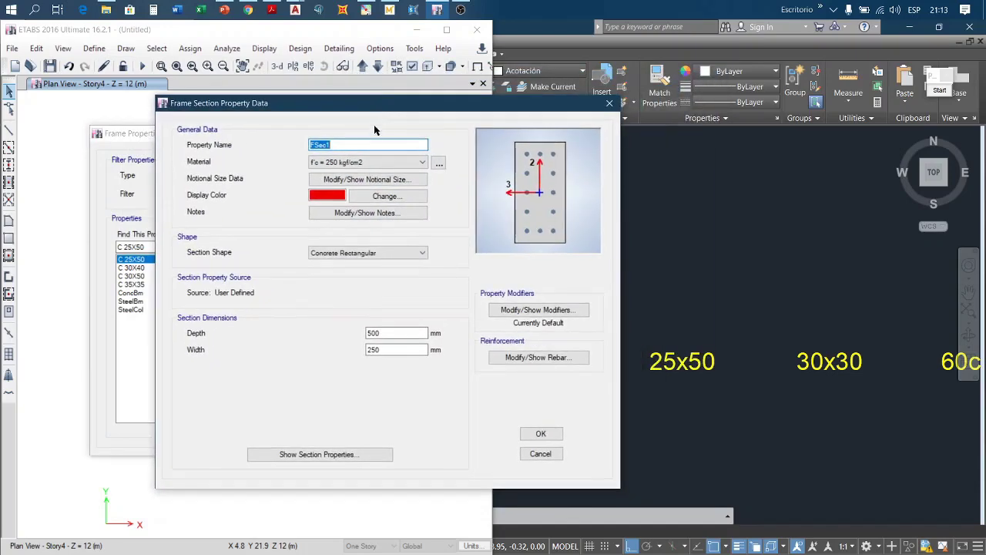
pyautogui.write('C 30X30')
pyautogui.doubleClick(396, 332)
pyautogui.write('3')
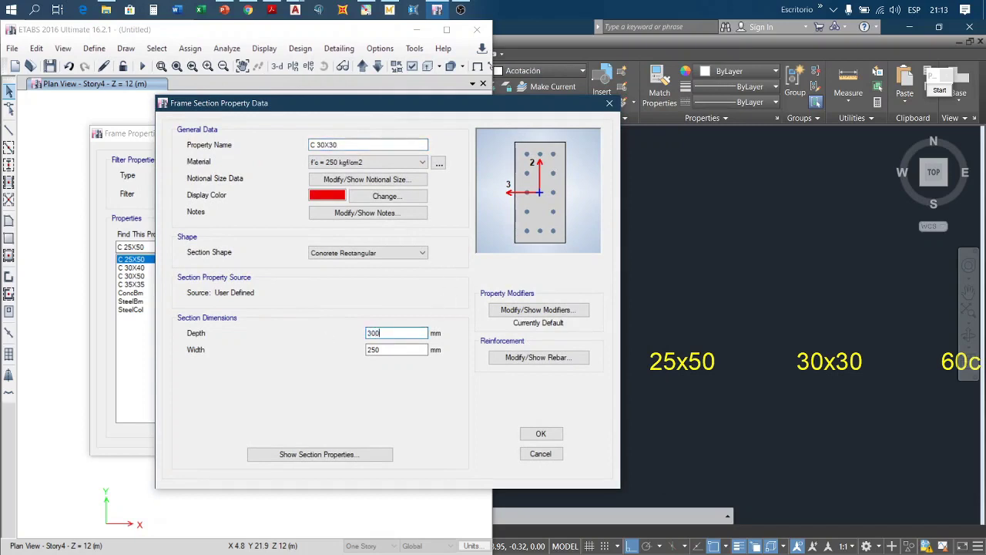
pyautogui.doubleClick(389, 350)
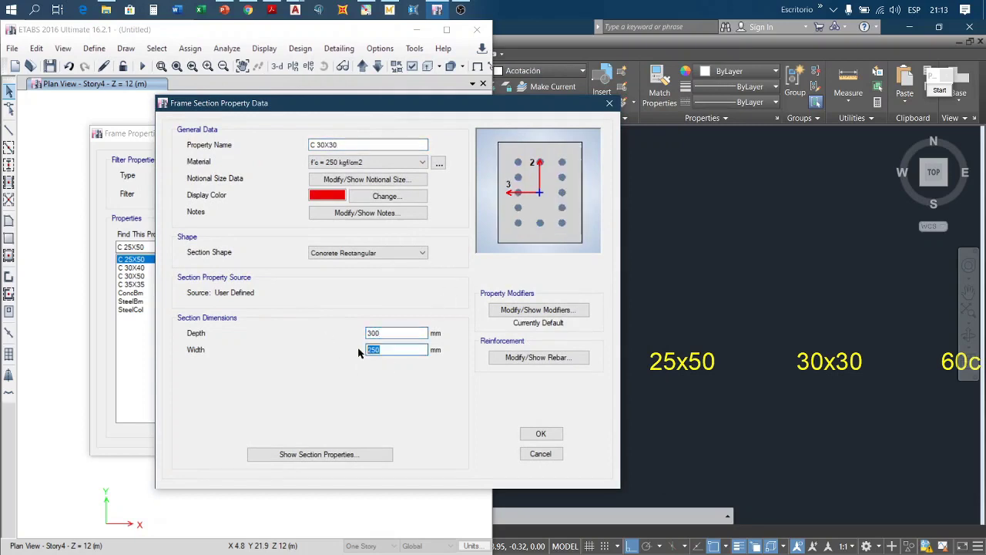
pyautogui.write('300')
# Step: Review the copied reinforcement data of C 30X30 without changing it, and confirm the section
pyautogui.click(528, 362)
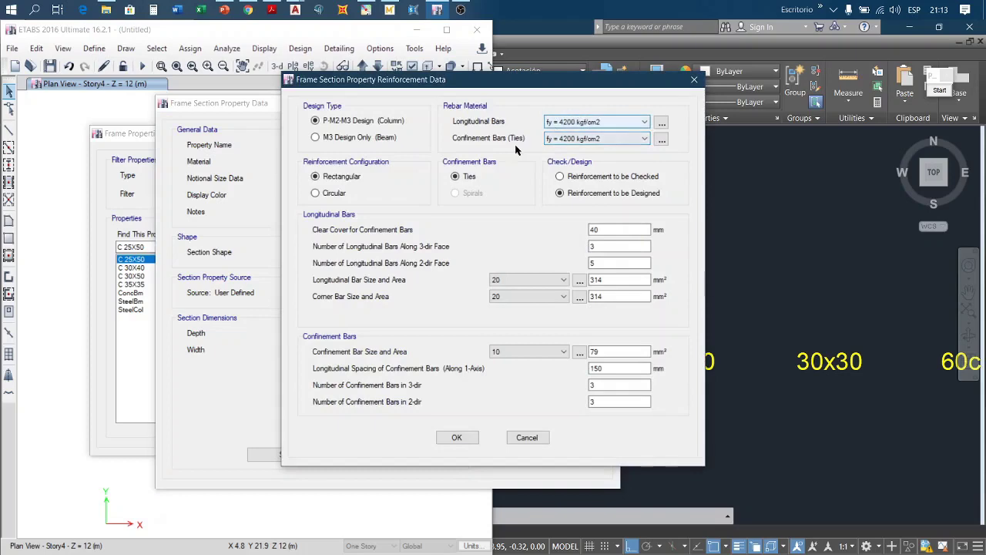
pyautogui.click(524, 438)
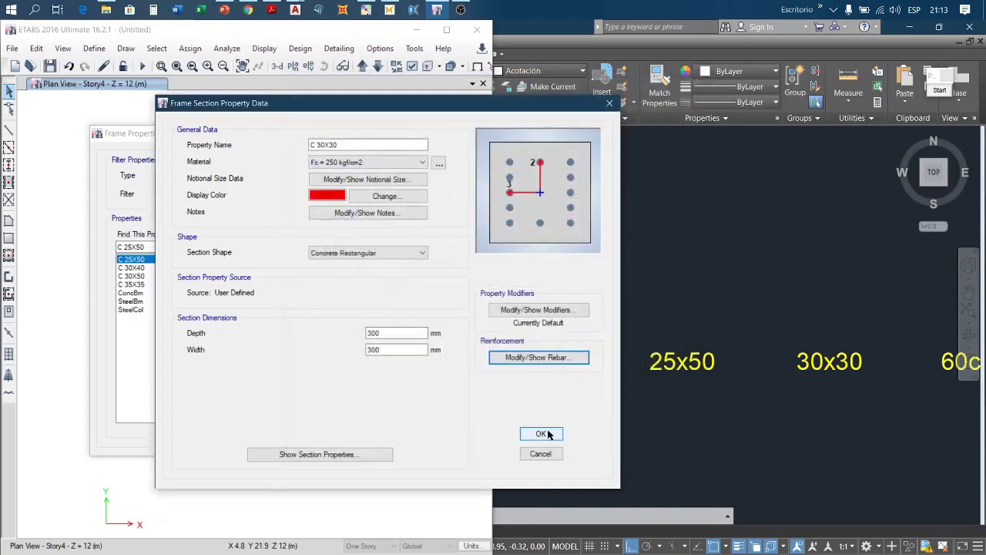
pyautogui.click(542, 435)
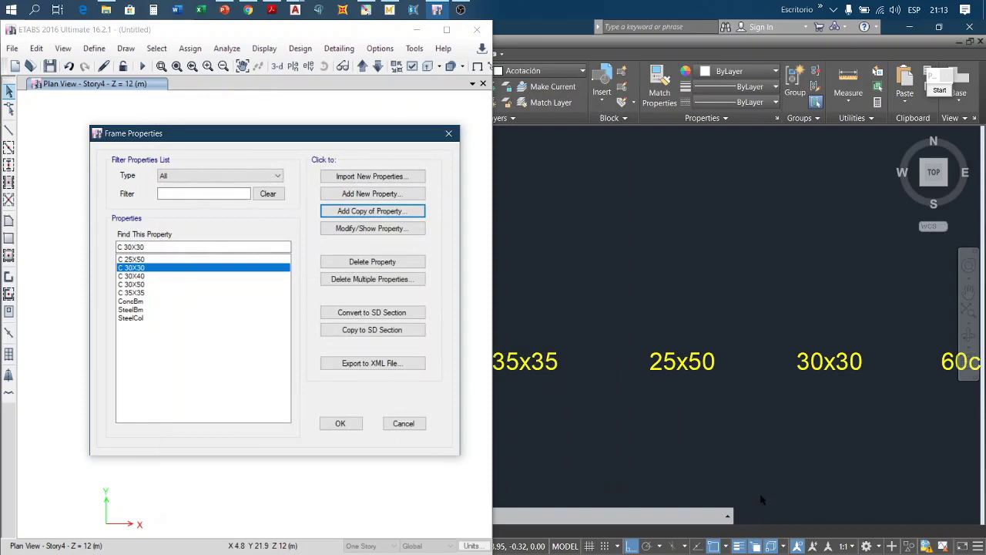
# Step: Check the remaining column sizes in the AutoCAD drawing, and compare them with the column sections already defined in ETABS
pyautogui.click(812, 452)
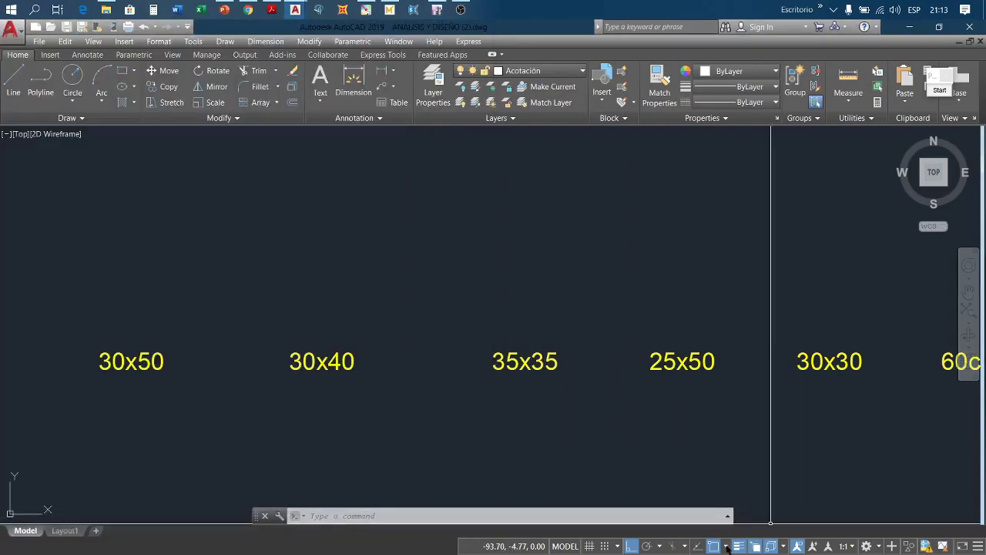
pyautogui.moveTo(827, 440)
pyautogui.mouseDown(button='middle')
pyautogui.moveTo(719, 455)
pyautogui.moveTo(502, 439)
pyautogui.mouseUp(button='middle')
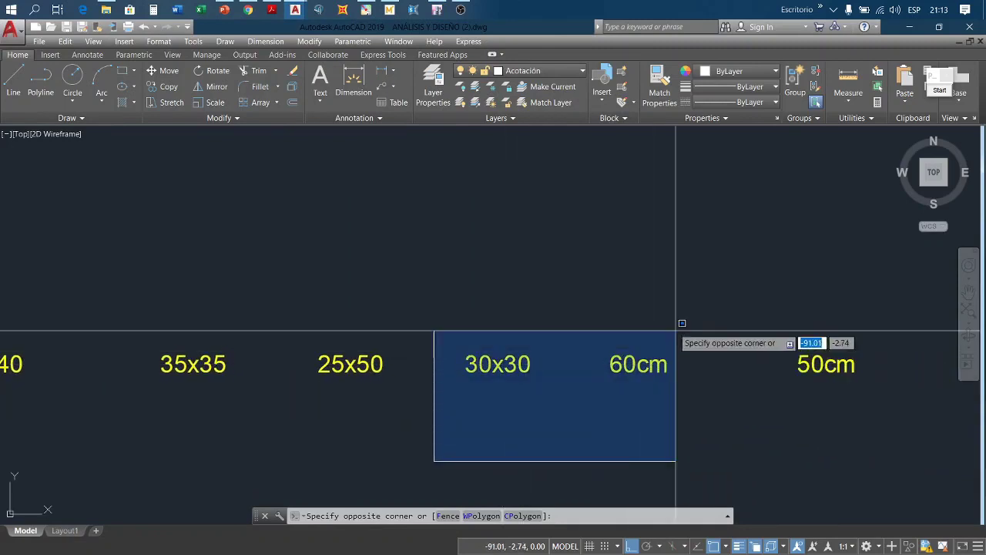
pyautogui.click(614, 426)
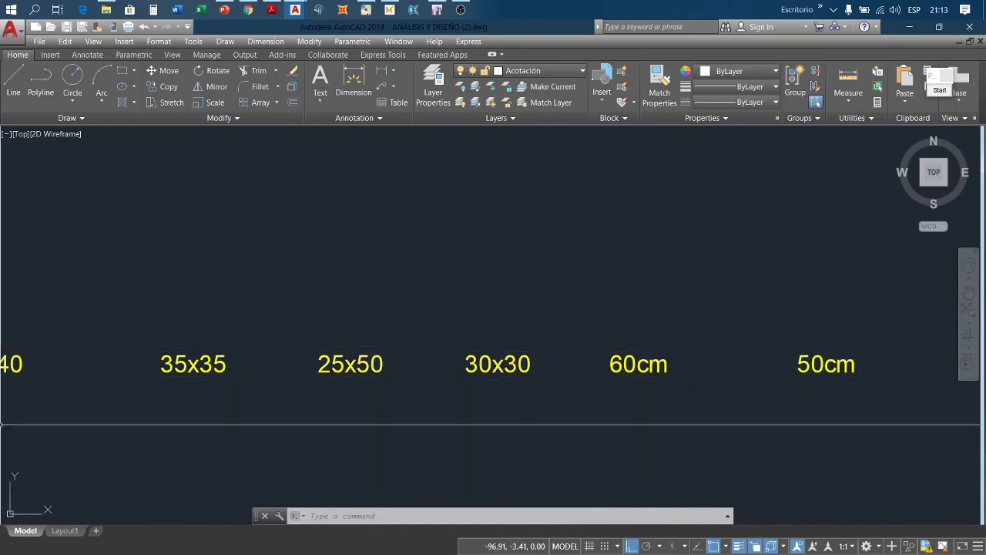
pyautogui.click(435, 10)
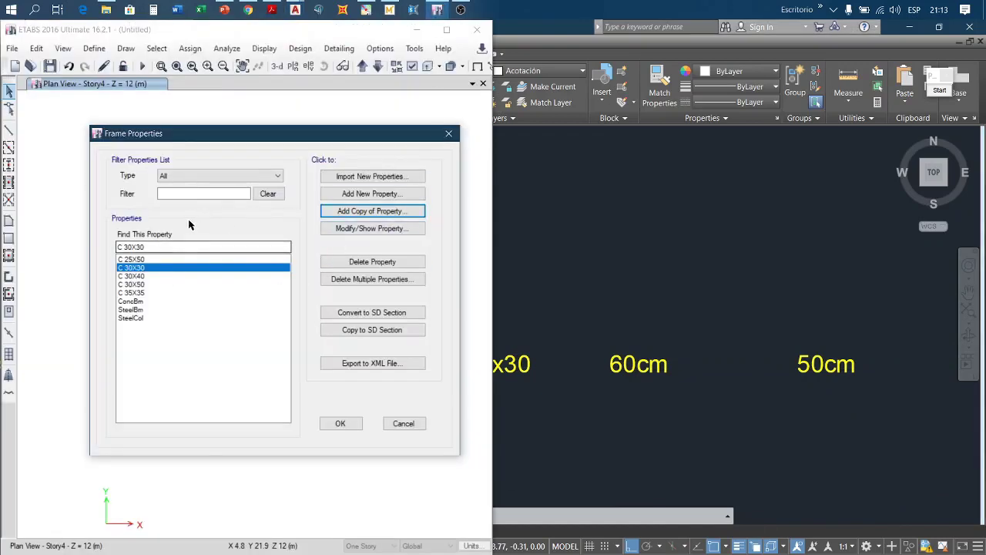
pyautogui.click(171, 292)
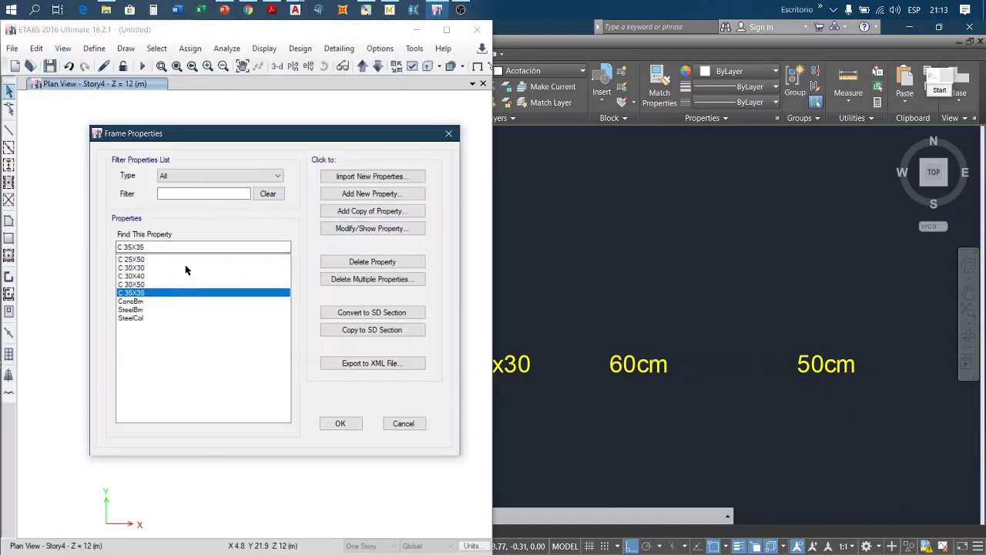
pyautogui.click(177, 267)
pyautogui.click(170, 299)
pyautogui.click(171, 259)
pyautogui.moveTo(171, 277); pyautogui.dragTo(171, 283)
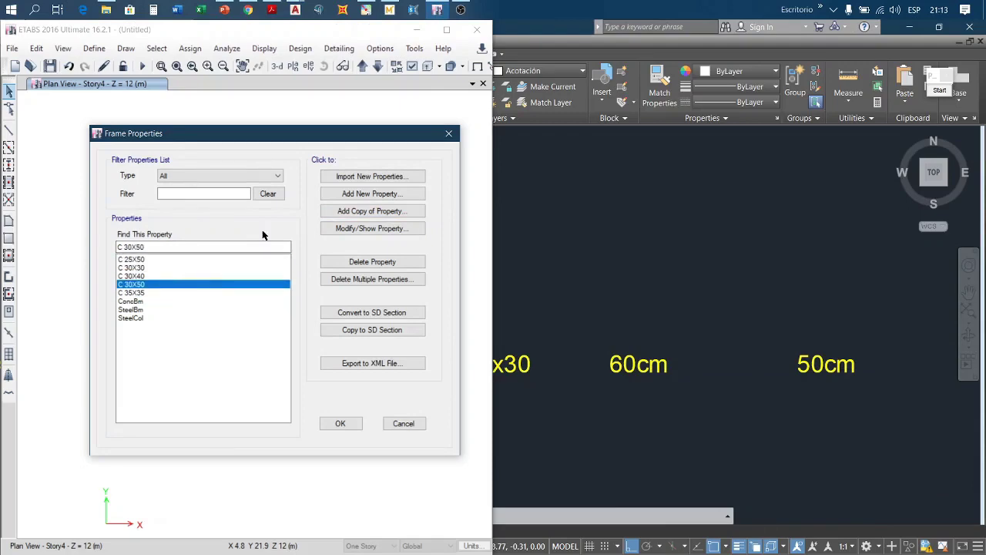
# Step: Add a new concrete circular section named C 60 with a diameter of 600 mm
pyautogui.click(385, 197)
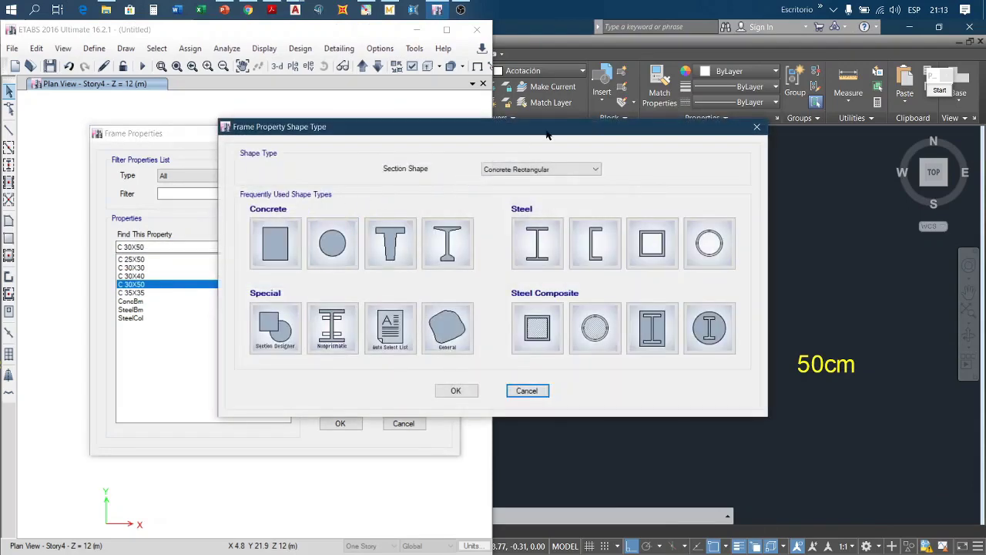
pyautogui.moveTo(549, 131); pyautogui.dragTo(435, 102)
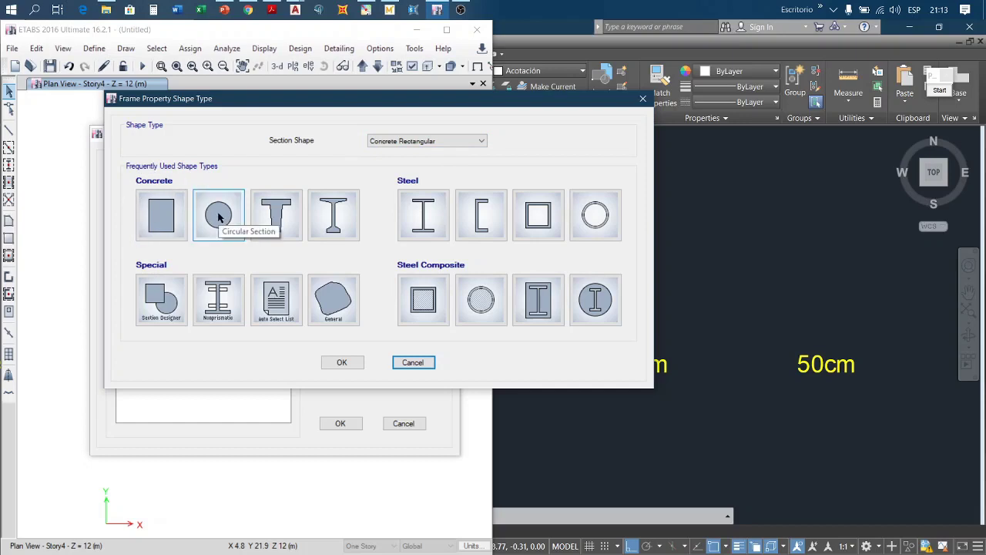
pyautogui.press('Escape')
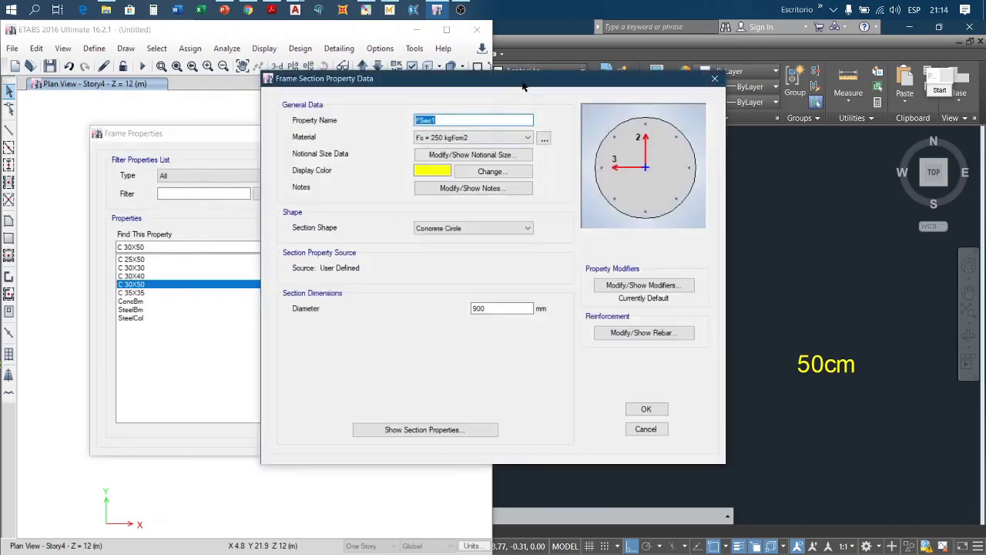
pyautogui.moveTo(523, 86); pyautogui.dragTo(347, 110)
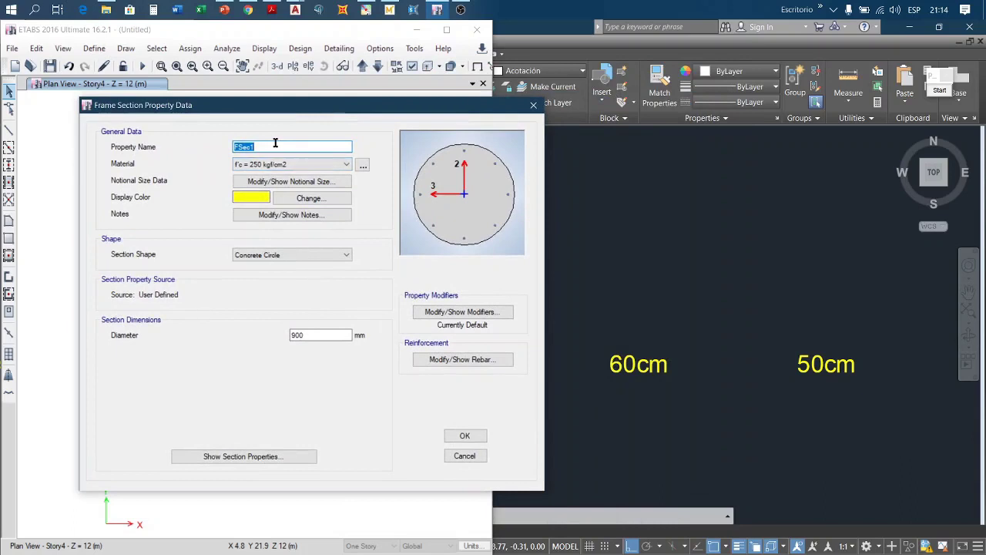
pyautogui.write('C 60cm')
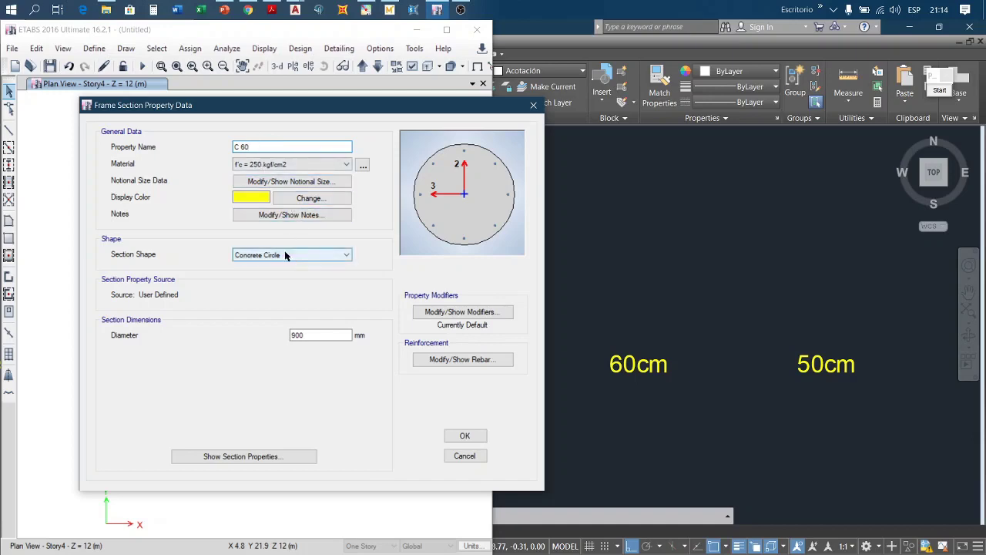
pyautogui.moveTo(312, 334); pyautogui.dragTo(280, 334)
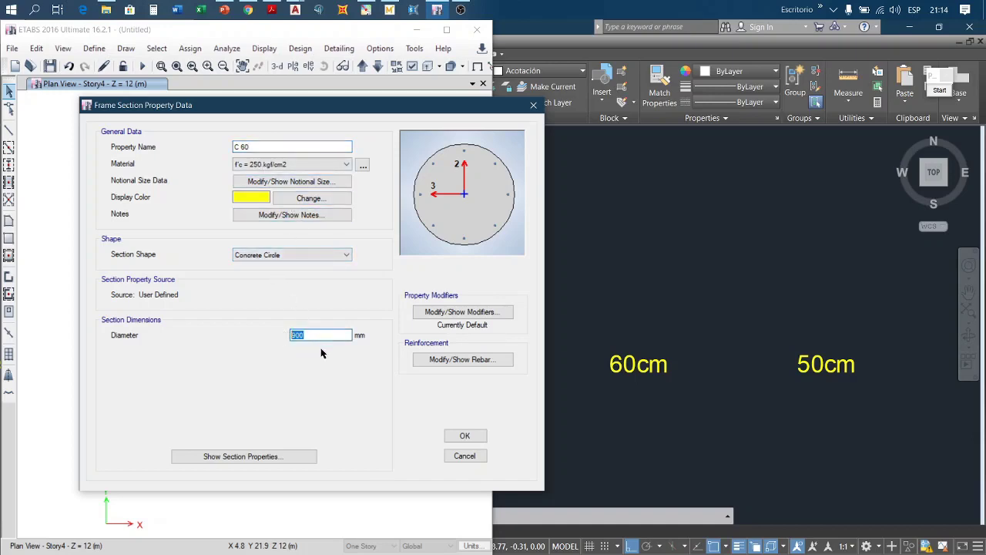
pyautogui.write('6')
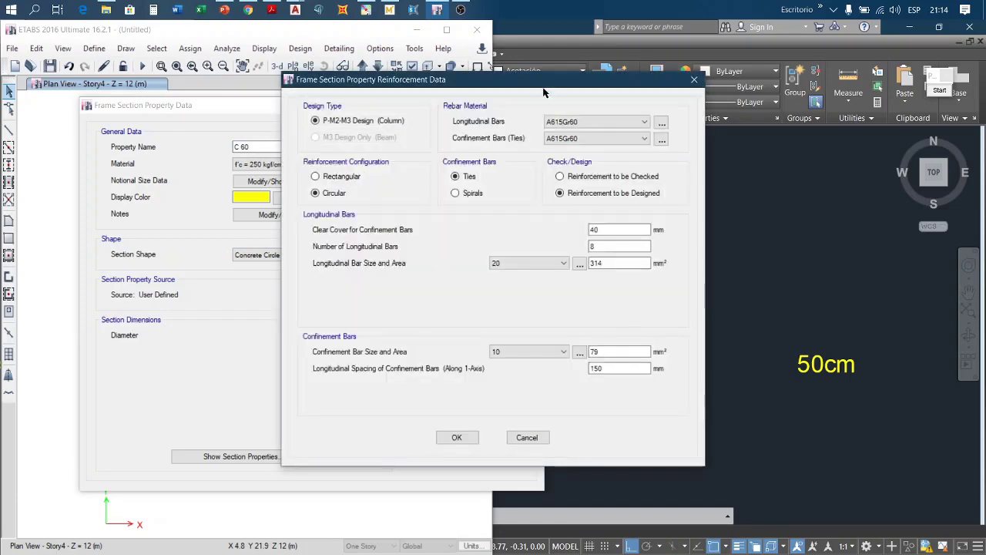
# Step: Assign fy = 4200 kgf/cm2 to the longitudinal bars and ties of C 60, keep ties as confinement, and confirm the section
pyautogui.moveTo(542, 87); pyautogui.dragTo(464, 117)
pyautogui.click(521, 154)
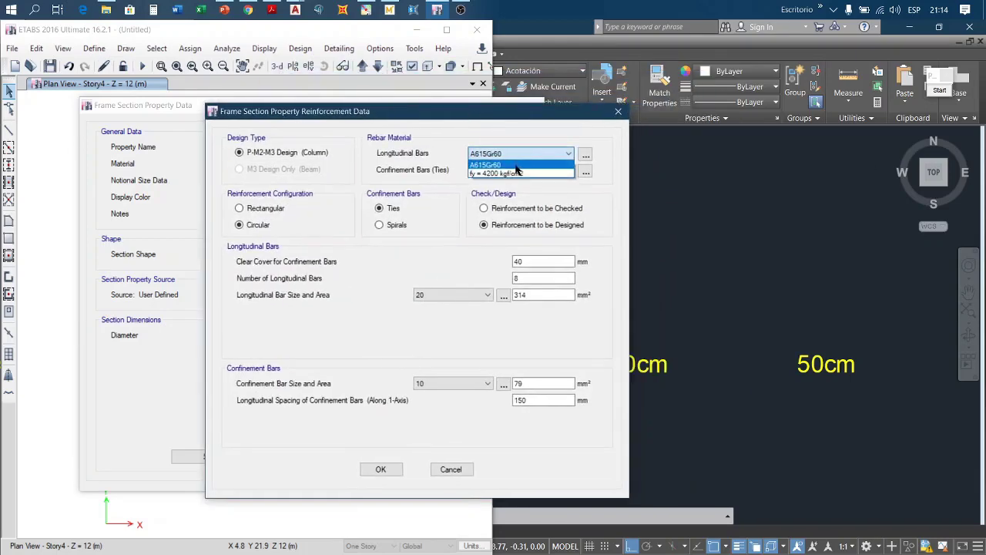
pyautogui.click(521, 174)
pyautogui.click(523, 170)
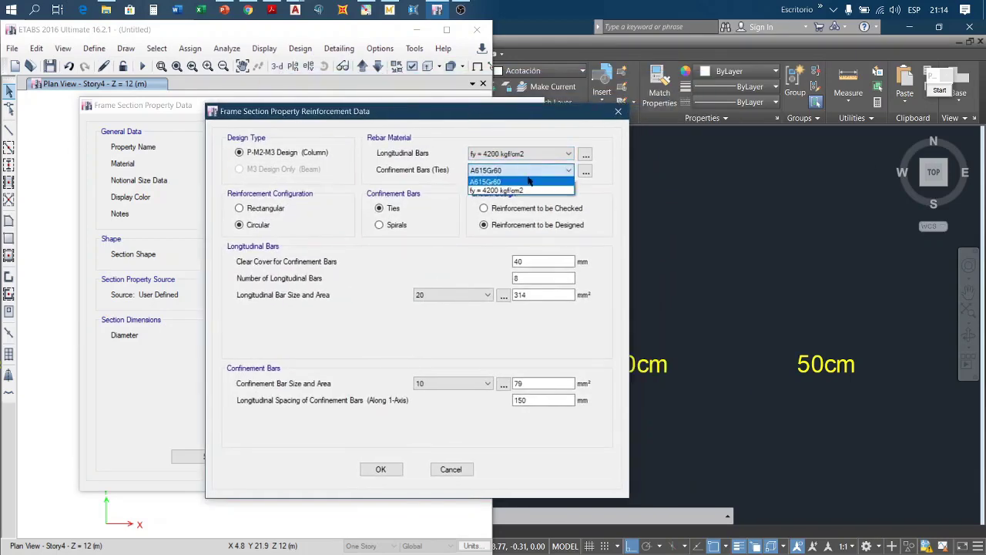
pyautogui.click(531, 191)
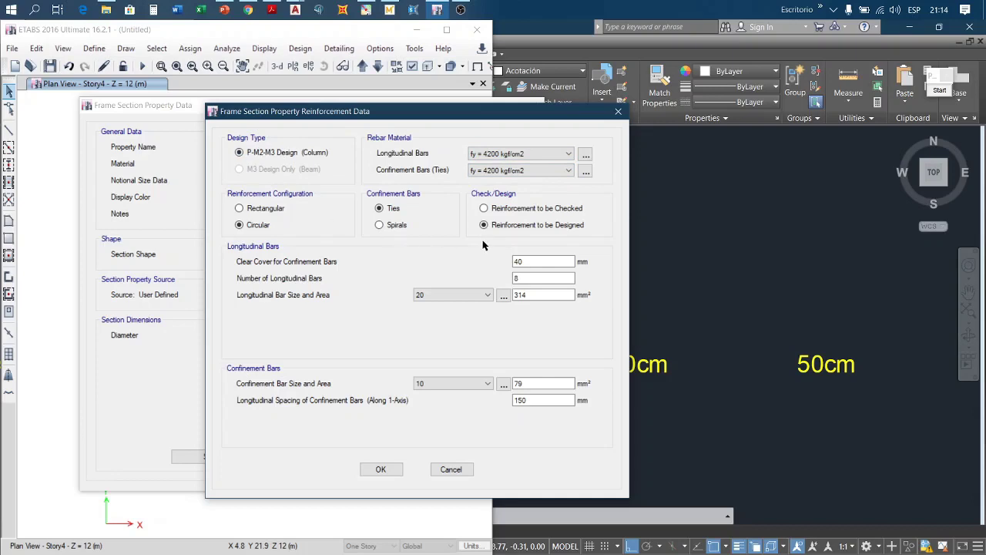
pyautogui.click(379, 225)
pyautogui.click(379, 208)
pyautogui.click(380, 469)
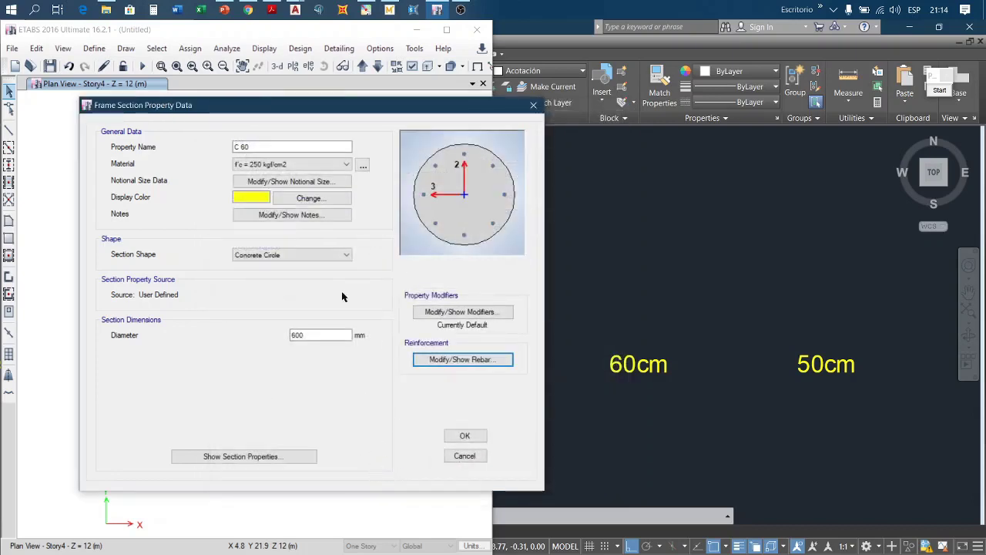
pyautogui.click(466, 437)
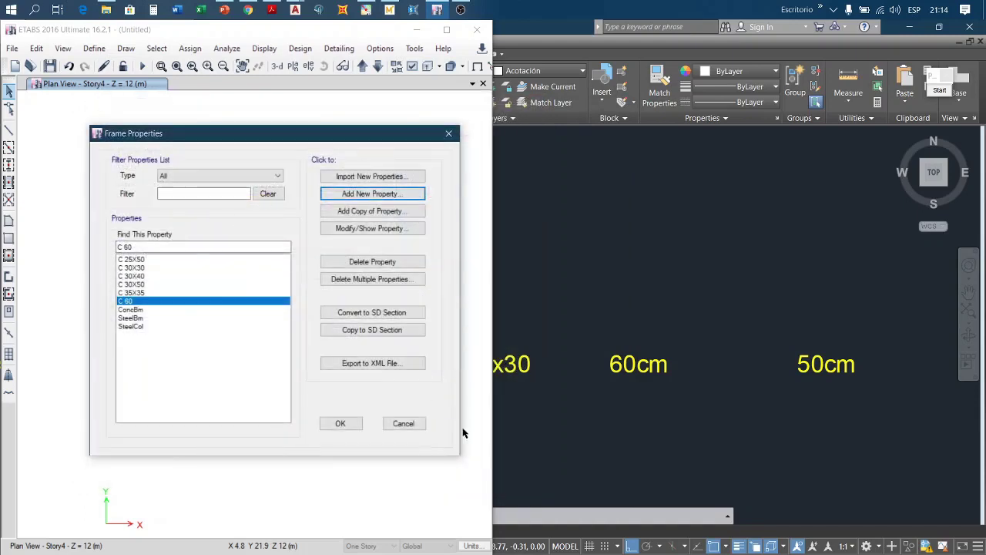
# Step: Add a copy of the C 60 section named C 50 with material f'c = 250 kgf/cm2 and a diameter of 500 mm
pyautogui.click(371, 212)
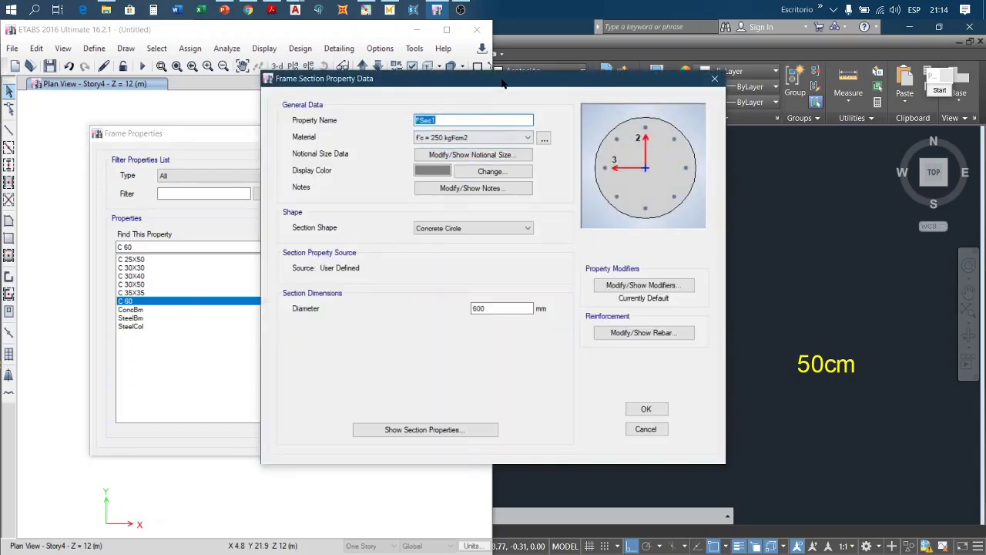
pyautogui.moveTo(503, 83); pyautogui.dragTo(305, 95)
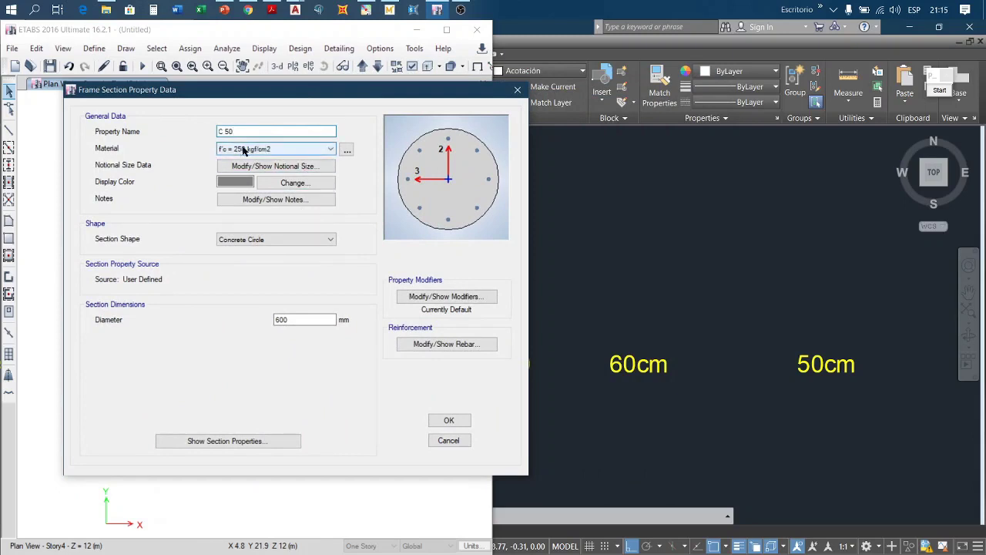
pyautogui.click(278, 150)
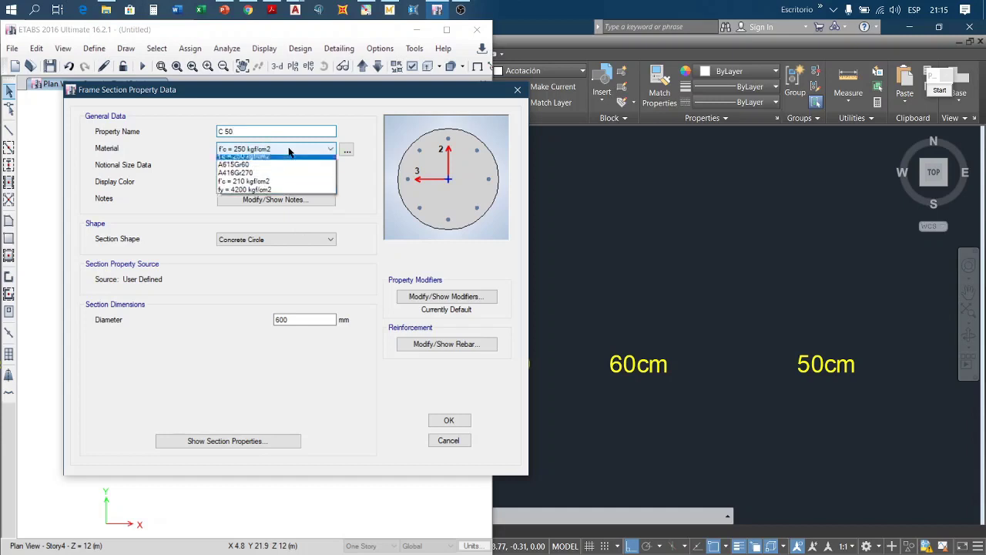
pyautogui.click(241, 151)
pyautogui.click(277, 152)
pyautogui.click(279, 155)
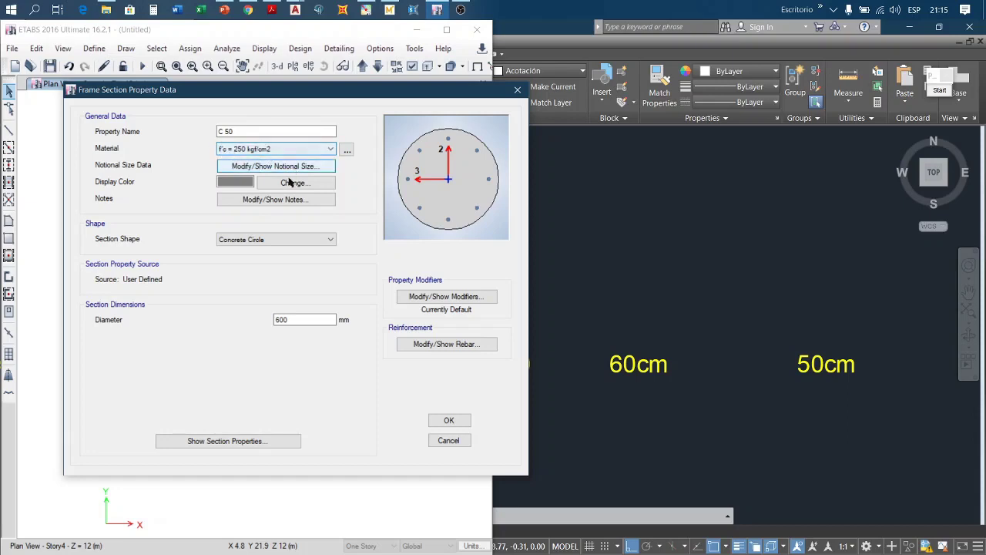
pyautogui.moveTo(298, 319); pyautogui.dragTo(264, 318)
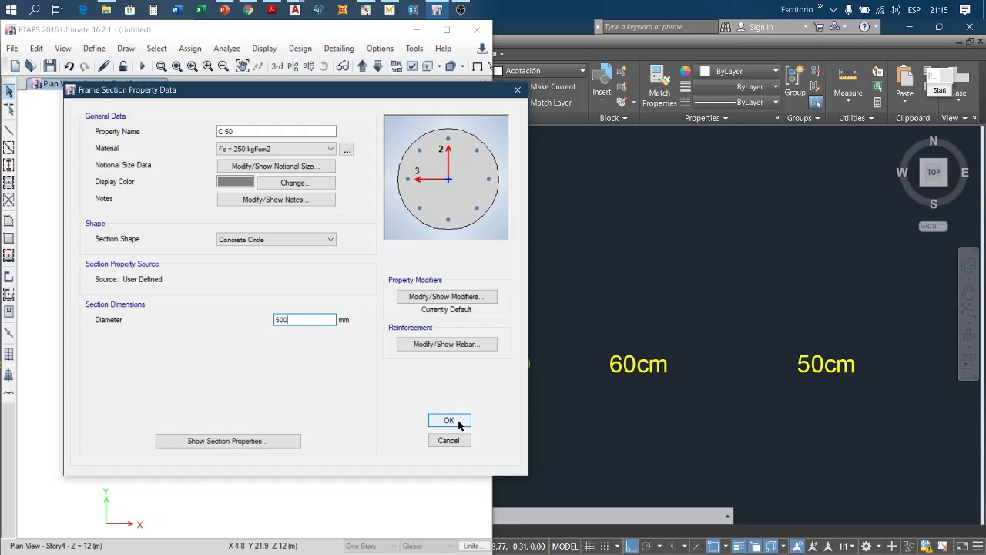
# Step: Review the reinforcement data of C 50 without changing it, and confirm the section
pyautogui.click(453, 345)
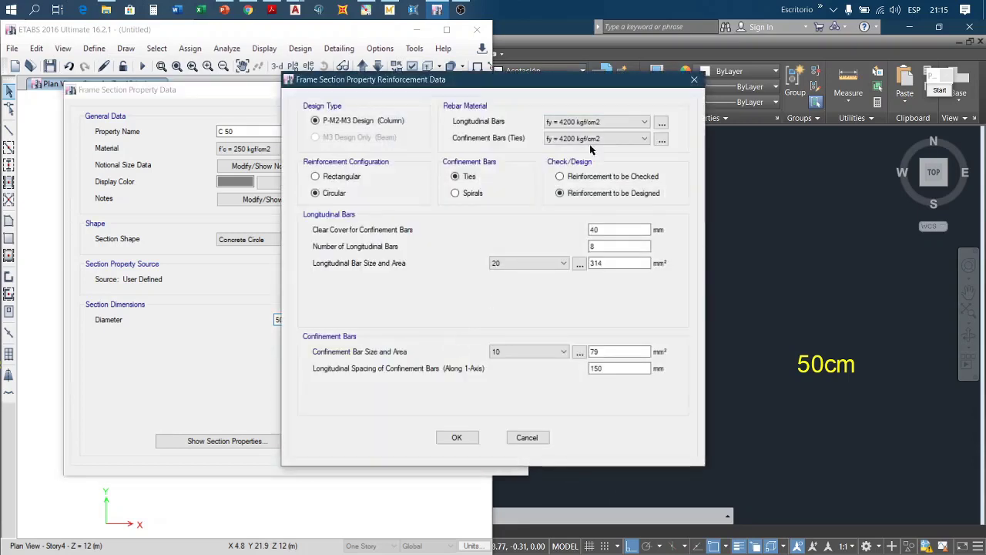
pyautogui.click(694, 80)
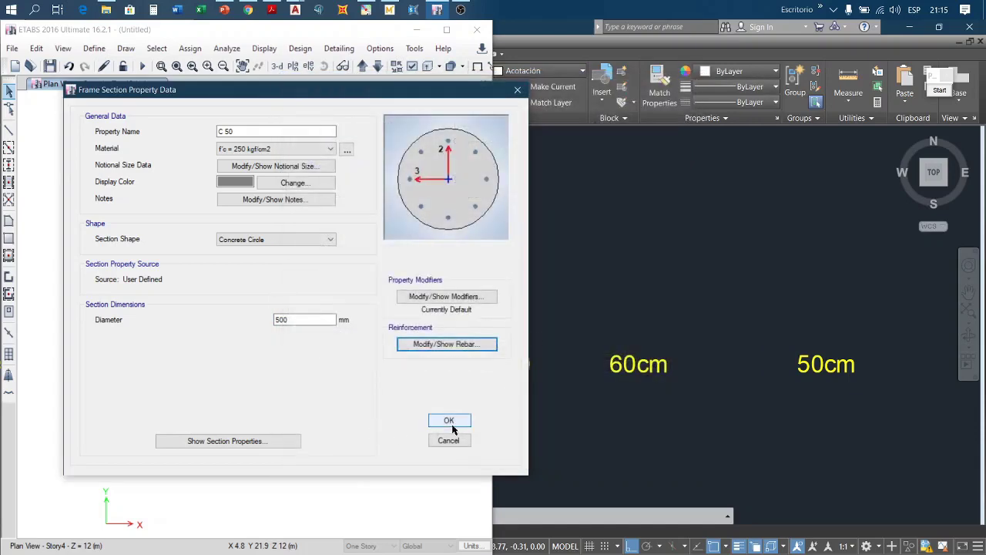
pyautogui.click(454, 425)
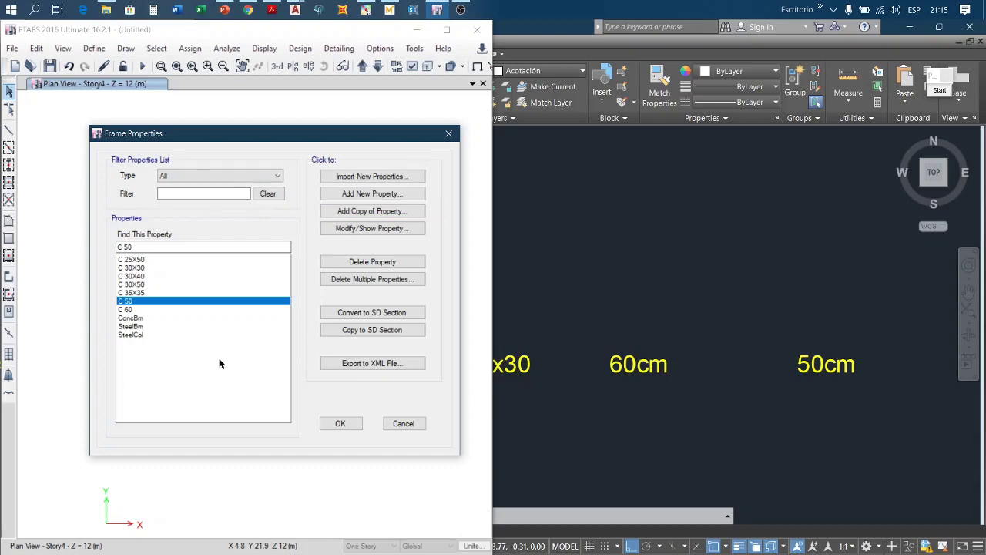
# Step: Switch to the AutoCAD drawing and compare the column sizes of the two lowest stories, temporarily marking both rows in red
pyautogui.scroll(-2, 672, 412)
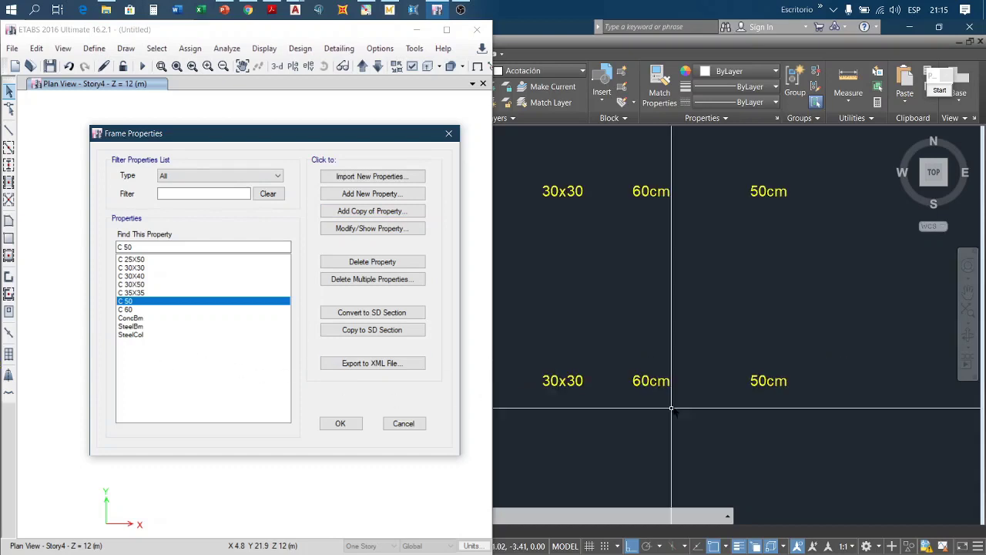
pyautogui.scroll(-2, 691, 493)
pyautogui.click(710, 455)
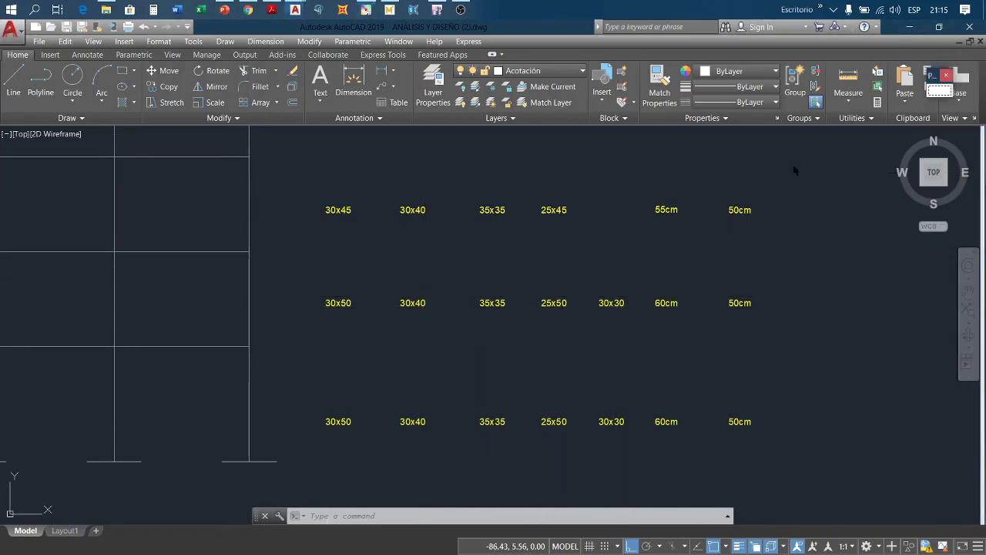
pyautogui.moveTo(314, 405); pyautogui.dragTo(792, 447)
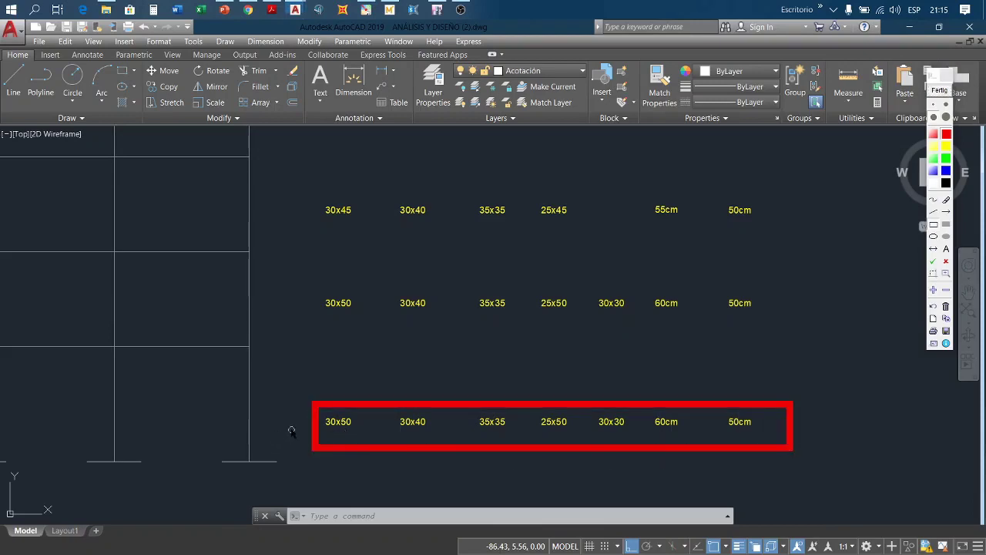
pyautogui.moveTo(302, 427); pyautogui.dragTo(264, 427)
pyautogui.moveTo(303, 277); pyautogui.dragTo(795, 336)
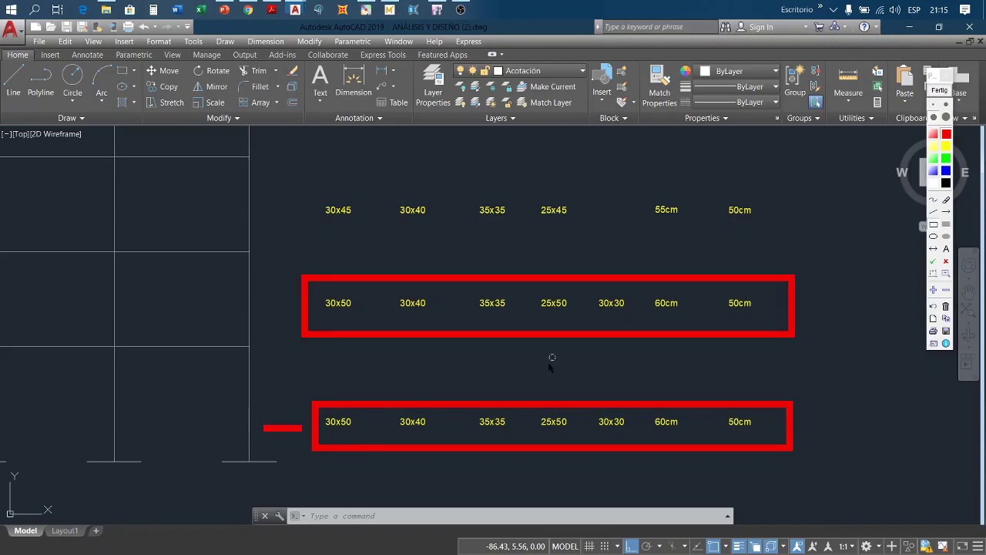
pyautogui.moveTo(550, 351); pyautogui.dragTo(550, 391)
pyautogui.moveTo(281, 303); pyautogui.dragTo(256, 303)
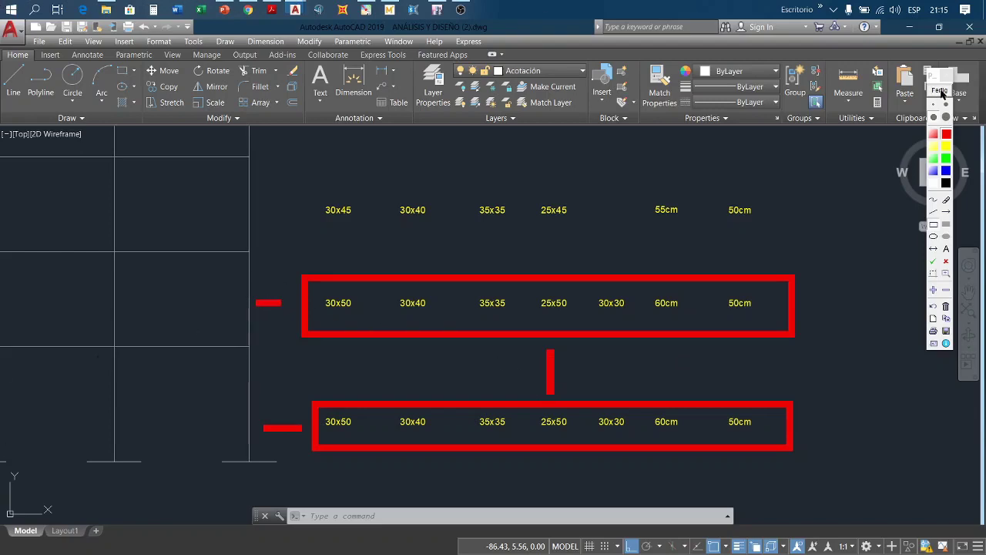
pyautogui.click(941, 91)
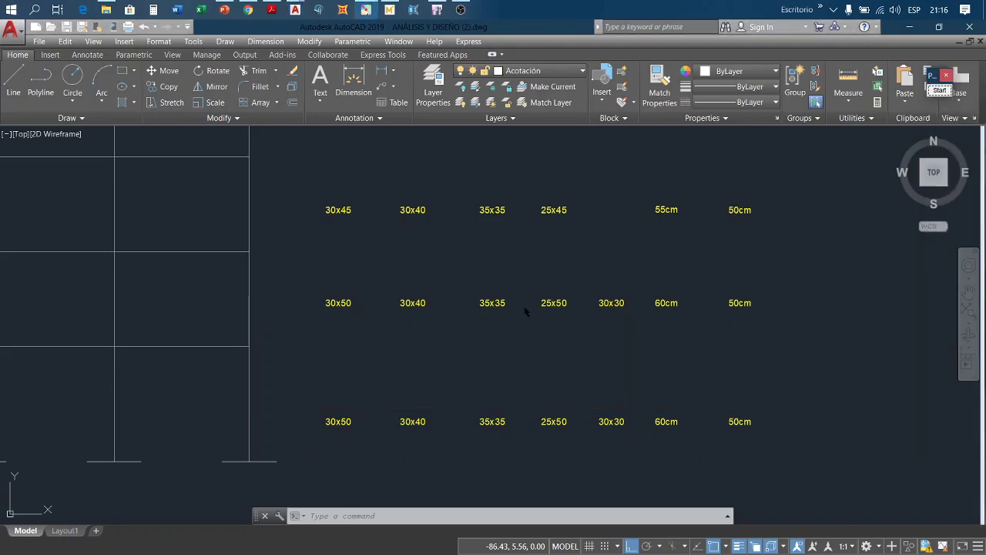
# Step: Examine the beam and column layout of the basement (SOTANO) floor plan beside the column size list
pyautogui.scroll(-2, 525, 308)
pyautogui.scroll(-2, 527, 331)
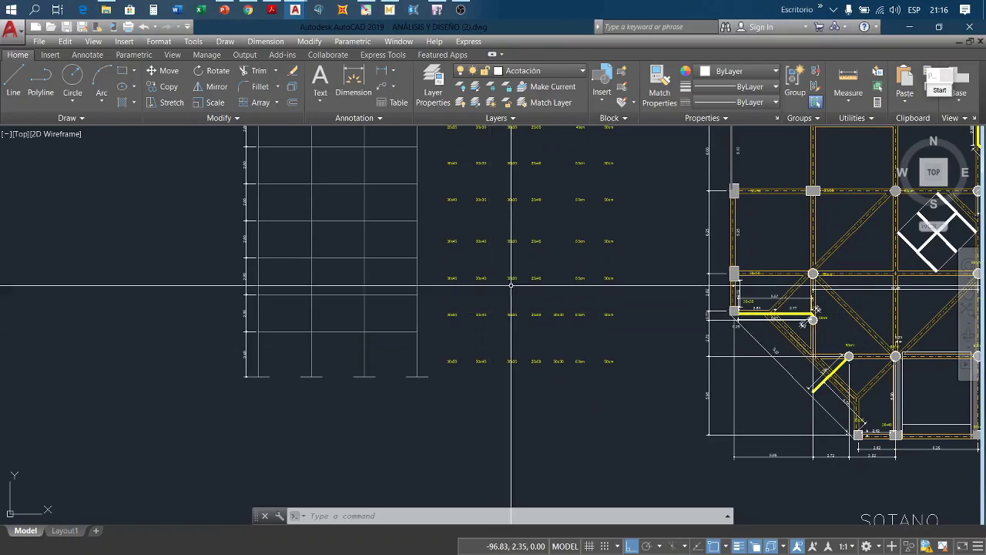
pyautogui.scroll(2, 477, 347)
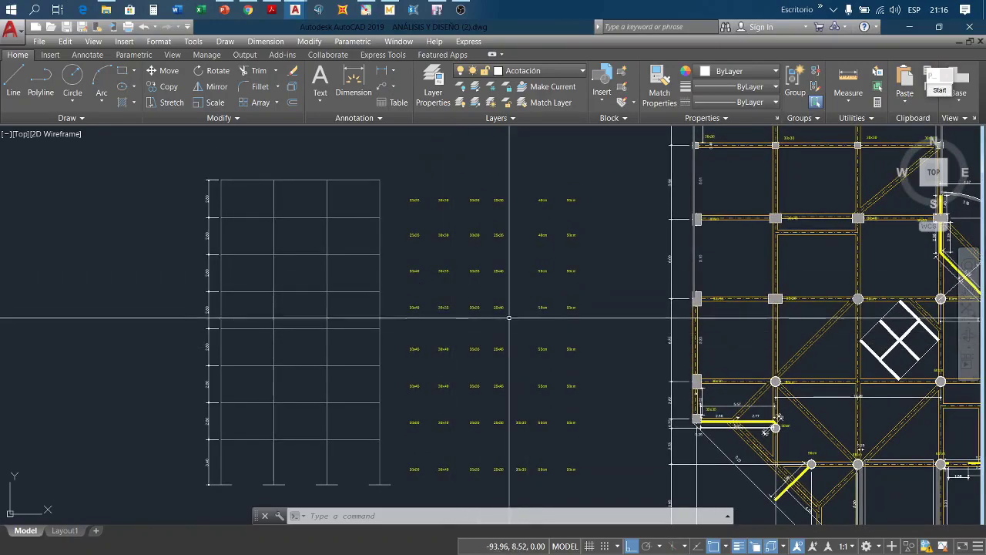
pyautogui.moveTo(648, 313); pyautogui.dragTo(449, 311, button='middle')
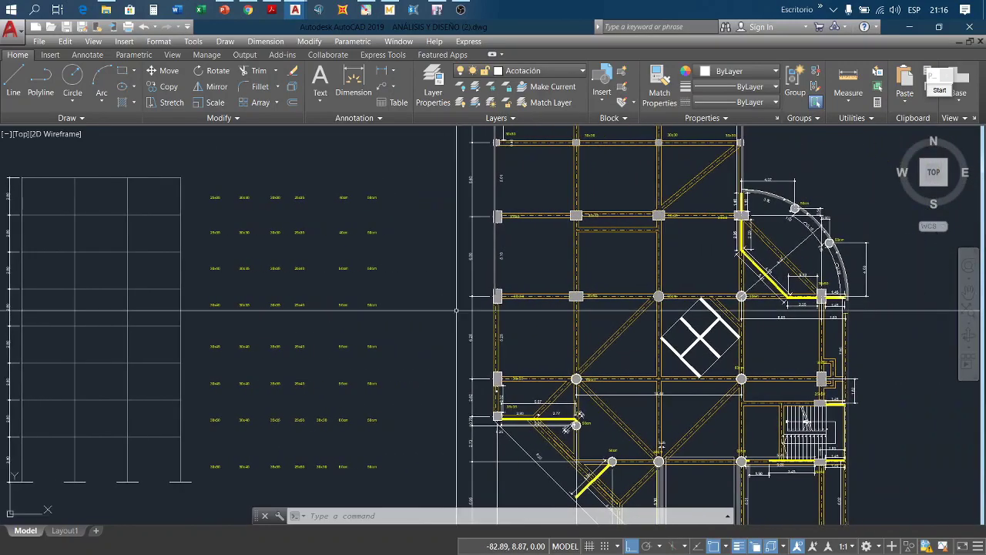
pyautogui.moveTo(546, 310); pyautogui.dragTo(417, 309, button='middle')
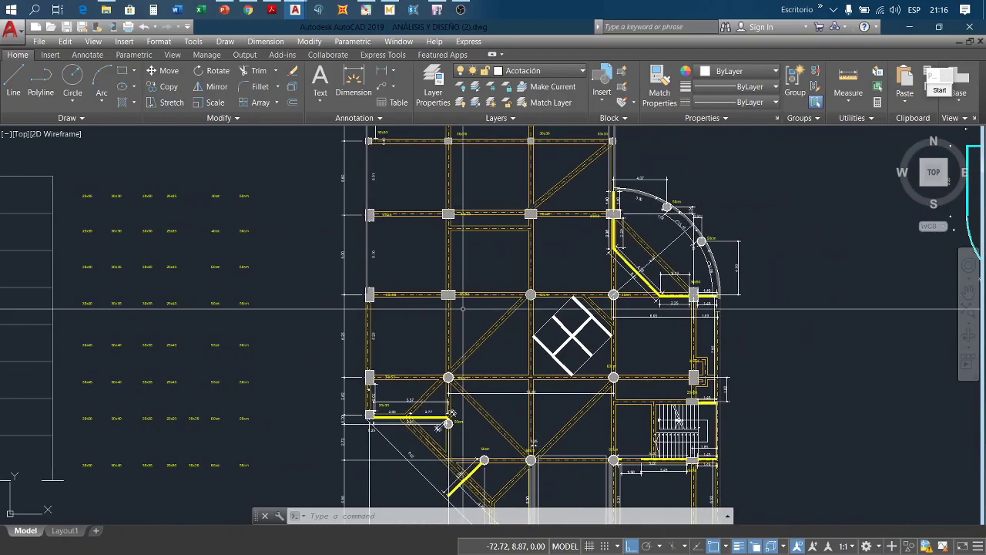
pyautogui.moveTo(507, 348); pyautogui.dragTo(576, 288, button='middle')
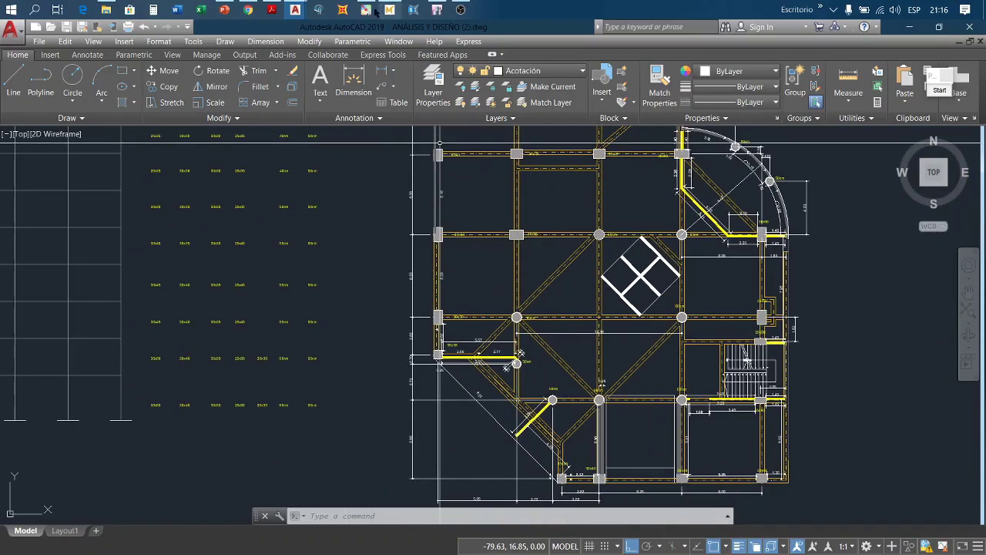
# Step: Consult Table 9.3.1.1 on minimum beam depth in the ACI-318SUS-14 PDF, temporarily writing "l = Mayor" beside the simply supported row
pyautogui.click(271, 9)
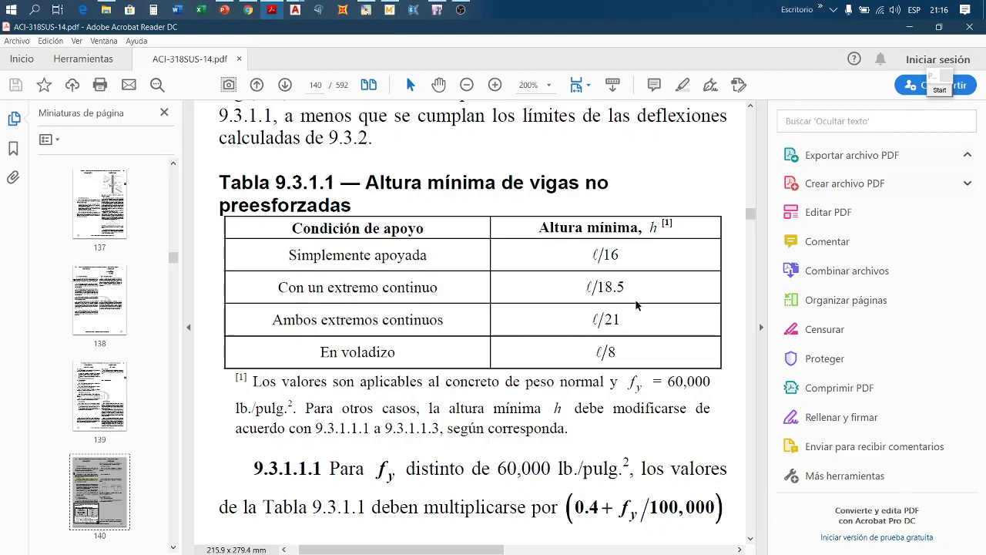
pyautogui.click(939, 90)
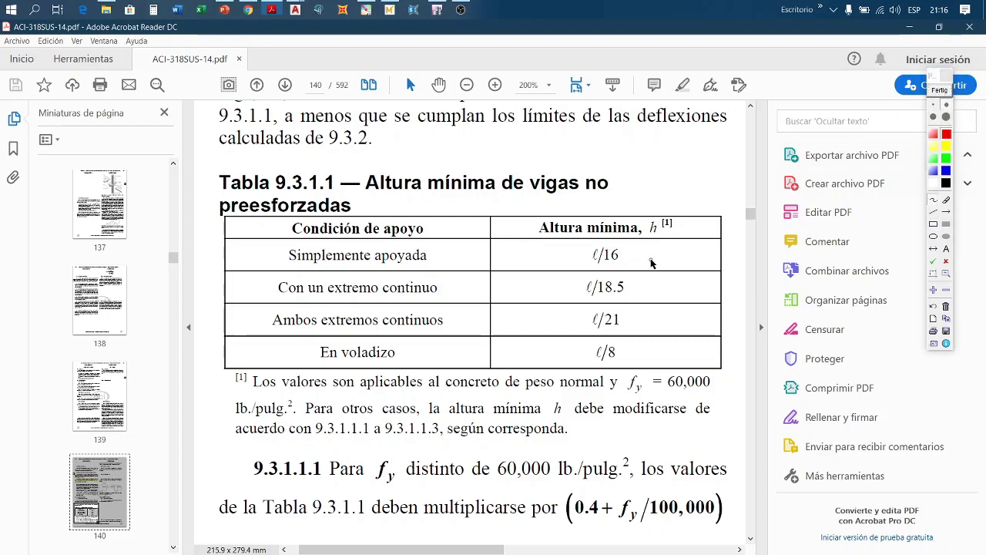
pyautogui.moveTo(675, 254)
pyautogui.mouseDown()
pyautogui.moveTo(702, 245)
pyautogui.moveTo(721, 260)
pyautogui.moveTo(733, 247)
pyautogui.moveTo(754, 267)
pyautogui.moveTo(778, 239)
pyautogui.mouseUp()
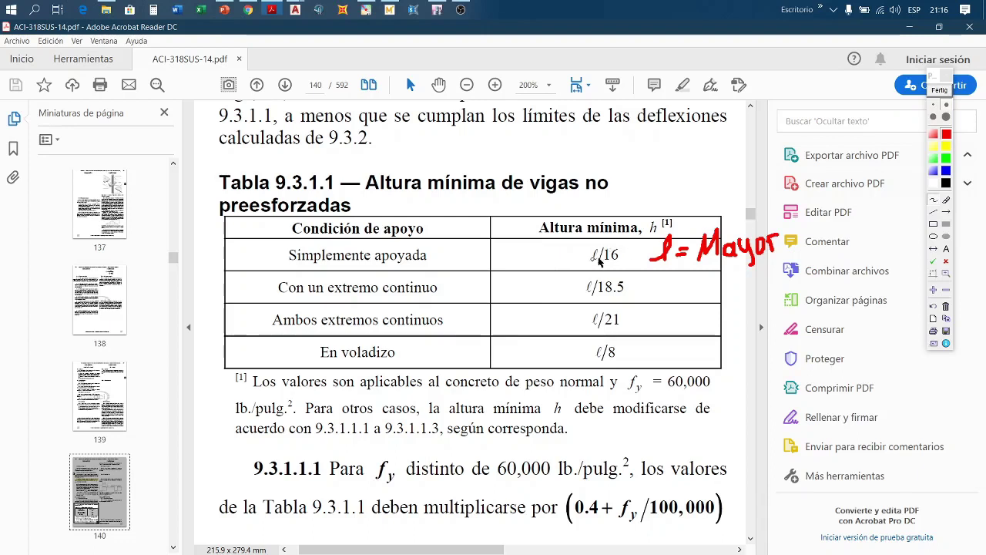
pyautogui.click(938, 93)
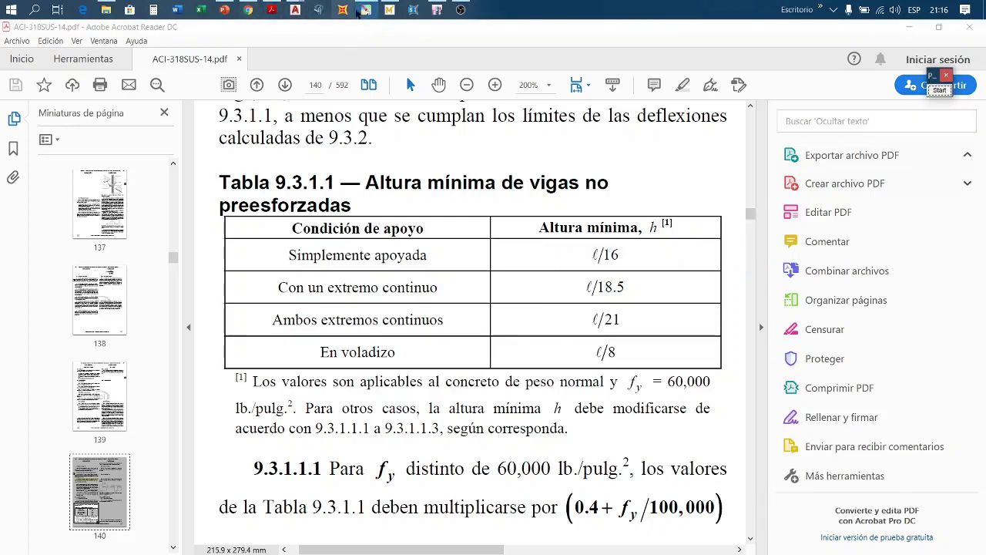
# Step: Switch back to the drawing ANÁLISIS Y DISEÑO (2).dwg and survey the beam spans across the whole basement plan
pyautogui.moveTo(293, 14)
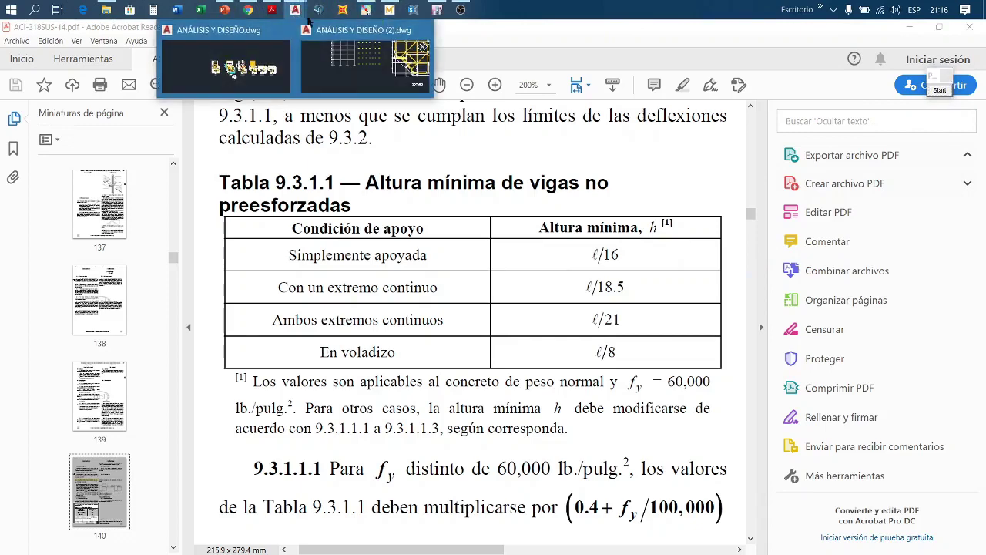
pyautogui.click(367, 74)
pyautogui.moveTo(518, 356); pyautogui.dragTo(402, 372, button='middle')
pyautogui.moveTo(486, 223); pyautogui.dragTo(456, 349, button='middle')
pyautogui.moveTo(439, 245); pyautogui.dragTo(451, 313, button='middle')
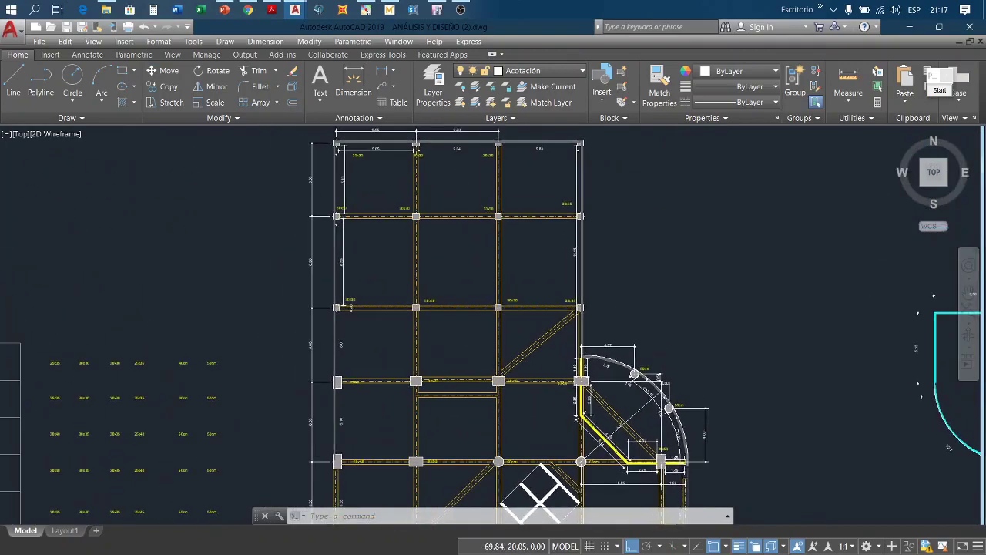
pyautogui.scroll(-2, 451, 313)
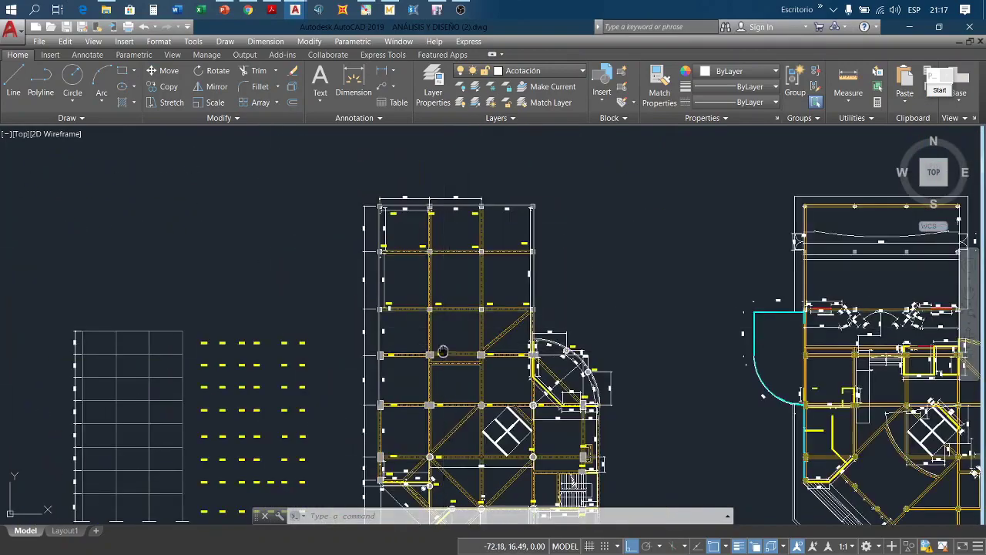
pyautogui.moveTo(441, 363); pyautogui.dragTo(441, 306, button='middle')
pyautogui.moveTo(459, 407); pyautogui.dragTo(472, 366, button='middle')
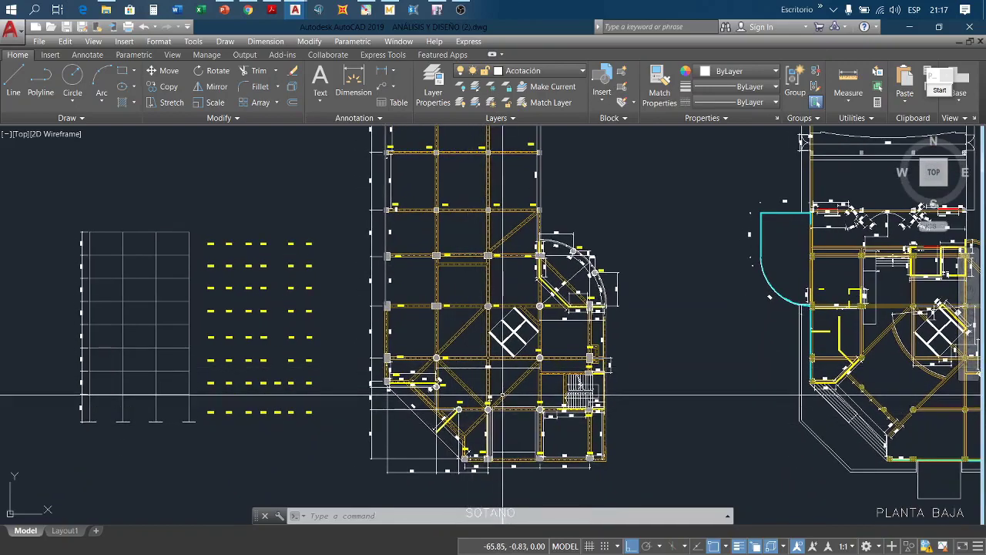
# Step: Examine the span dimensions along the outer edge of the basement (SOTANO) plan to identify the longest beam span
pyautogui.scroll(2, 509, 390)
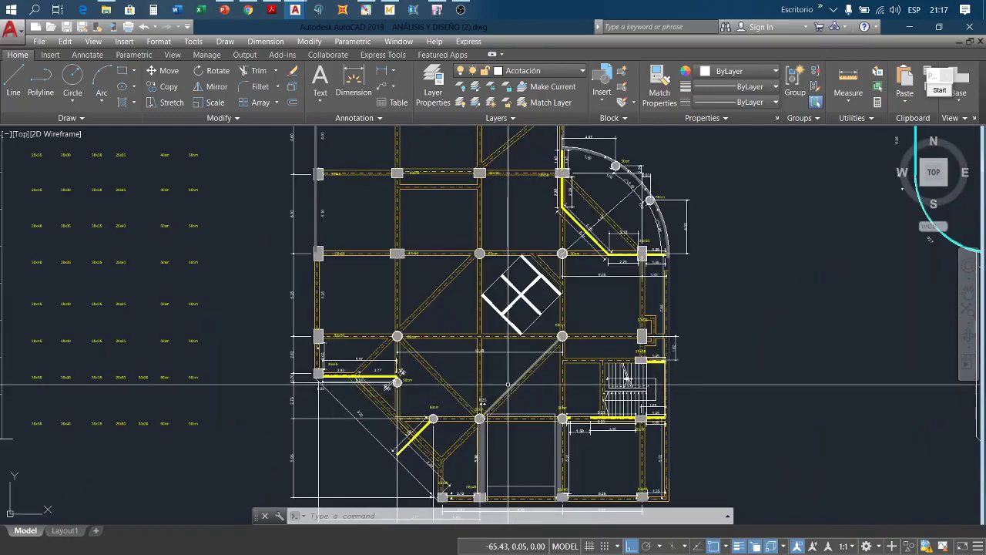
pyautogui.scroll(2, 509, 388)
pyautogui.moveTo(489, 278); pyautogui.dragTo(557, 486, button='middle')
pyautogui.moveTo(489, 278); pyautogui.dragTo(495, 451, button='middle')
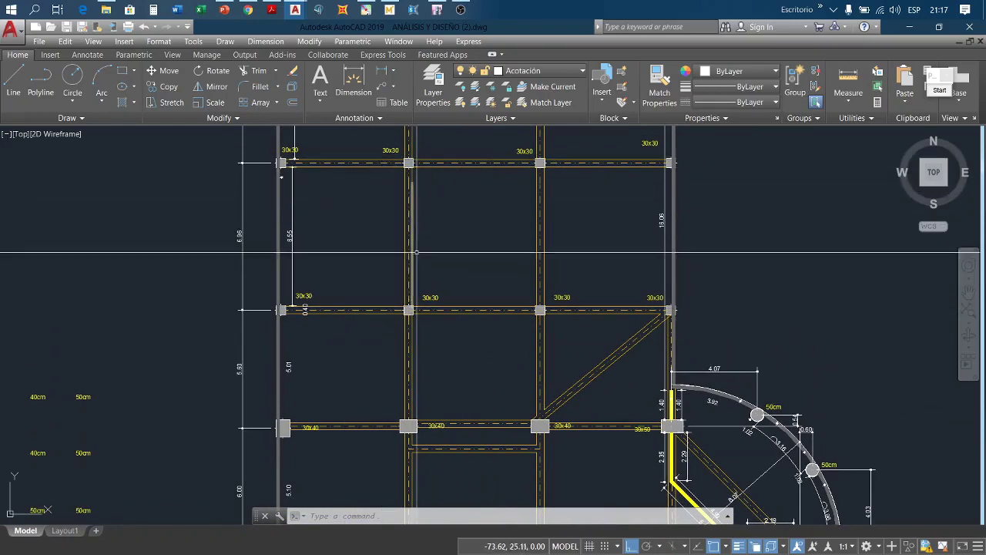
pyautogui.scroll(2, 238, 219)
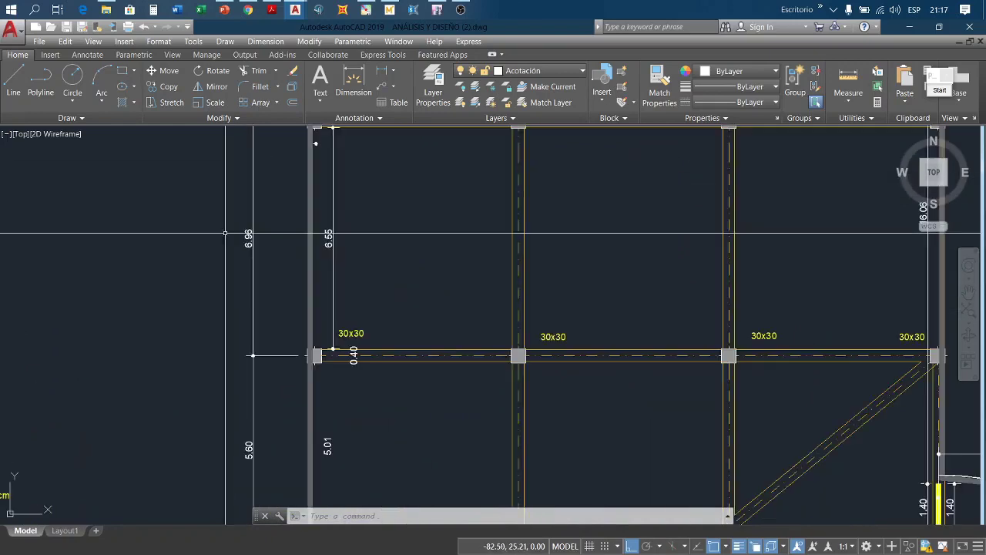
pyautogui.scroll(2, 238, 216)
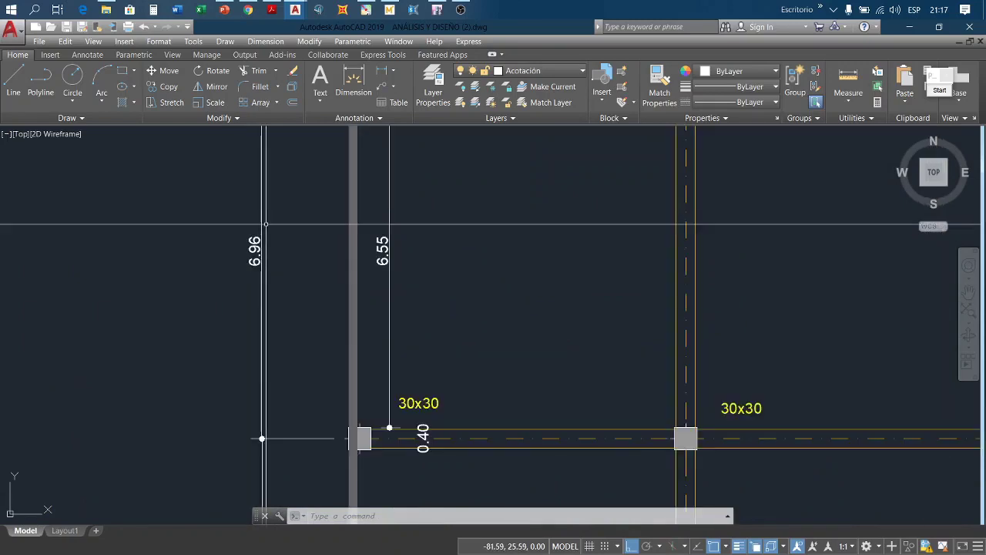
pyautogui.scroll(-2, 285, 255)
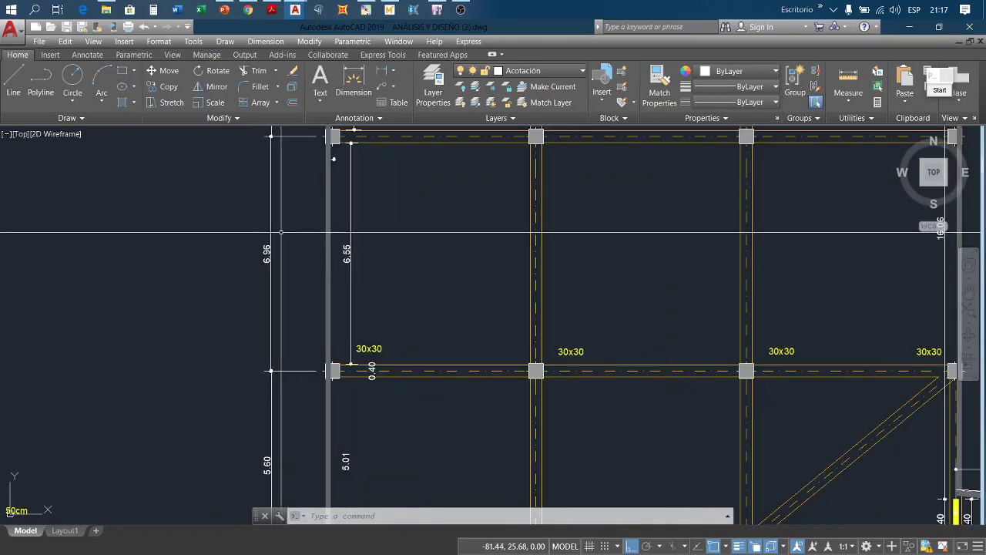
pyautogui.scroll(2, 270, 212)
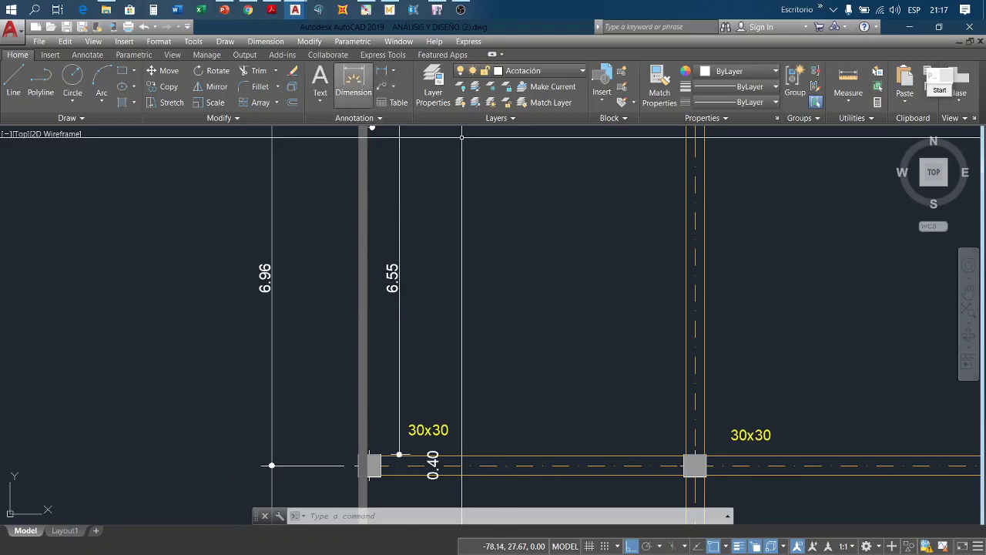
pyautogui.scroll(-2, 466, 350)
pyautogui.scroll(-2, 551, 335)
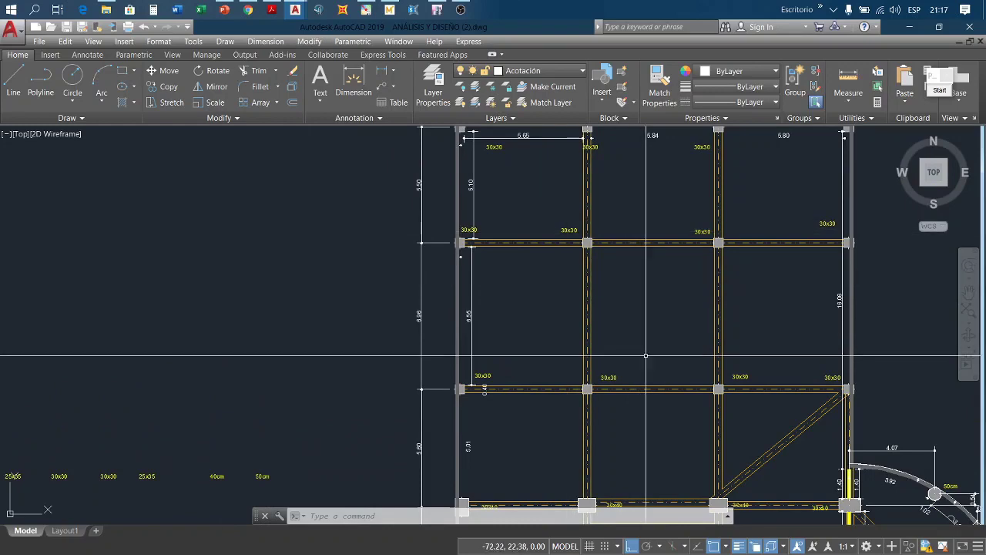
# Step: Temporarily mark in red the consecutive beams along the first interior vertical axis of the basement plan, and clear the marks
pyautogui.click(927, 77)
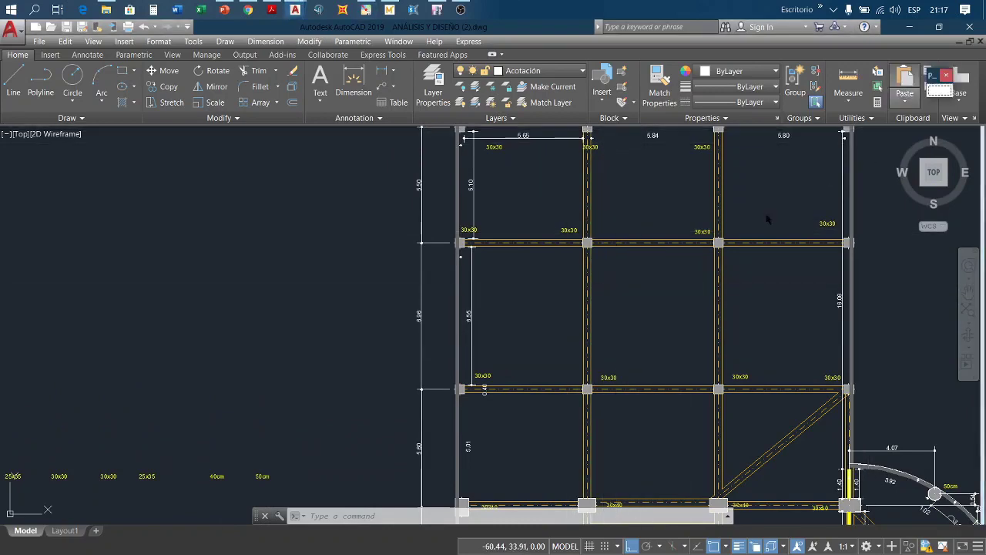
pyautogui.moveTo(587, 245); pyautogui.dragTo(587, 375)
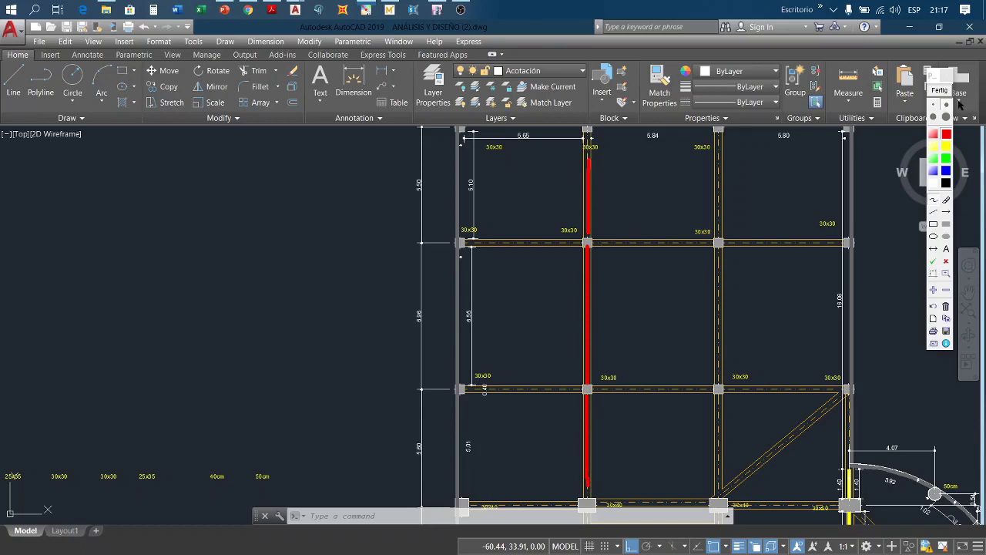
pyautogui.click(940, 91)
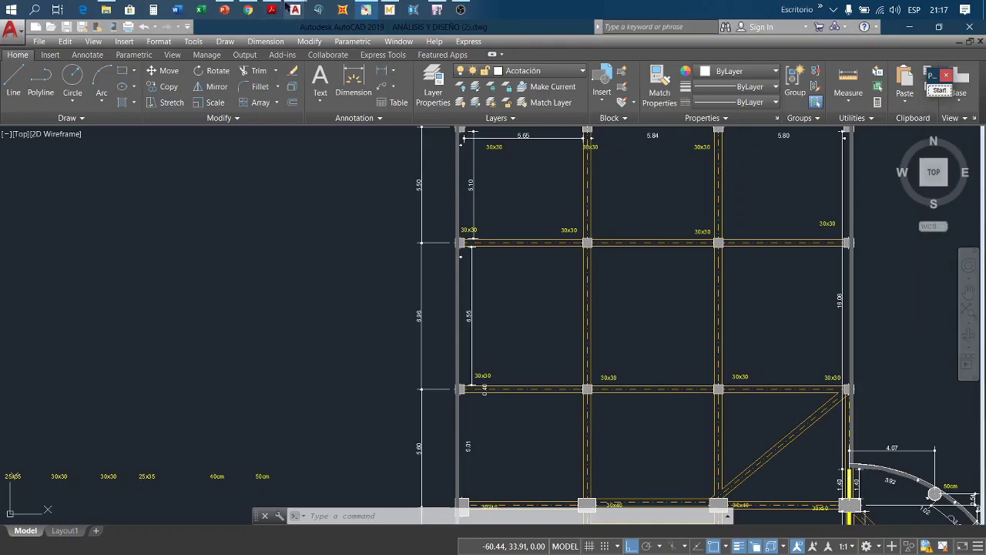
# Step: Switch to the ACI-318SUS-14 PDF and temporarily circle "Ambos extremos continuos" and its ℓ/21 minimum depth in Table 9.3.1.1
pyautogui.click(271, 10)
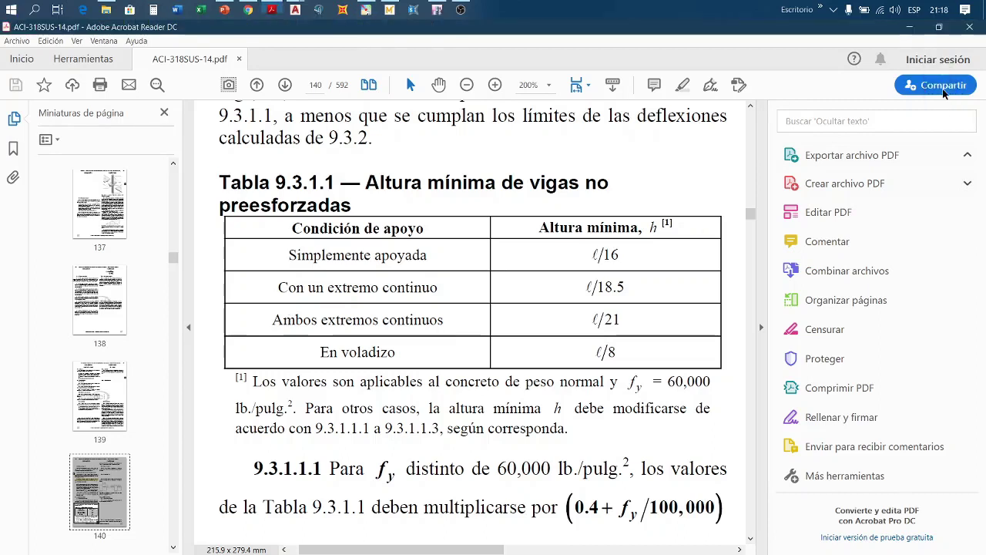
pyautogui.click(941, 90)
pyautogui.moveTo(272, 328)
pyautogui.mouseDown()
pyautogui.moveTo(453, 332)
pyautogui.moveTo(460, 321)
pyautogui.moveTo(268, 315)
pyautogui.mouseUp()
pyautogui.moveTo(632, 318)
pyautogui.mouseDown()
pyautogui.moveTo(588, 306)
pyautogui.moveTo(624, 332)
pyautogui.mouseUp()
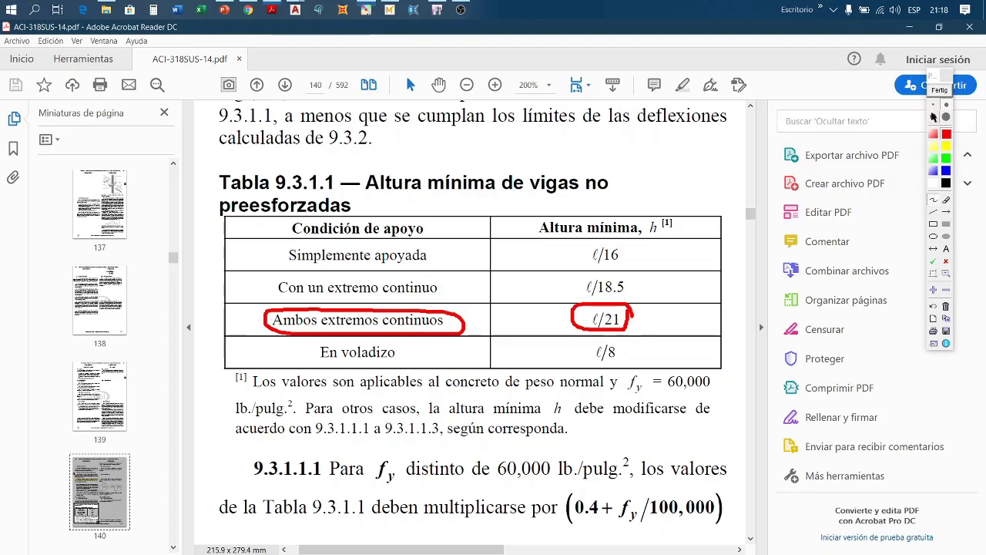
pyautogui.click(933, 116)
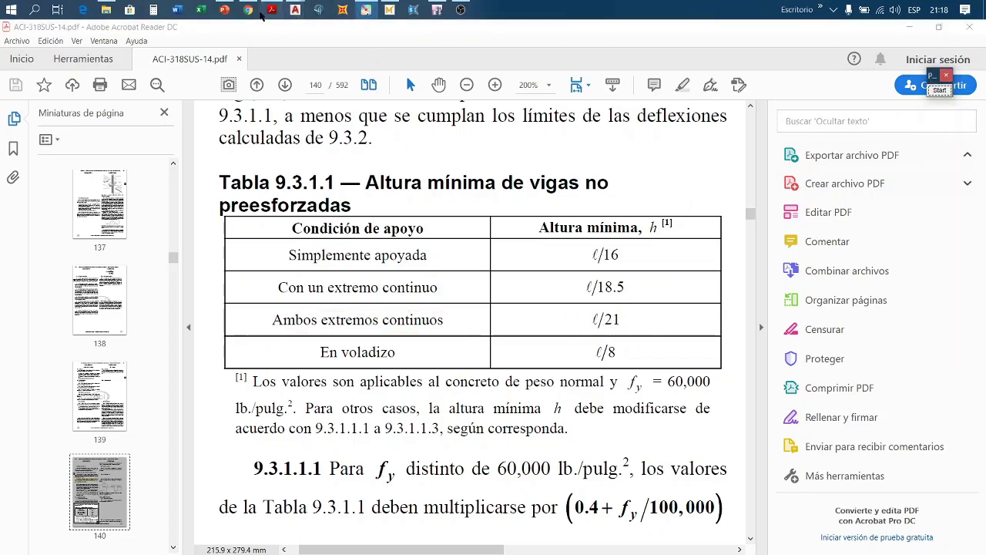
# Step: Switch to the Mathcad worksheet Diseño de Edificios_01 and set the beam length L to 6.96 m
pyautogui.click(392, 13)
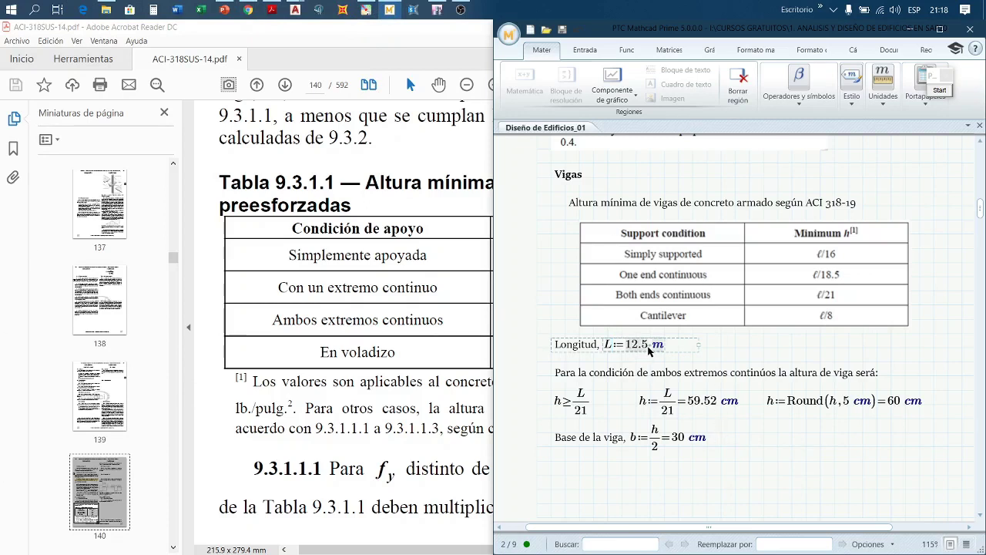
pyautogui.press('BackSpace')
pyautogui.press('BackSpace')
pyautogui.press('BackSpace')
pyautogui.press('BackSpace')
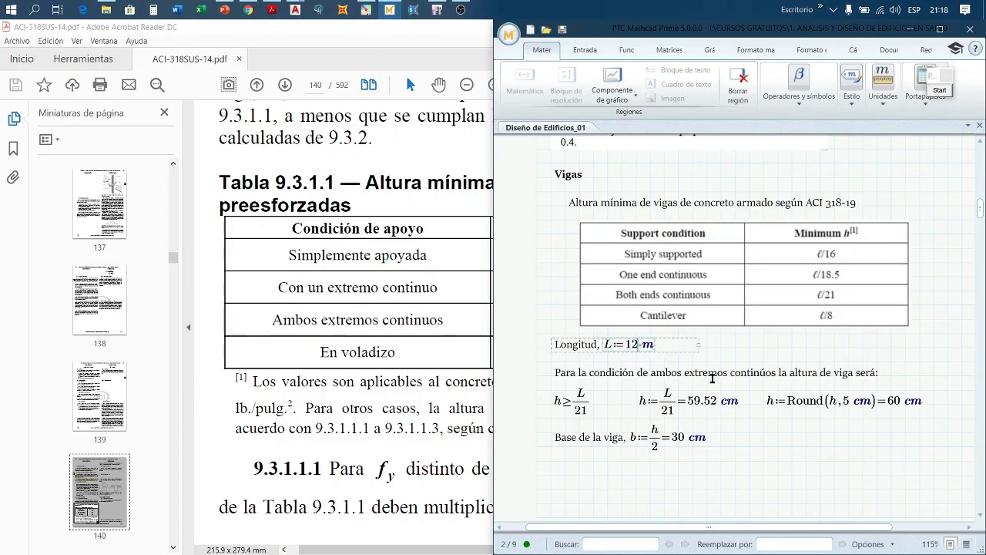
pyautogui.write('9')
pyautogui.press('BackSpace')
pyautogui.write('6.96')
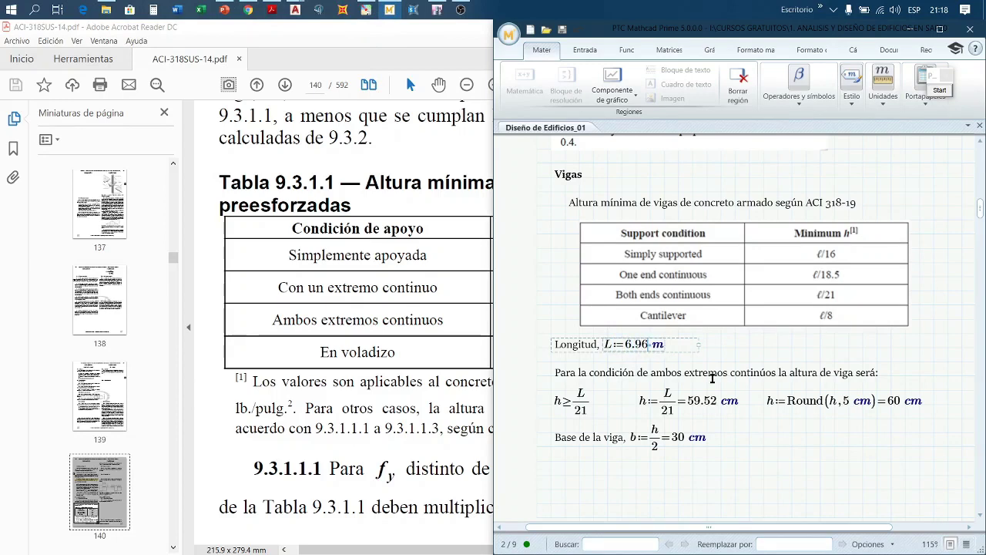
pyautogui.click(750, 348)
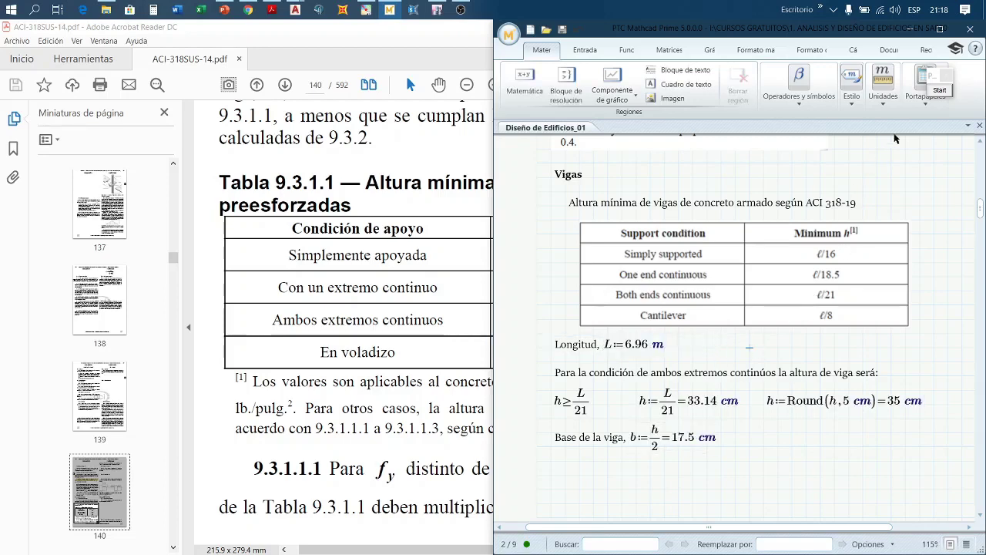
# Step: Review the beam sizing by marking in red the Minimum h heading, the ℓ/21 ratio, the L/21 formula, the rounded depth and the base
pyautogui.click(939, 90)
pyautogui.moveTo(846, 290)
pyautogui.mouseDown()
pyautogui.moveTo(810, 292)
pyautogui.moveTo(827, 306)
pyautogui.moveTo(844, 298)
pyautogui.mouseUp()
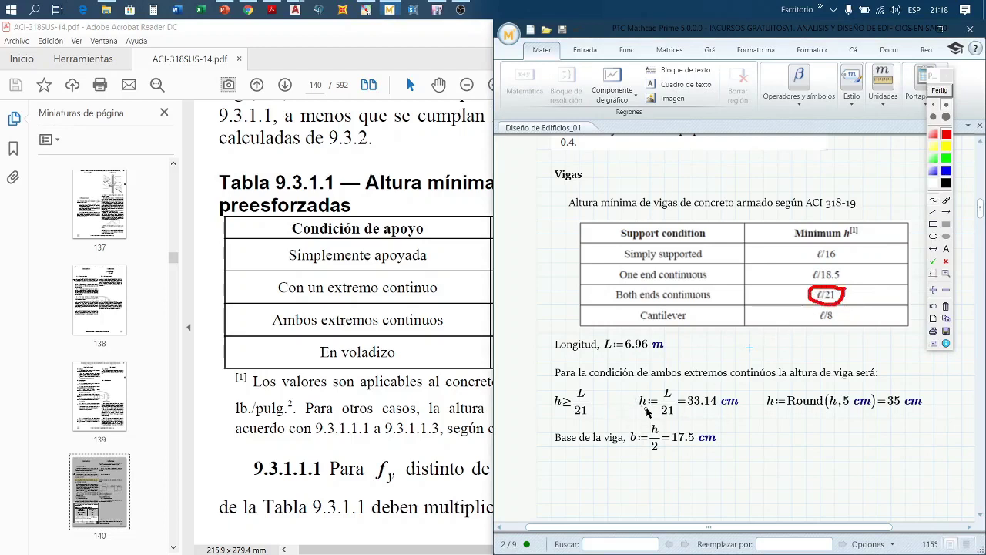
pyautogui.moveTo(672, 391)
pyautogui.mouseDown()
pyautogui.moveTo(666, 383)
pyautogui.moveTo(656, 407)
pyautogui.moveTo(659, 426)
pyautogui.moveTo(676, 420)
pyautogui.moveTo(669, 383)
pyautogui.mouseUp()
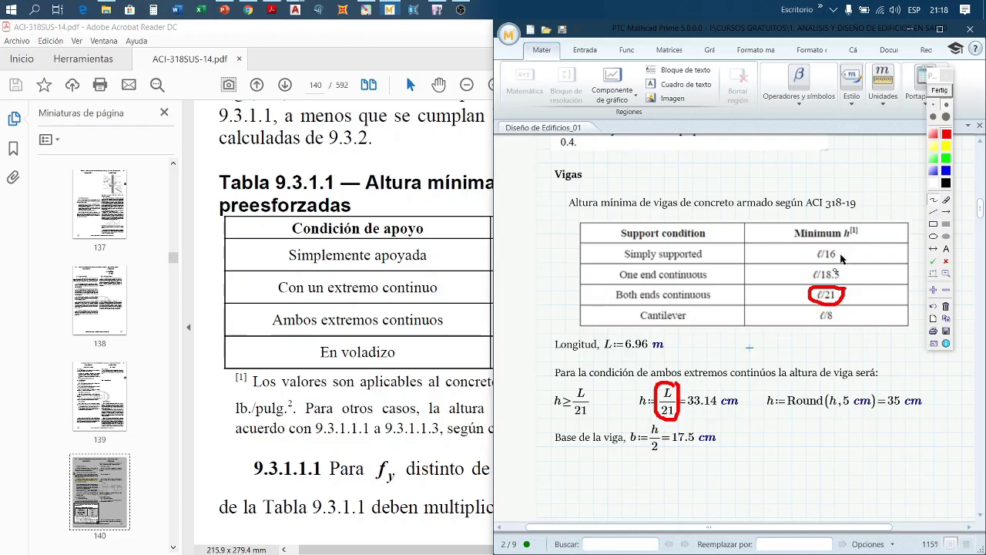
pyautogui.moveTo(791, 240); pyautogui.dragTo(857, 241)
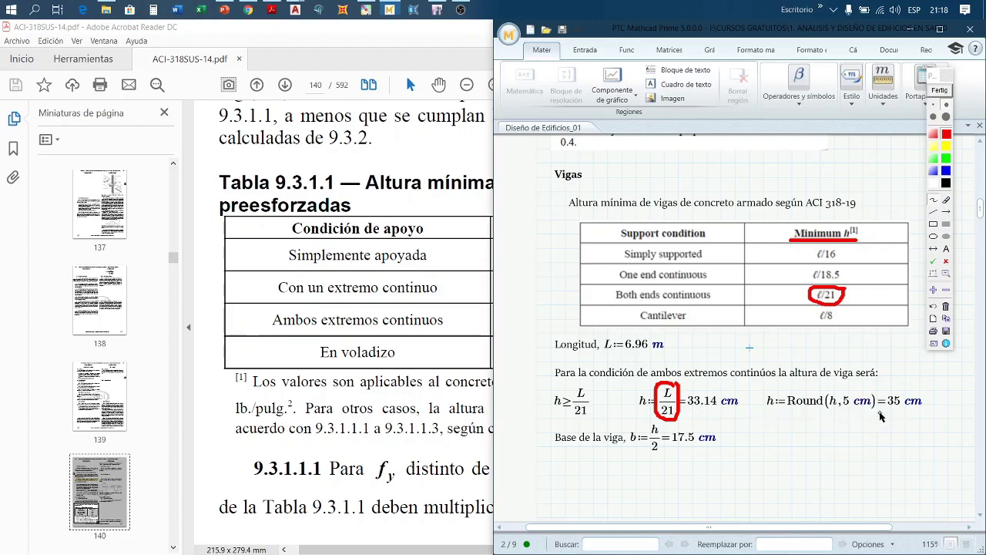
pyautogui.moveTo(883, 412)
pyautogui.mouseDown()
pyautogui.moveTo(924, 408)
pyautogui.moveTo(928, 398)
pyautogui.moveTo(887, 394)
pyautogui.moveTo(884, 410)
pyautogui.mouseUp()
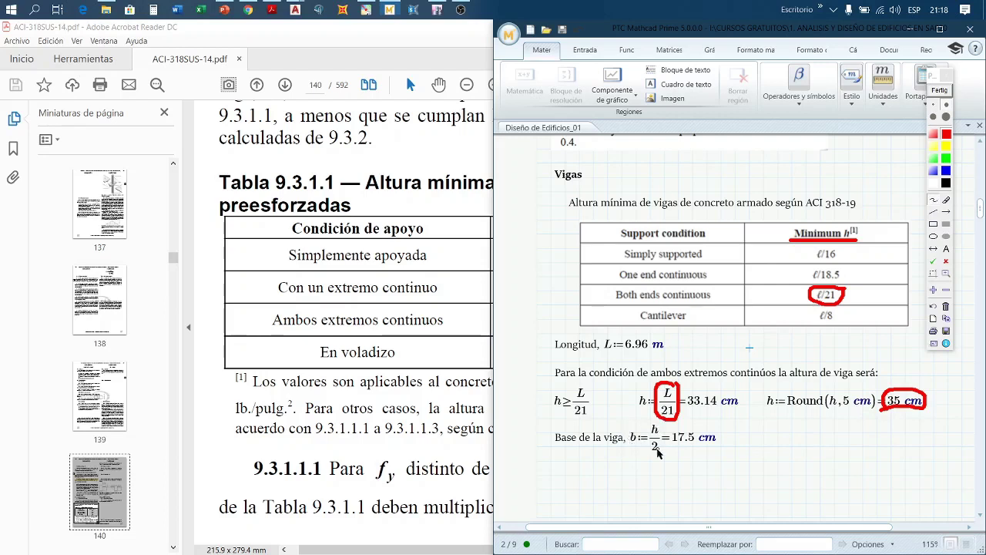
pyautogui.moveTo(670, 444)
pyautogui.mouseDown()
pyautogui.moveTo(714, 445)
pyautogui.moveTo(710, 425)
pyautogui.moveTo(679, 422)
pyautogui.moveTo(670, 442)
pyautogui.mouseUp()
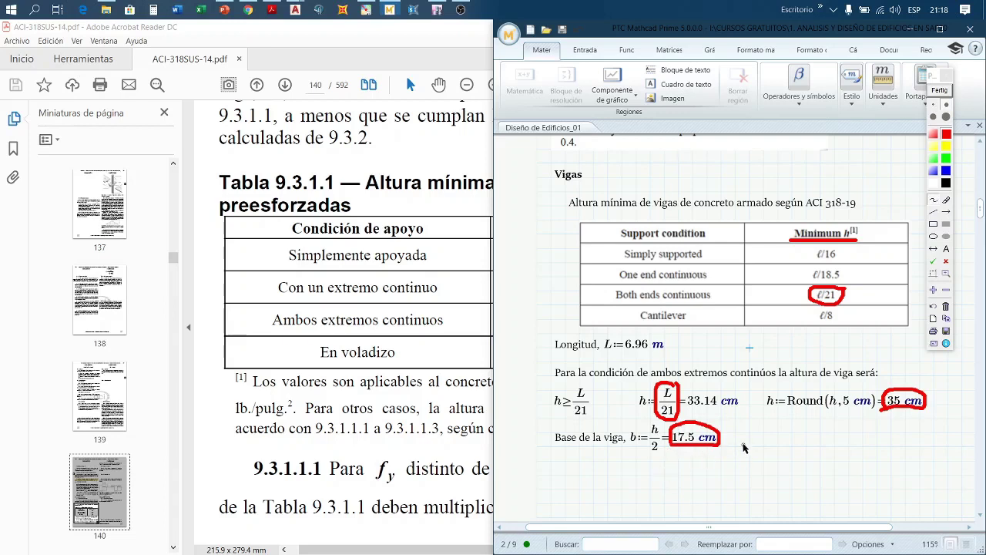
# Step: Temporarily write the adopted base of 20 cm and depth of 40 beside the results, note the section below, and clear all marks
pyautogui.moveTo(734, 440)
pyautogui.mouseDown()
pyautogui.moveTo(778, 432)
pyautogui.moveTo(770, 445)
pyautogui.moveTo(784, 449)
pyautogui.moveTo(778, 422)
pyautogui.moveTo(785, 425)
pyautogui.mouseUp()
pyautogui.moveTo(803, 431)
pyautogui.mouseDown()
pyautogui.moveTo(796, 439)
pyautogui.moveTo(807, 445)
pyautogui.moveTo(824, 433)
pyautogui.moveTo(833, 441)
pyautogui.mouseUp()
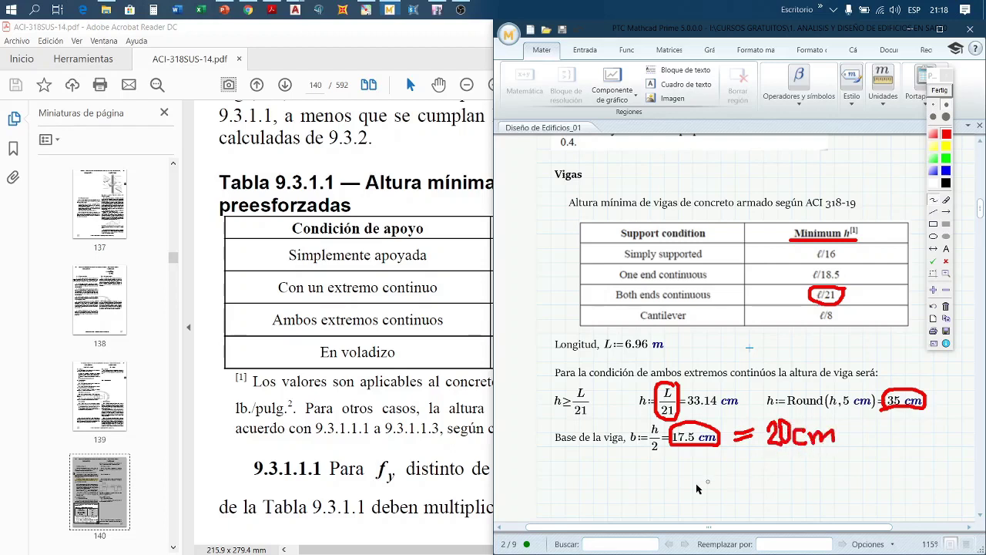
pyautogui.moveTo(647, 478)
pyautogui.mouseDown()
pyautogui.moveTo(657, 475)
pyautogui.moveTo(661, 493)
pyautogui.moveTo(644, 497)
pyautogui.moveTo(693, 471)
pyautogui.mouseUp()
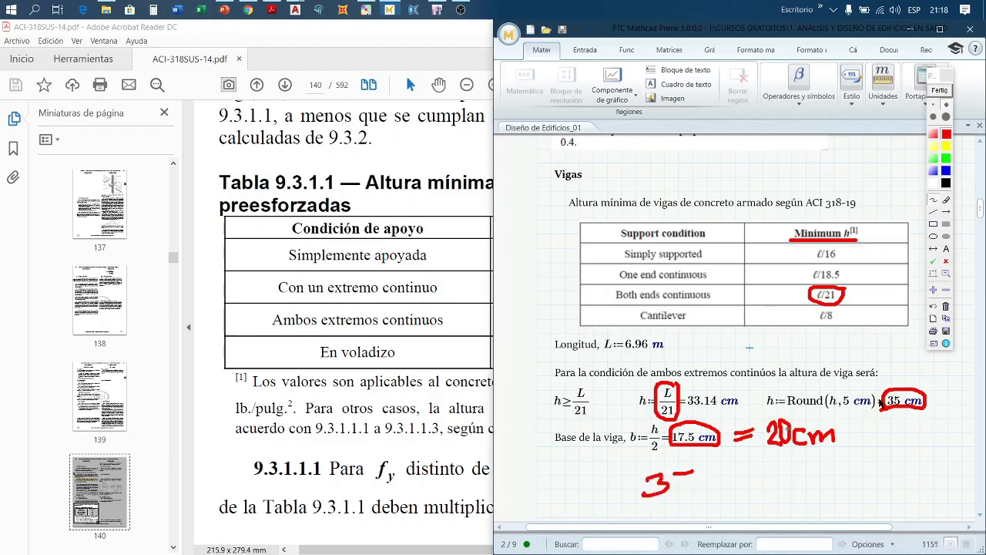
pyautogui.moveTo(935, 398)
pyautogui.mouseDown()
pyautogui.moveTo(974, 408)
pyautogui.moveTo(974, 390)
pyautogui.mouseUp()
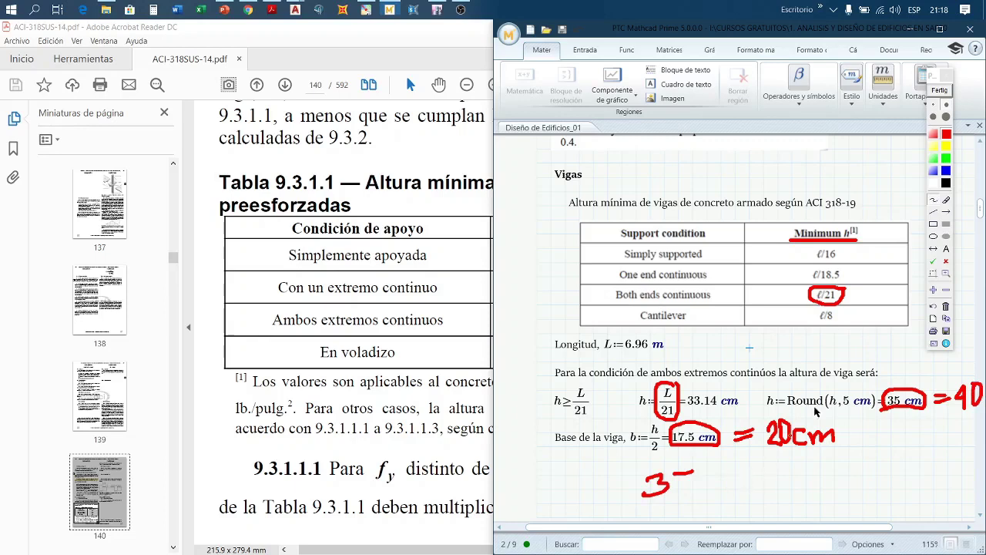
pyautogui.click(947, 202)
pyautogui.moveTo(686, 474); pyautogui.dragTo(645, 489)
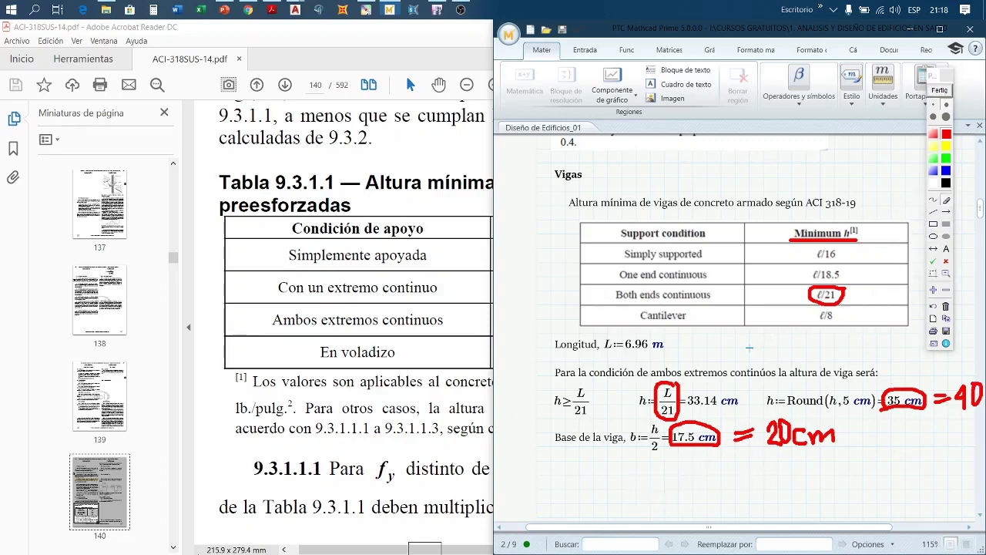
pyautogui.click(933, 201)
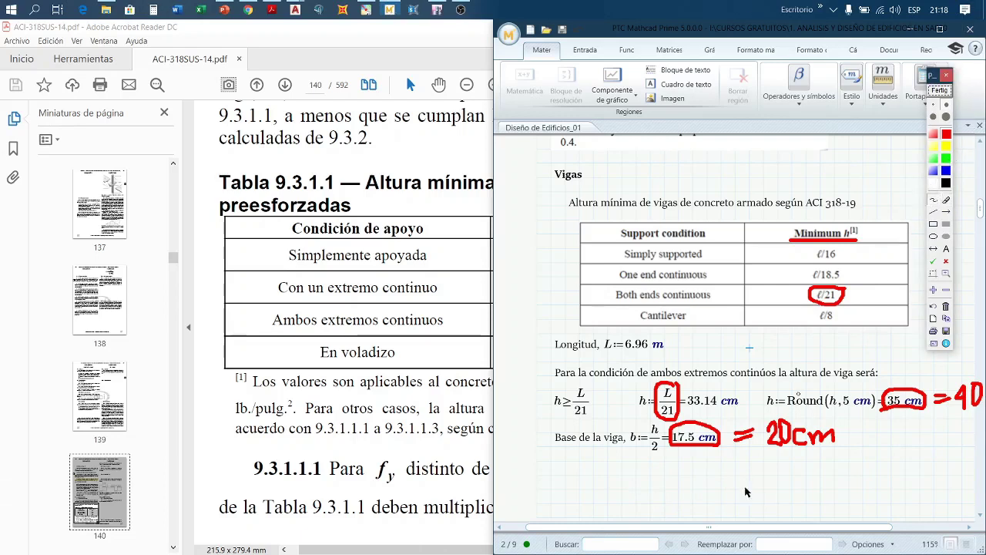
pyautogui.moveTo(616, 473)
pyautogui.mouseDown()
pyautogui.moveTo(608, 492)
pyautogui.moveTo(628, 492)
pyautogui.moveTo(624, 515)
pyautogui.mouseUp()
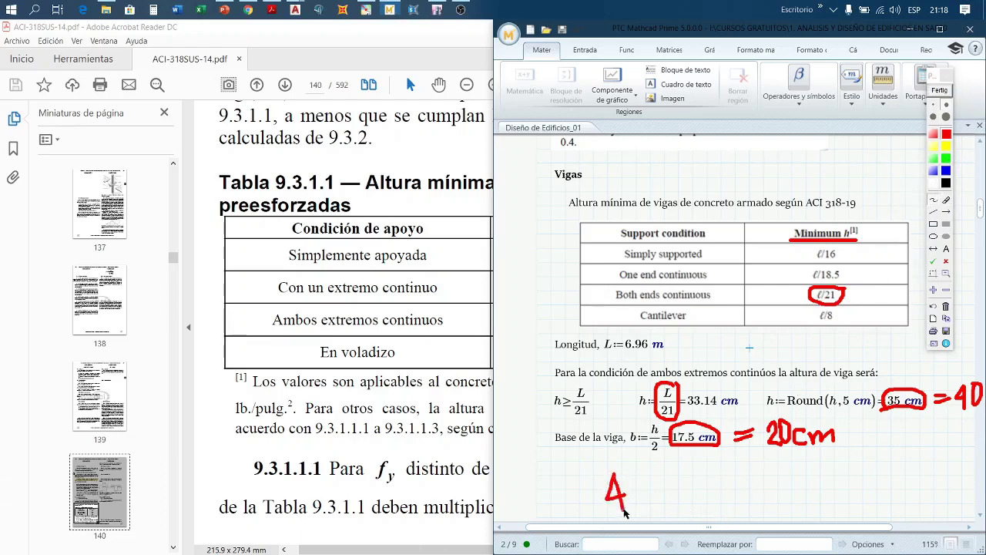
pyautogui.moveTo(640, 478)
pyautogui.mouseDown()
pyautogui.moveTo(676, 493)
pyautogui.moveTo(662, 497)
pyautogui.moveTo(721, 493)
pyautogui.moveTo(721, 467)
pyautogui.moveTo(650, 454)
pyautogui.moveTo(705, 523)
pyautogui.moveTo(763, 473)
pyautogui.mouseUp()
pyautogui.press('Escape')
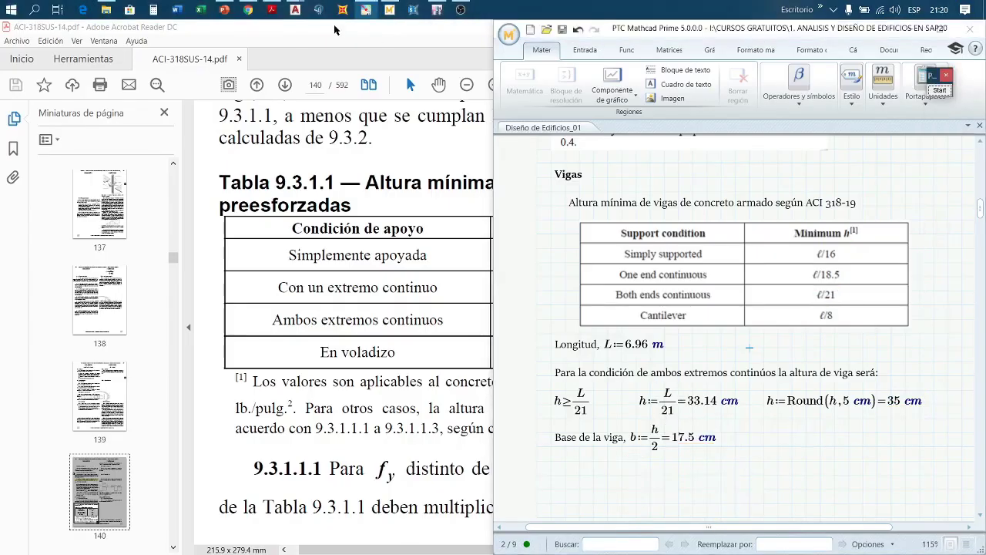
# Step: Switch to ETABS and start a new rectangular concrete frame section named VIGA 20X40 with material f'c = 210 kgf/cm2
pyautogui.click(437, 10)
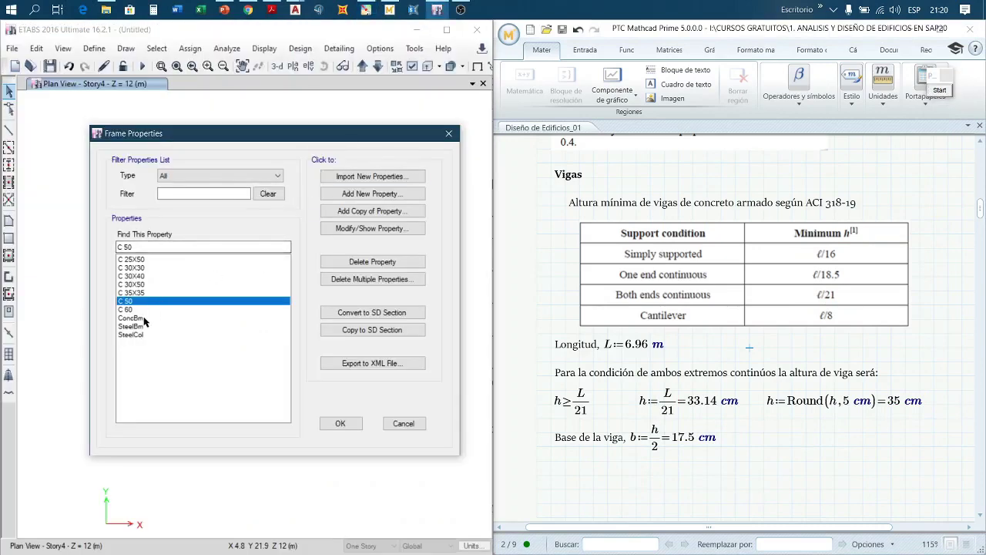
pyautogui.click(359, 196)
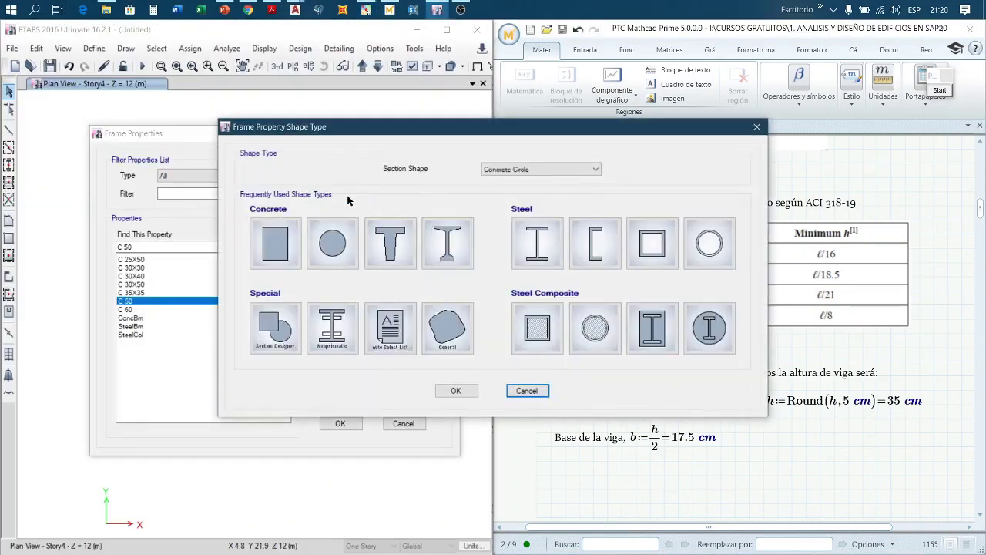
pyautogui.click(276, 244)
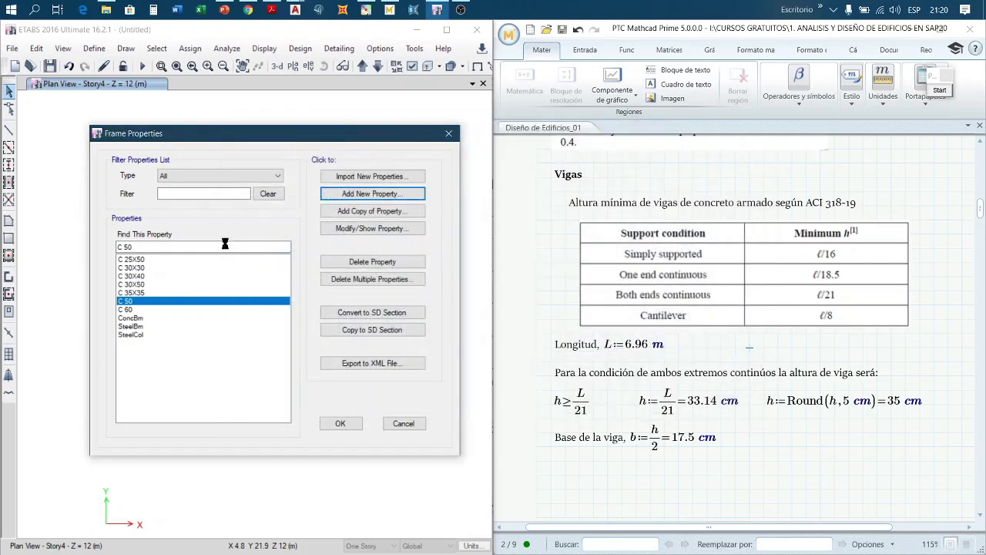
pyautogui.moveTo(507, 80); pyautogui.dragTo(378, 118)
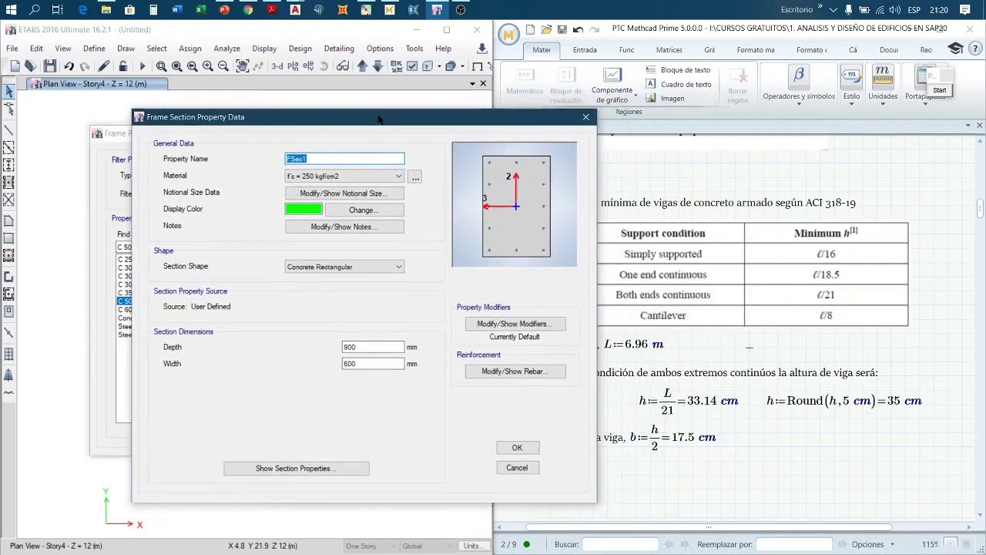
pyautogui.write('Vi')
pyautogui.click(362, 177)
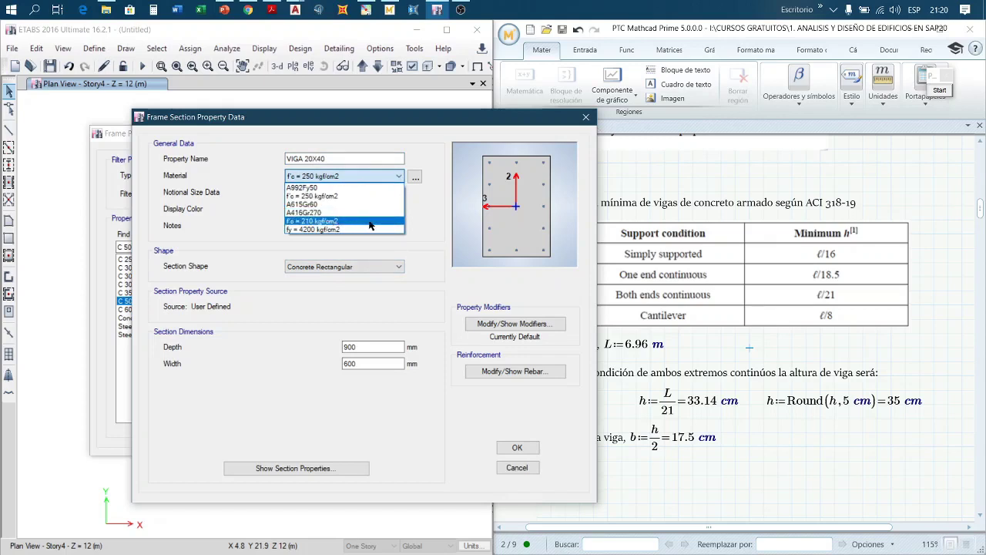
pyautogui.click(348, 224)
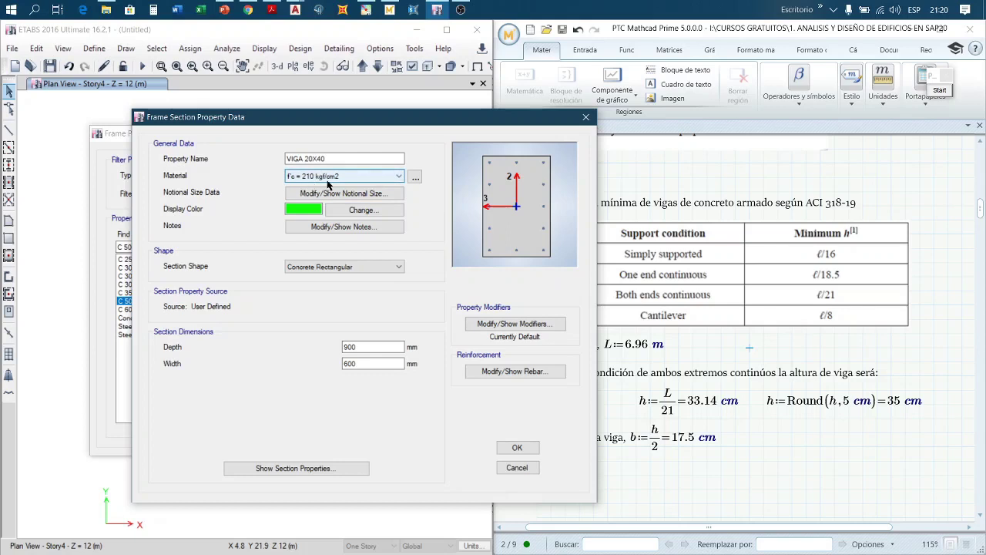
# Step: Set the VIGA 20X40 section dimensions to a depth of 400 mm and a width of 200 mm
pyautogui.click(367, 347)
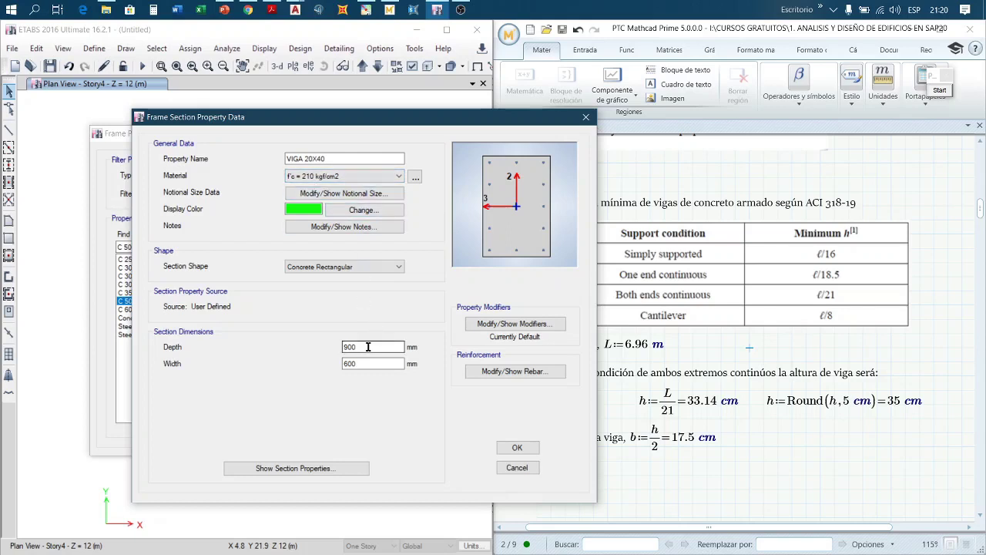
pyautogui.doubleClick(367, 347)
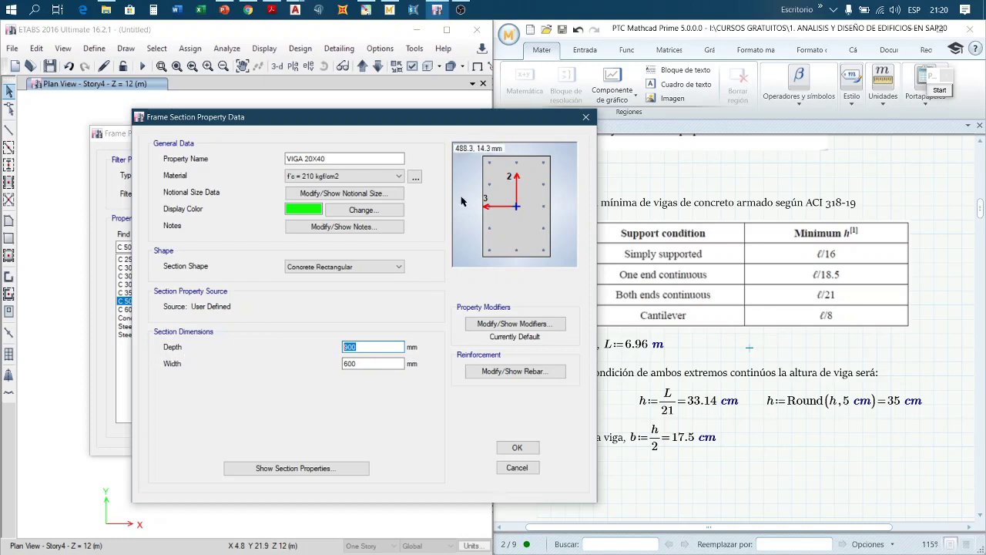
pyautogui.moveTo(364, 346); pyautogui.dragTo(336, 346)
pyautogui.write('4')
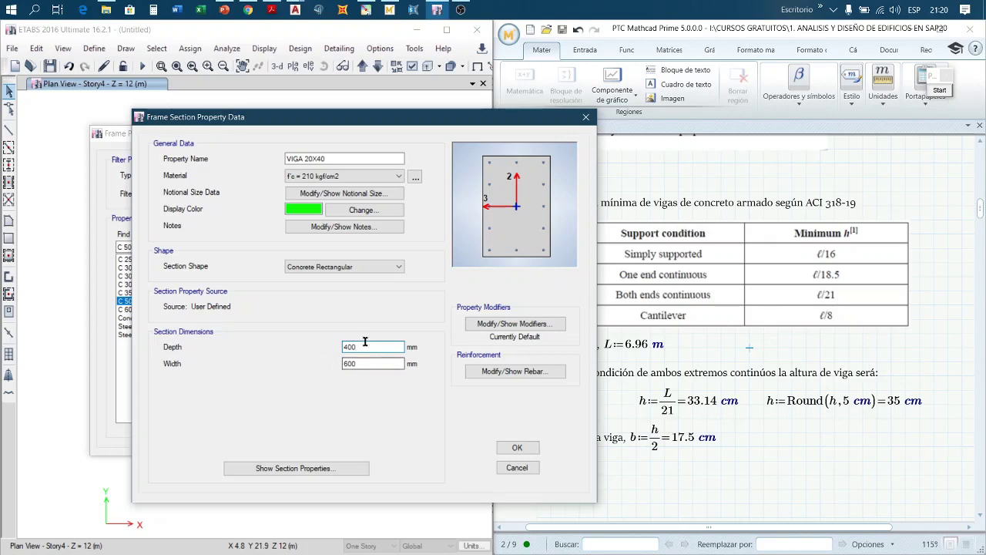
pyautogui.moveTo(369, 363); pyautogui.dragTo(328, 363)
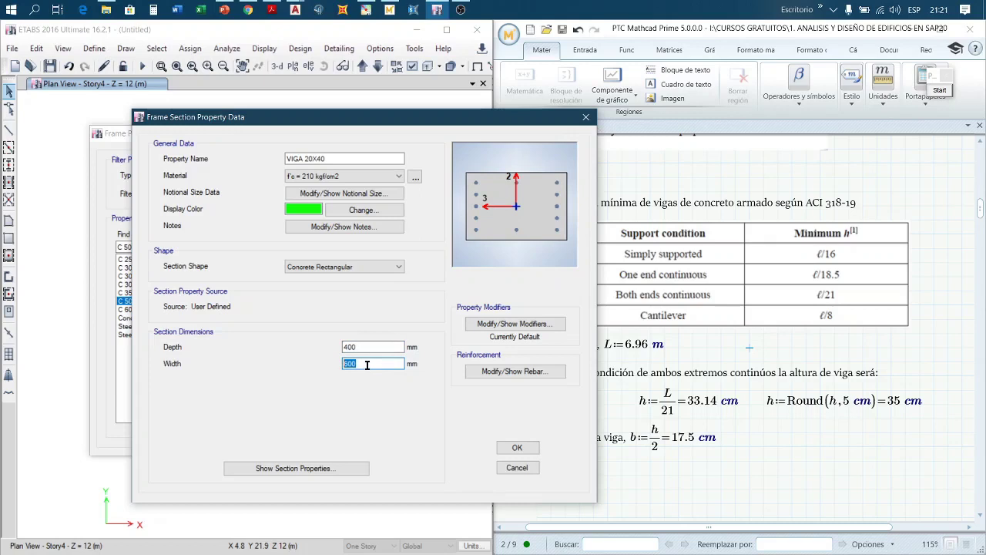
pyautogui.write('200')
pyautogui.click(368, 344)
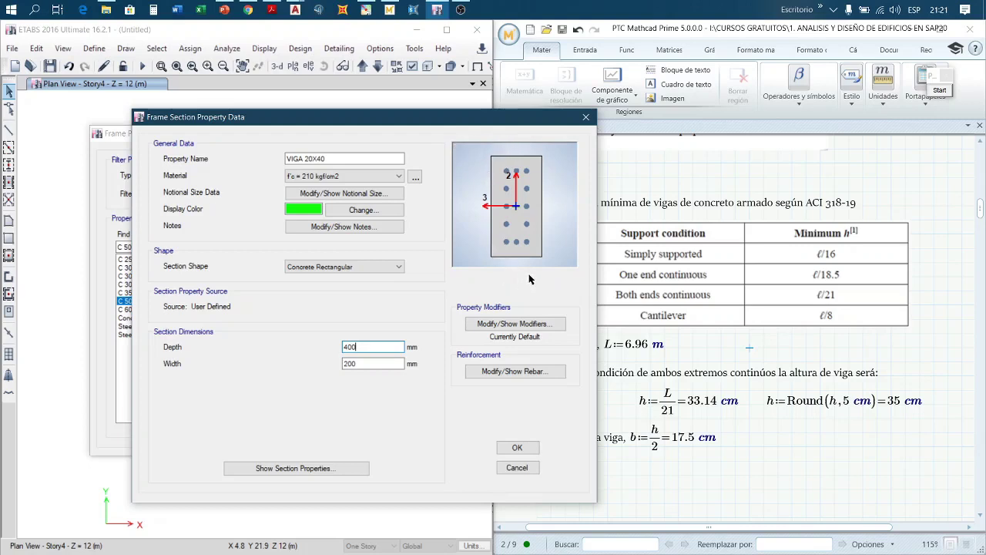
# Step: Temporarily mark in red the top and side reinforcing bars in the section preview, and clear the marks
pyautogui.click(932, 92)
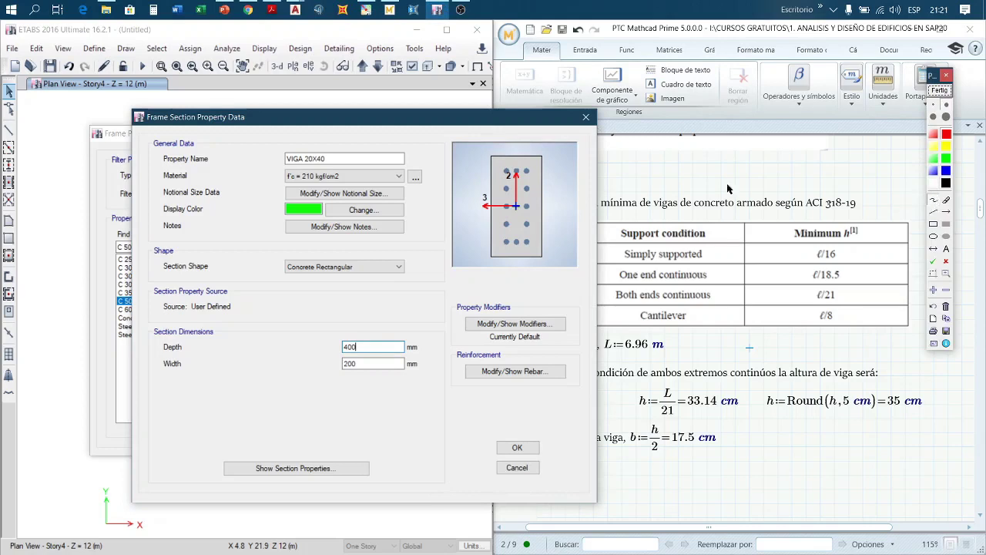
pyautogui.moveTo(533, 168)
pyautogui.mouseDown()
pyautogui.moveTo(507, 163)
pyautogui.moveTo(499, 182)
pyautogui.moveTo(523, 183)
pyautogui.moveTo(533, 171)
pyautogui.moveTo(502, 198)
pyautogui.moveTo(506, 249)
pyautogui.moveTo(514, 184)
pyautogui.mouseUp()
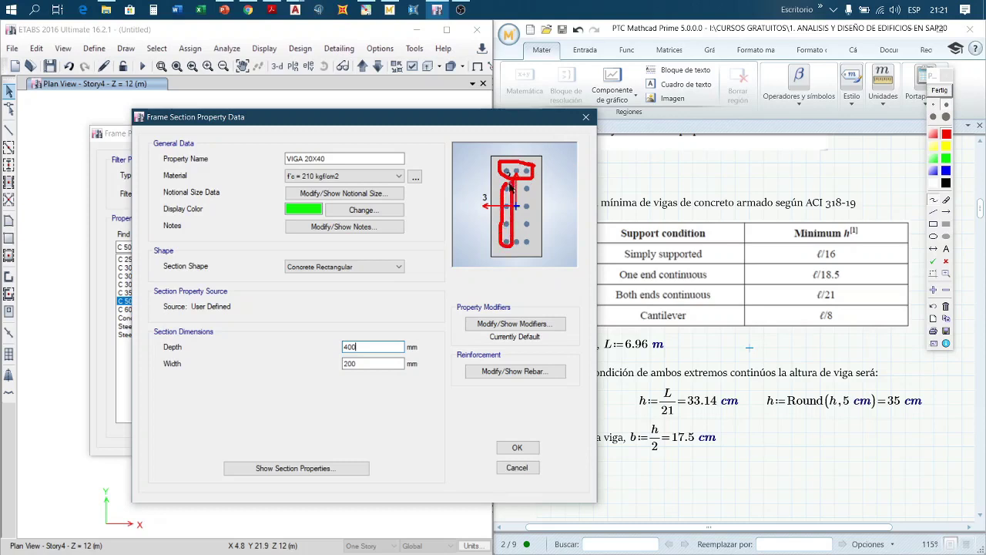
pyautogui.click(940, 93)
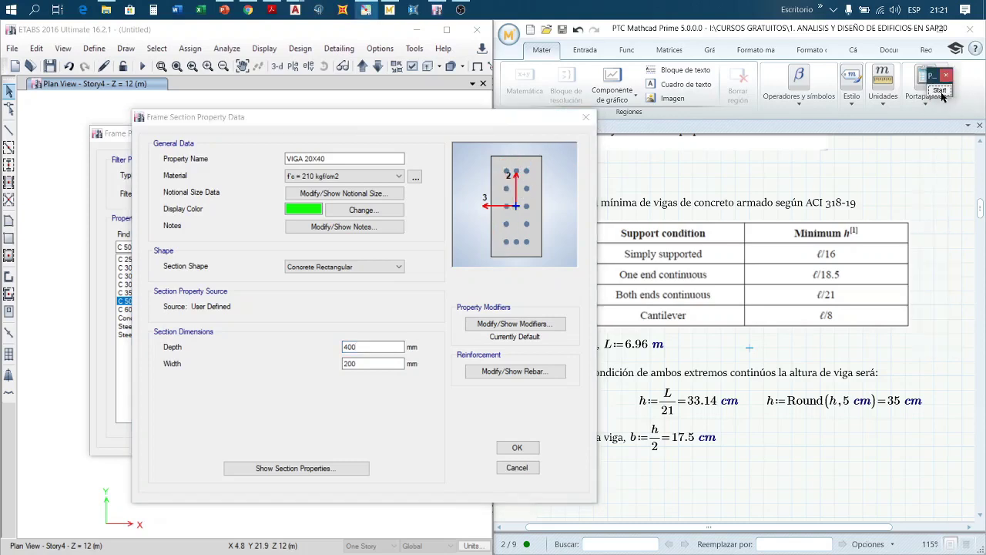
# Step: Open the reinforcement data of the beam section and set its design type to M3 Design Only (Beam)
pyautogui.click(512, 371)
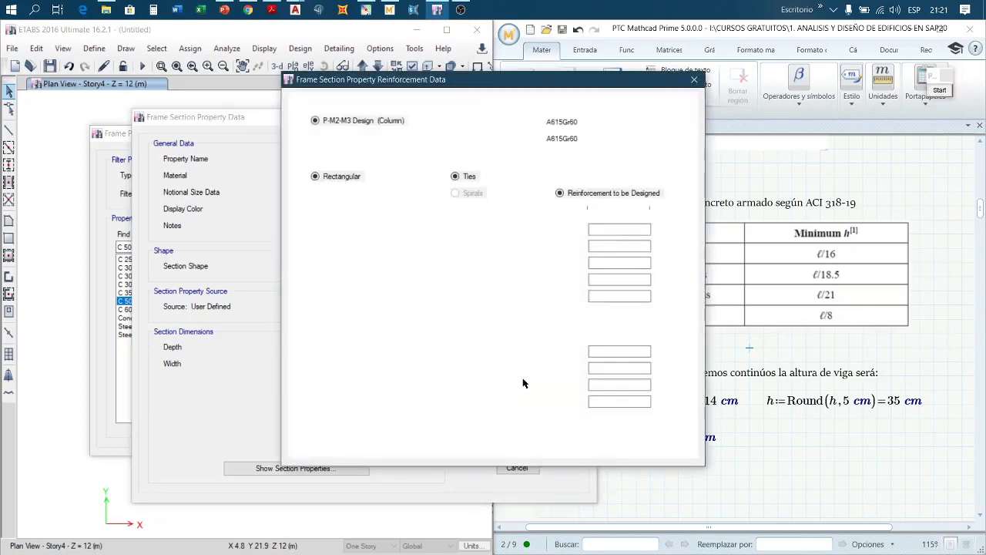
pyautogui.moveTo(535, 83); pyautogui.dragTo(737, 95)
pyautogui.click(518, 149)
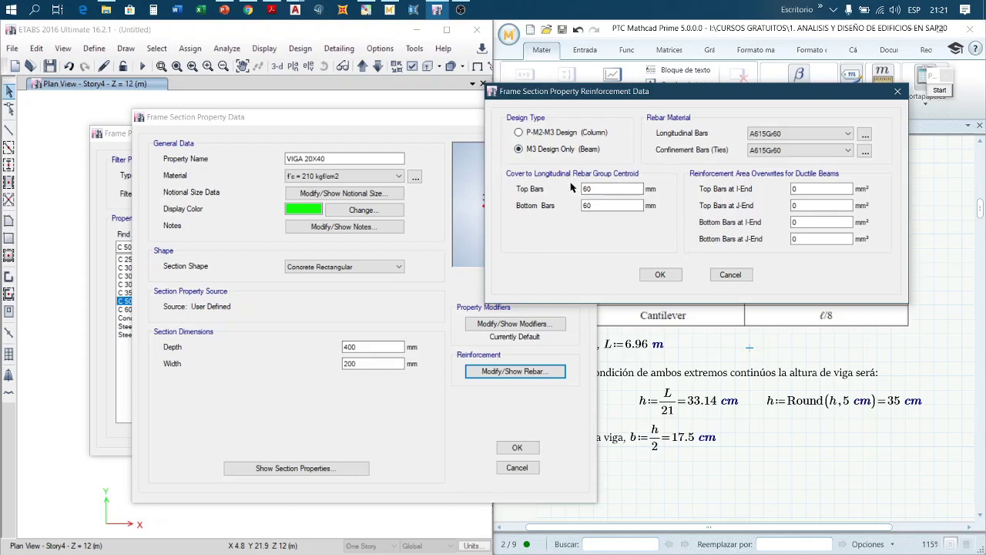
pyautogui.moveTo(744, 92); pyautogui.dragTo(630, 96)
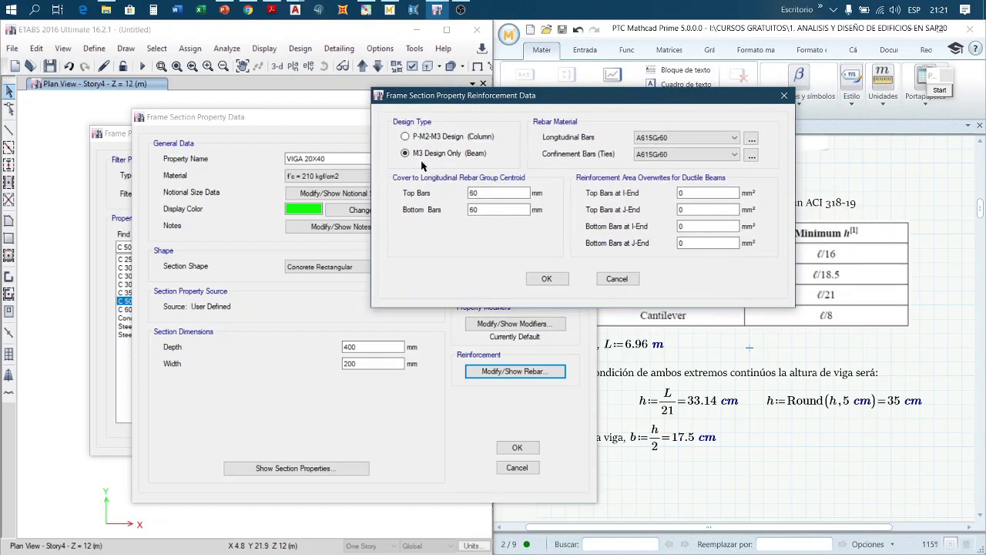
pyautogui.click(484, 192)
pyautogui.moveTo(476, 192); pyautogui.dragTo(468, 194)
# Step: Write the cover assumptions in red over the screen: r = 3 cm, Øest = 1 cm and Øb = 2 cm
pyautogui.click(940, 91)
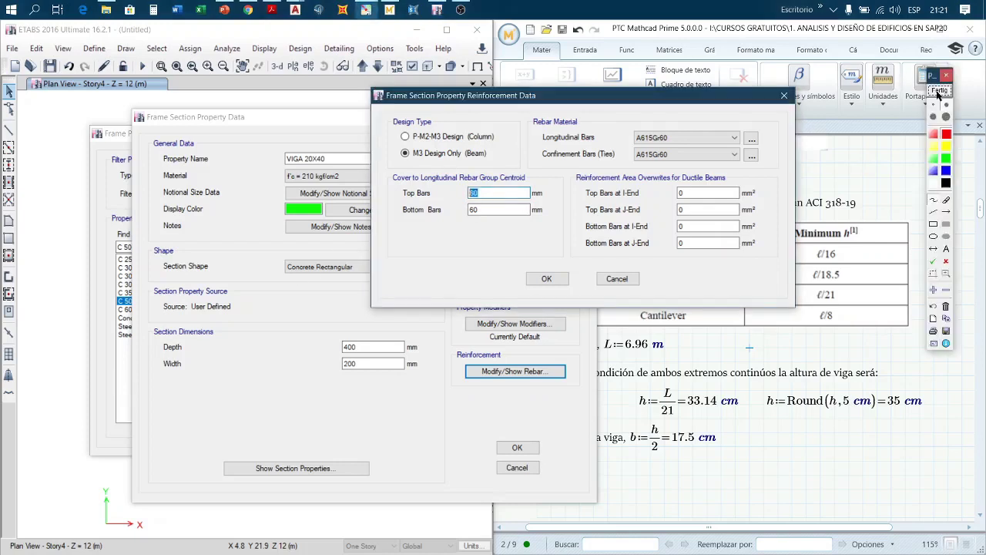
pyautogui.moveTo(240, 404)
pyautogui.mouseDown()
pyautogui.moveTo(245, 383)
pyautogui.moveTo(265, 394)
pyautogui.moveTo(260, 386)
pyautogui.moveTo(290, 384)
pyautogui.moveTo(296, 401)
pyautogui.moveTo(279, 402)
pyautogui.moveTo(312, 405)
pyautogui.moveTo(319, 396)
pyautogui.moveTo(371, 404)
pyautogui.moveTo(381, 391)
pyautogui.moveTo(367, 404)
pyautogui.mouseUp()
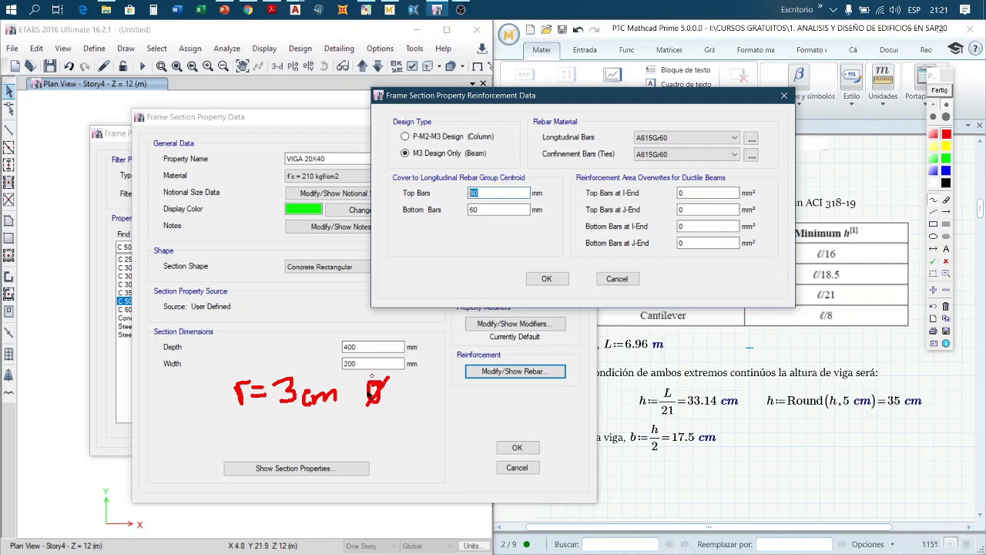
pyautogui.moveTo(395, 395)
pyautogui.mouseDown()
pyautogui.moveTo(389, 402)
pyautogui.moveTo(416, 406)
pyautogui.moveTo(425, 395)
pyautogui.moveTo(451, 404)
pyautogui.moveTo(479, 396)
pyautogui.moveTo(526, 412)
pyautogui.moveTo(523, 389)
pyautogui.moveTo(512, 418)
pyautogui.moveTo(583, 399)
pyautogui.moveTo(601, 398)
pyautogui.moveTo(596, 412)
pyautogui.moveTo(639, 406)
pyautogui.mouseUp()
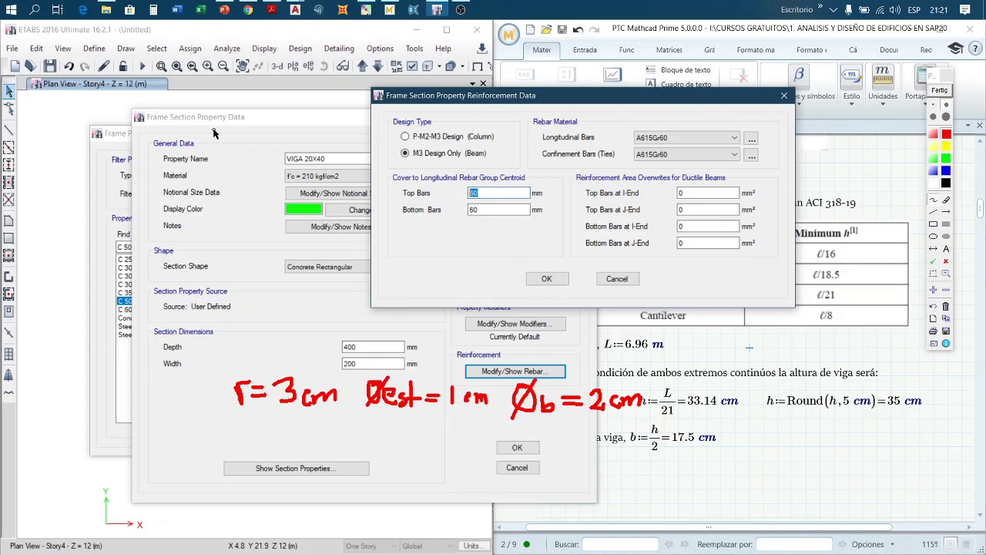
# Step: Sketch the beam cross-section as a red outline with a green stirrup inside and two blue bars in the lower corners
pyautogui.click(932, 224)
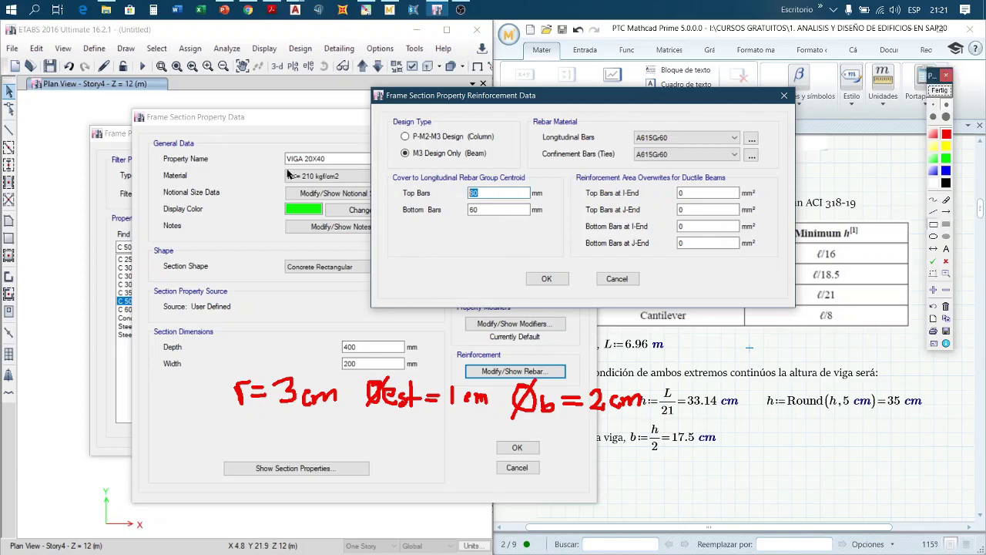
pyautogui.moveTo(211, 134)
pyautogui.mouseDown()
pyautogui.moveTo(213, 260)
pyautogui.moveTo(303, 281)
pyautogui.mouseUp()
pyautogui.click(946, 158)
pyautogui.moveTo(220, 147)
pyautogui.mouseDown()
pyautogui.moveTo(281, 277)
pyautogui.moveTo(294, 273)
pyautogui.mouseUp()
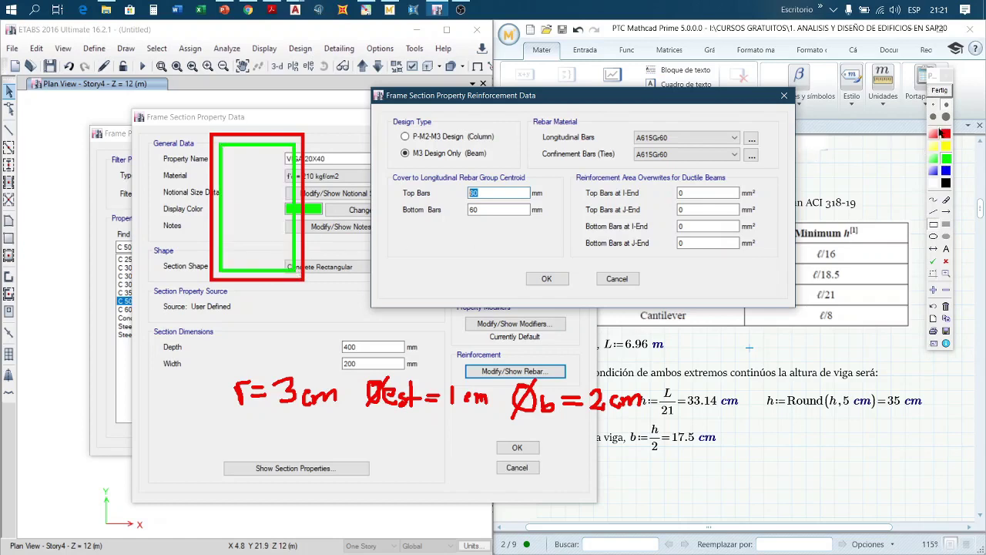
pyautogui.click(946, 117)
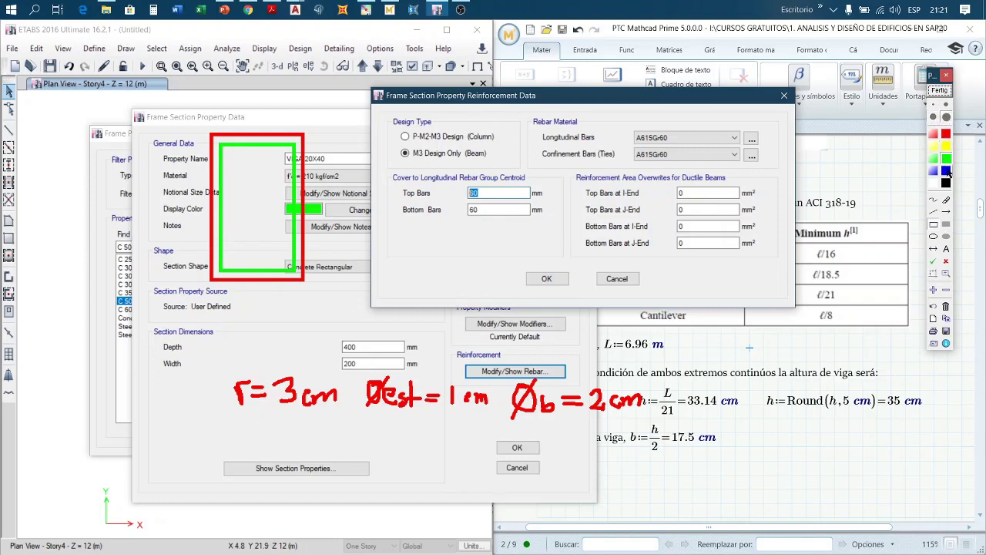
pyautogui.click(286, 264)
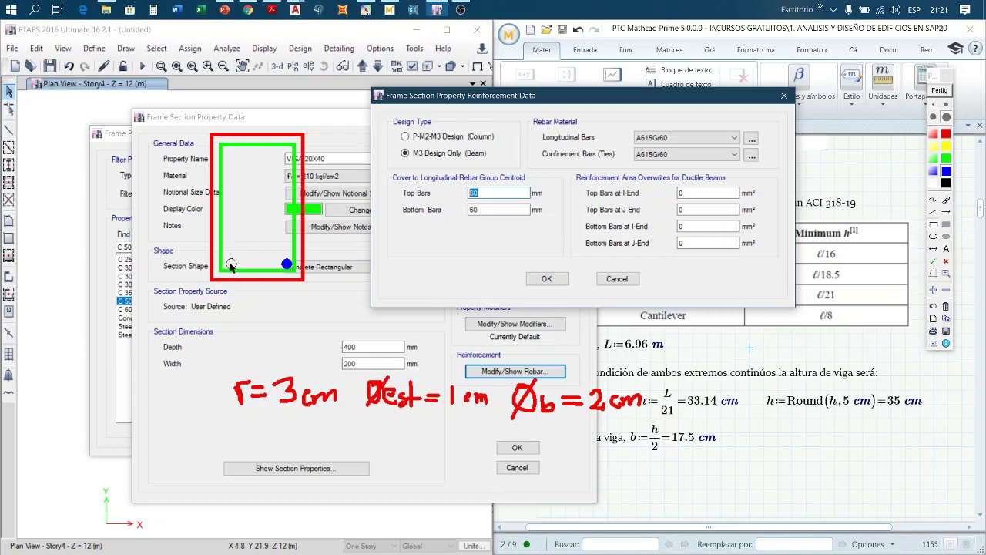
pyautogui.click(227, 264)
# Step: Mark in blue the distance from the lower bar's center to the beam's bottom face and label it d
pyautogui.click(933, 199)
pyautogui.moveTo(227, 264); pyautogui.dragTo(188, 267)
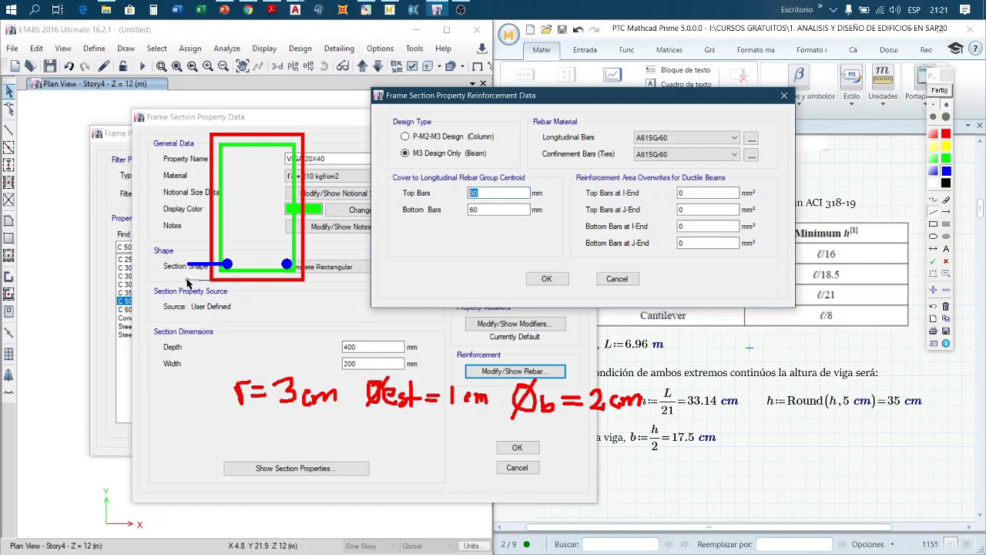
pyautogui.moveTo(187, 280); pyautogui.dragTo(191, 287)
pyautogui.click(933, 199)
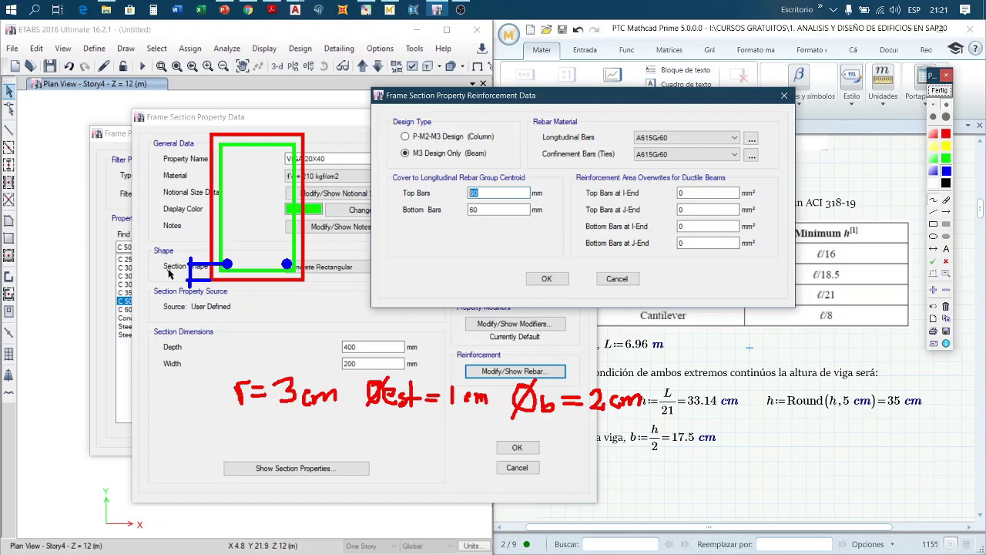
pyautogui.moveTo(171, 274); pyautogui.dragTo(167, 281)
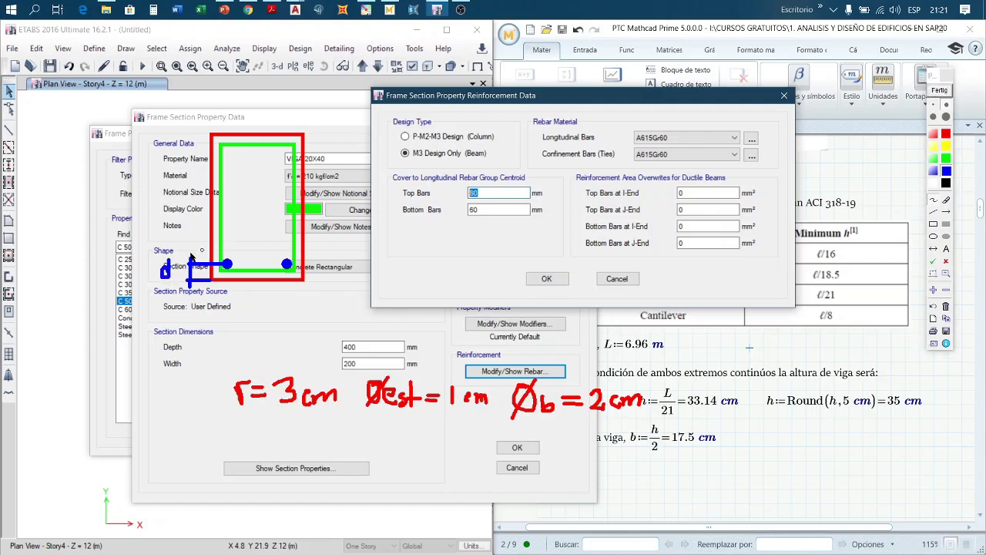
# Step: Write the cover calculation d = 3 + 1 + 2/2 in blue below the assumptions, and clear all annotations
pyautogui.moveTo(194, 425)
pyautogui.mouseDown()
pyautogui.moveTo(188, 445)
pyautogui.moveTo(198, 455)
pyautogui.moveTo(217, 441)
pyautogui.moveTo(242, 443)
pyautogui.moveTo(248, 450)
pyautogui.moveTo(233, 461)
pyautogui.mouseUp()
pyautogui.moveTo(267, 433)
pyautogui.mouseDown()
pyautogui.moveTo(266, 456)
pyautogui.moveTo(273, 445)
pyautogui.mouseUp()
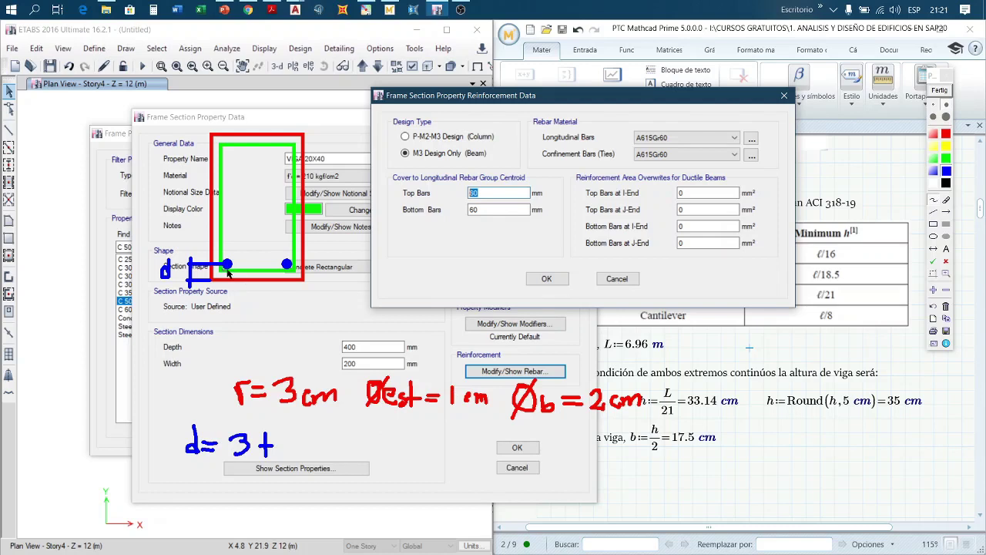
pyautogui.moveTo(282, 432)
pyautogui.mouseDown()
pyautogui.moveTo(282, 460)
pyautogui.moveTo(310, 443)
pyautogui.mouseUp()
pyautogui.moveTo(317, 434)
pyautogui.mouseDown()
pyautogui.moveTo(328, 437)
pyautogui.moveTo(317, 451)
pyautogui.moveTo(334, 453)
pyautogui.moveTo(319, 476)
pyautogui.moveTo(332, 479)
pyautogui.moveTo(359, 454)
pyautogui.mouseUp()
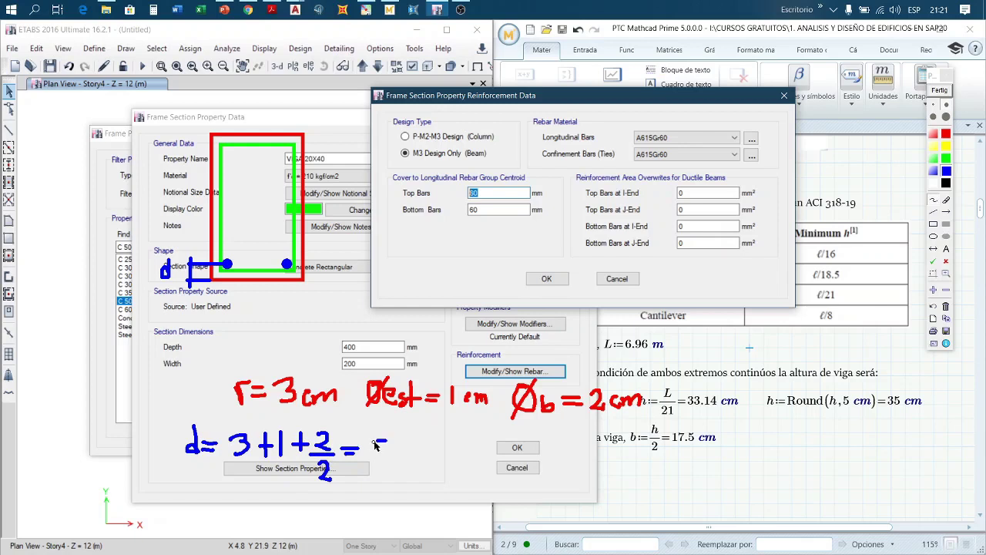
pyautogui.moveTo(378, 442)
pyautogui.mouseDown()
pyautogui.moveTo(379, 460)
pyautogui.moveTo(433, 462)
pyautogui.mouseUp()
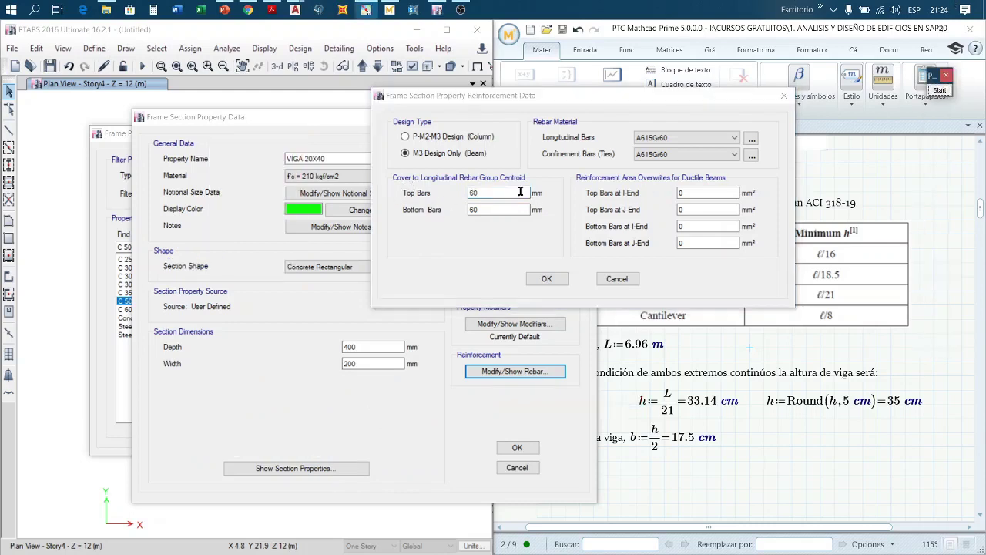
# Step: Set the cover to the longitudinal rebar group centroid to 50 mm for both top and bottom bars
pyautogui.click(523, 192)
pyautogui.moveTo(524, 192); pyautogui.dragTo(453, 192)
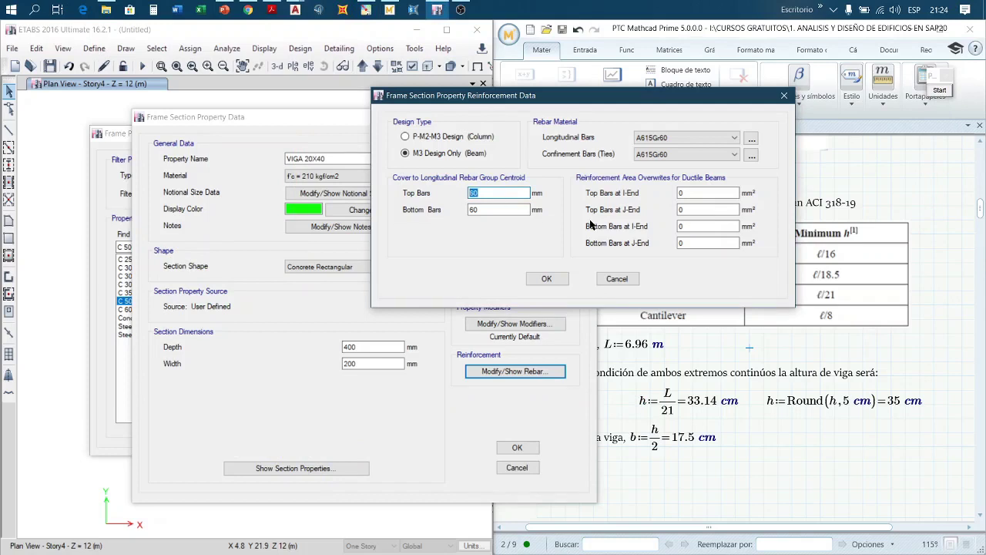
pyautogui.write('5')
pyautogui.press('Tab')
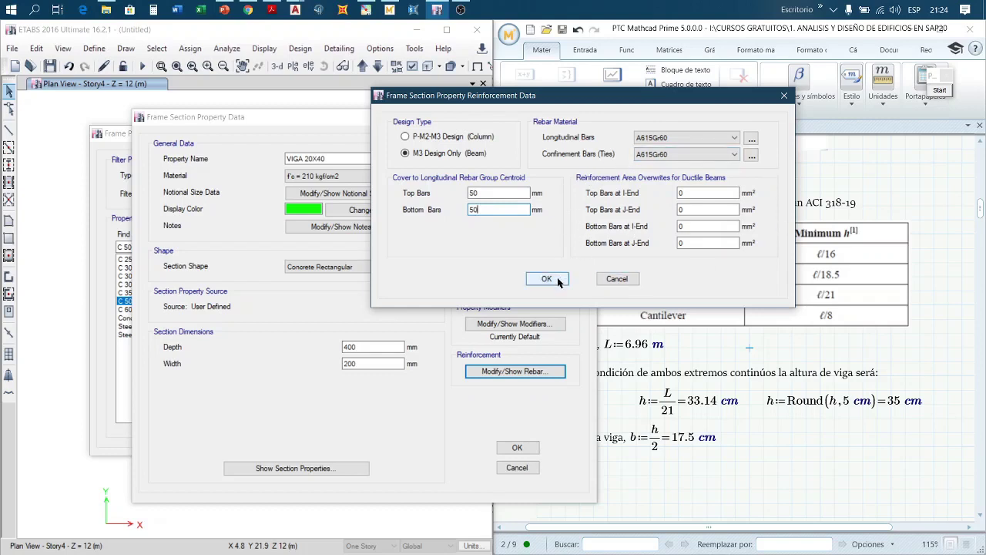
# Step: Assign fy = 4200 kgf/cm2 to the longitudinal bars and ties, and save the VIGA 20X40 section, closing the frame property list
pyautogui.click(693, 137)
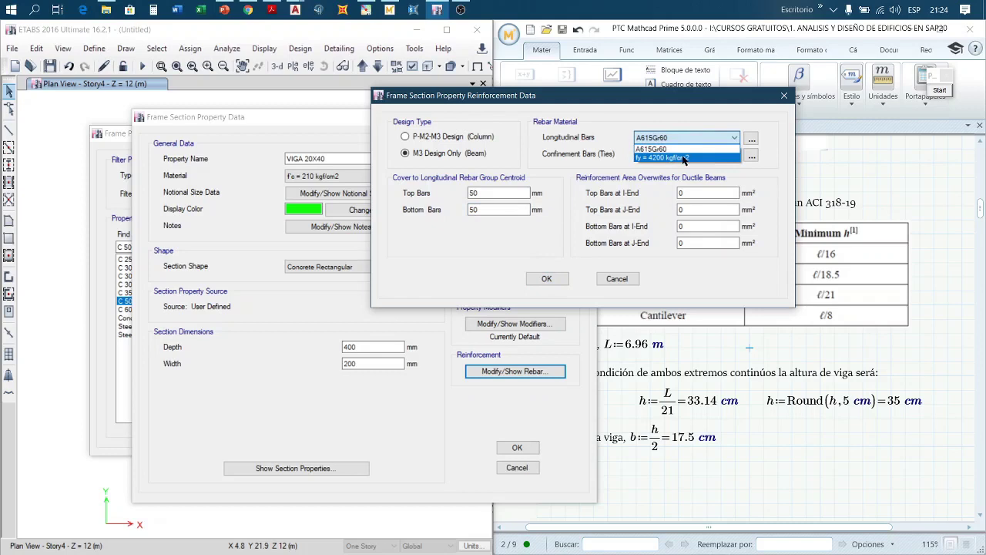
pyautogui.click(683, 158)
pyautogui.click(686, 155)
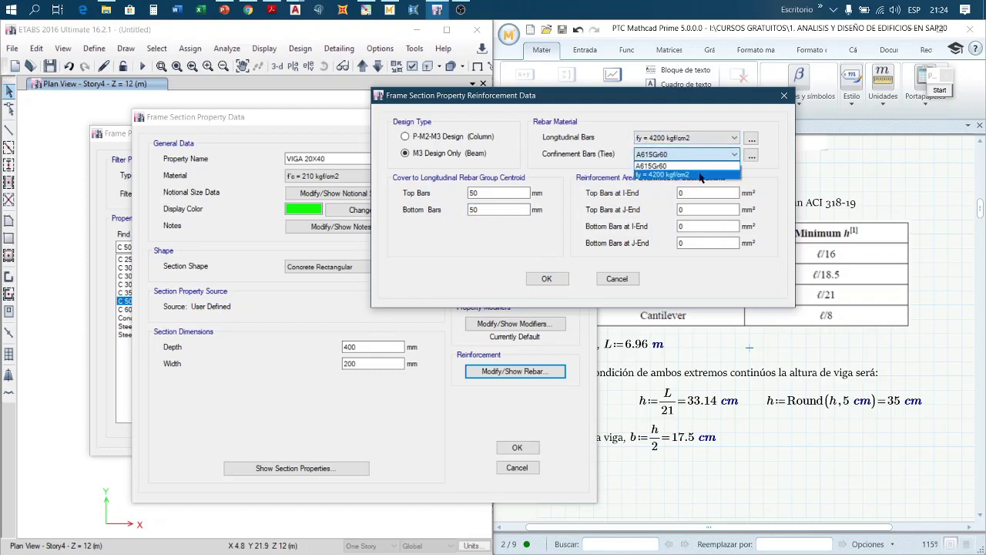
pyautogui.click(699, 176)
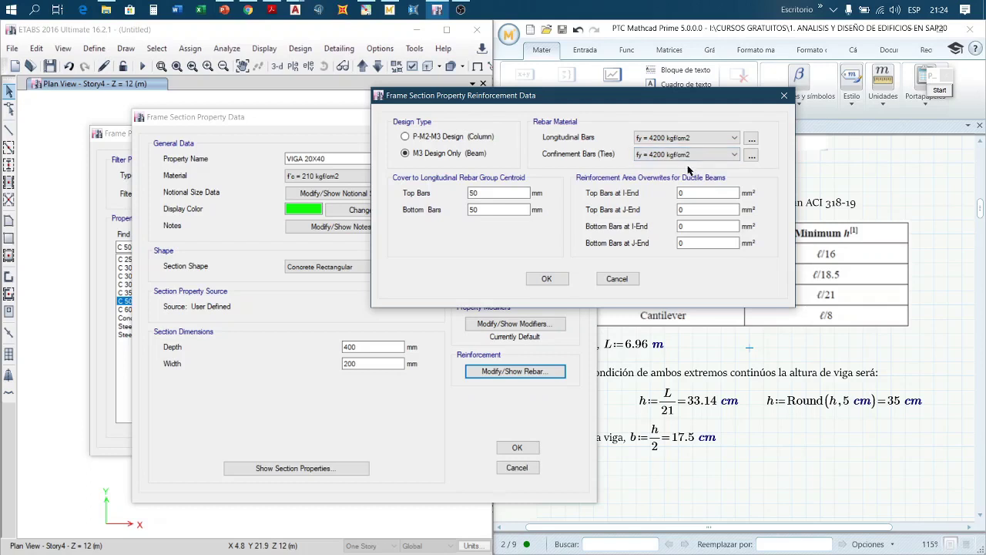
pyautogui.click(546, 279)
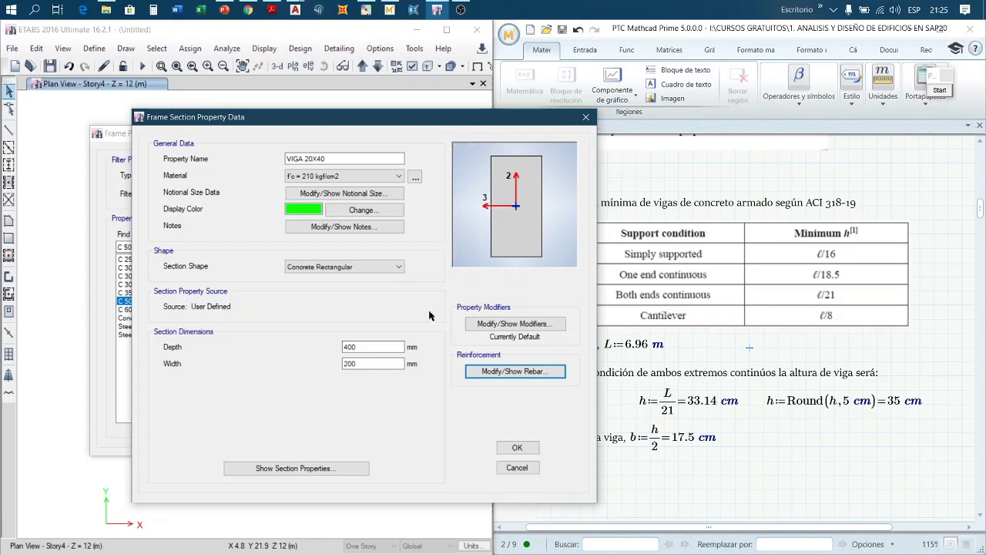
pyautogui.click(518, 450)
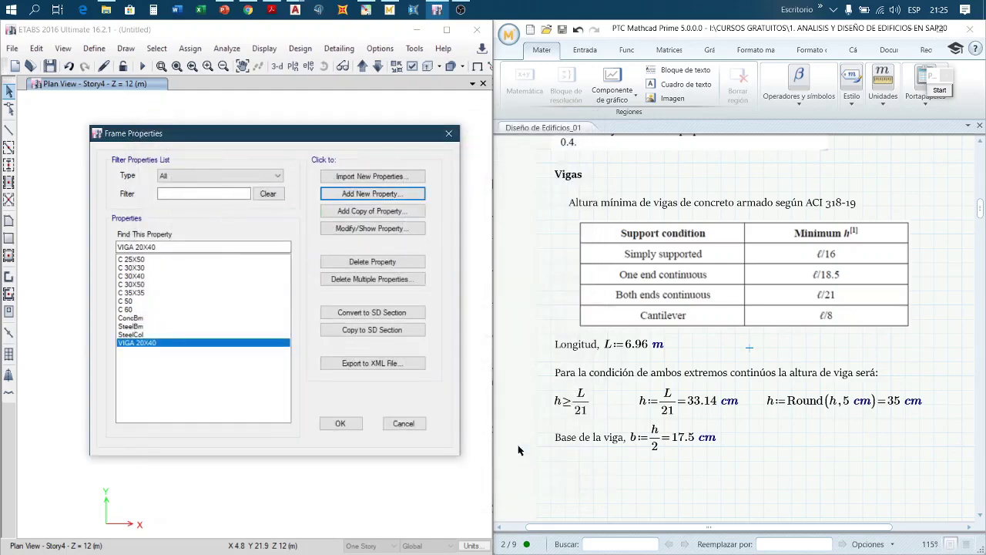
pyautogui.click(340, 425)
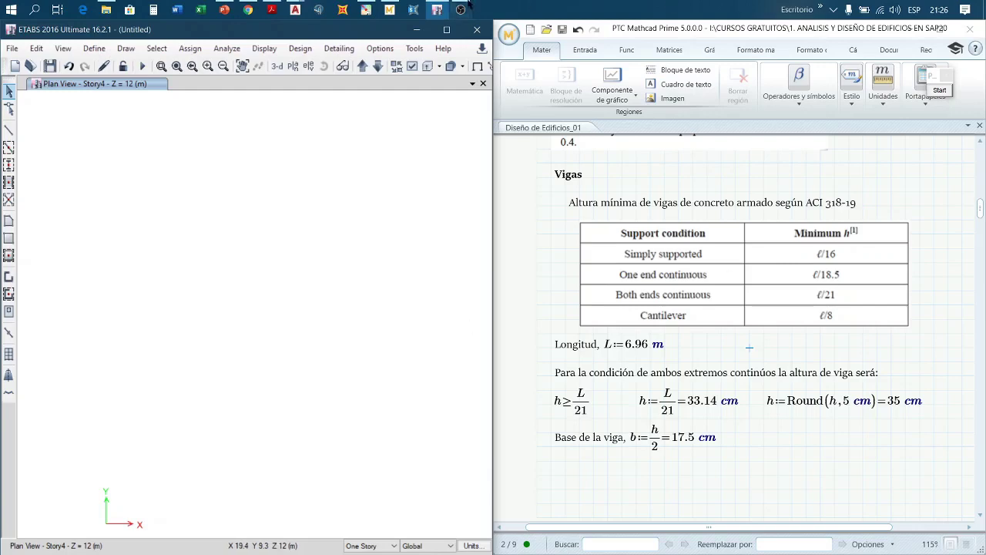
# Step: Review the concrete properties in the Propiedades de los Materiales section of the Mathcad worksheet
pyautogui.scroll(15, 667, 433)
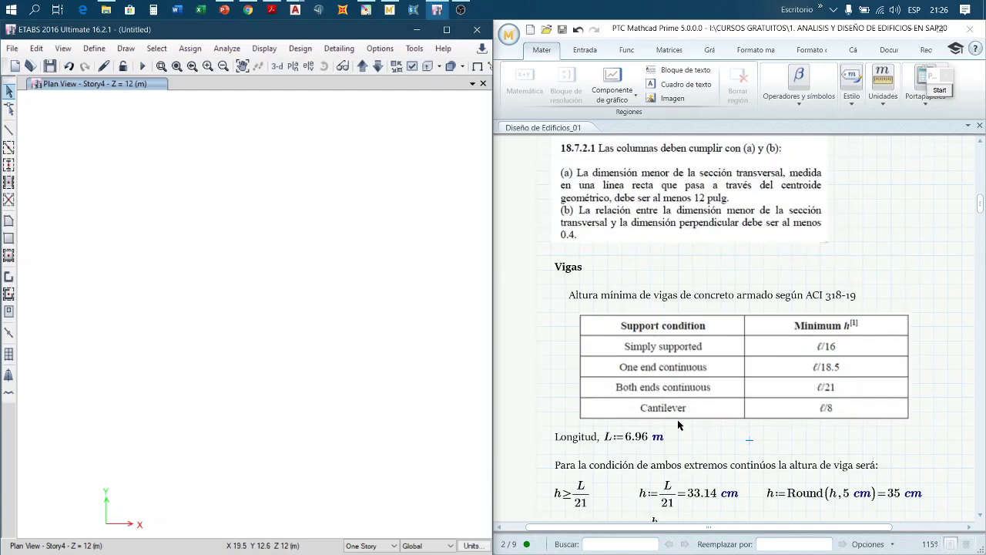
pyautogui.scroll(5, 678, 420)
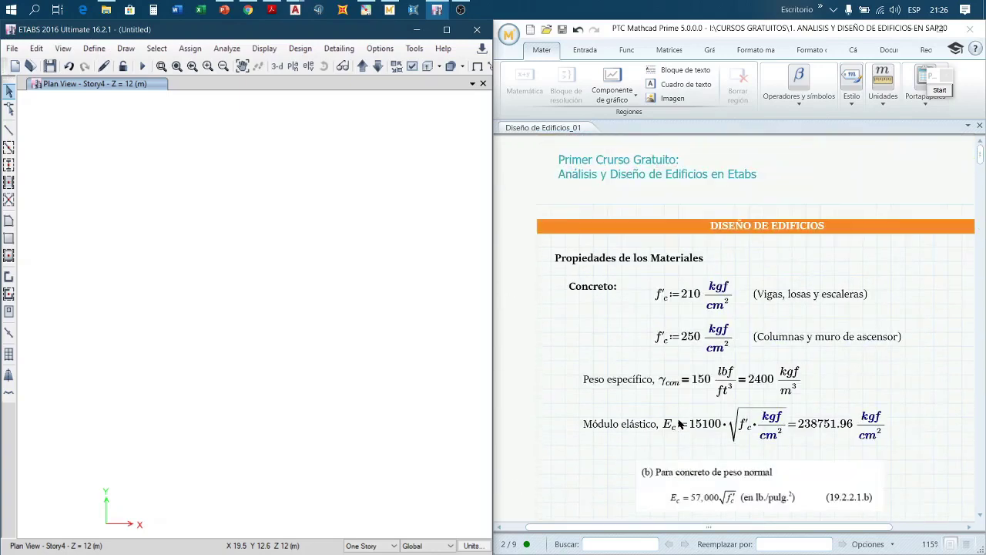
pyautogui.scroll(-1, 688, 420)
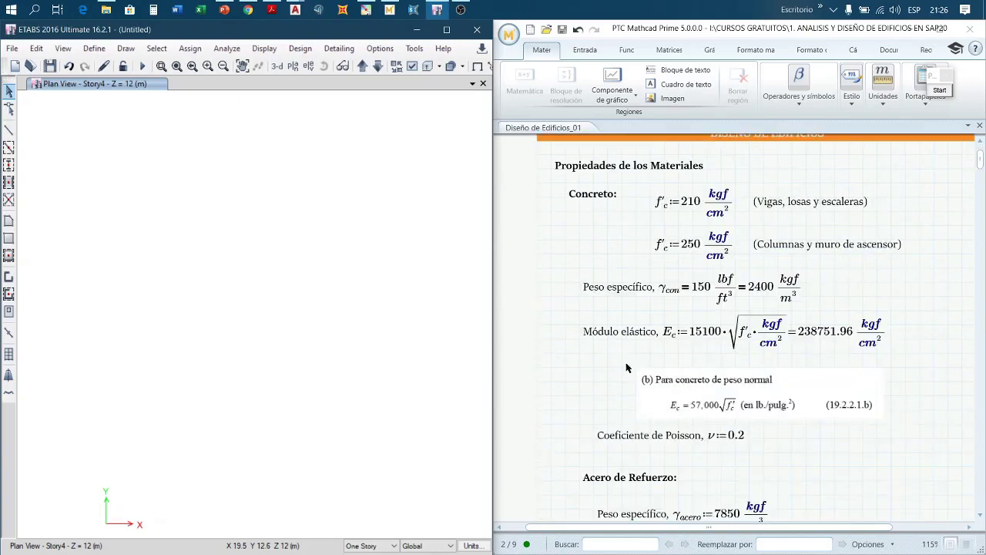
# Step: Underline "Para concreto de peso normal" in blue in the worksheet's ACI excerpt, and clear the annotation
pyautogui.click(939, 92)
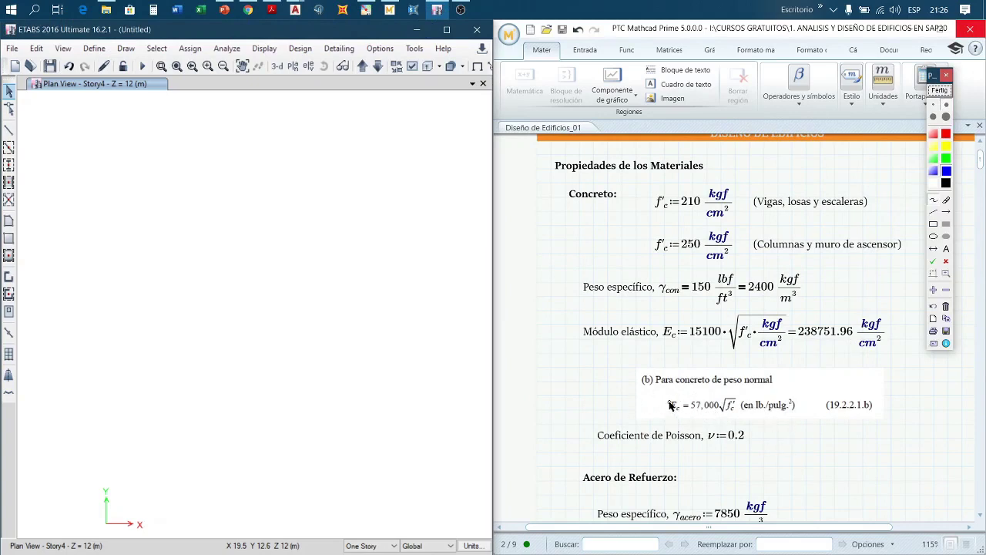
pyautogui.moveTo(657, 389); pyautogui.dragTo(785, 389)
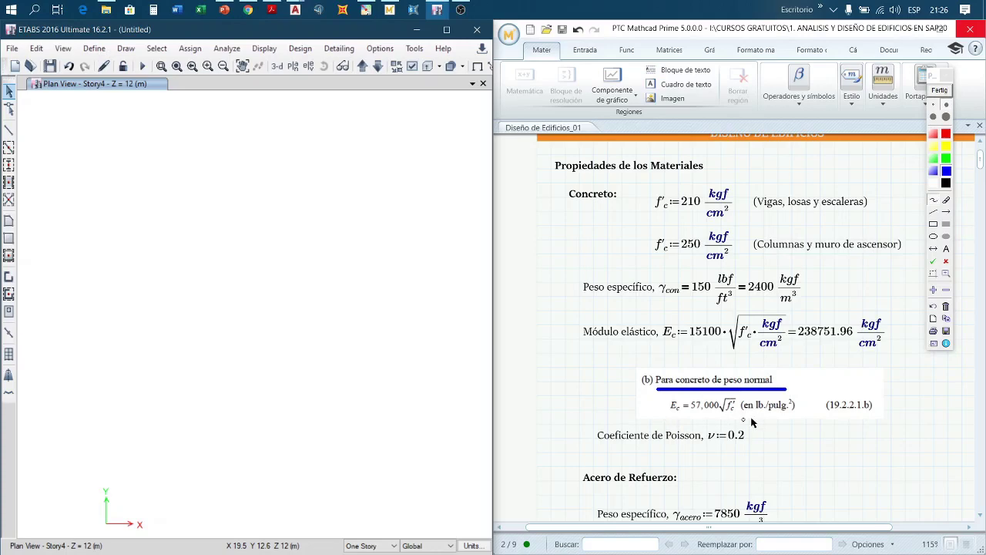
pyautogui.click(939, 90)
# Step: Maximize the Mathcad worksheet and draw a blue curve linking the ACI formula (19.2.2.1.b) to the Módulo elástico expression
pyautogui.click(942, 29)
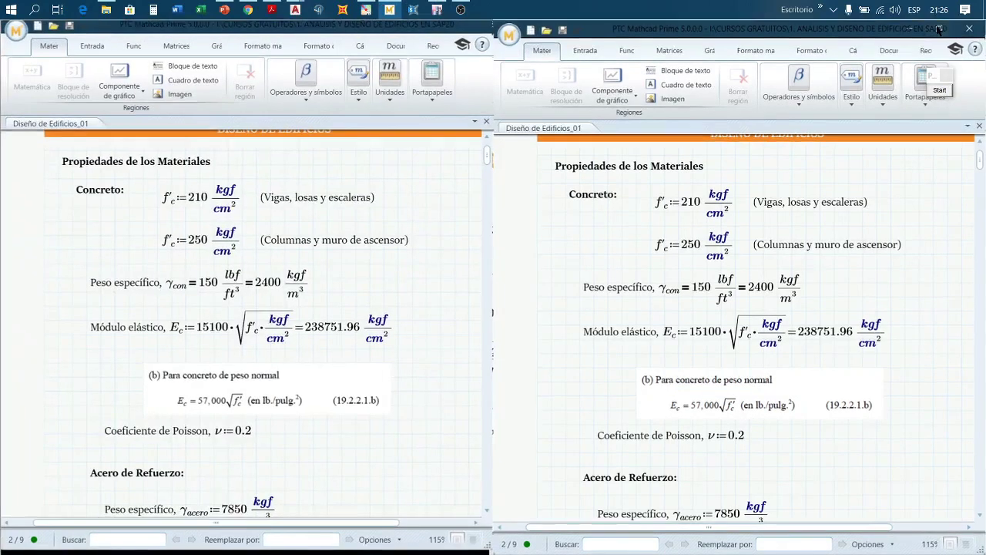
pyautogui.scroll(2, 412, 396)
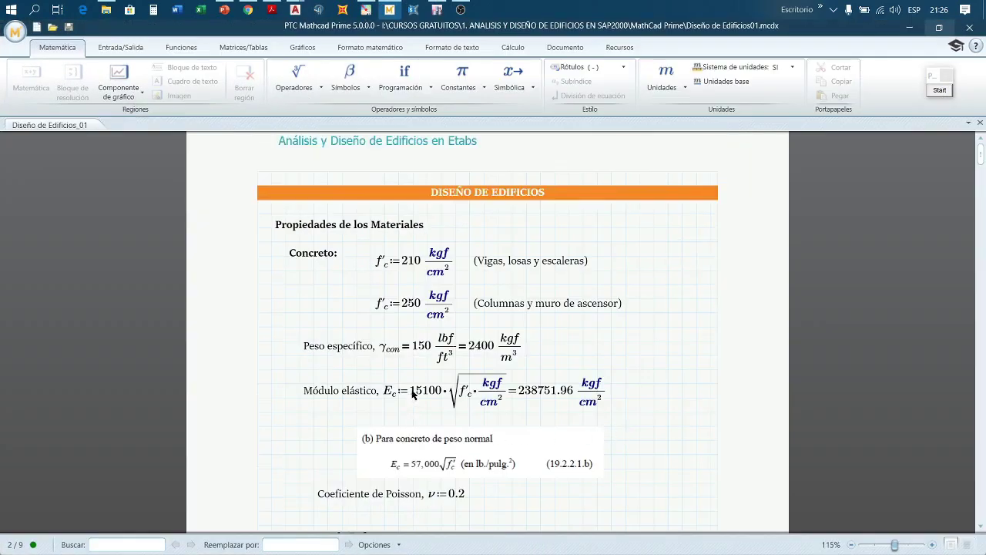
pyautogui.scroll(-3, 431, 436)
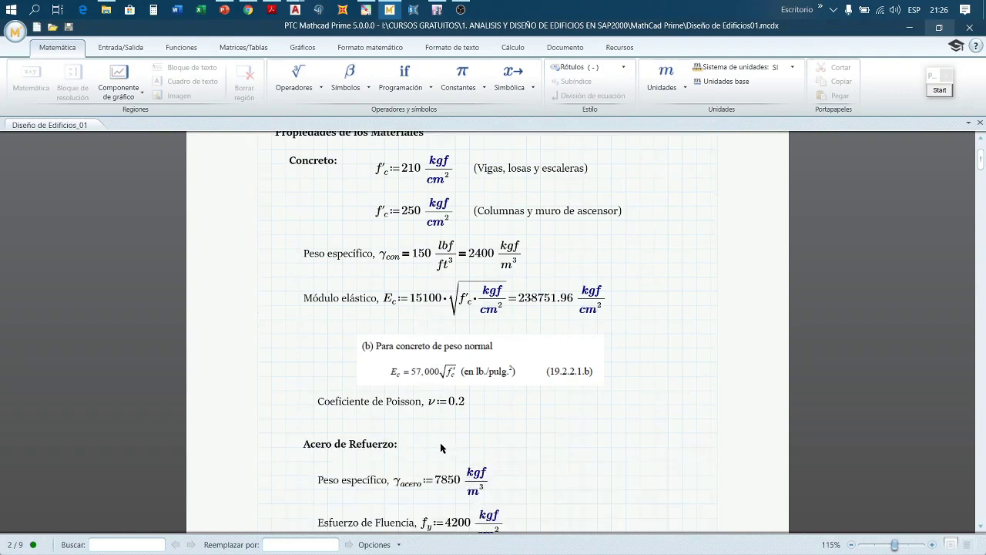
pyautogui.scroll(2, 440, 437)
pyautogui.keyDown('ctrl'); pyautogui.scroll(3, 441, 441); pyautogui.keyUp('ctrl')
pyautogui.scroll(-1, 492, 429)
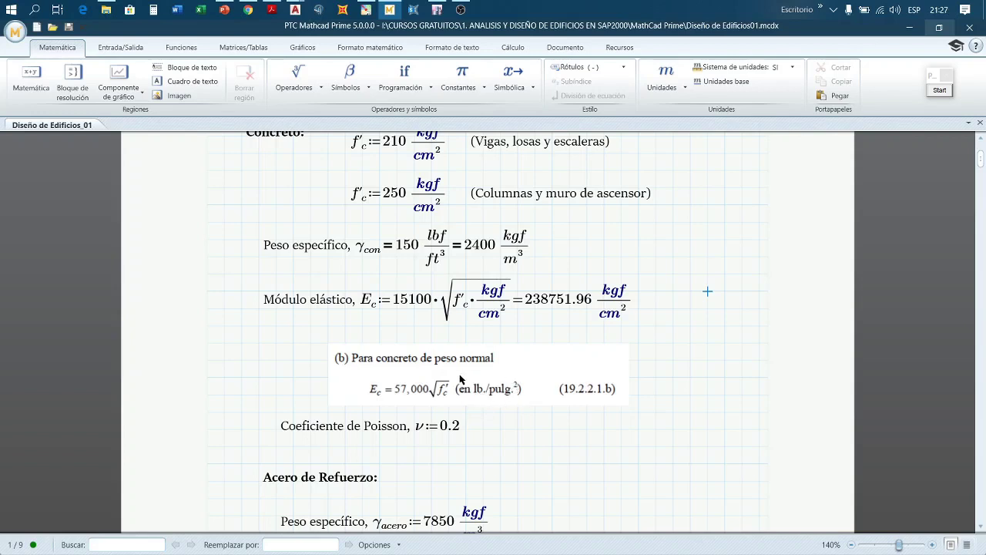
pyautogui.press('F9')
pyautogui.moveTo(353, 389)
pyautogui.mouseDown()
pyautogui.moveTo(305, 376)
pyautogui.moveTo(324, 326)
pyautogui.moveTo(393, 311)
pyautogui.mouseUp()
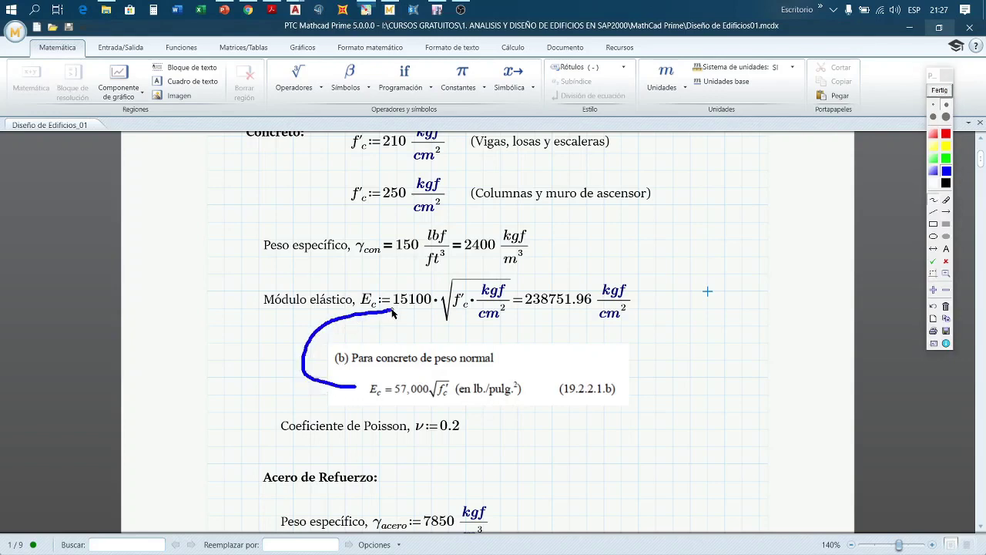
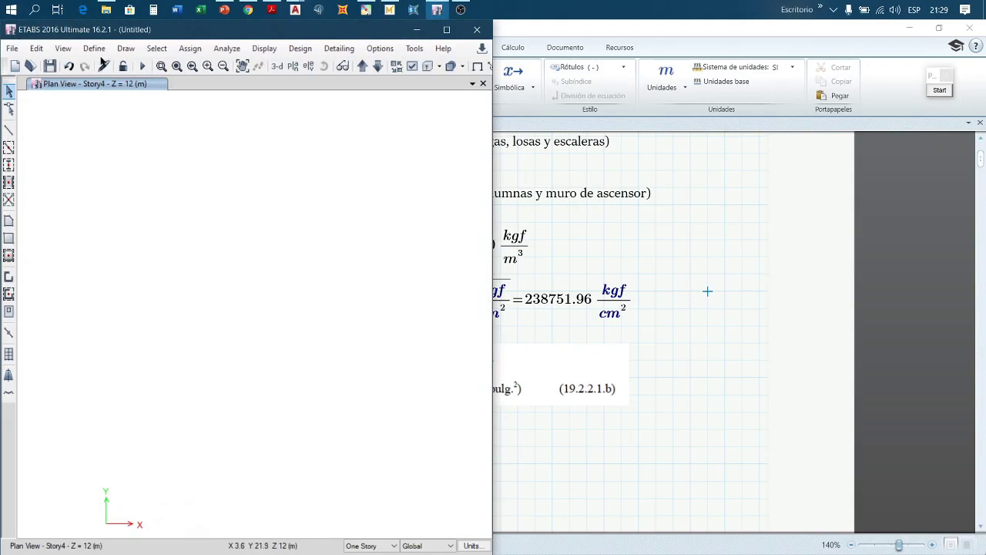
# Step: Examine the Dead load pattern in the ETABS load pattern definitions, marking its name and self weight multiplier in blue, and close the dialog
pyautogui.click(94, 49)
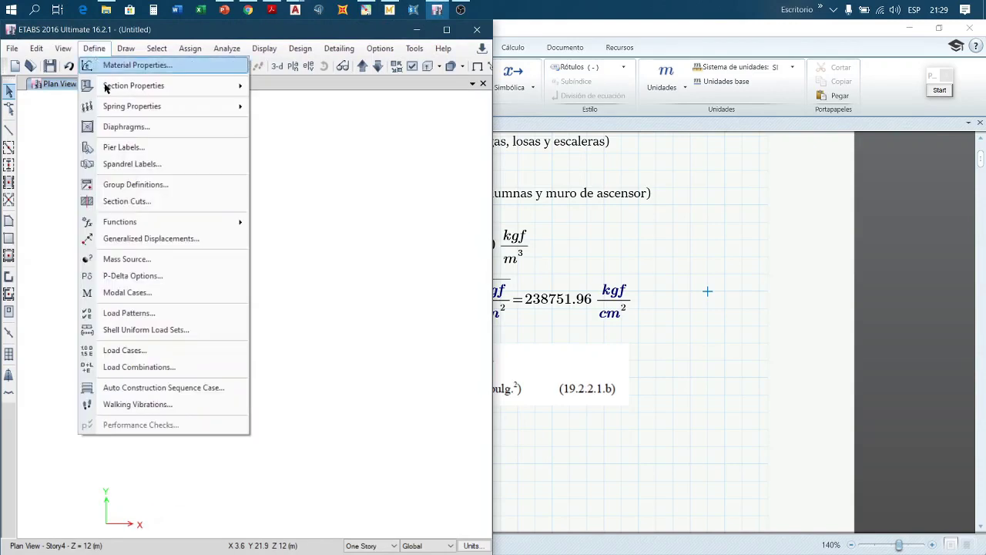
pyautogui.click(131, 314)
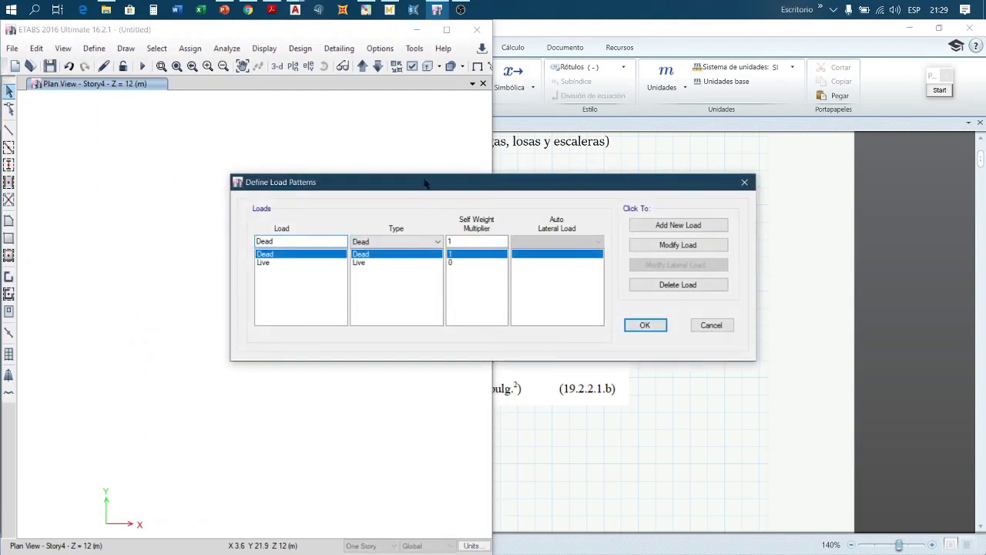
pyautogui.moveTo(428, 184)
pyautogui.mouseDown()
pyautogui.moveTo(326, 138)
pyautogui.moveTo(258, 133)
pyautogui.mouseUp()
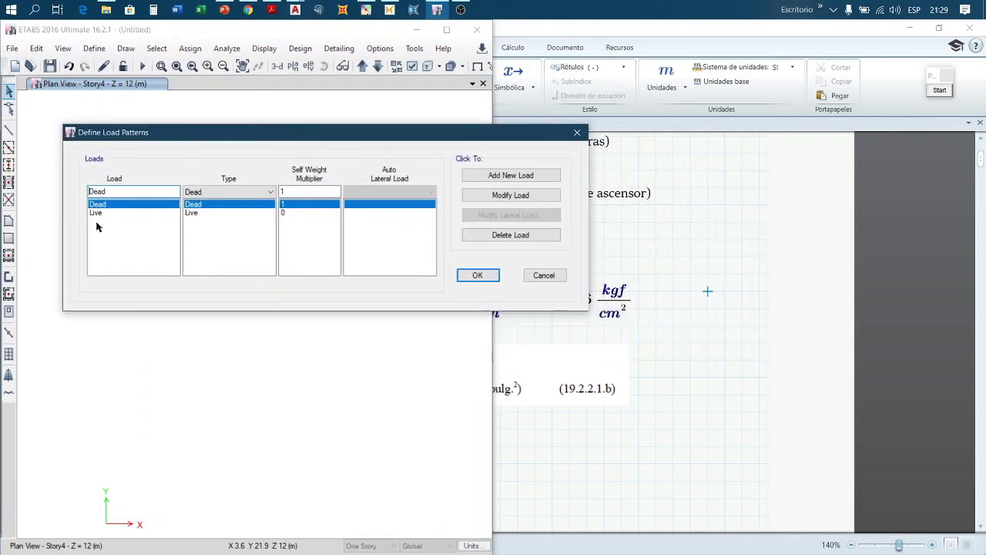
pyautogui.click(939, 90)
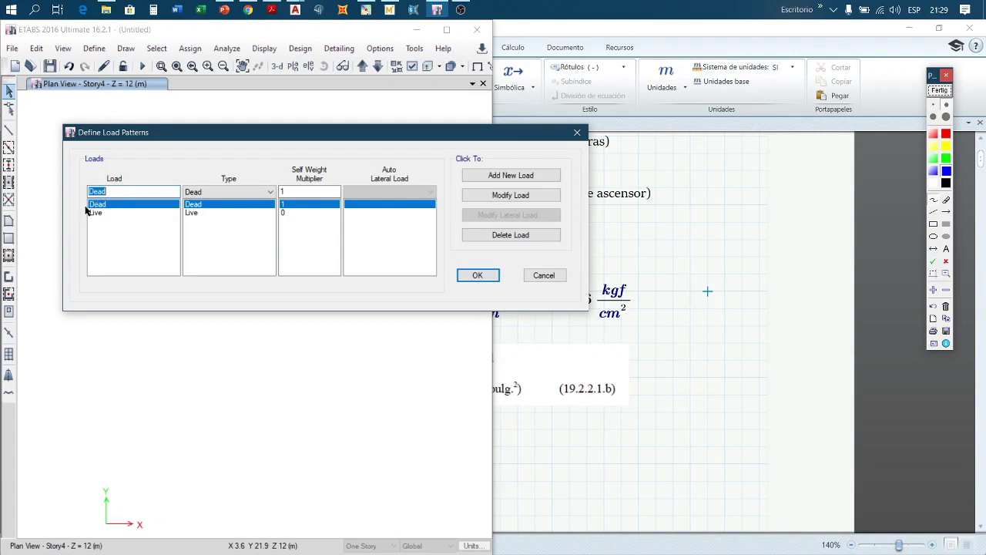
pyautogui.moveTo(87, 210)
pyautogui.mouseDown()
pyautogui.moveTo(115, 208)
pyautogui.moveTo(101, 194)
pyautogui.moveTo(87, 208)
pyautogui.mouseUp()
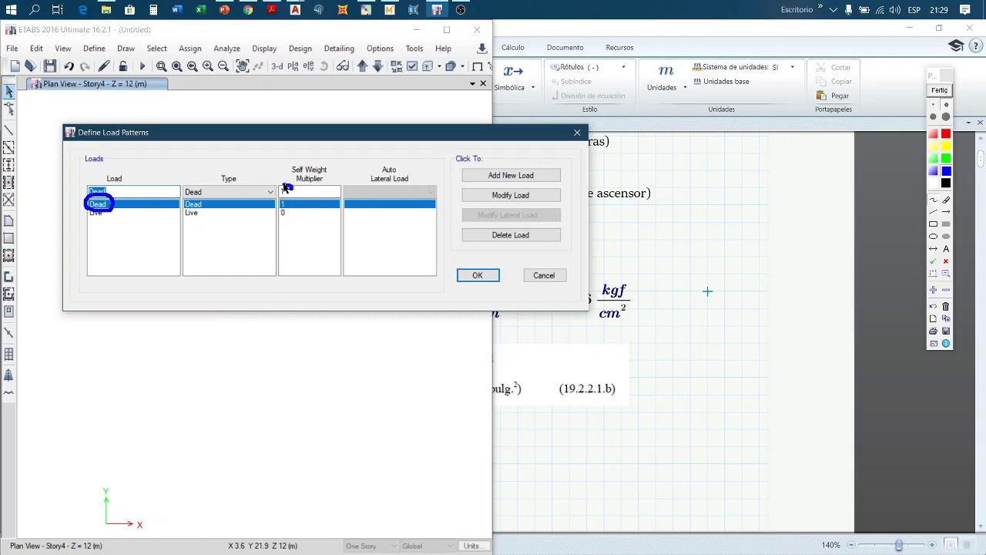
pyautogui.moveTo(280, 187)
pyautogui.mouseDown()
pyautogui.moveTo(280, 205)
pyautogui.moveTo(292, 191)
pyautogui.mouseUp()
pyautogui.click(939, 90)
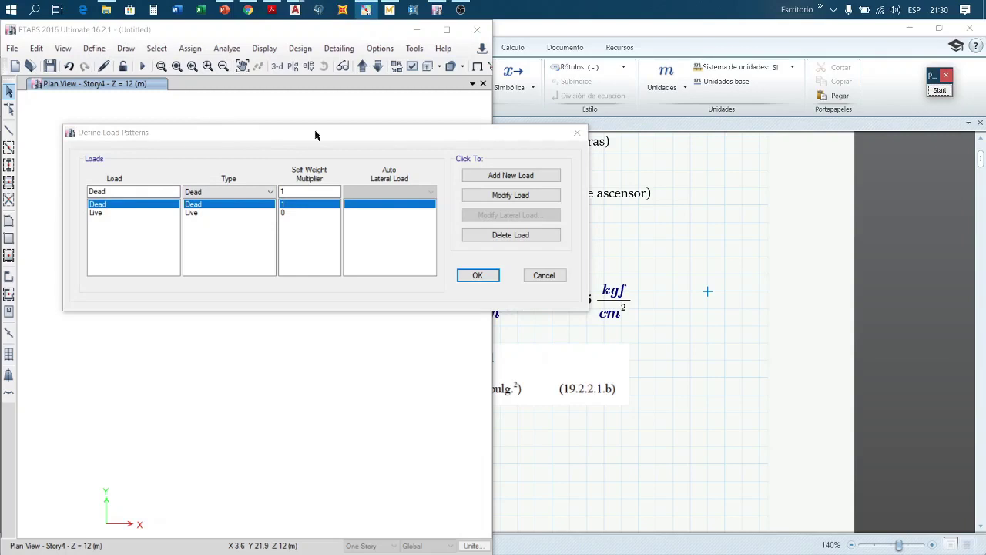
pyautogui.click(576, 133)
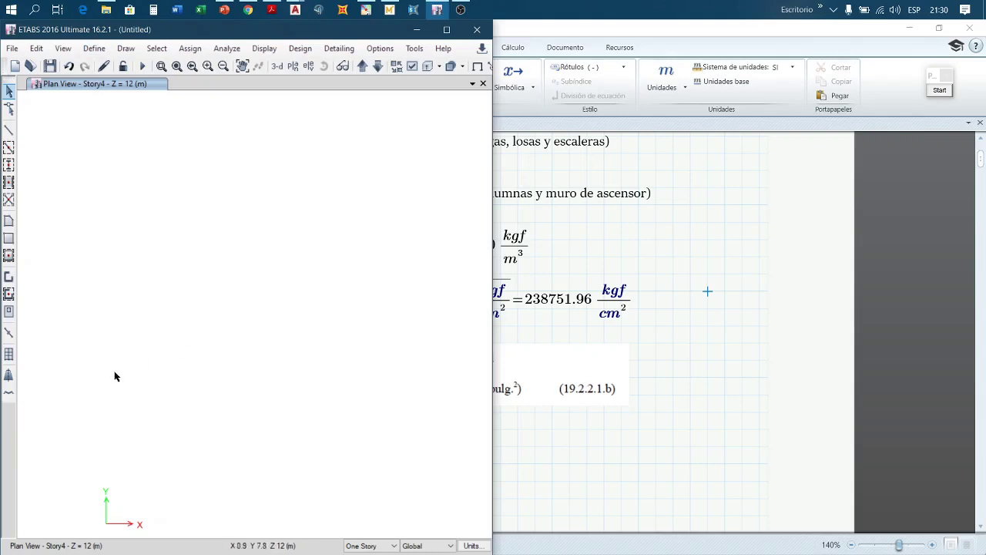
# Step: Write the elastic modulus expression 15100√f'c in blue over the empty plan view, and clear the annotation
pyautogui.scroll(-3, 214, 345)
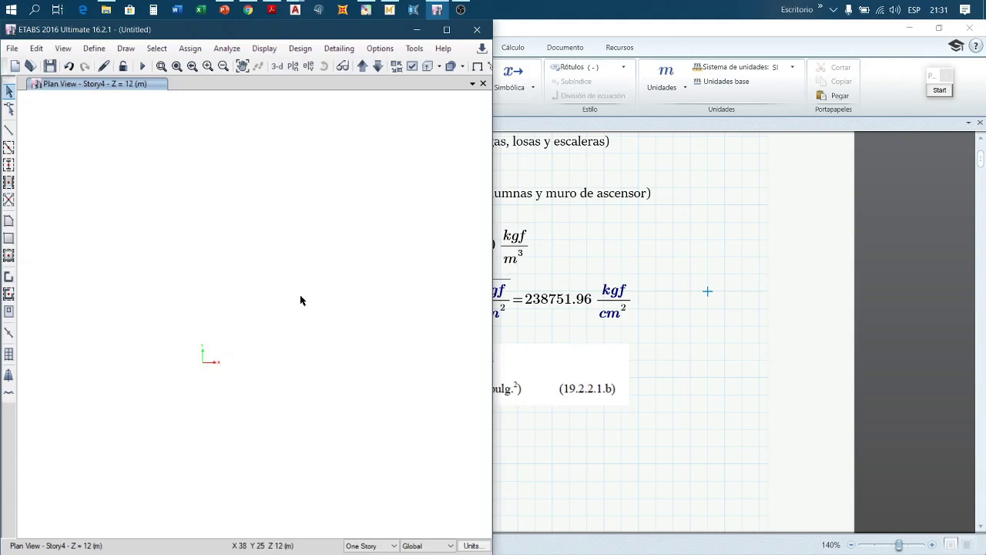
pyautogui.click(941, 91)
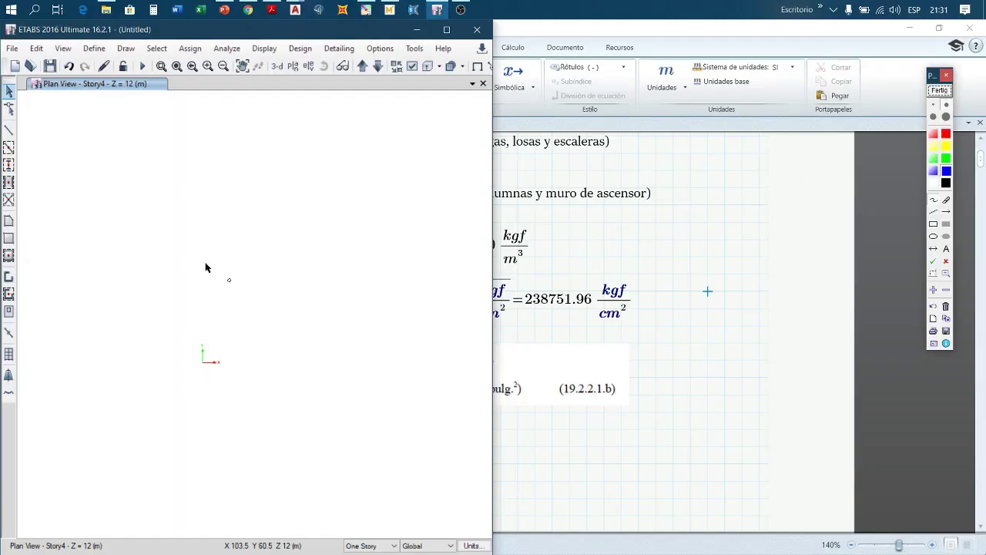
pyautogui.moveTo(162, 225); pyautogui.dragTo(158, 272)
pyautogui.moveTo(170, 231)
pyautogui.mouseDown()
pyautogui.moveTo(186, 230)
pyautogui.moveTo(171, 268)
pyautogui.mouseUp()
pyautogui.moveTo(203, 228); pyautogui.dragTo(199, 271)
pyautogui.moveTo(216, 229)
pyautogui.mouseDown()
pyautogui.moveTo(217, 245)
pyautogui.moveTo(242, 245)
pyautogui.moveTo(245, 270)
pyautogui.mouseUp()
pyautogui.moveTo(238, 243)
pyautogui.mouseDown()
pyautogui.moveTo(282, 271)
pyautogui.moveTo(330, 228)
pyautogui.moveTo(411, 227)
pyautogui.mouseUp()
pyautogui.moveTo(350, 245)
pyautogui.mouseDown()
pyautogui.moveTo(361, 242)
pyautogui.moveTo(336, 286)
pyautogui.moveTo(344, 269)
pyautogui.moveTo(366, 285)
pyautogui.moveTo(370, 251)
pyautogui.mouseUp()
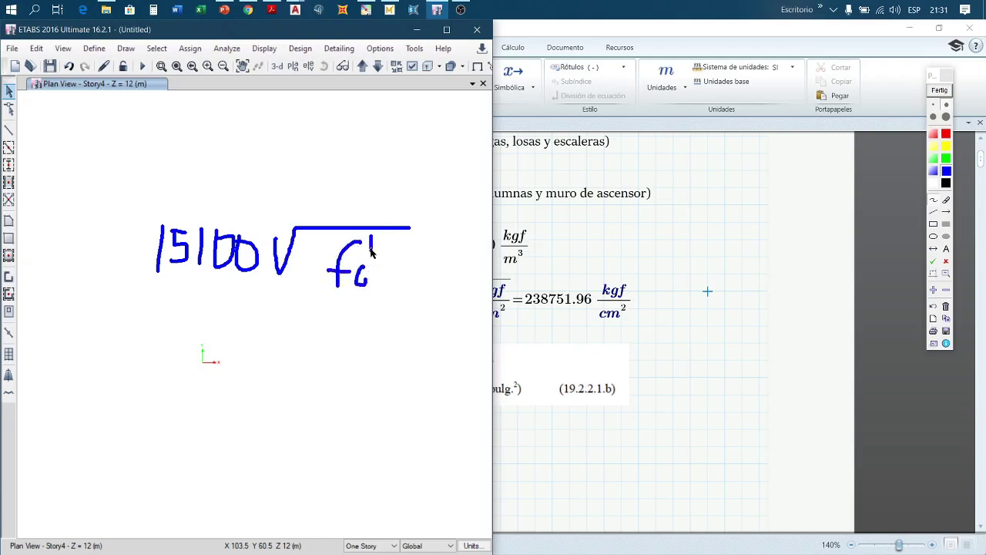
pyautogui.click(937, 92)
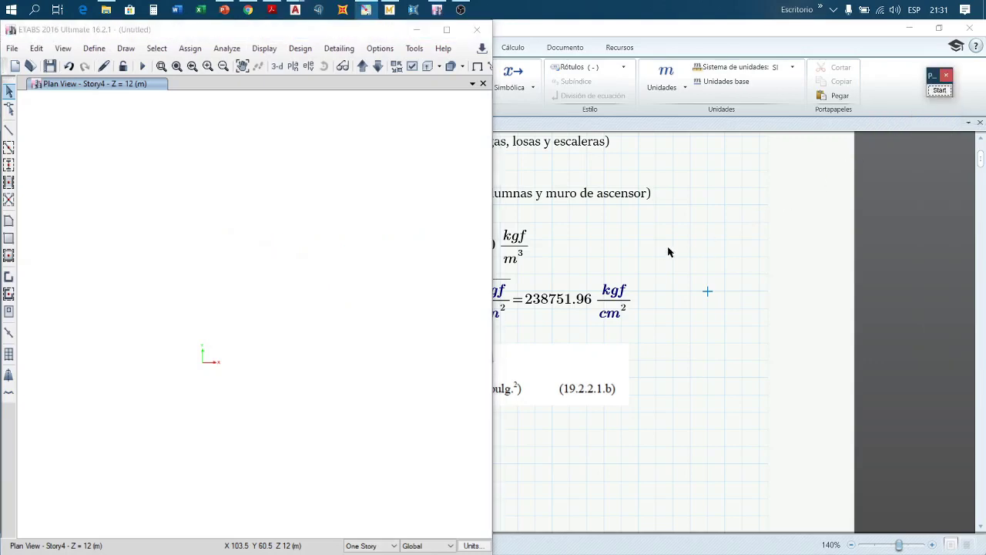
# Step: Switch to ACI-318SUS-14.pdf in Acrobat Reader and find the concrete elastic modulus formulas of section 19.2.2.1 on PDF page 336
pyautogui.click(271, 9)
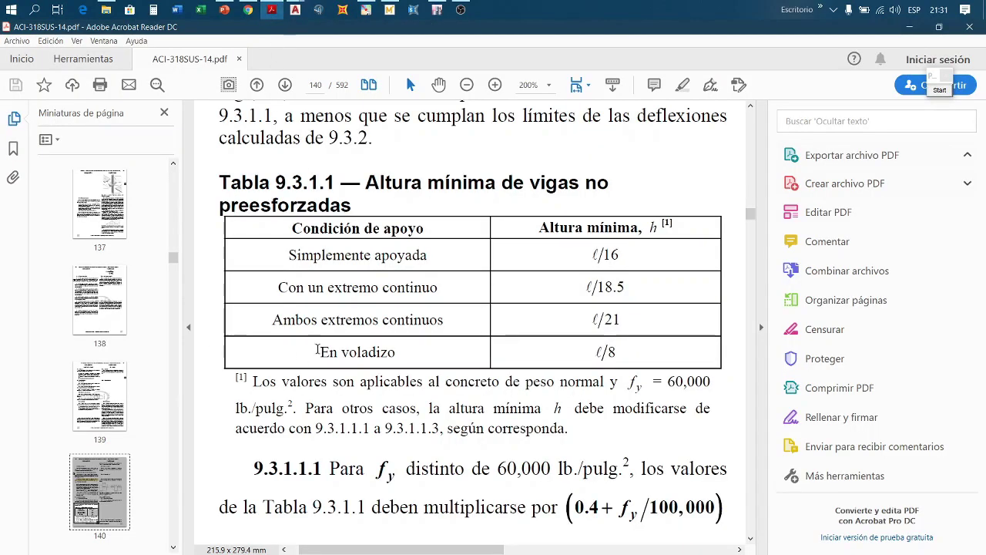
pyautogui.keyDown('ctrl'); pyautogui.scroll(-3, 411, 268); pyautogui.keyUp('ctrl')
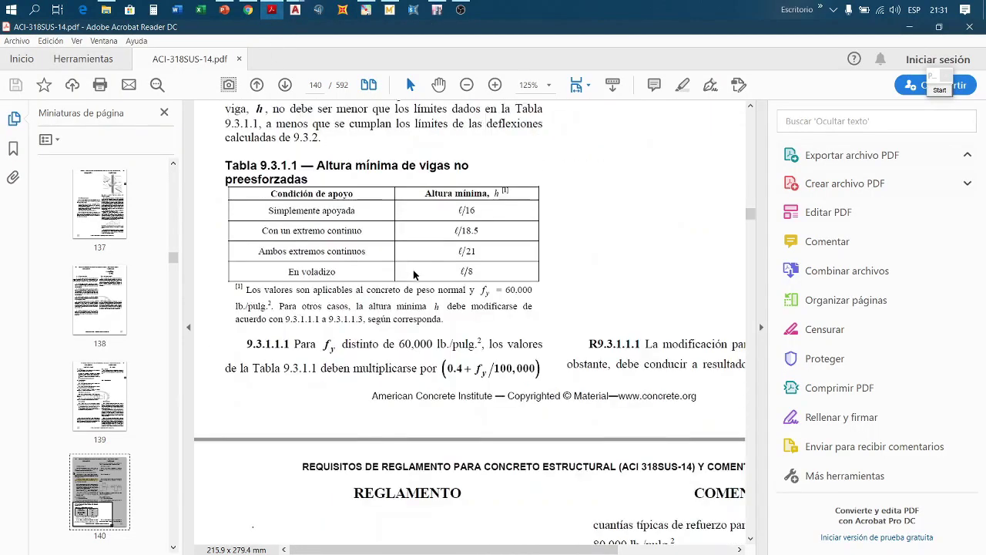
pyautogui.keyDown('ctrl'); pyautogui.scroll(-1, 414, 275); pyautogui.keyUp('ctrl')
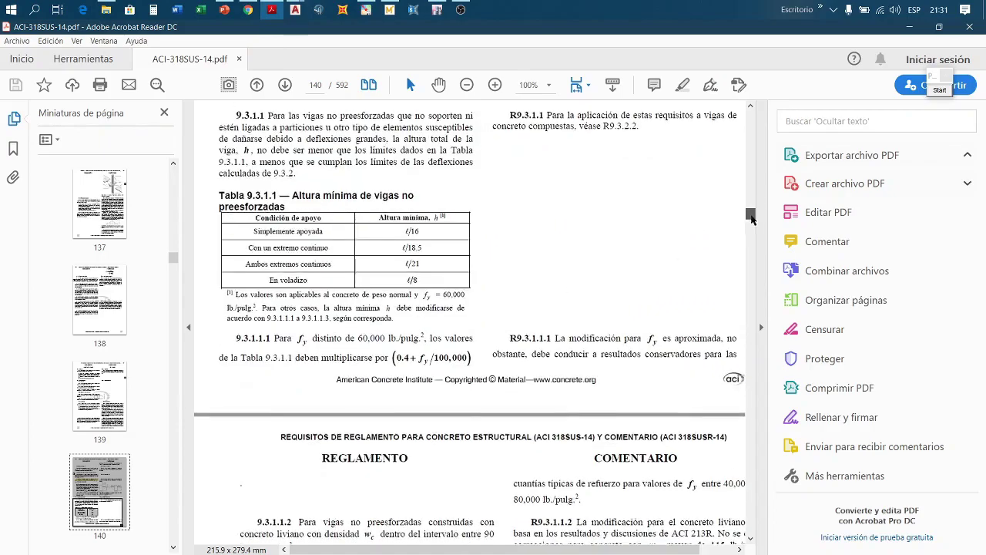
pyautogui.moveTo(751, 219); pyautogui.dragTo(757, 356)
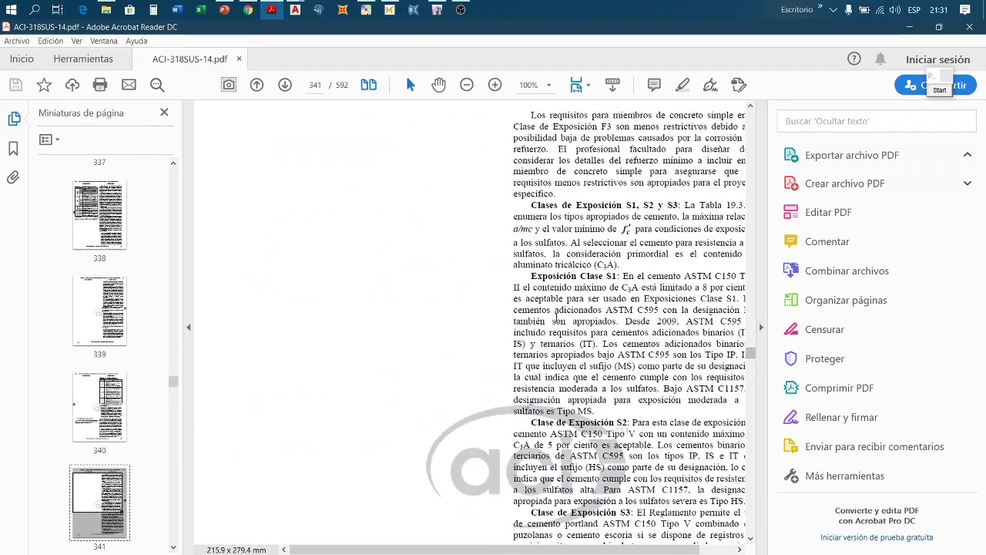
pyautogui.keyDown('ctrl'); pyautogui.scroll(-1, 550, 314); pyautogui.keyUp('ctrl')
pyautogui.scroll(3, 500, 312)
pyautogui.scroll(4, 499, 312)
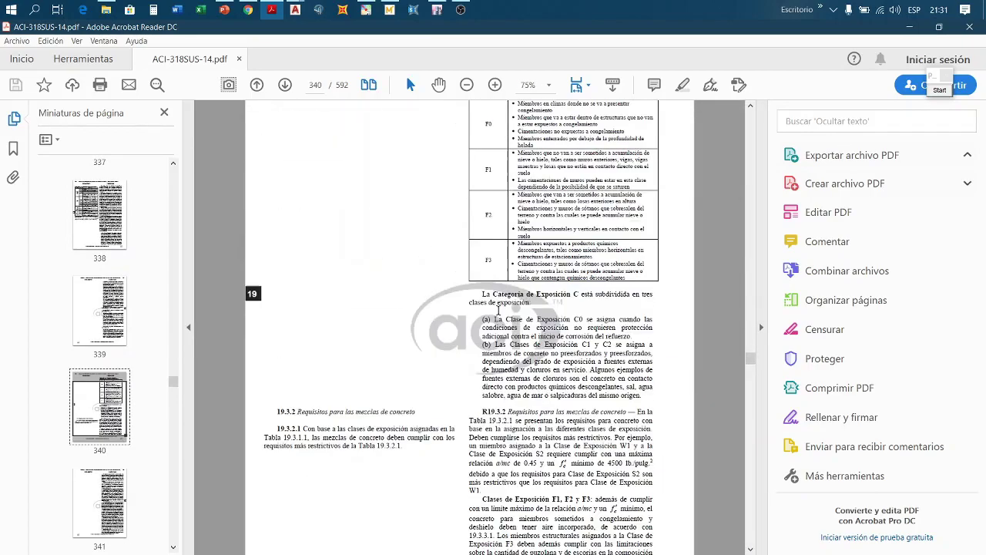
pyautogui.scroll(15, 497, 310)
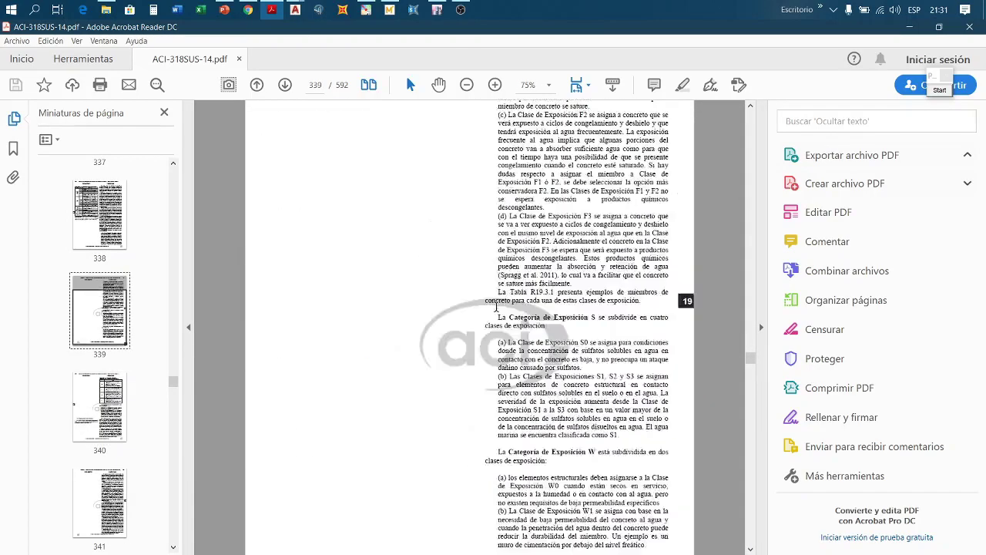
pyautogui.scroll(15, 496, 307)
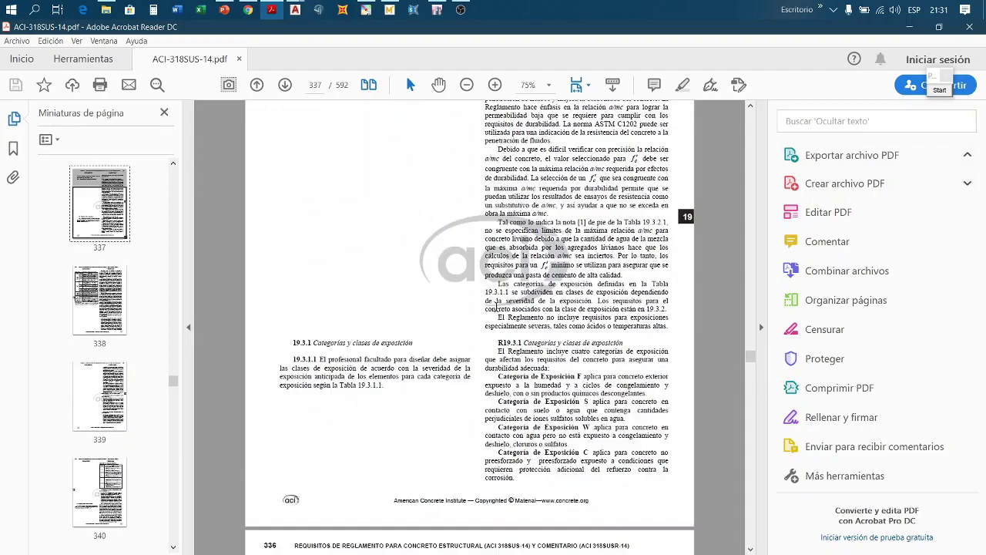
pyautogui.scroll(4, 496, 307)
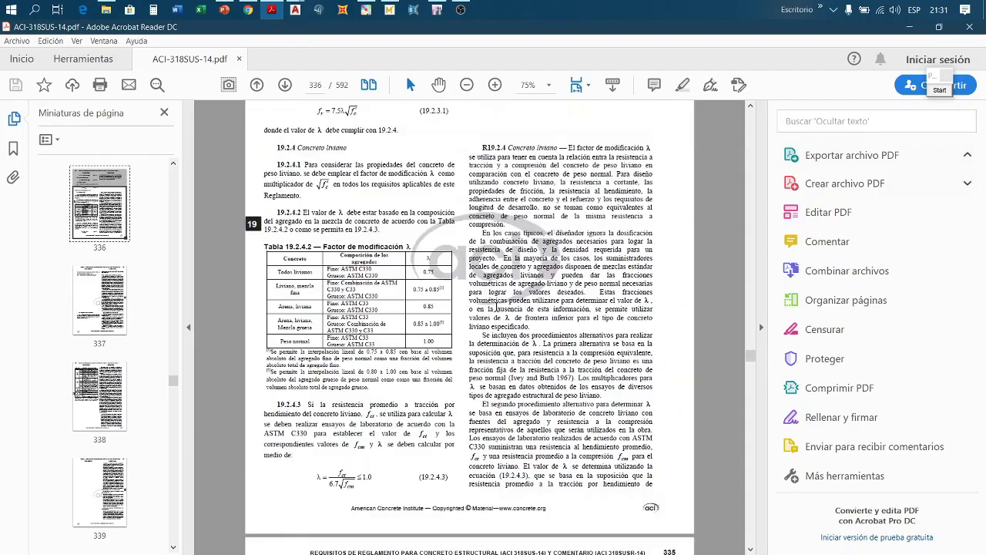
pyautogui.scroll(1, 495, 306)
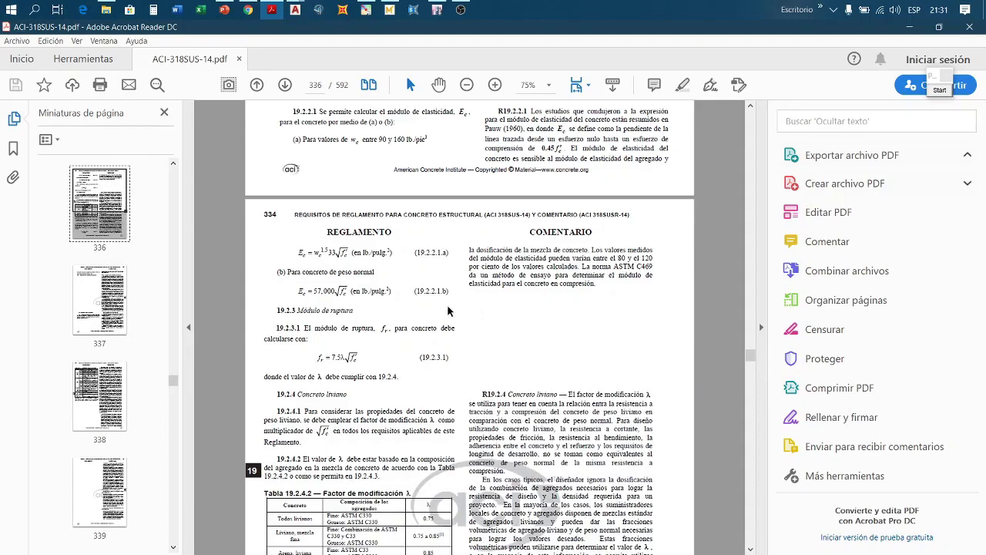
pyautogui.keyDown('ctrl'); pyautogui.scroll(3, 307, 294); pyautogui.keyUp('ctrl')
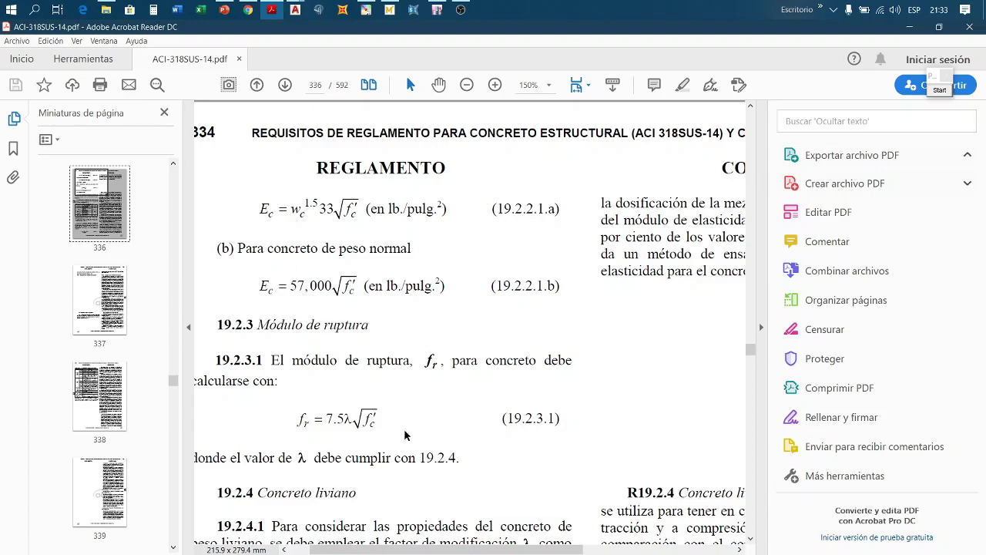
# Step: Read the rupture modulus provision 19.2.3 and the lightweight concrete provisions 19.2.4, including Tabla 19.2.4.2 with the modification factor λ
pyautogui.moveTo(377, 549); pyautogui.dragTo(357, 550)
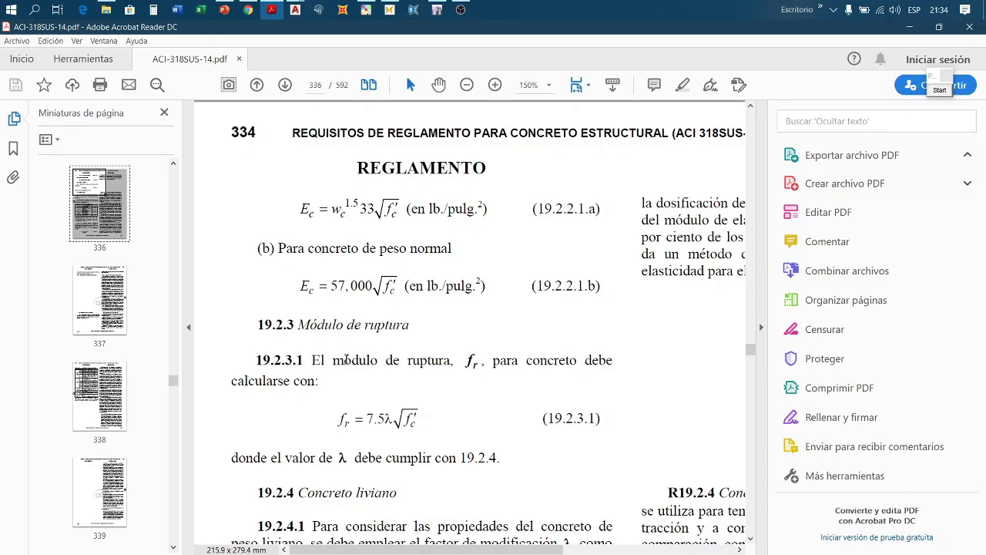
pyautogui.scroll(-3, 421, 329)
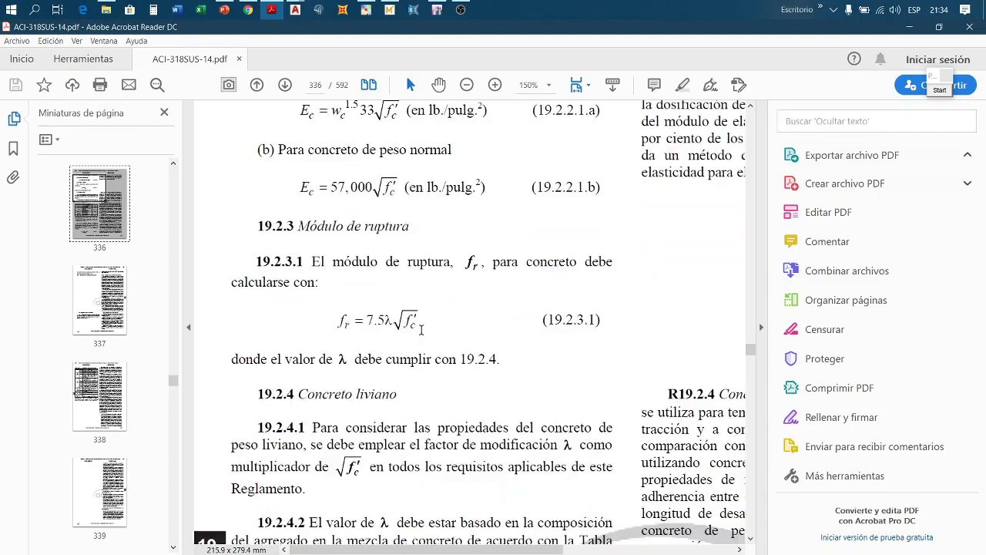
pyautogui.scroll(-7, 422, 329)
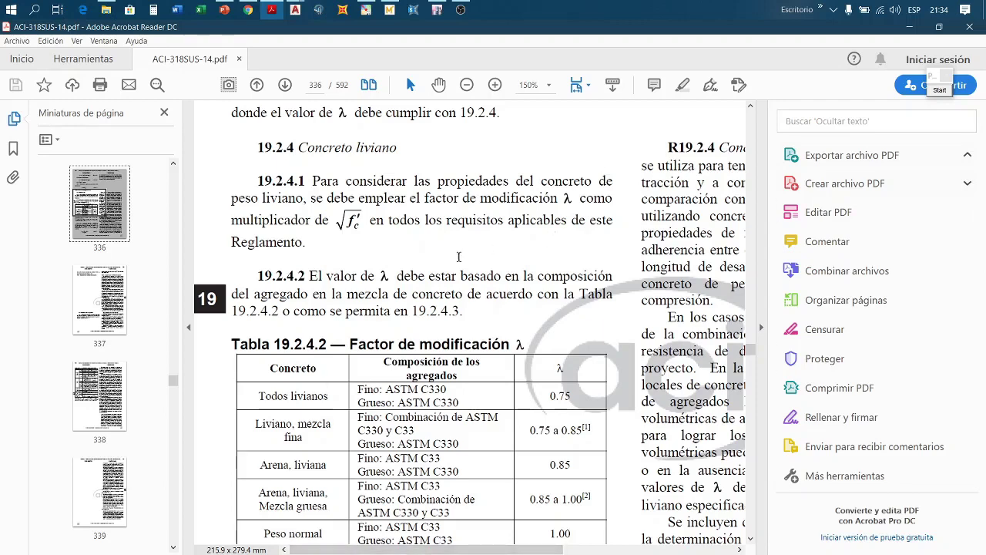
pyautogui.scroll(-1, 459, 257)
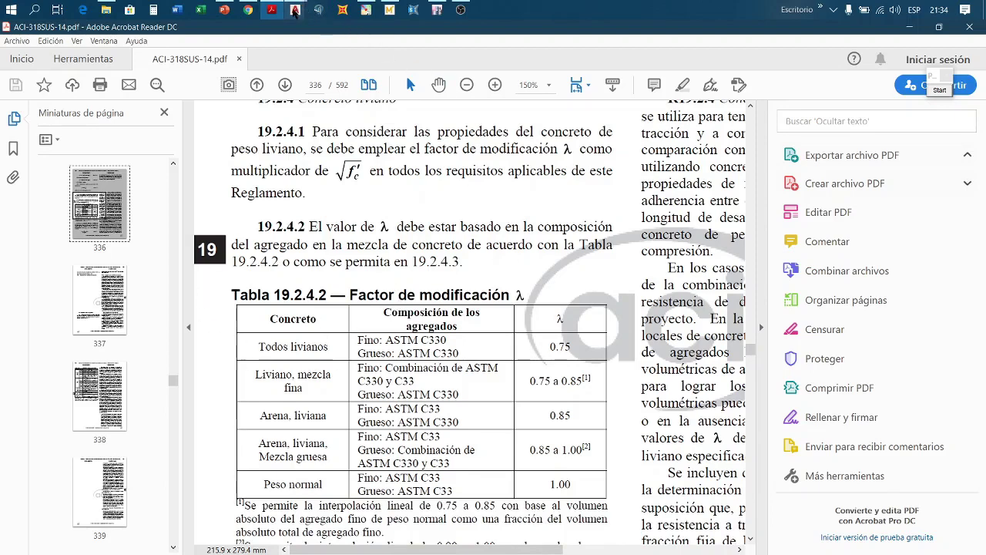
pyautogui.moveTo(250, 19)
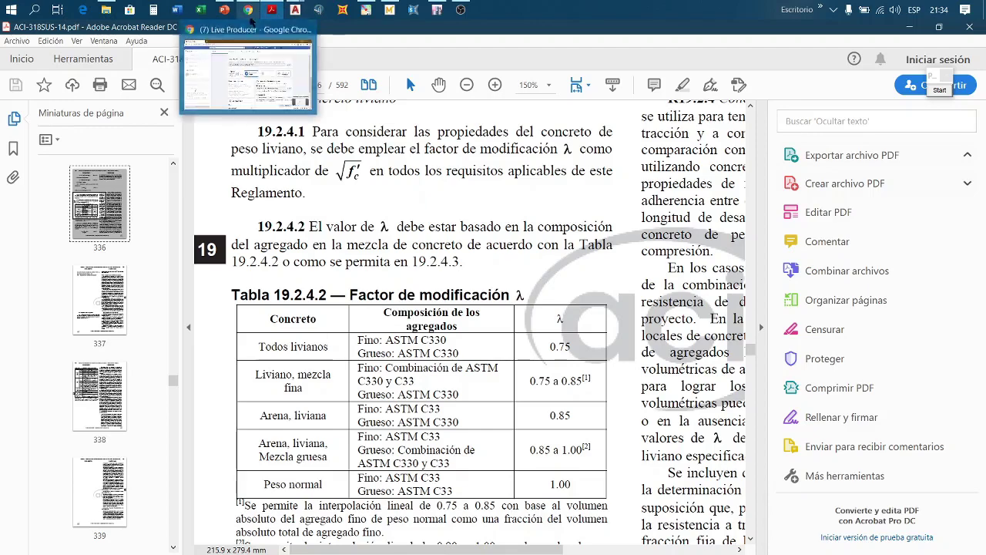
pyautogui.scroll(-5, 451, 293)
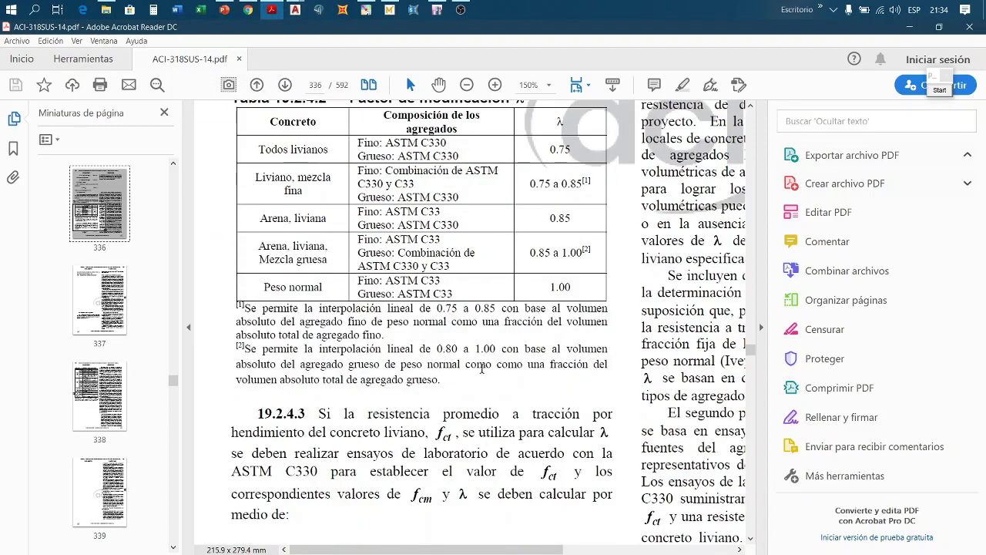
# Step: Find section 6.6, Análisis de primer orden, on PDF page 79 and highlight its heading briefly
pyautogui.keyDown('ctrl'); pyautogui.scroll(-3, 482, 368); pyautogui.keyUp('ctrl')
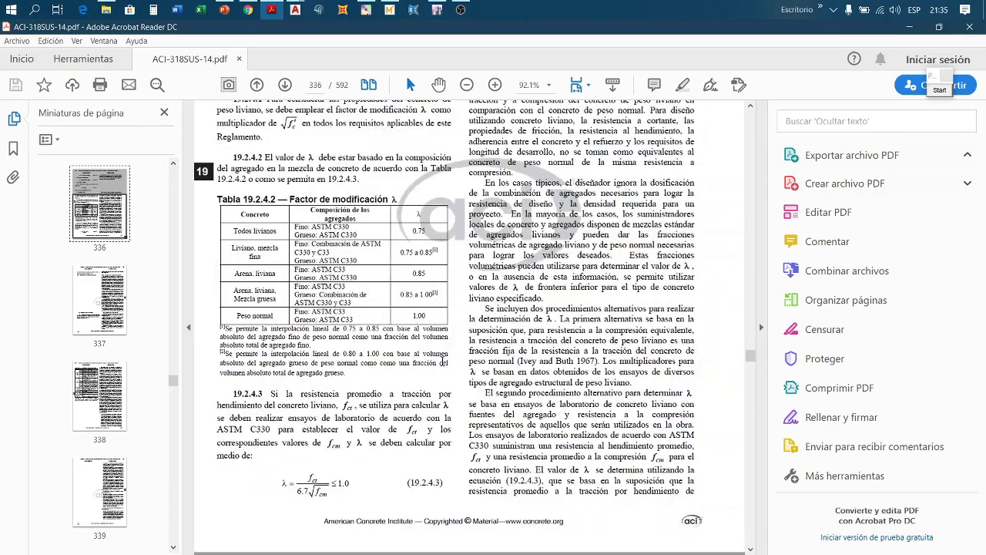
pyautogui.scroll(12, 444, 362)
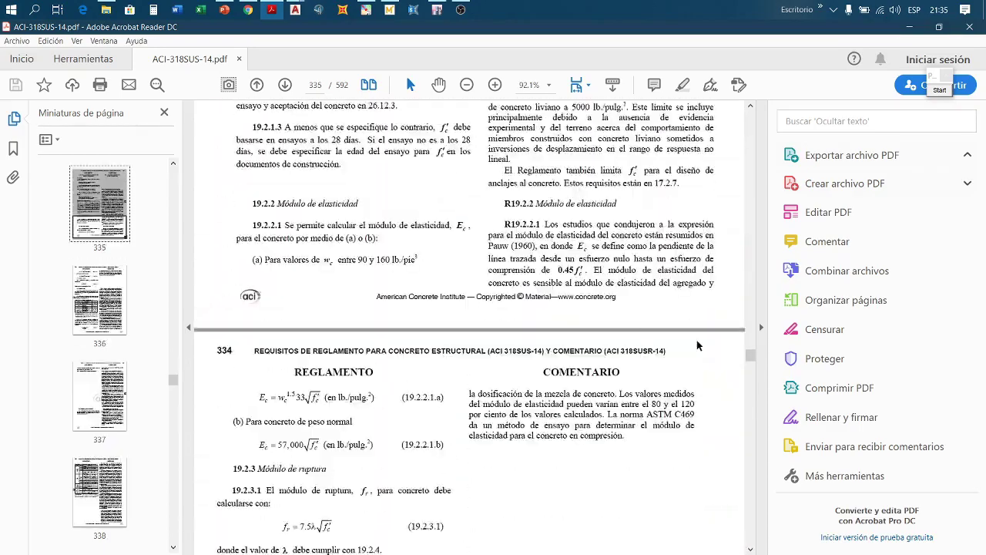
pyautogui.moveTo(750, 354); pyautogui.dragTo(756, 176)
pyautogui.scroll(-9, 516, 302)
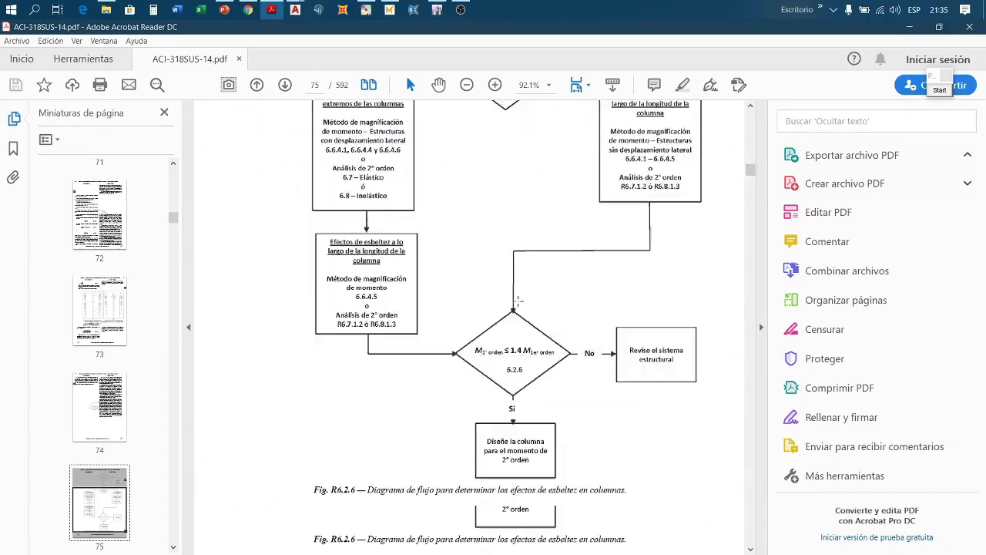
pyautogui.scroll(-10, 513, 303)
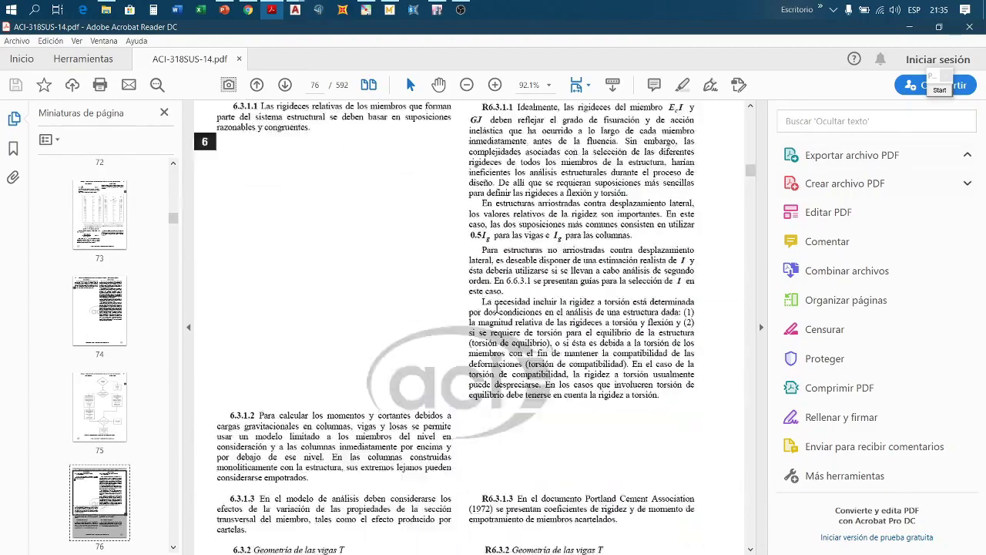
pyautogui.scroll(-10, 494, 315)
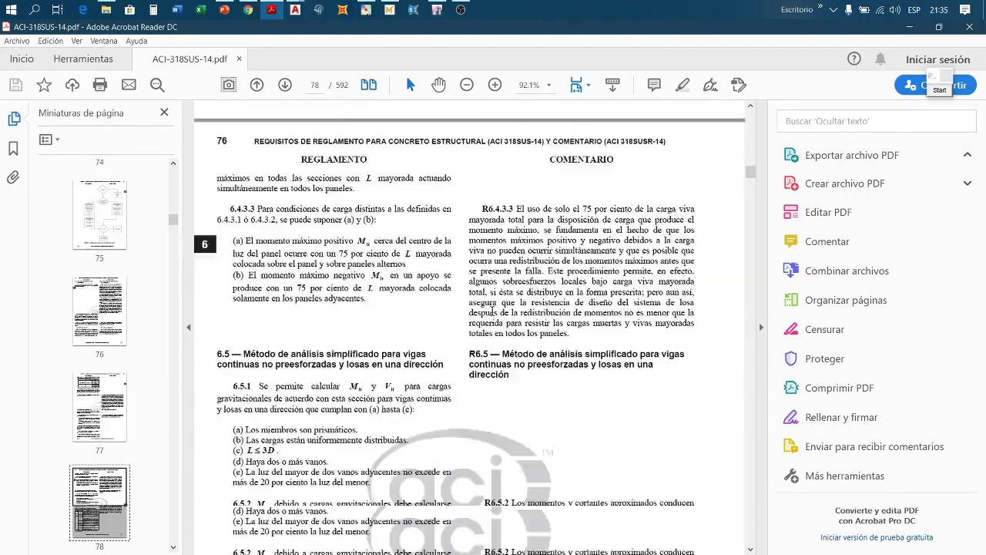
pyautogui.scroll(-4, 493, 312)
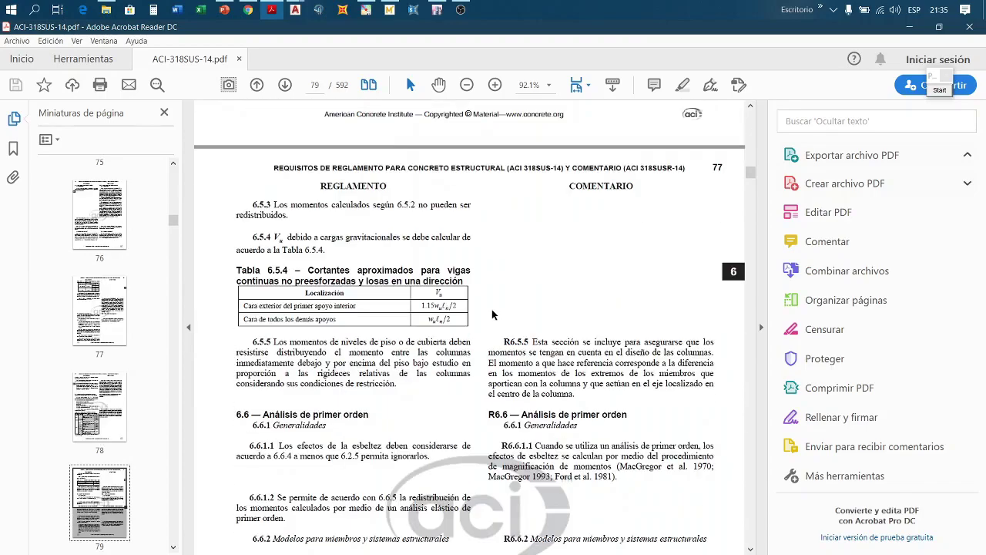
pyautogui.scroll(-4, 493, 314)
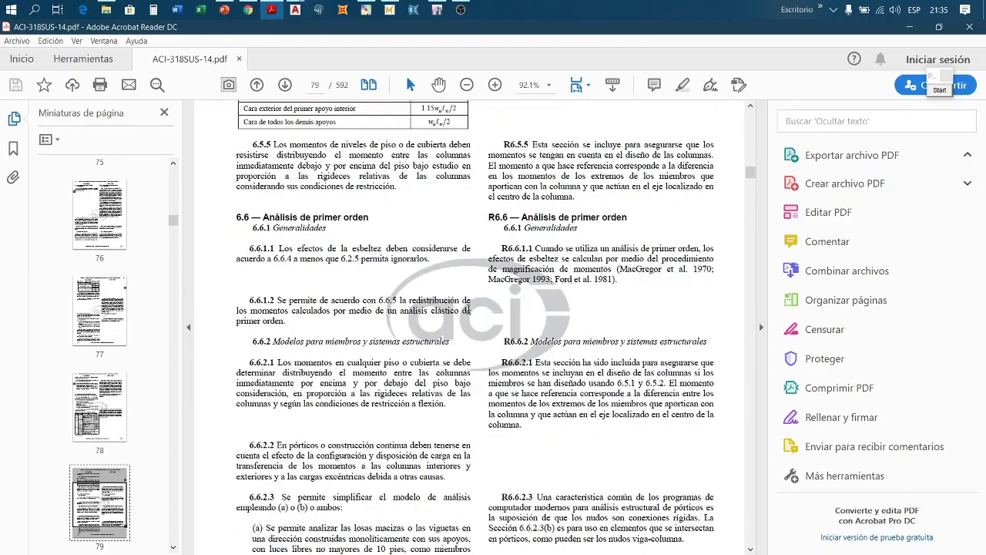
pyautogui.moveTo(262, 217); pyautogui.dragTo(368, 219)
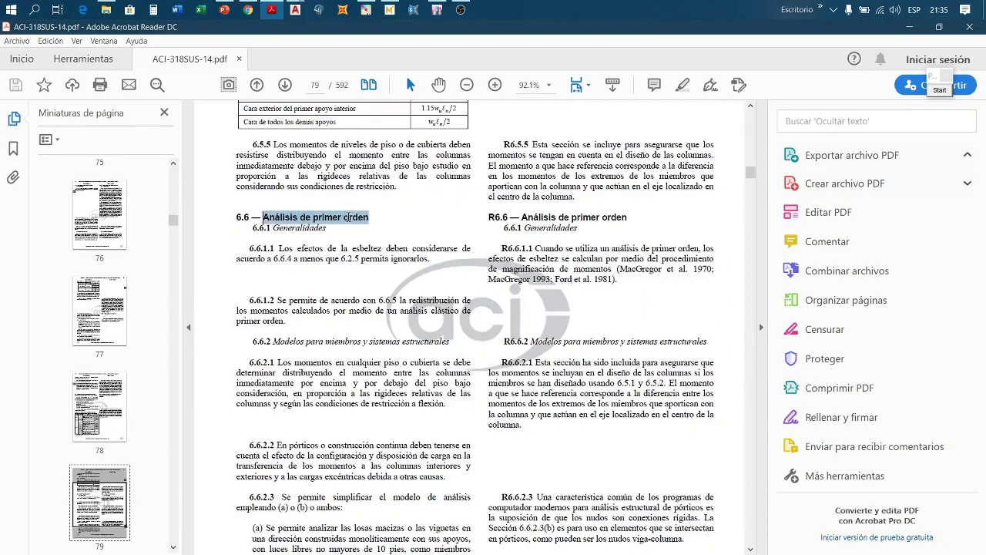
pyautogui.click(385, 230)
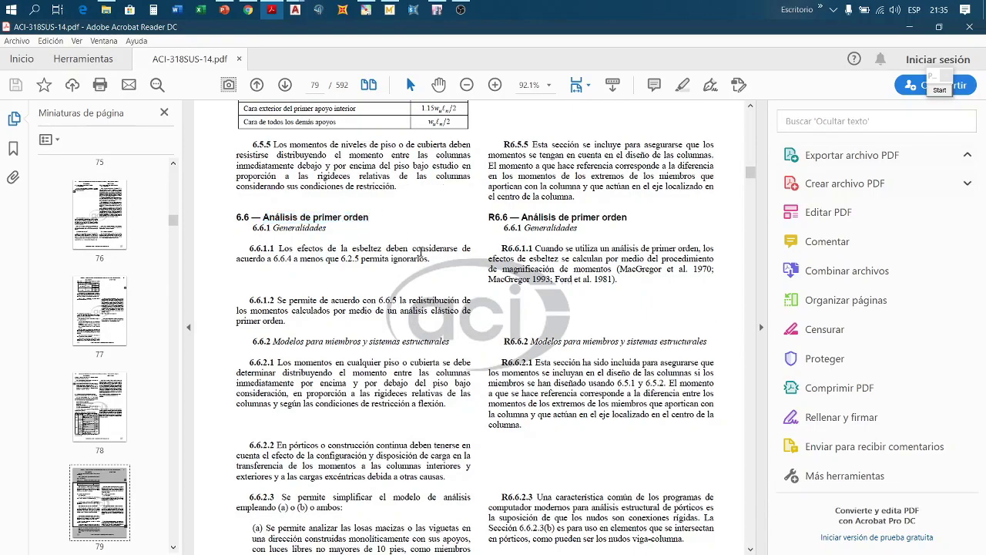
# Step: Find Table 6.6.3.1.1(a) on PDF page 80, circle its moment of inertia column in blue, and clear the annotation
pyautogui.scroll(-7, 416, 293)
pyautogui.scroll(-9, 414, 313)
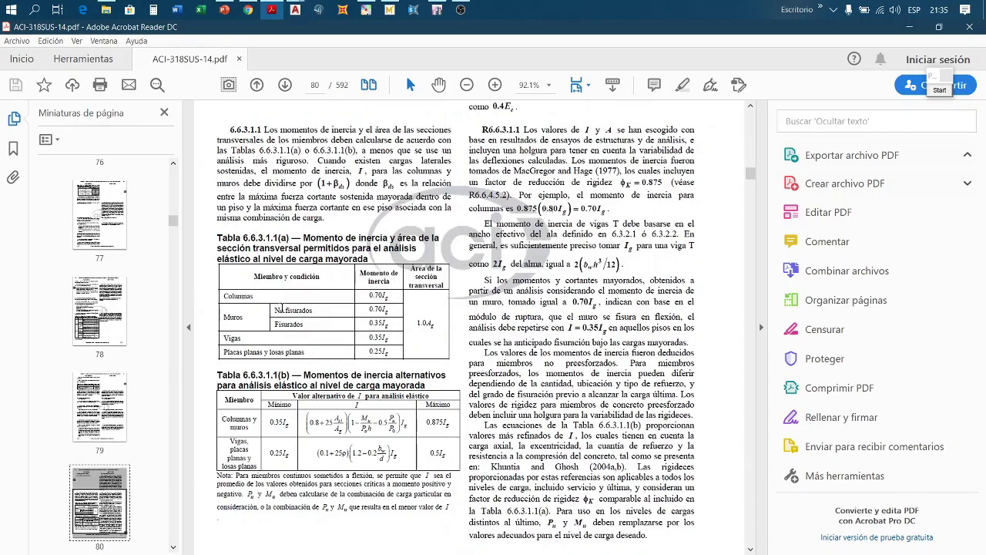
pyautogui.click(934, 75)
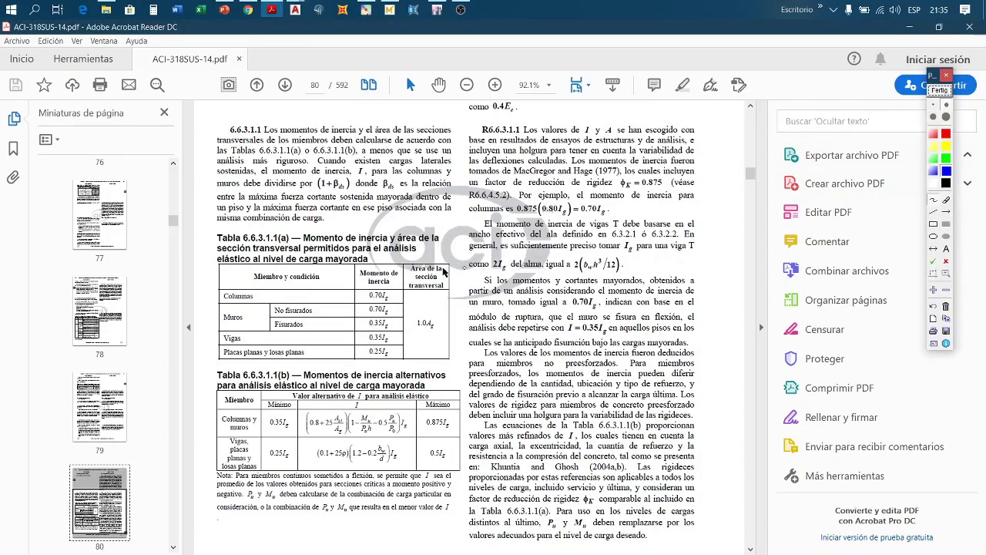
pyautogui.moveTo(395, 285)
pyautogui.mouseDown()
pyautogui.moveTo(367, 261)
pyautogui.moveTo(343, 312)
pyautogui.moveTo(368, 360)
pyautogui.moveTo(383, 358)
pyautogui.moveTo(403, 325)
pyautogui.moveTo(400, 284)
pyautogui.mouseUp()
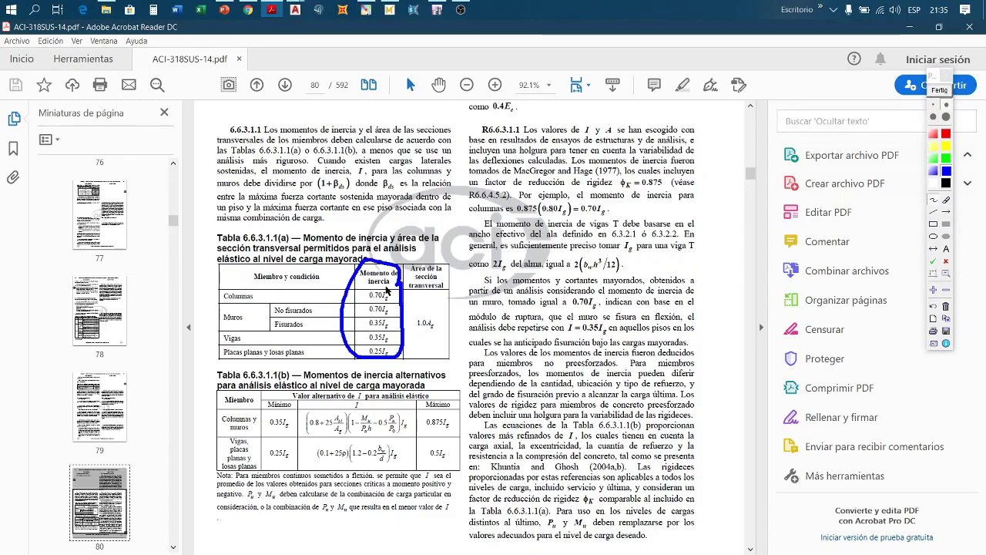
pyautogui.click(940, 93)
# Step: Hide both side panes and read the lateral load and service load inertia provisions 6.6.3.1.2 to 6.6.3.2.2 on PDF page 81
pyautogui.scroll(-5, 500, 299)
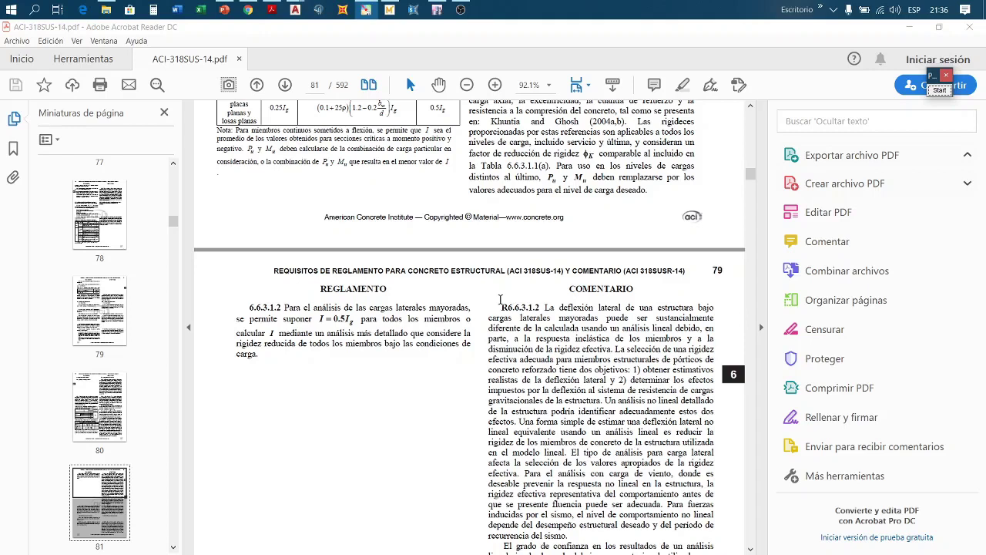
pyautogui.click(763, 329)
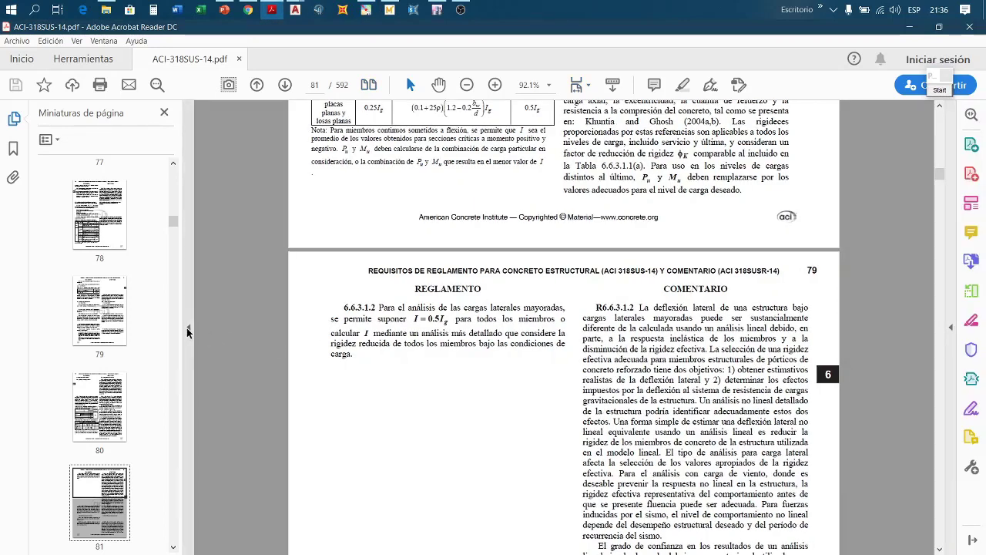
pyautogui.click(188, 329)
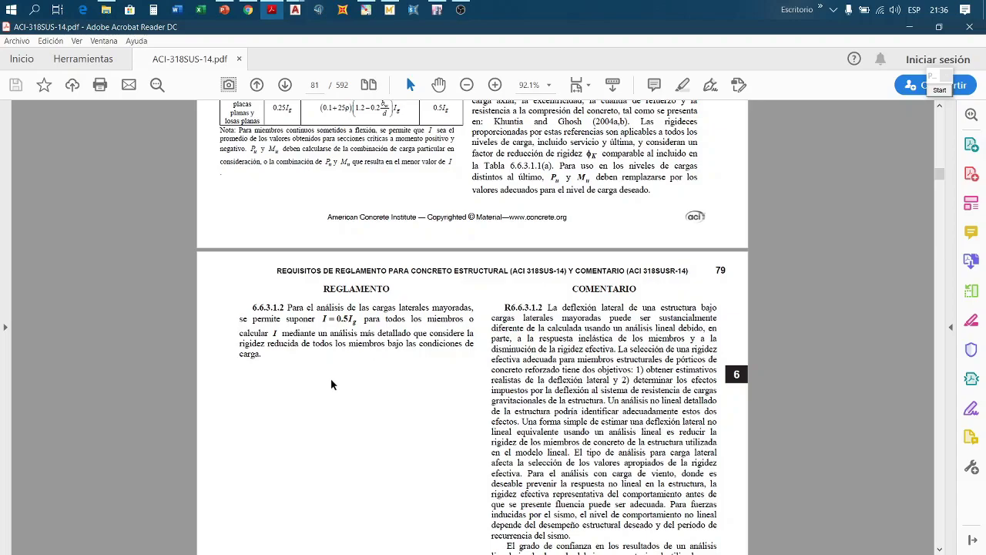
pyautogui.scroll(-5, 331, 383)
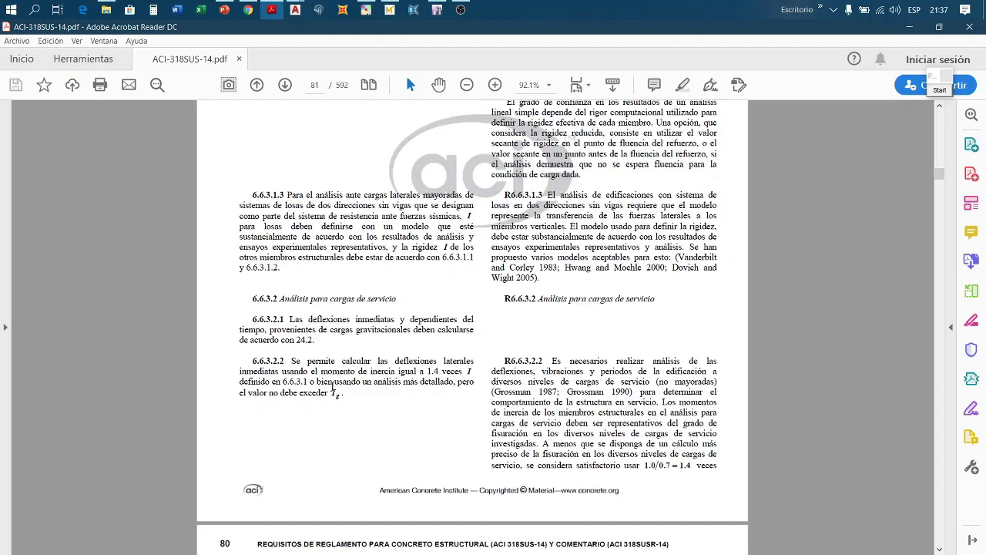
# Step: Switch to maximized ETABS, examine the data form for a new load combination, and close the form without adding it
pyautogui.click(437, 10)
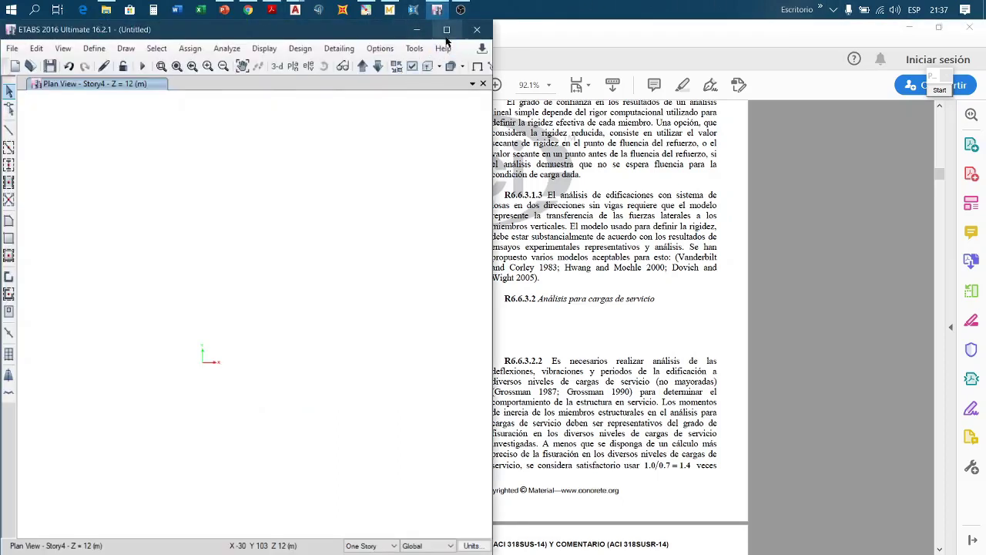
pyautogui.click(445, 30)
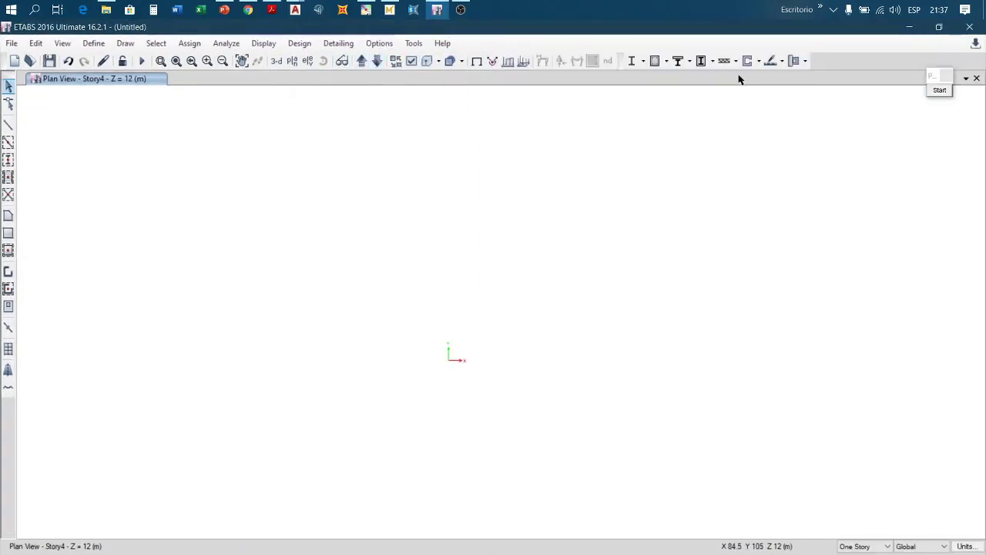
pyautogui.click(93, 43)
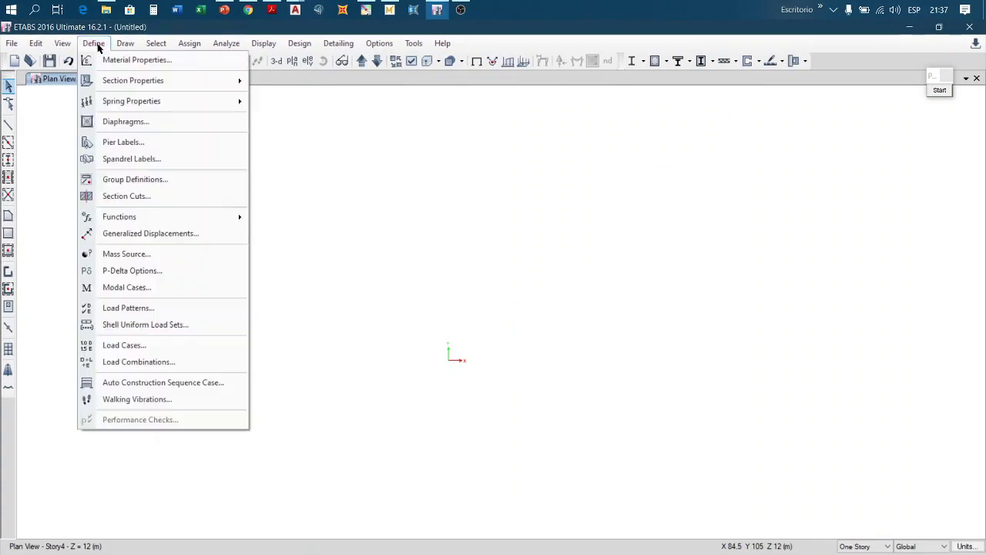
pyautogui.click(147, 361)
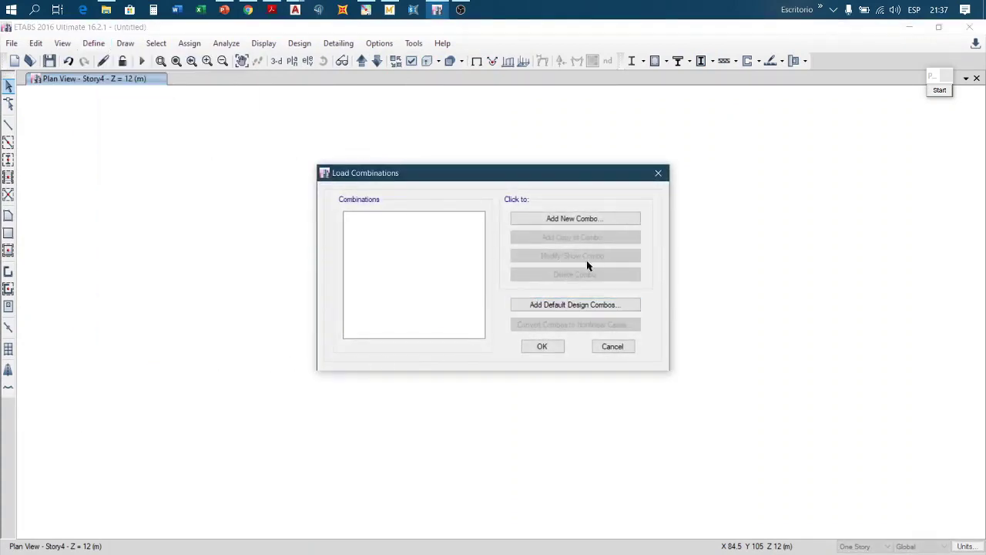
pyautogui.click(575, 224)
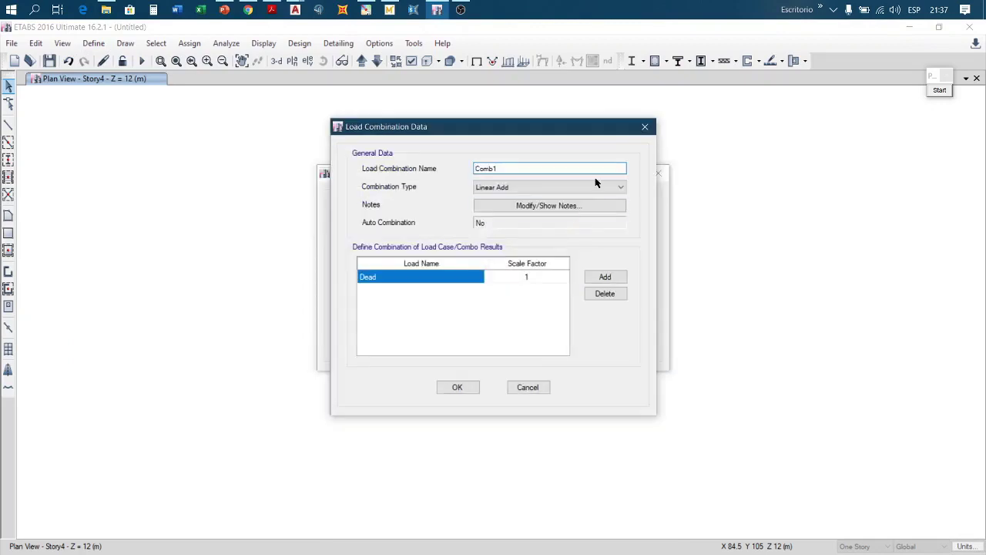
pyautogui.click(644, 128)
# Step: Examine the default design combinations, marking the concrete frame, shear wall and slab design types in blue, and cancel both load combination dialogs
pyautogui.click(570, 302)
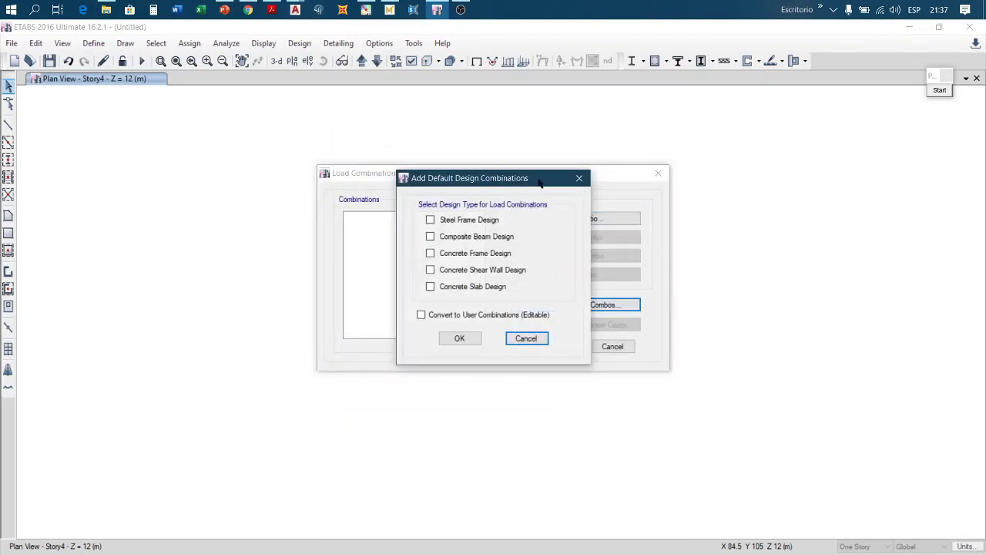
pyautogui.moveTo(533, 180); pyautogui.dragTo(414, 176)
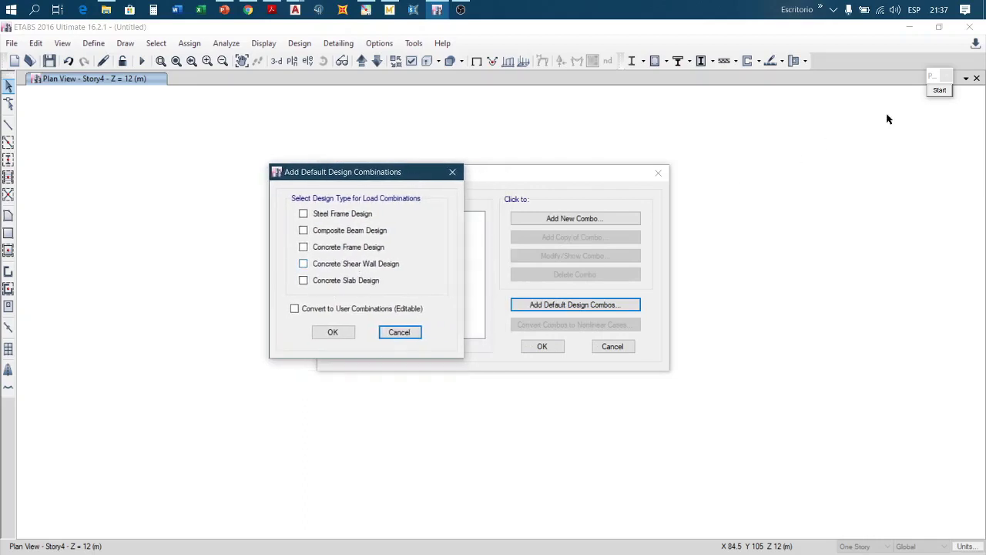
pyautogui.click(939, 91)
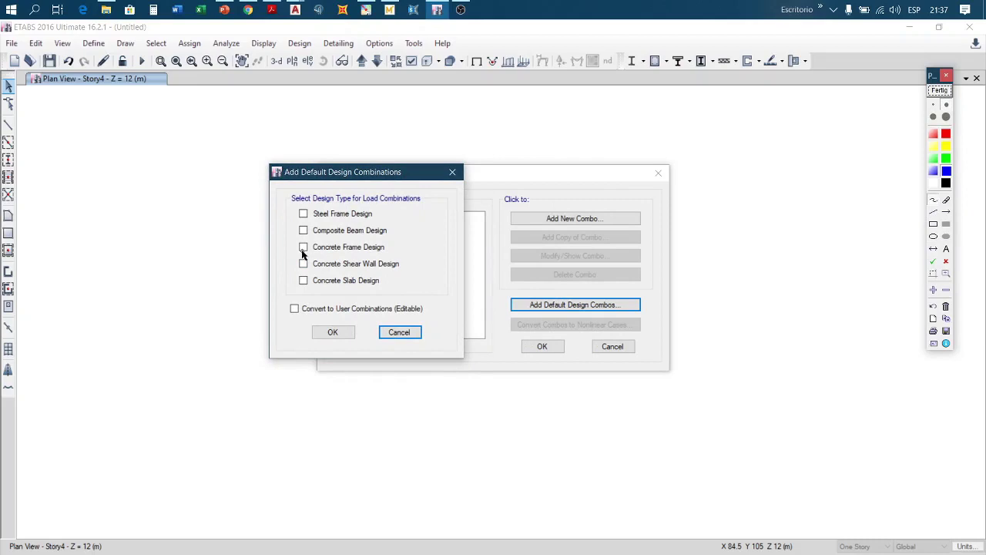
pyautogui.moveTo(303, 254)
pyautogui.mouseDown()
pyautogui.moveTo(385, 256)
pyautogui.moveTo(382, 241)
pyautogui.moveTo(301, 251)
pyautogui.moveTo(378, 279)
pyautogui.moveTo(404, 271)
pyautogui.moveTo(399, 257)
pyautogui.moveTo(359, 257)
pyautogui.moveTo(308, 261)
pyautogui.moveTo(303, 269)
pyautogui.moveTo(339, 282)
pyautogui.moveTo(381, 279)
pyautogui.moveTo(371, 296)
pyautogui.moveTo(290, 291)
pyautogui.moveTo(295, 280)
pyautogui.mouseUp()
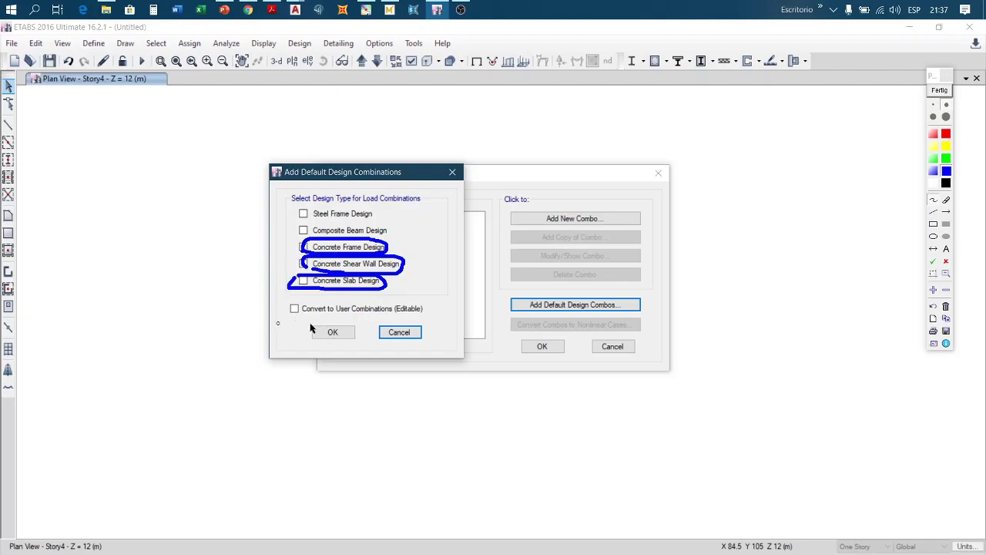
pyautogui.click(940, 91)
pyautogui.moveTo(425, 178); pyautogui.dragTo(274, 181)
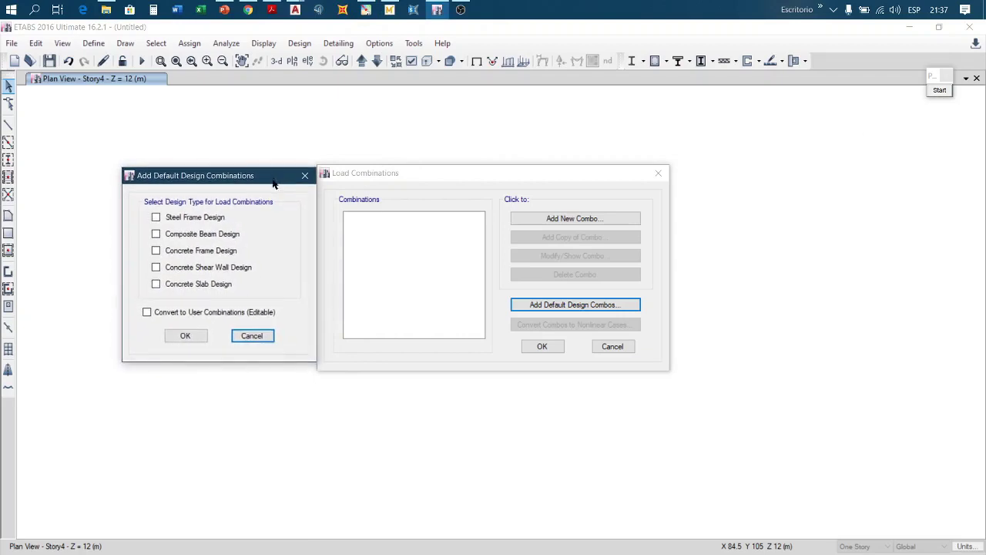
pyautogui.click(254, 336)
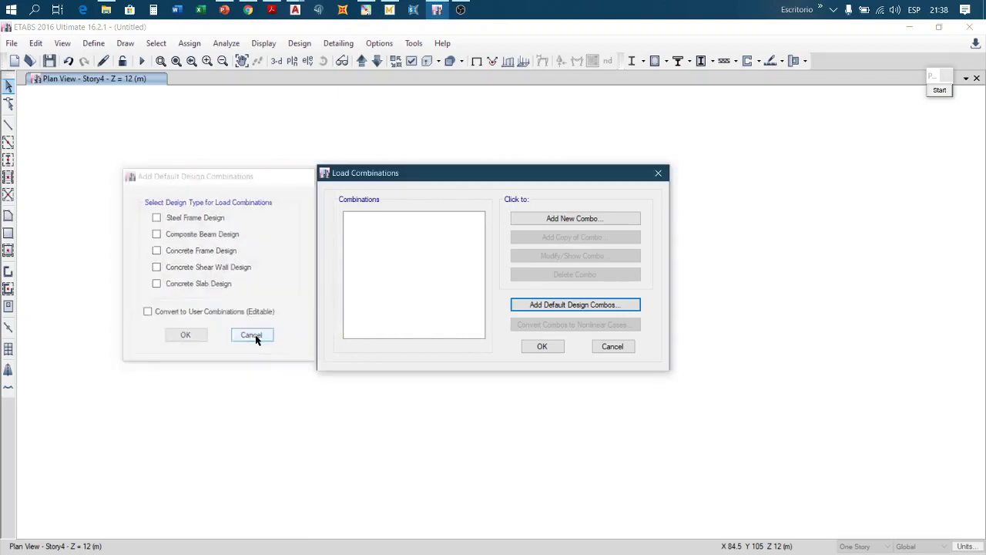
pyautogui.click(609, 347)
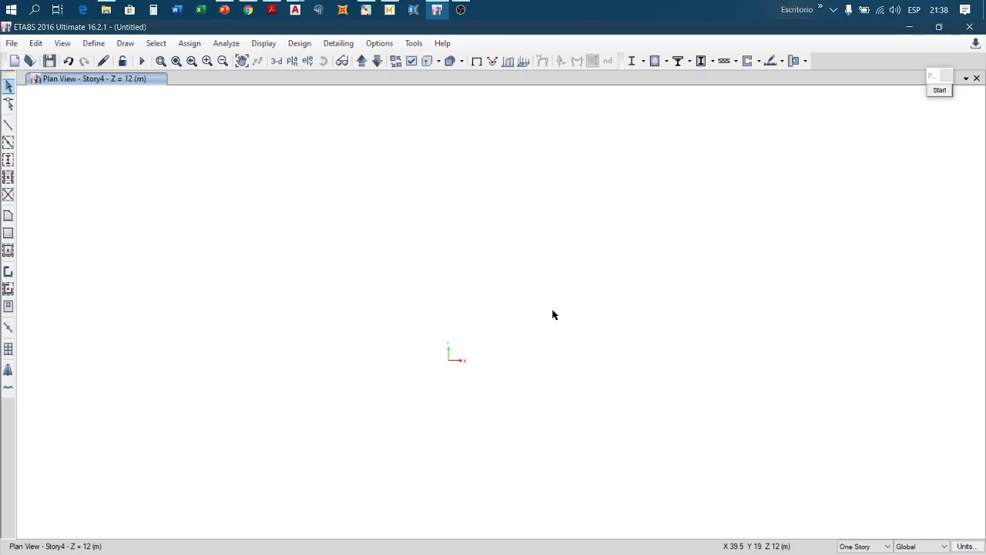
# Step: Open the reinforcement data of the VIGA 20X40 frame section to examine its design type, rebar materials and covers
pyautogui.click(94, 43)
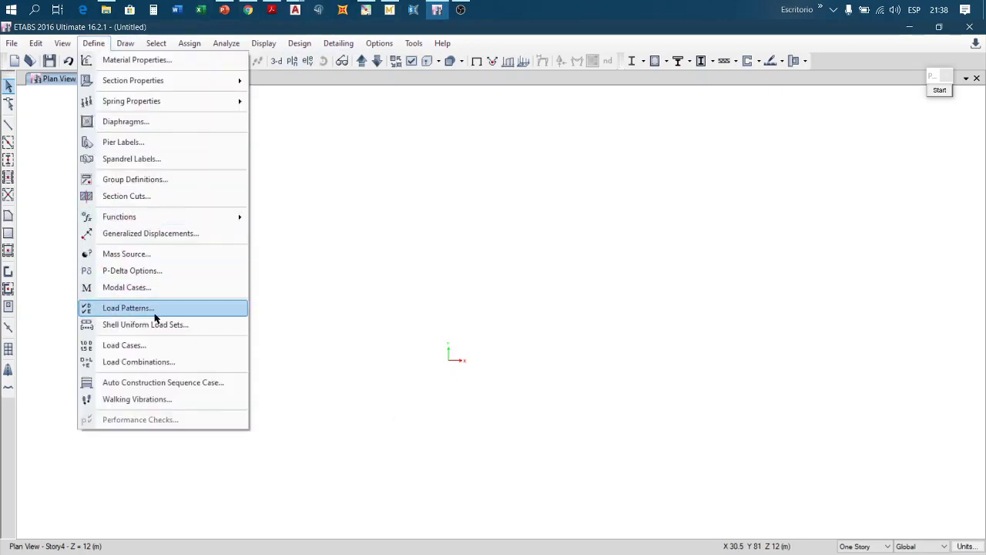
pyautogui.moveTo(136, 81)
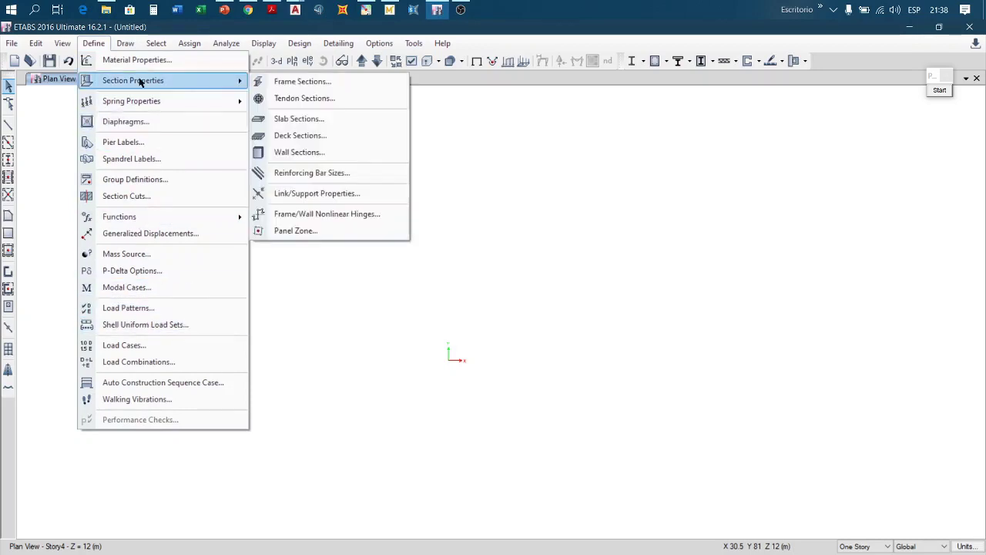
pyautogui.click(342, 82)
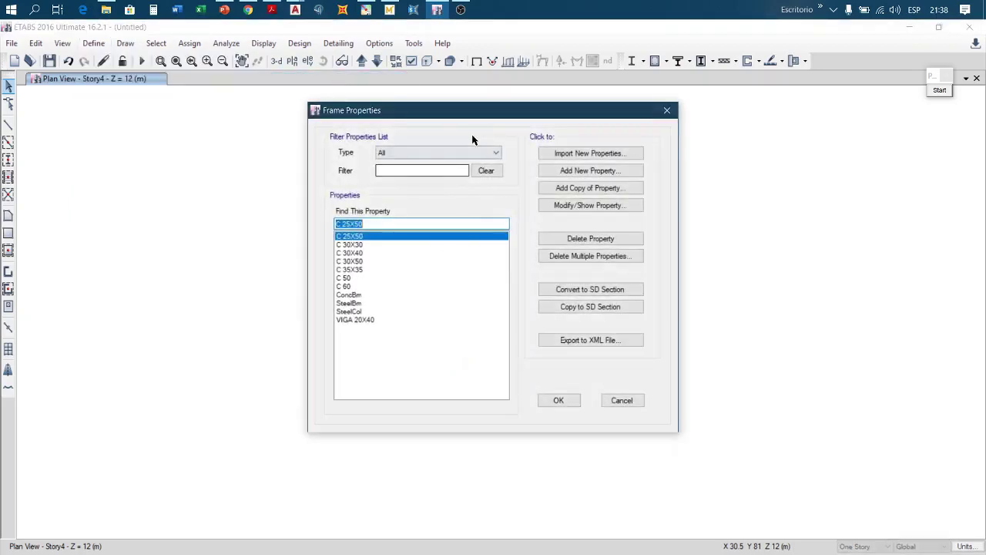
pyautogui.click(370, 319)
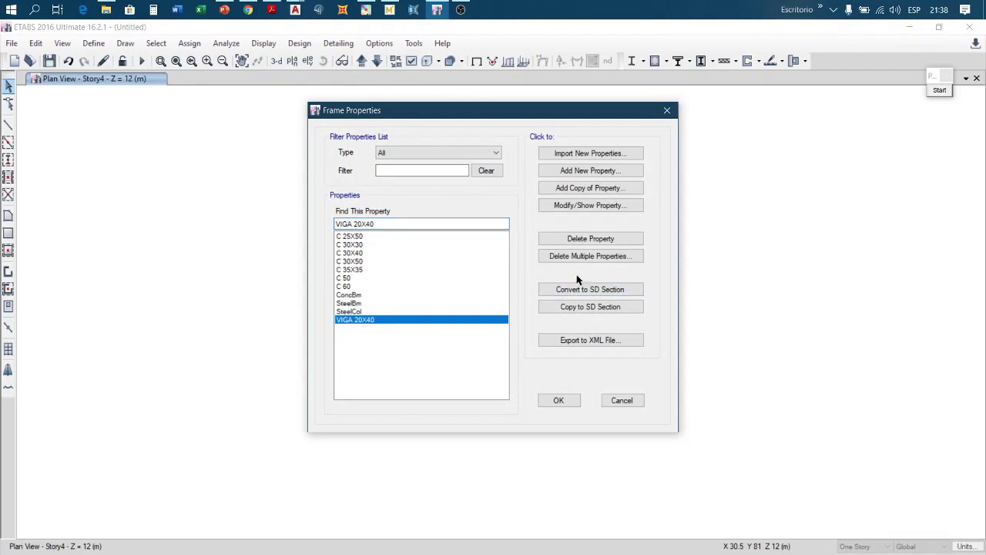
pyautogui.click(577, 205)
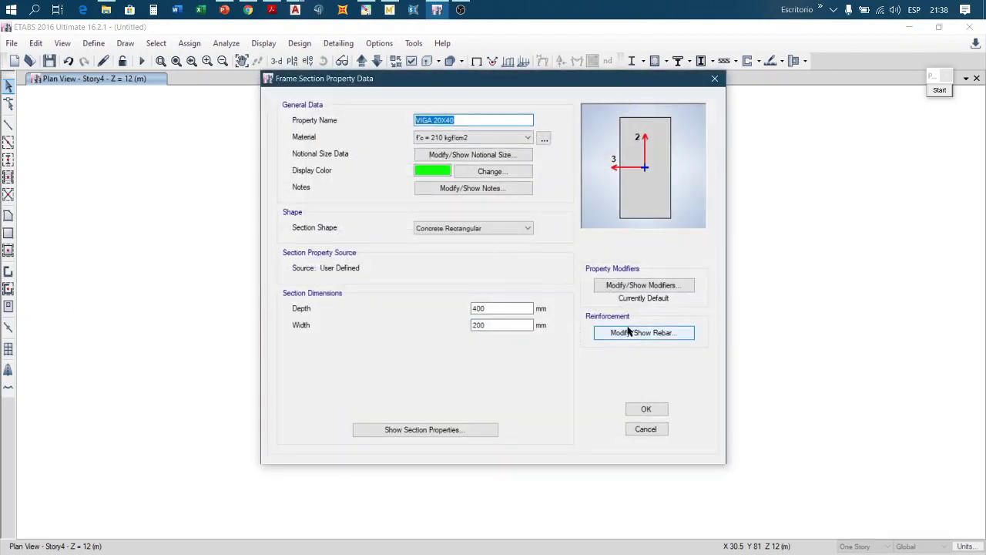
pyautogui.click(638, 333)
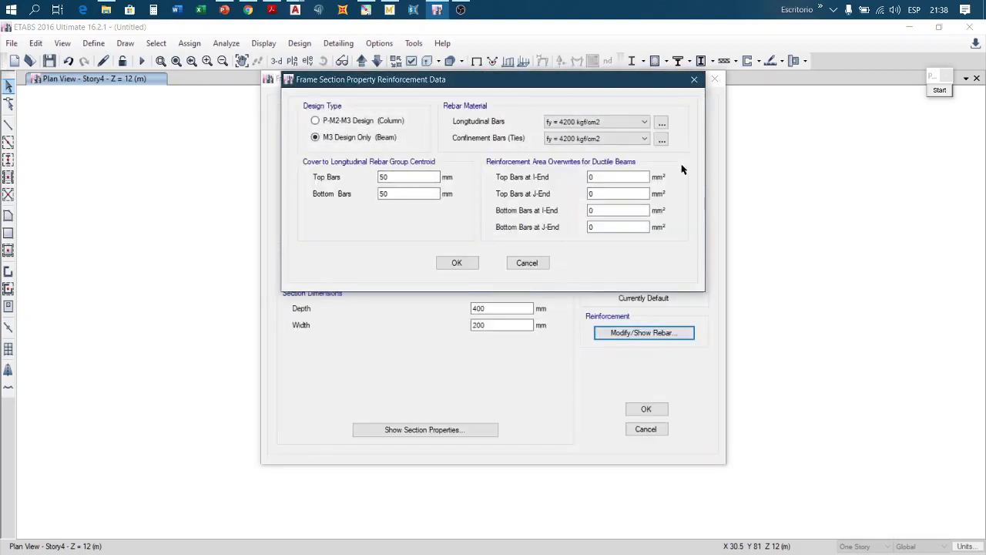
# Step: Circle the Cover to Longitudinal Rebar Group Centroid heading in blue freehand, and circle its word Centroid separately
pyautogui.click(939, 91)
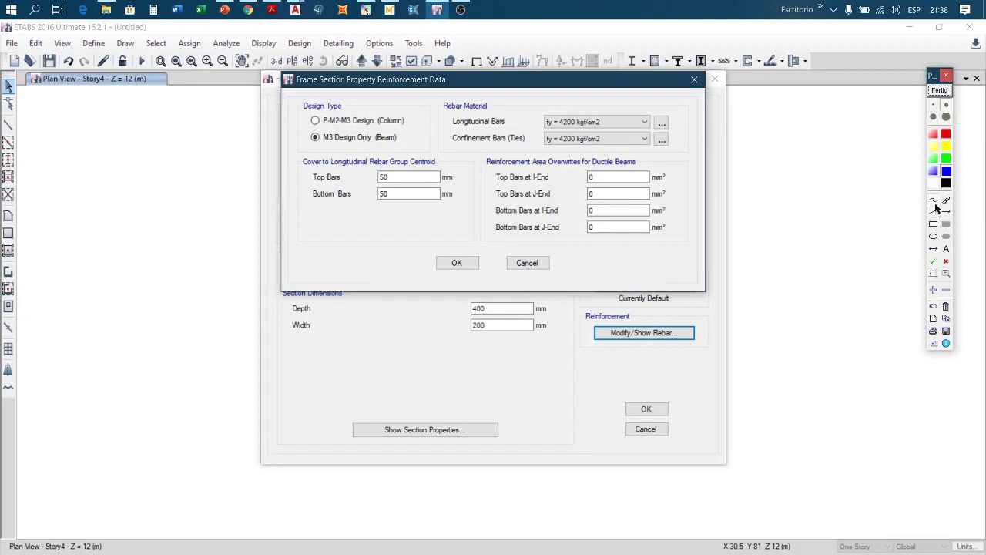
pyautogui.click(932, 200)
pyautogui.moveTo(302, 168)
pyautogui.mouseDown()
pyautogui.moveTo(443, 167)
pyautogui.moveTo(435, 156)
pyautogui.moveTo(371, 150)
pyautogui.moveTo(301, 163)
pyautogui.mouseUp()
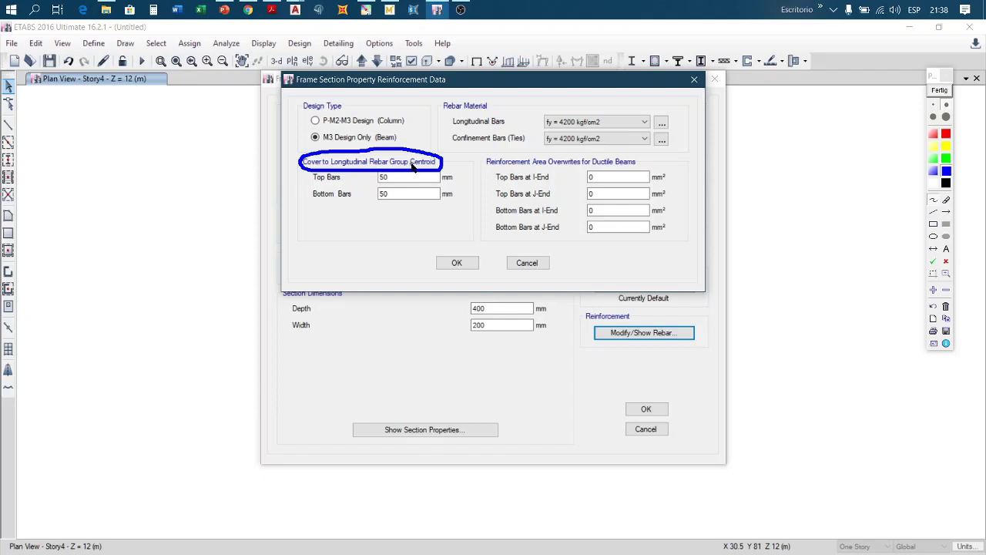
pyautogui.moveTo(412, 164)
pyautogui.mouseDown()
pyautogui.moveTo(434, 169)
pyautogui.moveTo(423, 156)
pyautogui.moveTo(411, 166)
pyautogui.mouseUp()
# Step: Sketch a beam section beside the dialogs with a blue outline, a green inner stirrup rectangle and thick yellow dots as bottom corner bars
pyautogui.click(933, 225)
pyautogui.moveTo(53, 158)
pyautogui.mouseDown()
pyautogui.moveTo(55, 229)
pyautogui.moveTo(136, 278)
pyautogui.moveTo(145, 308)
pyautogui.mouseUp()
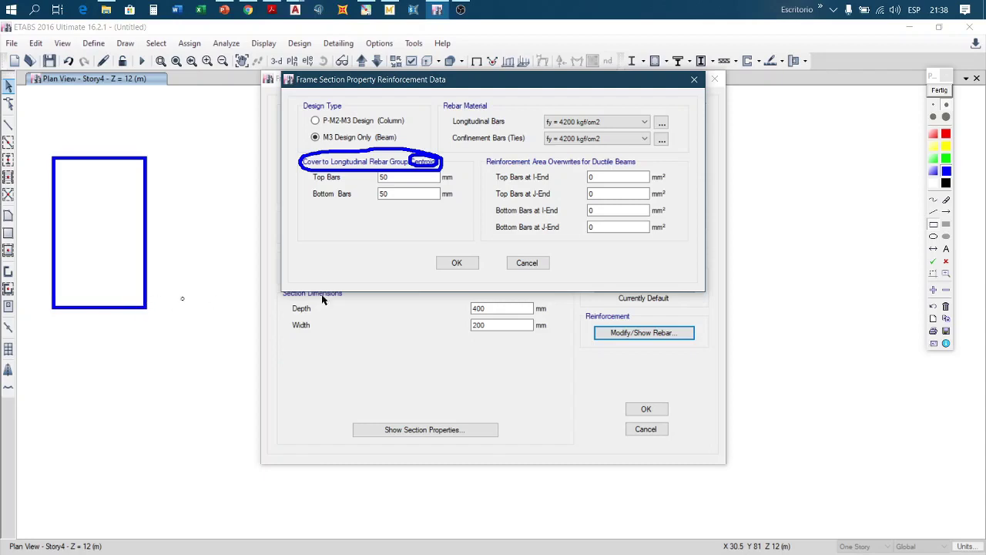
pyautogui.click(946, 159)
pyautogui.moveTo(64, 167); pyautogui.dragTo(136, 299)
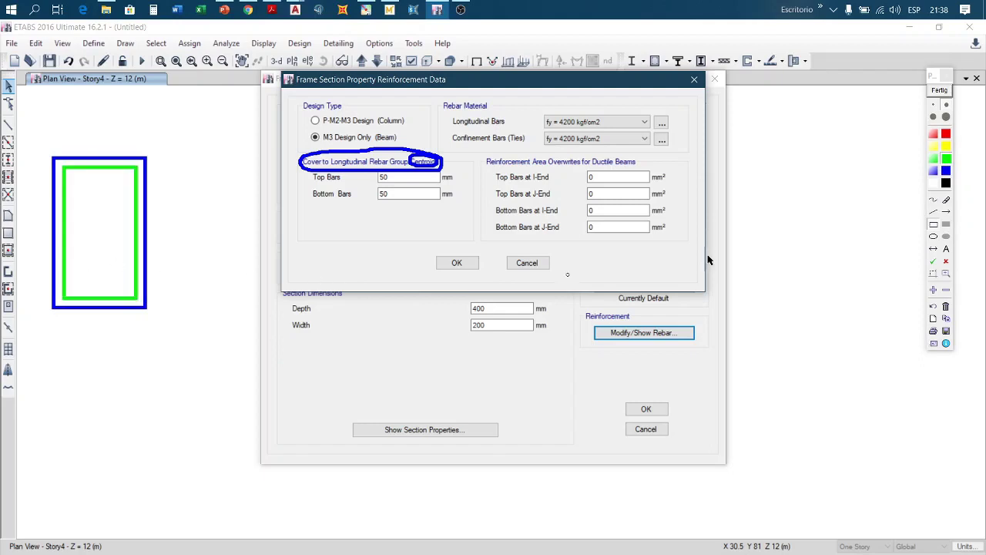
pyautogui.click(946, 117)
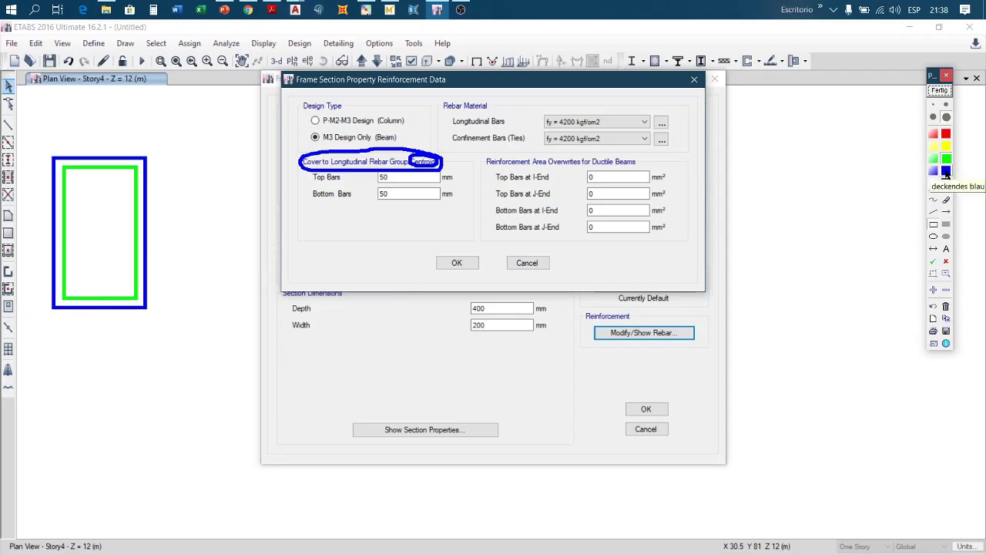
pyautogui.click(70, 292)
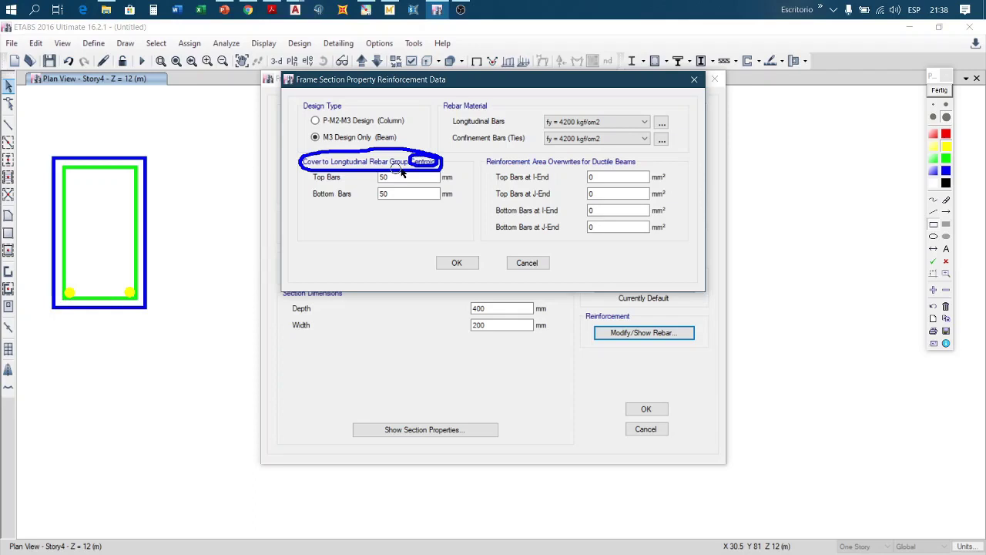
# Step: Mark the cover from the sketch's bottom corner bar with thin yellow lines, write "r=3" below, and clear the annotations
pyautogui.click(945, 107)
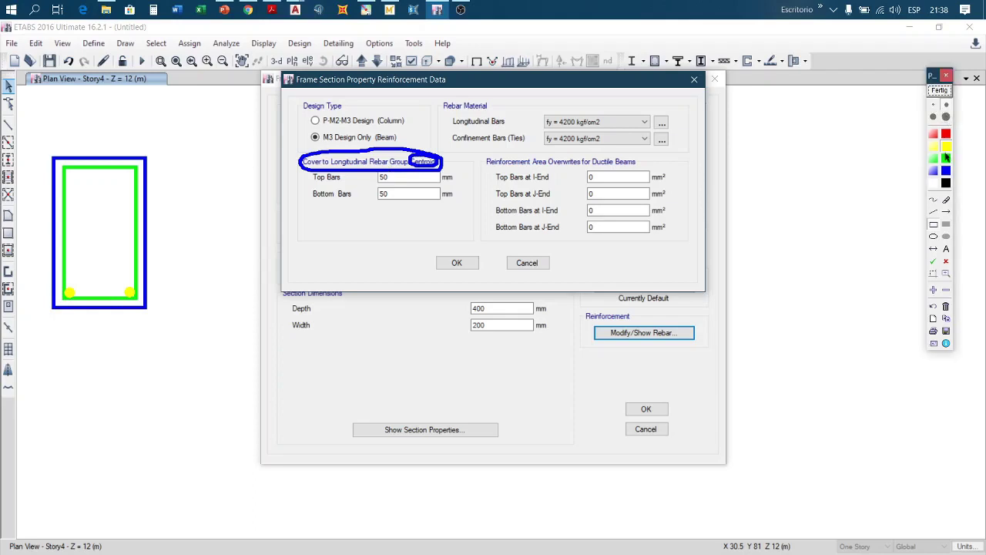
pyautogui.click(934, 200)
pyautogui.moveTo(131, 295)
pyautogui.mouseDown()
pyautogui.moveTo(159, 297)
pyautogui.moveTo(158, 320)
pyautogui.mouseUp()
pyautogui.moveTo(136, 359)
pyautogui.mouseDown()
pyautogui.moveTo(136, 376)
pyautogui.moveTo(153, 361)
pyautogui.moveTo(169, 372)
pyautogui.moveTo(186, 368)
pyautogui.moveTo(176, 380)
pyautogui.mouseUp()
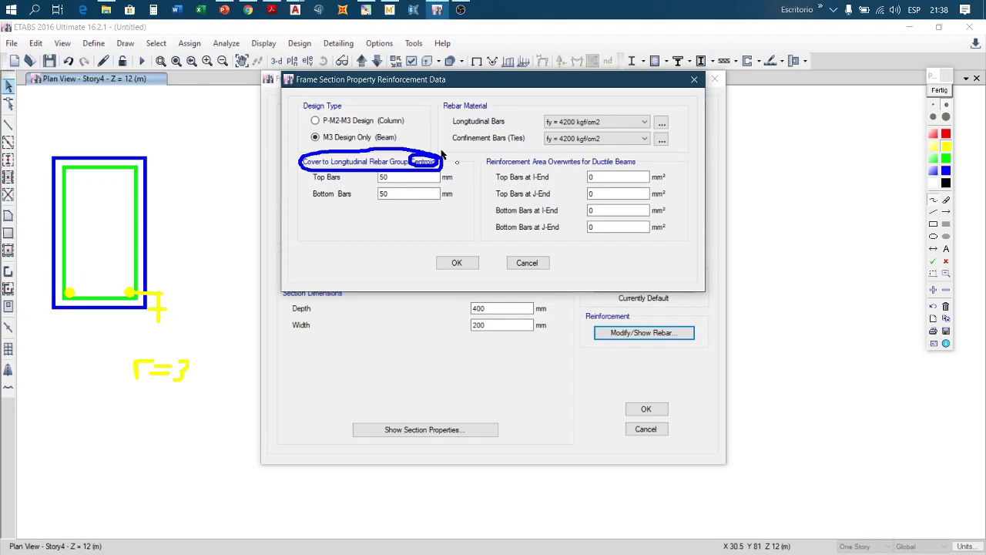
pyautogui.click(941, 90)
pyautogui.click(939, 90)
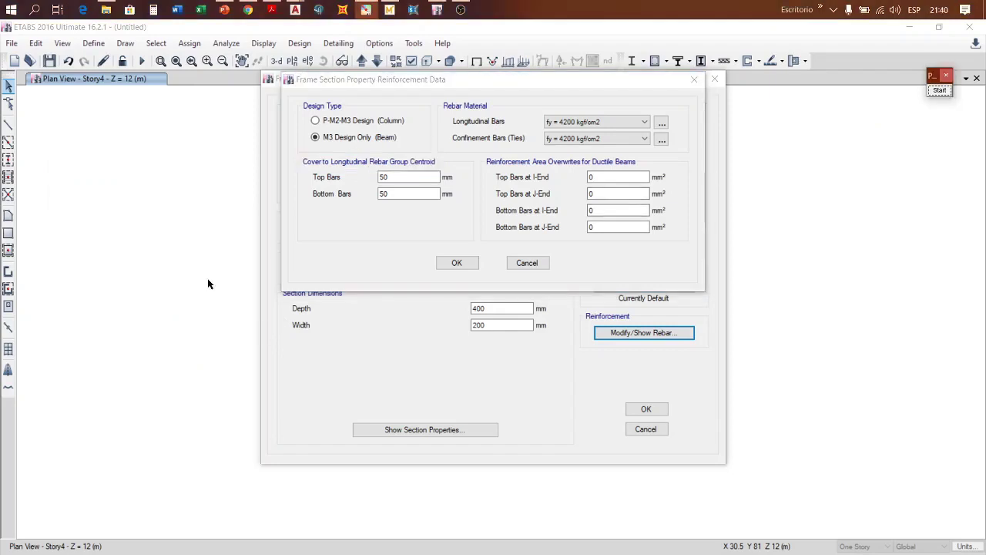